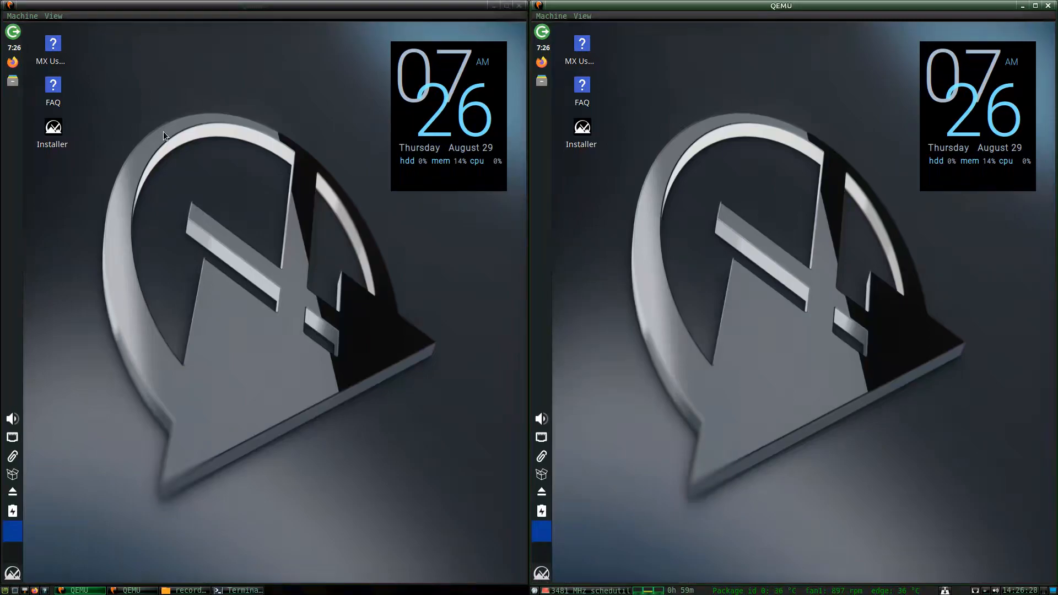
Launch Firefox in the left VM and set Enhanced Tracking Protection to Strict.
left_click(19, 64)
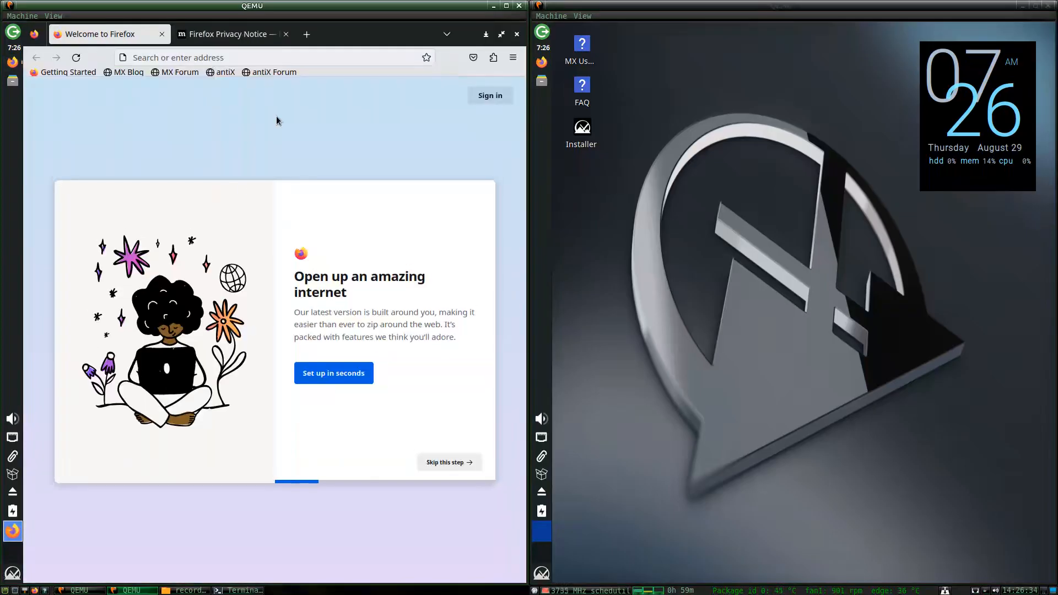
left_click(286, 35)
left_click(512, 57)
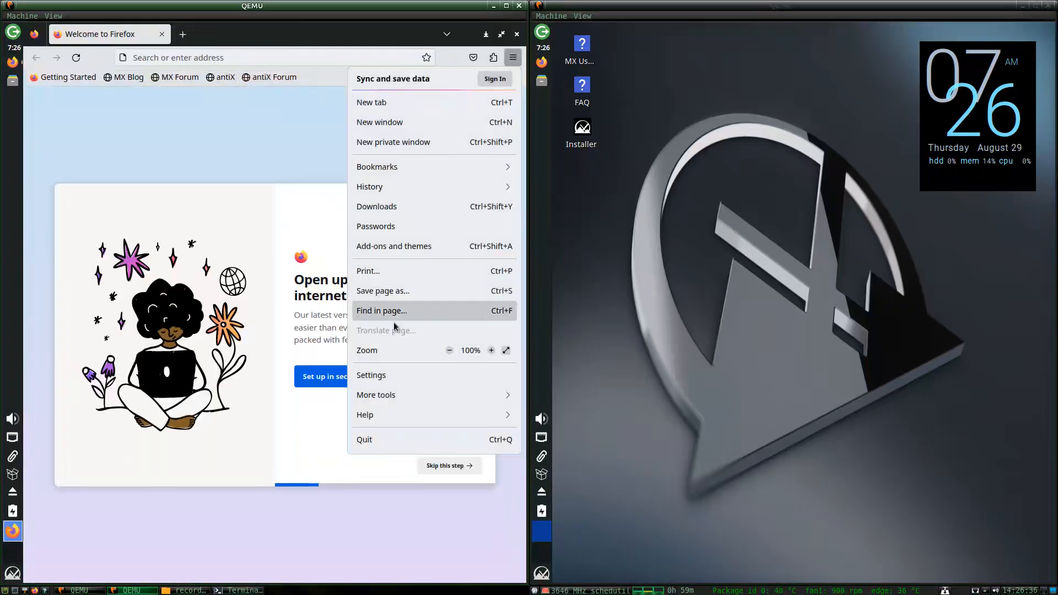
left_click(375, 374)
left_click(104, 219)
scroll(194, 318, "down", 5)
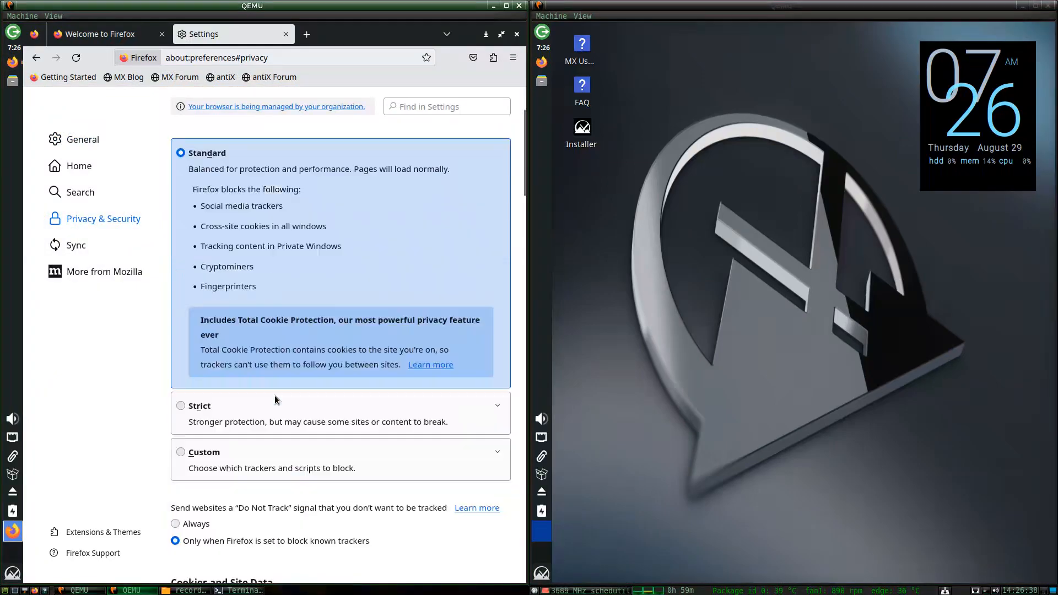
left_click(194, 319)
Use custom history settings that don't remember browsing and download history.
scroll(222, 347, "down", 10)
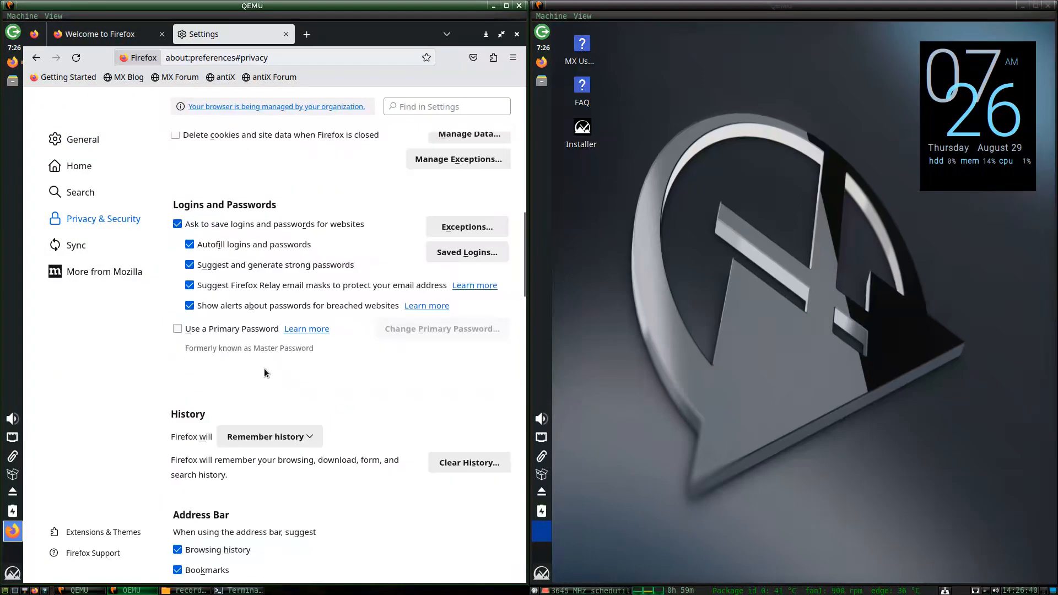
left_click(289, 434)
left_click(248, 487)
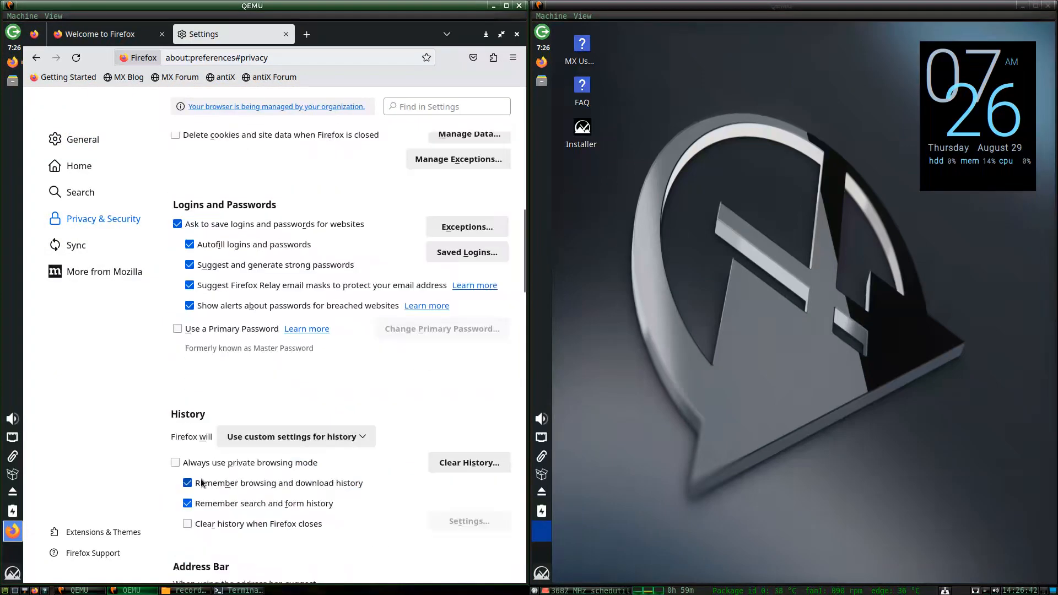
left_click(212, 484)
Stop sending technical and interaction data to Mozilla and disallow studies.
scroll(280, 445, "down", 12)
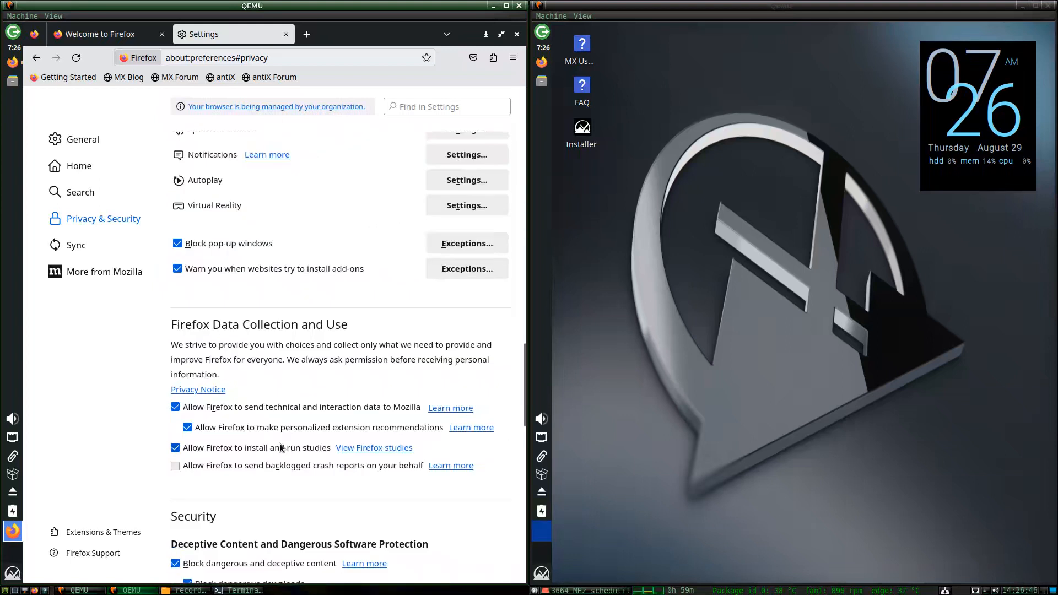
scroll(279, 443, "down", 4)
left_click(200, 192)
left_click(180, 271)
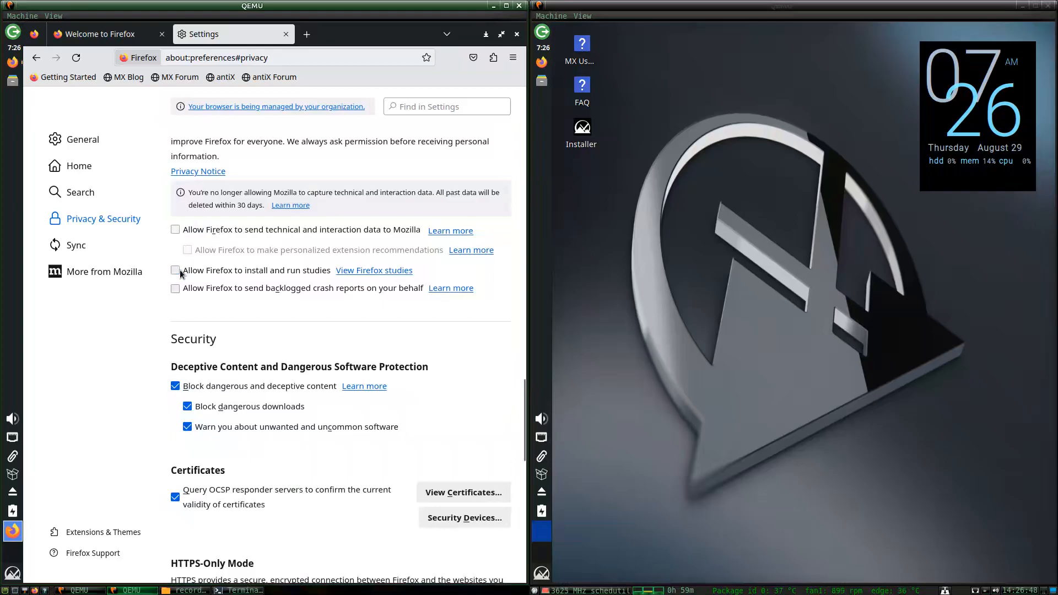
Make DuckDuckGo the default search engine and turn off search suggestions.
scroll(295, 376, "down", 12)
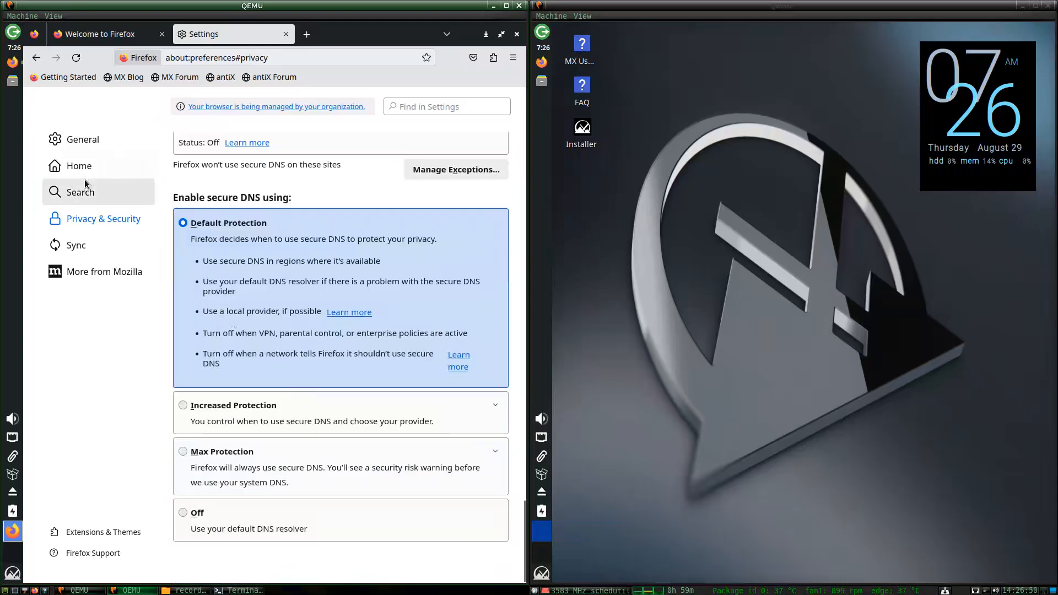
left_click(84, 182)
left_click(209, 340)
left_click(242, 419)
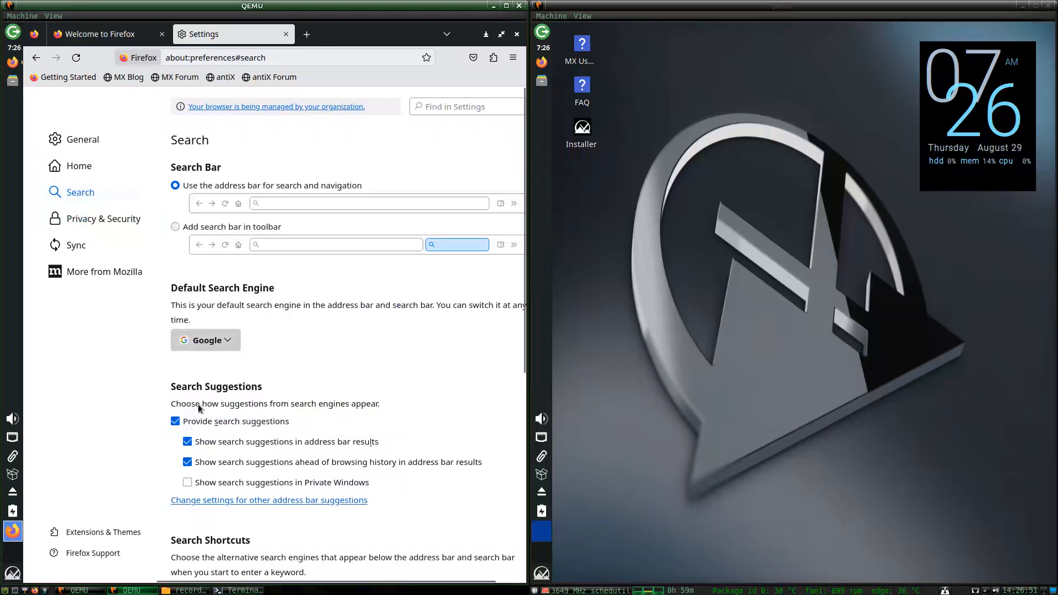
left_click(246, 423)
Set the homepage and new tabs to Blank Page, then close Firefox.
left_click(77, 166)
left_click(364, 225)
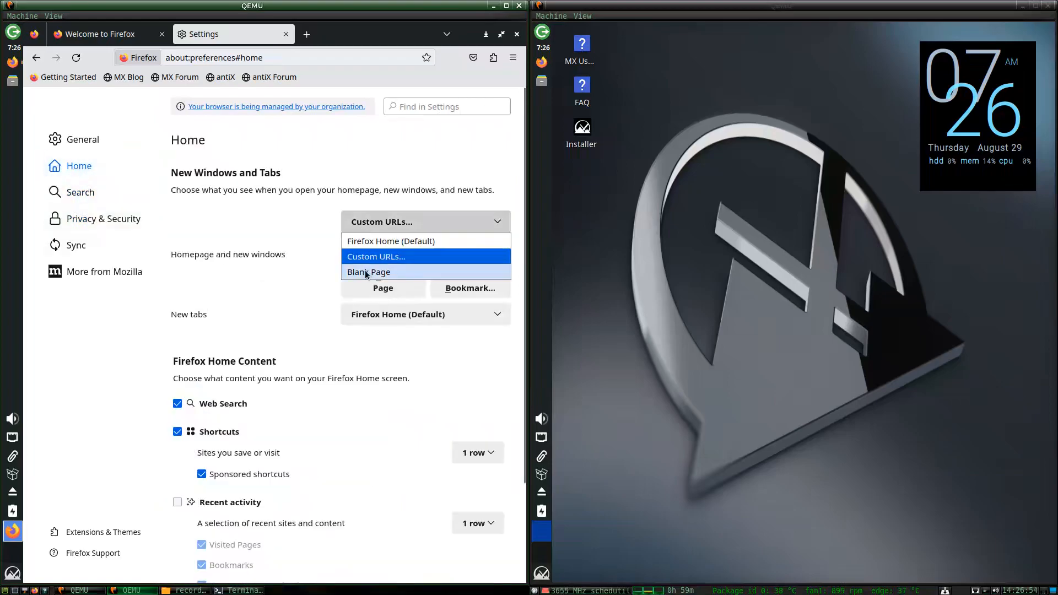
left_click(367, 272)
left_click(362, 248)
left_click(359, 283)
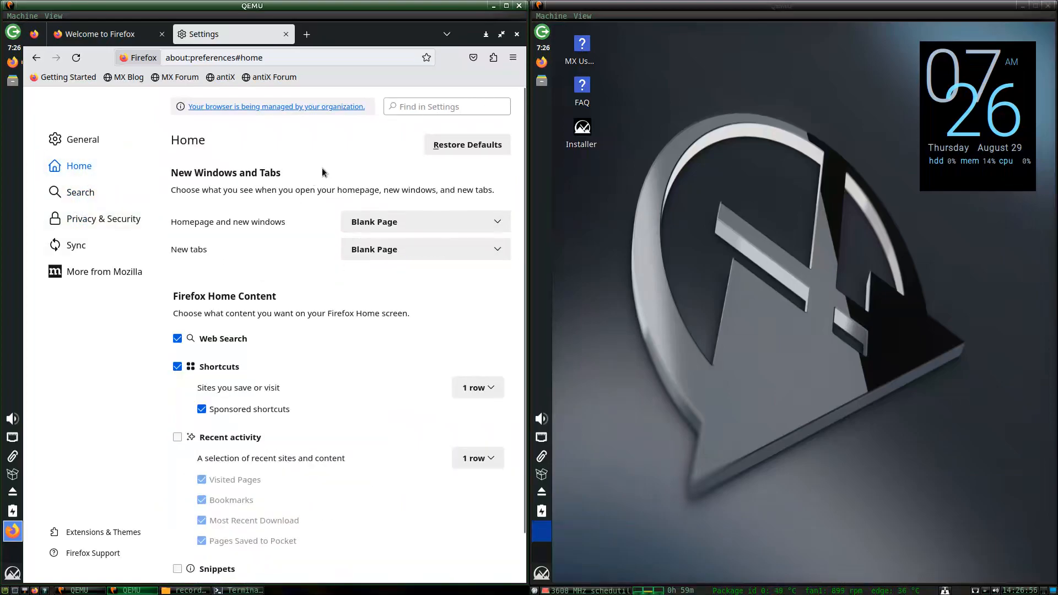
left_click(518, 33)
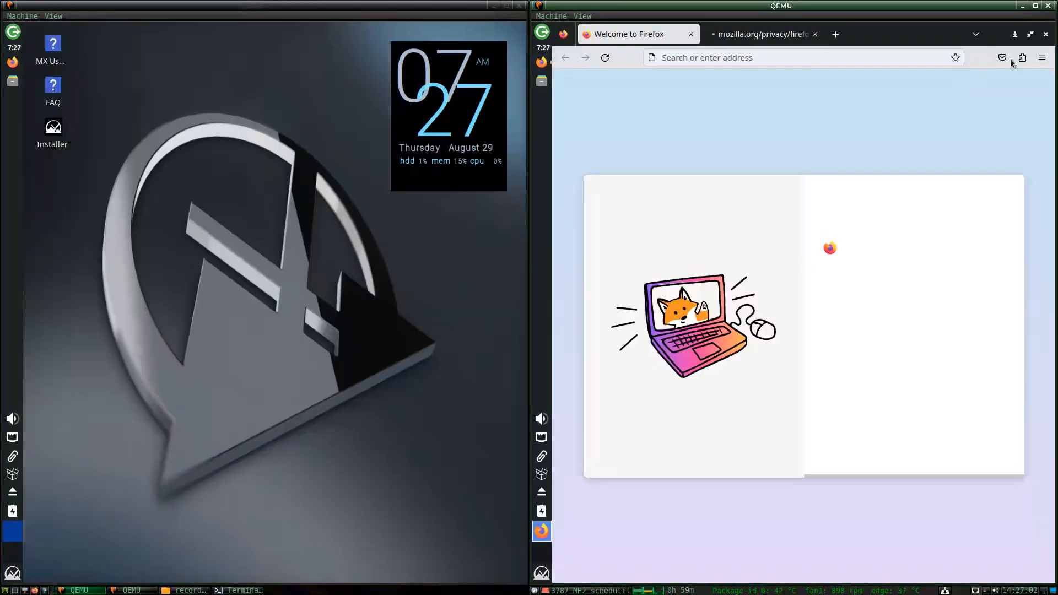
In the right VM's Firefox settings, set tracking protection to Strict.
left_click(1042, 57)
left_click(909, 376)
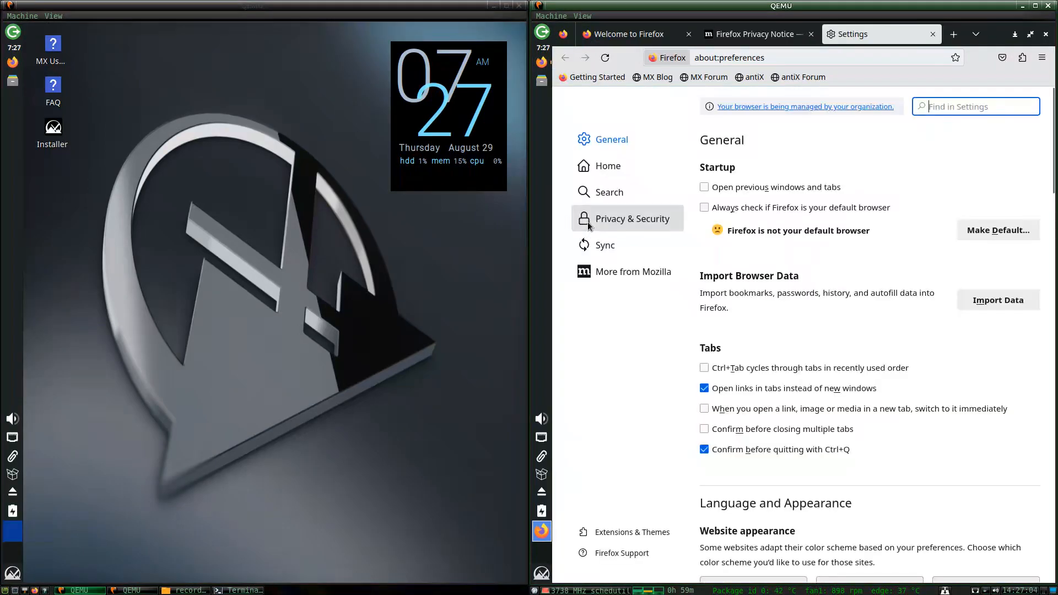
left_click(589, 226)
left_click(733, 516)
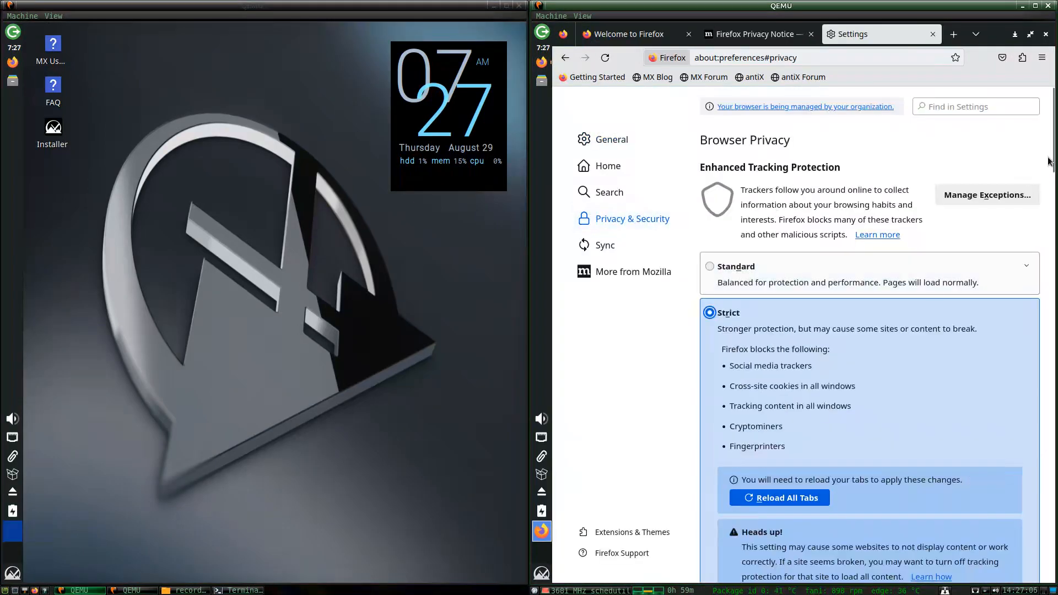
Choose custom history settings and stop sending technical and interaction data to Mozilla.
left_click_drag(1053, 163, 1052, 303)
left_click(808, 357)
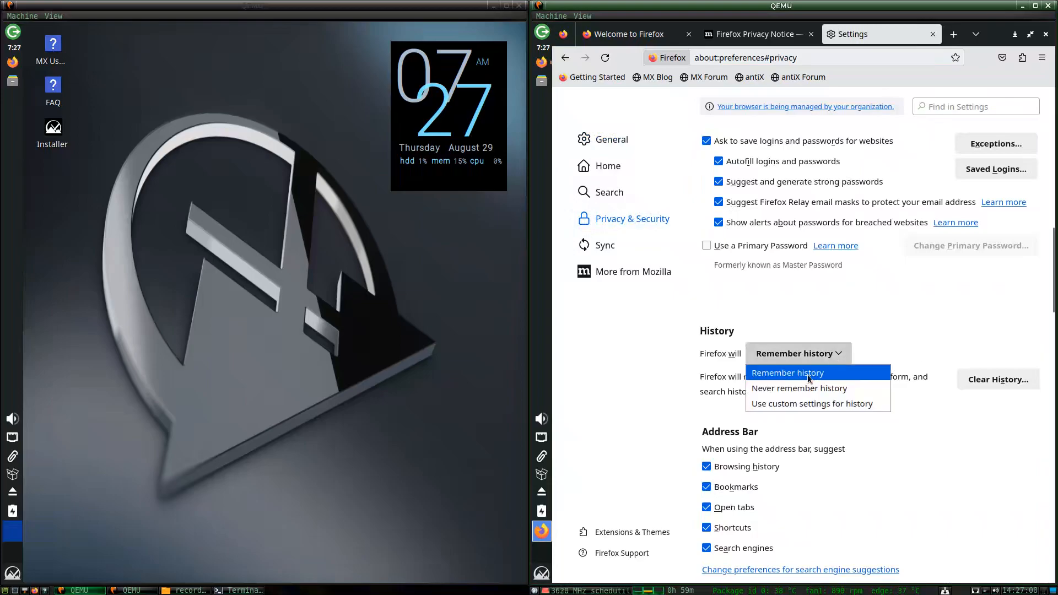
left_click(788, 405)
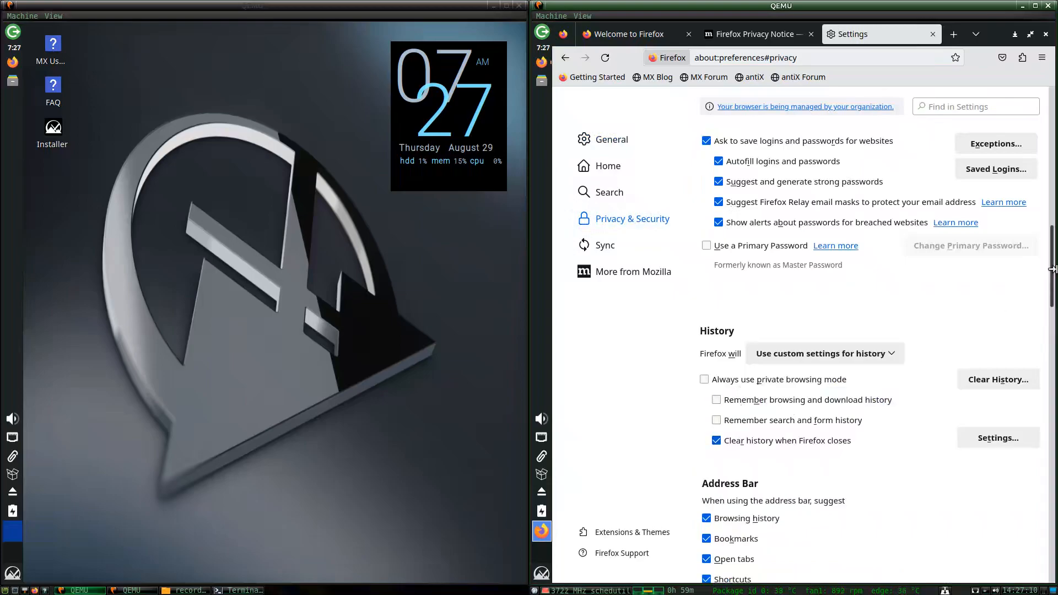
left_click_drag(1053, 264, 1042, 356)
scroll(1042, 355, "down", 5)
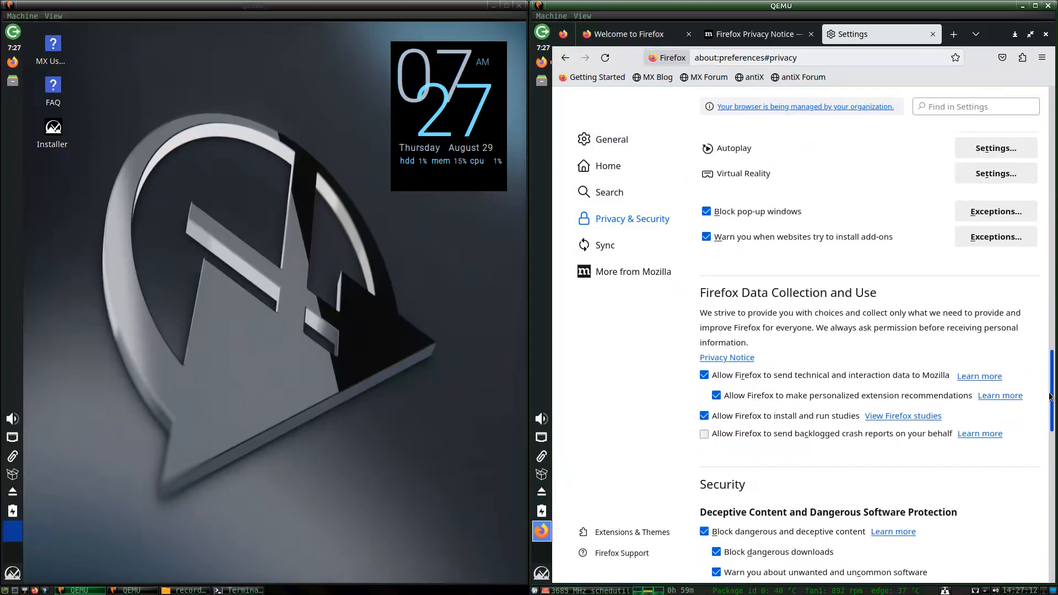
left_click(707, 256)
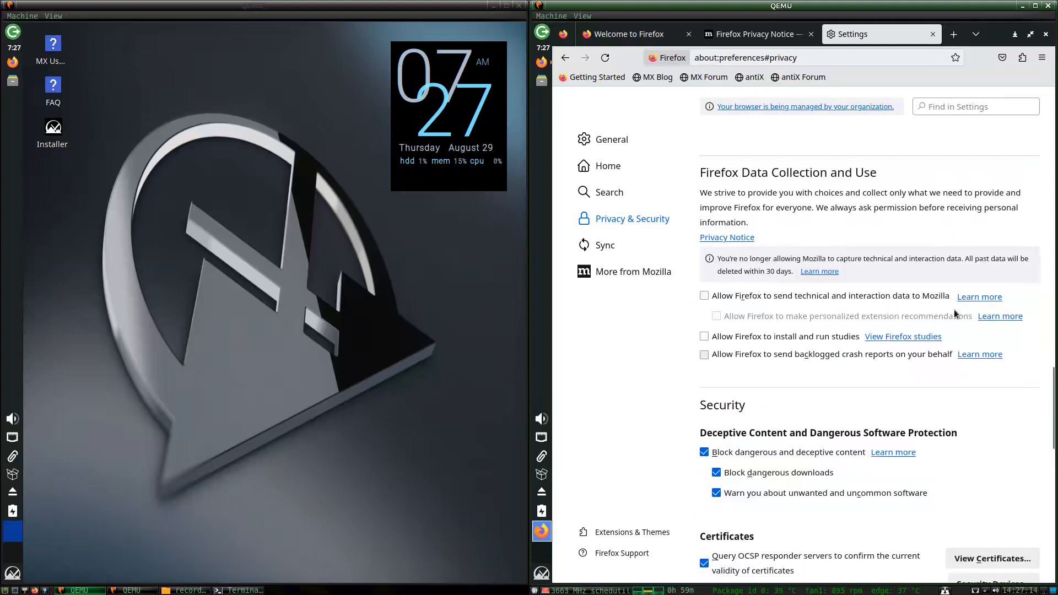
Make DuckDuckGo the default search engine and disable search suggestions.
left_click_drag(1049, 428, 1040, 160)
left_click(609, 192)
left_click(749, 347)
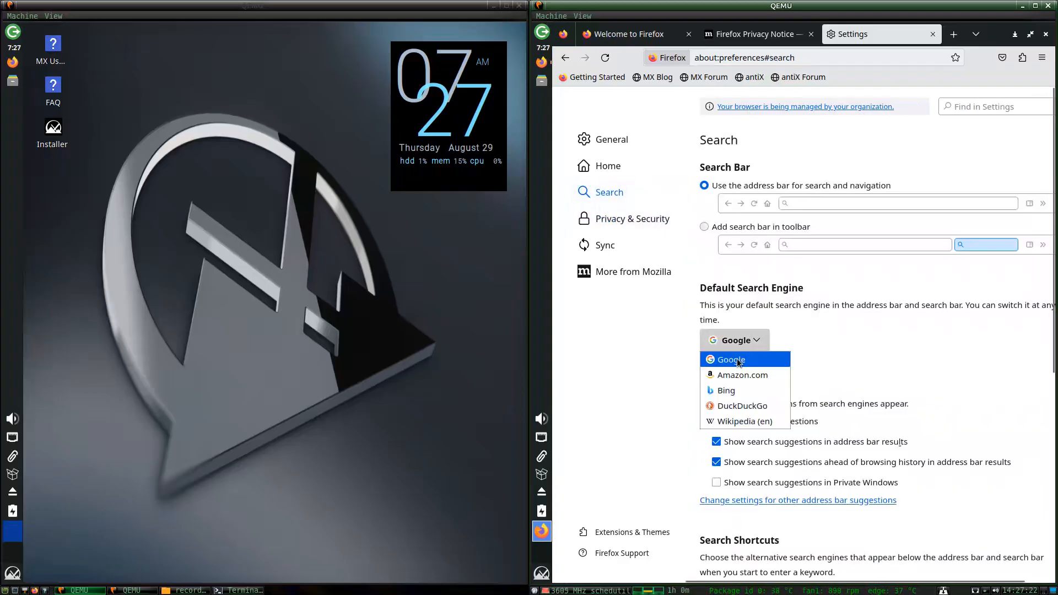
left_click(730, 405)
left_click(730, 422)
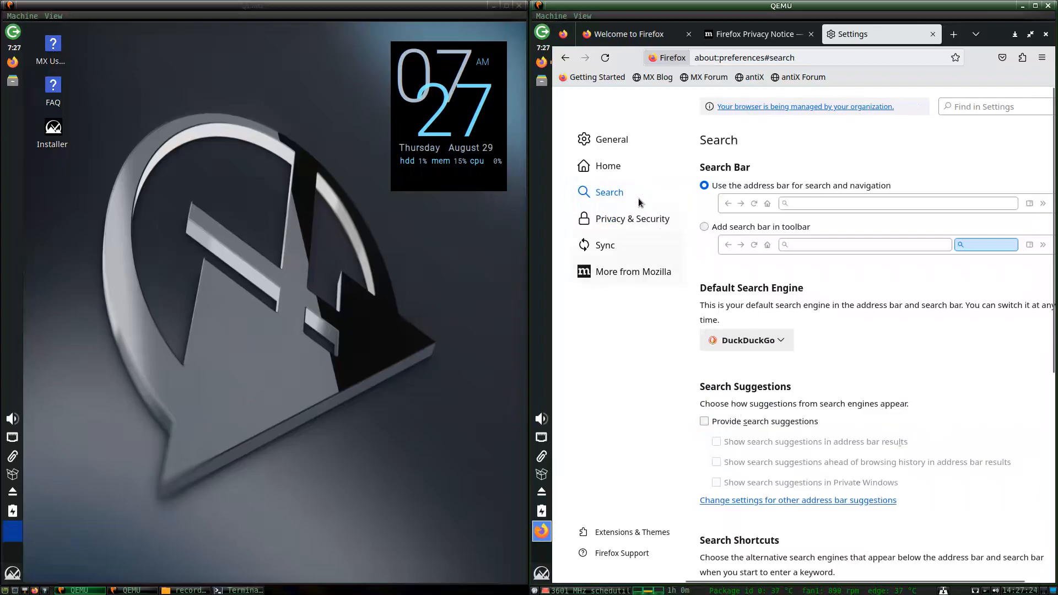
Set homepage and new tabs to Blank Page, then close Firefox.
left_click(608, 166)
left_click(932, 222)
left_click(907, 271)
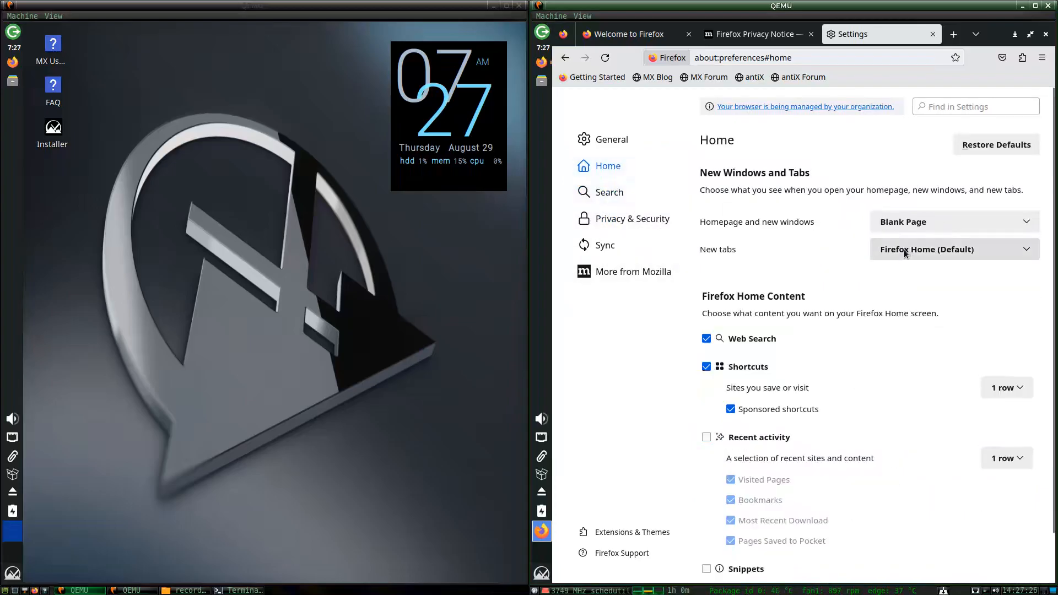
left_click(932, 249)
left_click(898, 283)
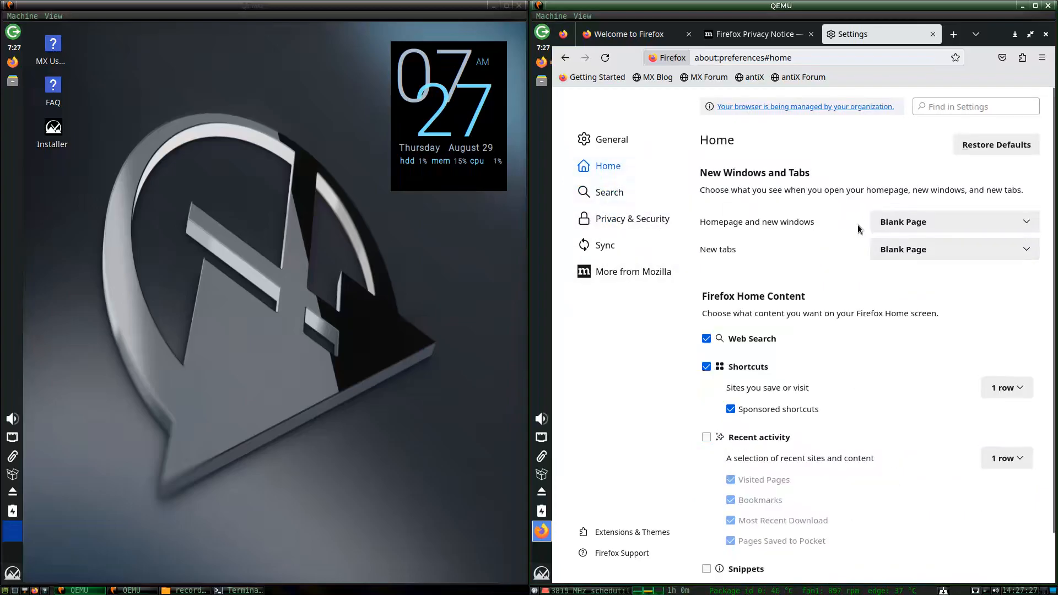
left_click(1046, 34)
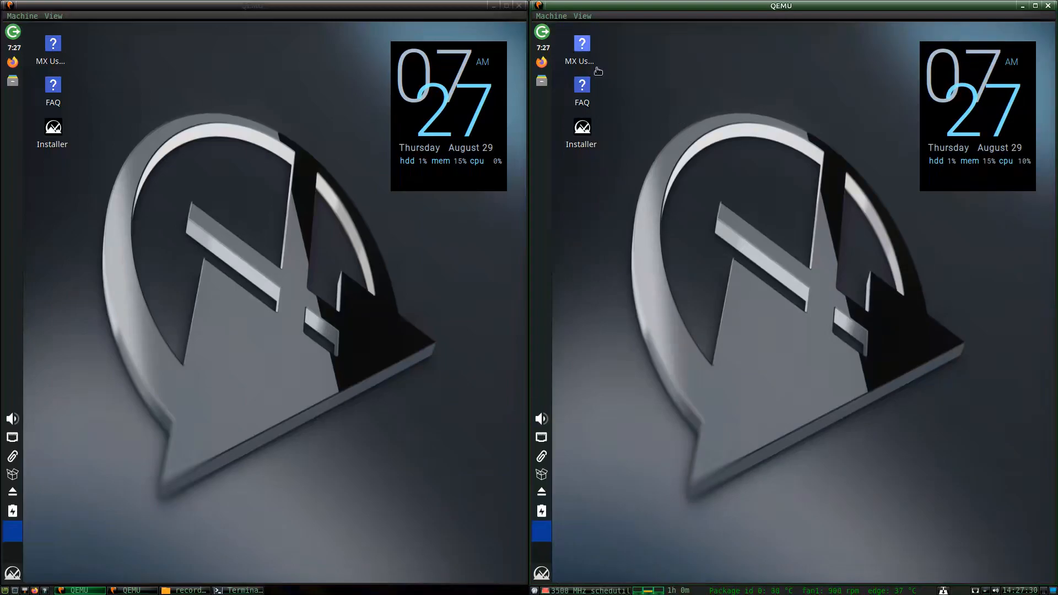
Relaunch Firefox in both VMs and dismiss the restore-previous-tabs notice.
left_click(545, 62)
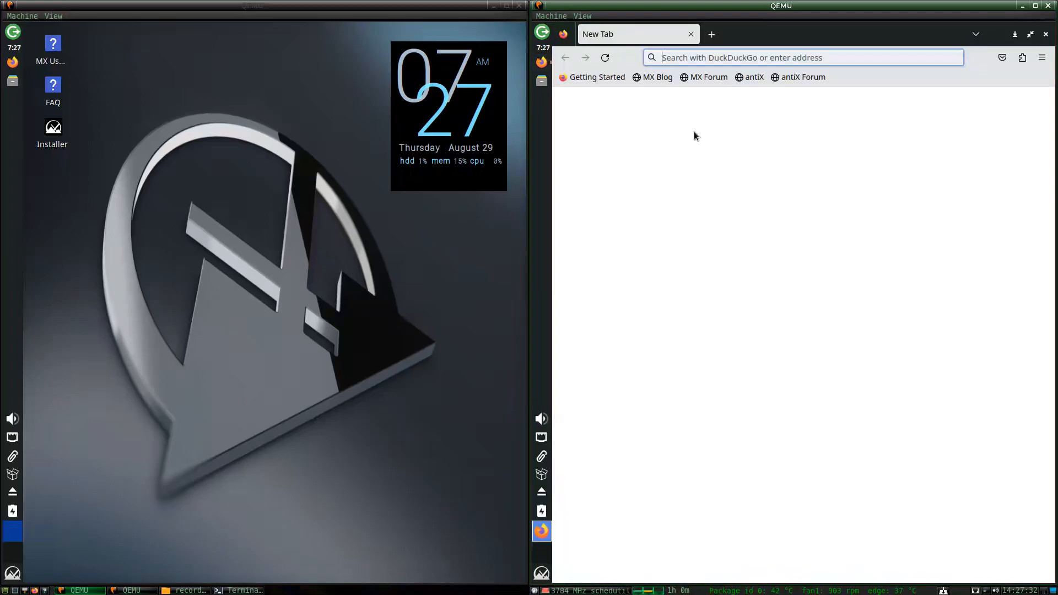
left_click(13, 62)
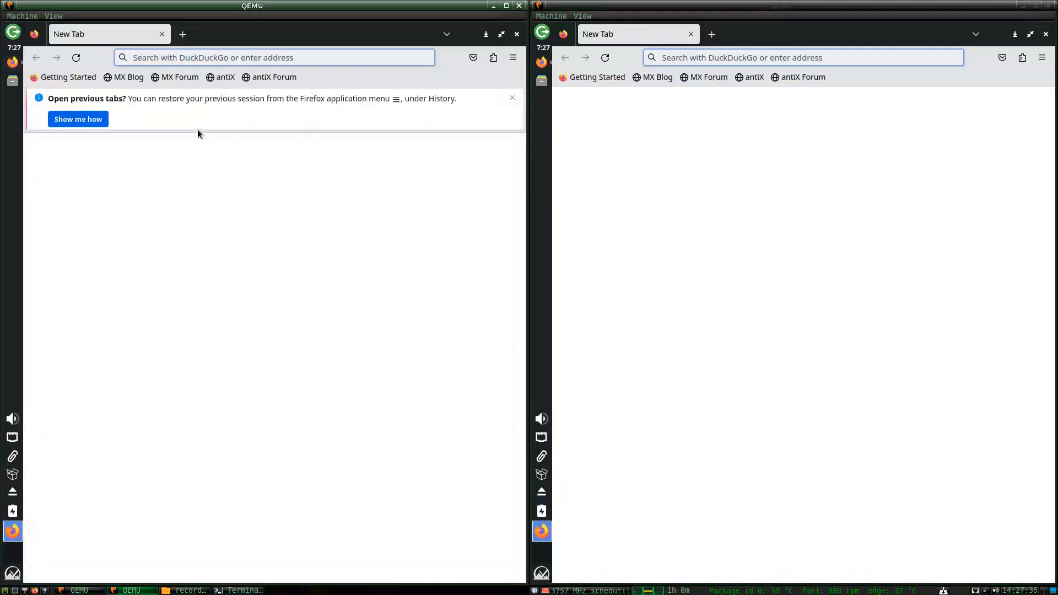
left_click(511, 100)
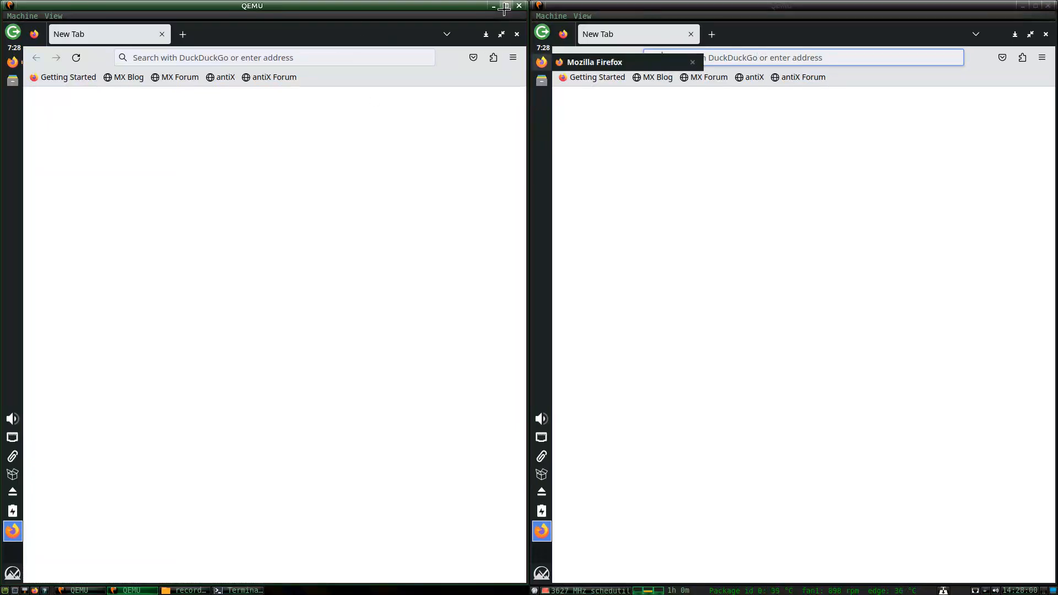
Close Firefox in the right VM, pause that VM, and enlarge the left VM.
left_click(557, 16)
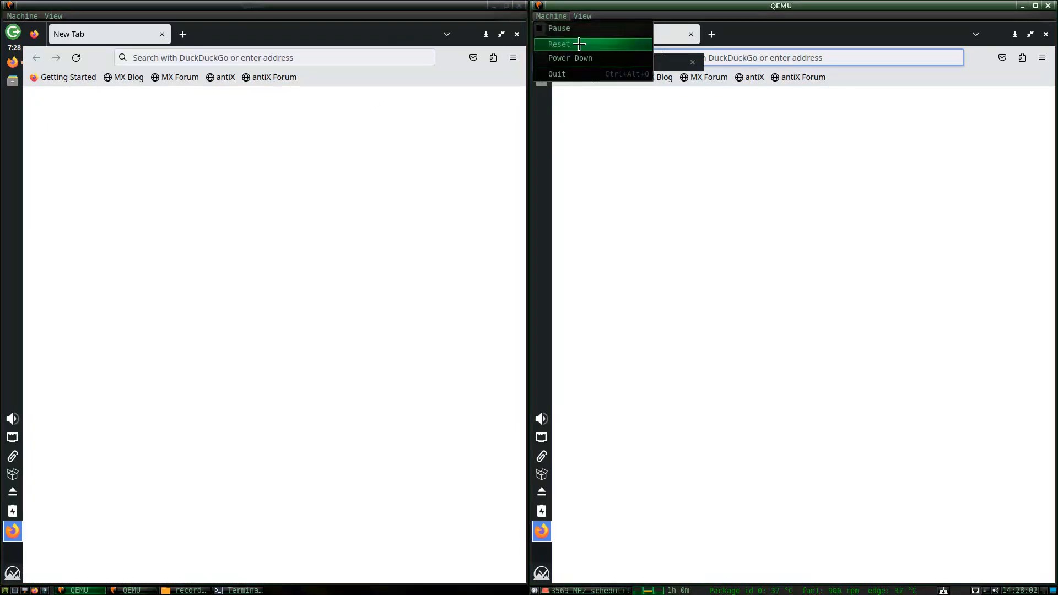
left_click(625, 192)
left_click(690, 35)
left_click(545, 16)
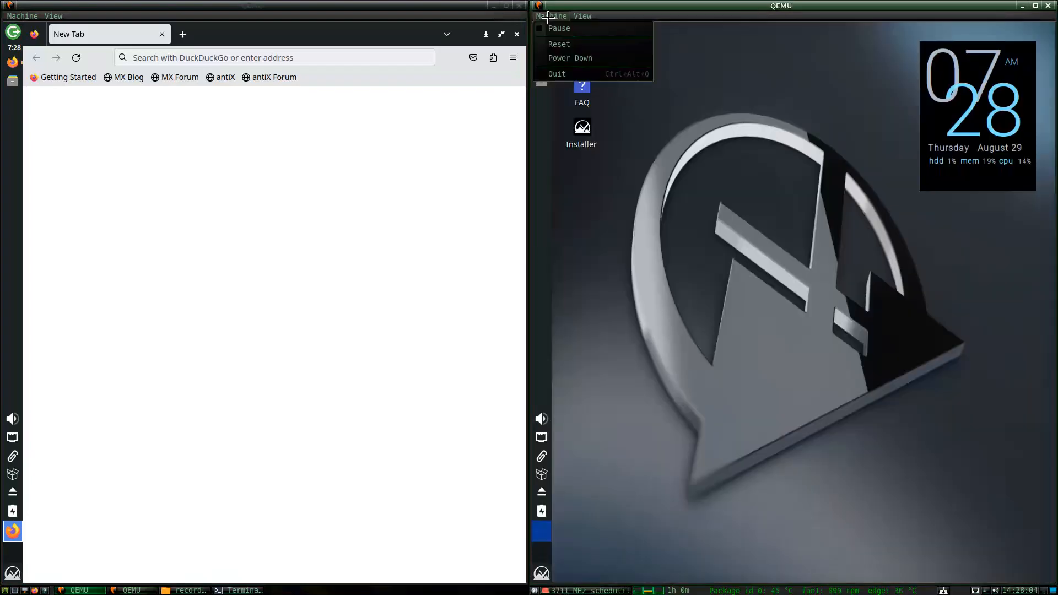
left_click(547, 29)
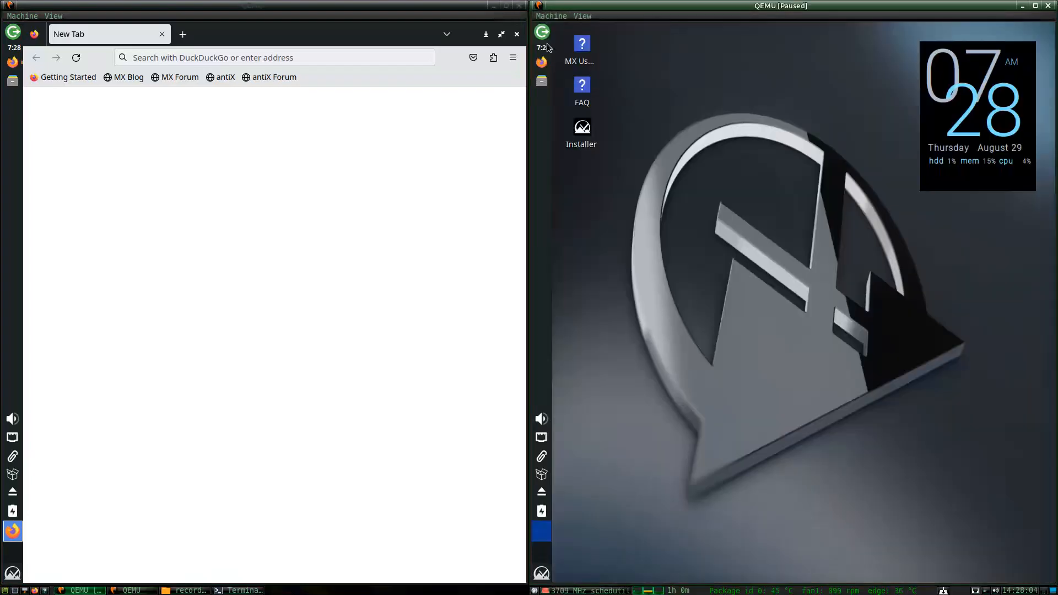
left_click(507, 5)
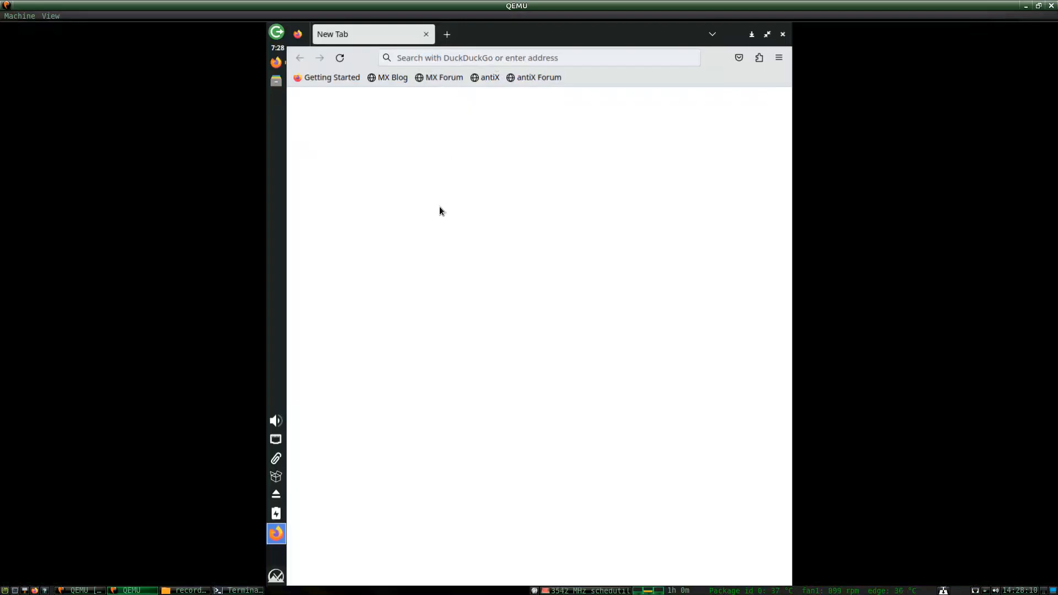
Open Window Manager Tweaks from the launcher search 'twa', then close it.
left_click(277, 575)
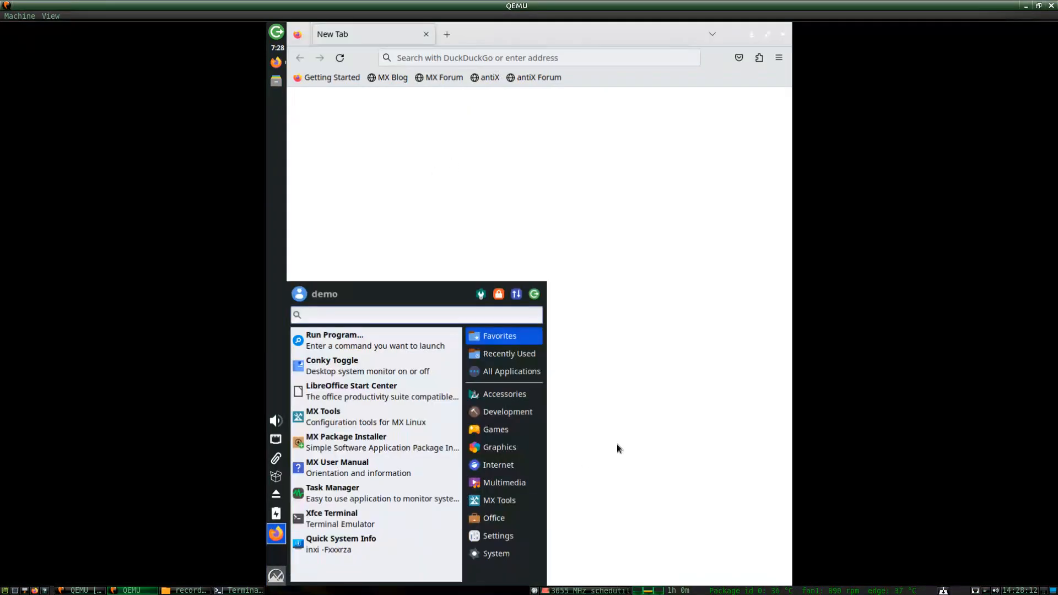
type("twa")
key("Return")
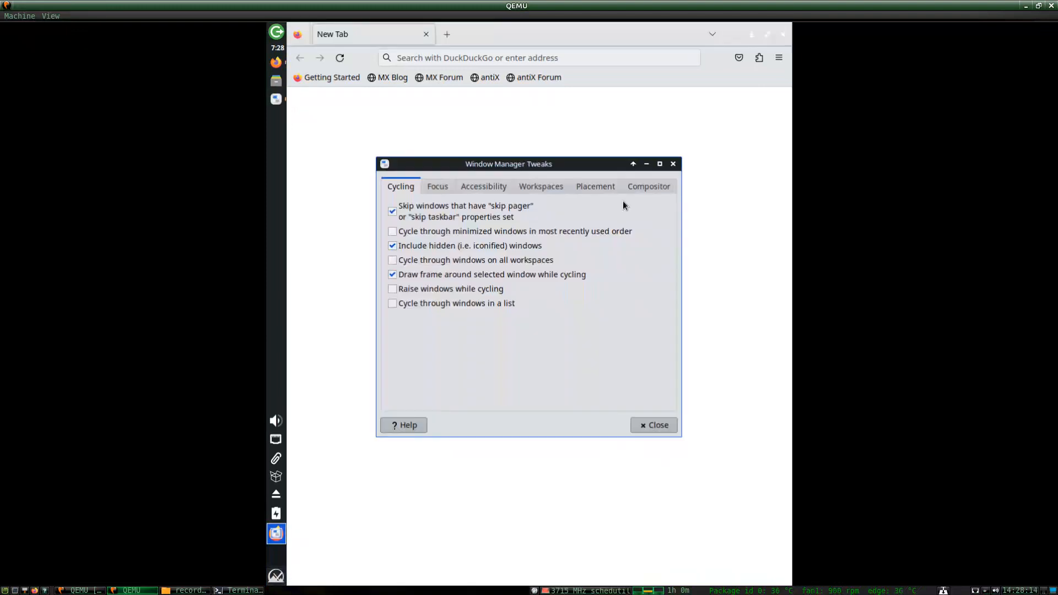
left_click(673, 164)
Open Display settings and apply 1920x1023 at 75.00 Hz, keeping the configuration.
left_click(276, 569)
type("stea")
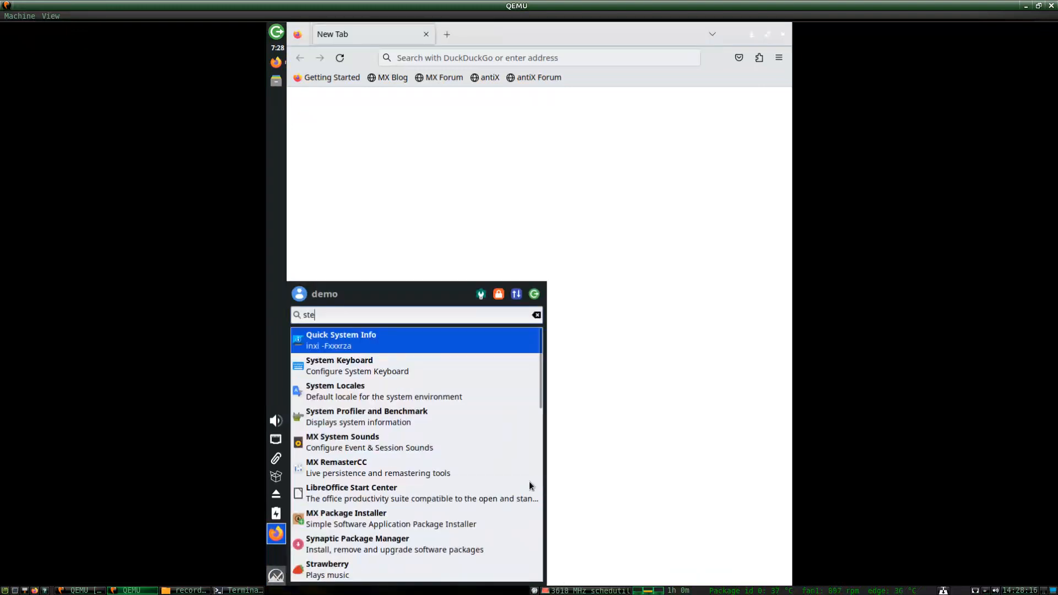
key("BackSpace")
key("BackSpace")
key("BackSpace")
key("BackSpace")
type("disp")
key("Return")
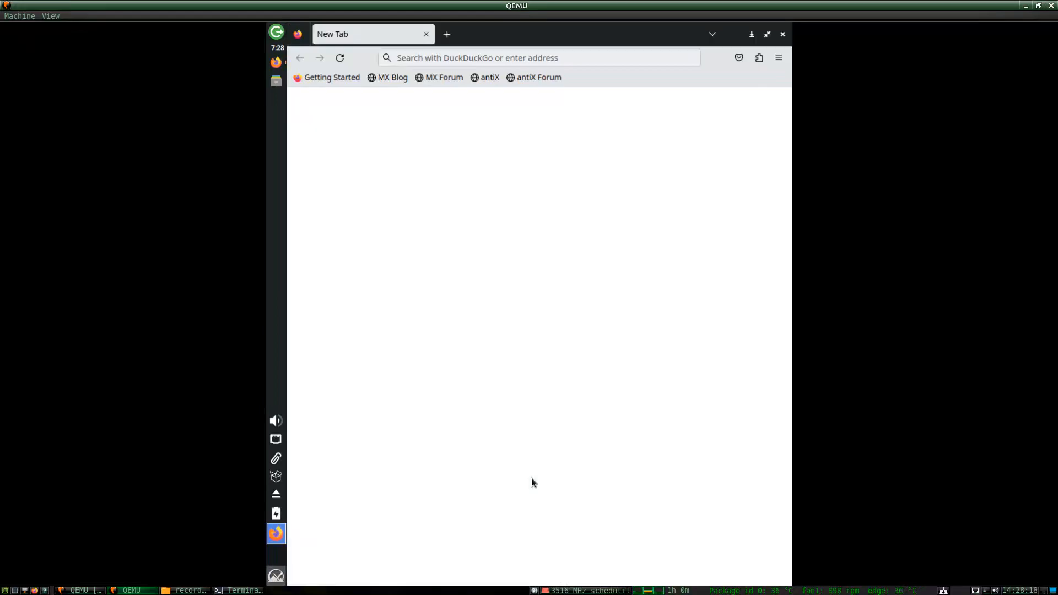
left_click(634, 247)
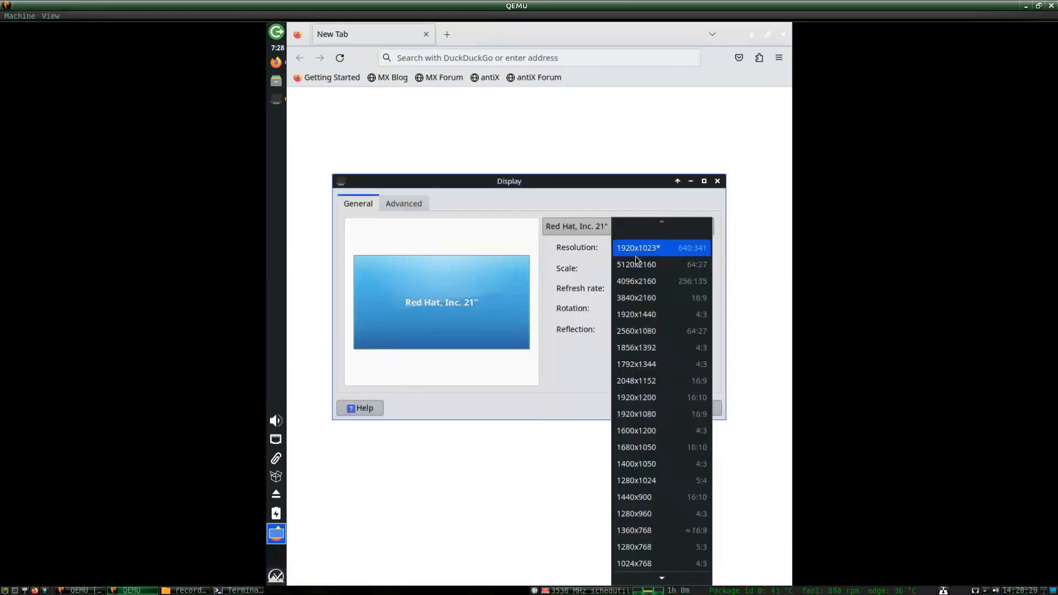
left_click(632, 248)
left_click(641, 295)
left_click(641, 292)
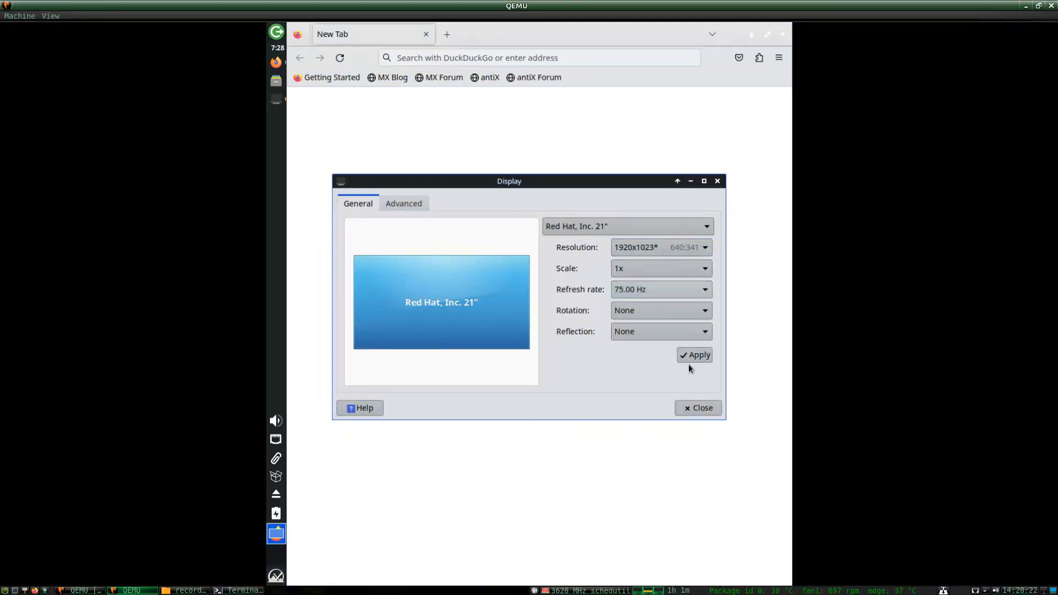
left_click(690, 358)
left_click(224, 340)
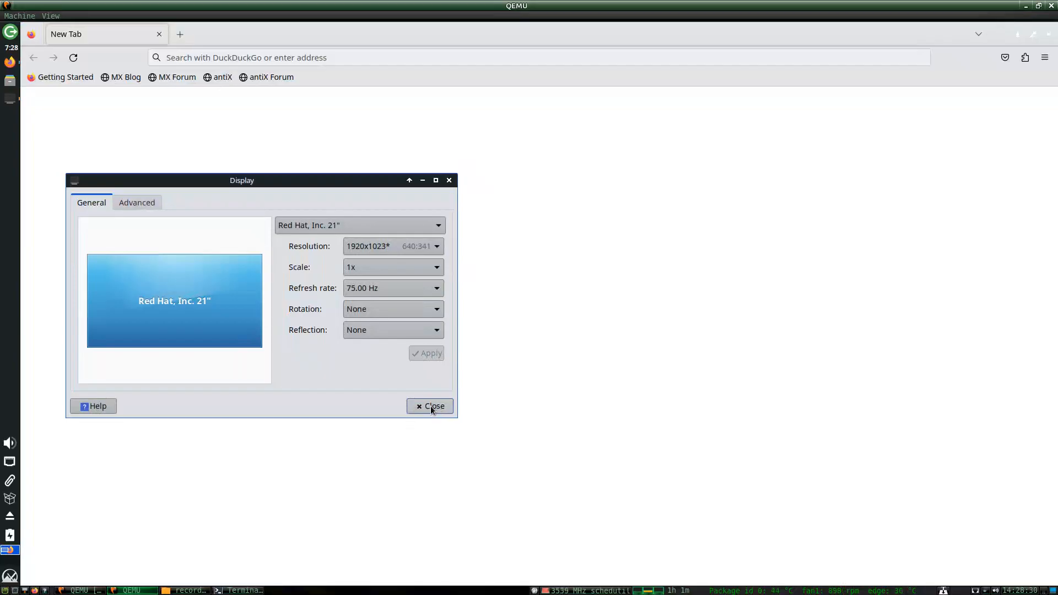
Close Display settings, search the web for geti2p, and open the I2P Anonymous Network site.
left_click(431, 406)
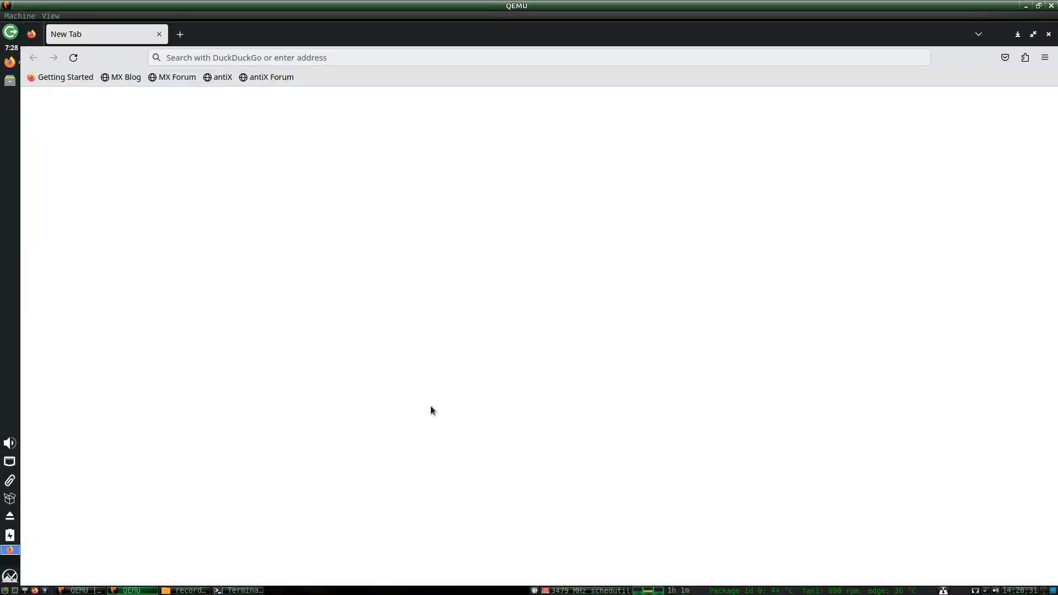
left_click(323, 57)
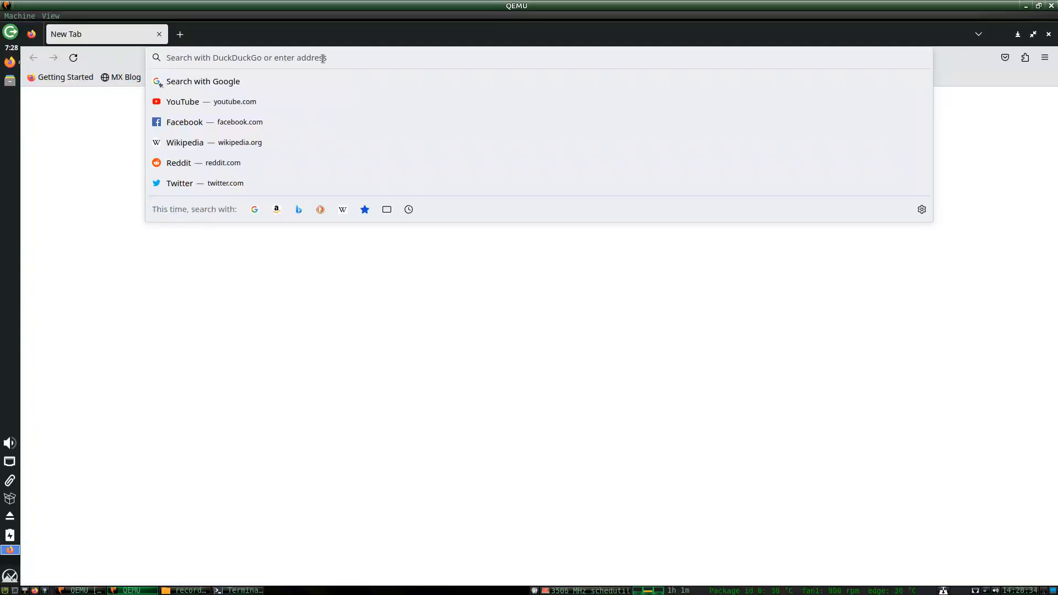
type("geti2p")
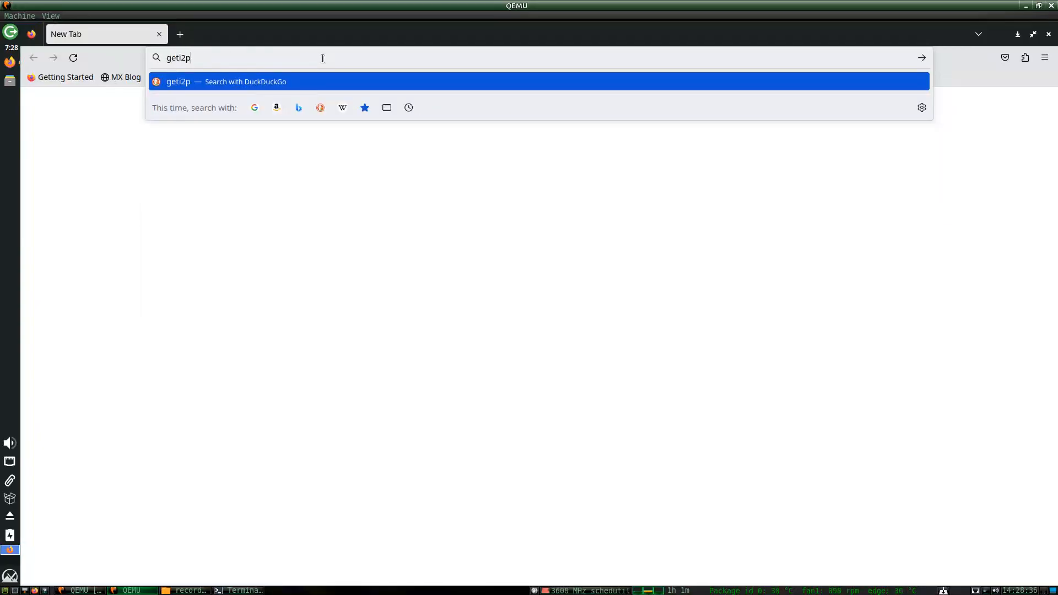
key("Return")
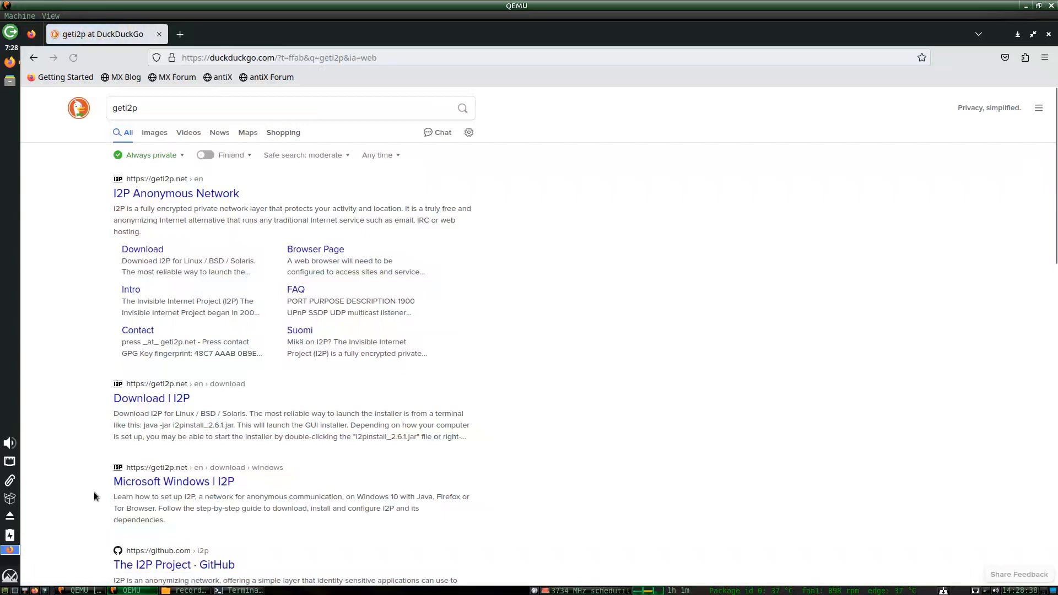
left_click(83, 590)
left_click(158, 402)
left_click(165, 193)
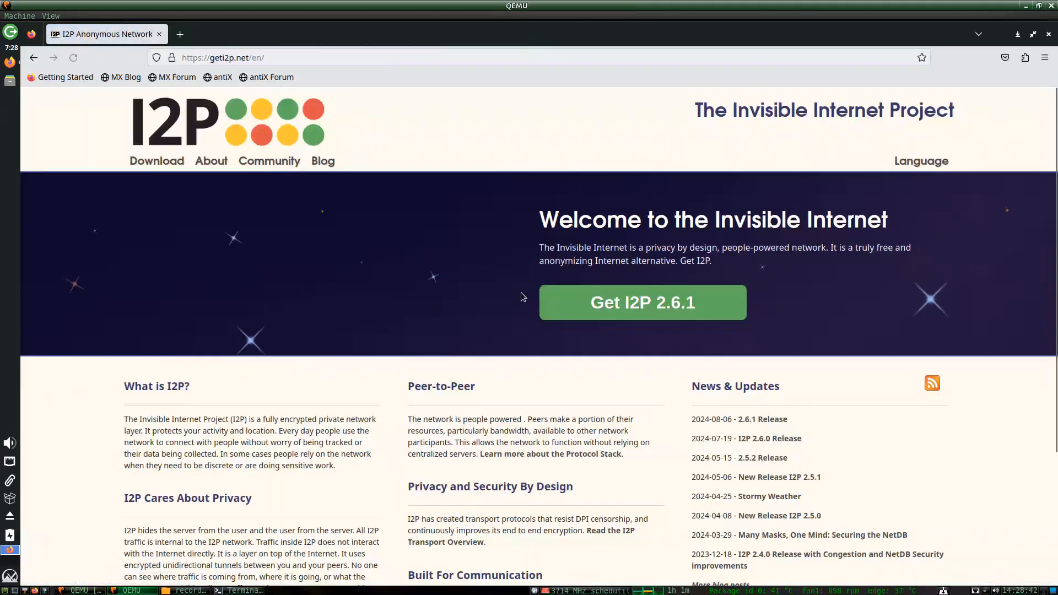
Copy the java -jar i2pinstall_2.6.1.jar command and start downloading the installer.
scroll(519, 332, "down", 3)
left_click(622, 214)
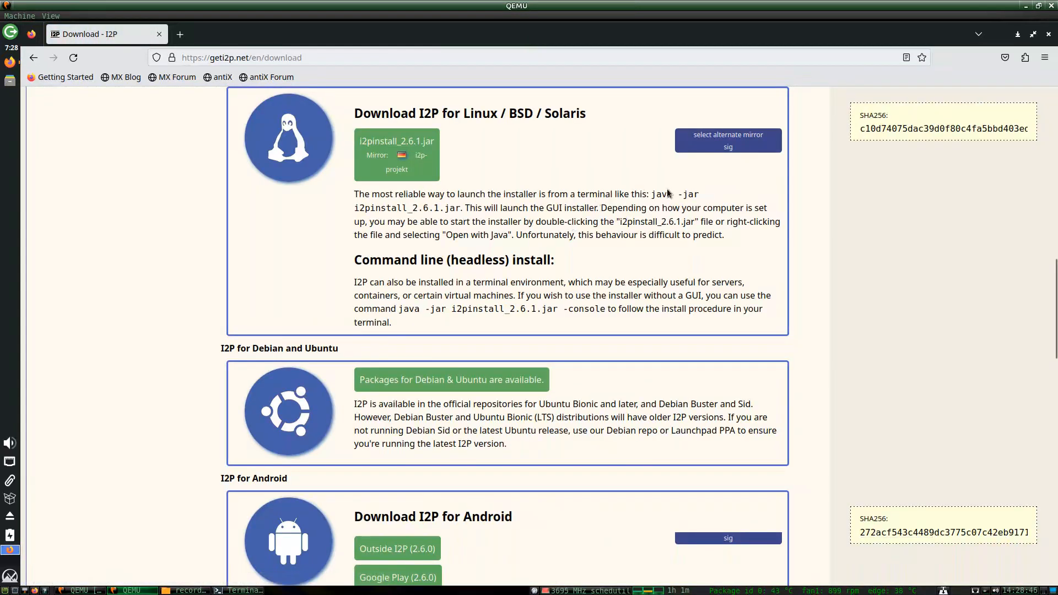
left_click_drag(653, 195, 453, 209)
right_click(453, 208)
left_click(478, 219)
left_click(396, 155)
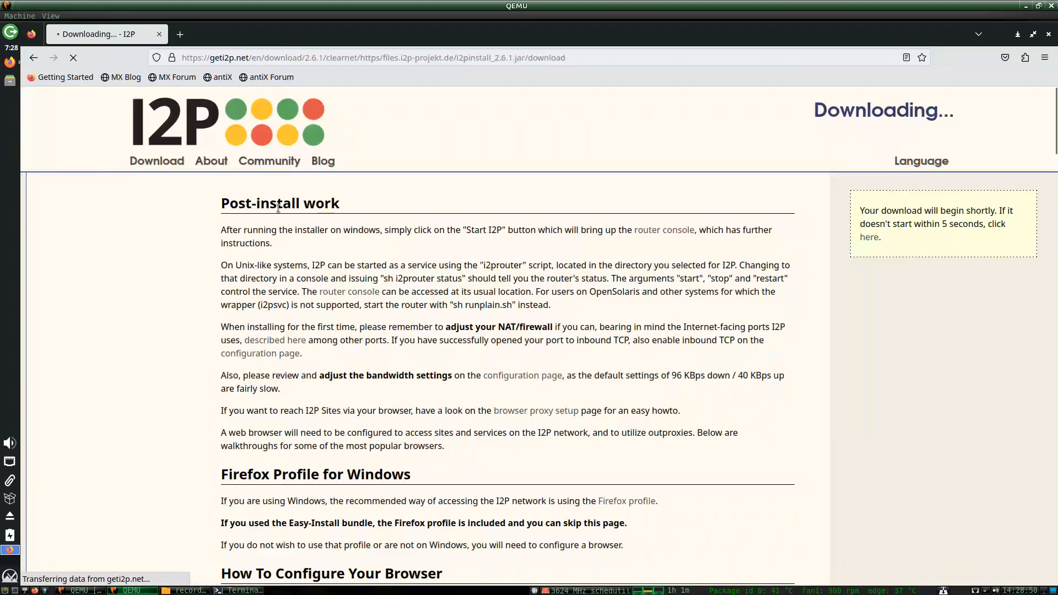
left_click(10, 80)
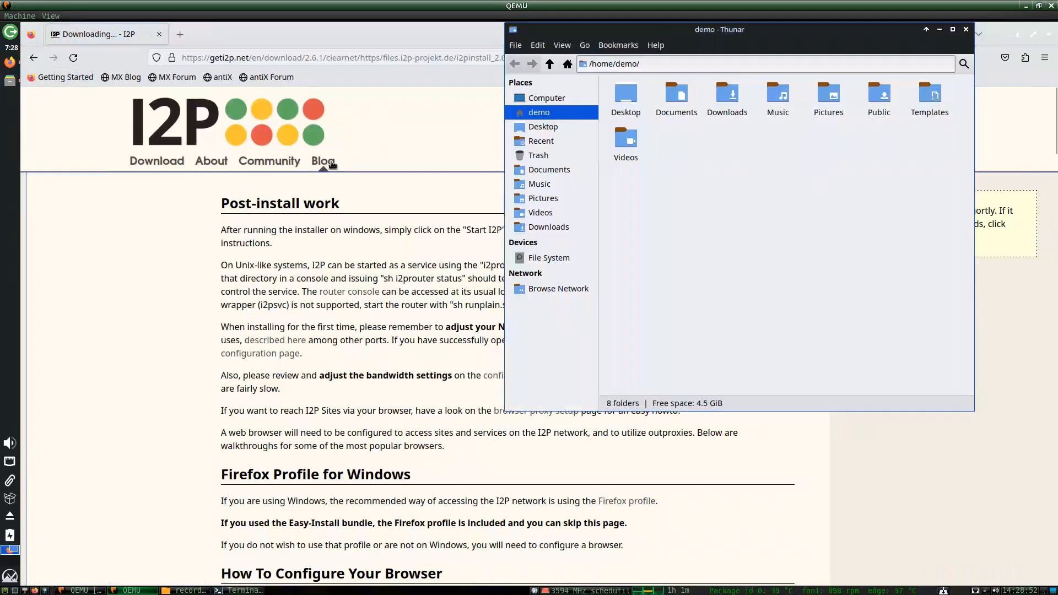
Open a terminal in Downloads and paste the java -jar i2pinstall_2.6.1.jar command.
double_click(728, 95)
right_click(704, 134)
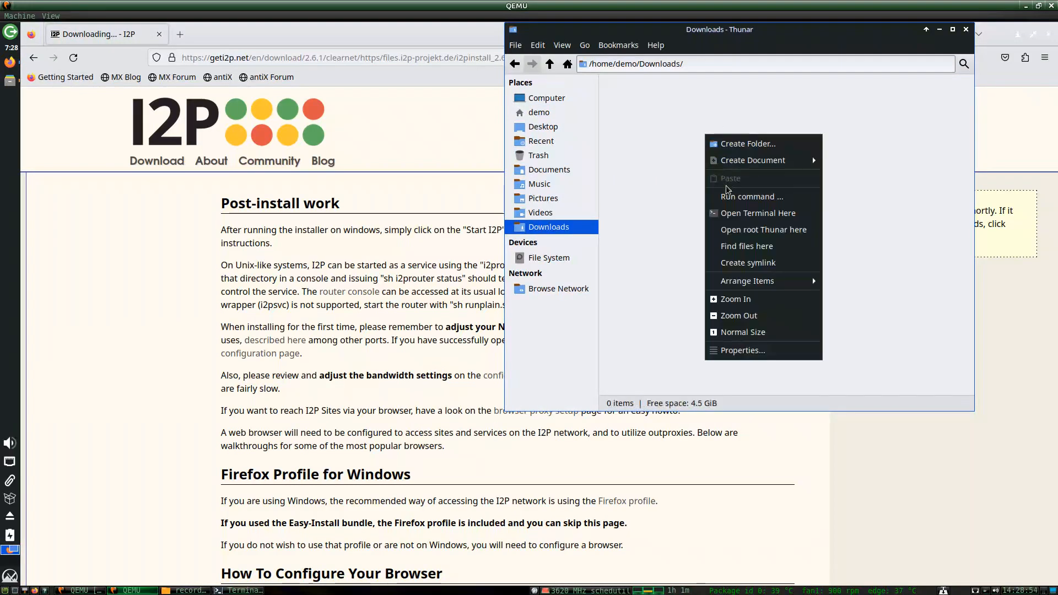
left_click(732, 215)
key("ctrl+shift+v")
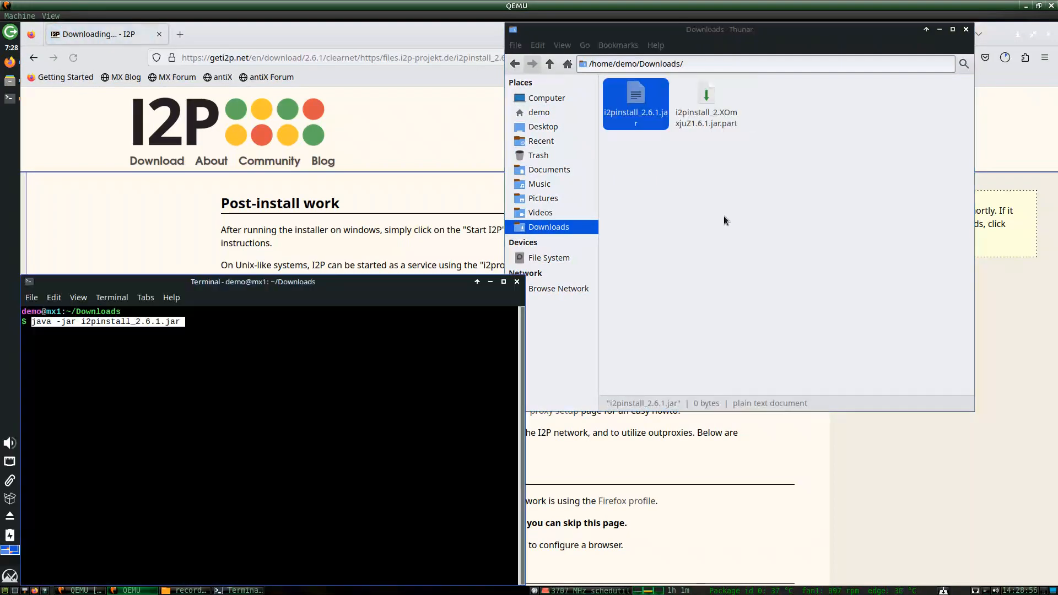
left_click(1006, 55)
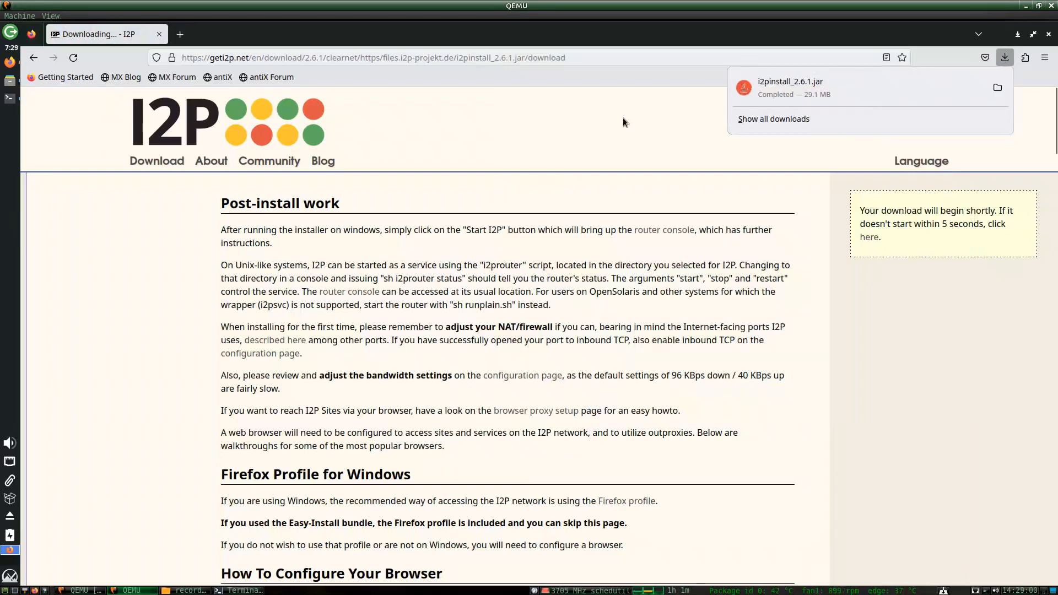
left_click(1048, 35)
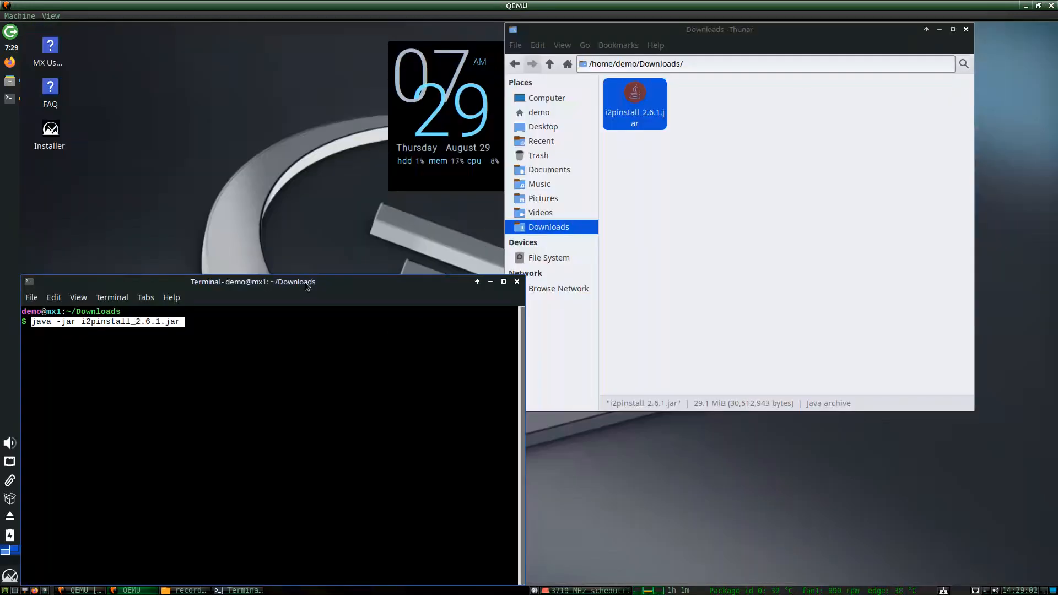
left_click_drag(307, 286, 419, 174)
Run the installer and install I2P 2.6.1 into /home/demo/i2p through to Done.
key("Return")
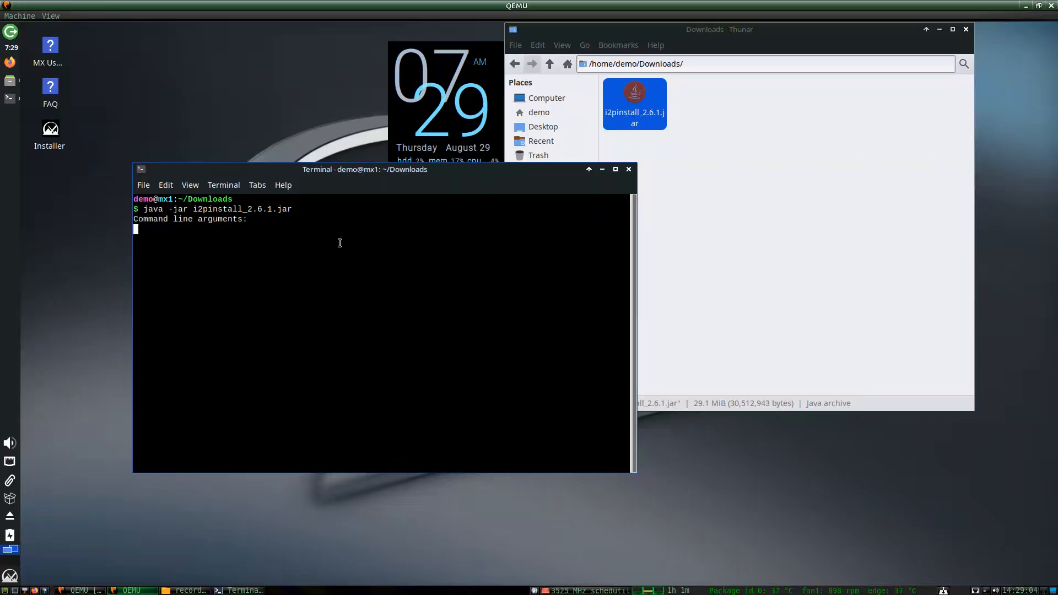
left_click(539, 324)
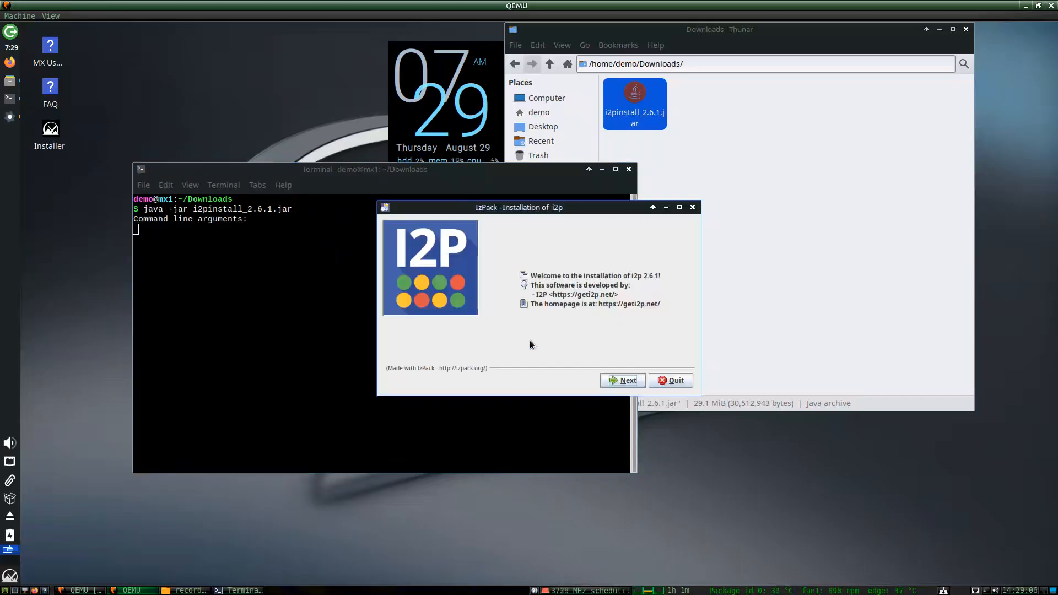
left_click(623, 379)
left_click(613, 380)
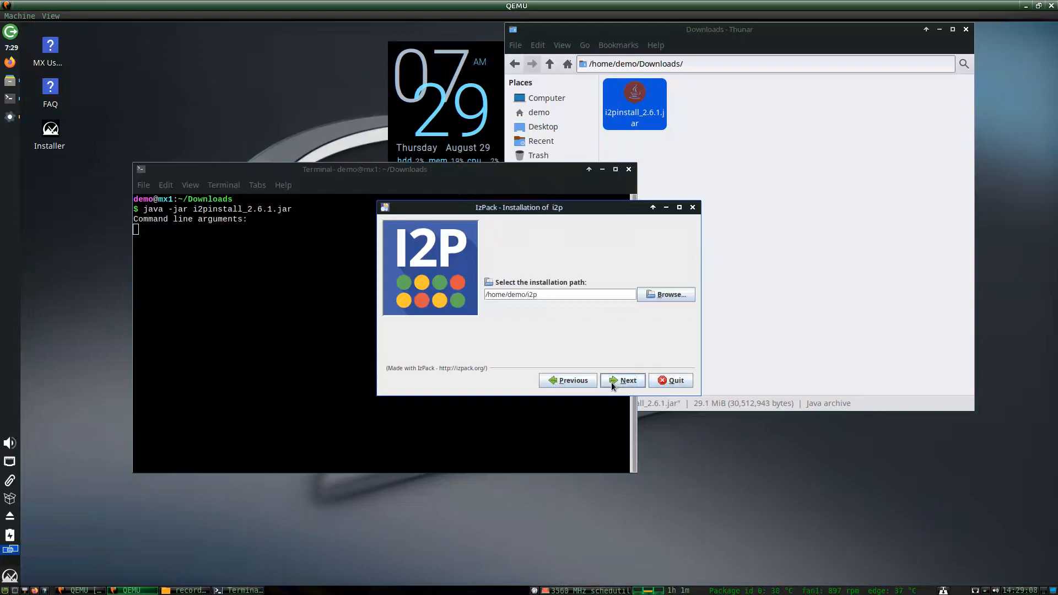
left_click(611, 382)
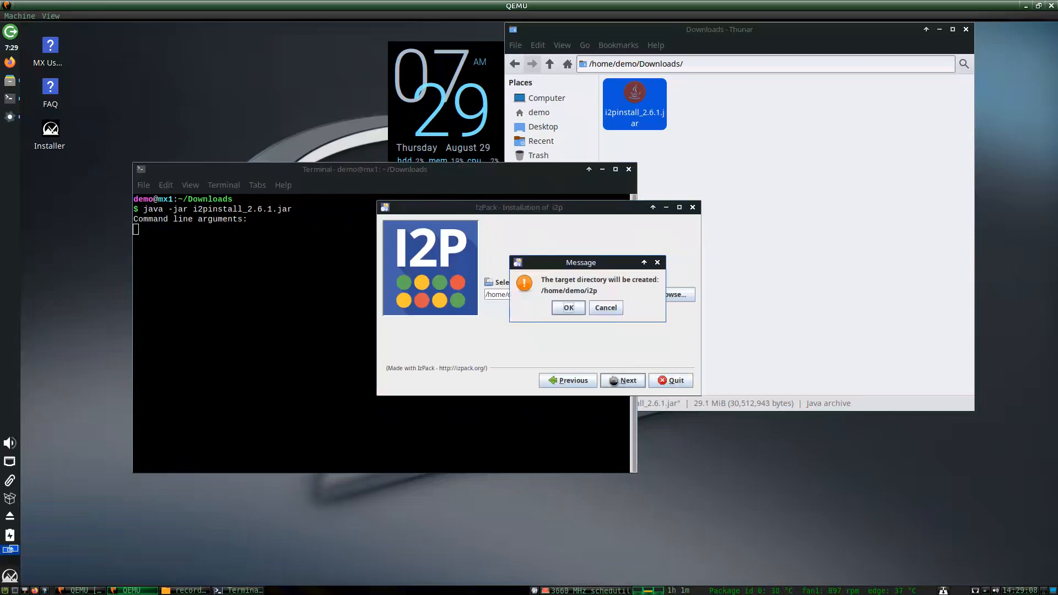
left_click(570, 309)
left_click(603, 378)
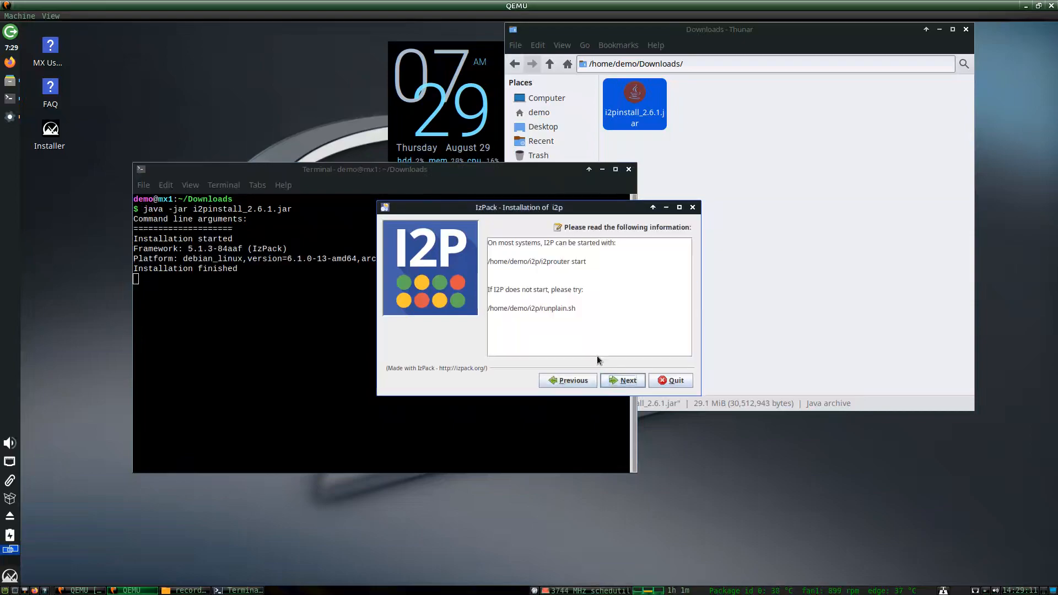
left_click(613, 383)
left_click(669, 381)
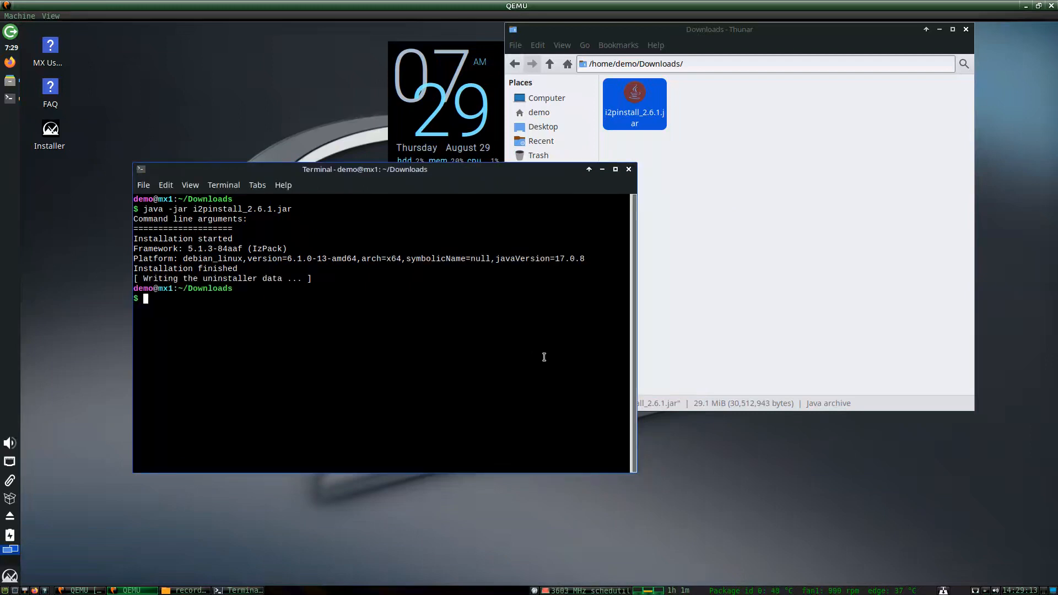
left_click(651, 230)
left_click(472, 207)
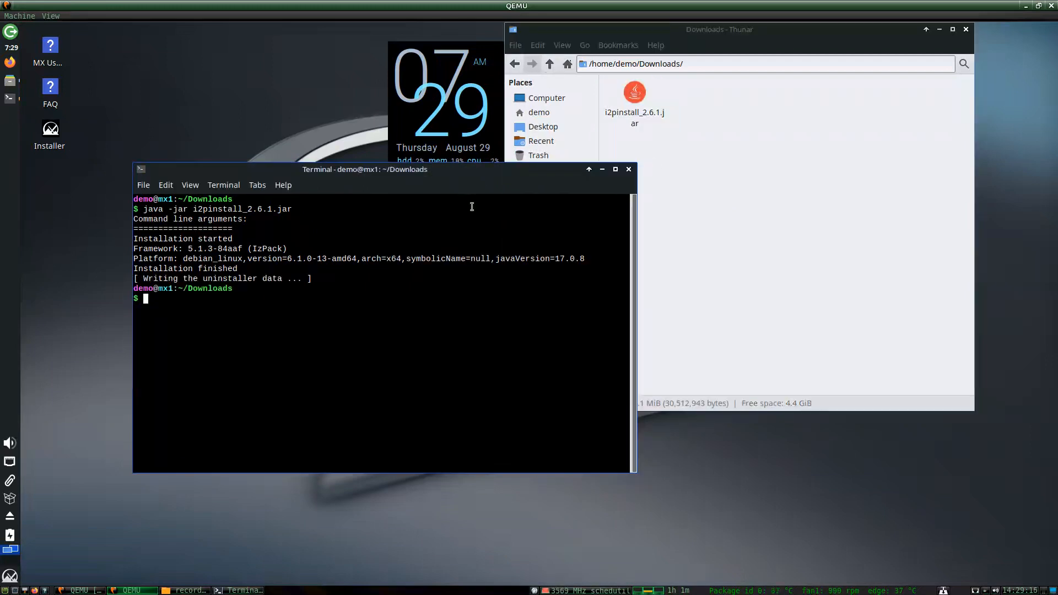
Run cd .., cd i2p and ./i2prouter start, then close the file manager and terminal.
type("cd ..")
key("Return")
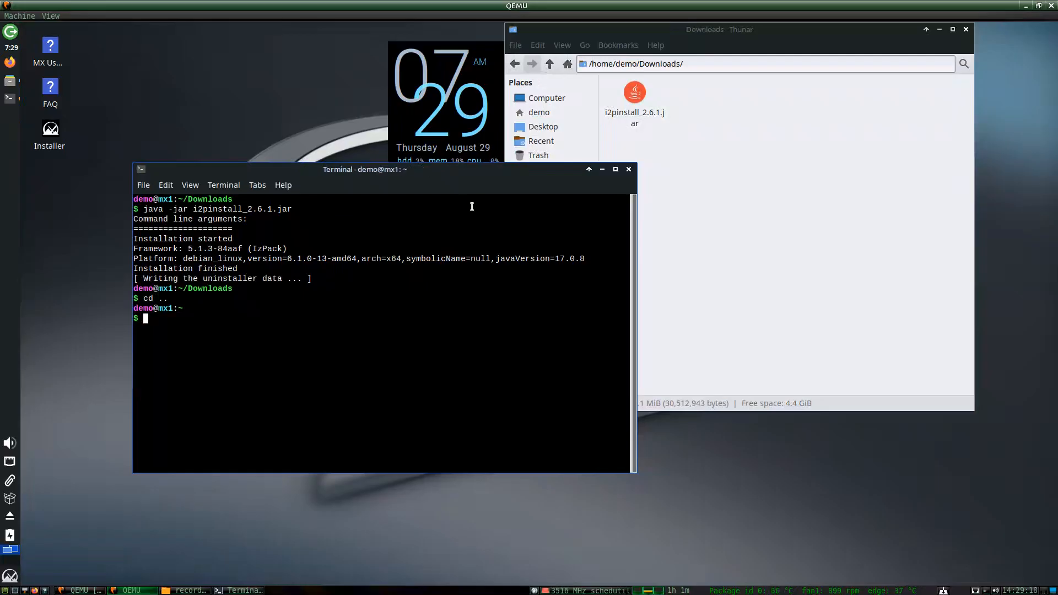
type("cd i2p")
key("Return")
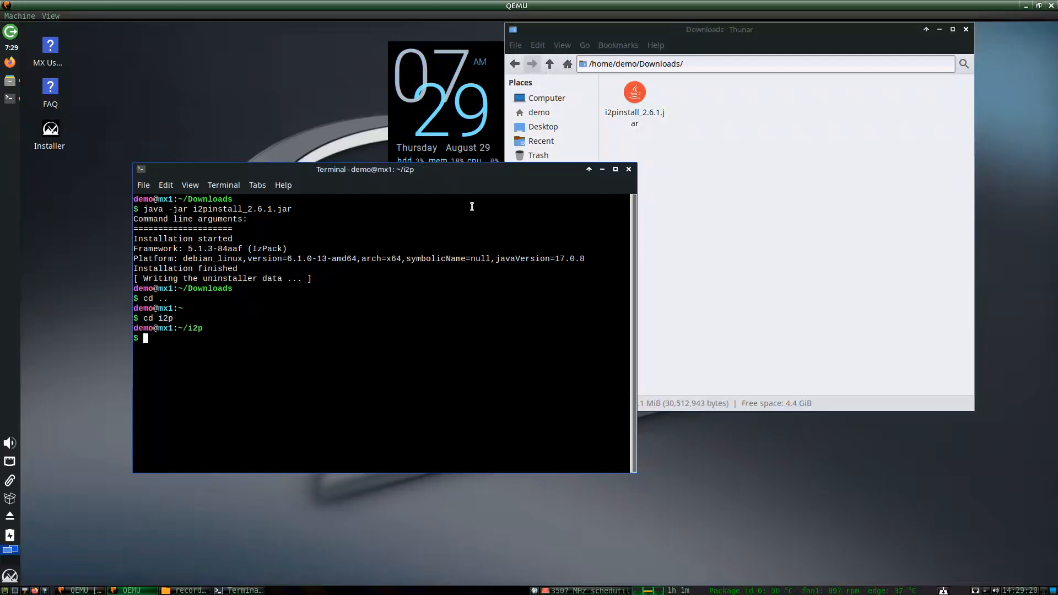
type("./i2pr")
key("Tab")
type("start")
key("Return")
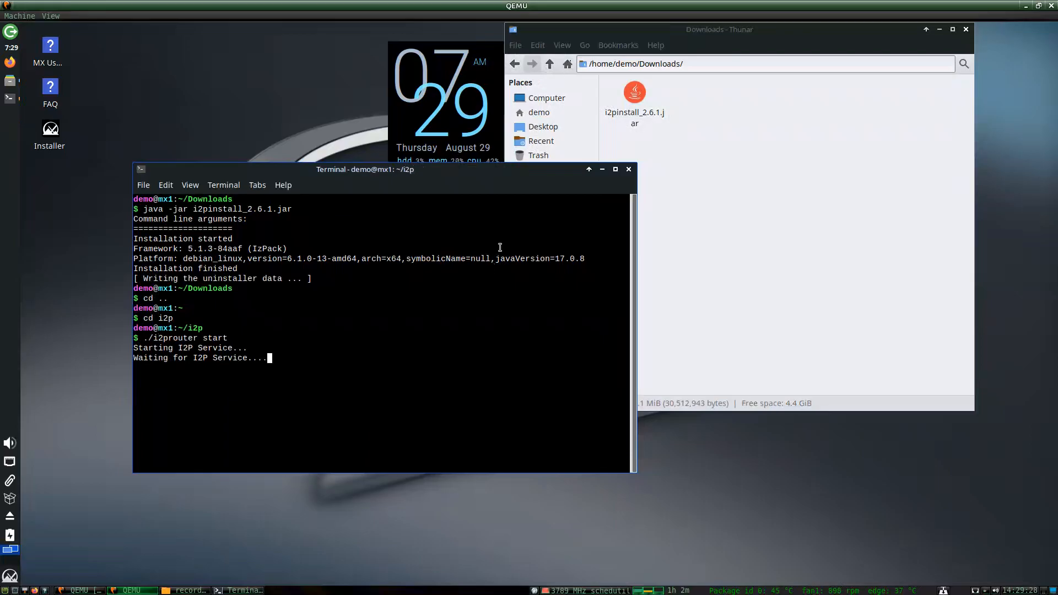
left_click(966, 30)
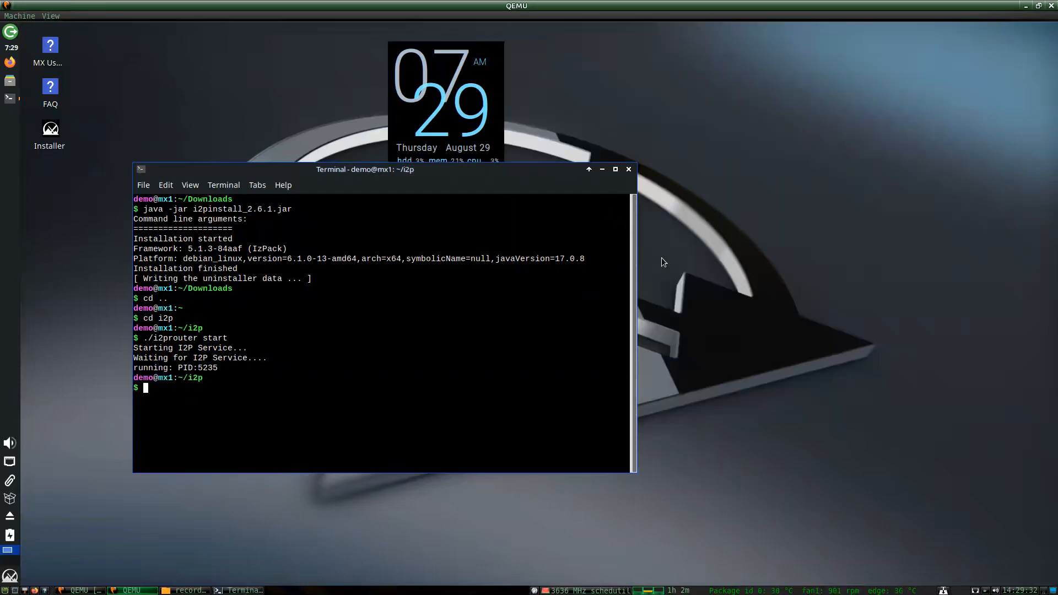
left_click(629, 169)
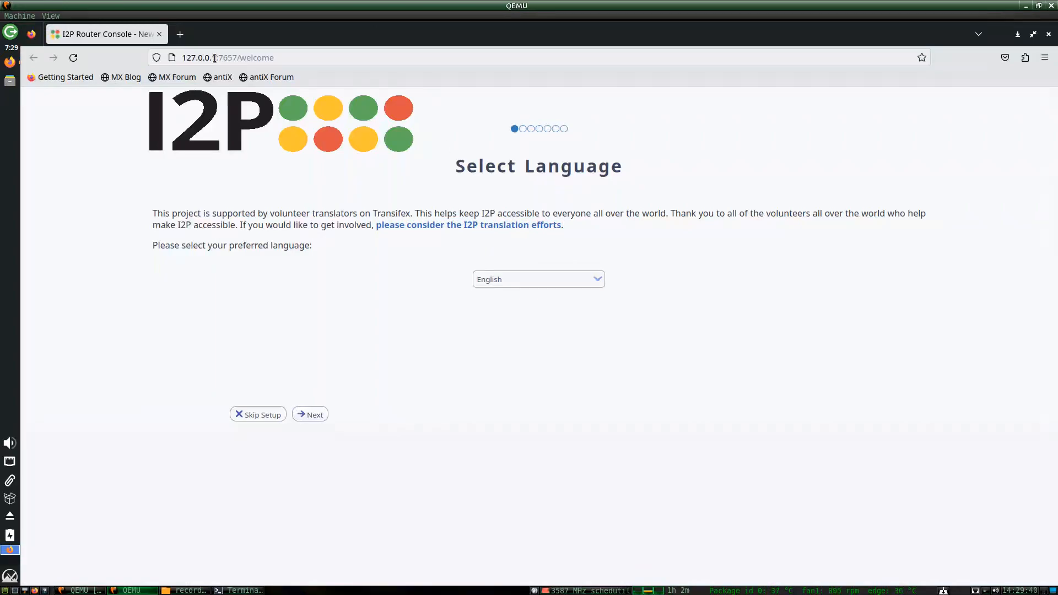
Select the 127.0.0.1 host in the router console address, then return to the page.
left_click(189, 57)
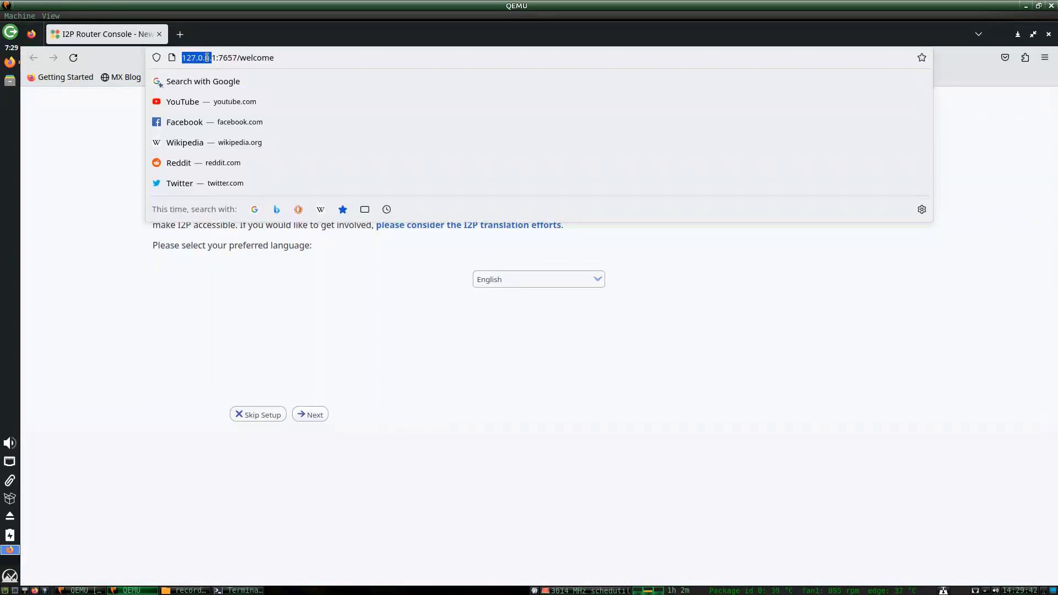
left_click_drag(216, 57, 178, 61)
left_click(230, 57)
left_click(328, 343)
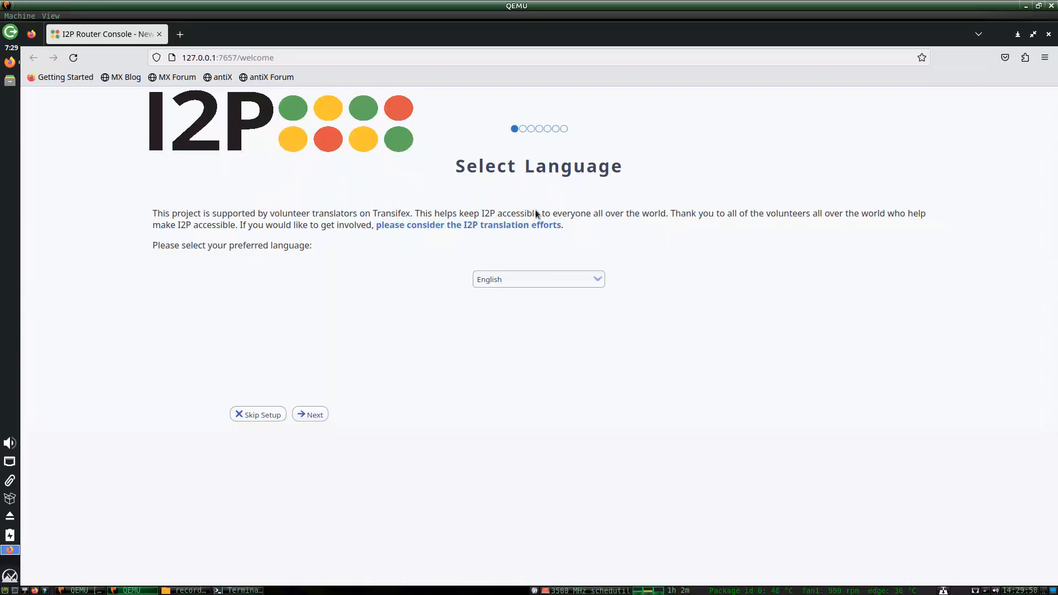
Save English, choose the dark theme, and skip the bandwidth test.
left_click(309, 417)
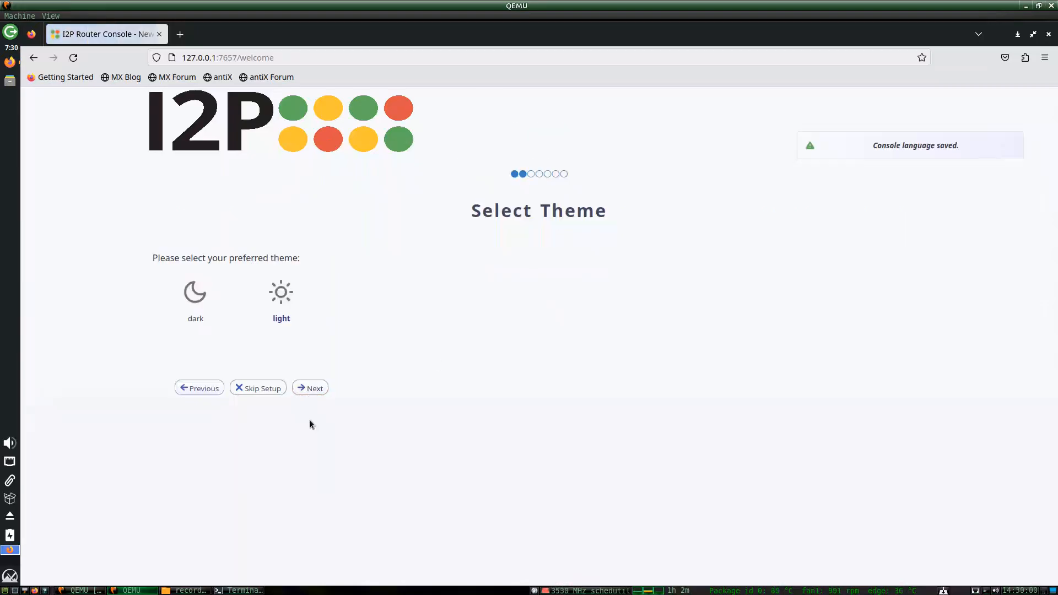
left_click(196, 295)
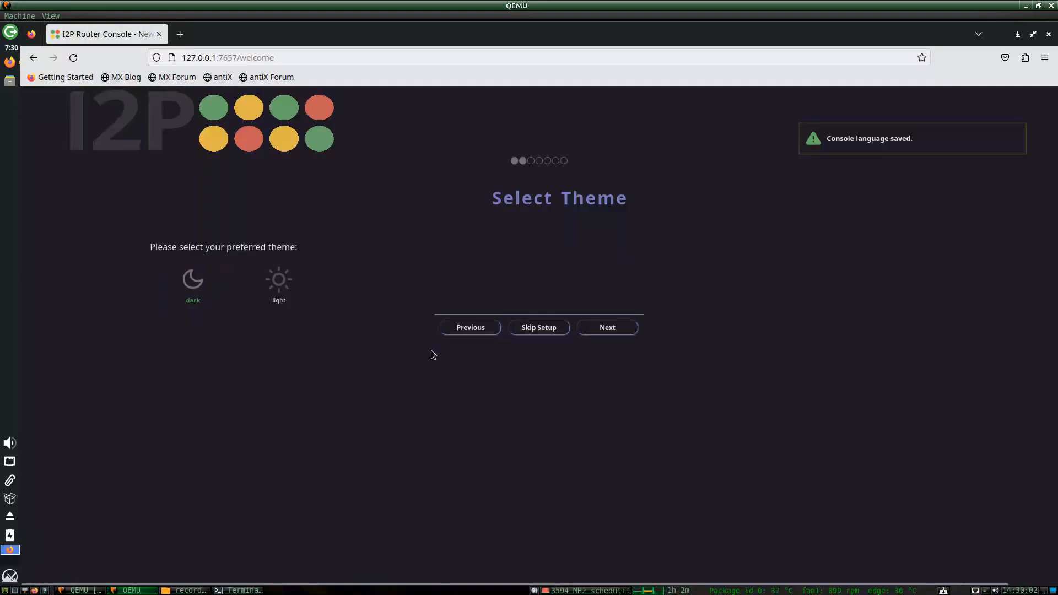
left_click(582, 330)
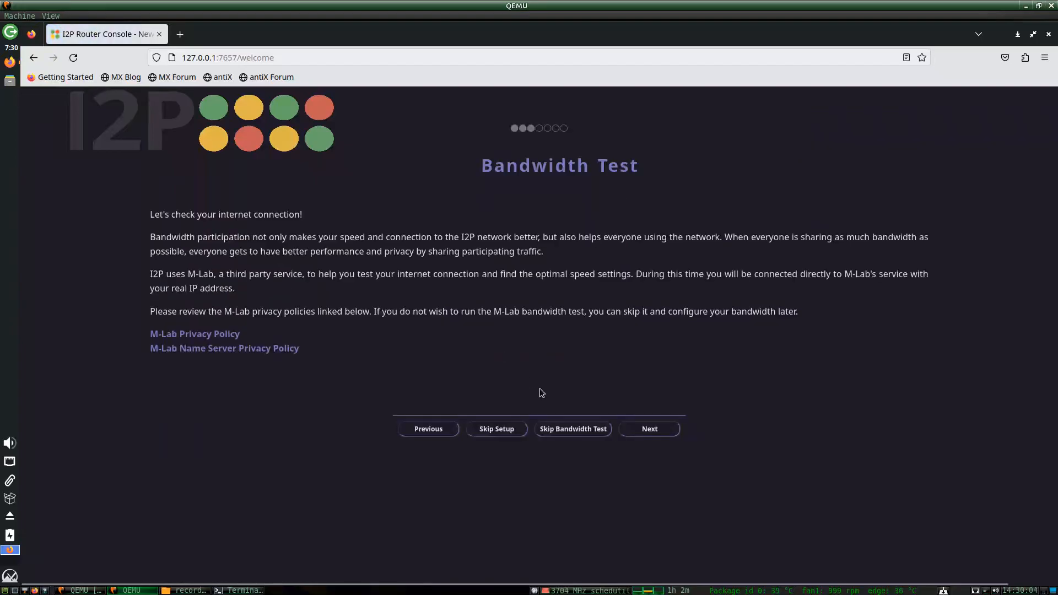
left_click(556, 430)
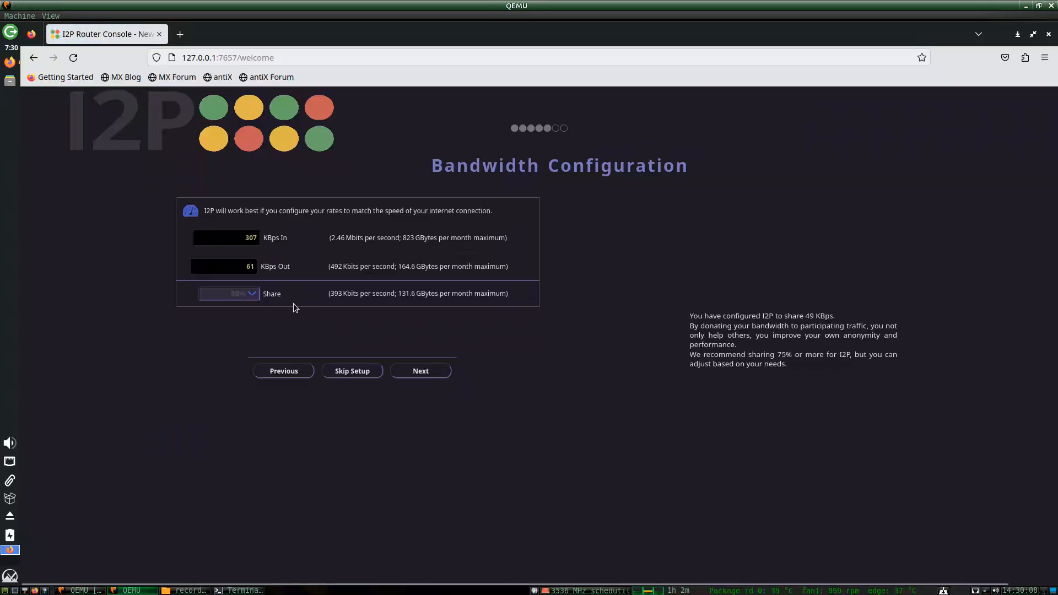
Set bandwidth share to 35% and enter 1024 KBps for outbound and inbound rates.
left_click(251, 298)
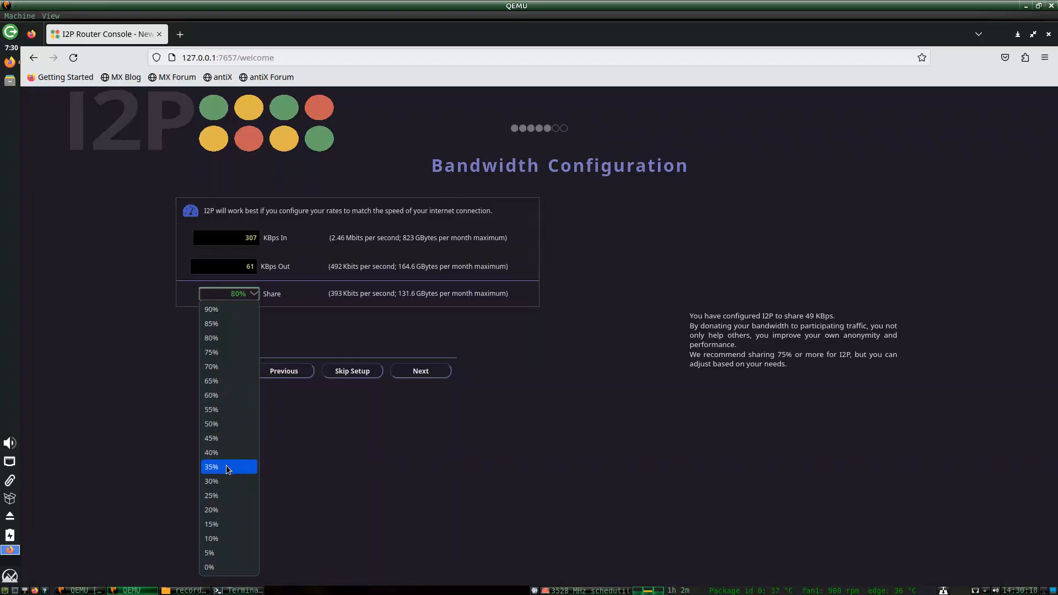
left_click(227, 467)
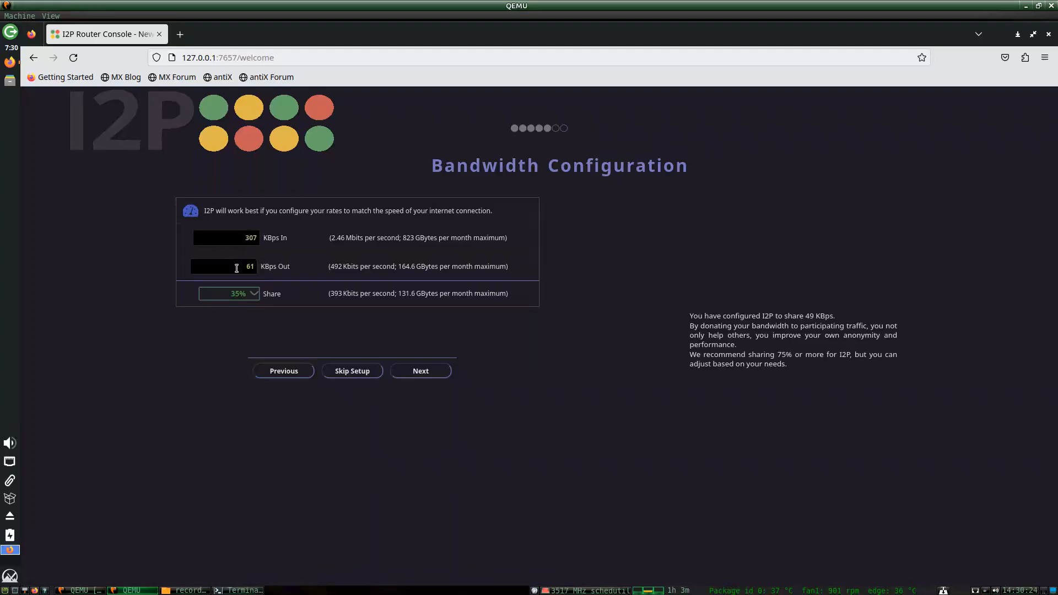
left_click_drag(237, 268, 333, 271)
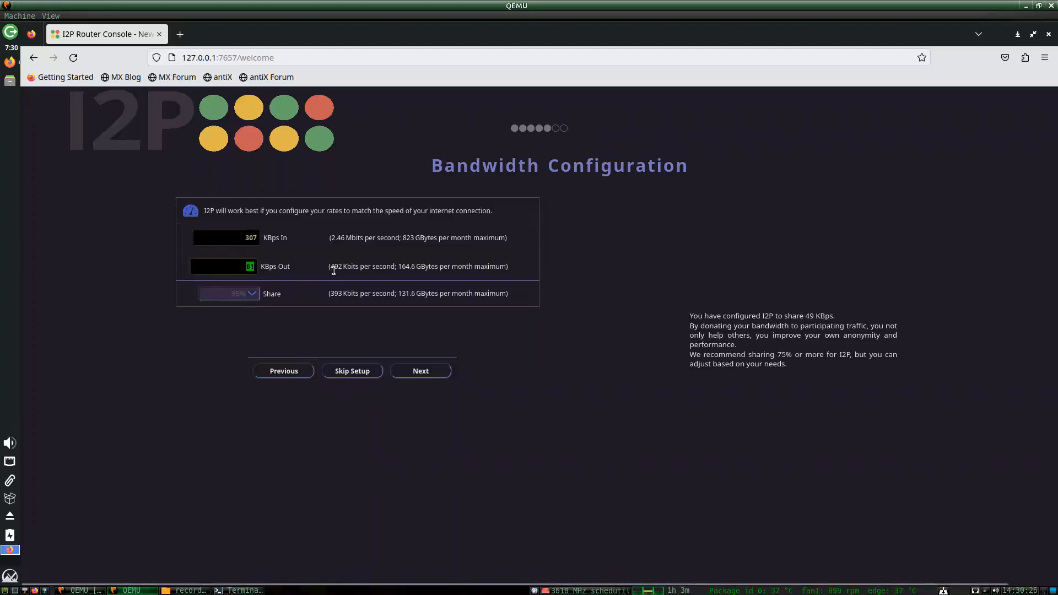
type("1024")
left_click(237, 236)
left_click_drag(237, 236, 338, 238)
type("1024")
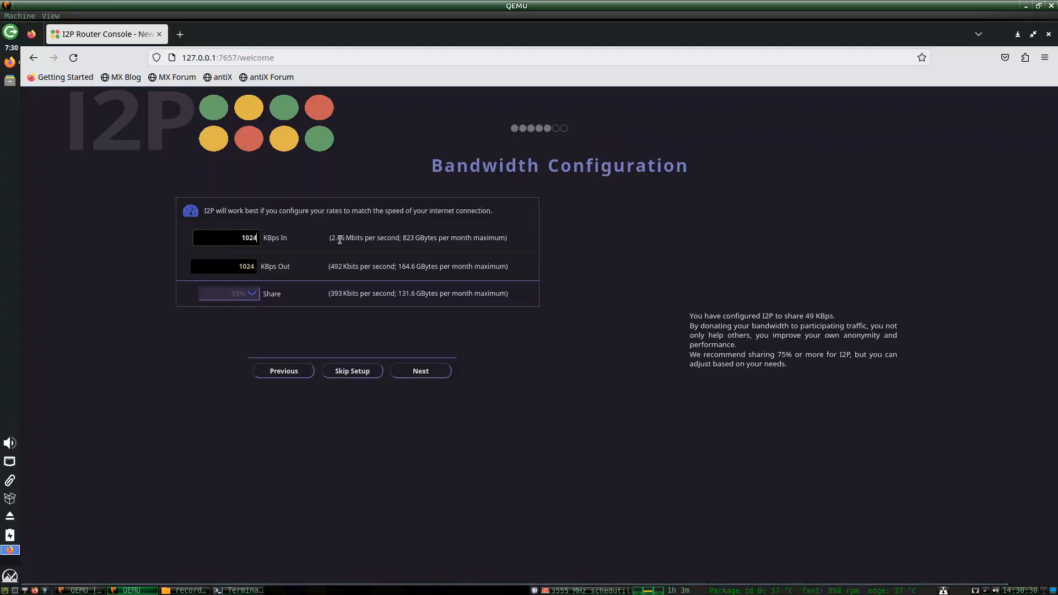
Change both the outbound and inbound rates to 2048 KBps.
left_click(256, 264)
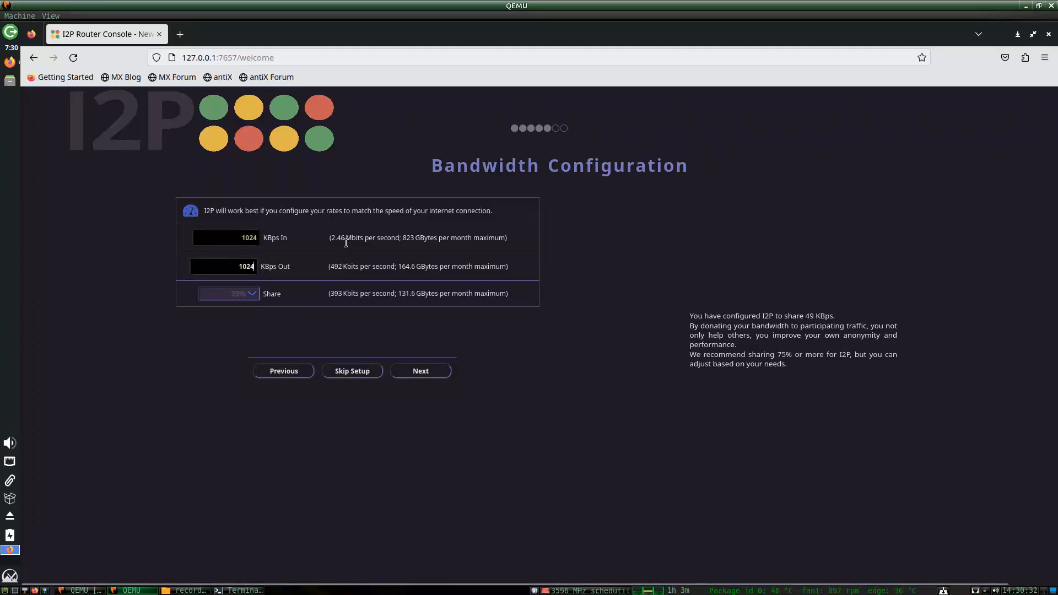
left_click(242, 238)
double_click(243, 264)
type("2048")
double_click(254, 236)
type("2048")
left_click(250, 266)
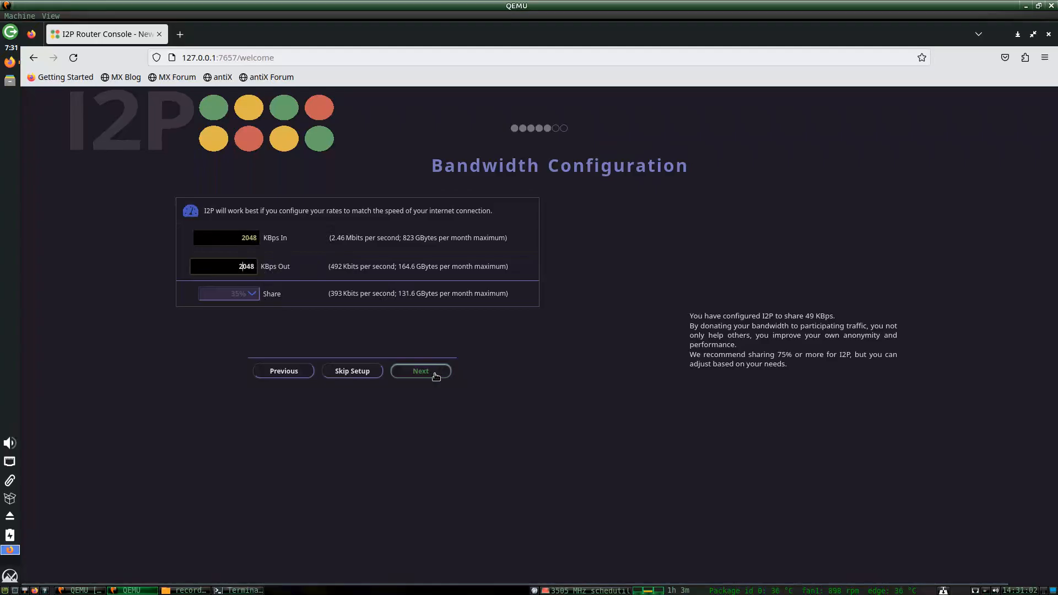
Accept the bandwidth configuration, pass the browser setup page, and finish the I2P setup wizard.
left_click(435, 375)
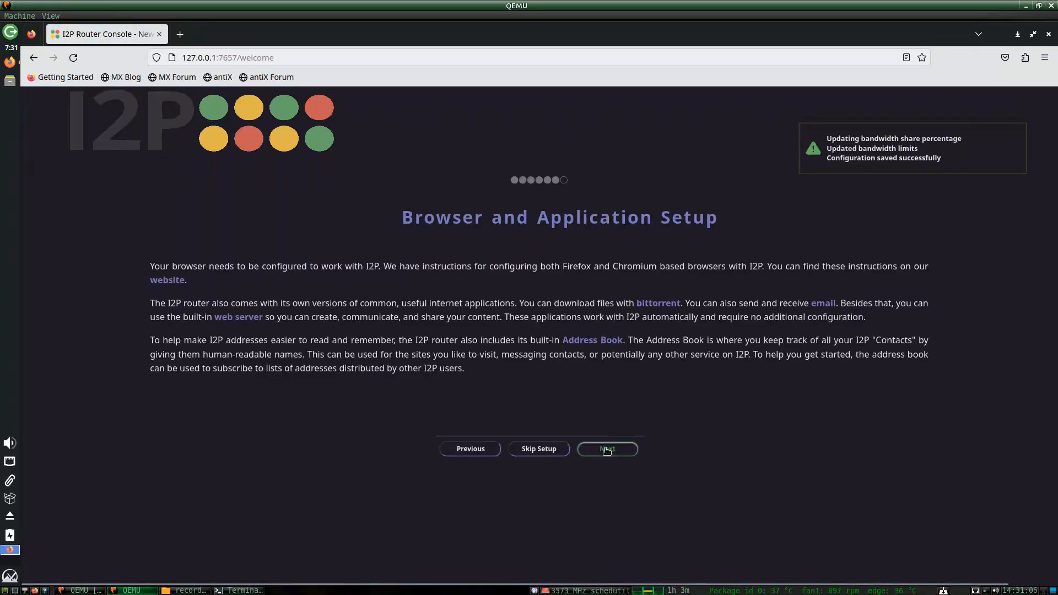
left_click(604, 450)
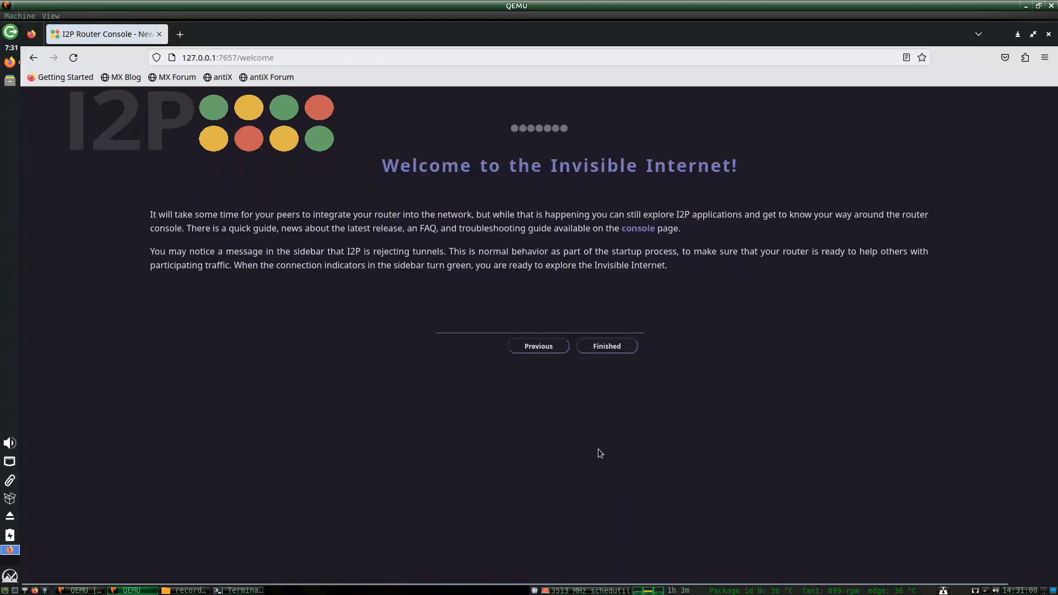
left_click(607, 346)
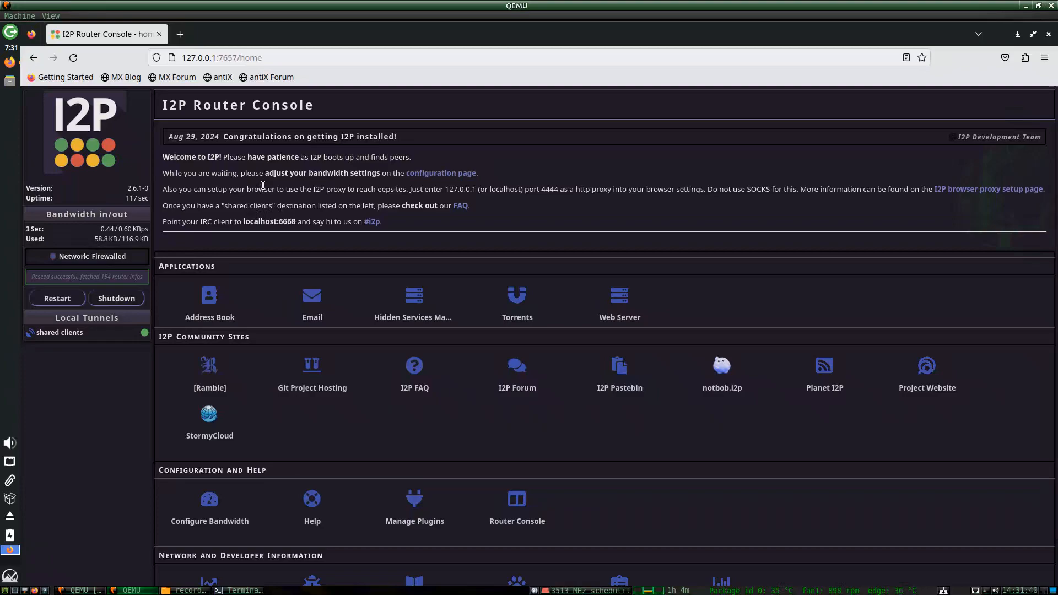
left_click_drag(134, 269, 50, 270)
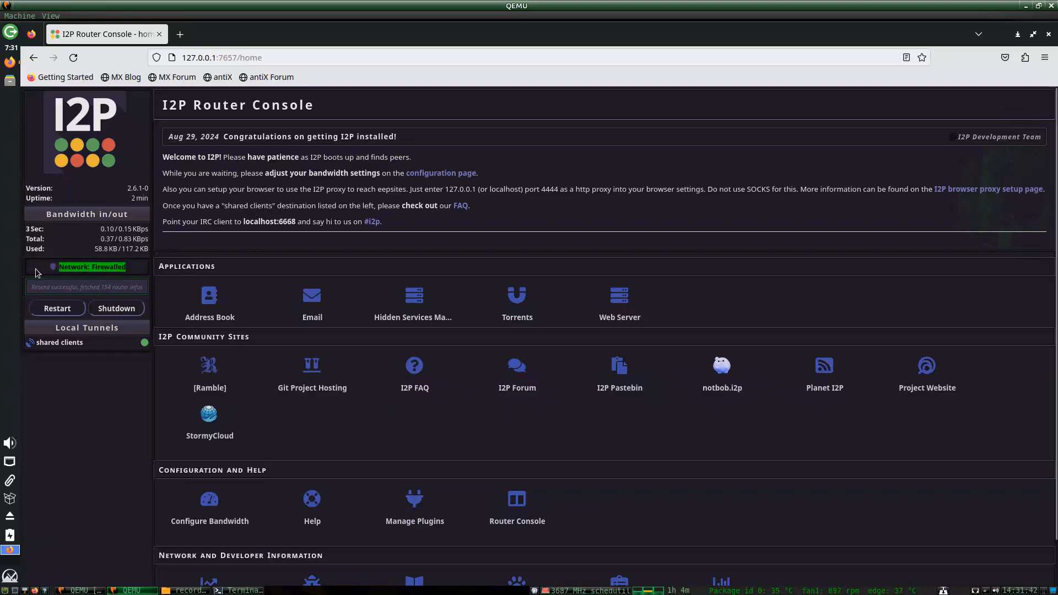
left_click(236, 236)
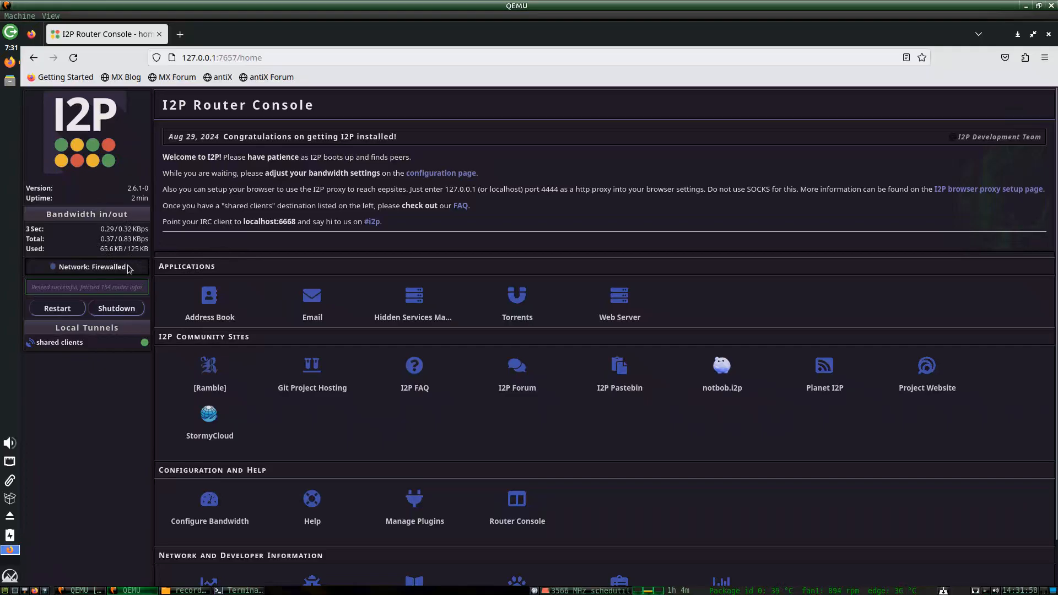
left_click_drag(129, 268, 50, 270)
left_click(269, 243)
Search DuckDuckGo for 'retroshare' in a new tab.
left_click(180, 35)
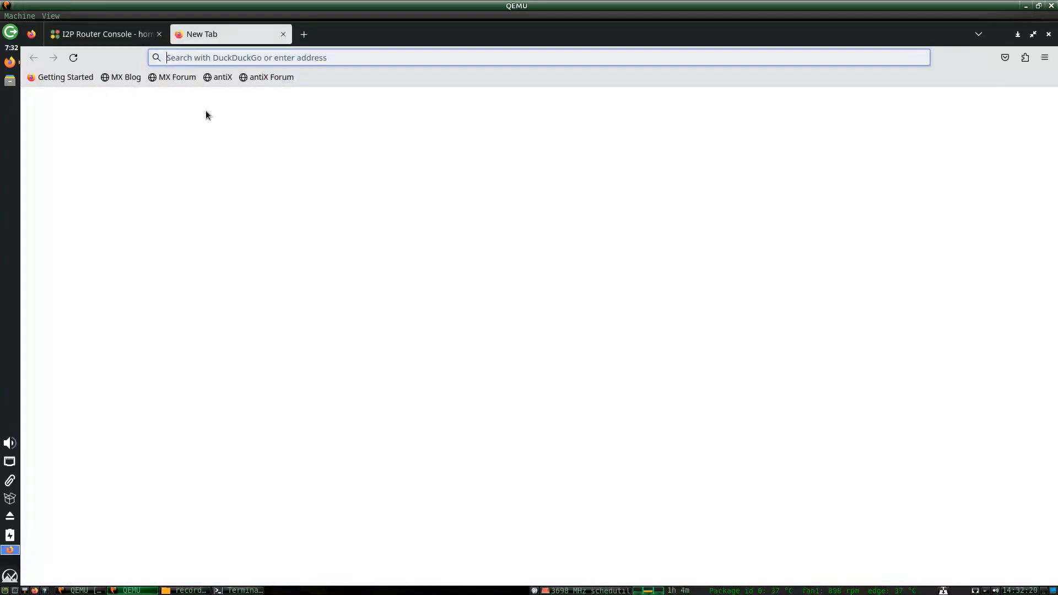
type("retroshar")
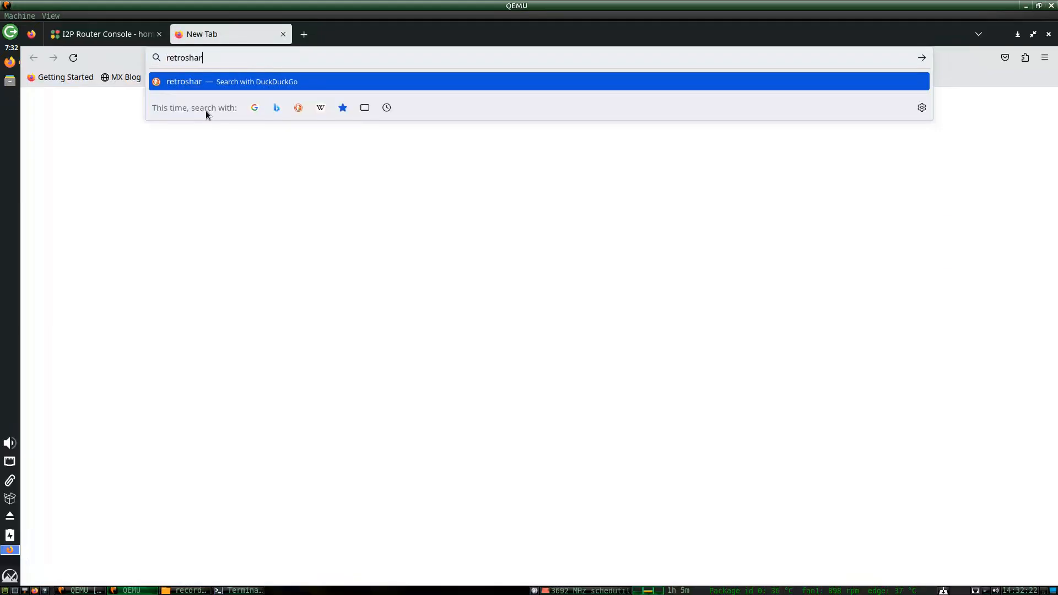
type("e")
key("Return")
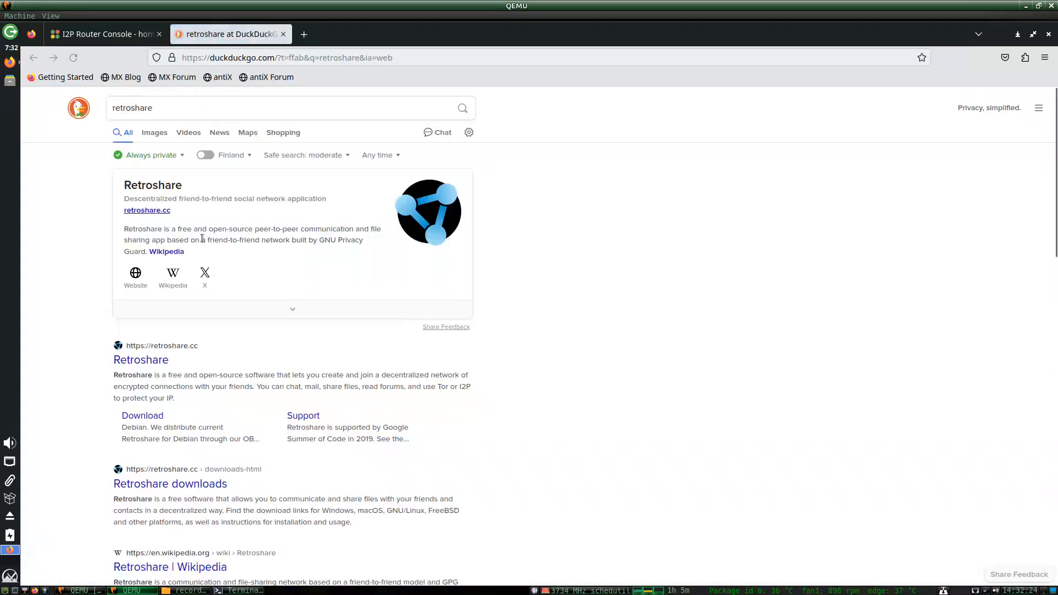
Go to retroshare.cc's downloads page and scroll to the GNU/Linux options.
left_click(140, 360)
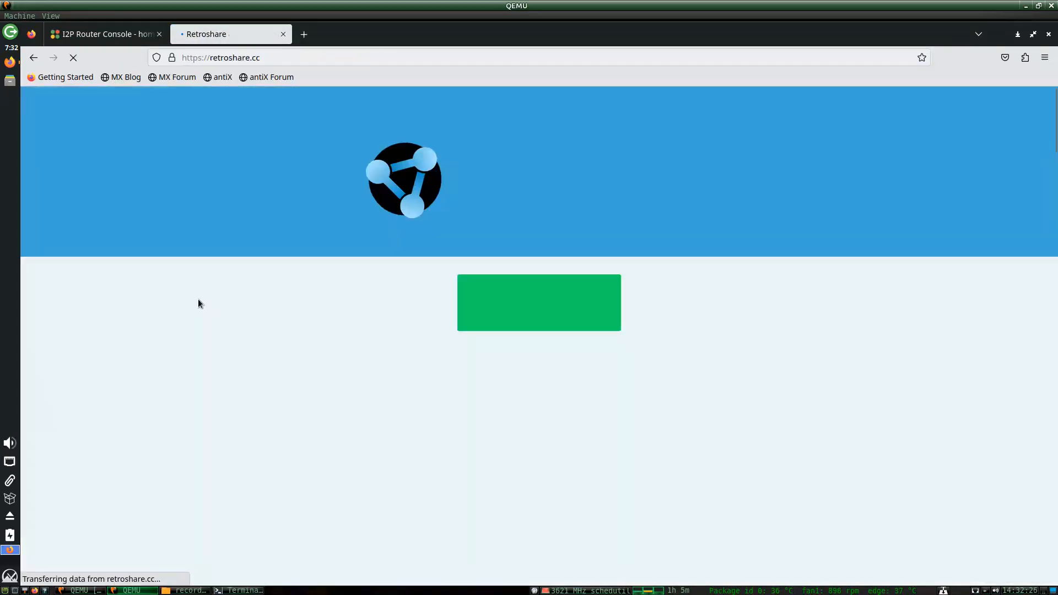
left_click(460, 292)
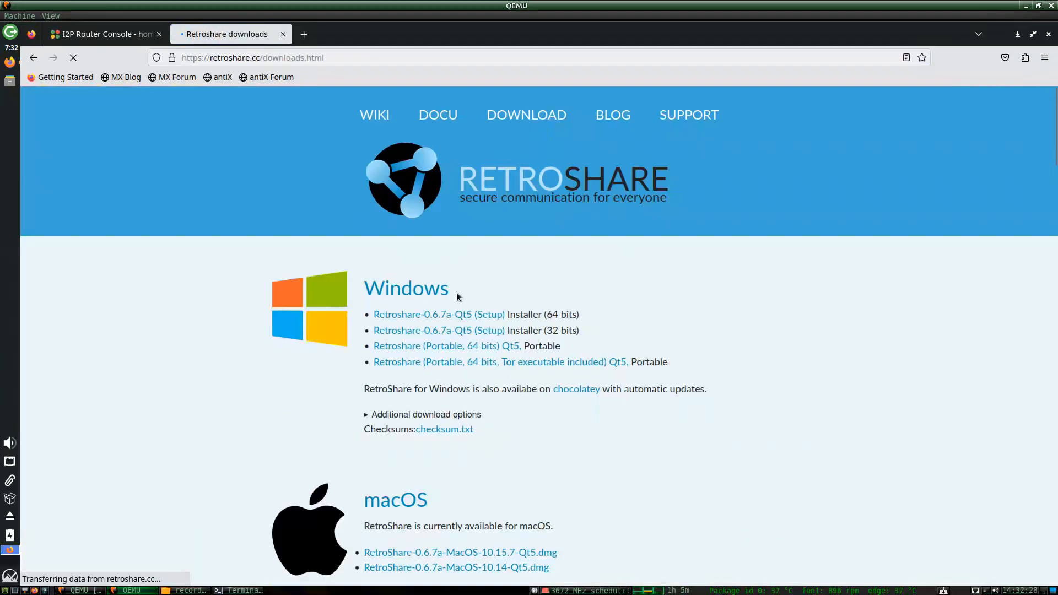
scroll(281, 378, "down", 5)
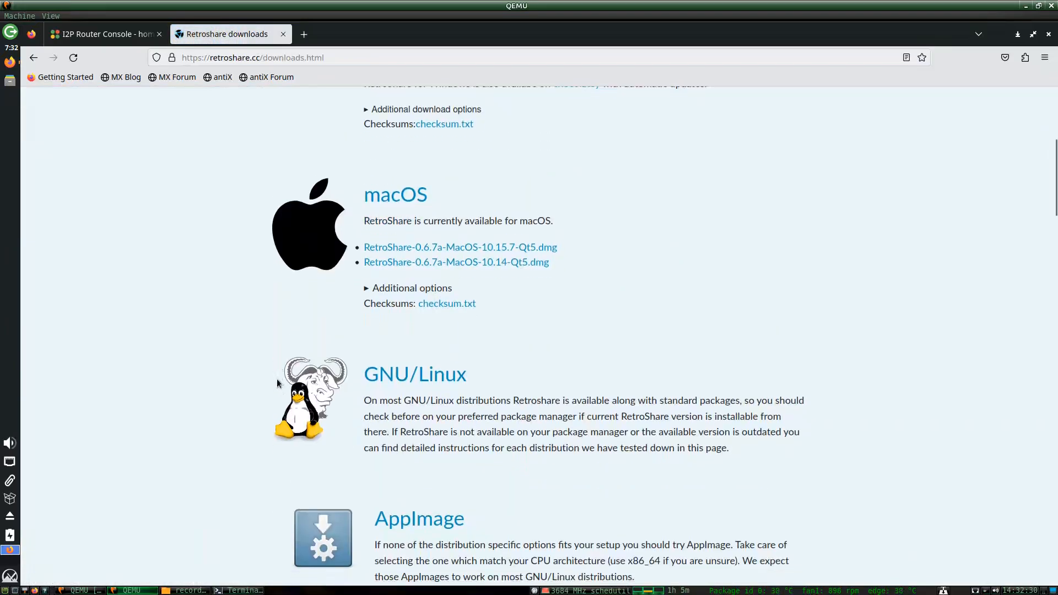
scroll(278, 378, "down", 3)
scroll(297, 366, "down", 1)
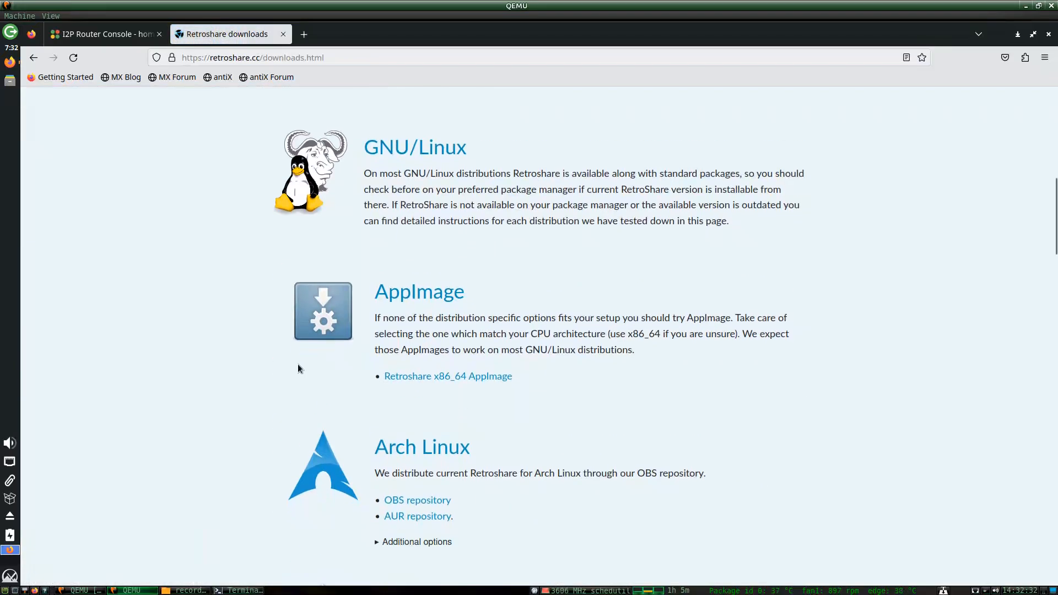
scroll(298, 365, "down", 3)
Open the Flathub RetroShare-gui link in a new tab and review the downloads page.
scroll(298, 366, "down", 6)
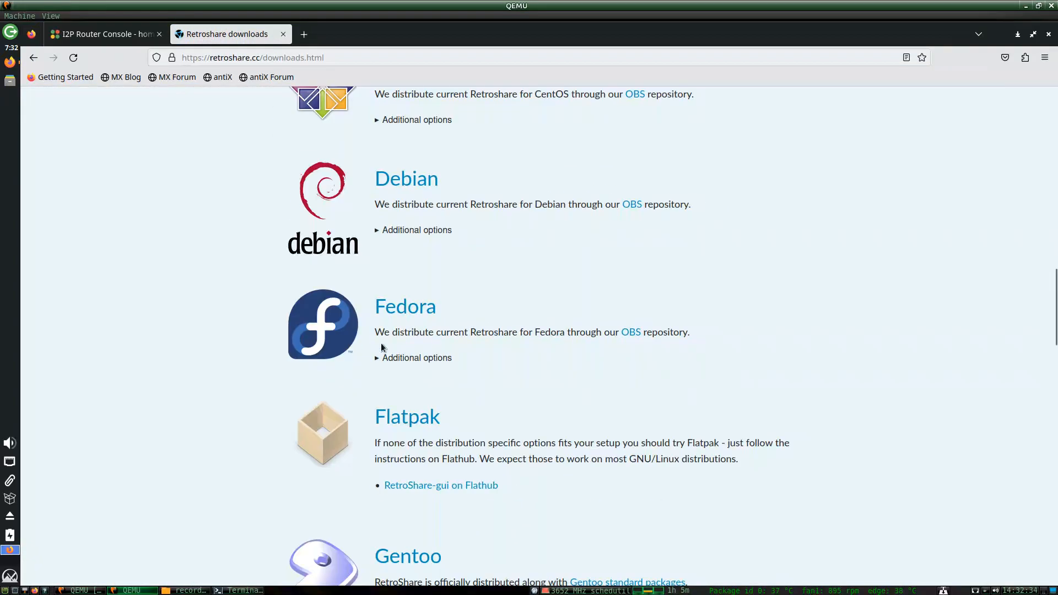
right_click(432, 488)
left_click(449, 337)
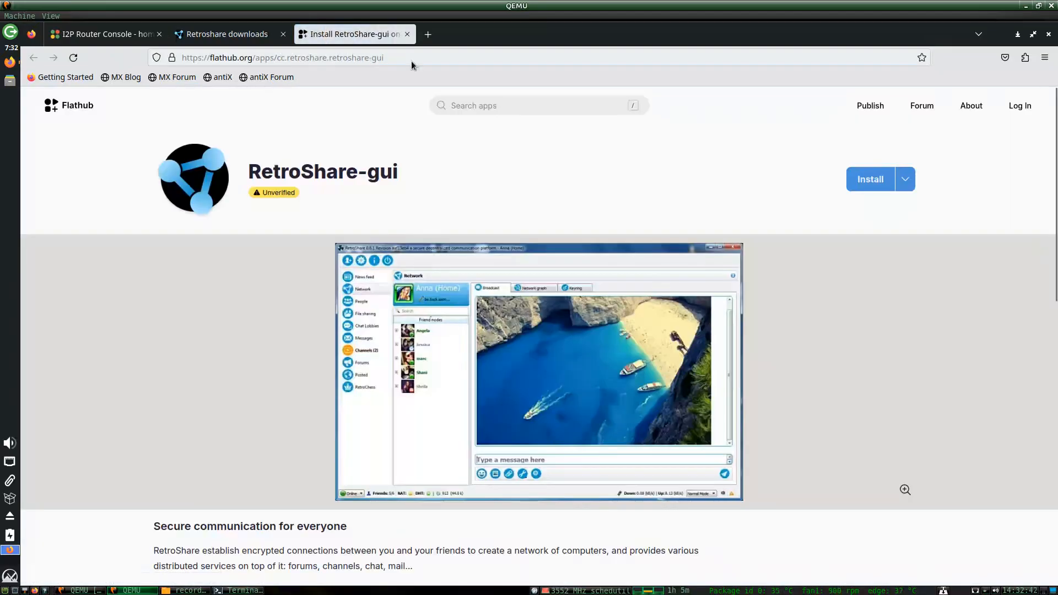
left_click(220, 36)
scroll(249, 328, "up", 8)
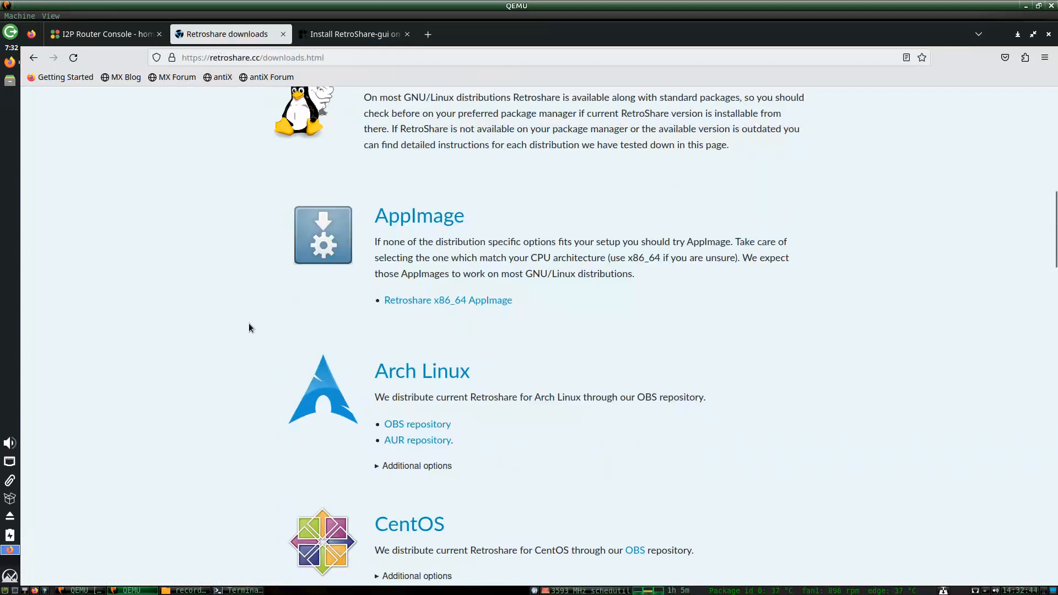
scroll(246, 342, "down", 10)
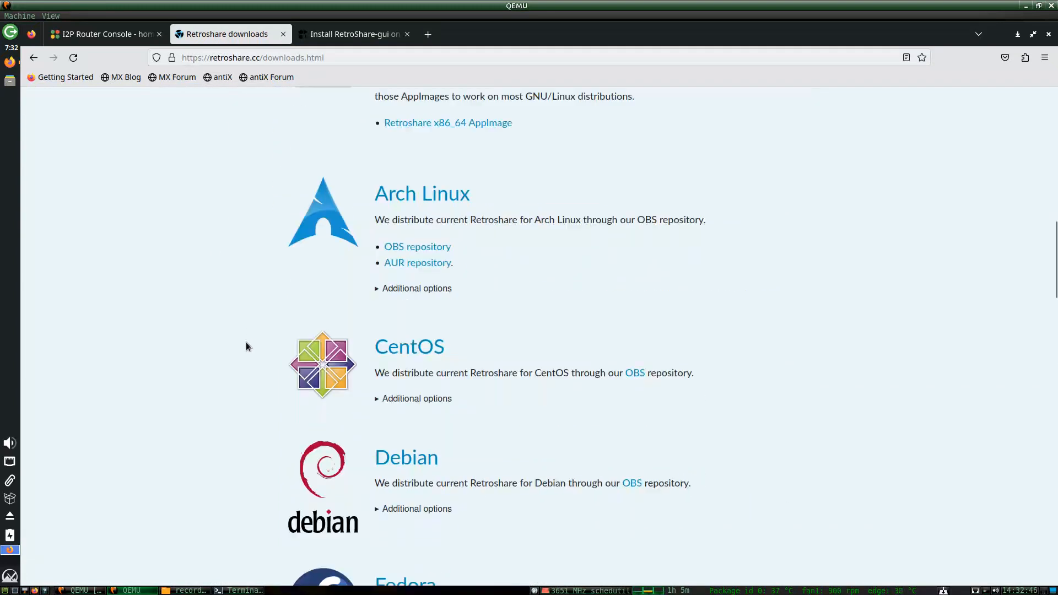
scroll(246, 344, "down", 9)
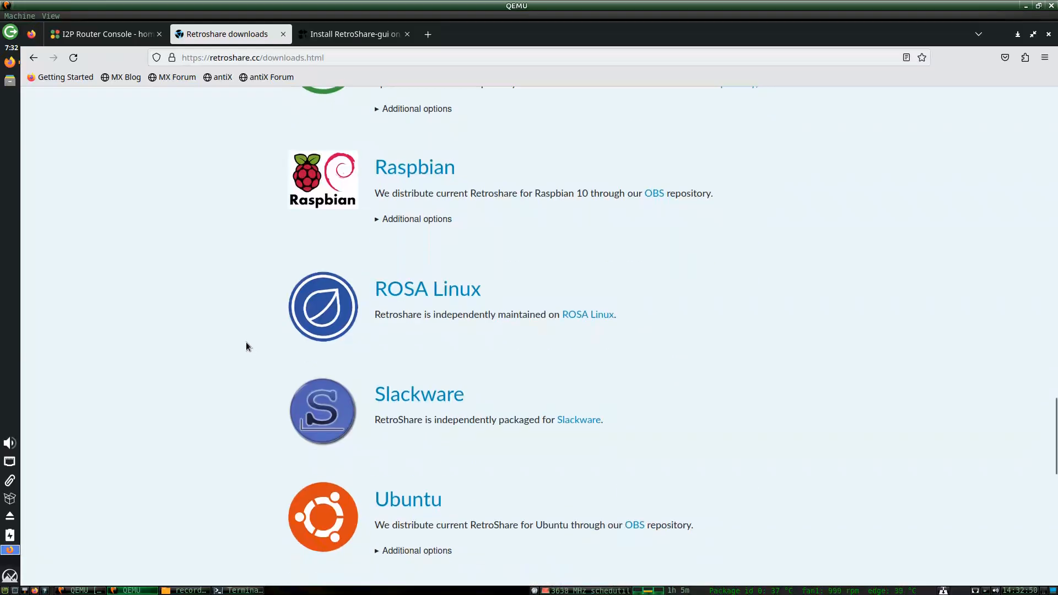
scroll(246, 346, "down", 4)
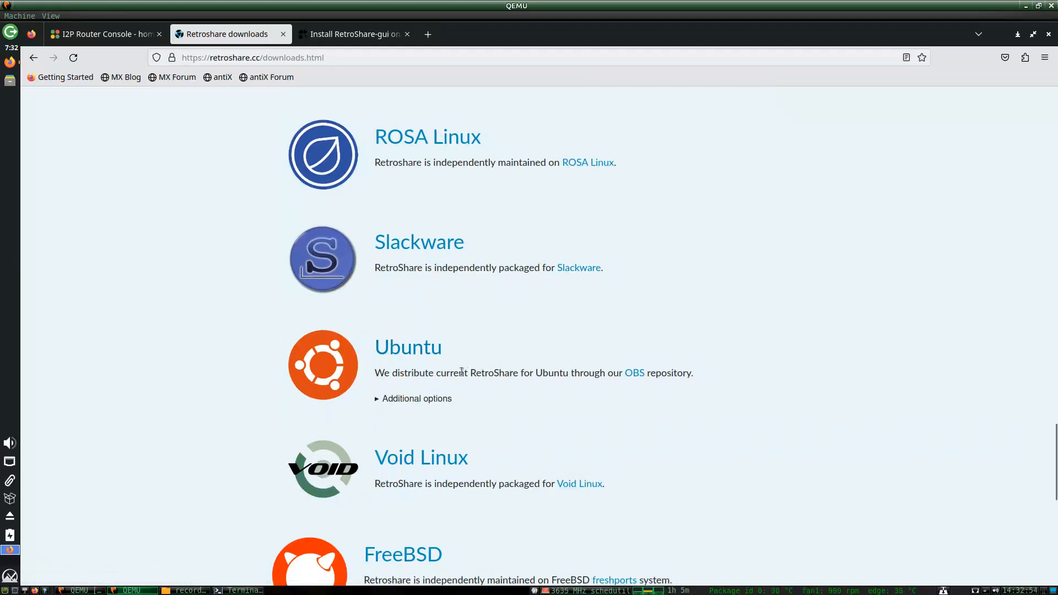
scroll(305, 347, "up", 10)
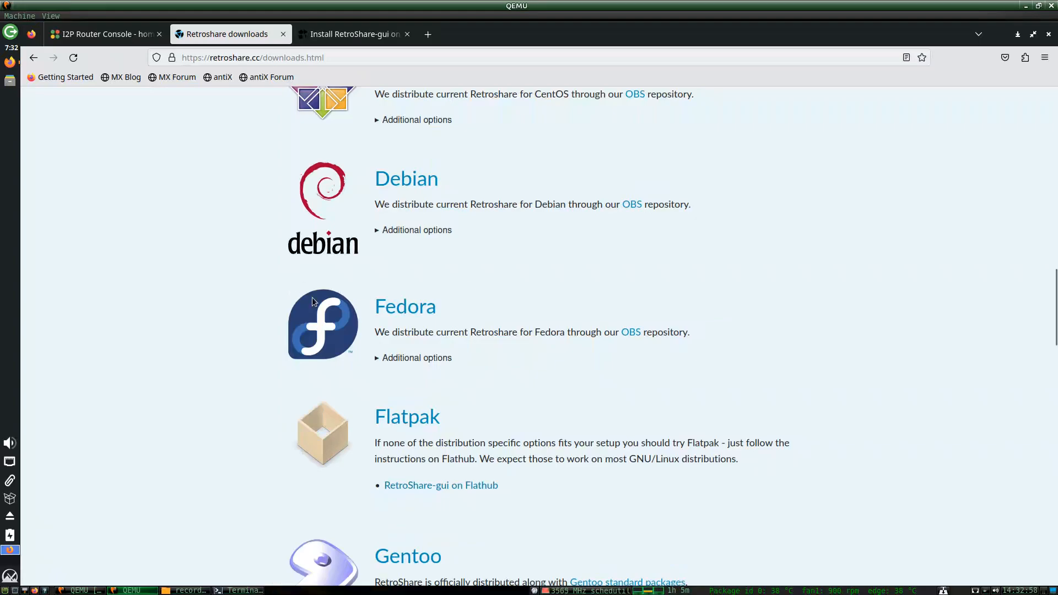
Check the Flathub page's 'Unverified' label against the downloads page address.
left_click(348, 39)
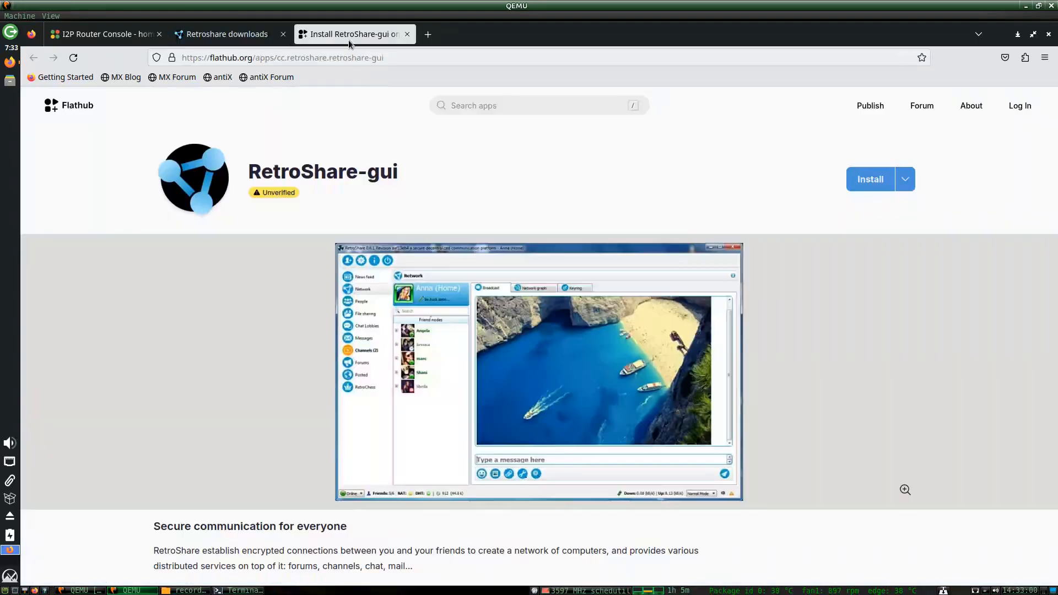
double_click(245, 196)
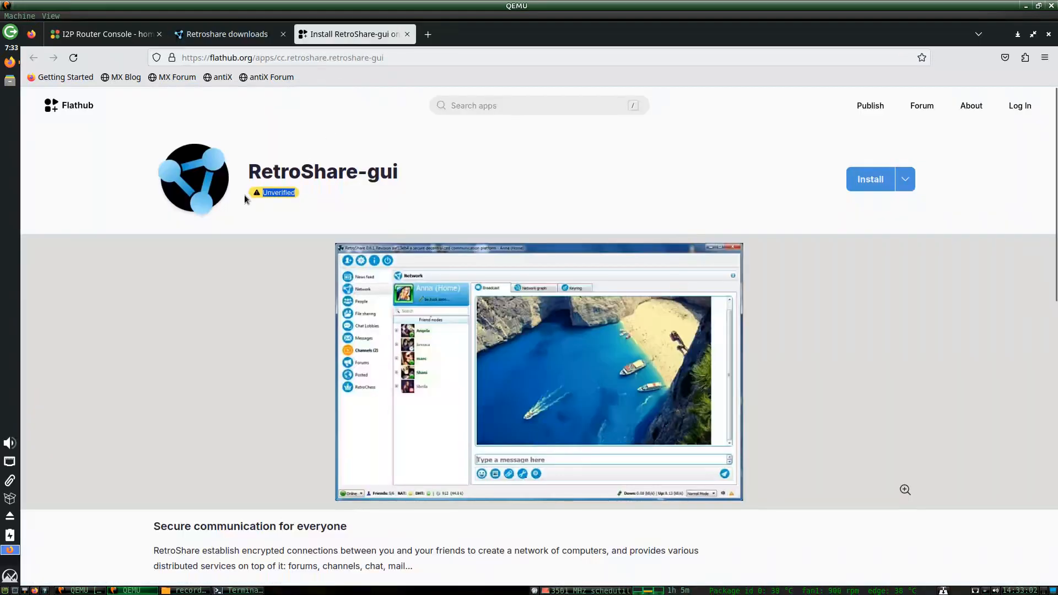
left_click(235, 38)
left_click_drag(274, 58, 224, 57)
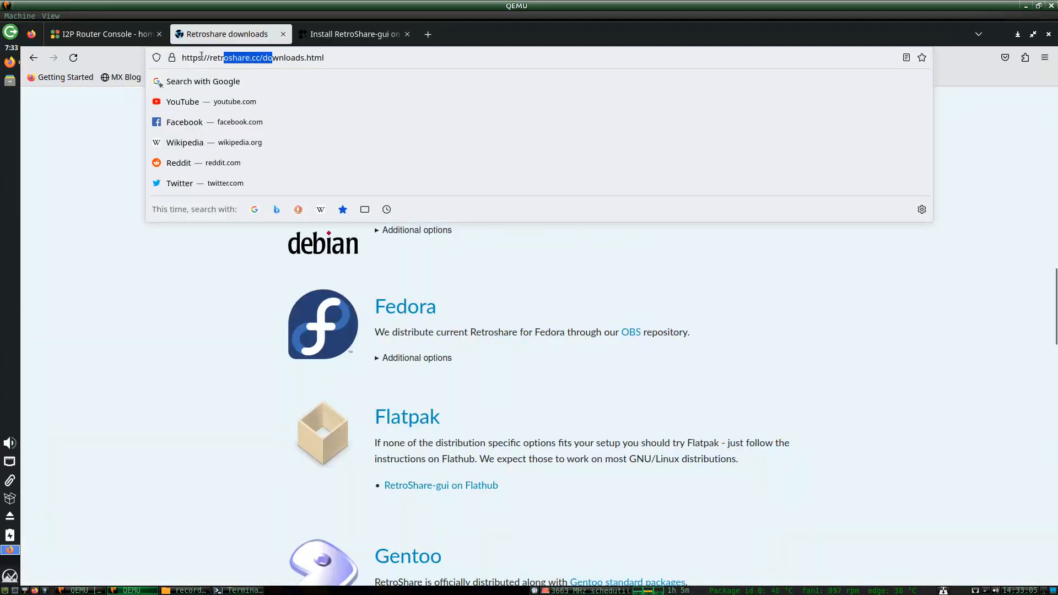
left_click(114, 151)
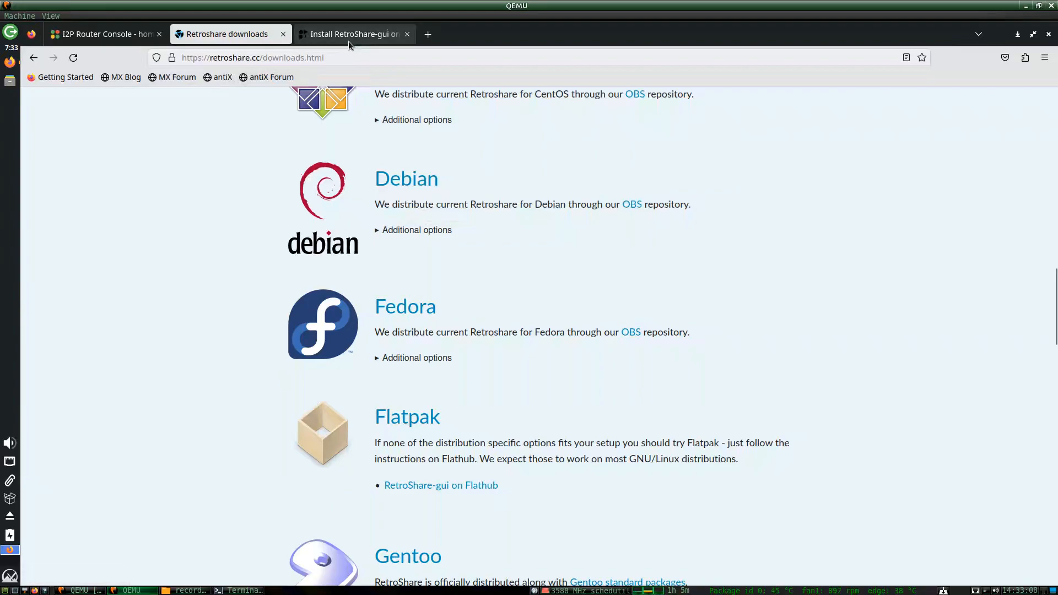
key("ctrl+Tab")
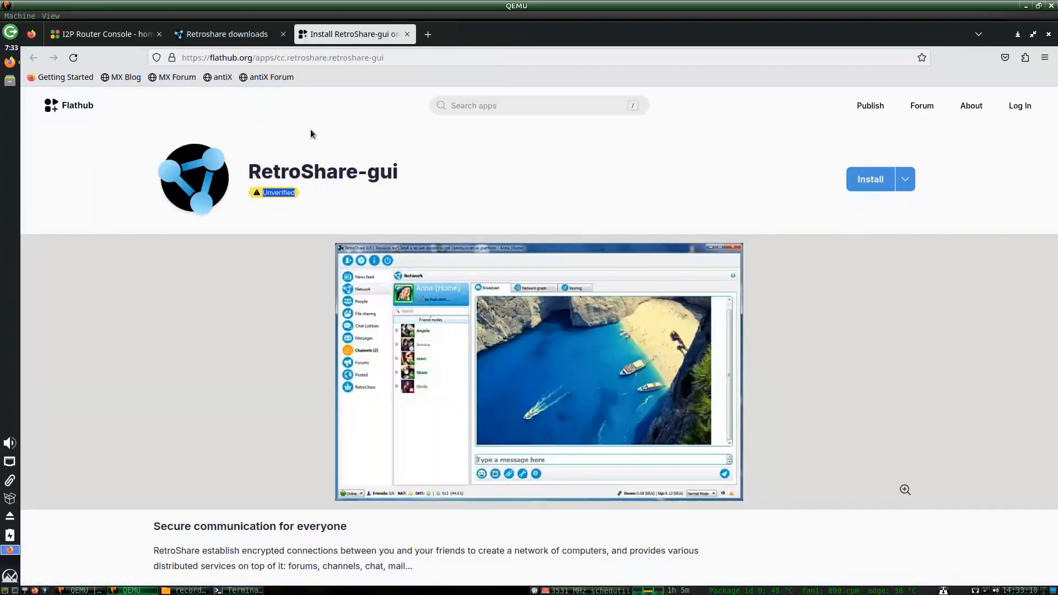
double_click(278, 193)
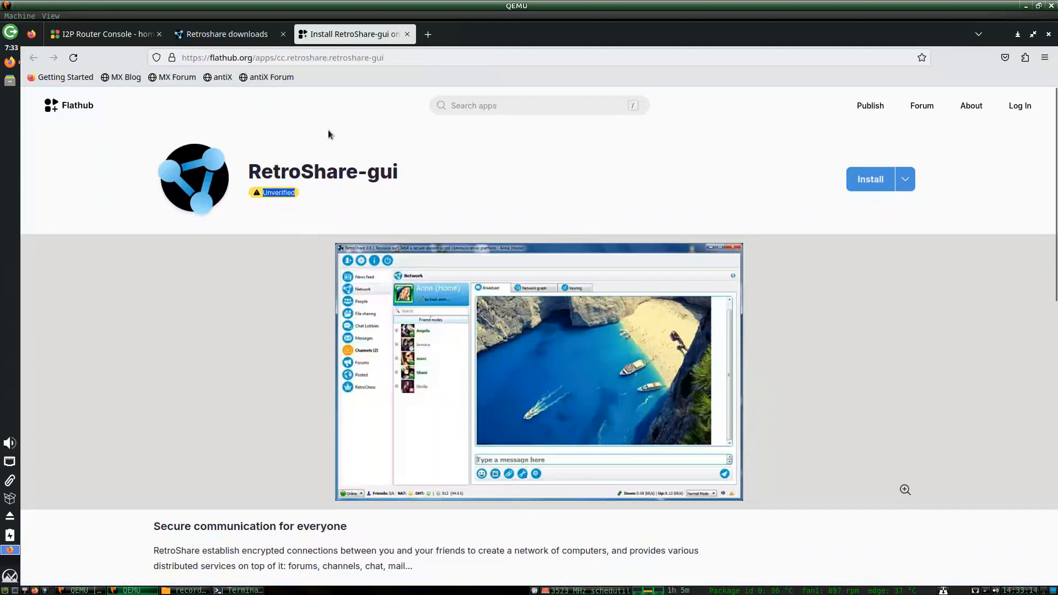
left_click(327, 194)
Compare the downloads page's Flatpak section with the Flathub RetroShare-gui 0.6.6 listing.
left_click(224, 36)
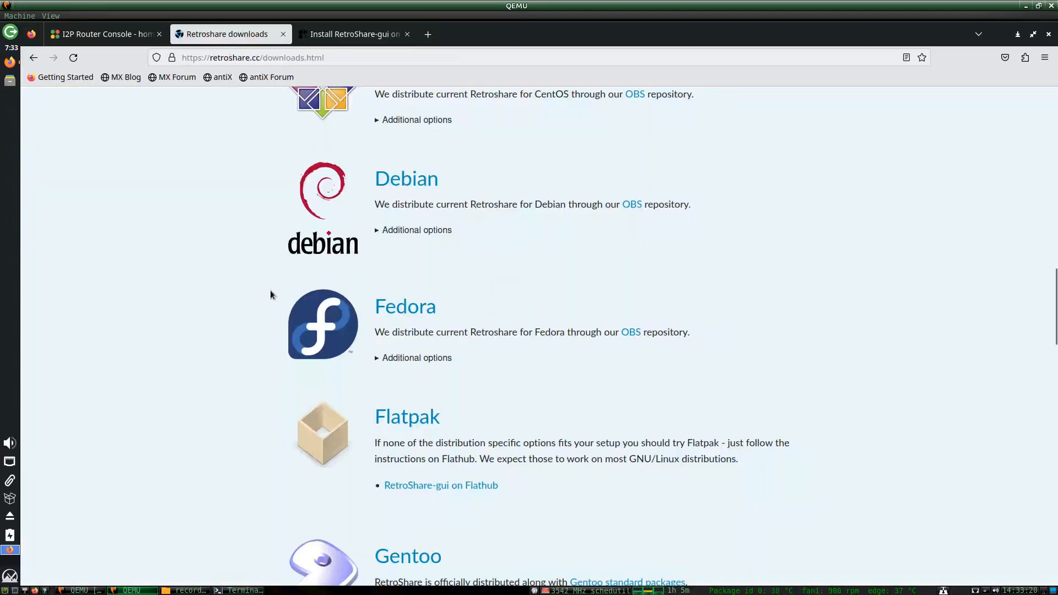
left_click_drag(538, 488, 366, 417)
left_click(340, 36)
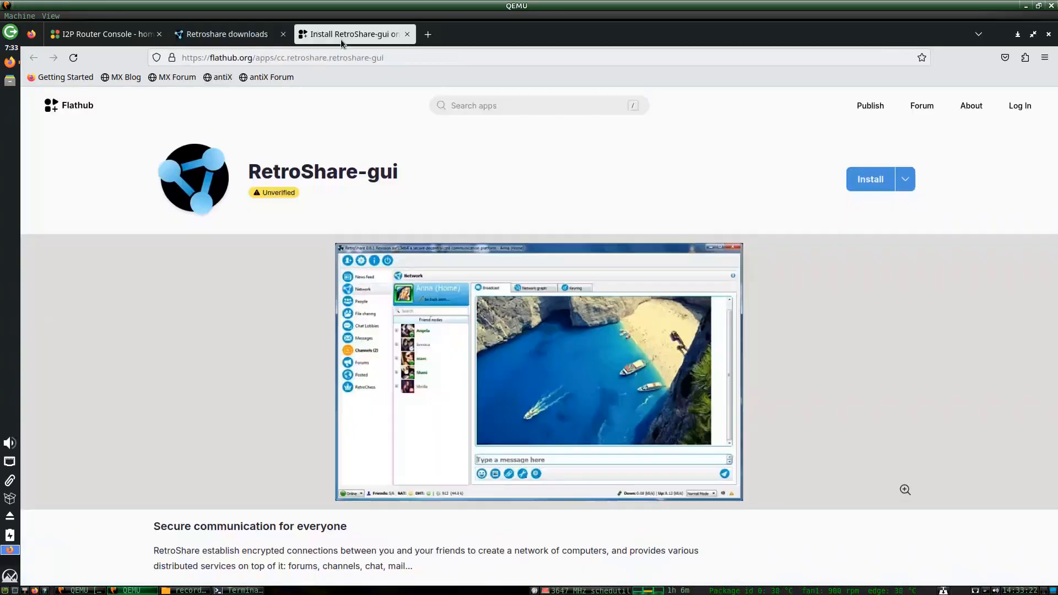
left_click_drag(315, 208, 236, 194)
left_click(311, 199)
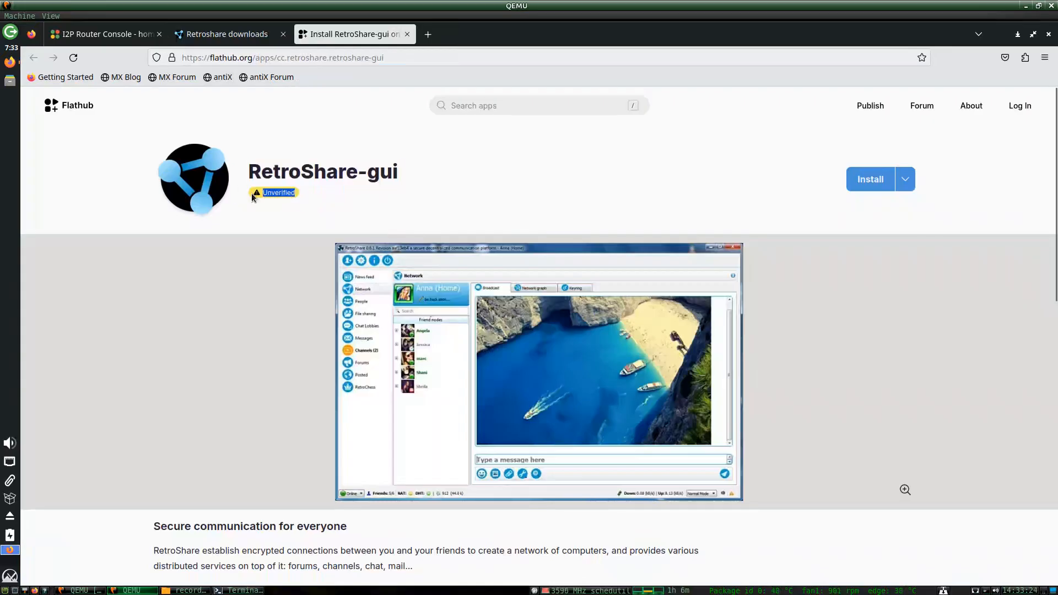
scroll(259, 226, "down", 3)
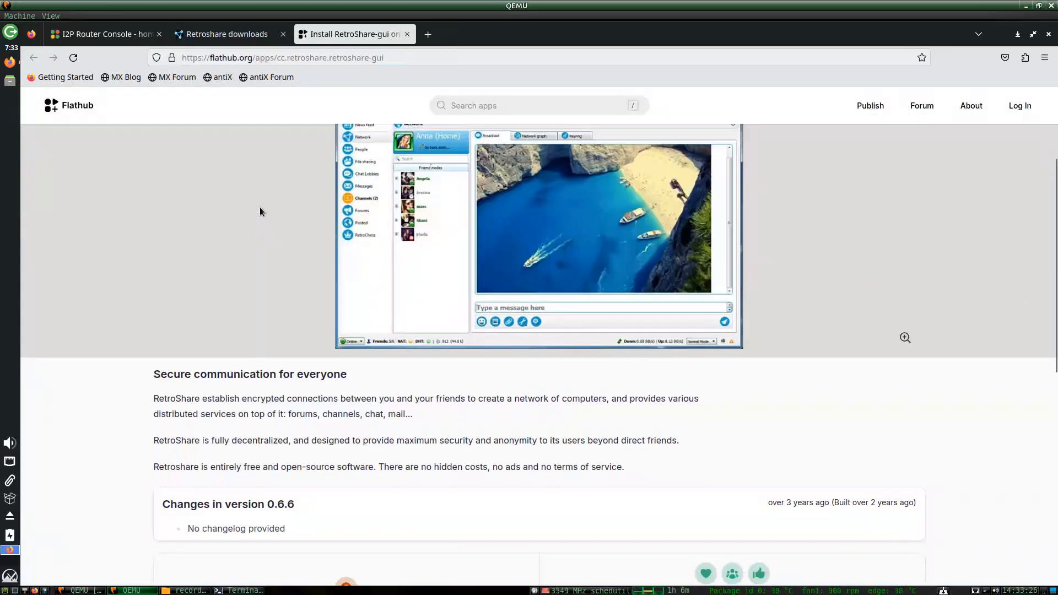
left_click(251, 30)
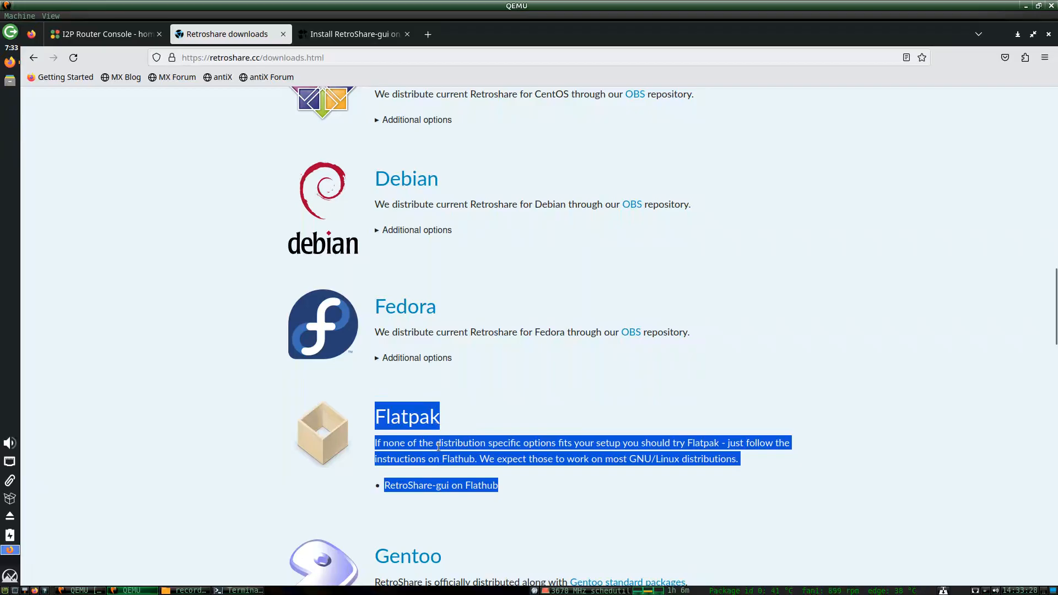
left_click(351, 36)
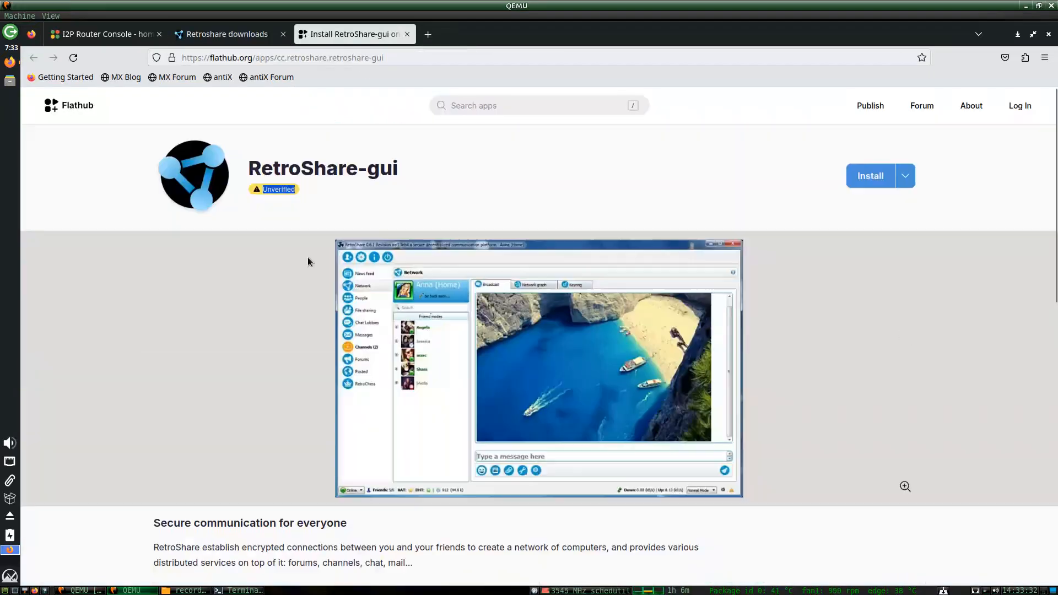
scroll(307, 259, "up", 3)
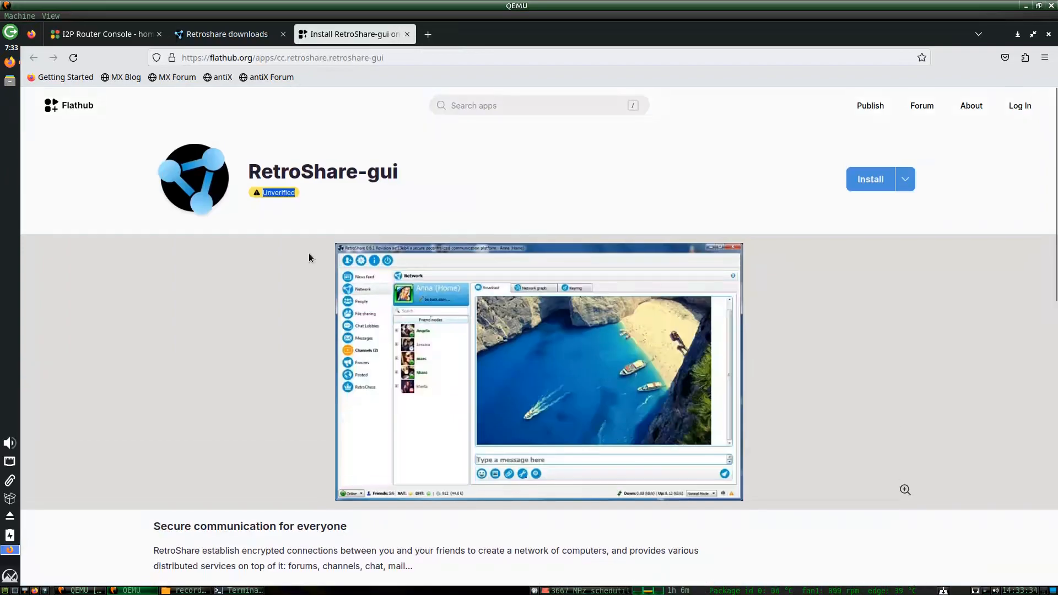
scroll(309, 253, "down", 3)
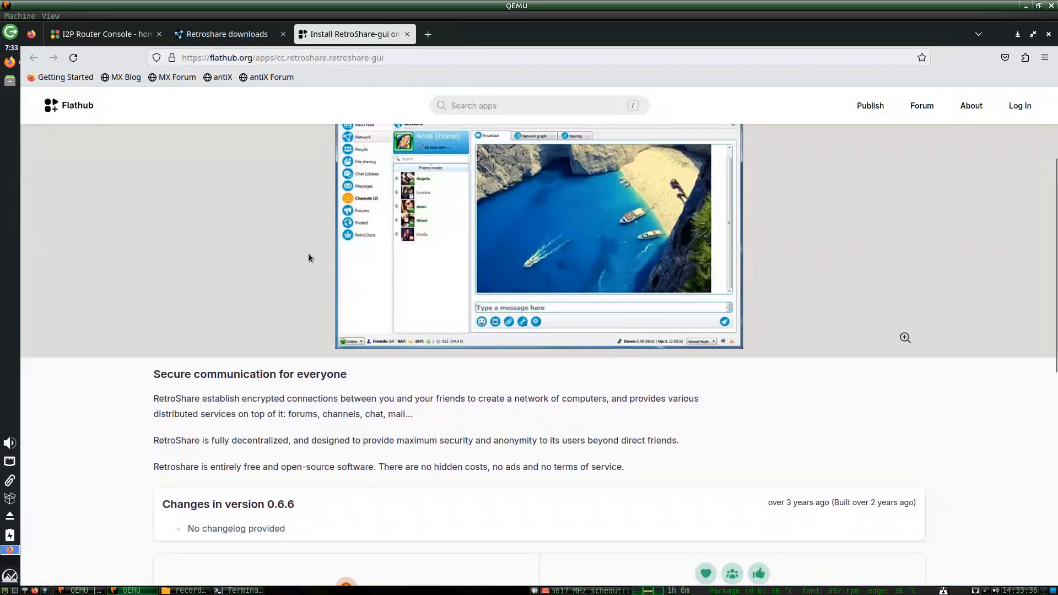
scroll(308, 253, "up", 3)
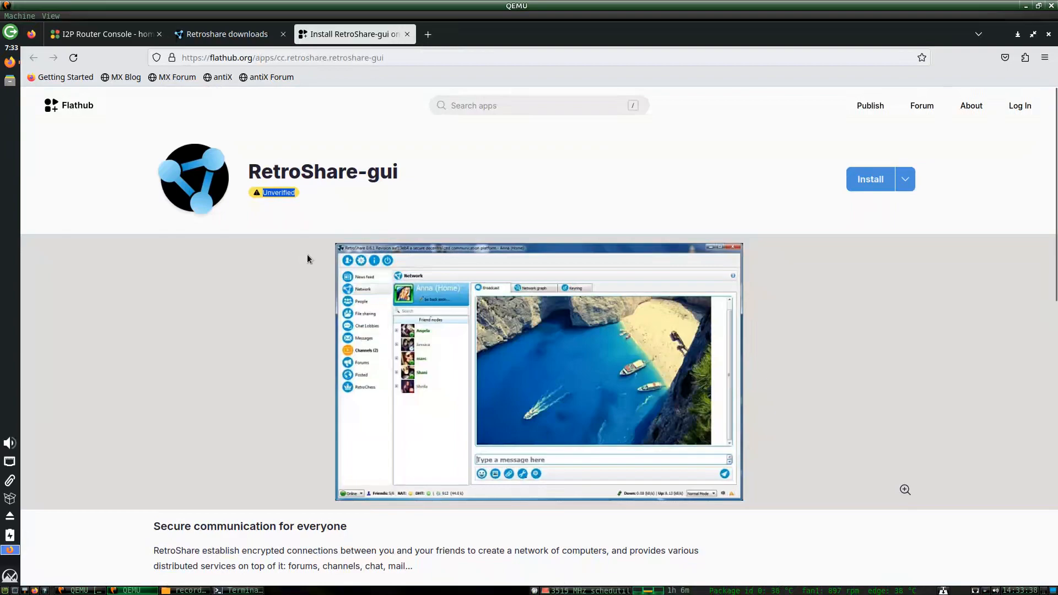
Scroll the Retroshare downloads page up to the AppImage section.
left_click(227, 34)
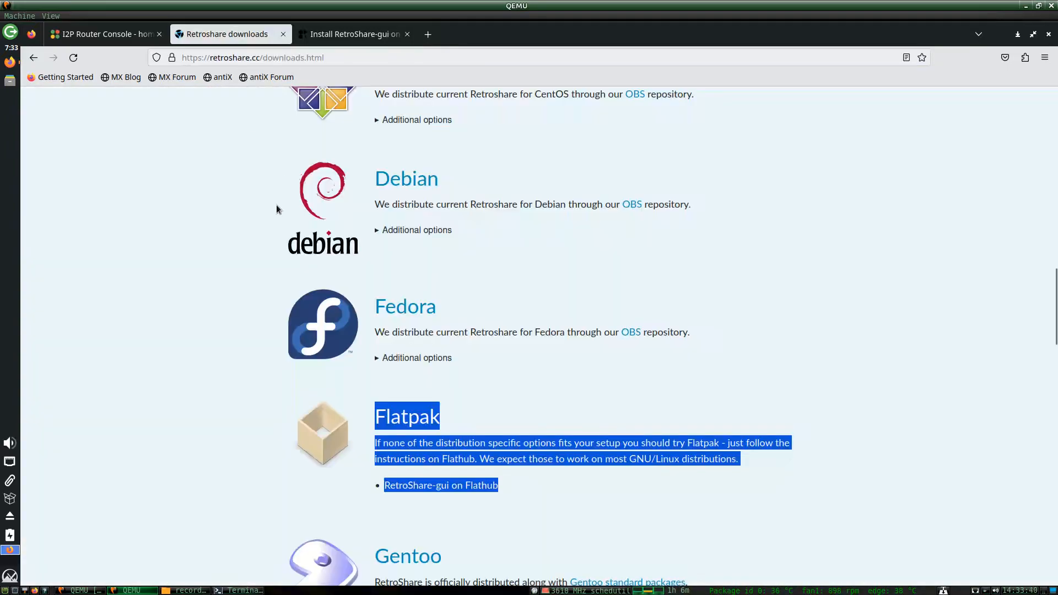
scroll(252, 259, "up", 5)
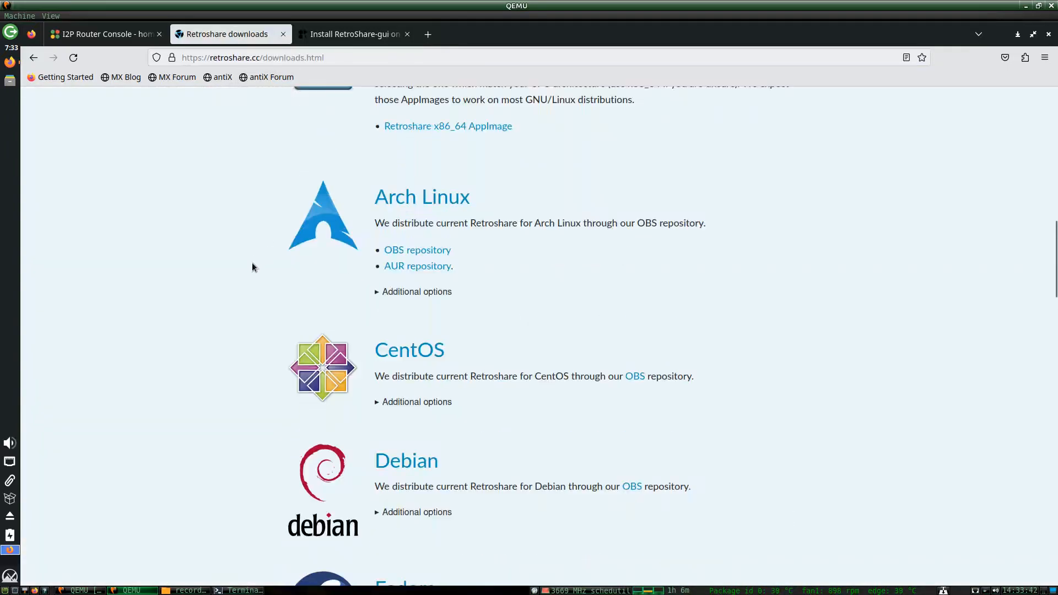
scroll(252, 267, "up", 3)
scroll(253, 266, "down", 2)
scroll(252, 267, "up", 5)
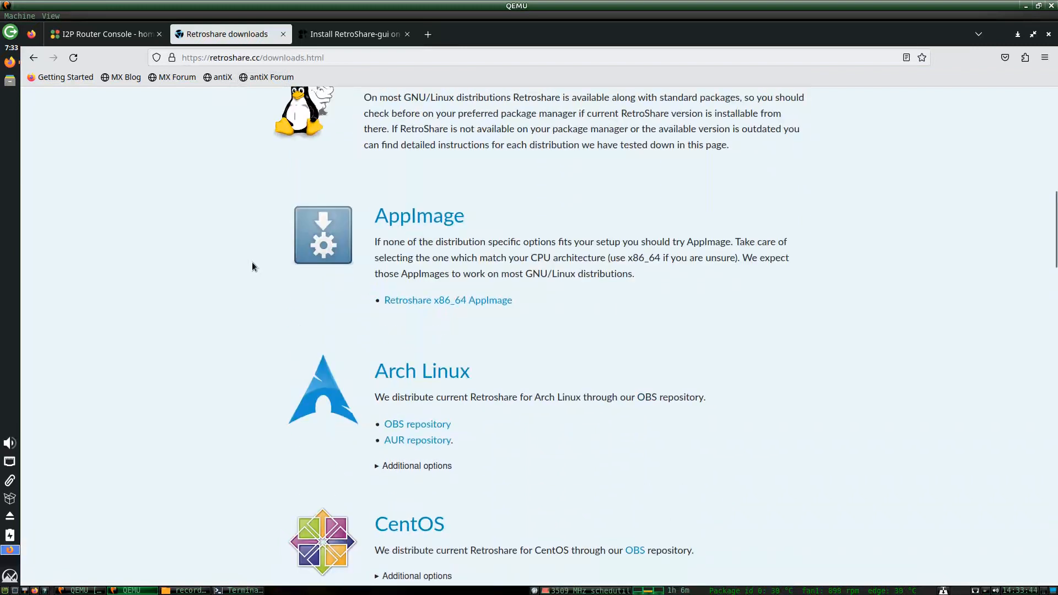
Download the 50.8 MB RetroShare x86_64 AppImage and open its folder in Thunar.
left_click(458, 301)
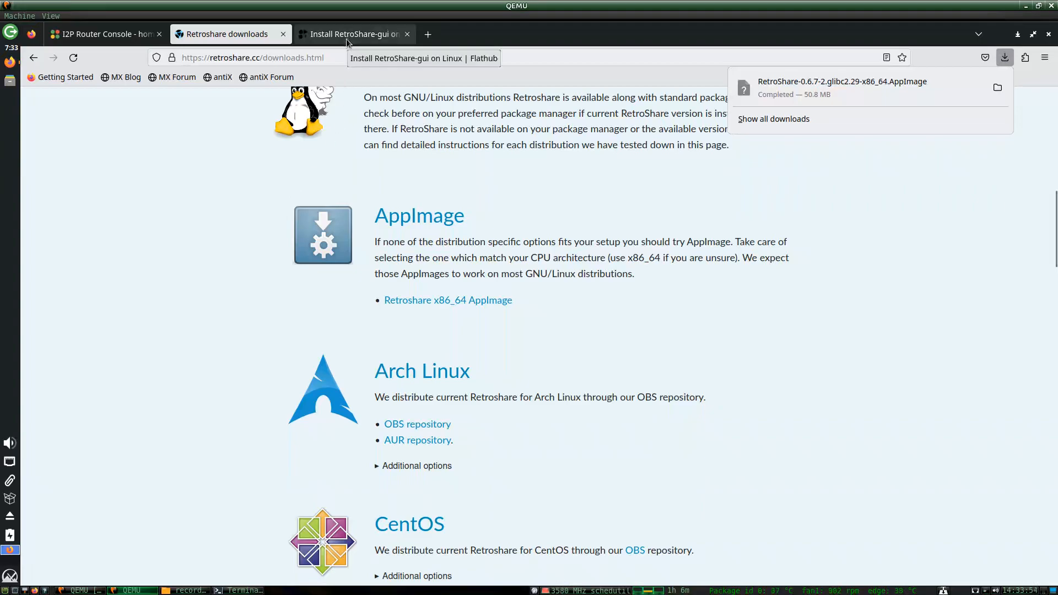
left_click(10, 80)
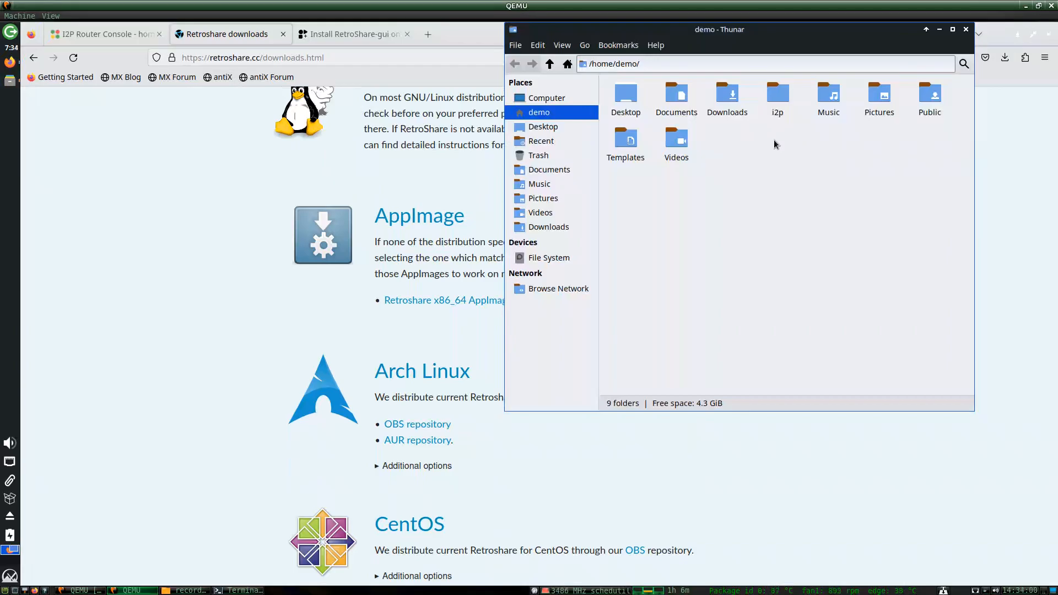
In Downloads, set the RetroShare AppImage's owner access to Read only, then return to Firefox.
left_click(782, 108)
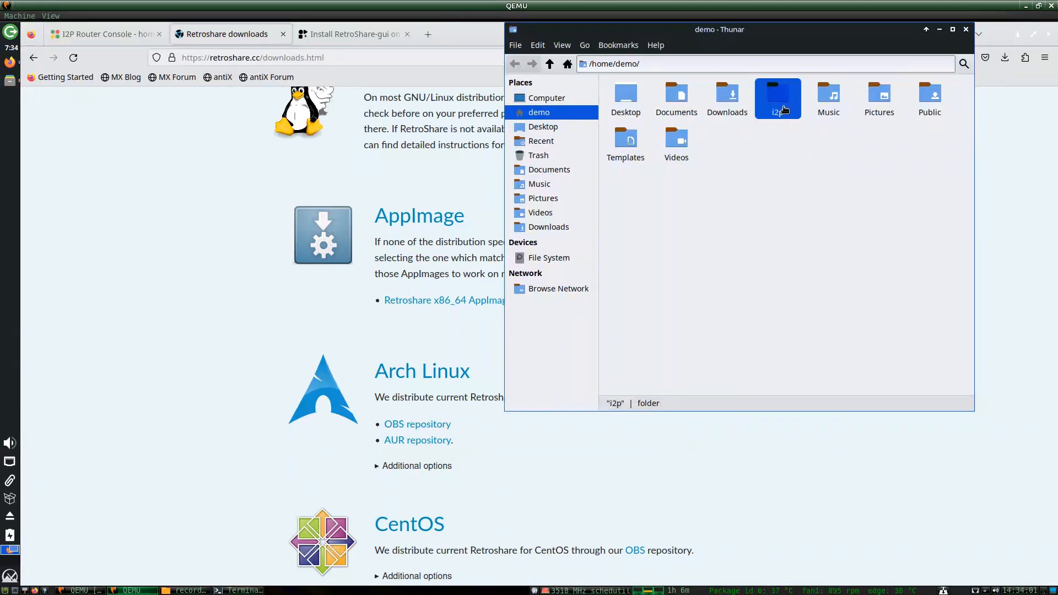
double_click(728, 102)
right_click(711, 115)
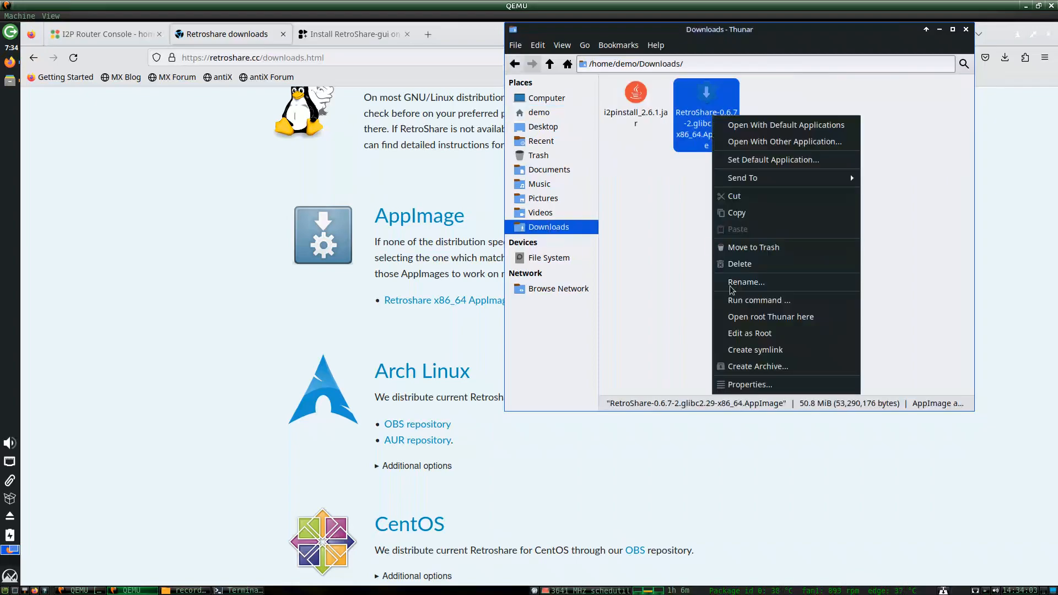
left_click(752, 385)
left_click(770, 123)
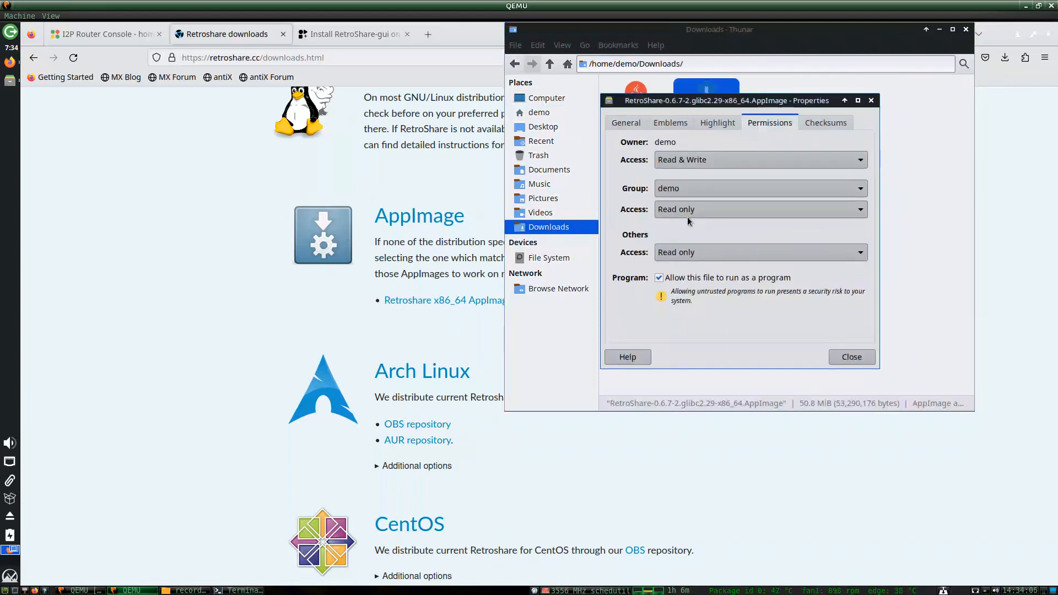
left_click(717, 160)
left_click(711, 144)
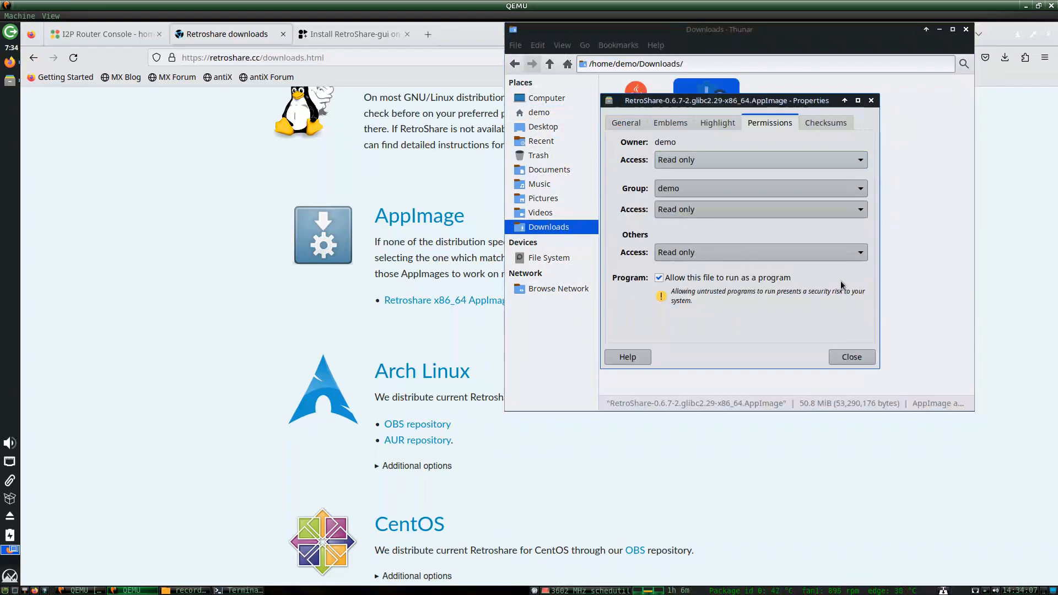
left_click(849, 357)
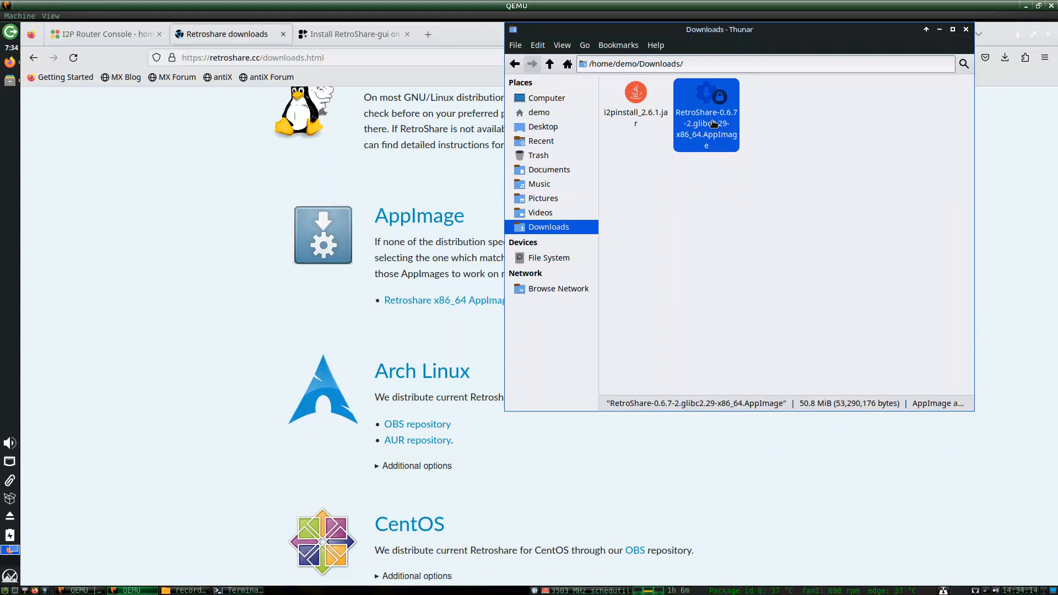
left_click(339, 36)
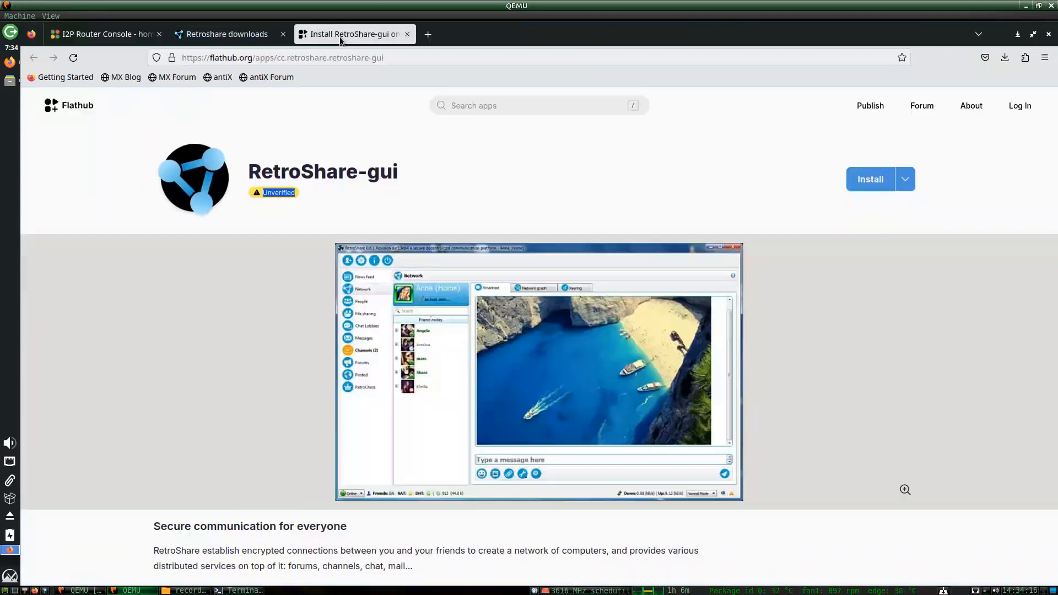
Close the Flathub and downloads tabs and search DuckDuckGo for 'retroshare i2p'.
left_click(408, 35)
key("ctrl+t")
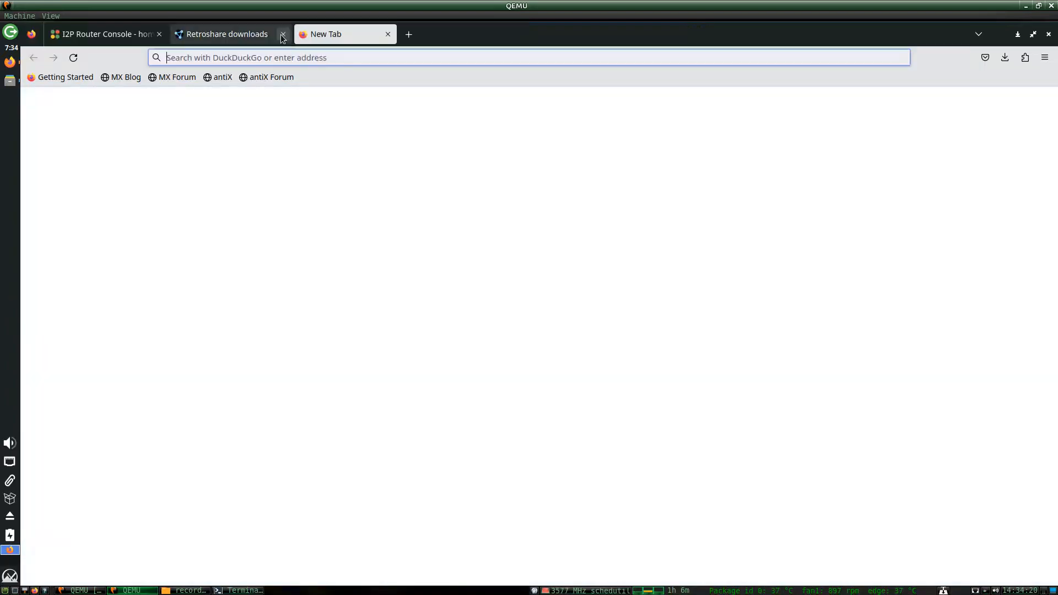
left_click(282, 34)
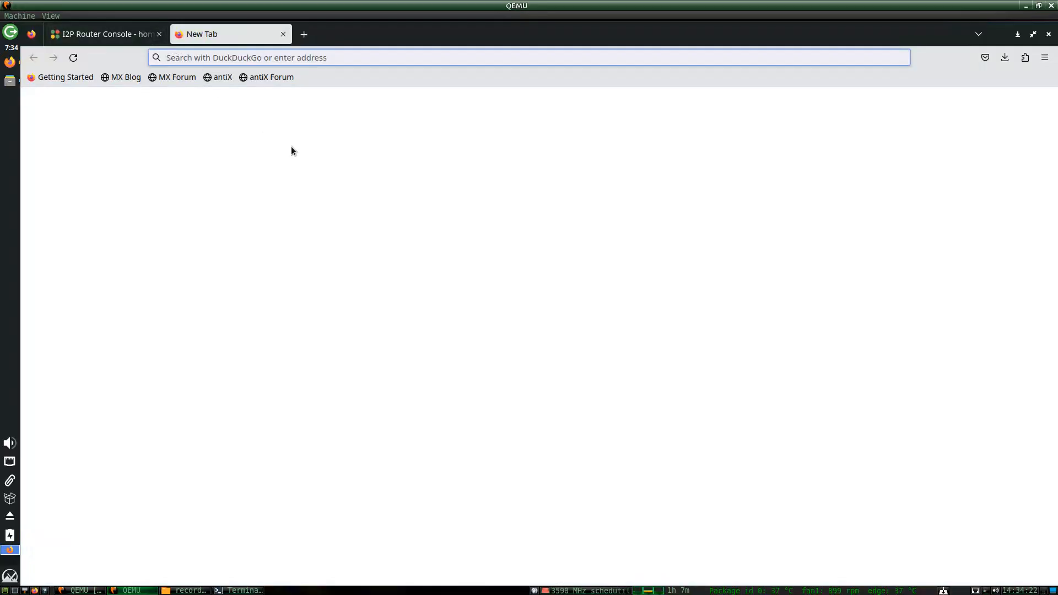
type("retr")
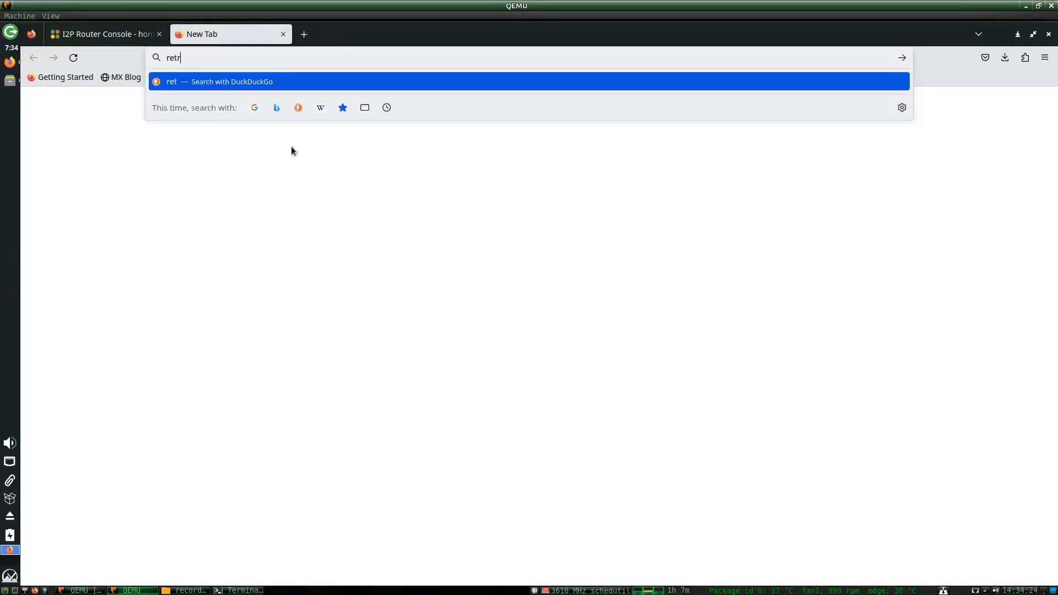
type("oshare i2p")
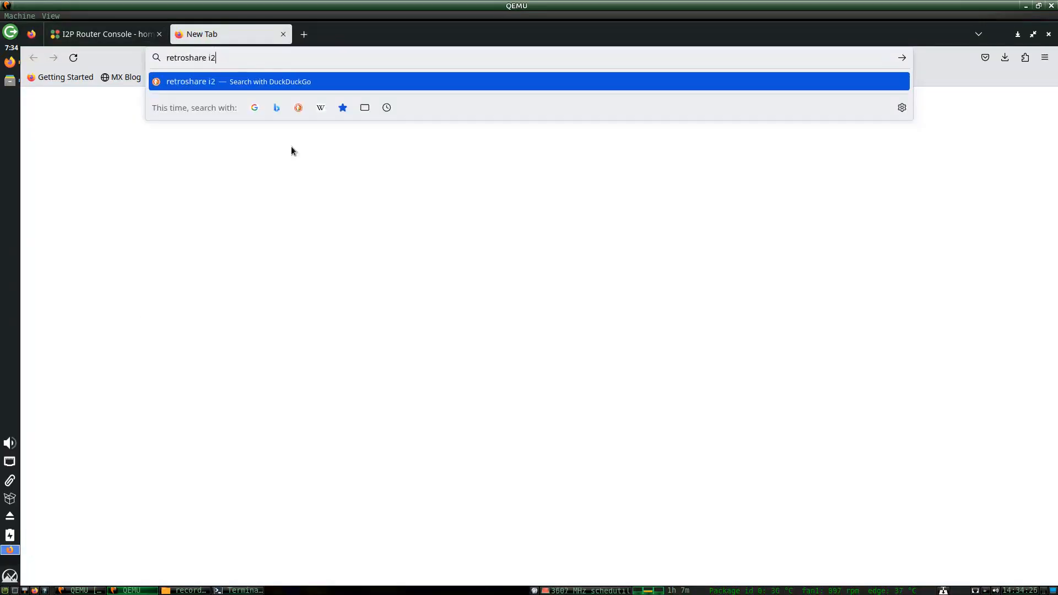
key("Return")
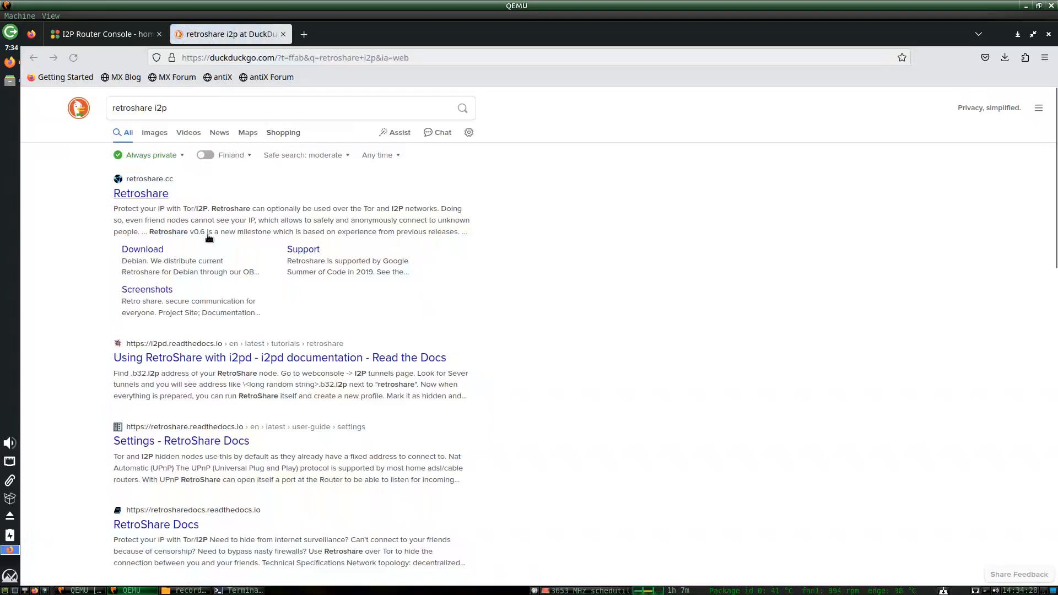
scroll(90, 318, "down", 4)
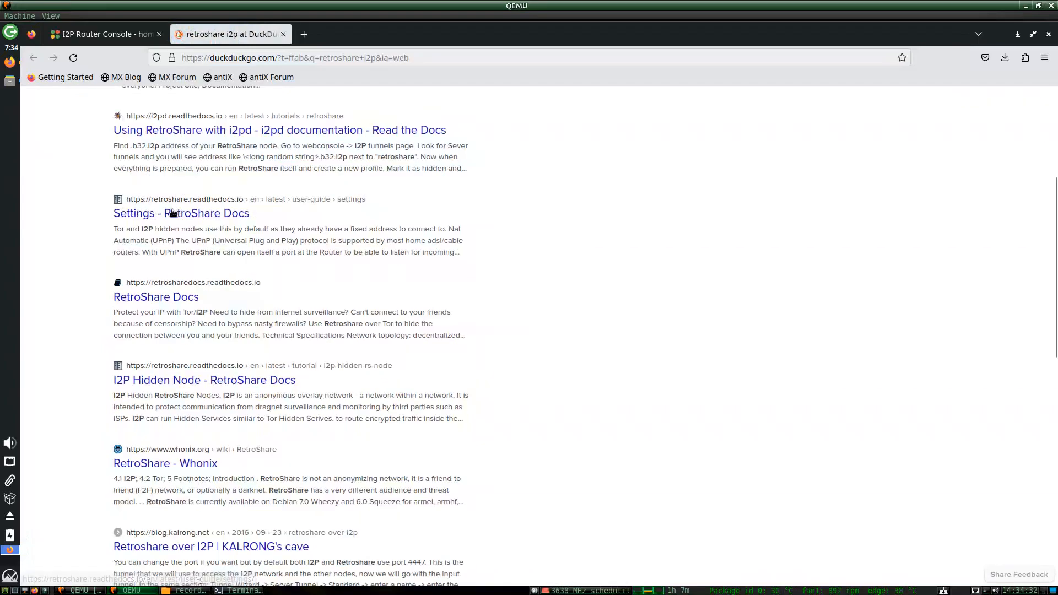
Open the 'I2P Hidden Node - RetroShare Docs' guide and highlight its I2P installation requirement.
left_click(157, 382)
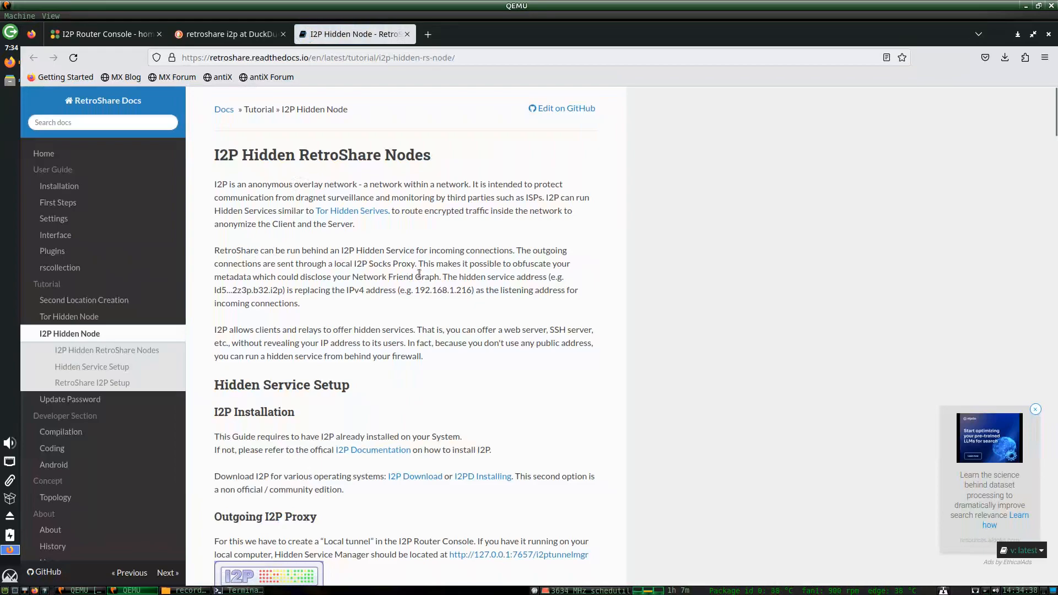
scroll(419, 274, "down", 3)
left_click_drag(463, 285, 203, 277)
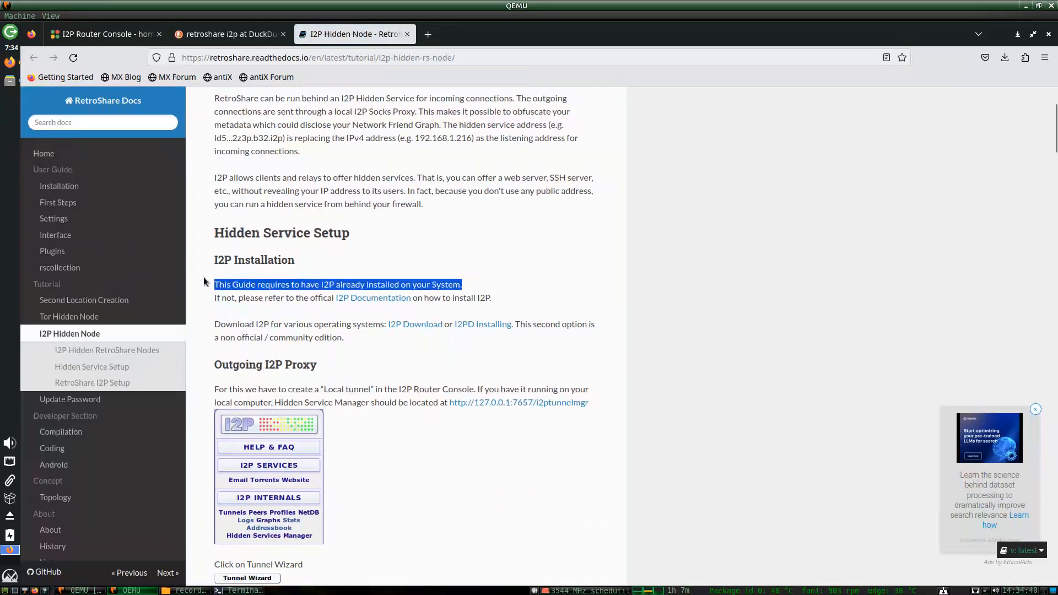
scroll(395, 256, "up", 3)
scroll(394, 256, "down", 9)
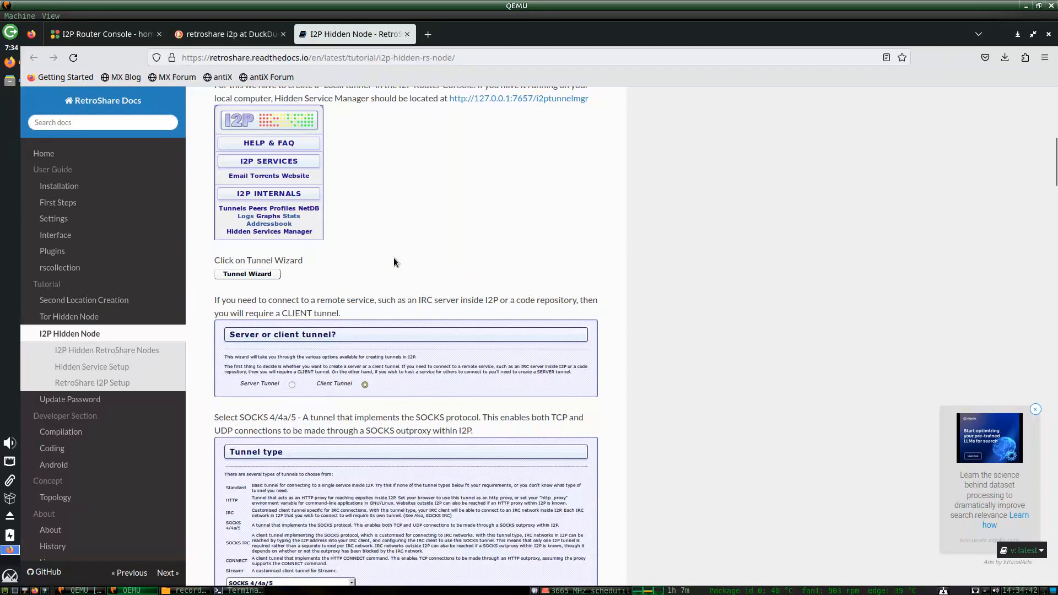
scroll(394, 257, "up", 4)
scroll(394, 257, "down", 2)
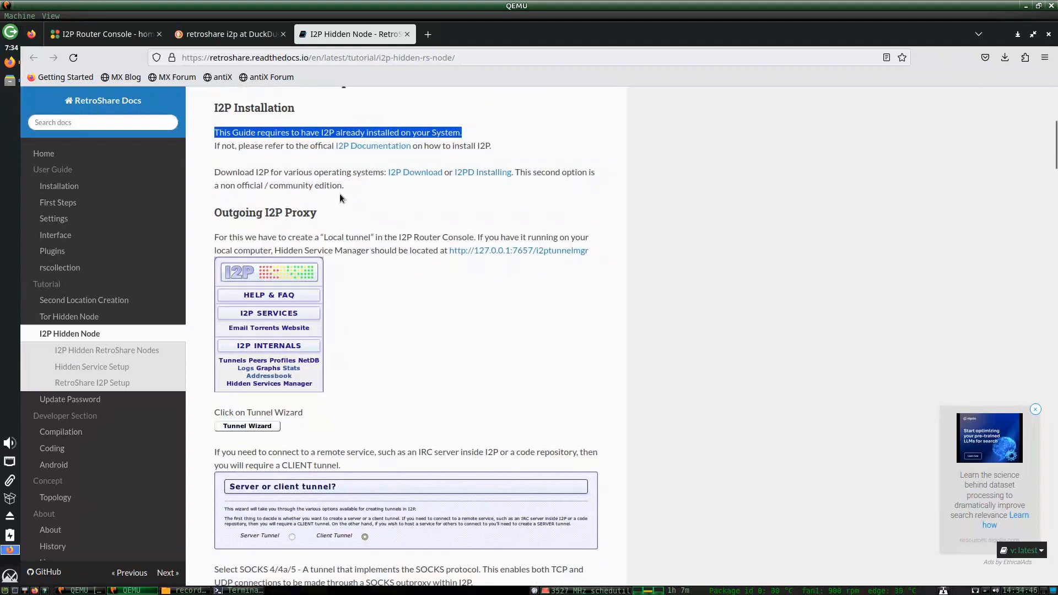
left_click(365, 196)
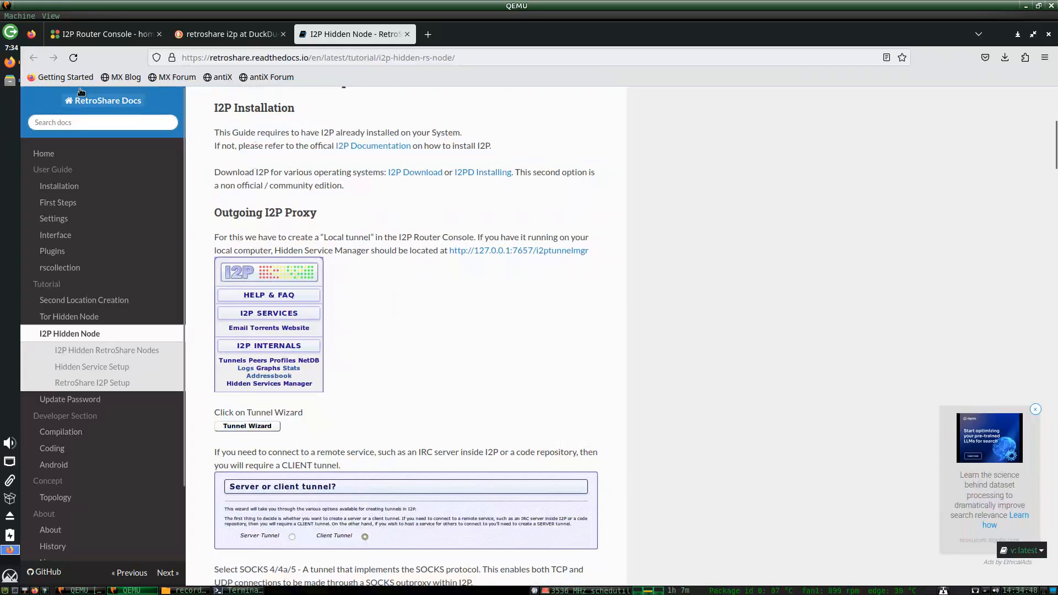
left_click(10, 80)
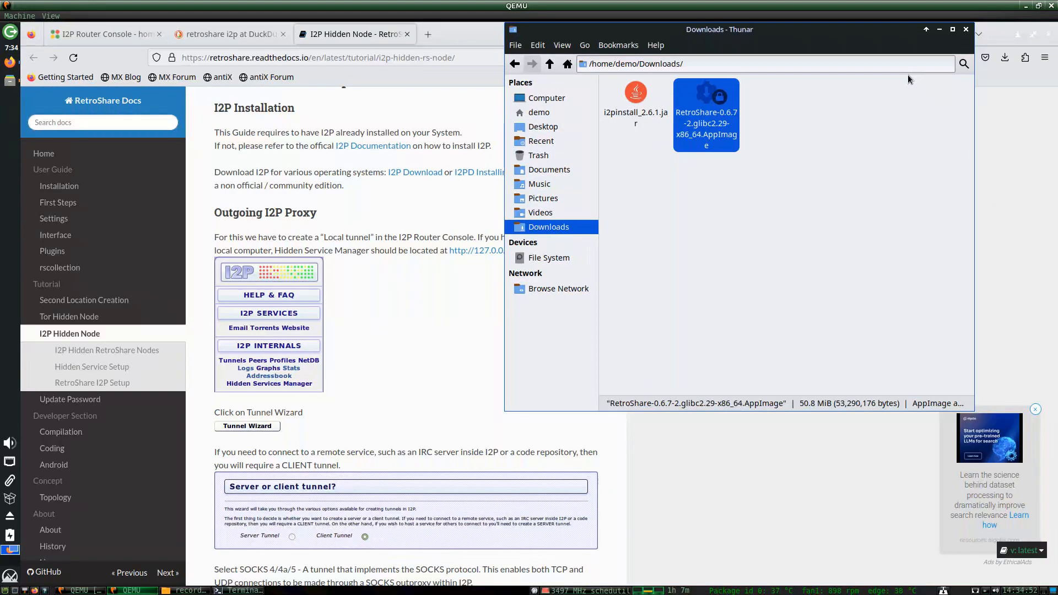
left_click(237, 206)
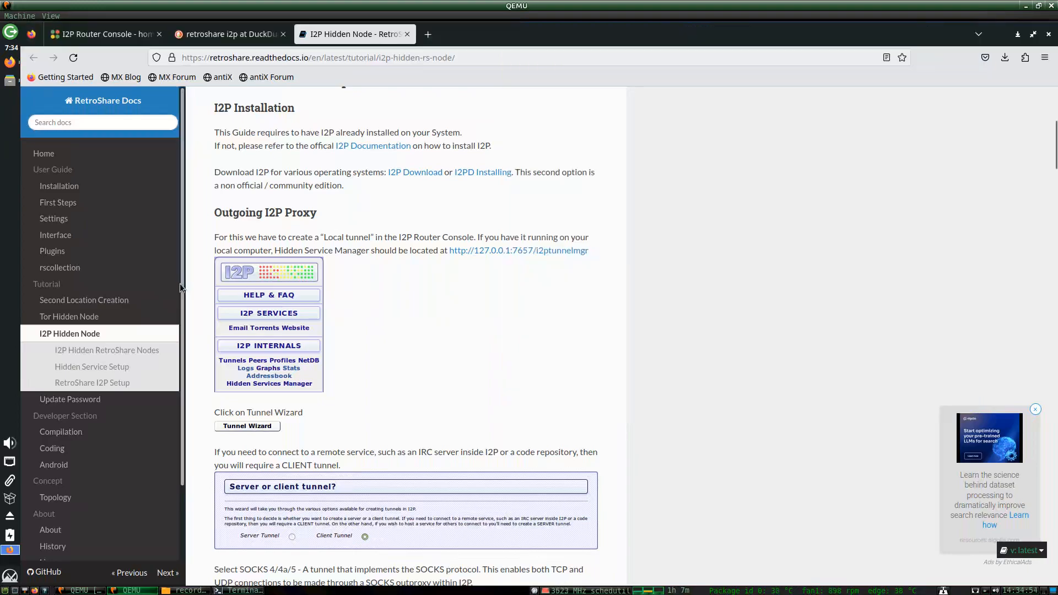
left_click(10, 80)
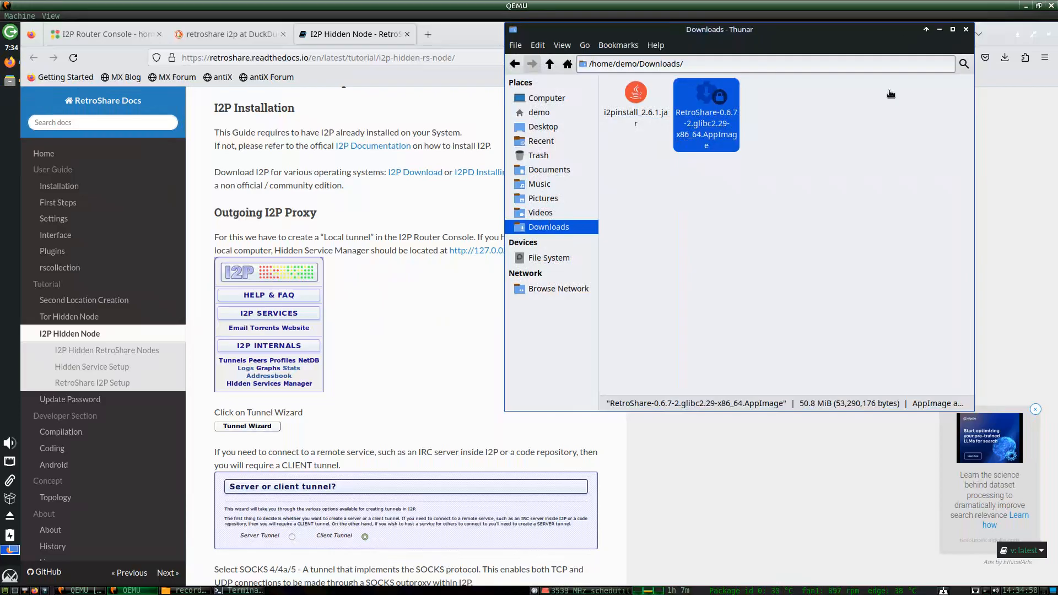
left_click(965, 30)
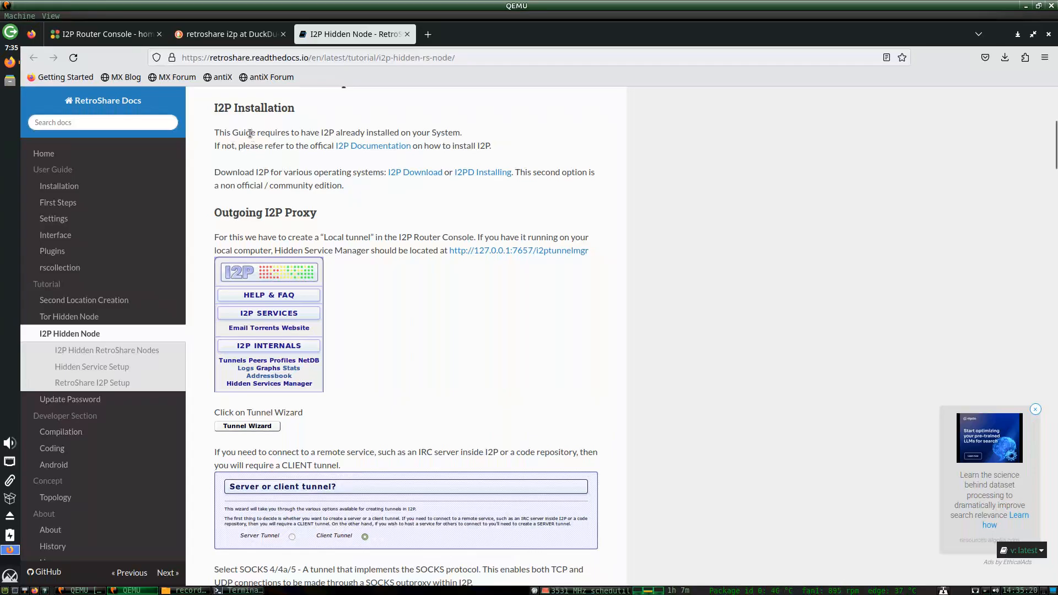
Copy the i2ptunnelmgr address from the RetroShare guide and load it in a new tab.
scroll(400, 206, "down", 3)
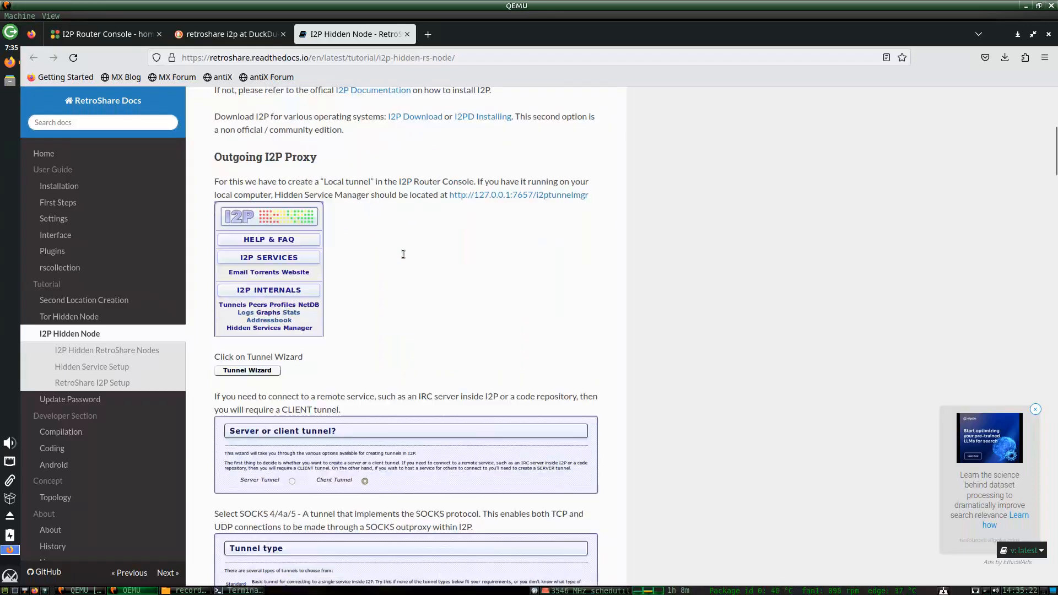
scroll(338, 365, "down", 3)
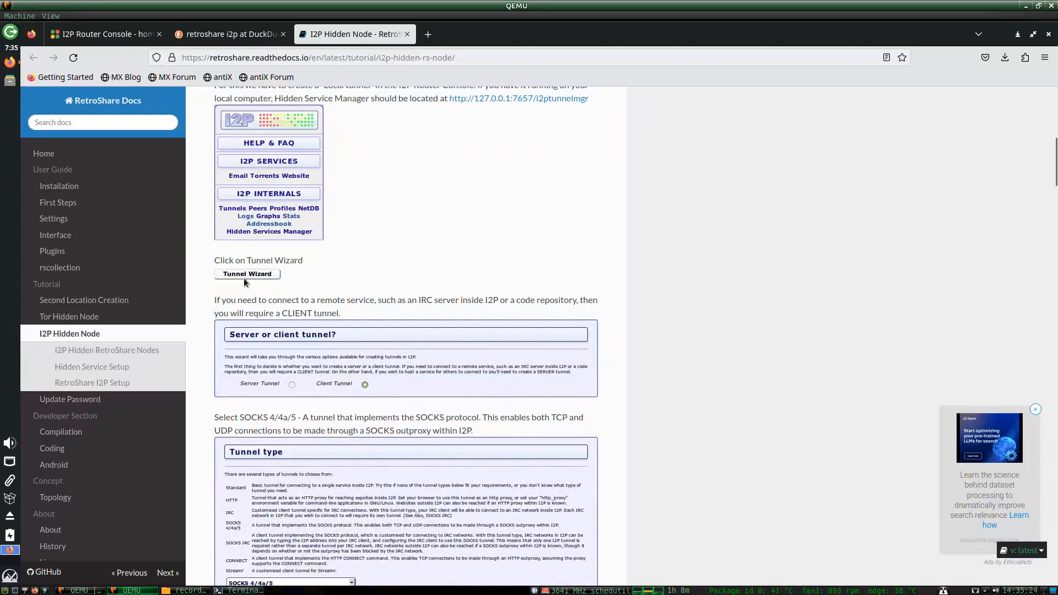
left_click(99, 36)
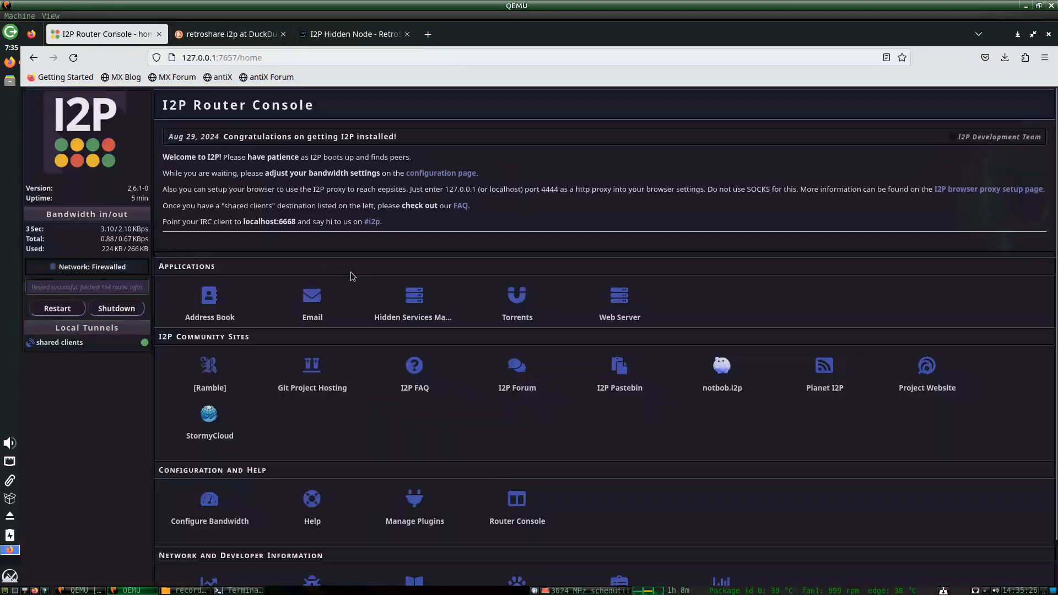
left_click(353, 34)
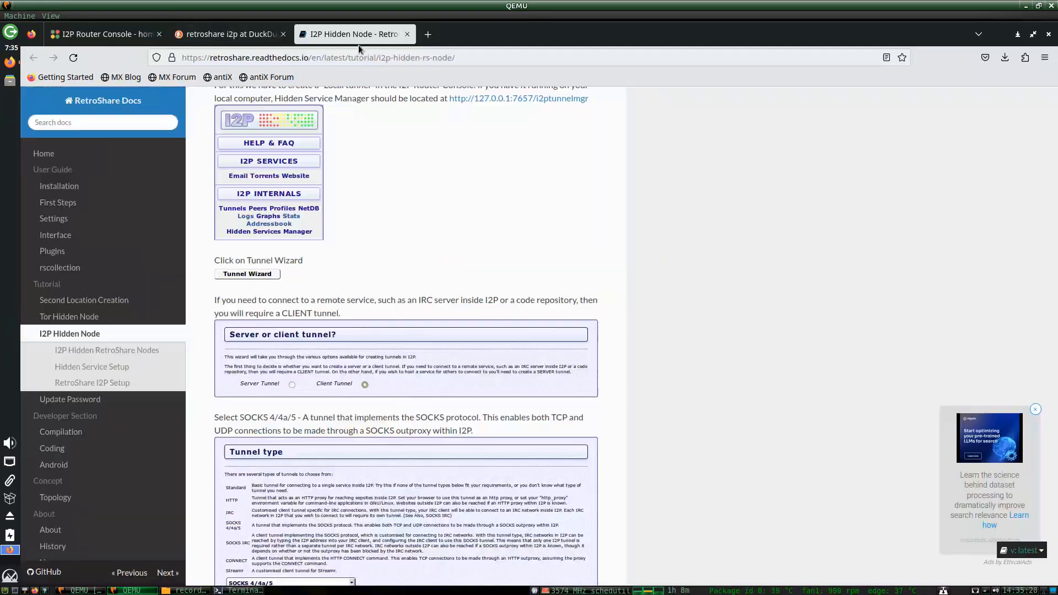
scroll(362, 234, "up", 8)
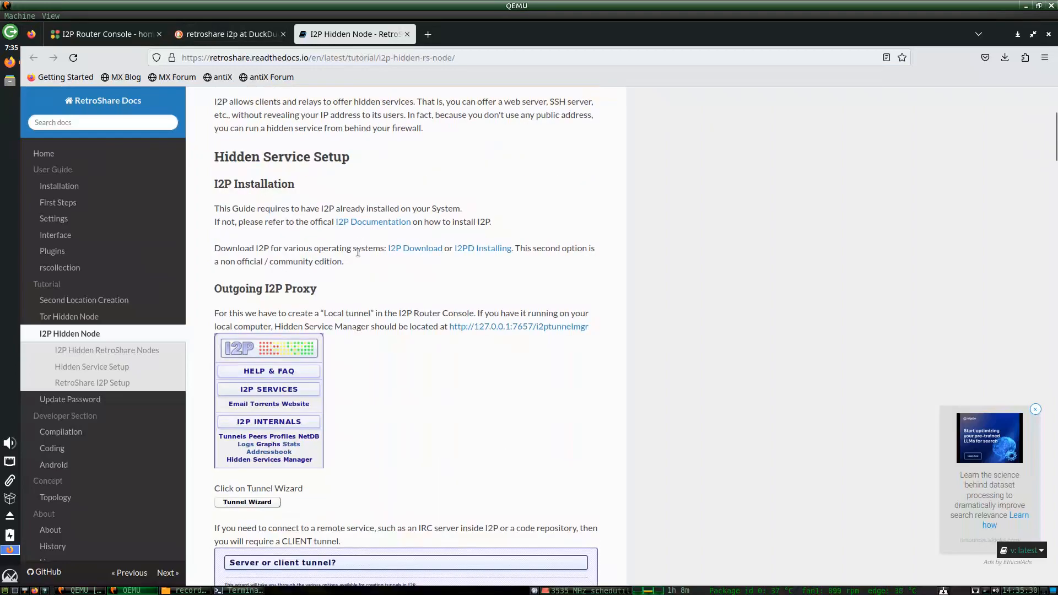
scroll(358, 253, "down", 3)
left_click_drag(599, 253, 450, 249)
key("ctrl+c")
key("ctrl+Tab")
left_click(270, 59)
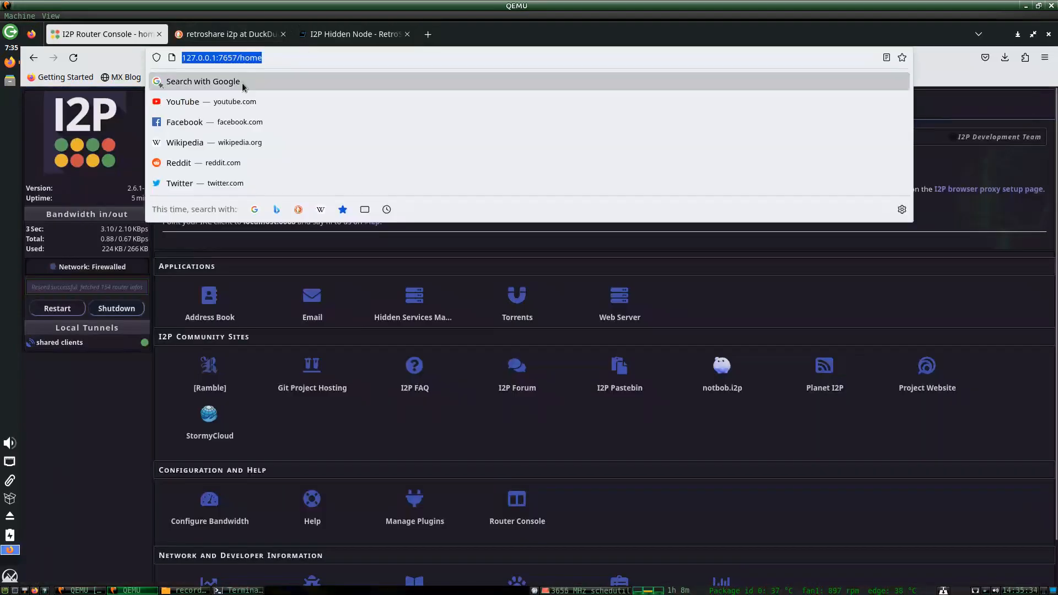
key("ctrl+t")
key("ctrl+v")
key("Return")
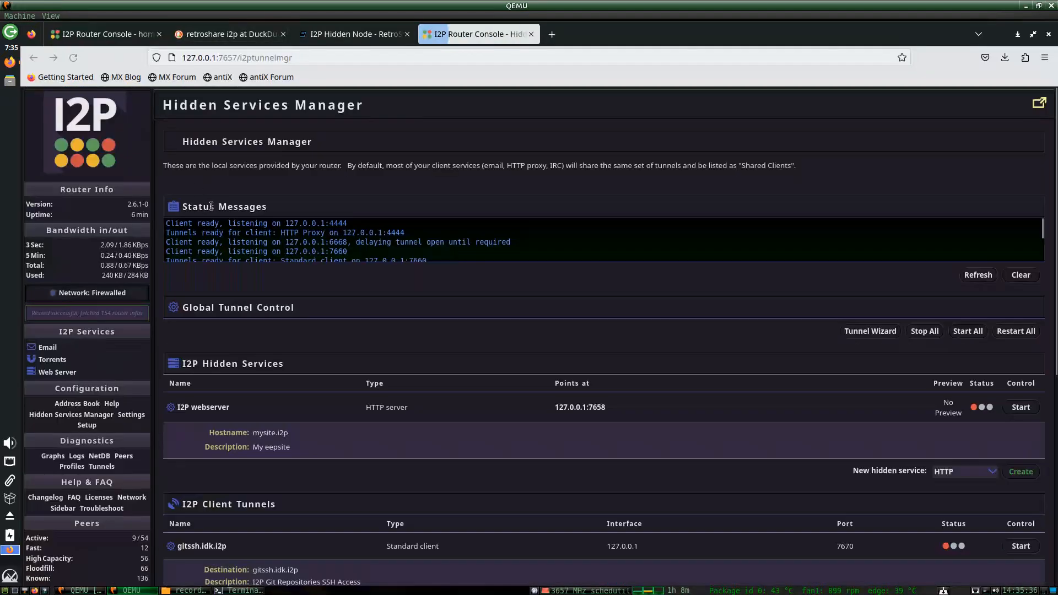
Locate the Tunnel Wizard button via a 'tunnel wiza' page search and launch it.
scroll(481, 298, "down", 3)
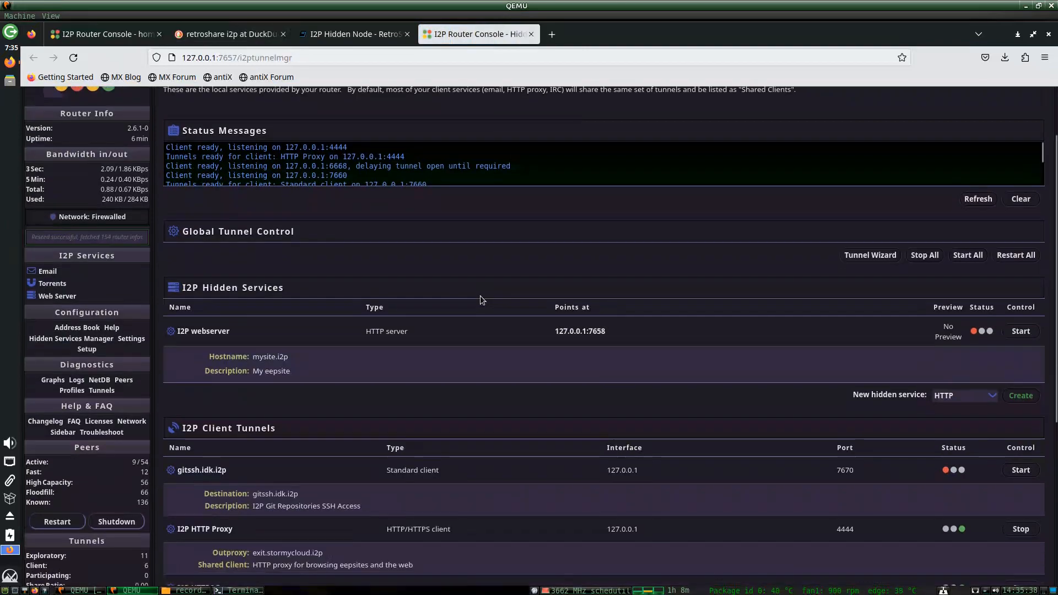
key("ctrl+f")
type("tunnel")
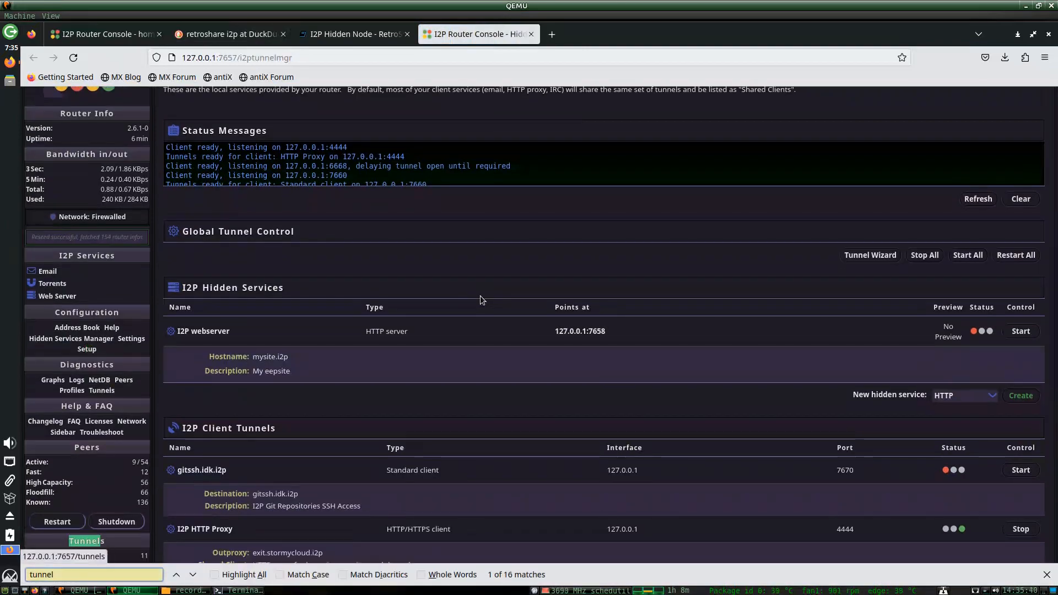
key("Return")
key("Return")
key("Return")
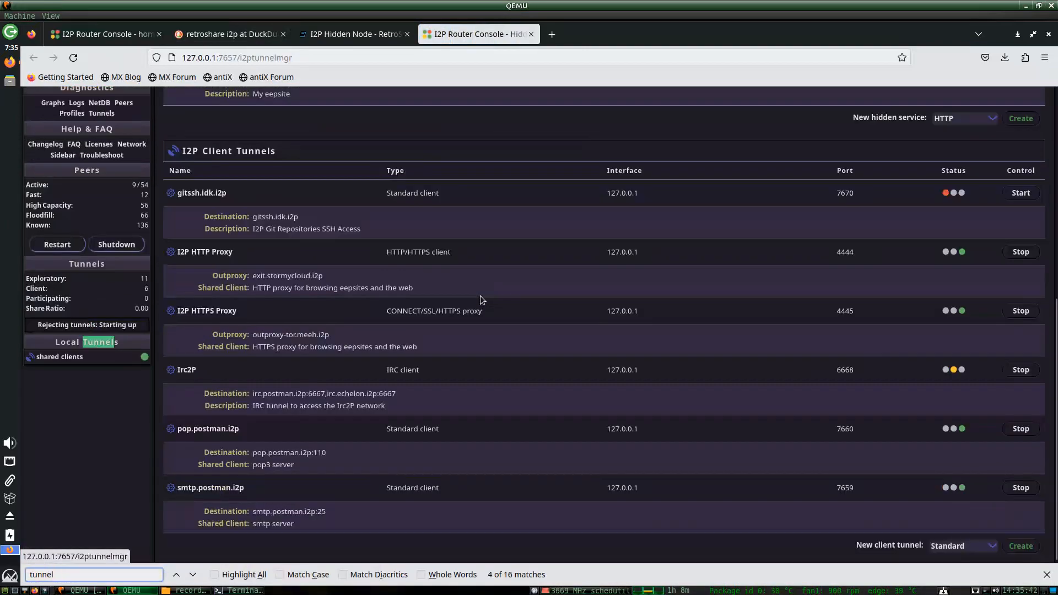
type("wiza")
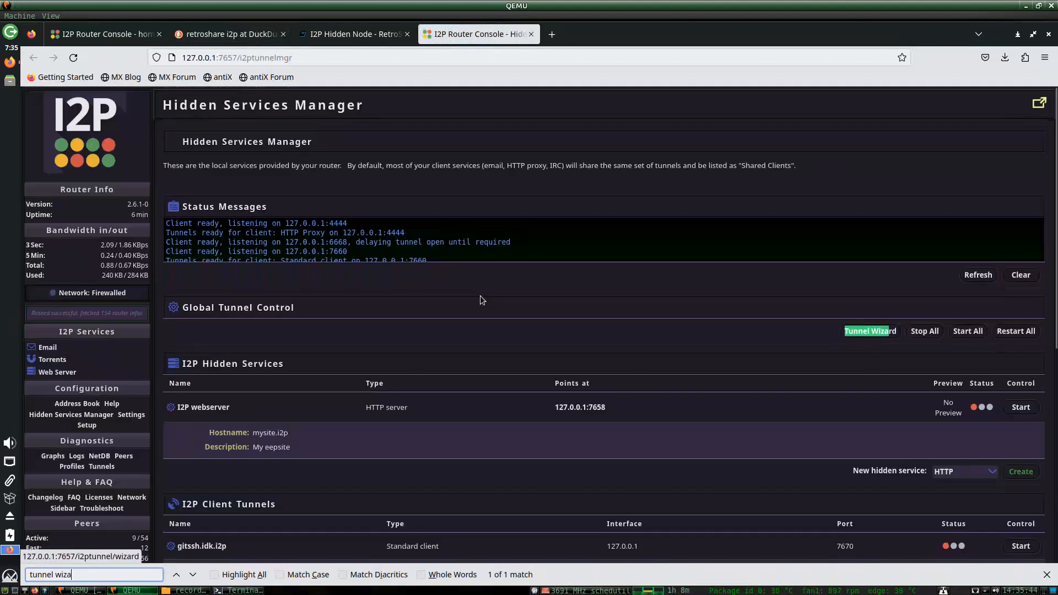
key("ctrl+f")
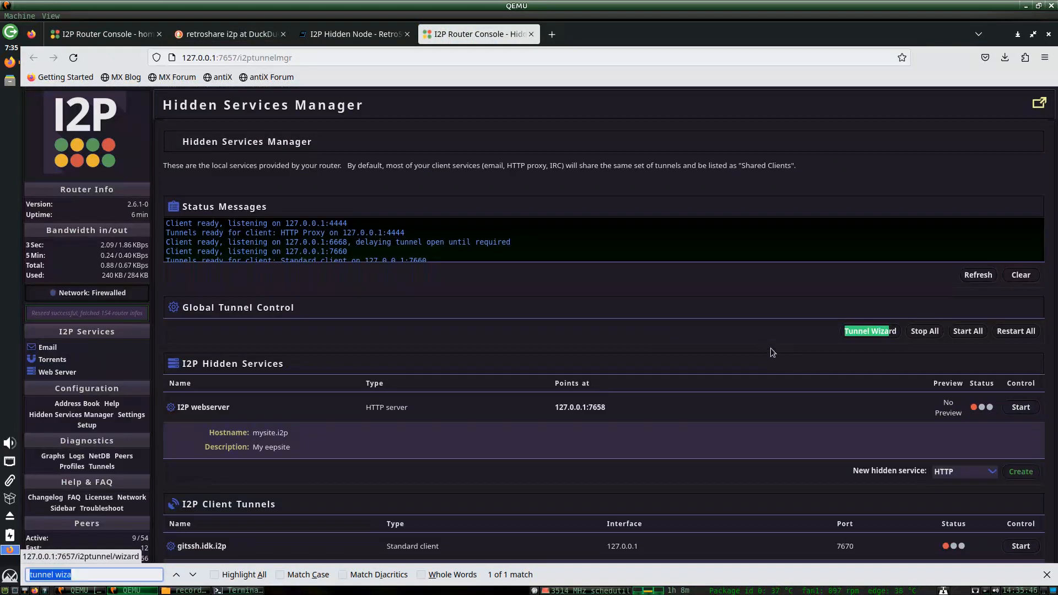
left_click(859, 332)
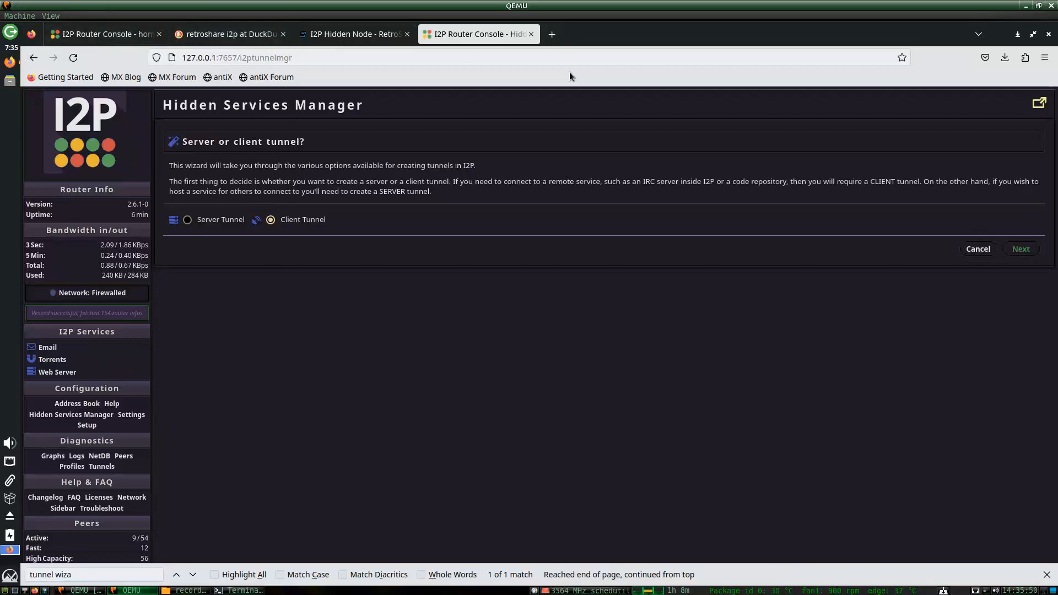
Restore the browser window and split the Hidden Services tab into its own window.
left_click_drag(586, 34, 413, 90)
left_click_drag(526, 90, 82, 114)
left_click_drag(523, 92, 577, 54)
left_click_drag(521, 92, 1056, 94)
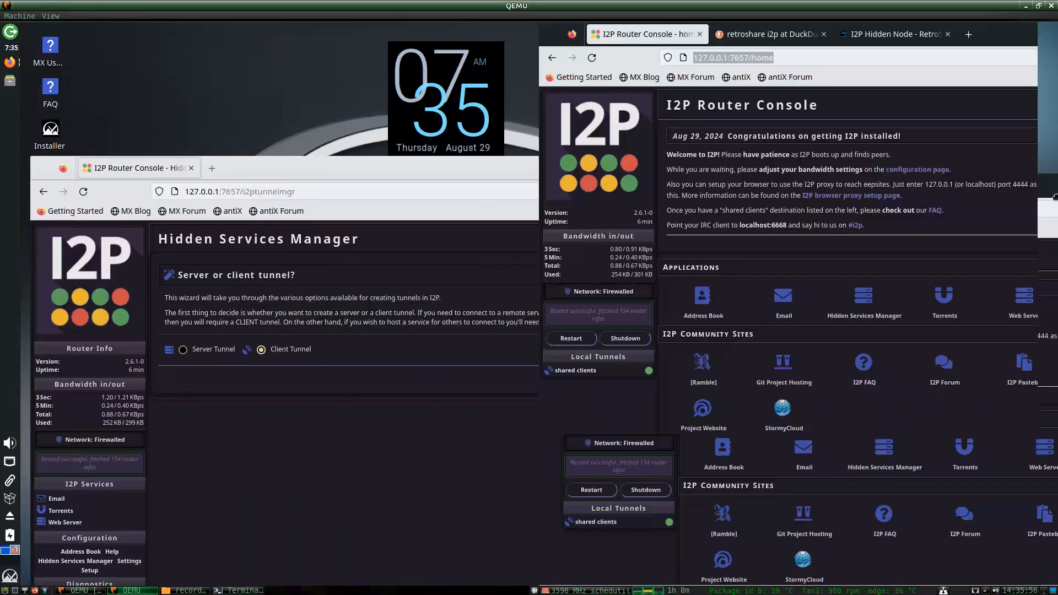
Arrange the RetroShare guide on the left half and the tunnel wizard on the right.
left_click(345, 170)
left_click_drag(345, 169, 444, 179)
left_click(882, 34)
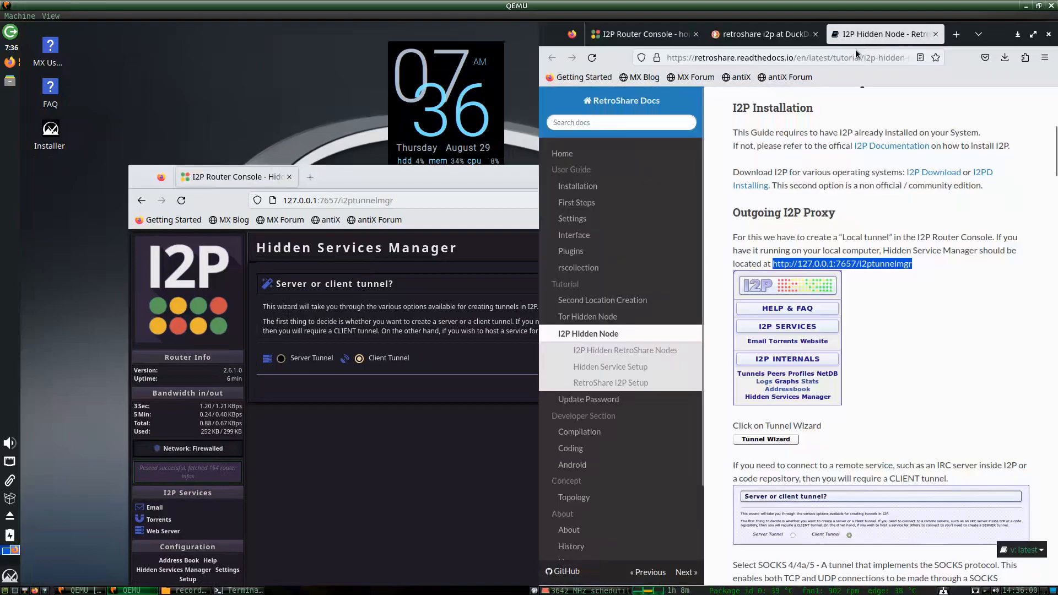
left_click_drag(993, 41, 21, 202)
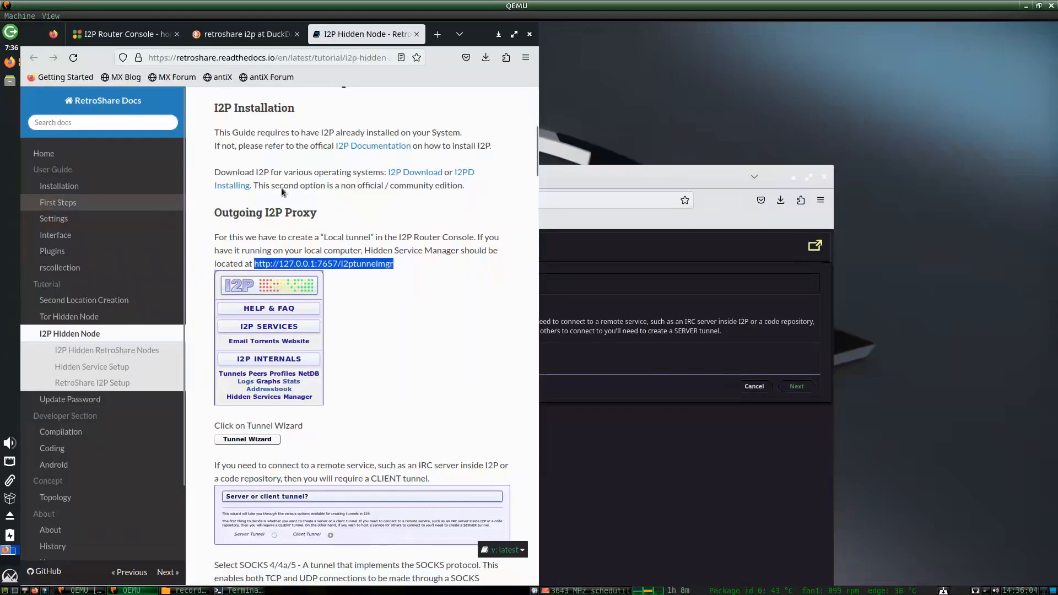
left_click_drag(712, 183, 1056, 182)
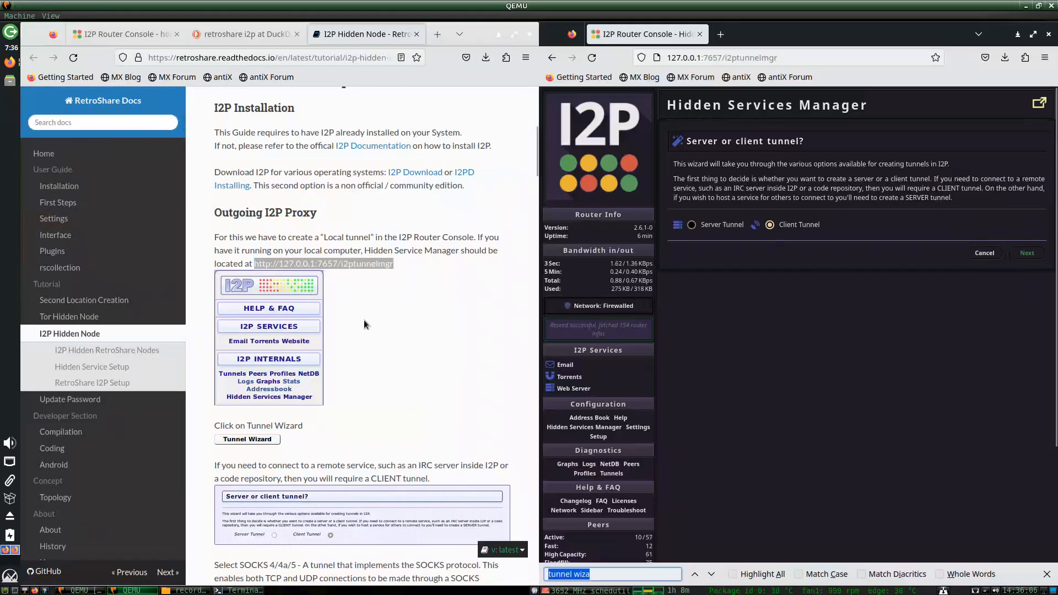
scroll(362, 281, "down", 2)
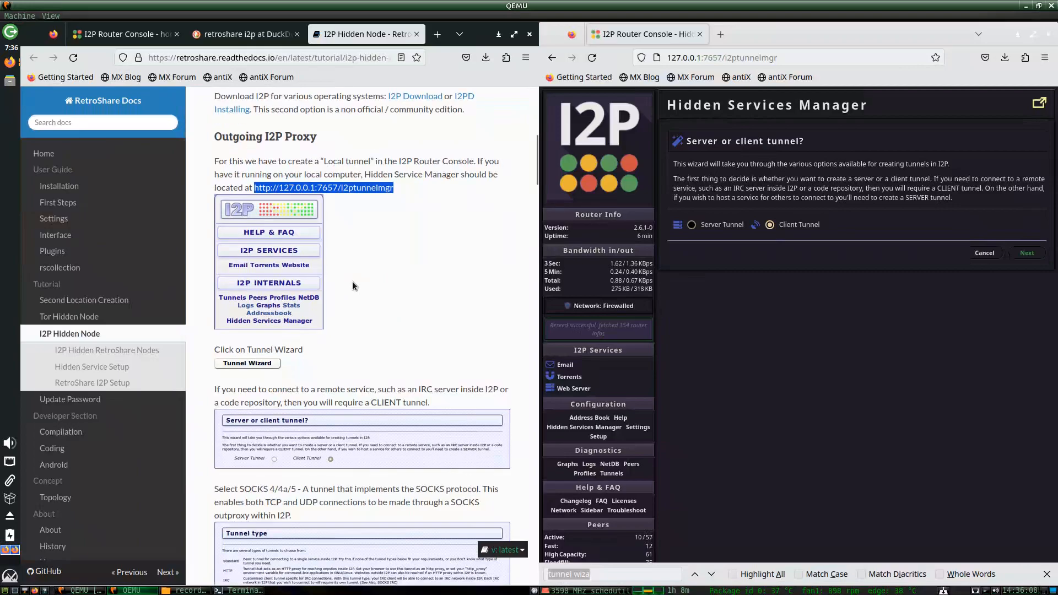
scroll(346, 285, "down", 5)
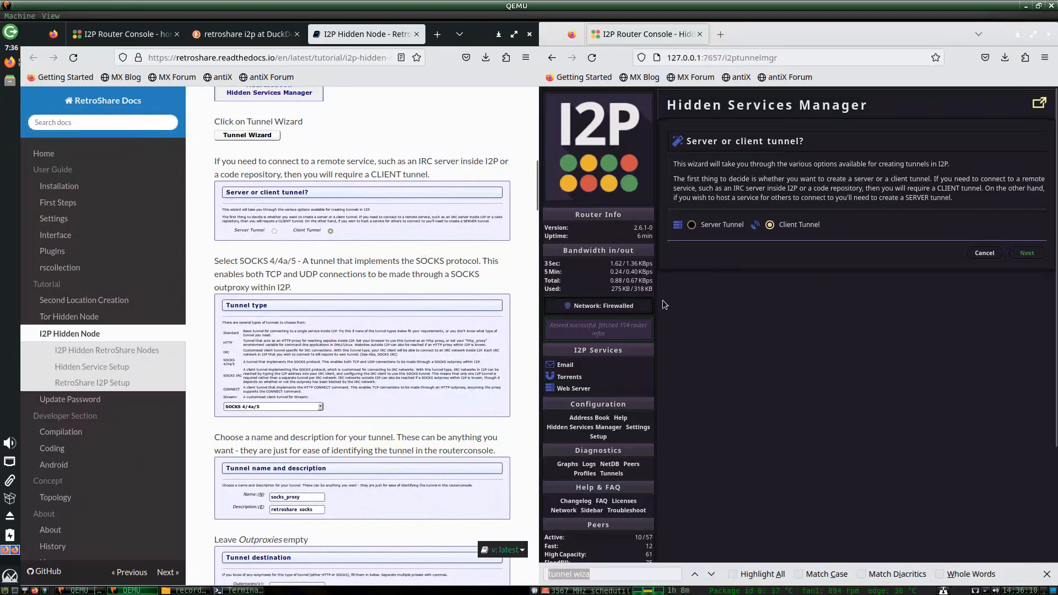
Advance the Tunnel Wizard to the tunnel type step and choose SOCKS 4/4a/5.
left_click(1027, 253)
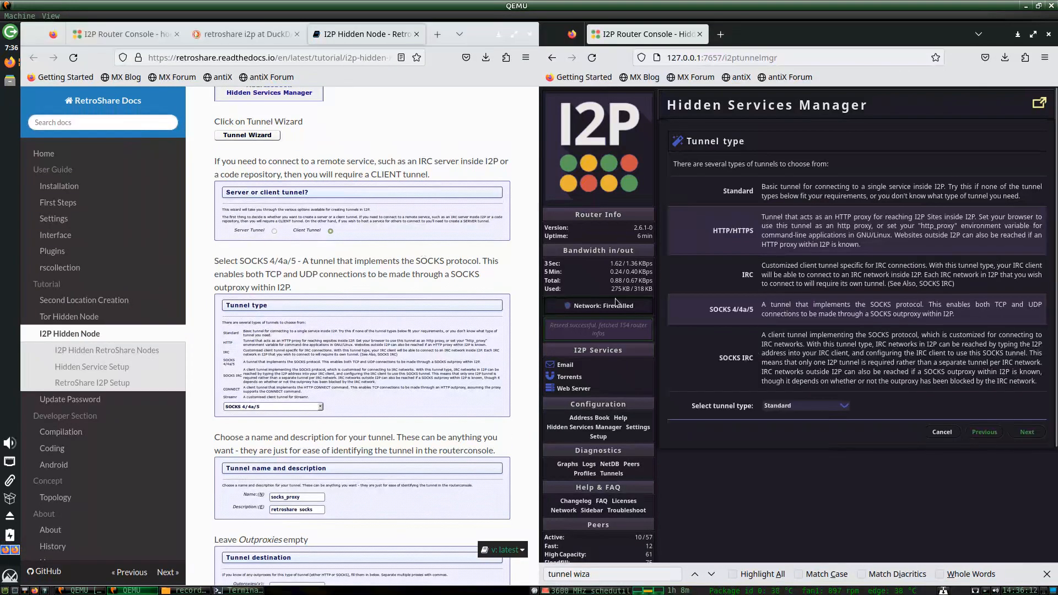
scroll(356, 357, "down", 2)
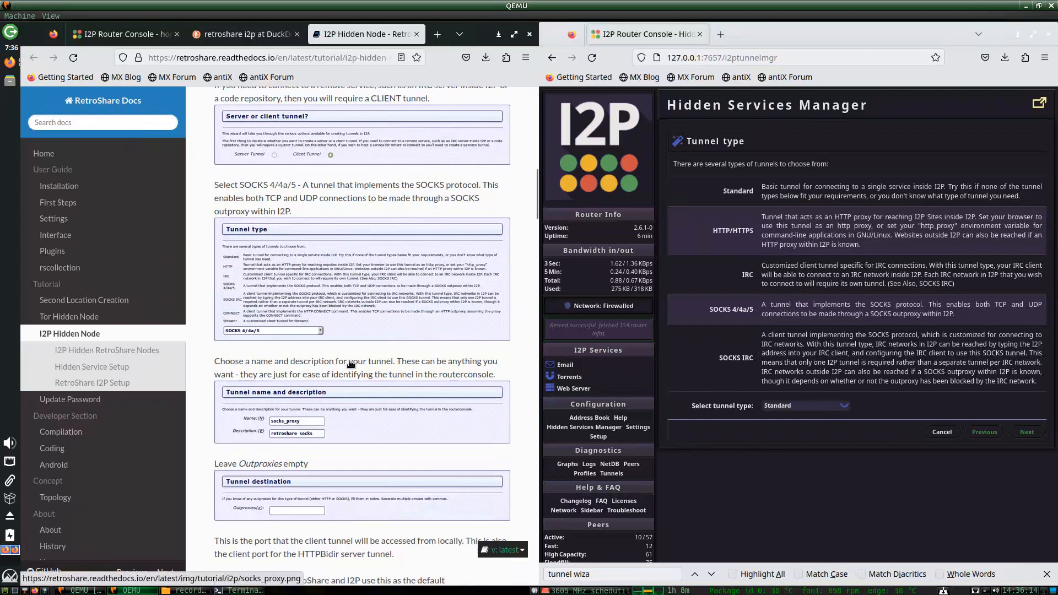
left_click(794, 407)
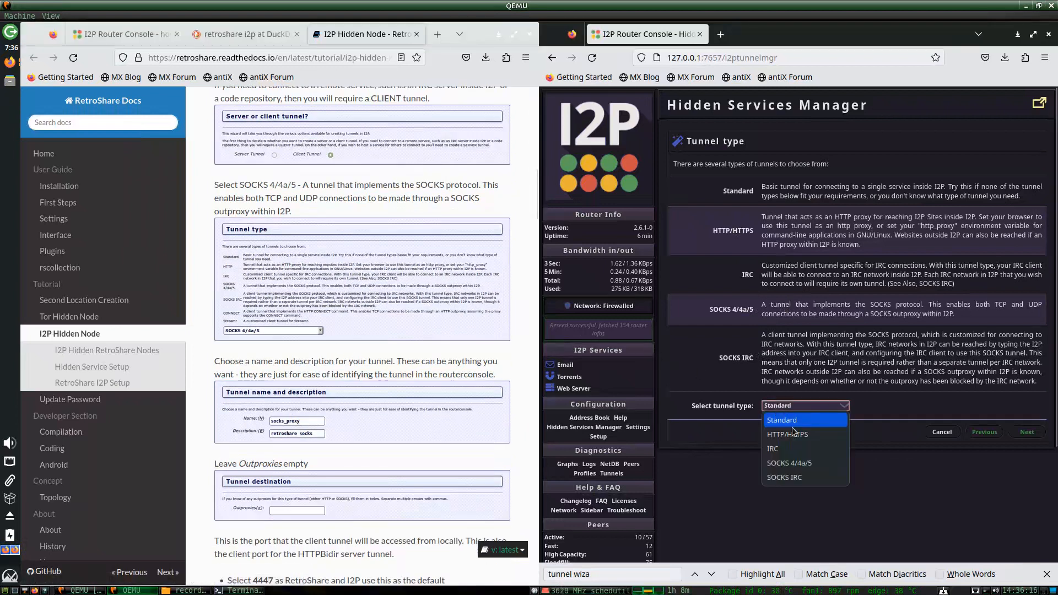
left_click(818, 469)
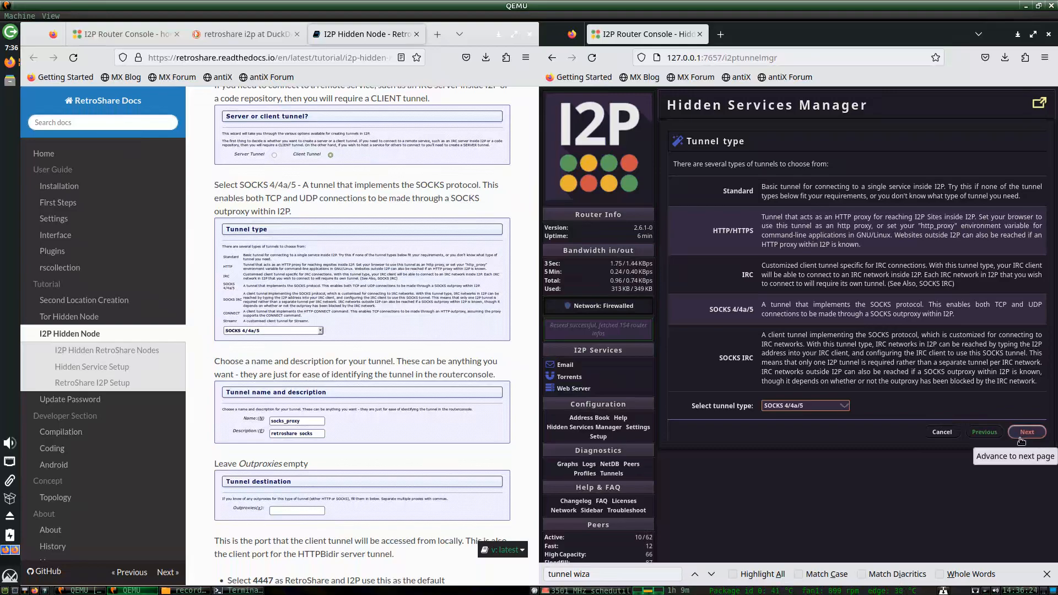
Replace 'New tunnel' with the name retroshare1, give it the description retroshare1, and continue.
left_click(1026, 432)
scroll(349, 356, "up", 5)
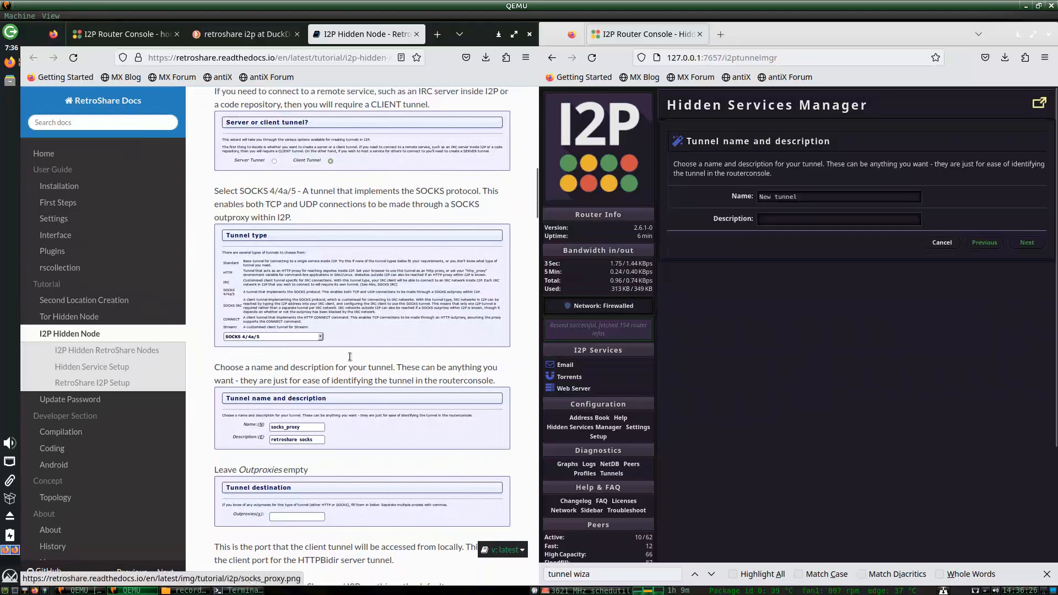
scroll(348, 359, "down", 2)
scroll(348, 361, "down", 5)
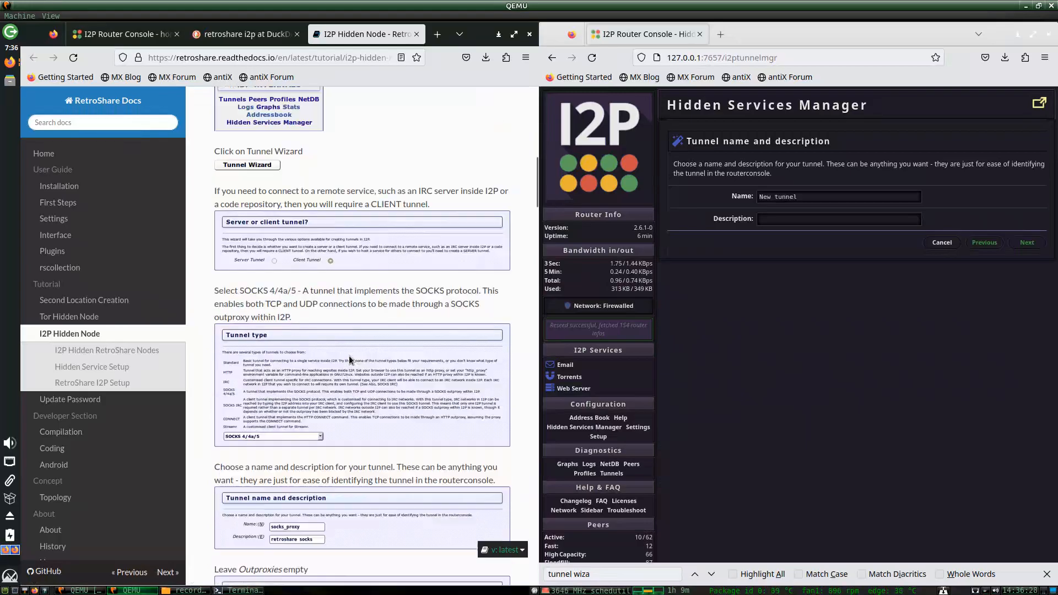
scroll(350, 359, "down", 5)
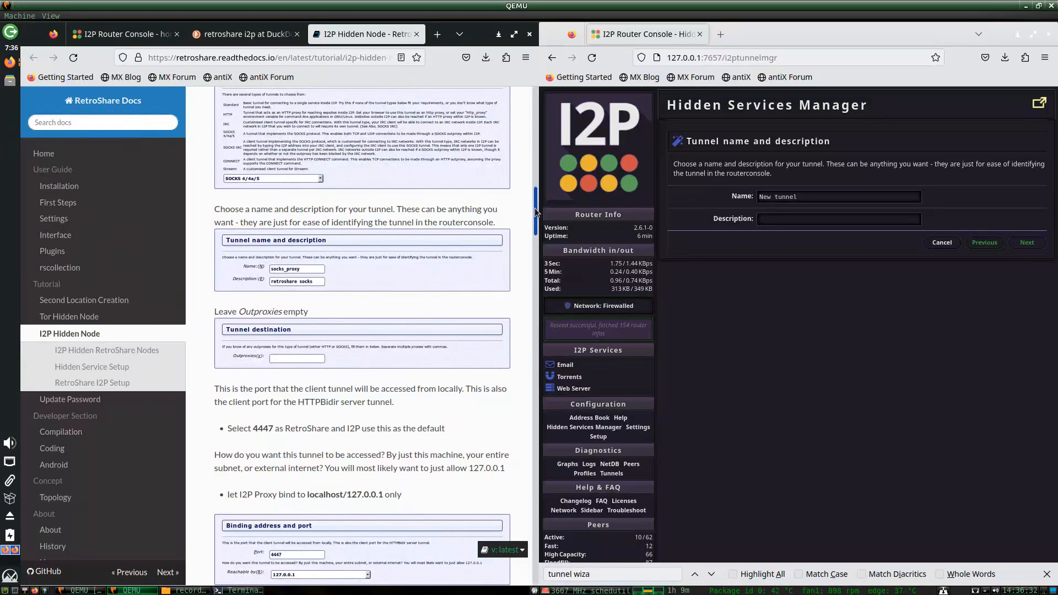
left_click_drag(535, 209, 533, 225)
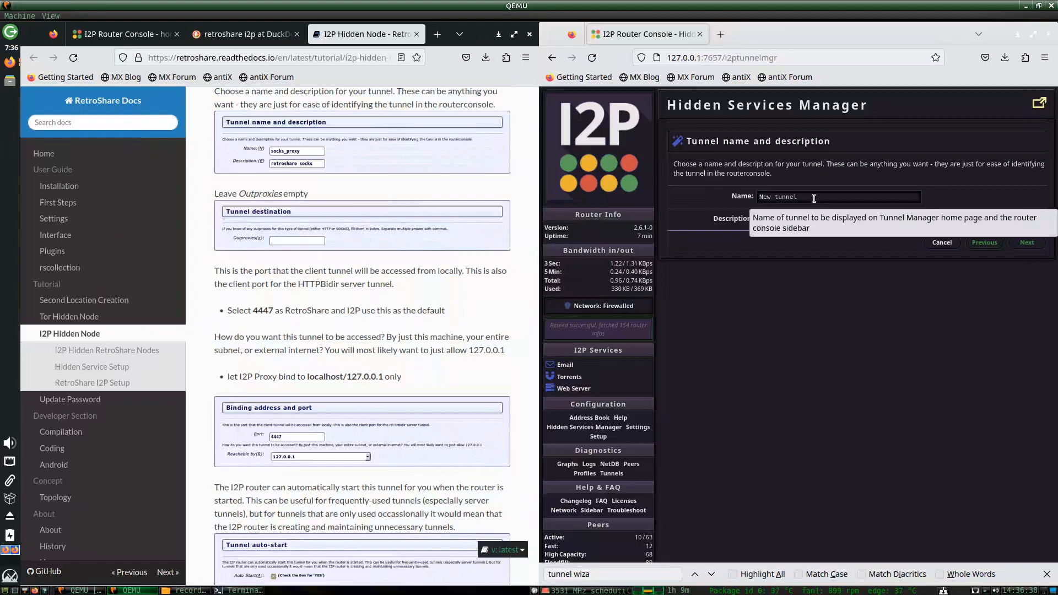
left_click(818, 198)
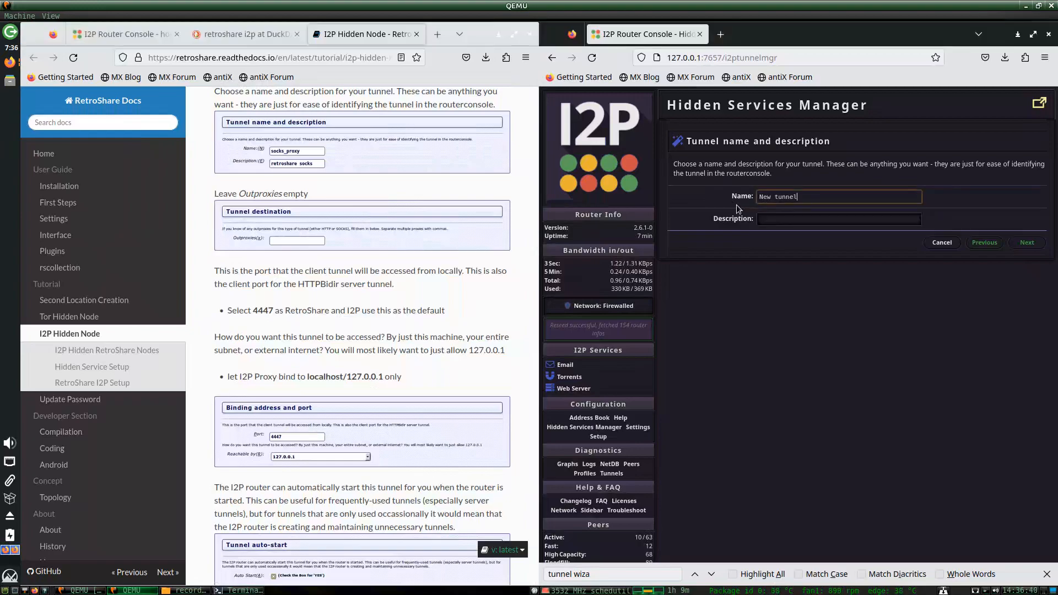
left_click_drag(763, 196, 715, 197)
type("retroshare1")
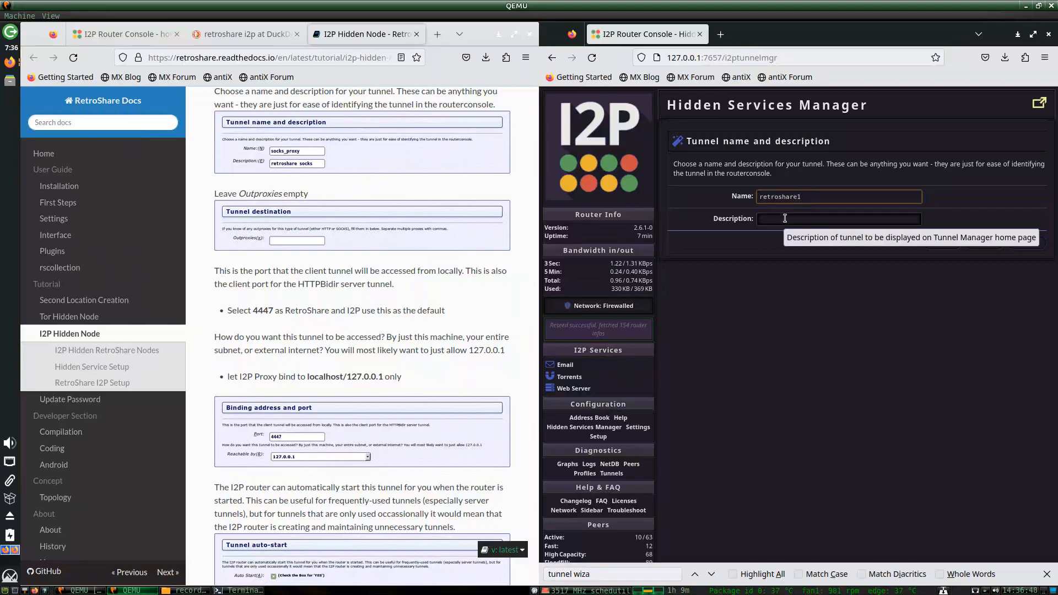
left_click(785, 218)
type("retroshare1")
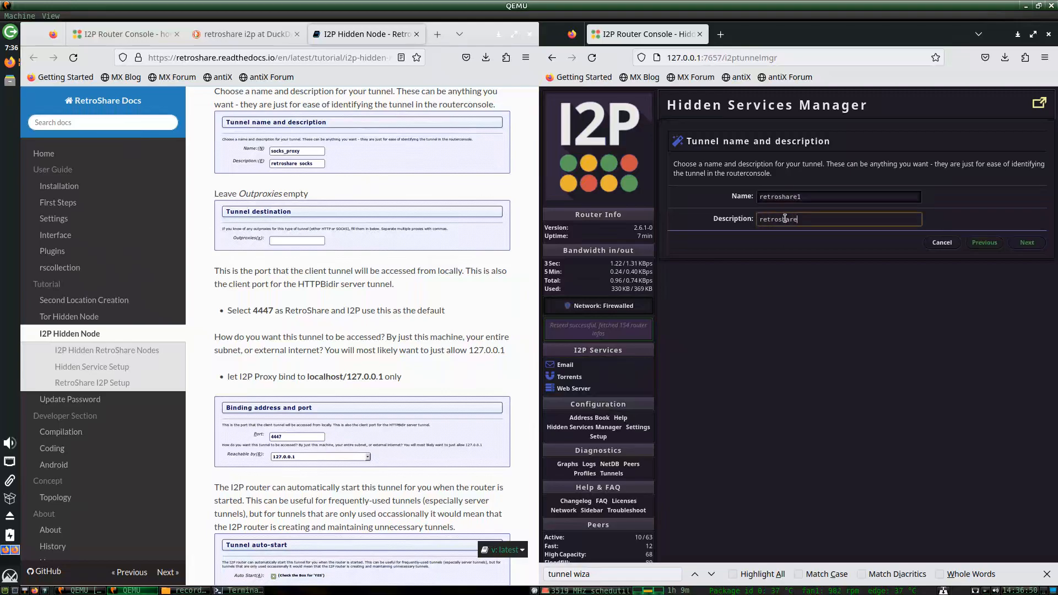
left_click(1026, 242)
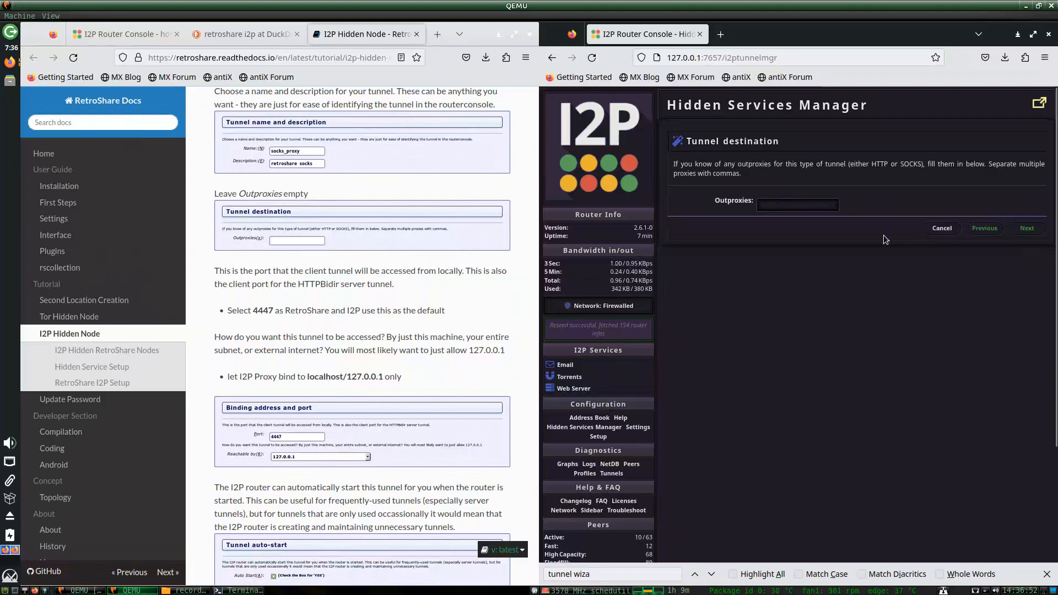
Leave the outproxies blank and continue to the binding address and port step.
left_click(1026, 230)
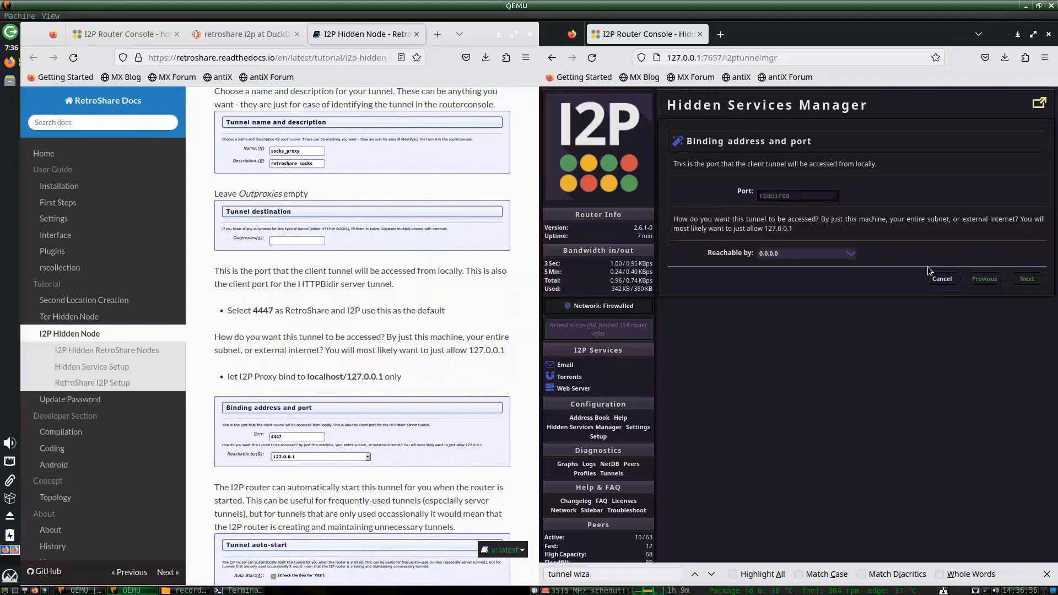
scroll(378, 337, "down", 3)
scroll(396, 329, "down", 4)
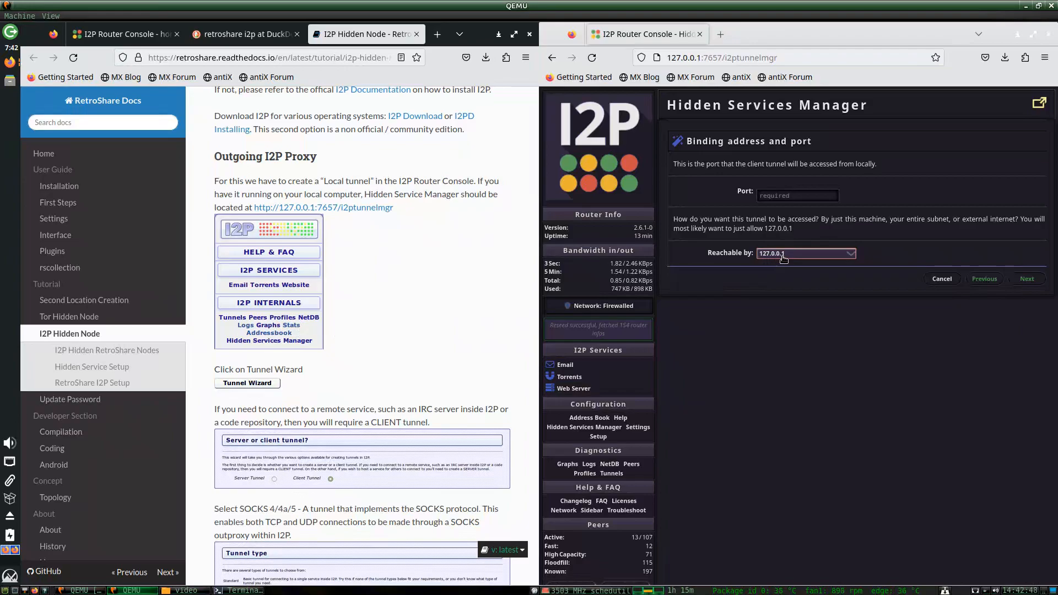
Set the tunnel port to 4447, checked against the RetroShare guide, reachable by 127.0.0.1.
left_click(778, 190)
type("44")
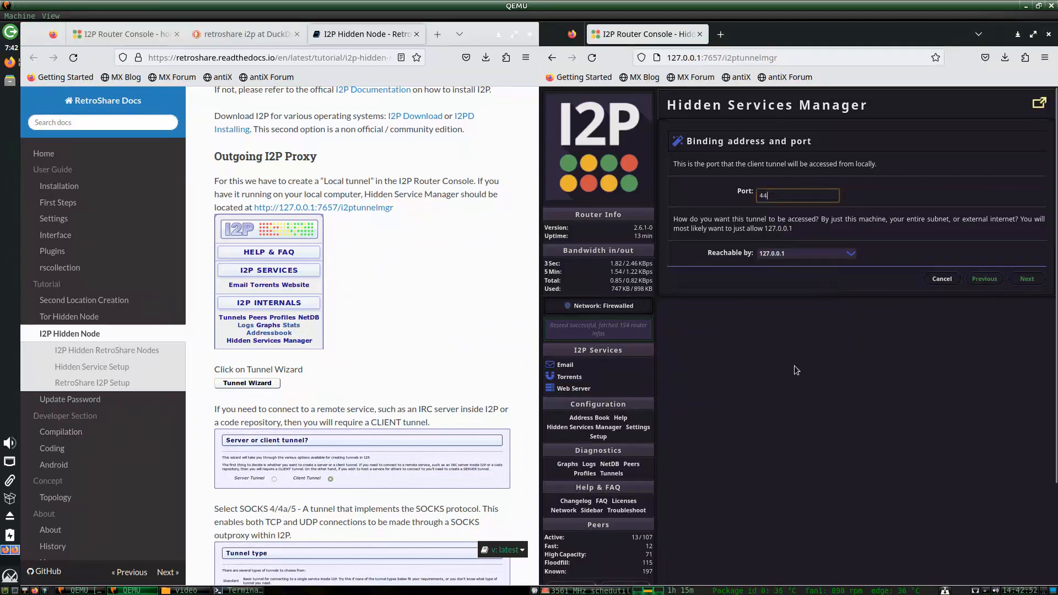
left_click(340, 366)
scroll(341, 367, "down", 10)
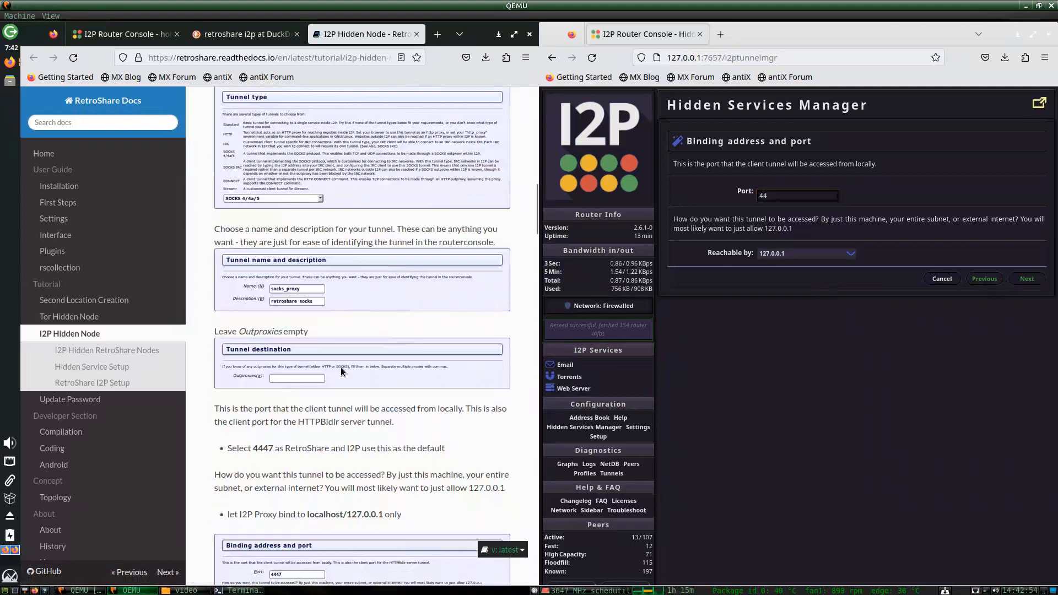
scroll(340, 367, "down", 3)
type("4")
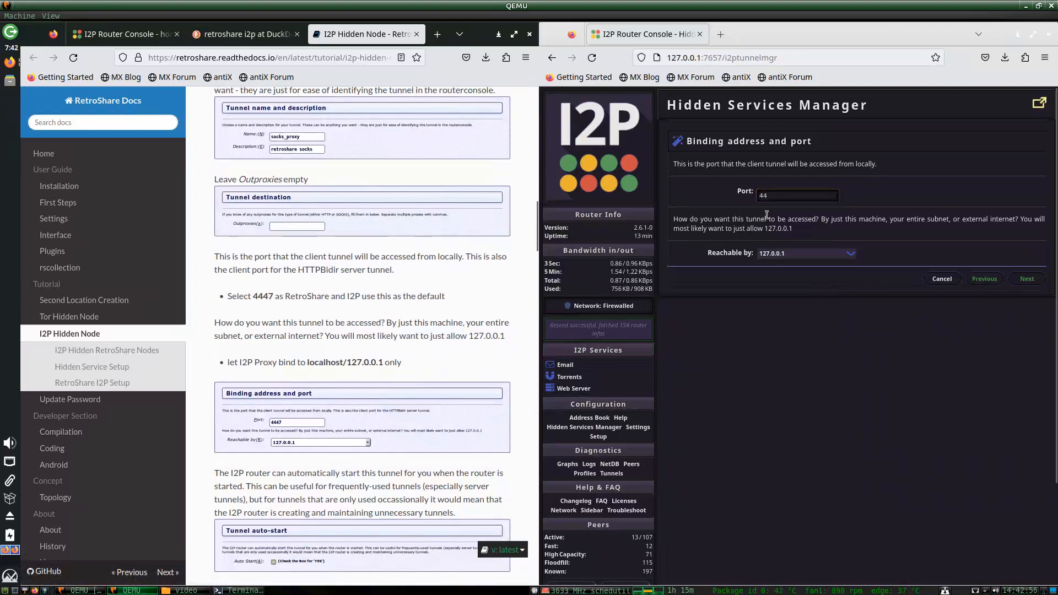
left_click(789, 194)
type("47")
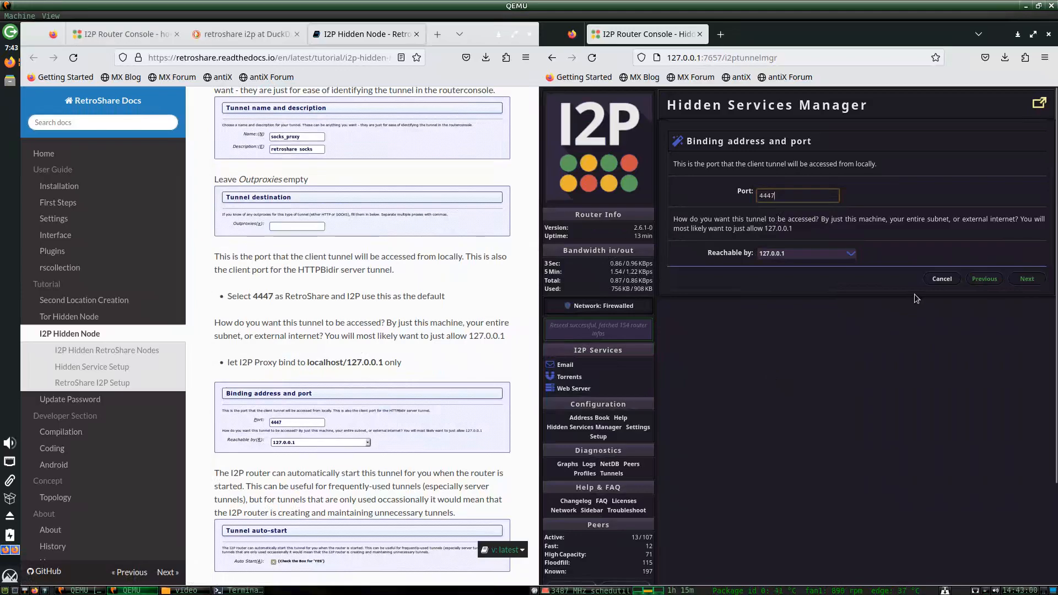
left_click(1023, 280)
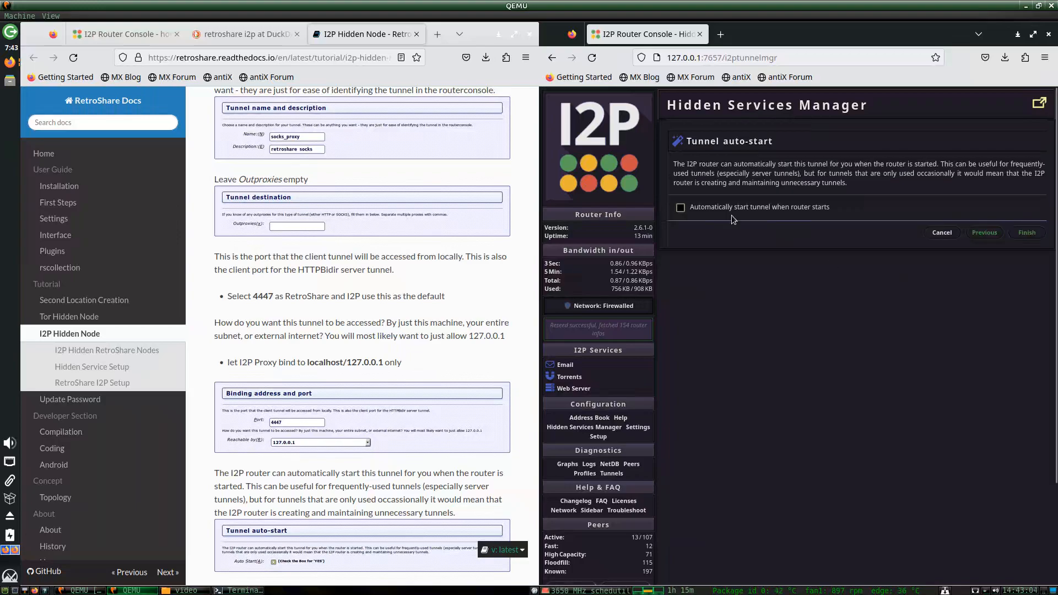
Enable auto-start with the router, finish the wizard, and save the retroshare1 tunnel.
left_click(362, 314)
scroll(373, 326, "down", 7)
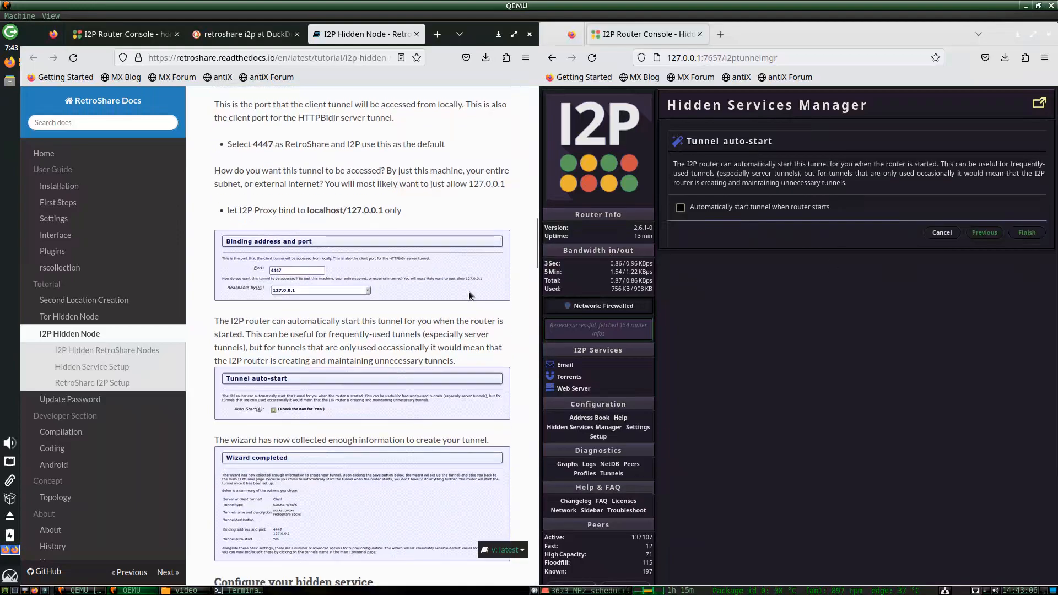
left_click(733, 203)
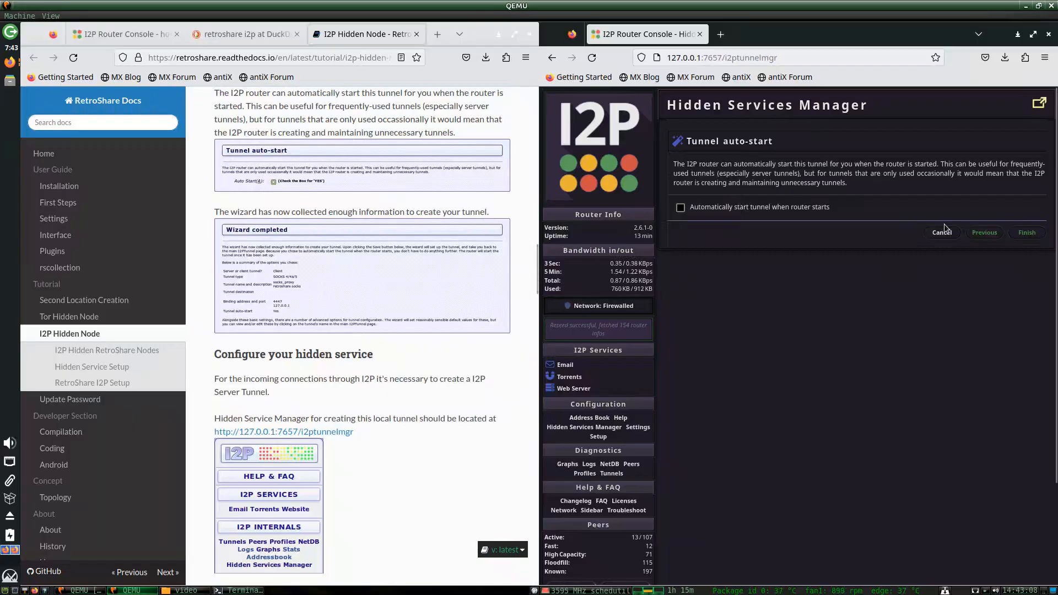
left_click(791, 208)
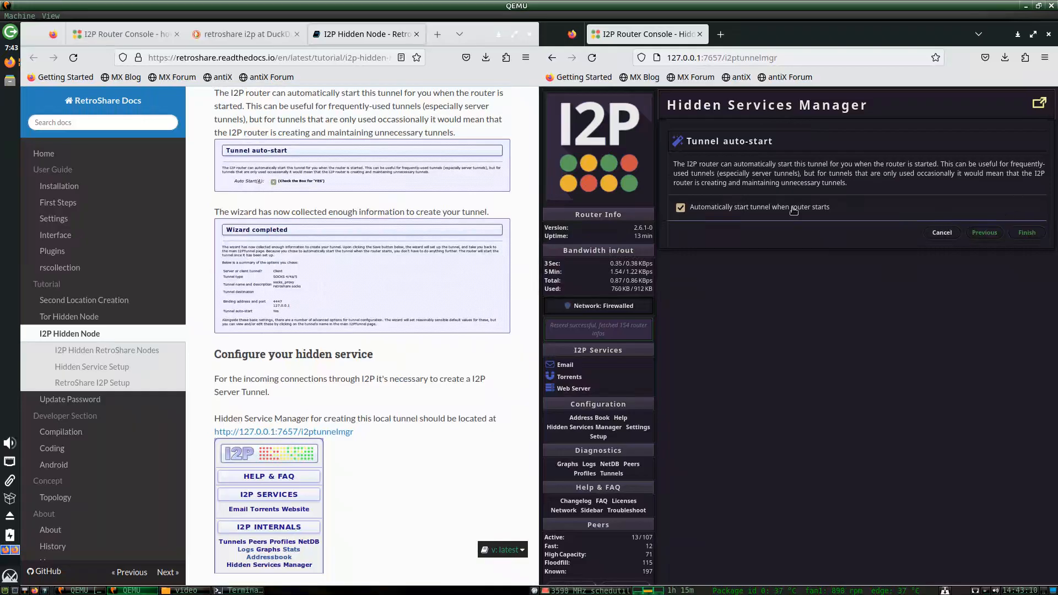
left_click(1018, 237)
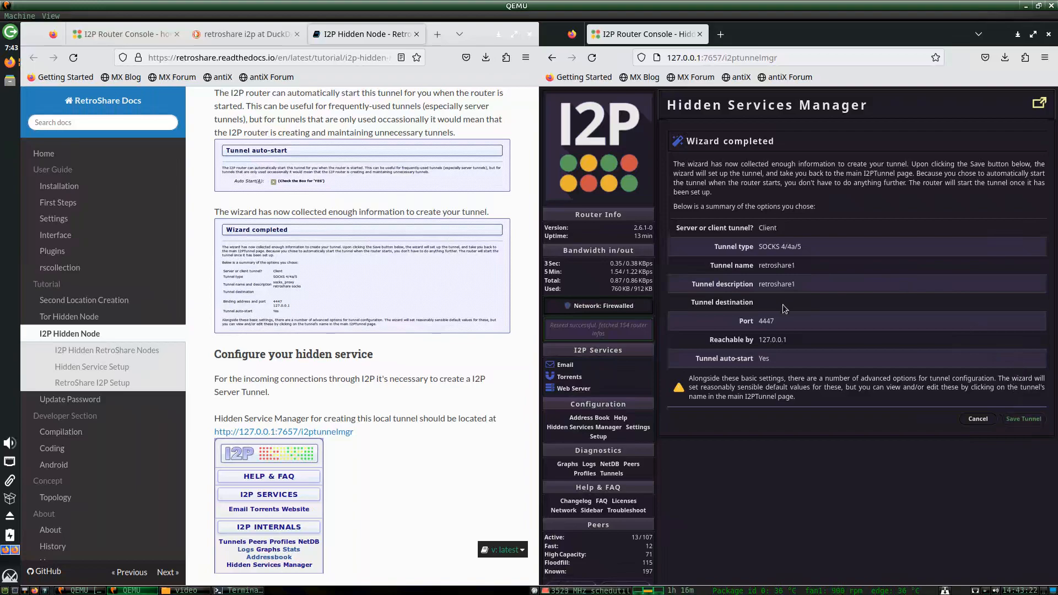
left_click(1024, 418)
Back on the Hidden Services Manager page, search for 'tunnel wizar' to find the Tunnel Wizard.
scroll(405, 387, "down", 3)
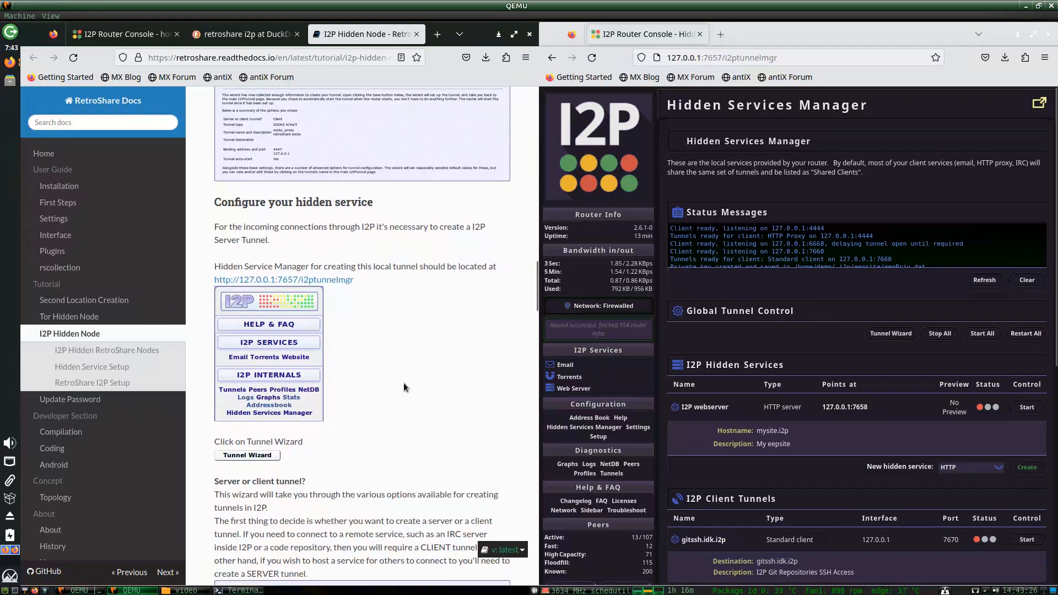
left_click_drag(535, 274, 535, 286)
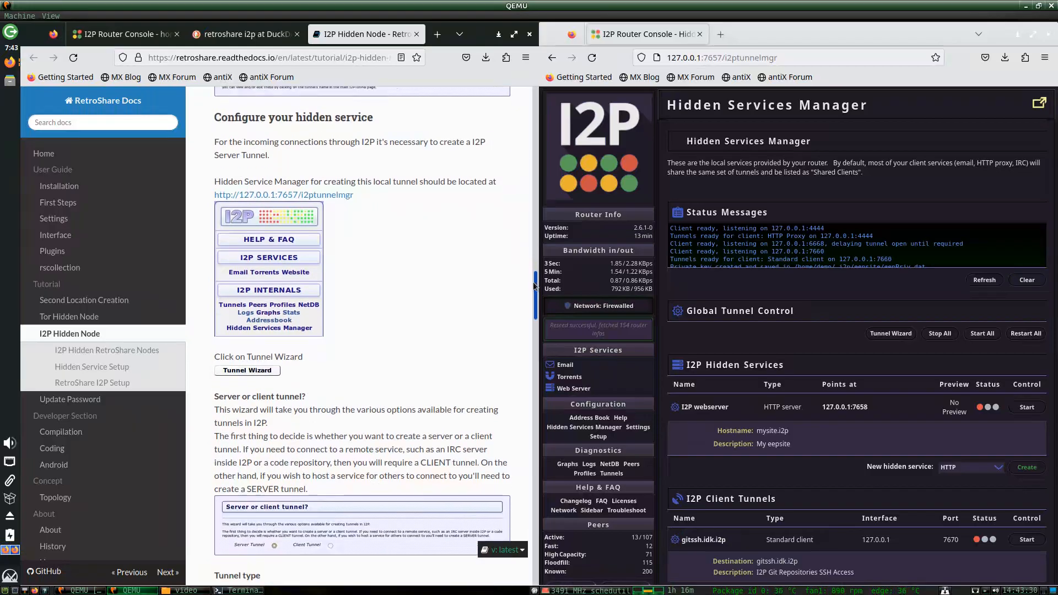
left_click_drag(535, 286, 535, 278)
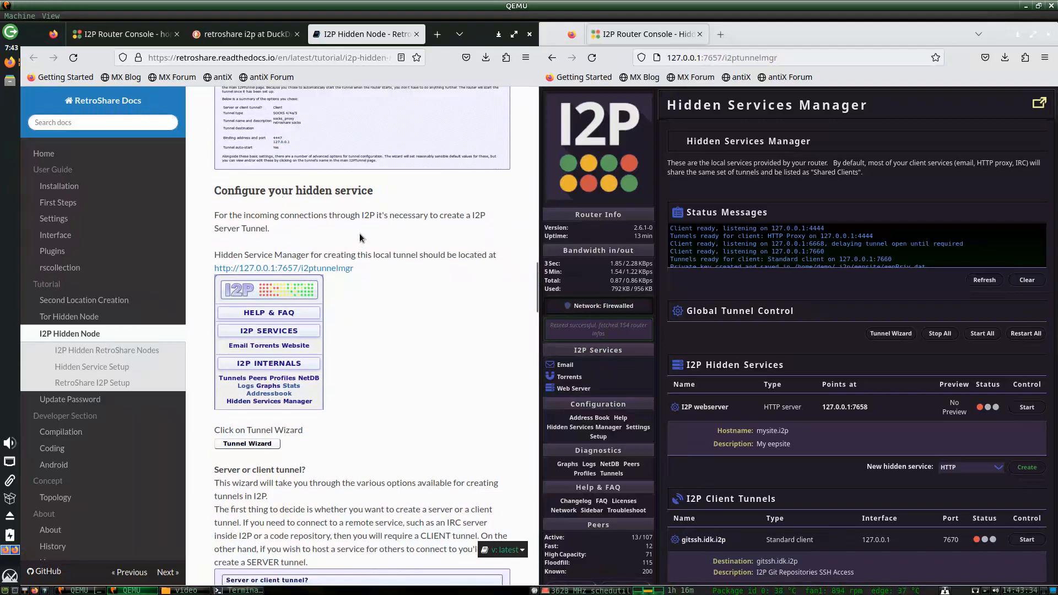
scroll(386, 300, "down", 3)
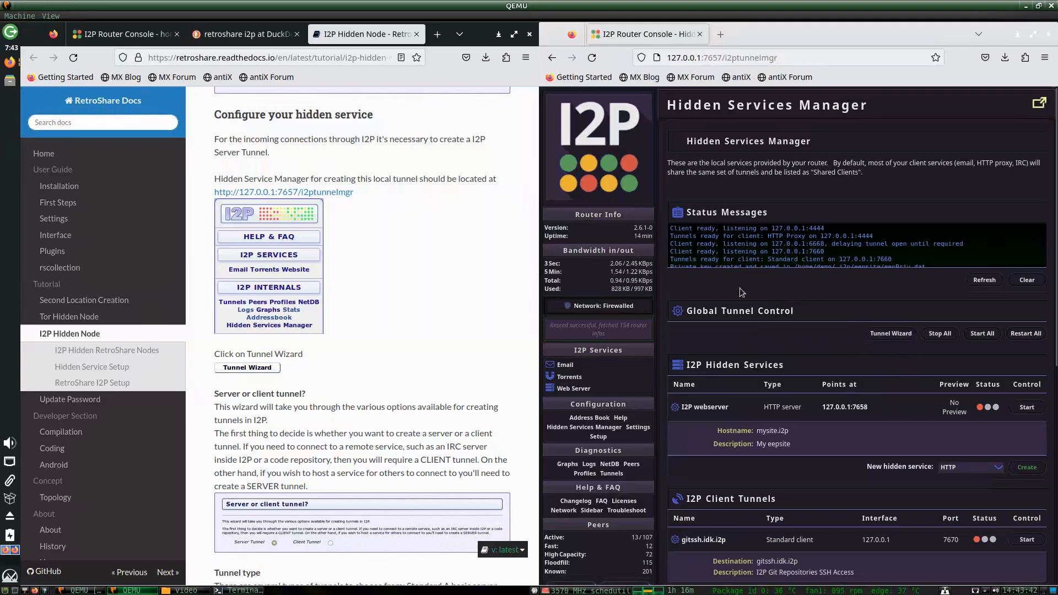
left_click(857, 313)
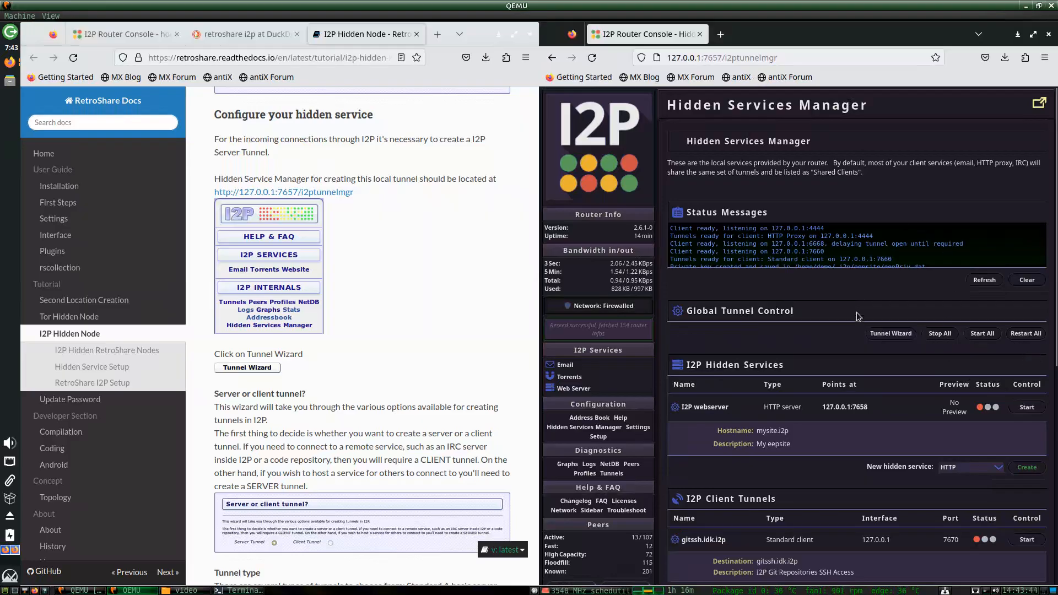
scroll(892, 220, "down", 5)
scroll(901, 212, "up", 5)
scroll(904, 218, "down", 2)
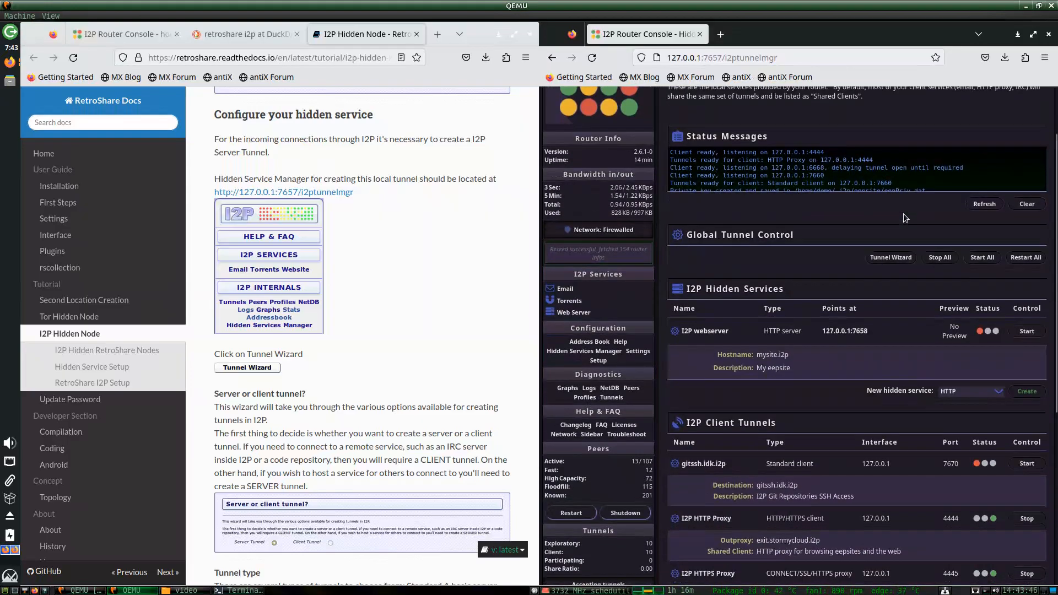
key("ctrl+f")
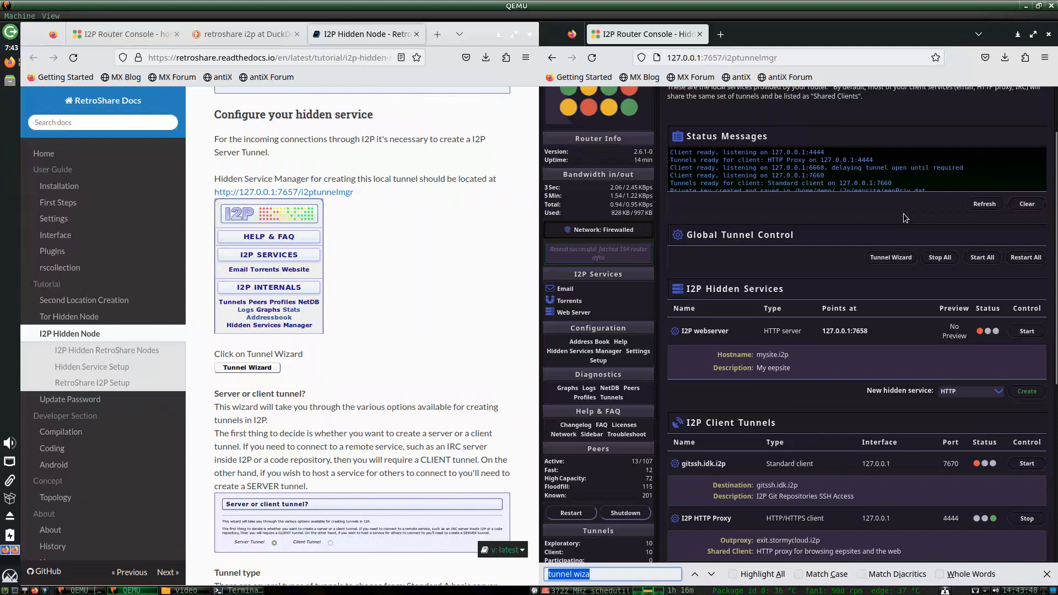
type("tunnel ")
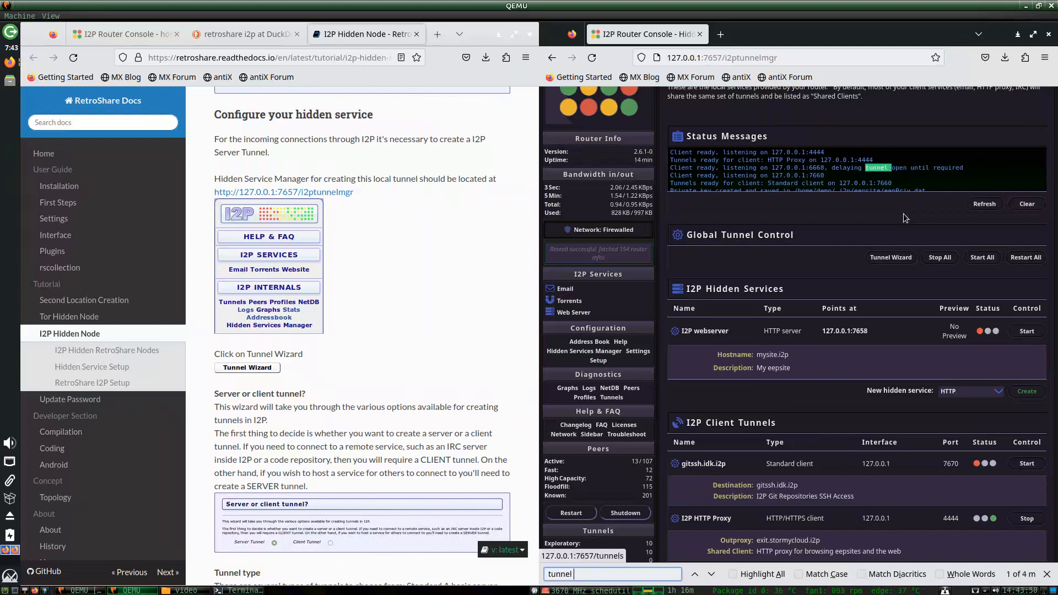
type("wizar")
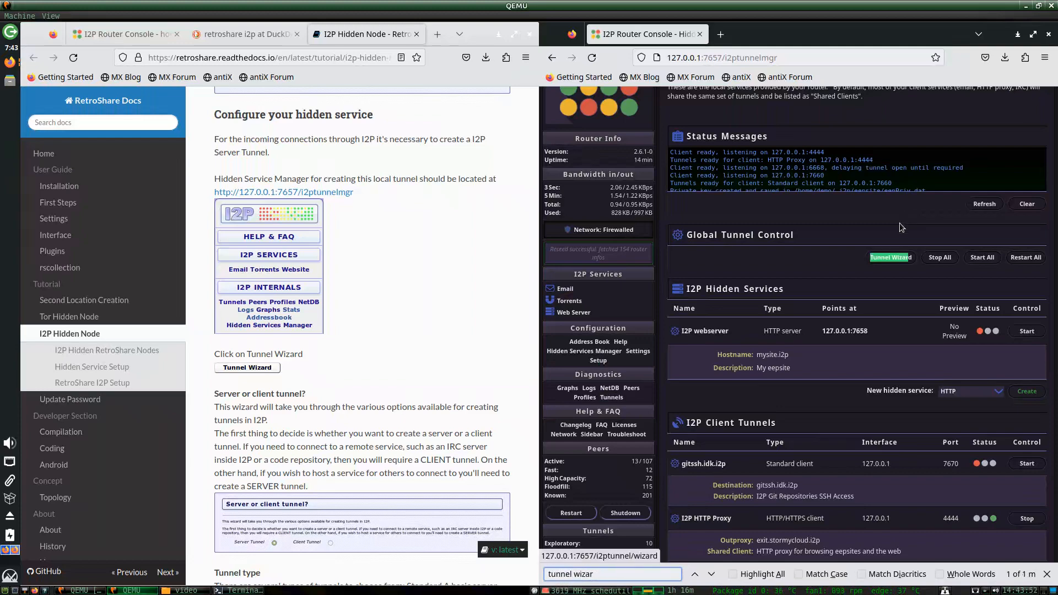
Launch the Tunnel Wizard from the Hidden Services Manager page.
left_click(797, 55)
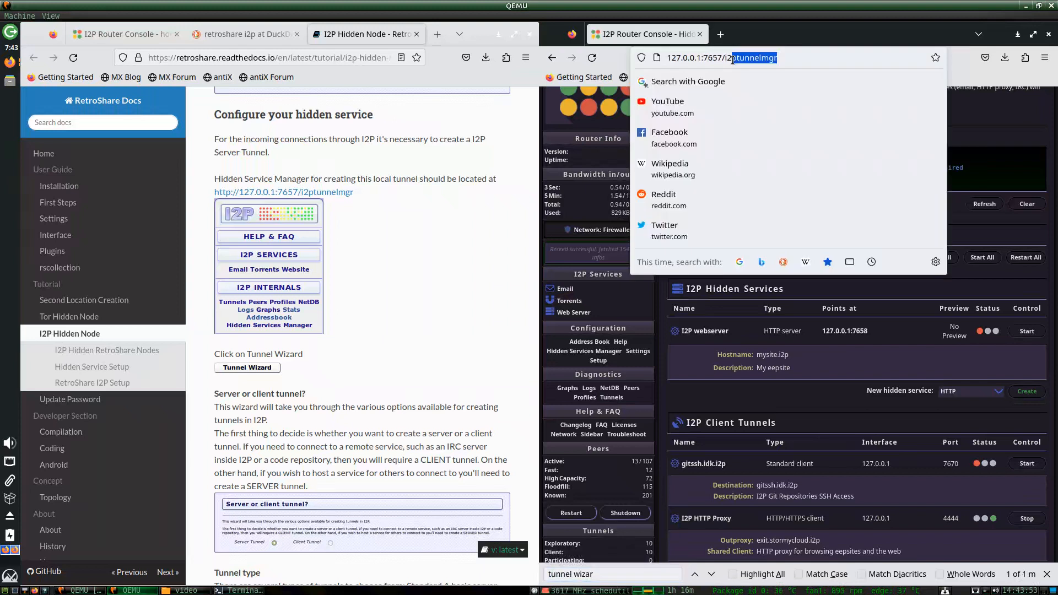
left_click(967, 229)
left_click(879, 257)
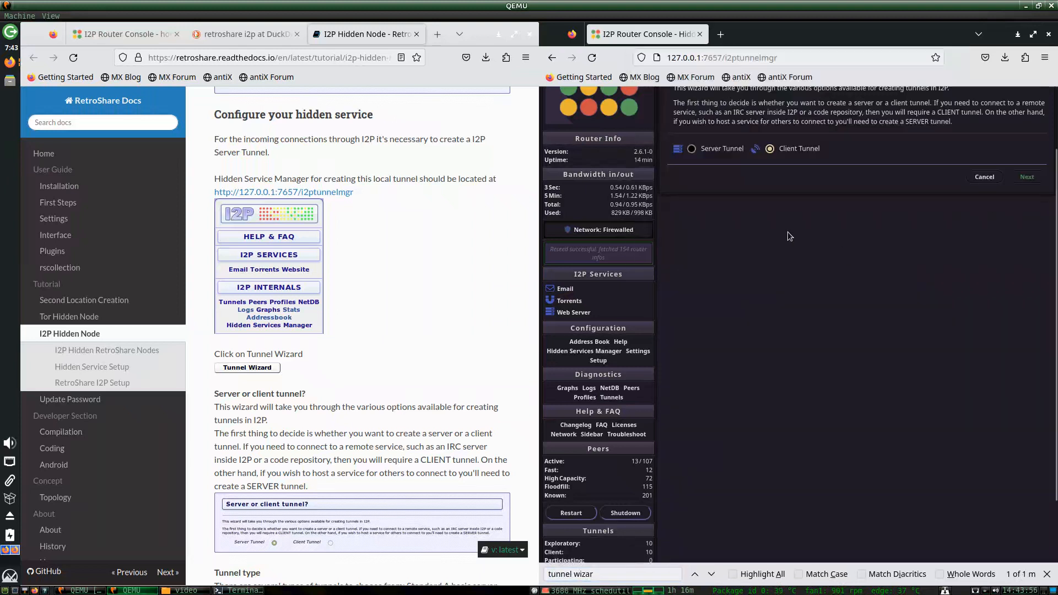
scroll(477, 304, "up", 4)
scroll(477, 304, "down", 4)
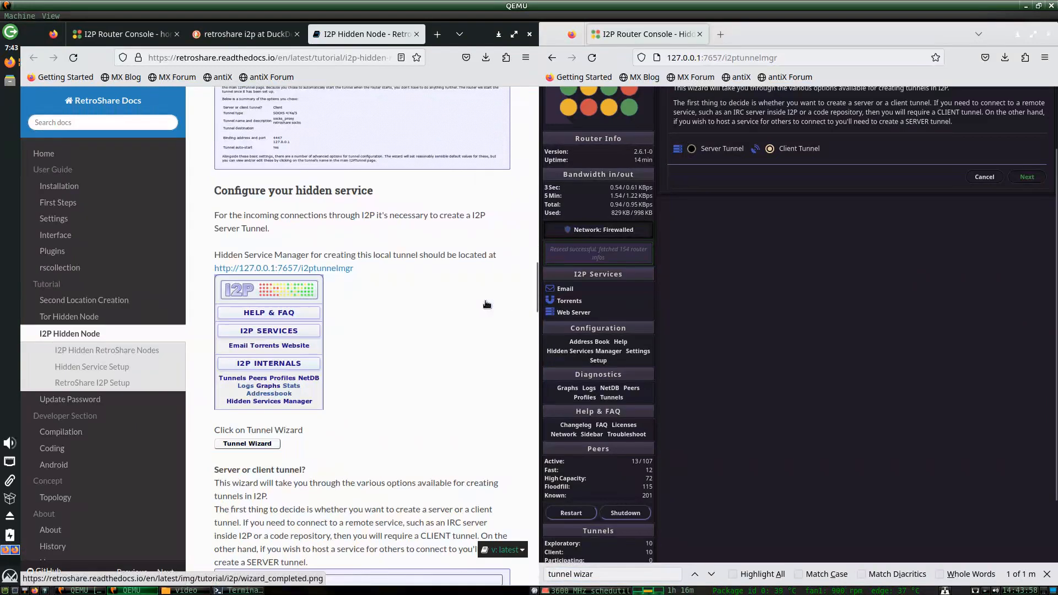
scroll(485, 305, "down", 4)
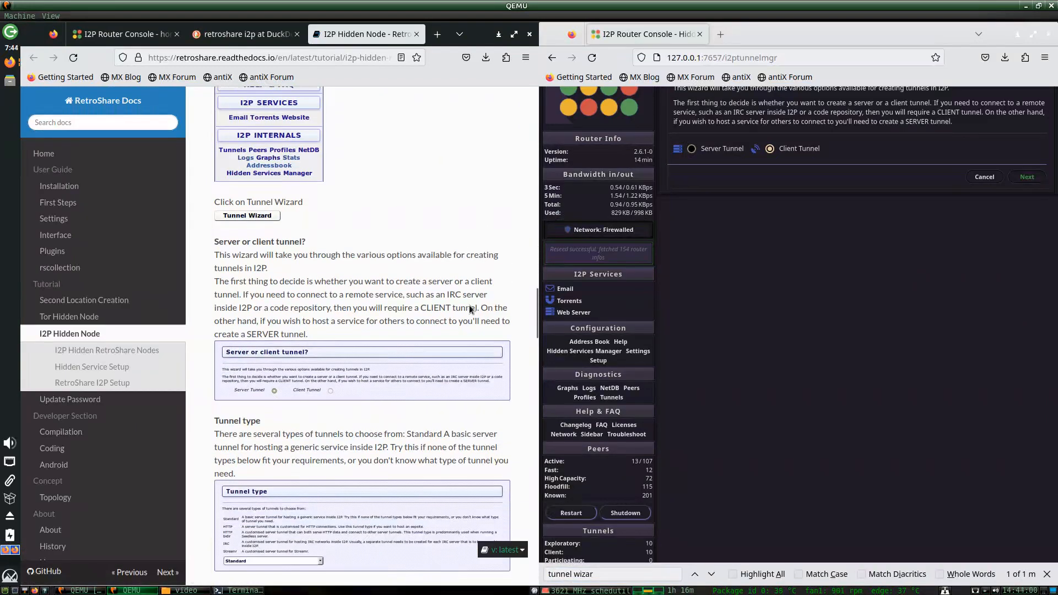
scroll(469, 310, "down", 1)
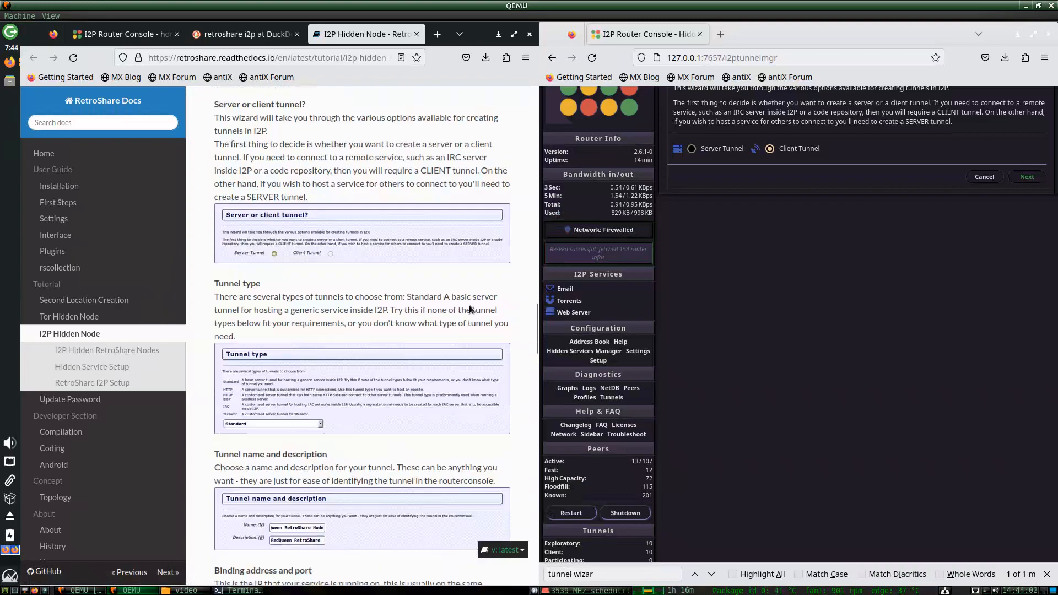
Choose a Server tunnel and keep the Standard tunnel type.
left_click(716, 149)
scroll(937, 234, "up", 2)
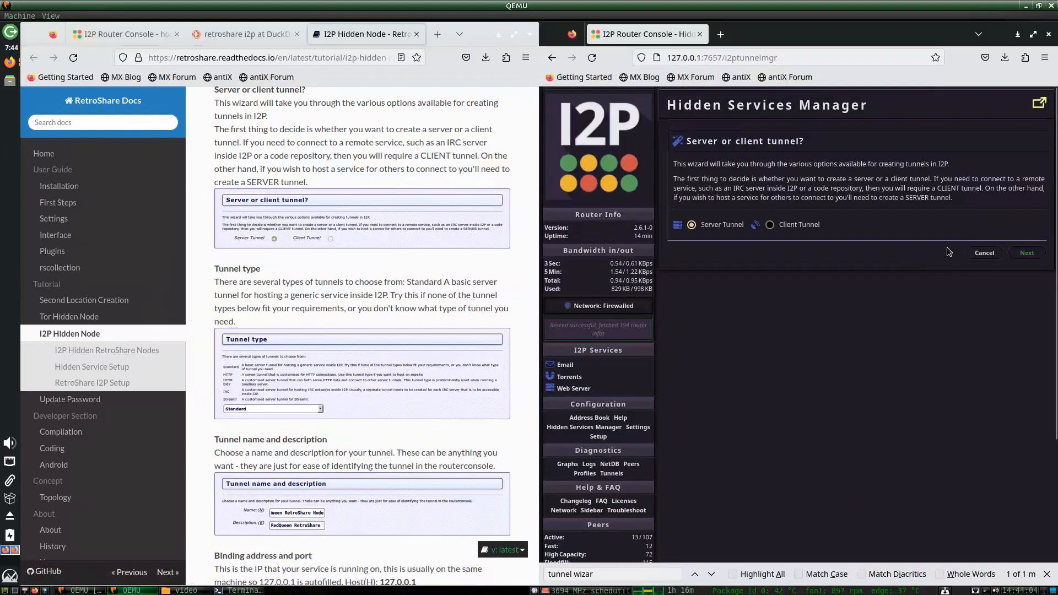
left_click(1026, 253)
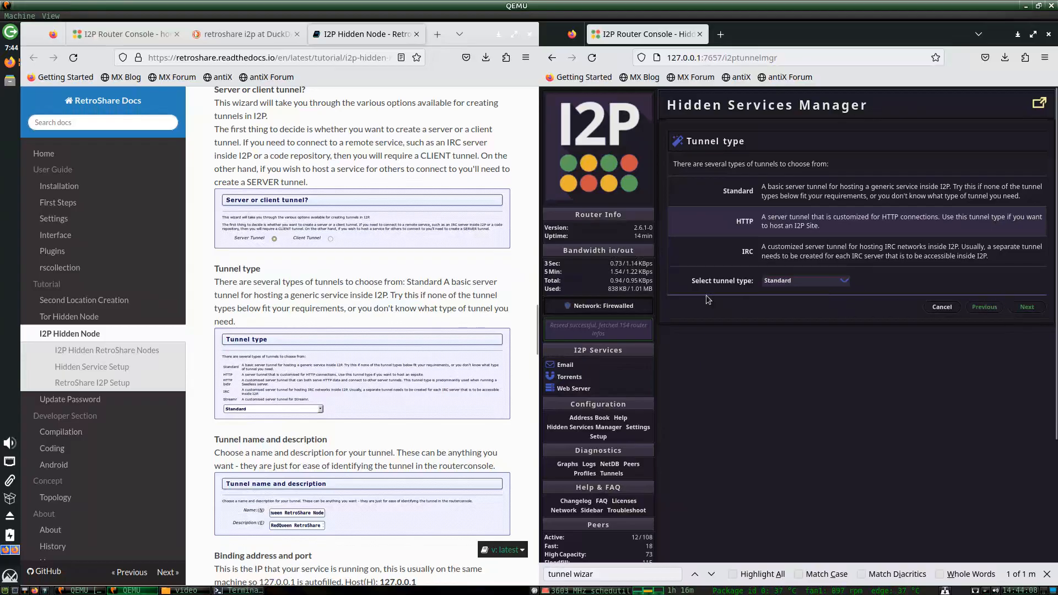
scroll(418, 314, "down", 1)
scroll(417, 314, "down", 2)
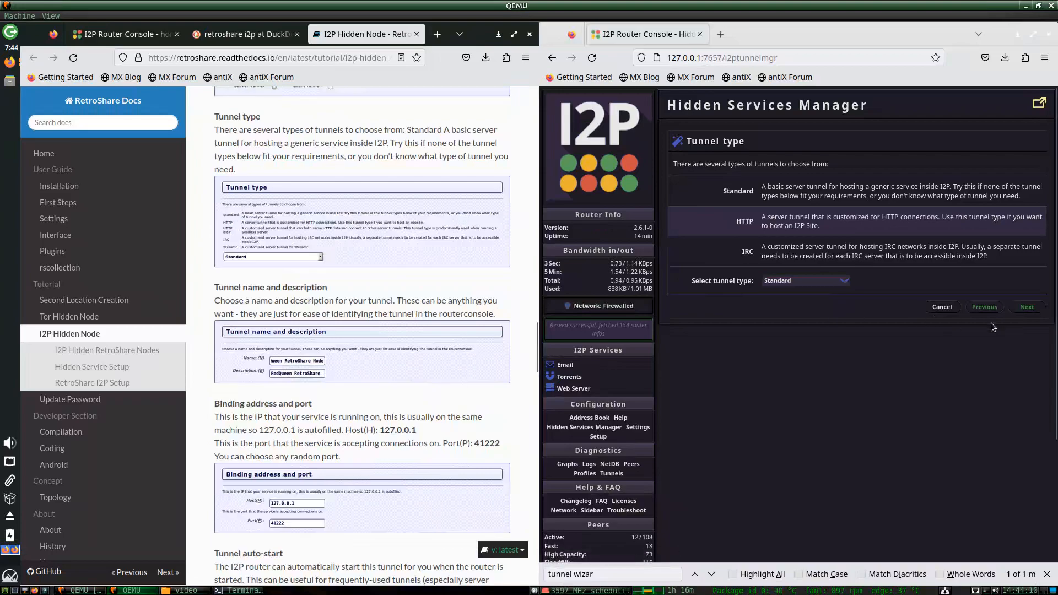
left_click(1026, 306)
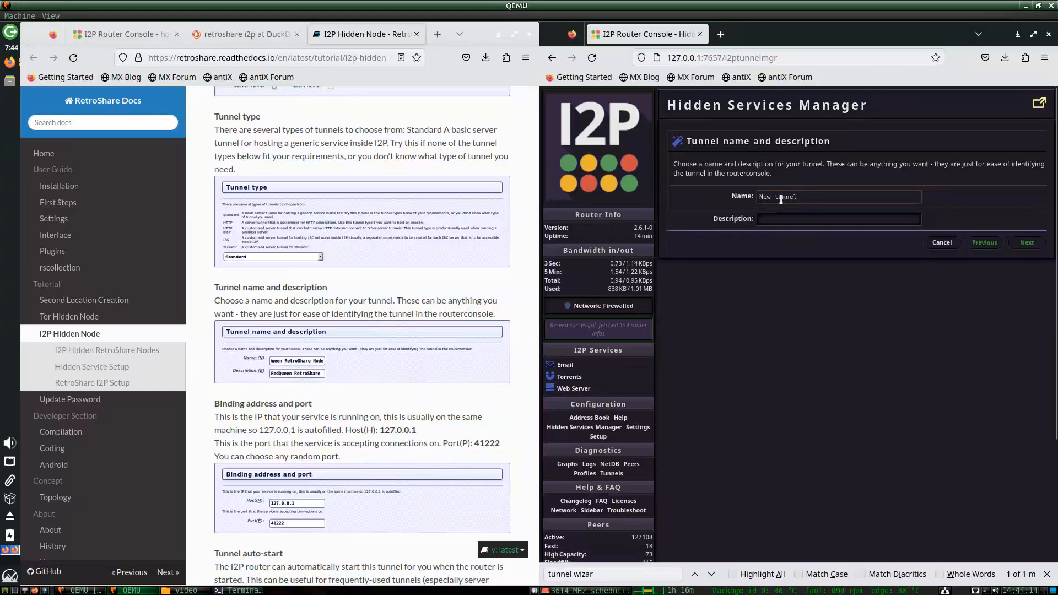
Name the tunnel retroshare2 with description 'retroshare 2' and continue.
type("retroshare ")
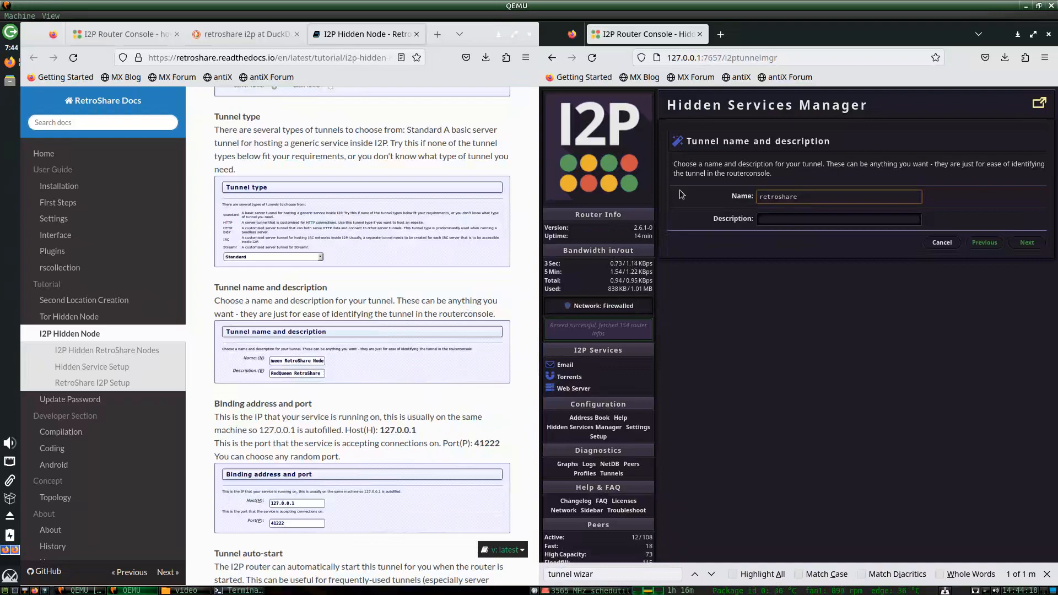
type("2")
key("Left")
key("BackSpace")
key("Tab")
type("retroshare 2")
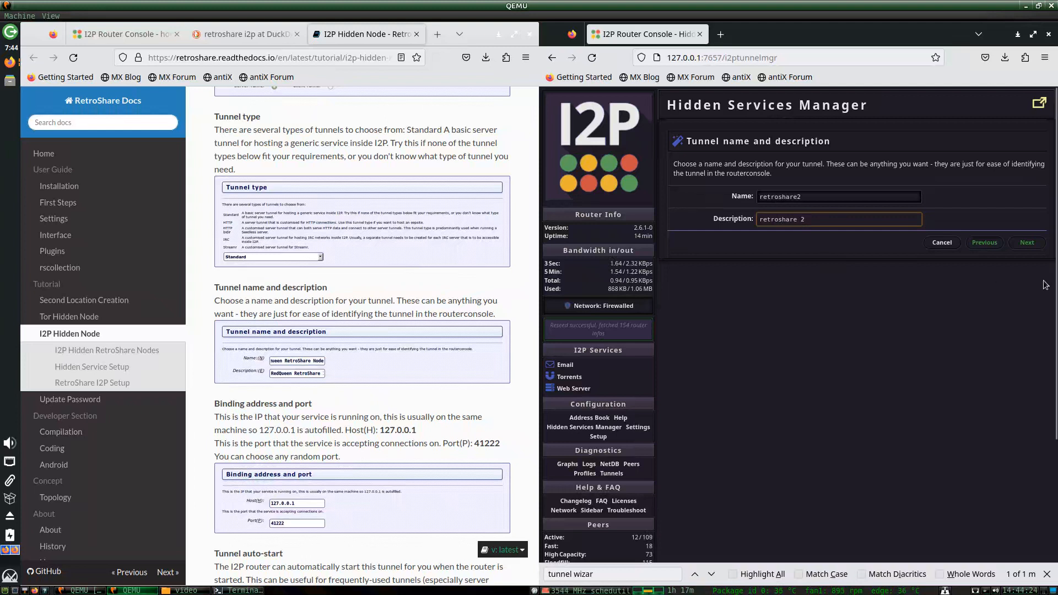
left_click(1027, 242)
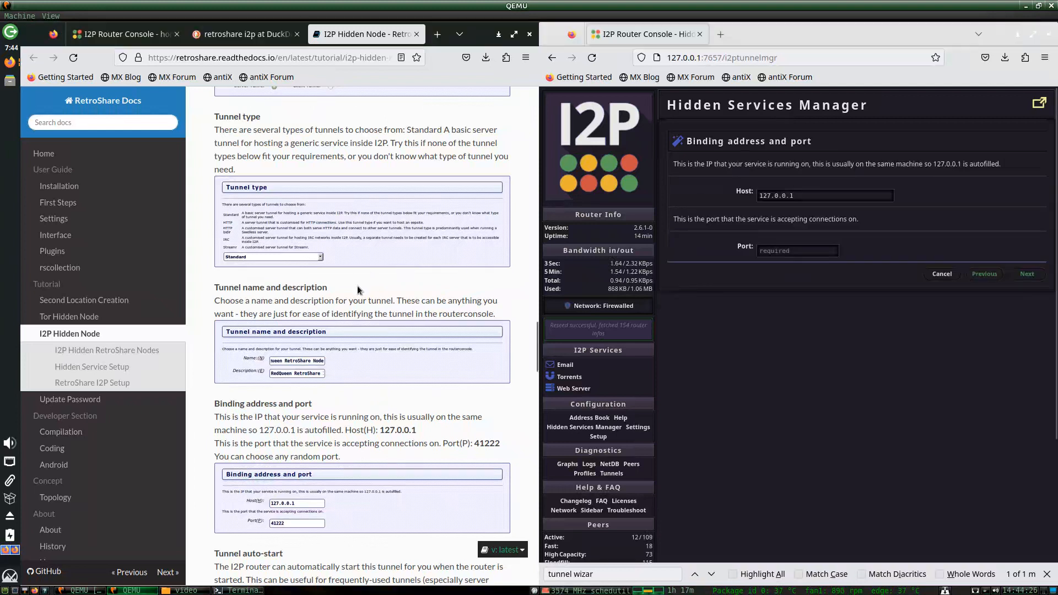
Set the retroshare2 port to 41222, enable auto-start, and finish the wizard.
scroll(358, 285, "down", 3)
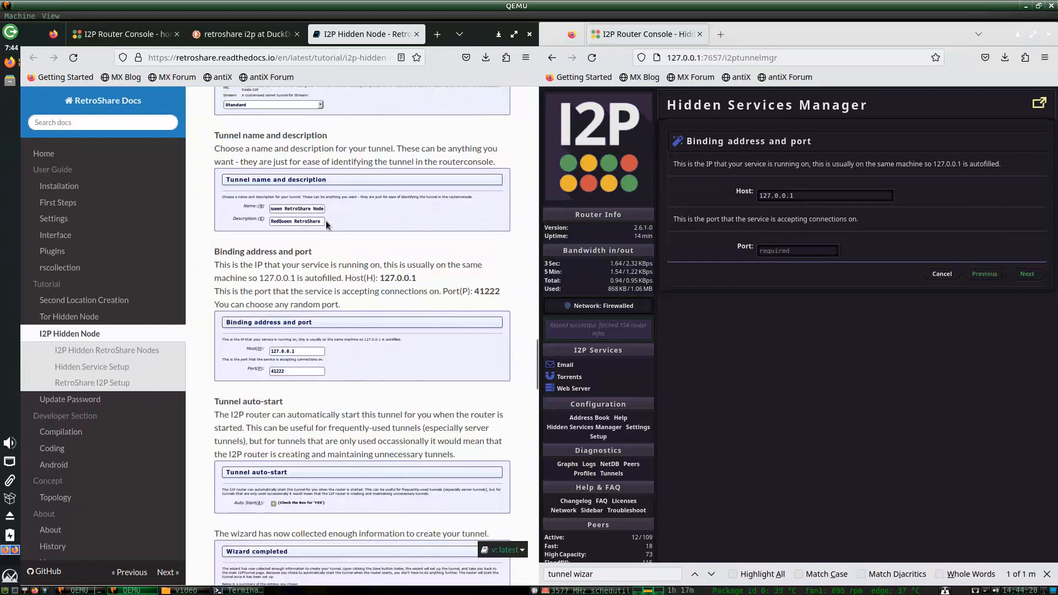
scroll(304, 309, "down", 2)
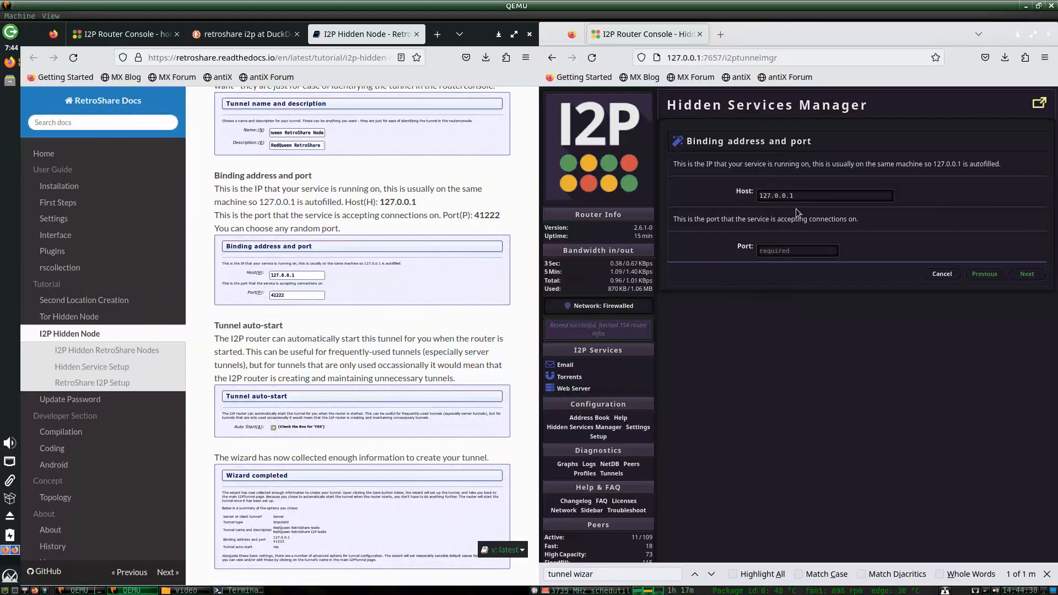
left_click(789, 252)
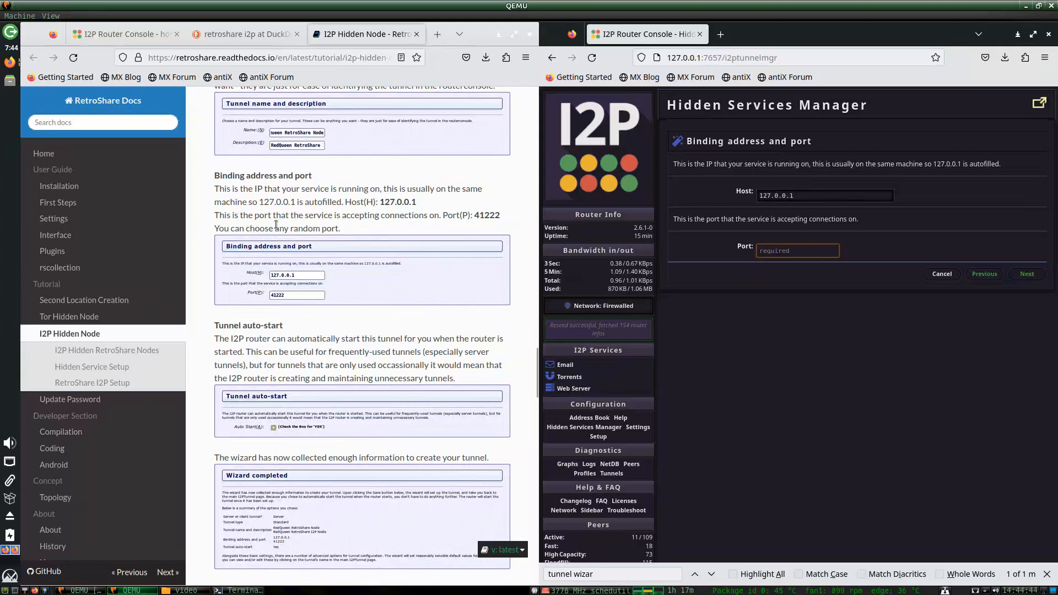
type("41222")
left_click(1022, 274)
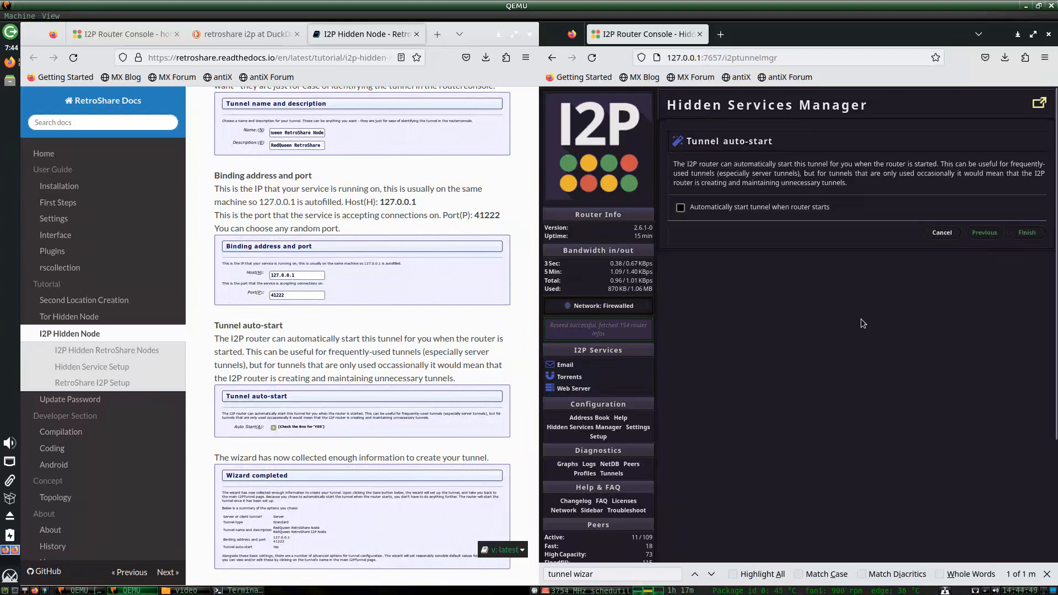
left_click(755, 208)
left_click(1026, 232)
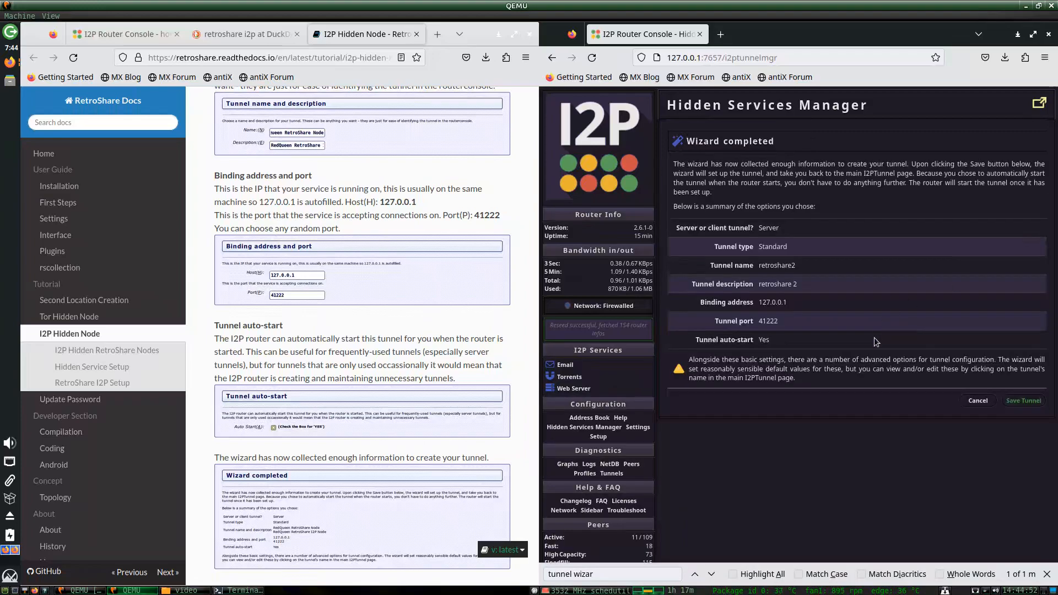
Save retroshare2, confirm both retroshare tunnels are listed, then stop the retroshare1 client tunnel.
left_click(1024, 403)
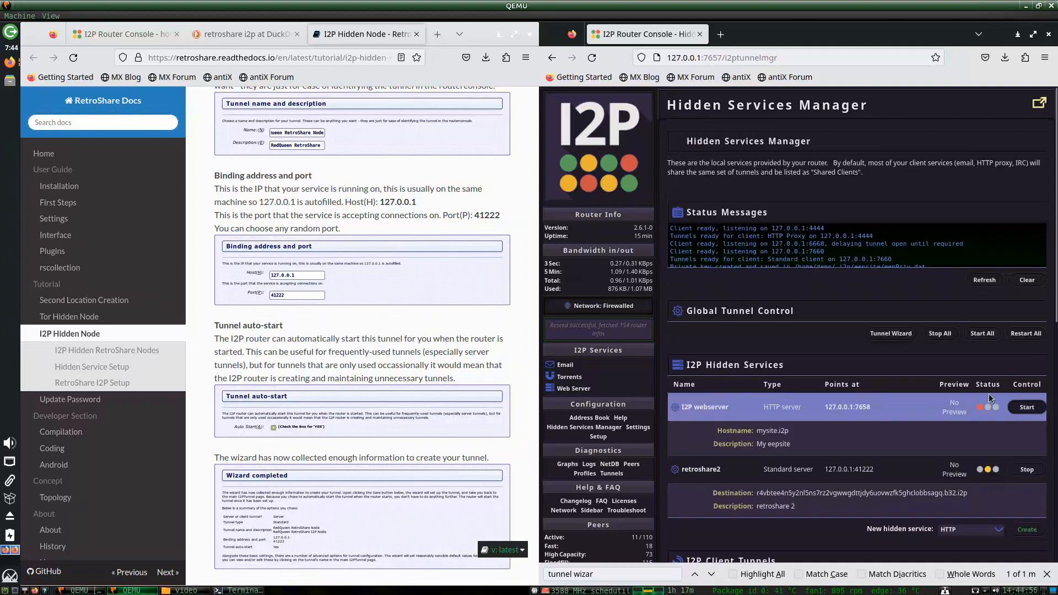
scroll(788, 335, "down", 6)
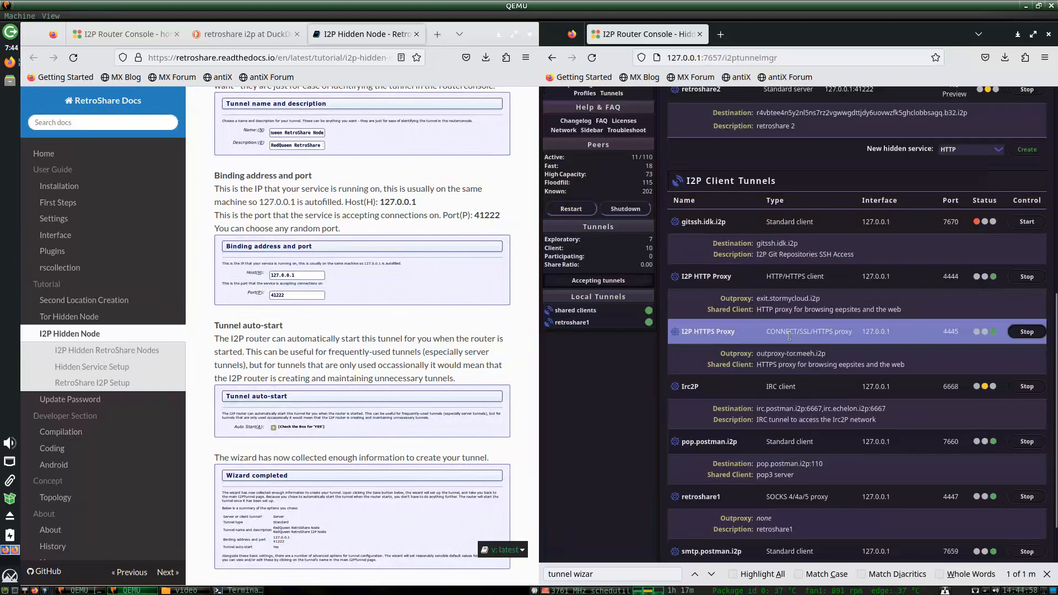
scroll(814, 290, "up", 3)
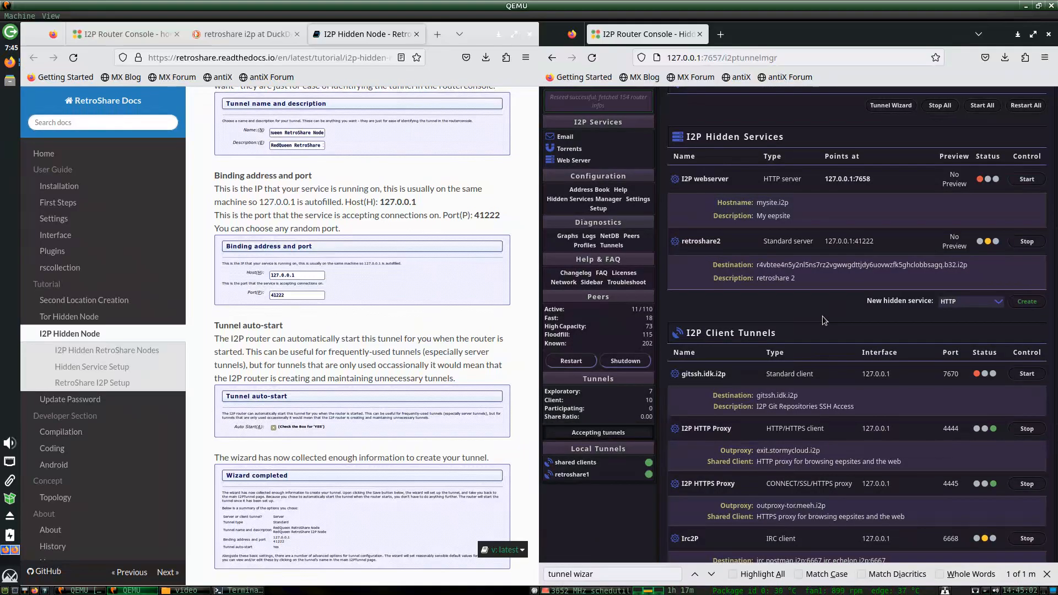
scroll(822, 317, "down", 3)
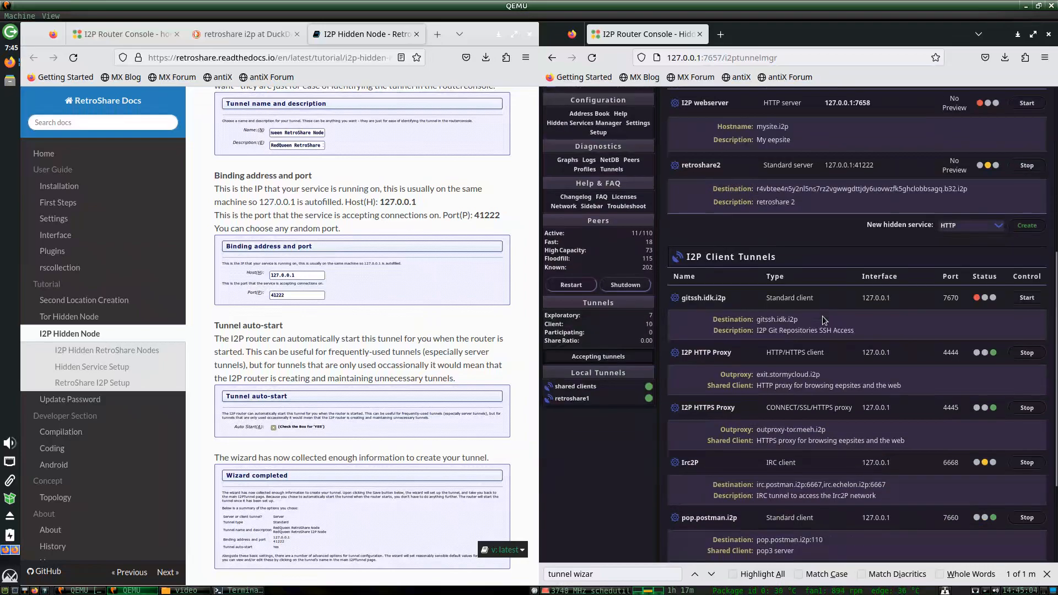
scroll(822, 321, "down", 3)
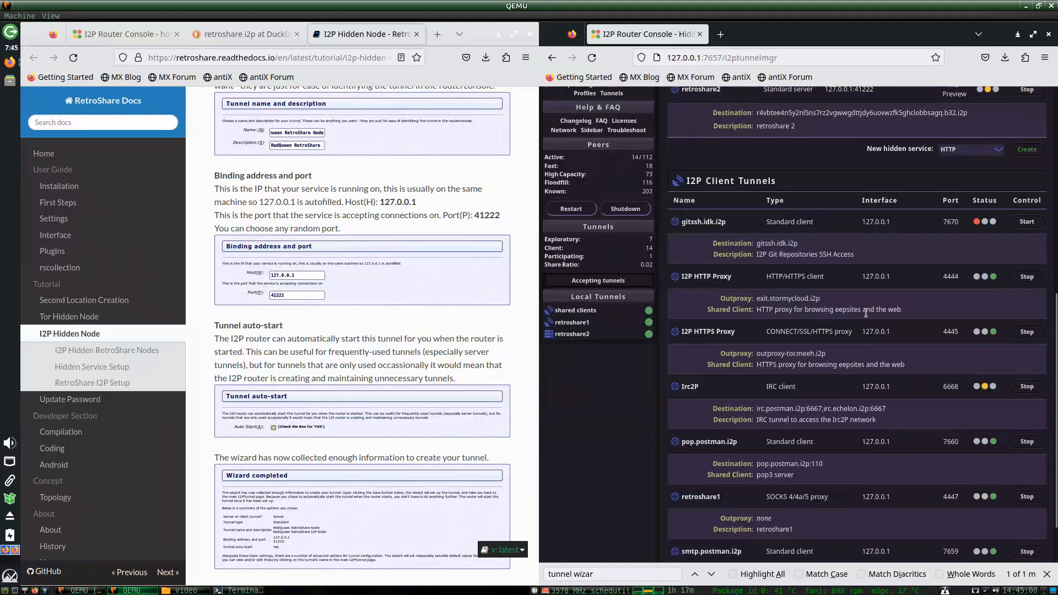
scroll(864, 312, "down", 3)
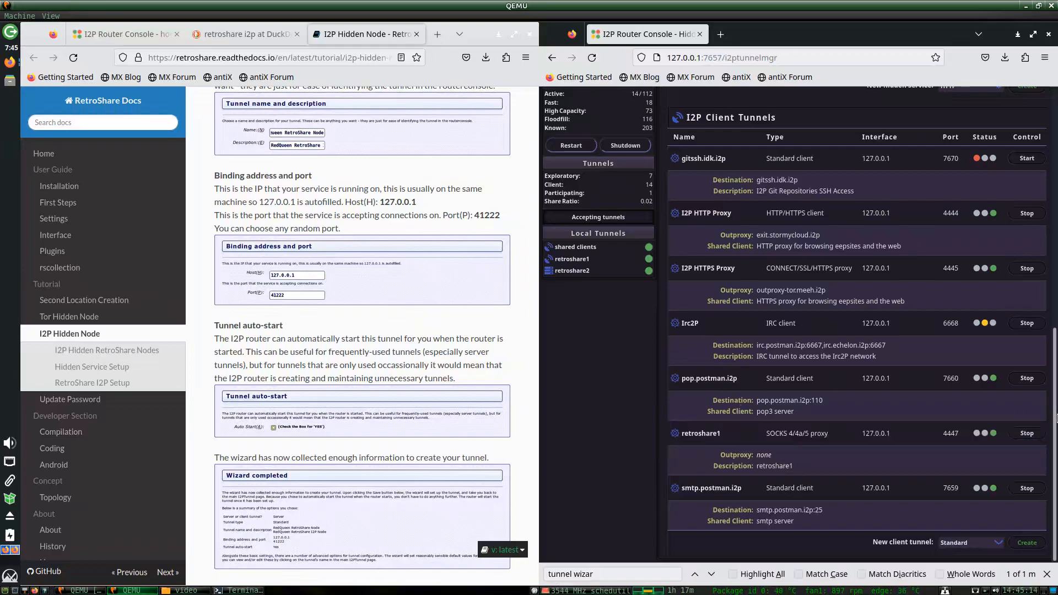
scroll(833, 293, "up", 4)
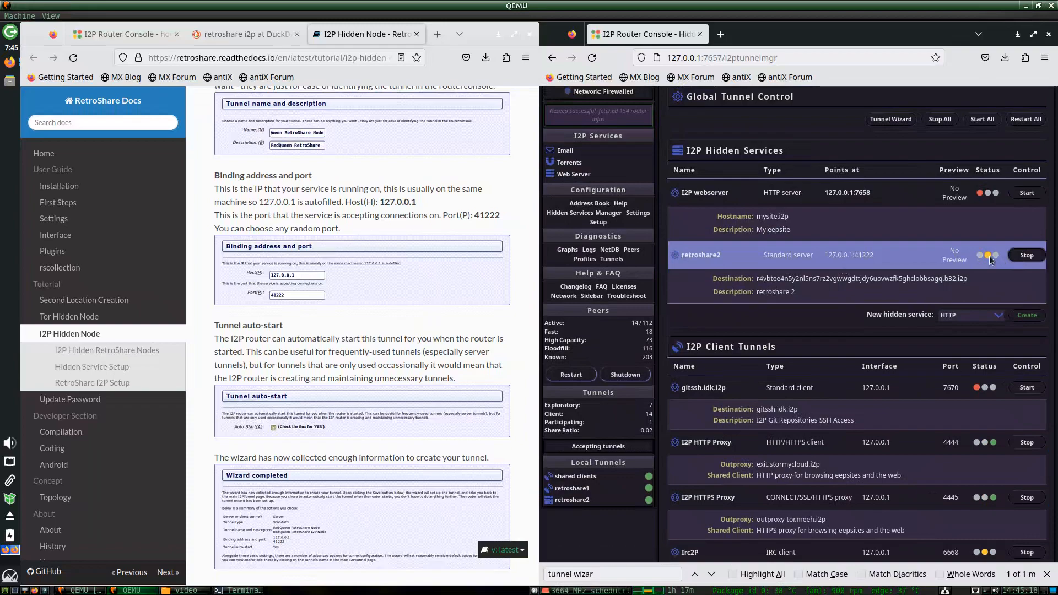
scroll(986, 444, "down", 4)
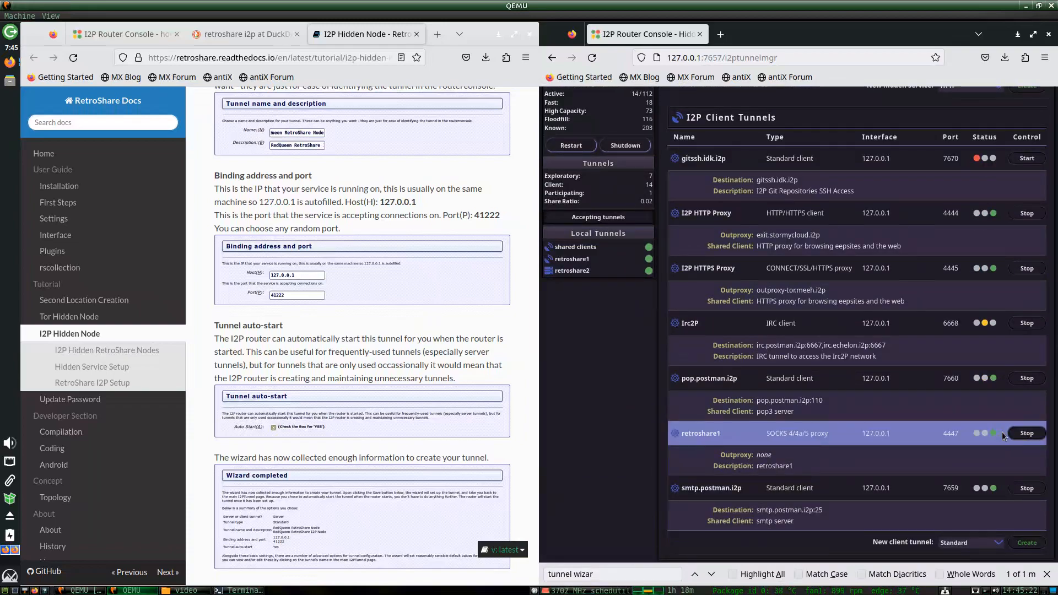
mouse_move(1056, 446)
left_mouse_down()
mouse_move(1032, 312)
mouse_move(1046, 274)
mouse_move(1057, 435)
left_mouse_up()
left_click(1028, 435)
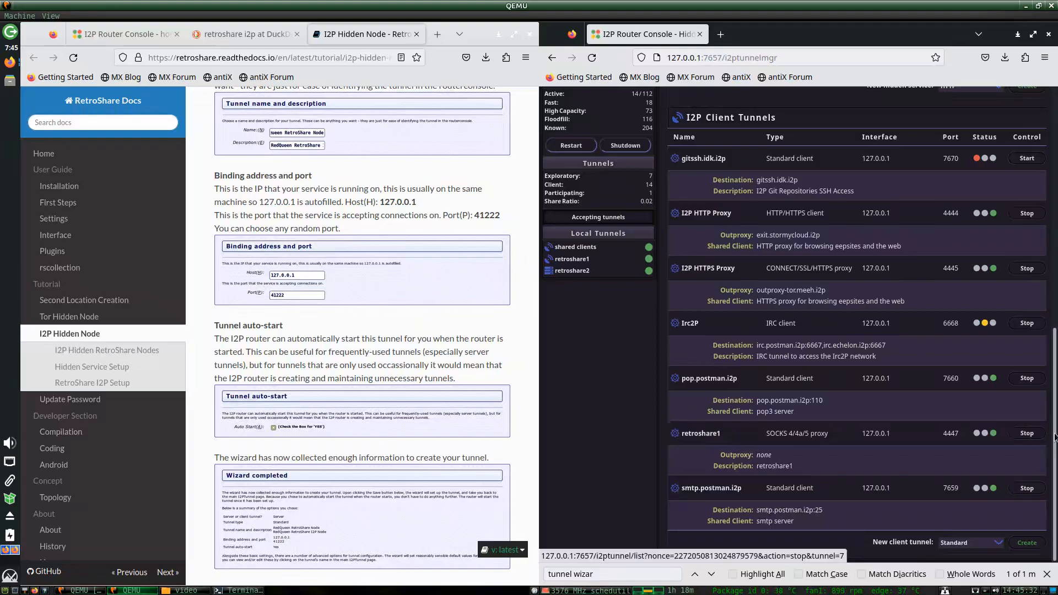
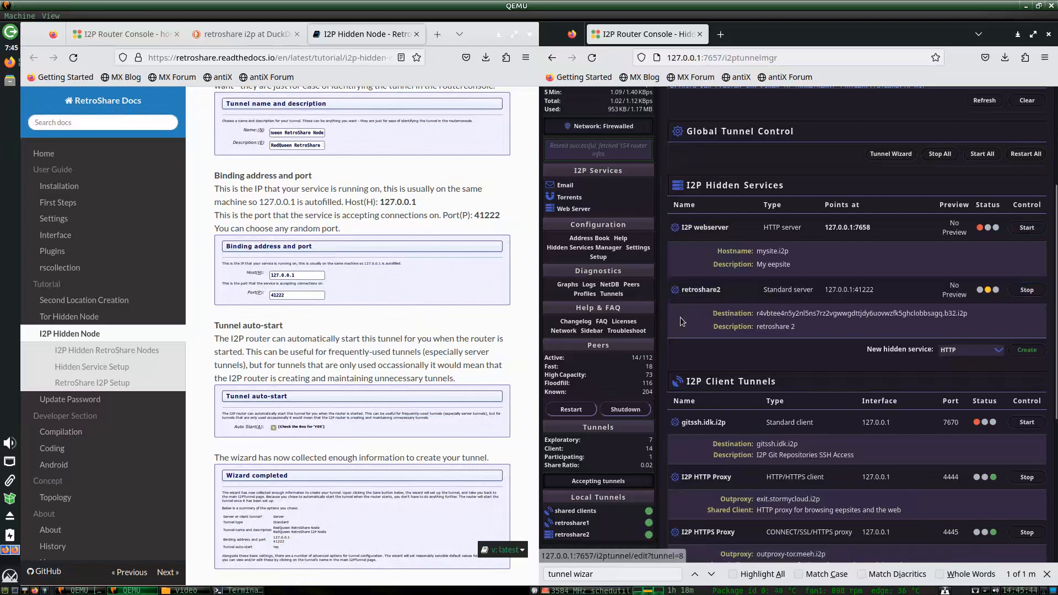
Close the extra Router Console window, maximize the docs, and scroll to RetroShare I2P Setup.
scroll(384, 390, "down", 5)
scroll(384, 390, "down", 3)
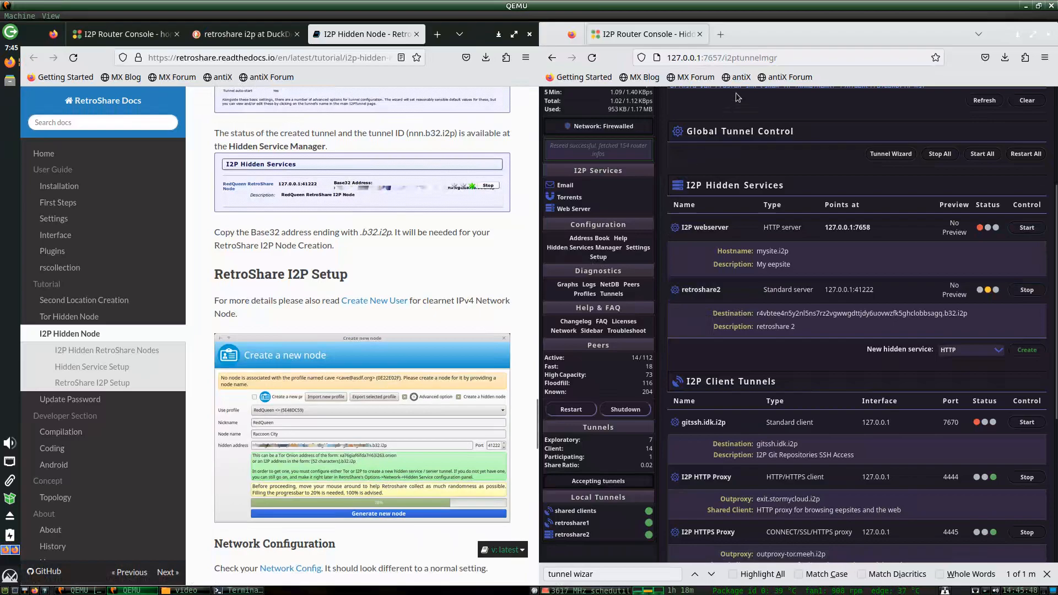
left_click(699, 34)
left_click(513, 36)
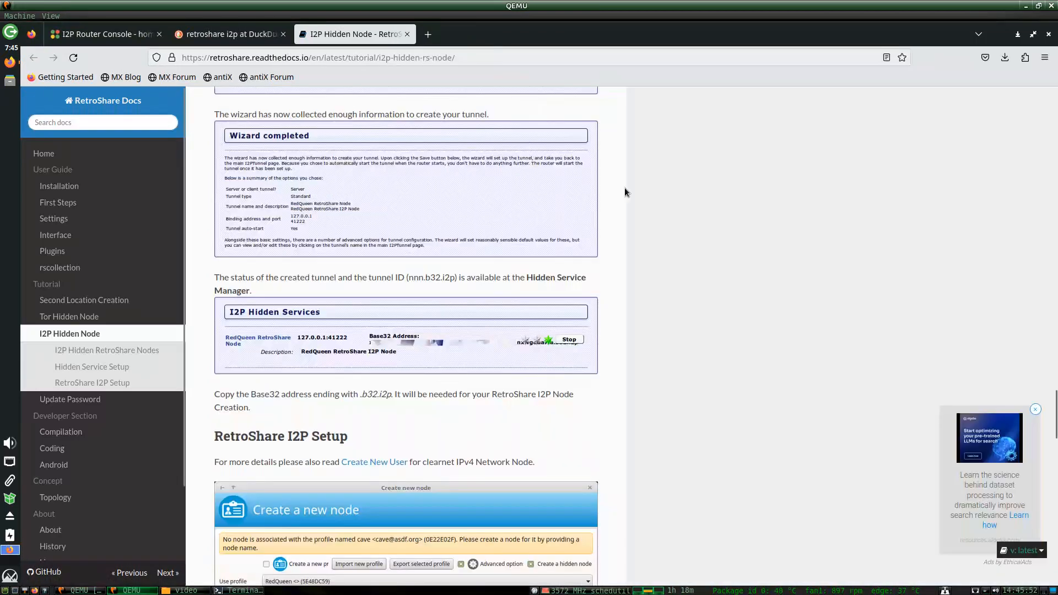
scroll(577, 266, "down", 3)
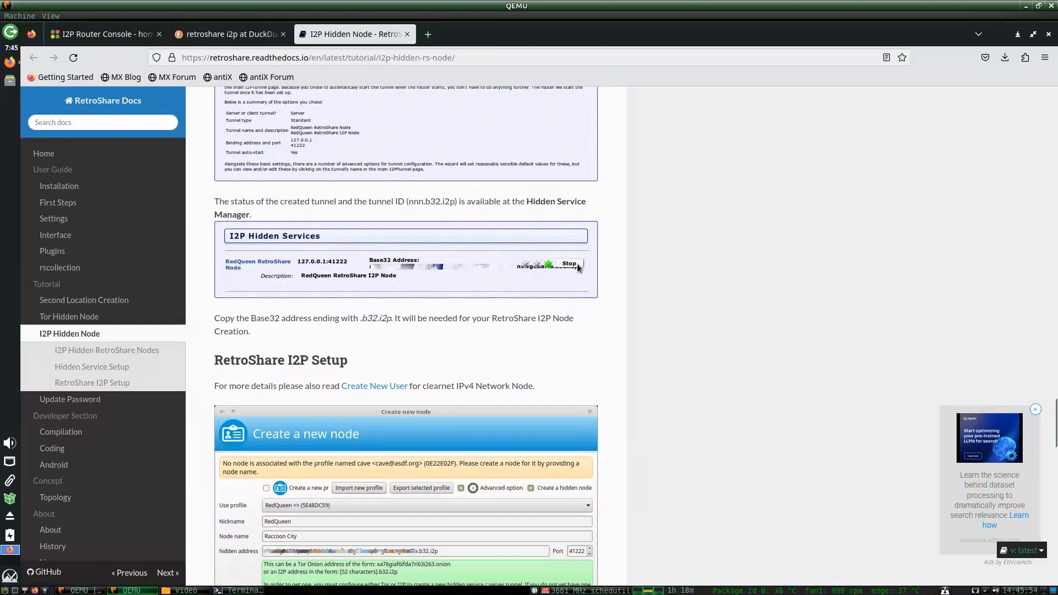
scroll(584, 267, "up", 9)
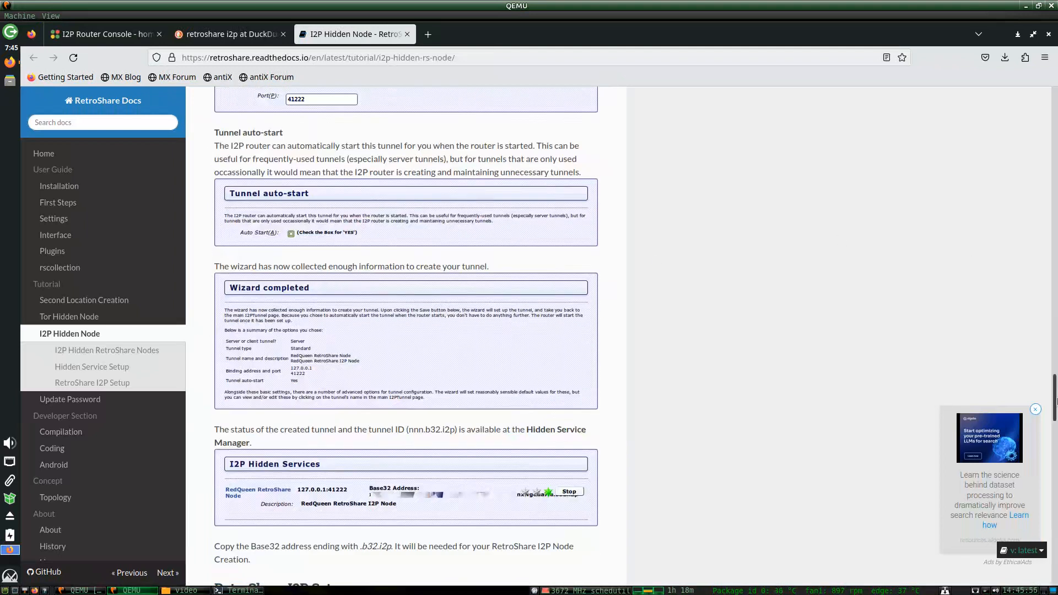
left_click_drag(1054, 396, 1054, 448)
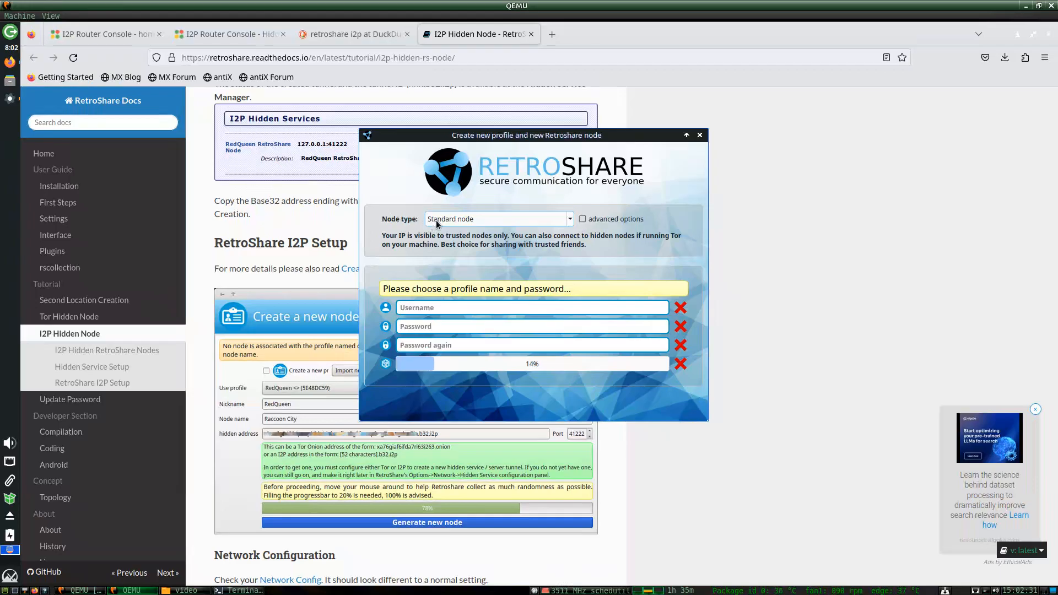
Make the profile a manually configured Tor/I2P hidden node with username personA and node name comp123456.
left_click(437, 224)
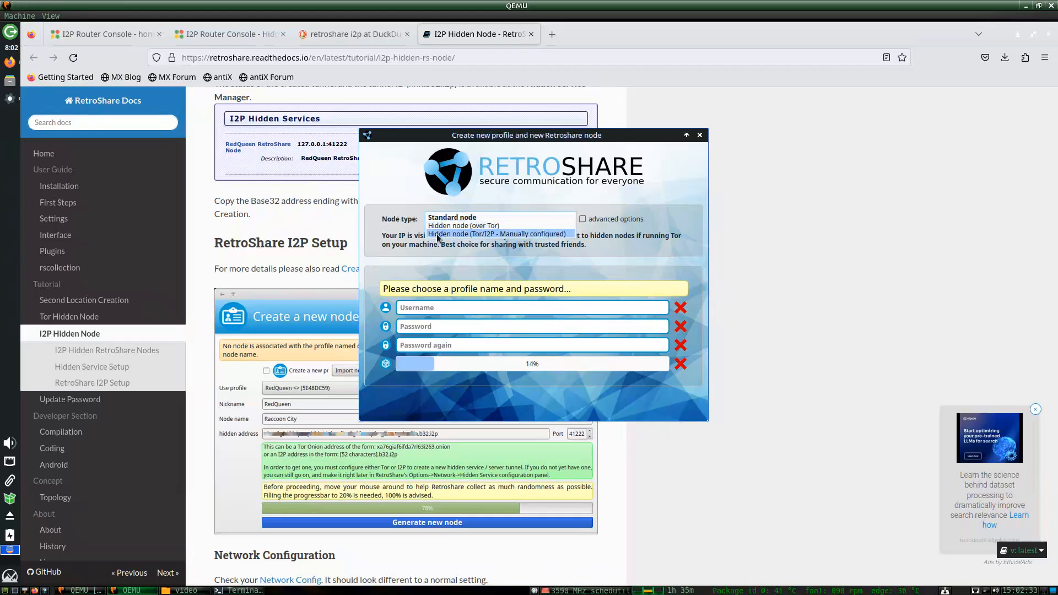
left_click(498, 237)
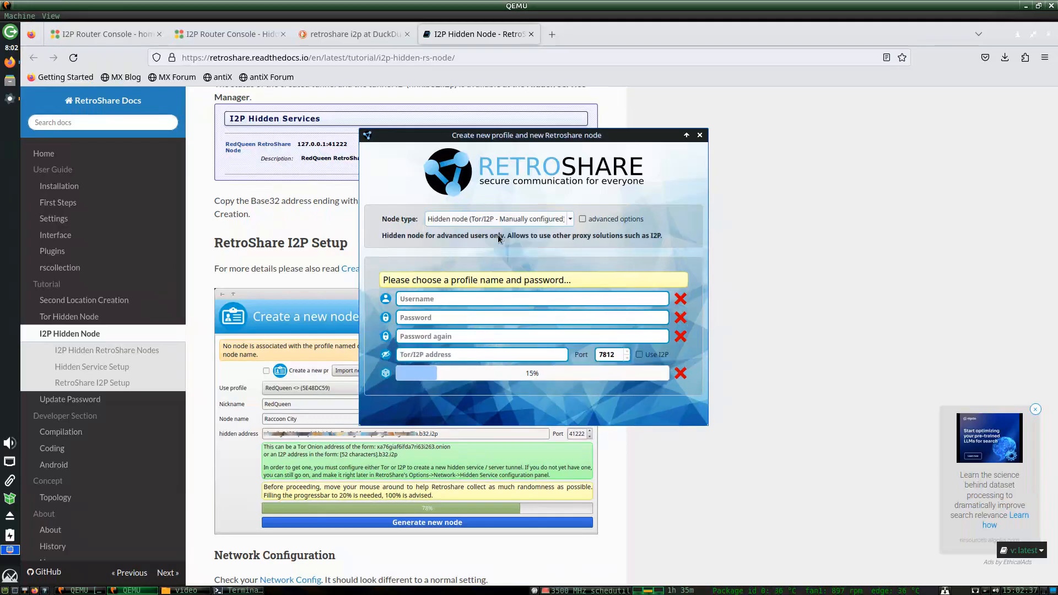
left_click(583, 220)
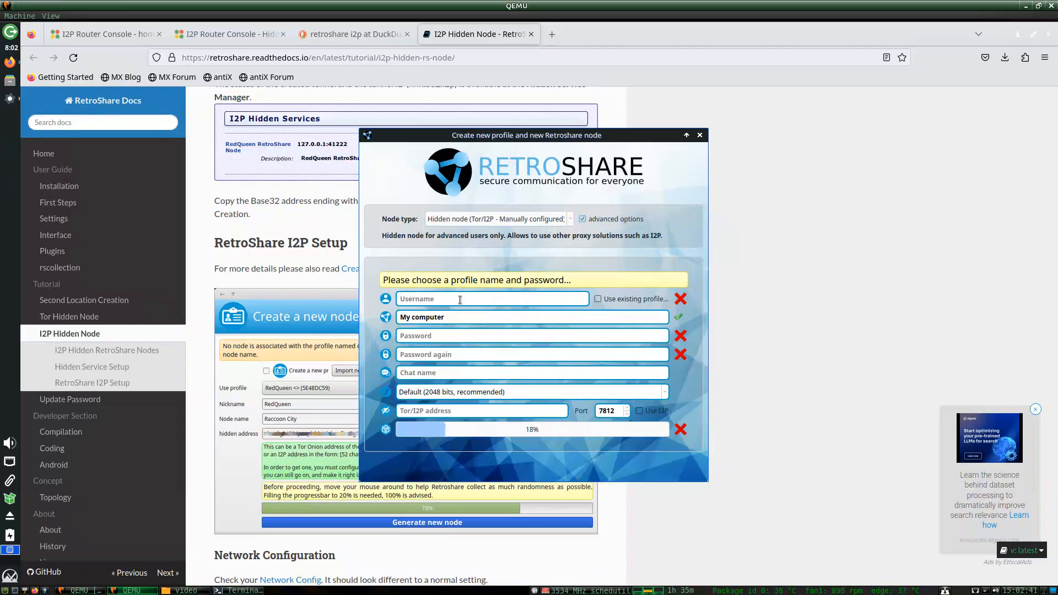
left_click(442, 299)
type("personA")
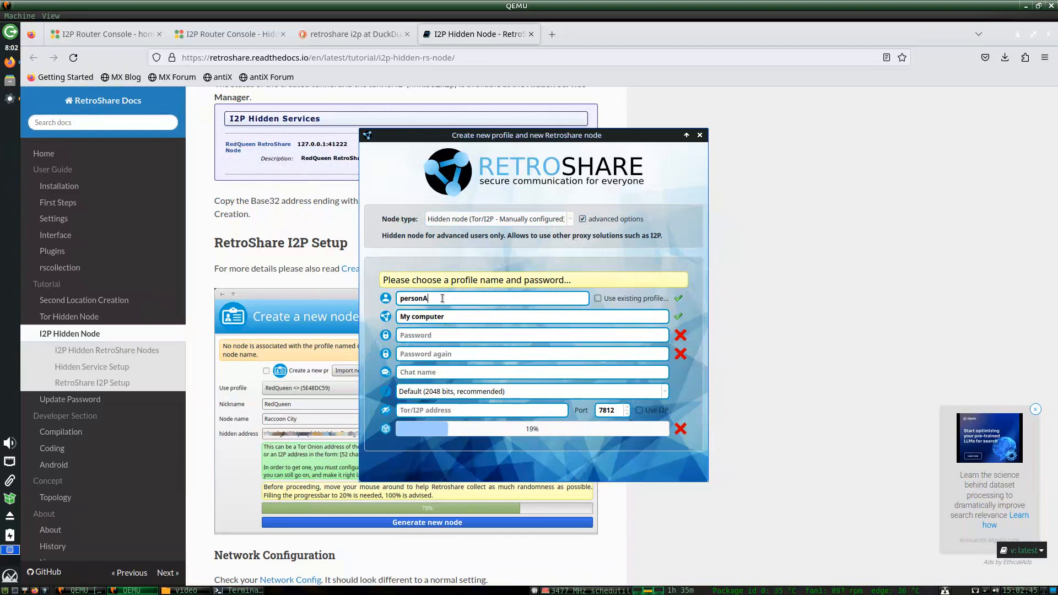
key("Tab")
type("comp123456")
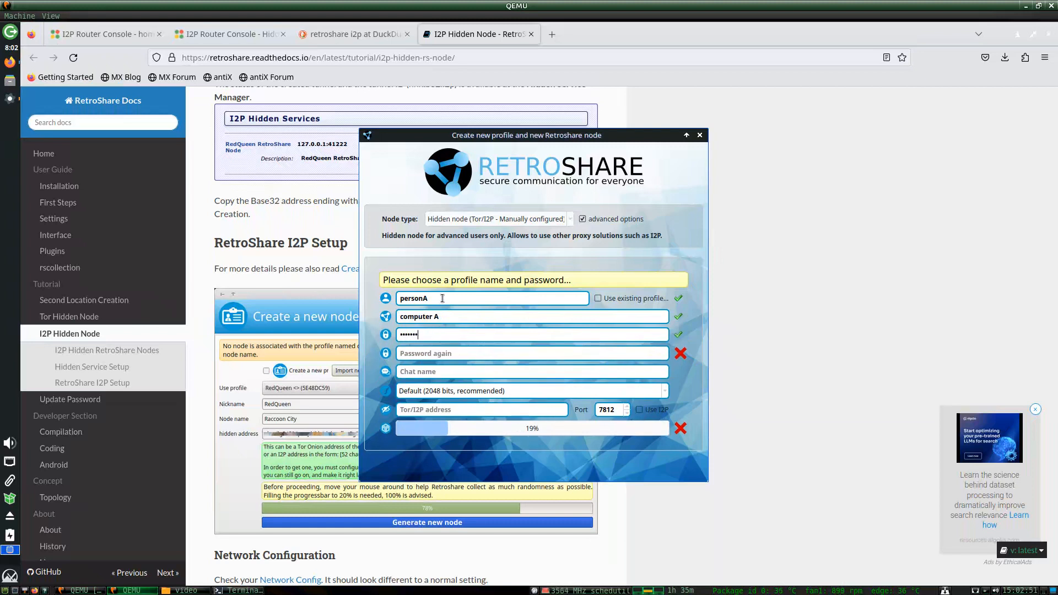
Enter the profile password, chat name personA, and choose the Very high (4096 bits) key.
key("Tab")
type("1234567")
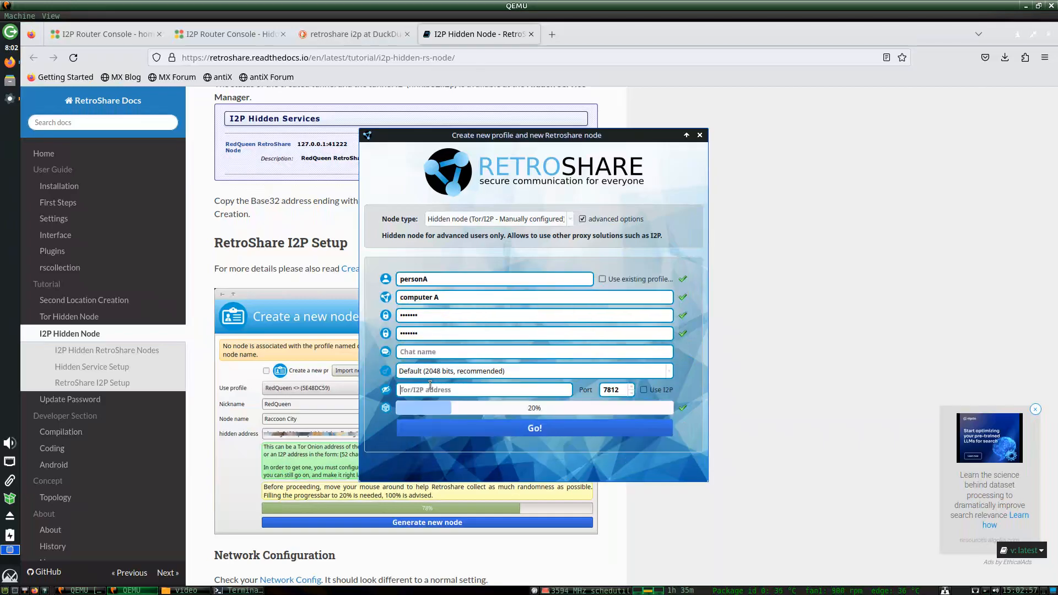
left_click(429, 352)
type("personA")
left_click(463, 370)
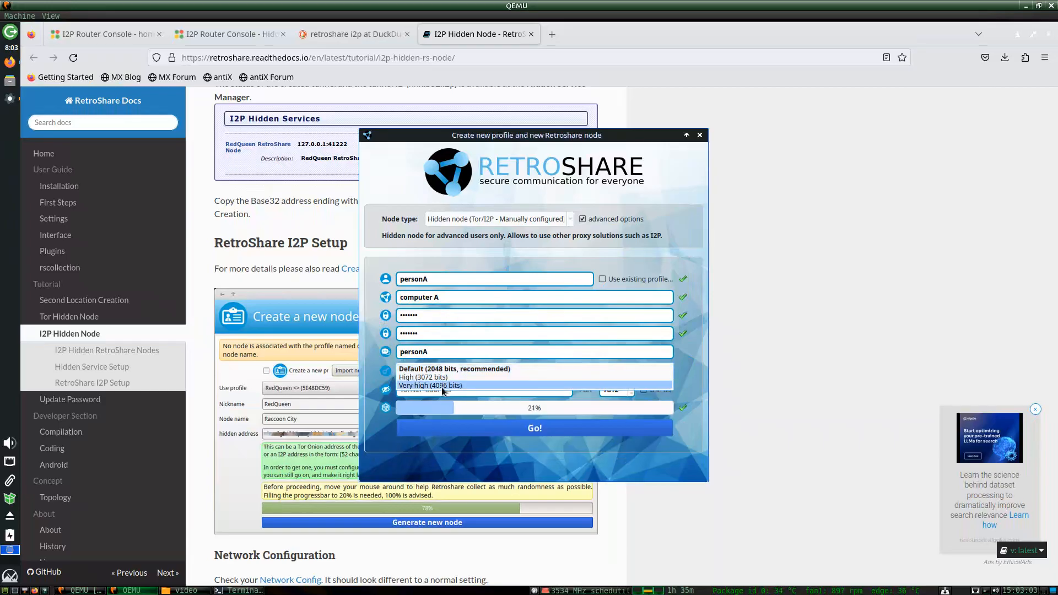
left_click(442, 388)
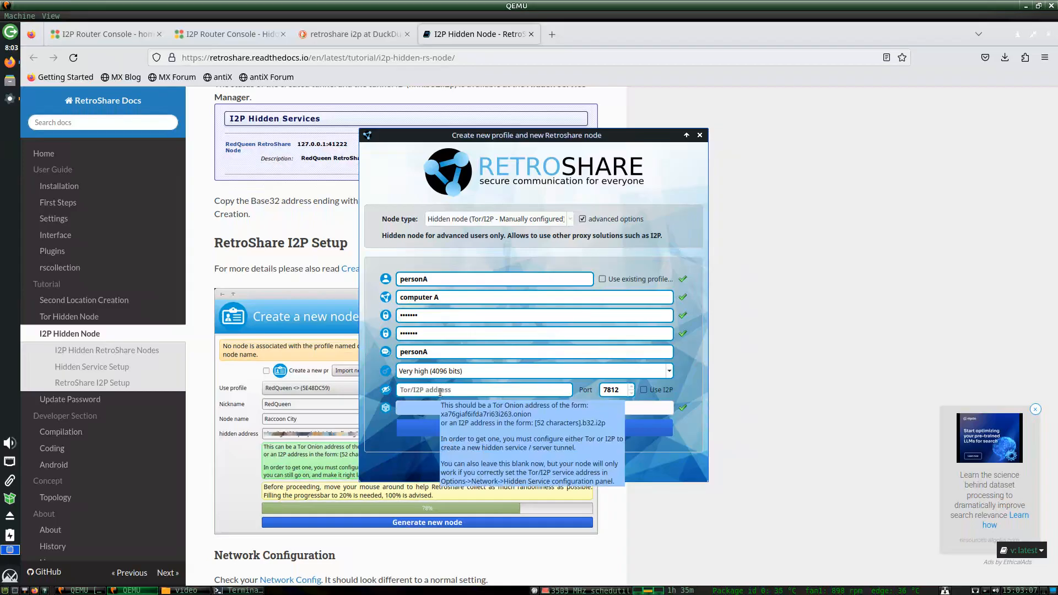
left_click(440, 391)
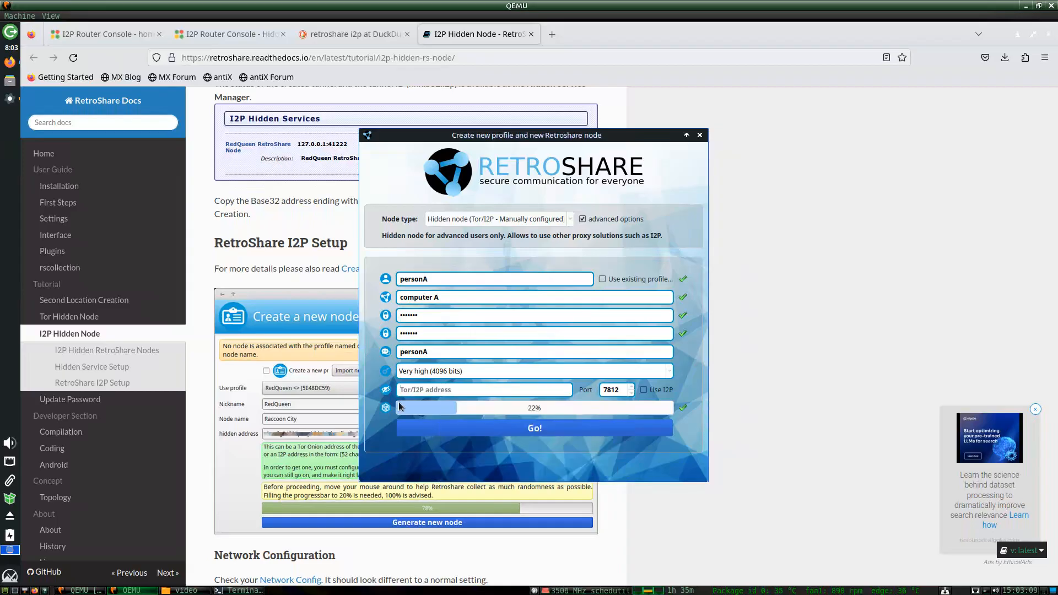
left_click(132, 37)
Open the Hidden Services Manager in a new tab and copy retroshare2's .b32.i2p destination.
left_click(282, 33)
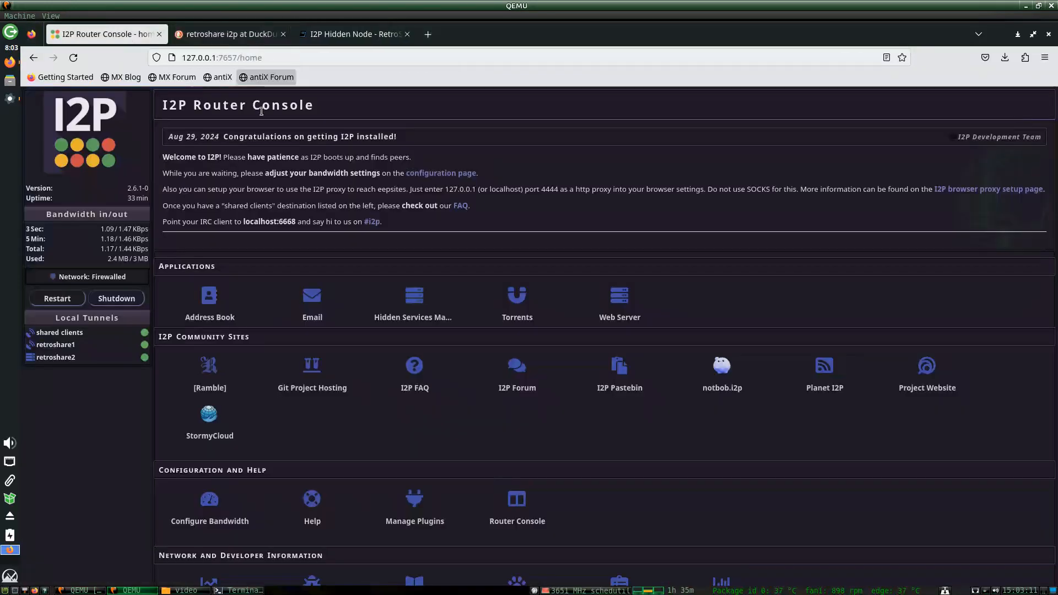
right_click(418, 317)
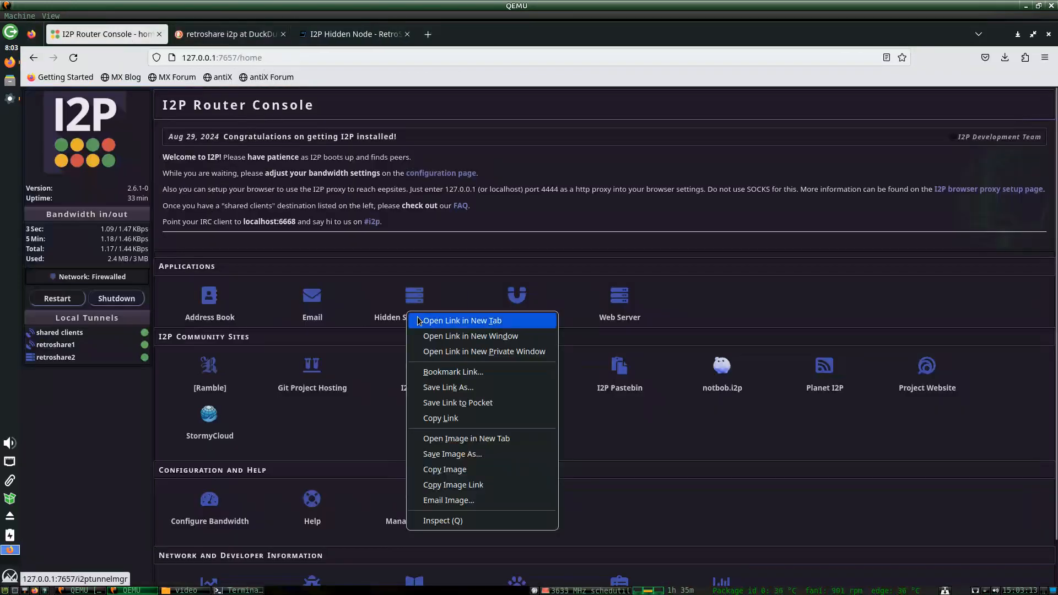
left_click(462, 321)
left_click(240, 38)
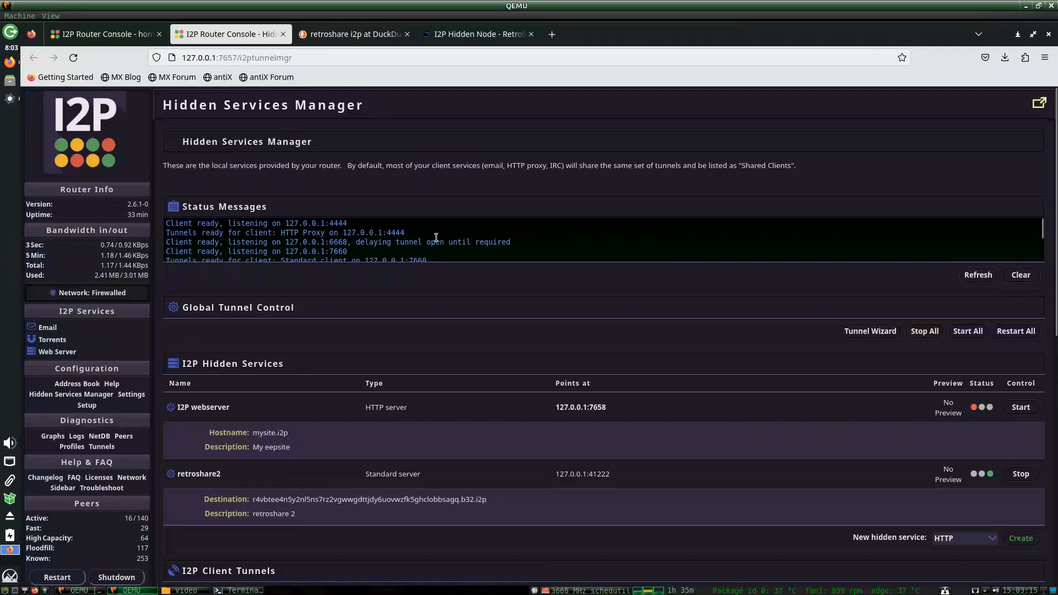
scroll(436, 237, "down", 5)
scroll(402, 318, "up", 1)
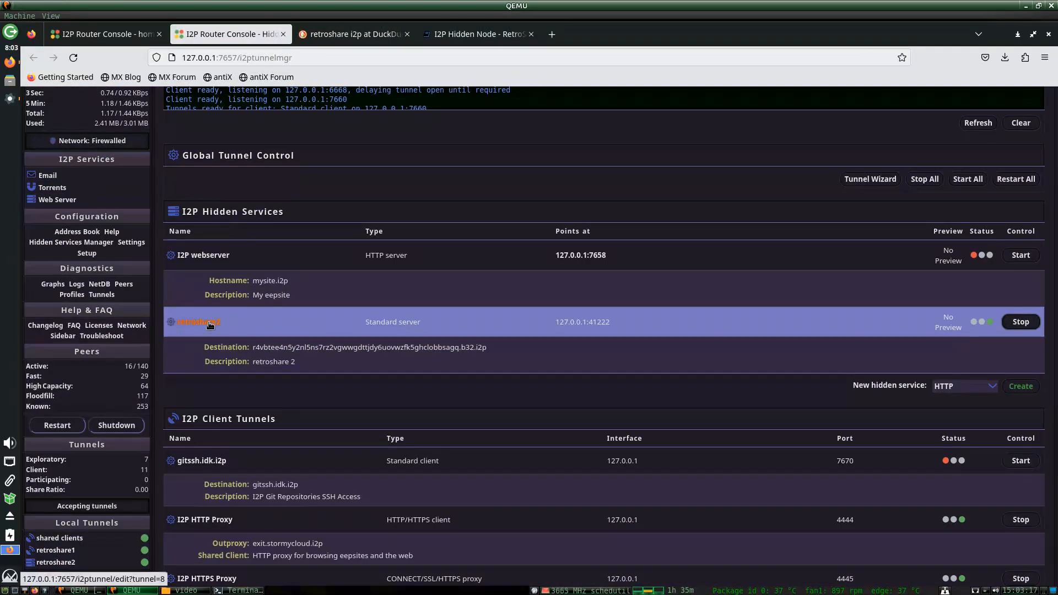
right_click(264, 348)
left_click(281, 357)
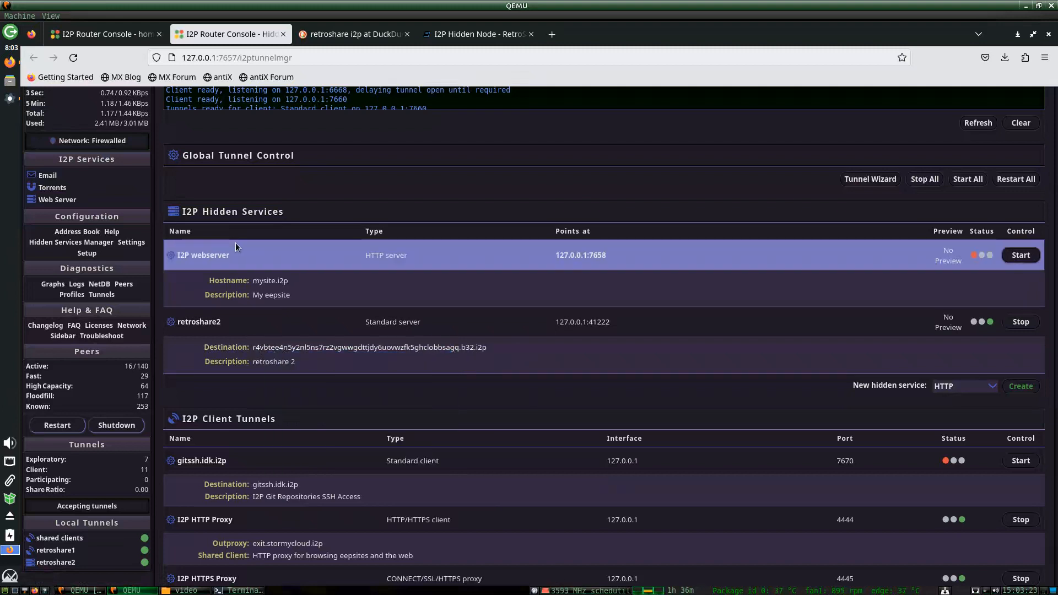
key("alt+Tab")
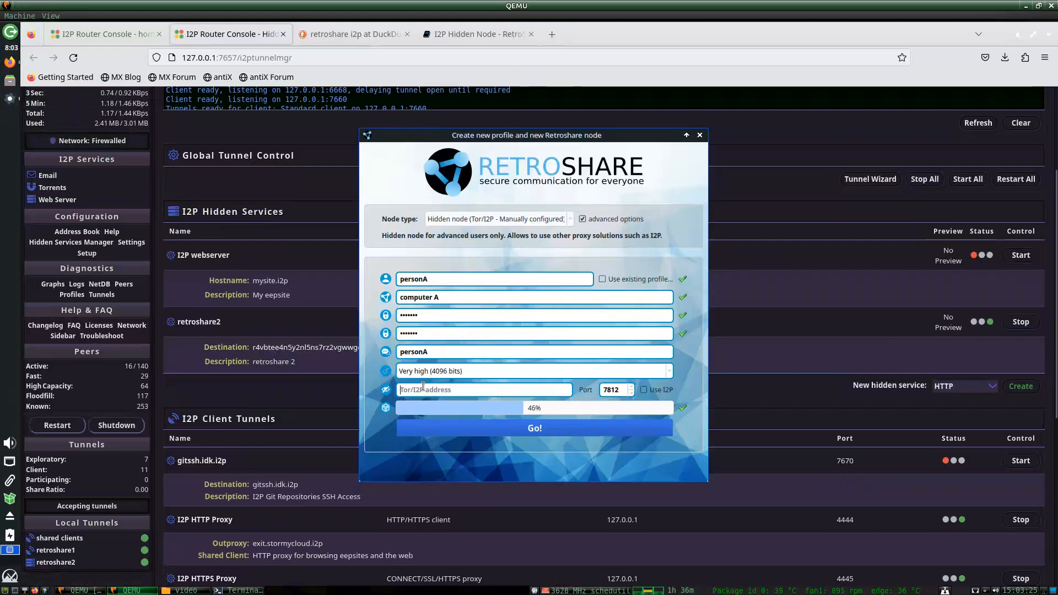
Paste the retroshare2 .b32.i2p destination into the Tor/I2P address field.
left_click(421, 388)
key("ctrl+v")
key("Home")
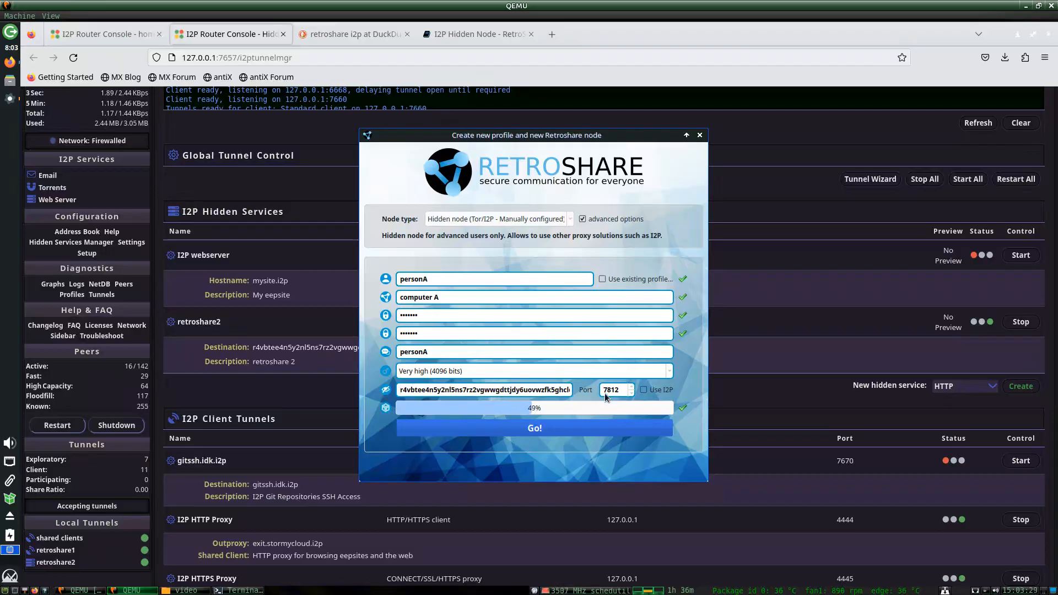
left_click(105, 34)
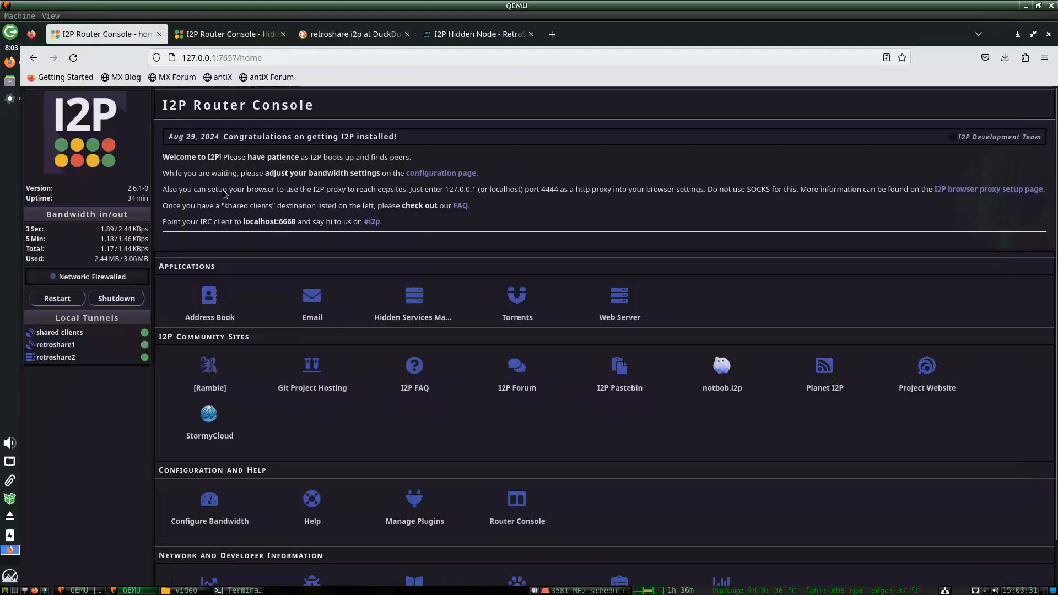
left_click(466, 35)
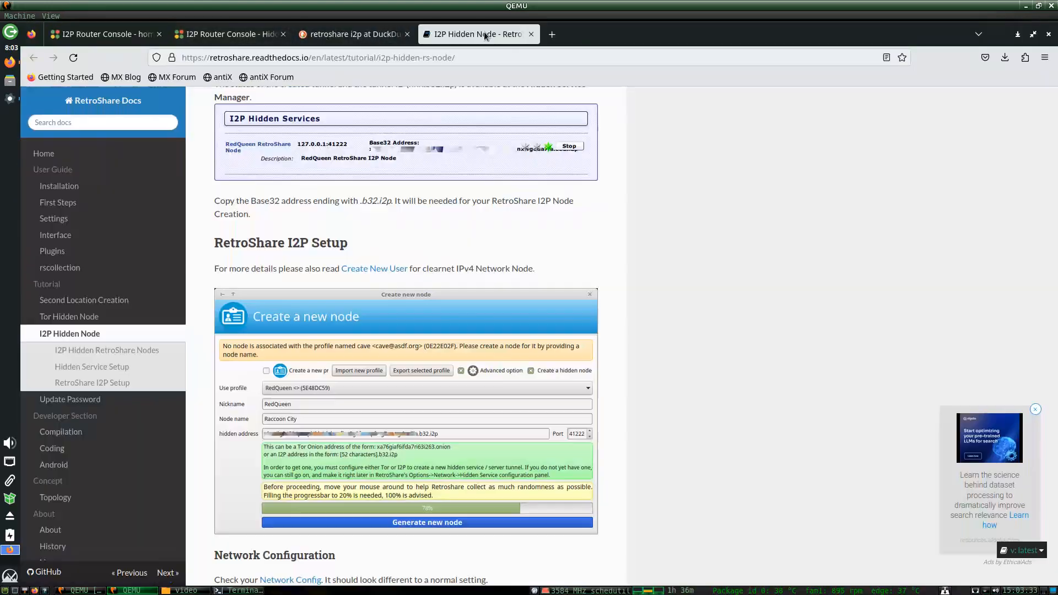
scroll(627, 381, "down", 2)
scroll(627, 383, "down", 1)
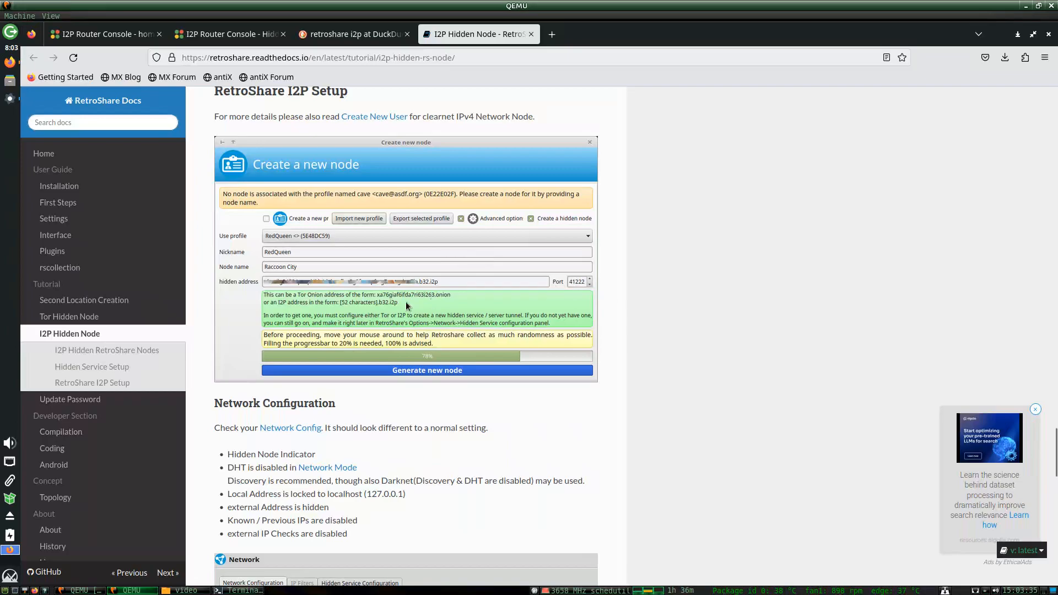
left_click(10, 99)
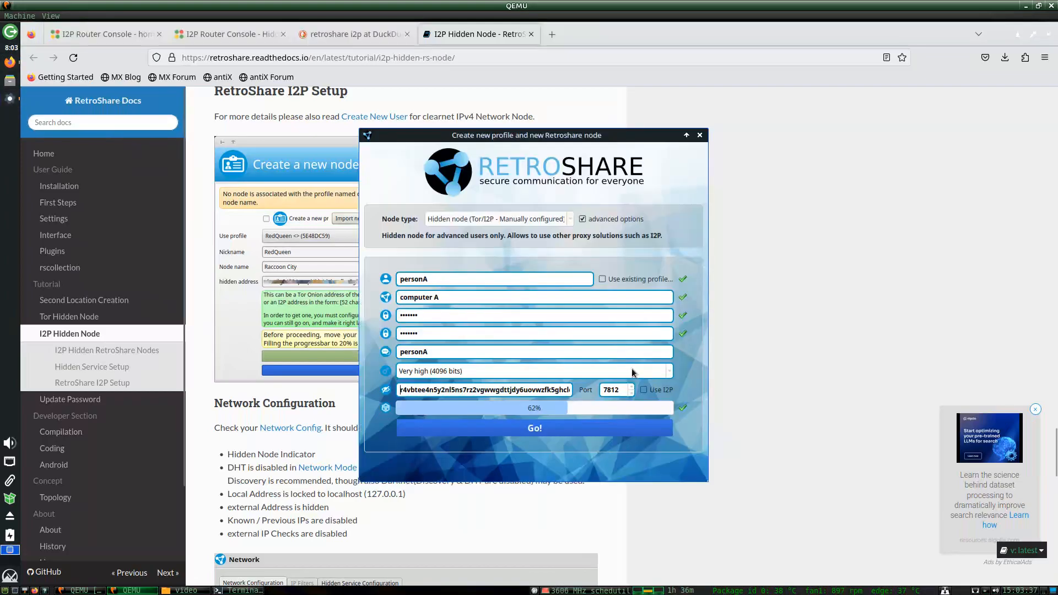
Set the hidden node's port to 41222 and create the node with Go!
left_click_drag(623, 392, 554, 388)
type("5")
key("BackSpace")
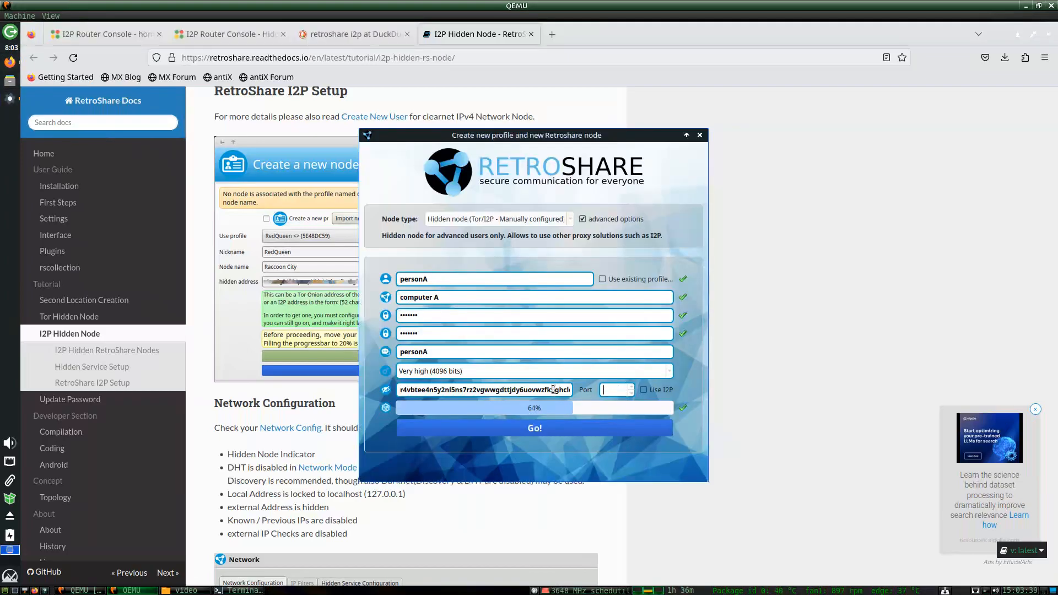
type("41222")
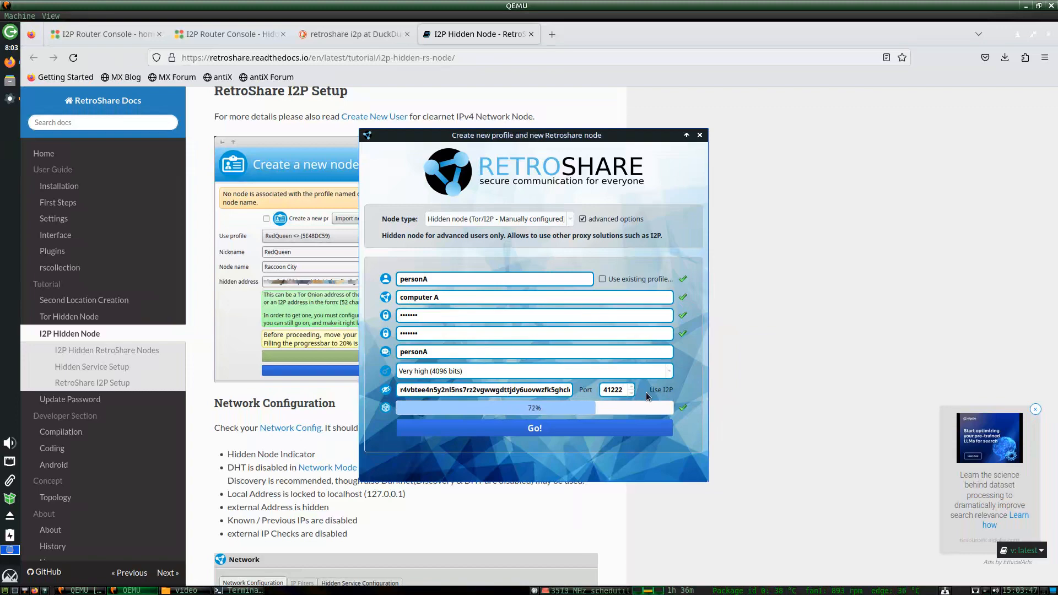
left_click(467, 427)
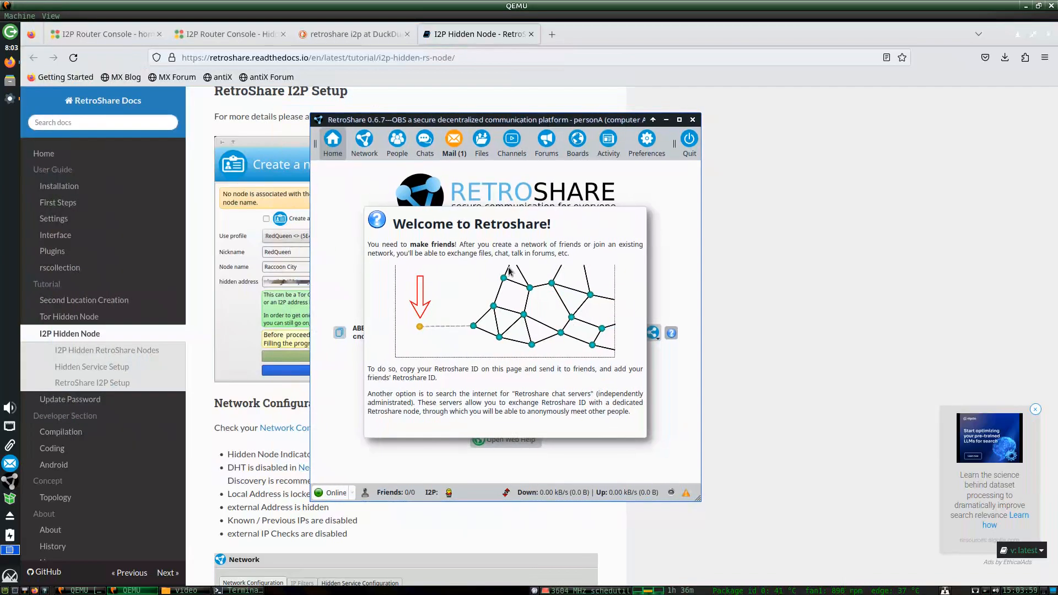
Close the Welcome to Retroshare popup and check that the I2P proxy status is OK.
left_click(452, 409)
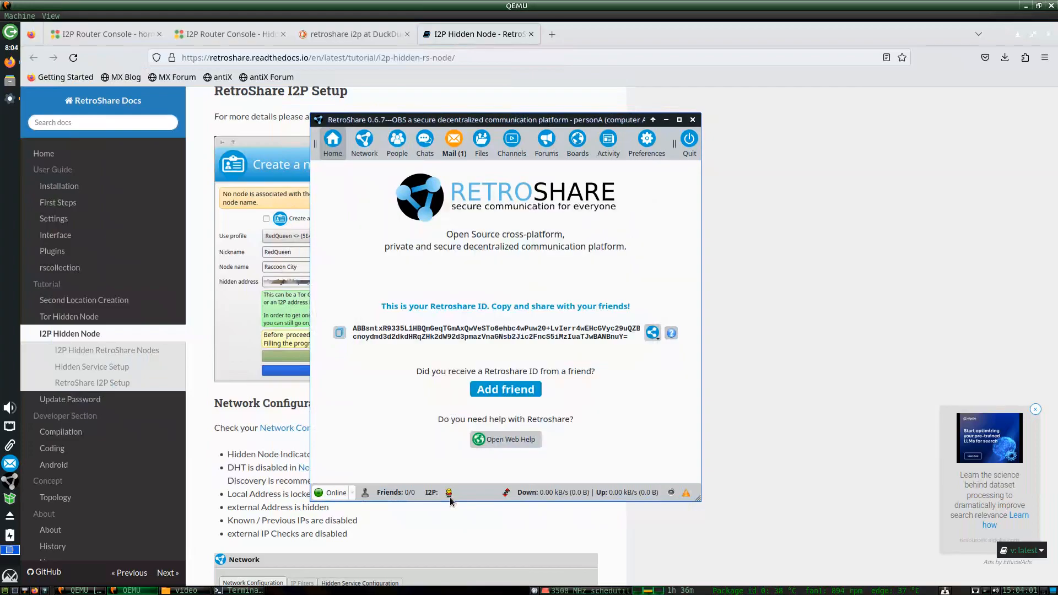
mouse_move(450, 499)
Open RetroShare's Network preferences, widen the window, and inspect the local port setting.
left_click(647, 143)
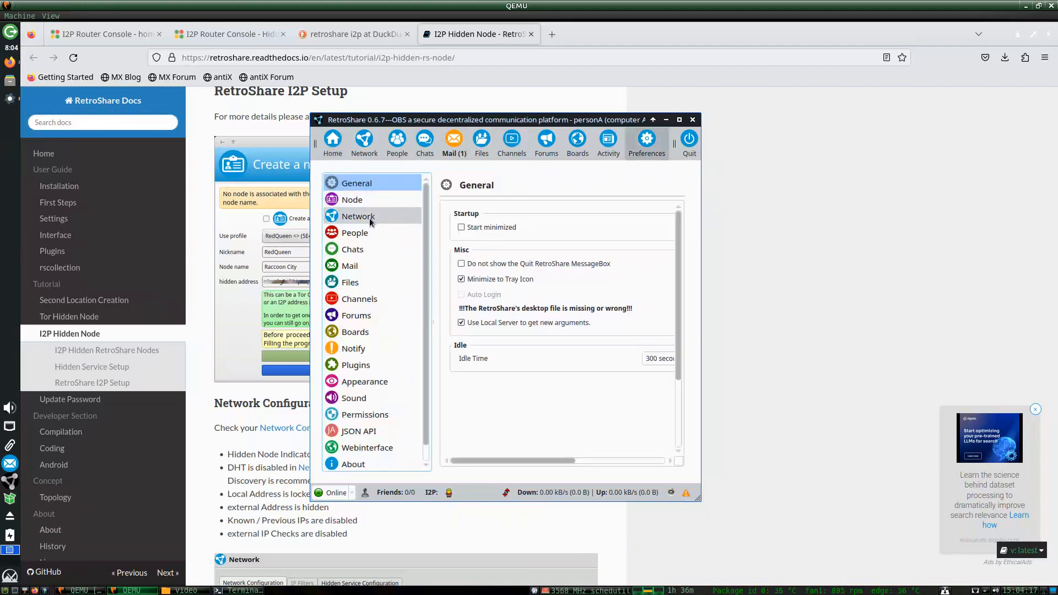
left_click(370, 221)
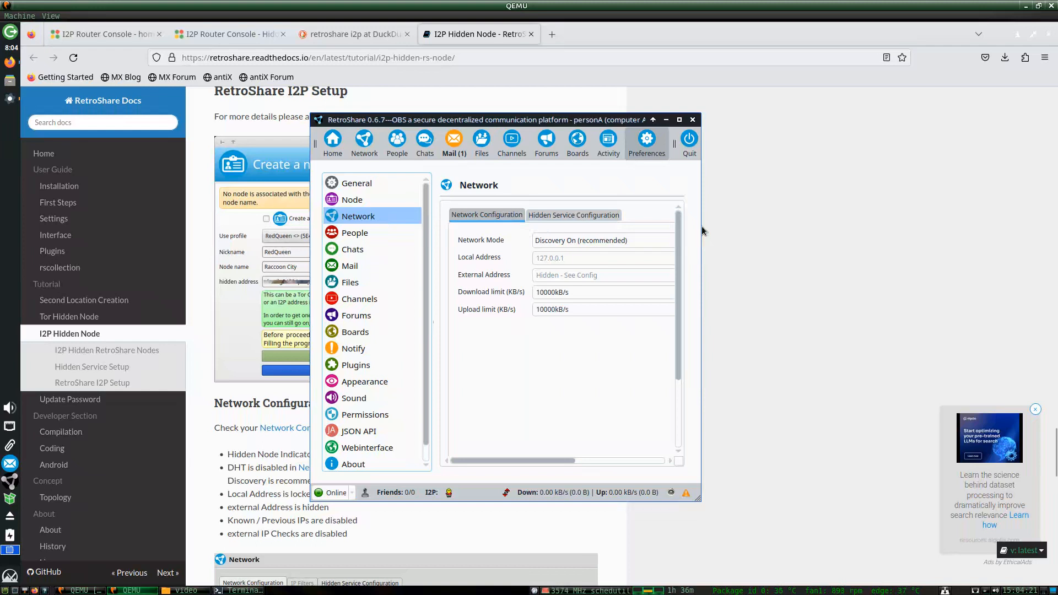
left_click_drag(703, 230, 950, 234)
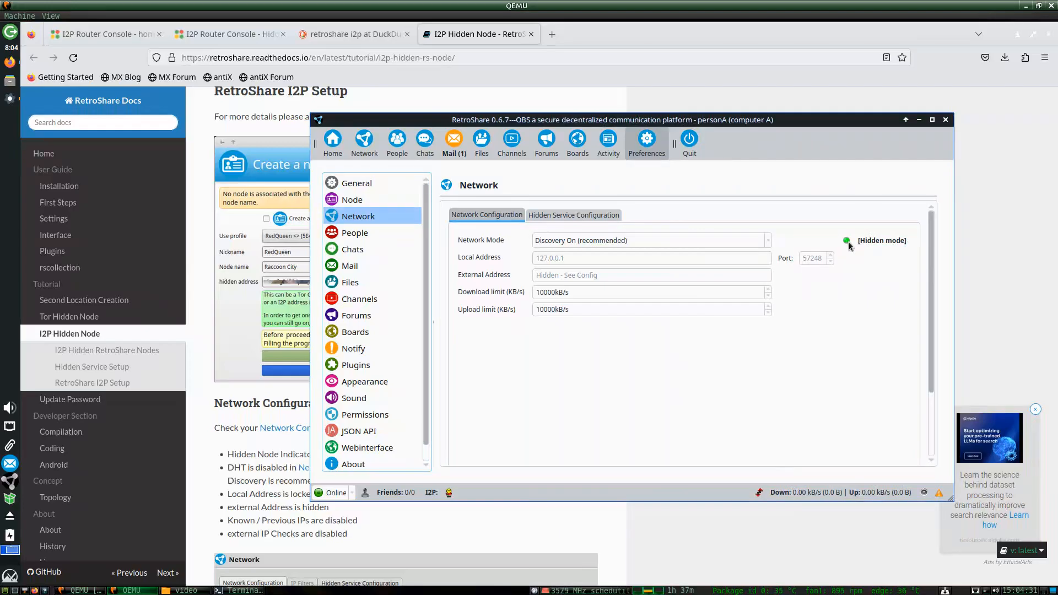
left_click(808, 259)
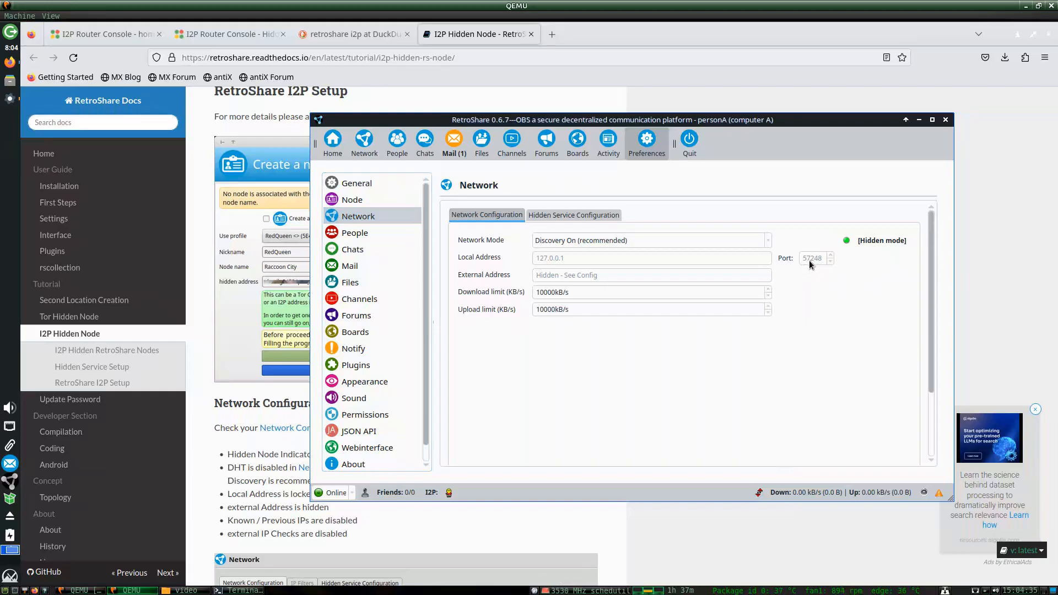
mouse_move(819, 260)
Check the I2P outgoing proxy on port 4447 under Hidden Service Configuration, then return to the docs.
left_click(554, 215)
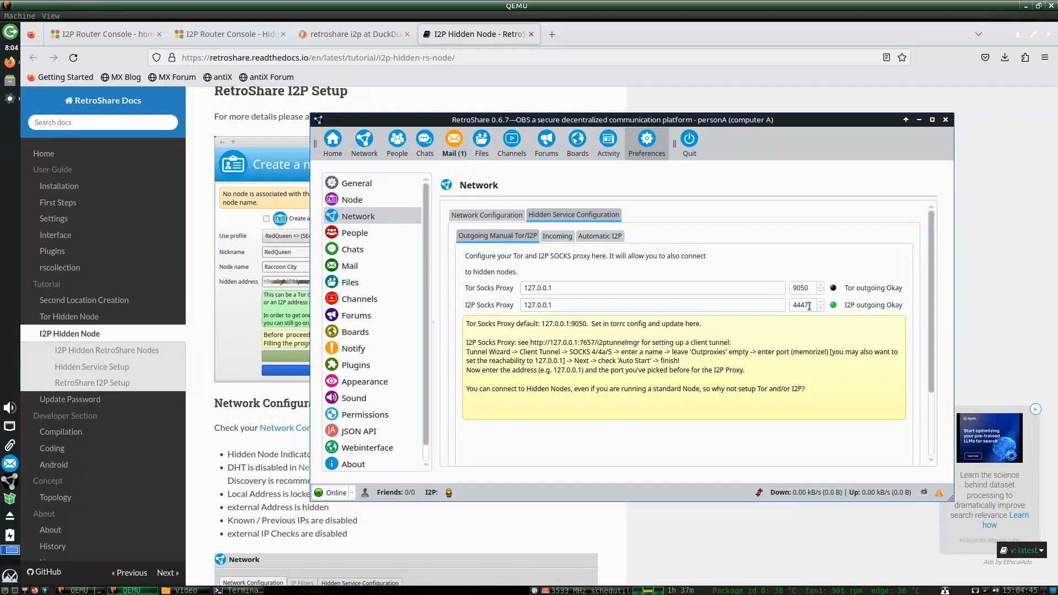
mouse_move(806, 306)
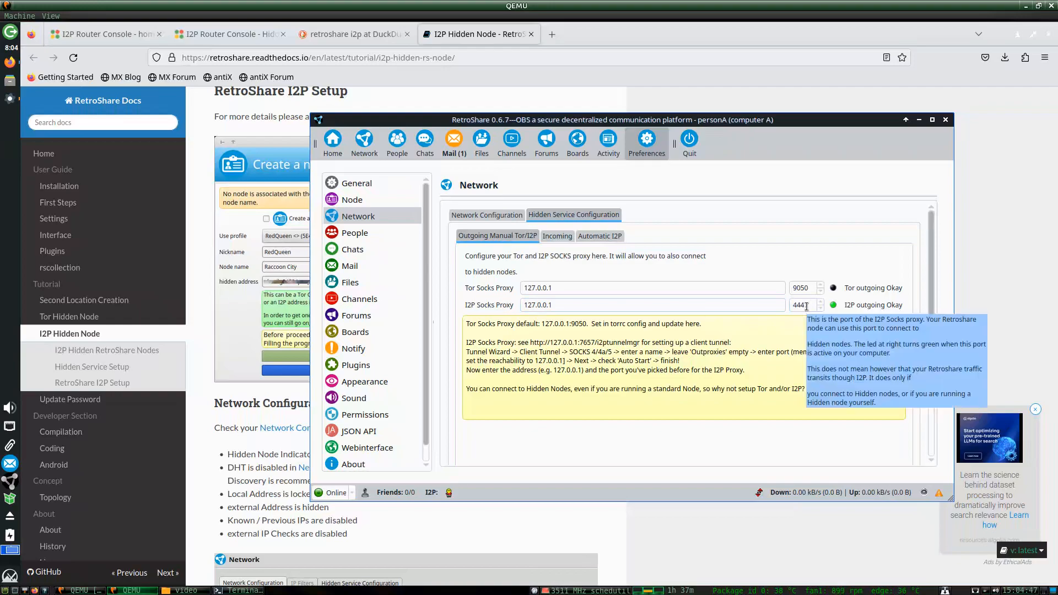
left_click(511, 216)
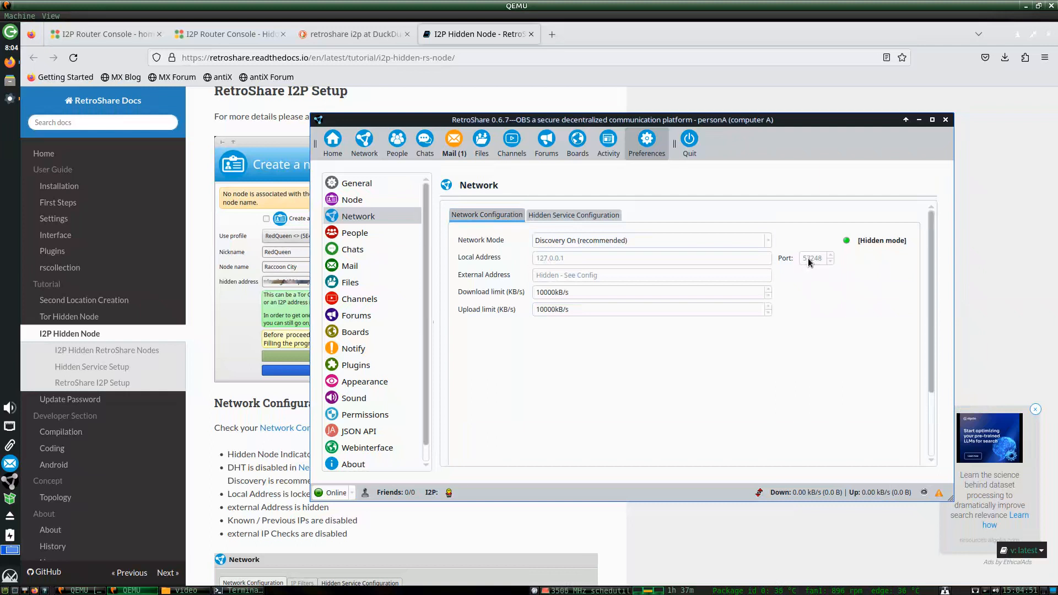
left_click(217, 334)
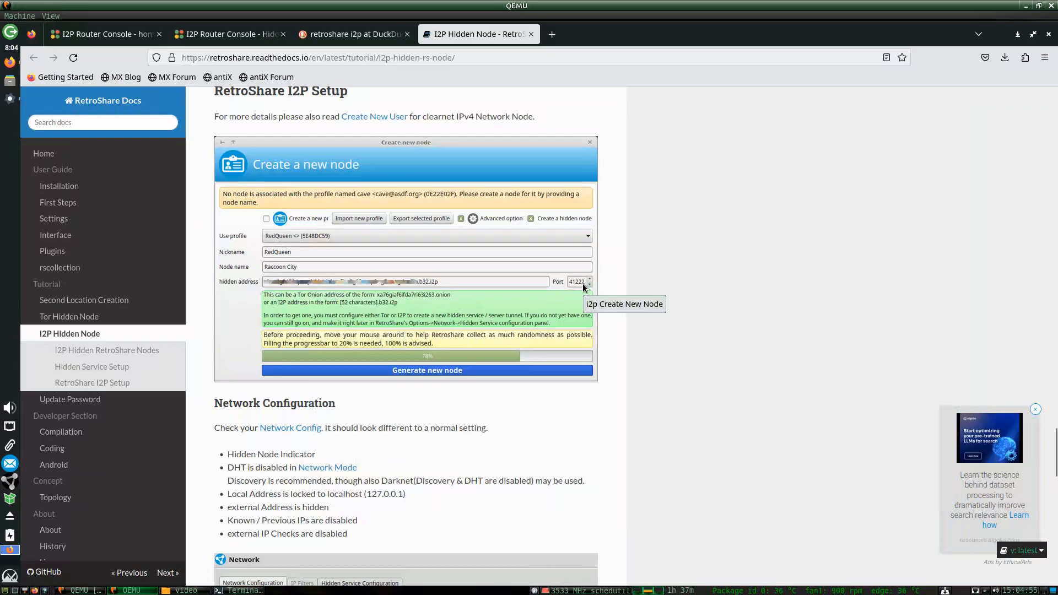
Compare the docs' Network Configuration screenshot against RetroShare's network preferences.
scroll(583, 285, "down", 5)
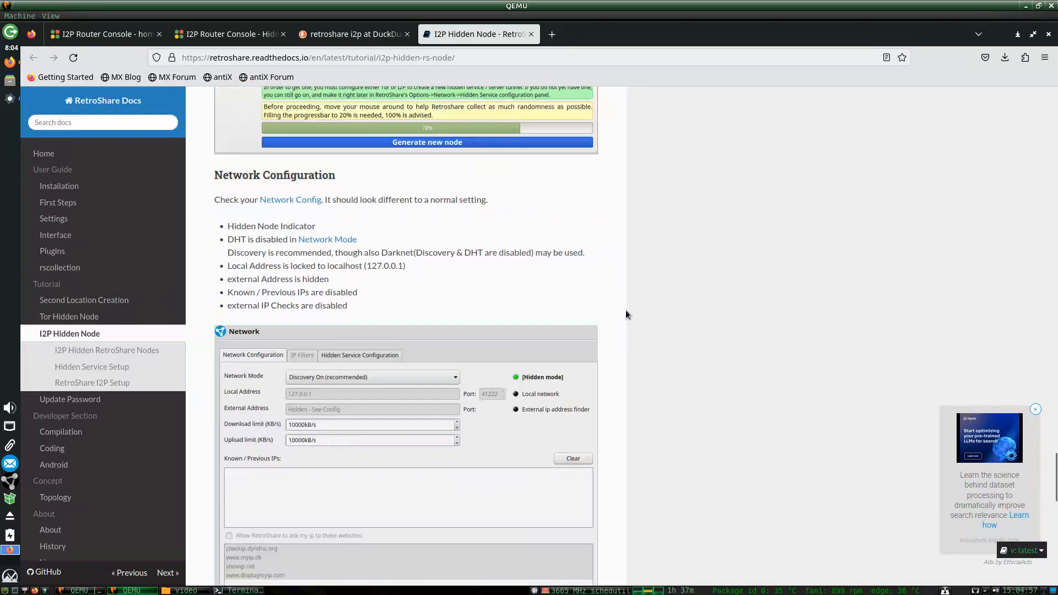
scroll(626, 314, "down", 5)
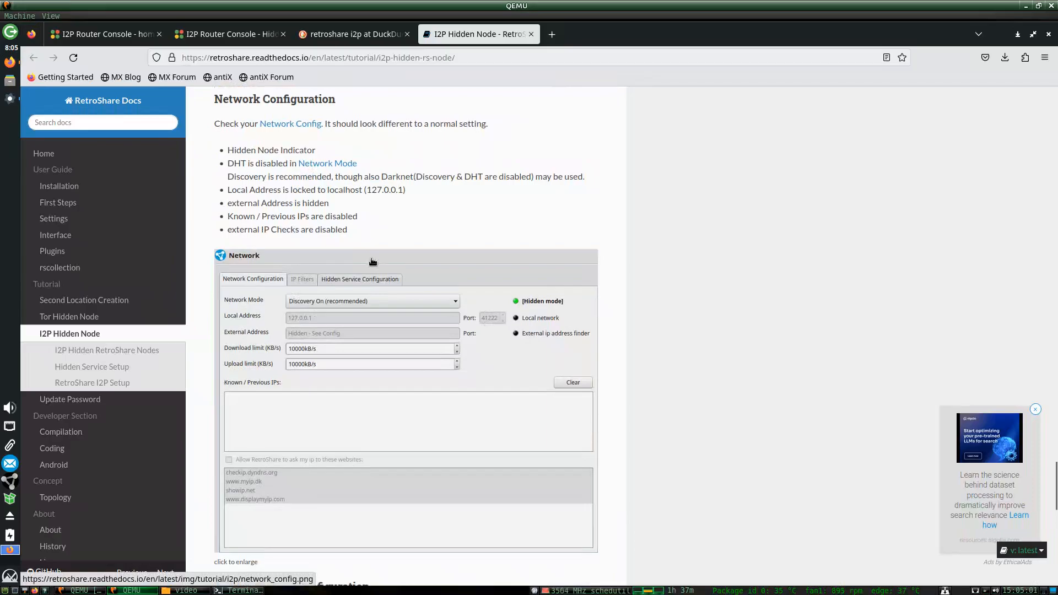
left_click(12, 100)
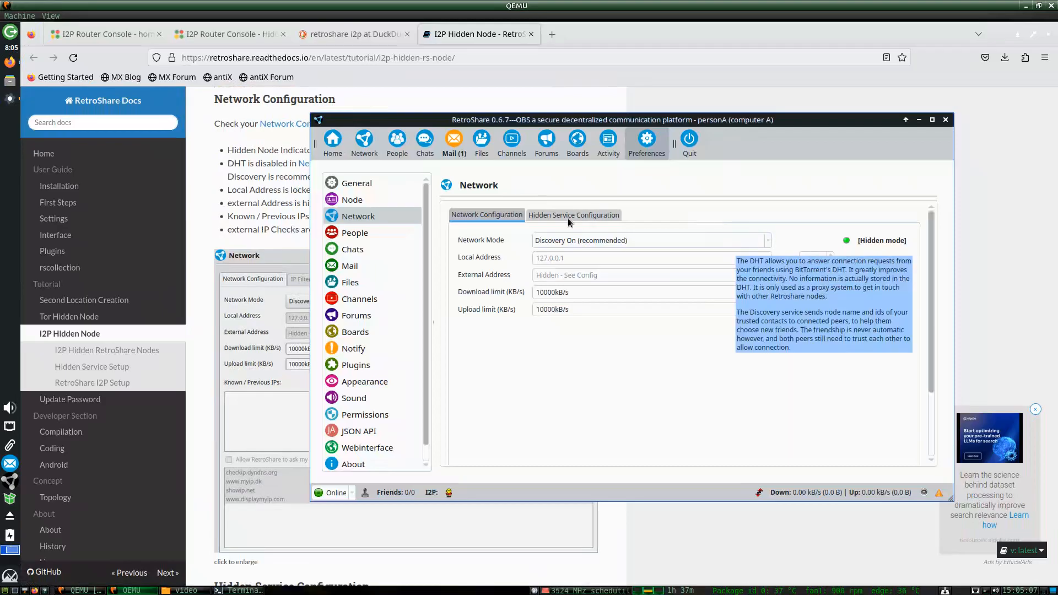
left_click(273, 183)
scroll(338, 266, "up", 4)
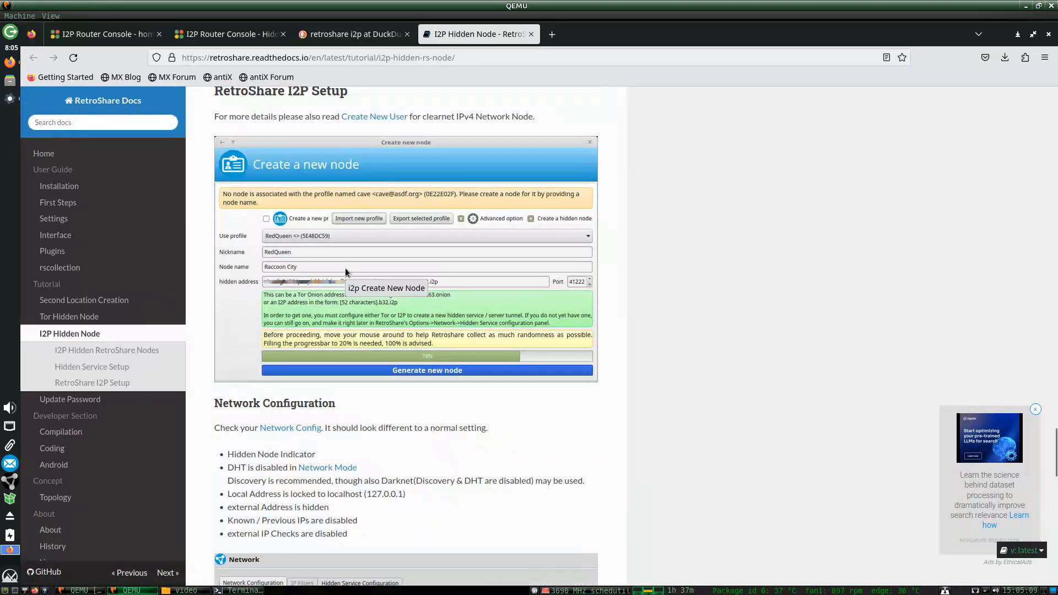
scroll(345, 267, "up", 3)
scroll(345, 268, "down", 4)
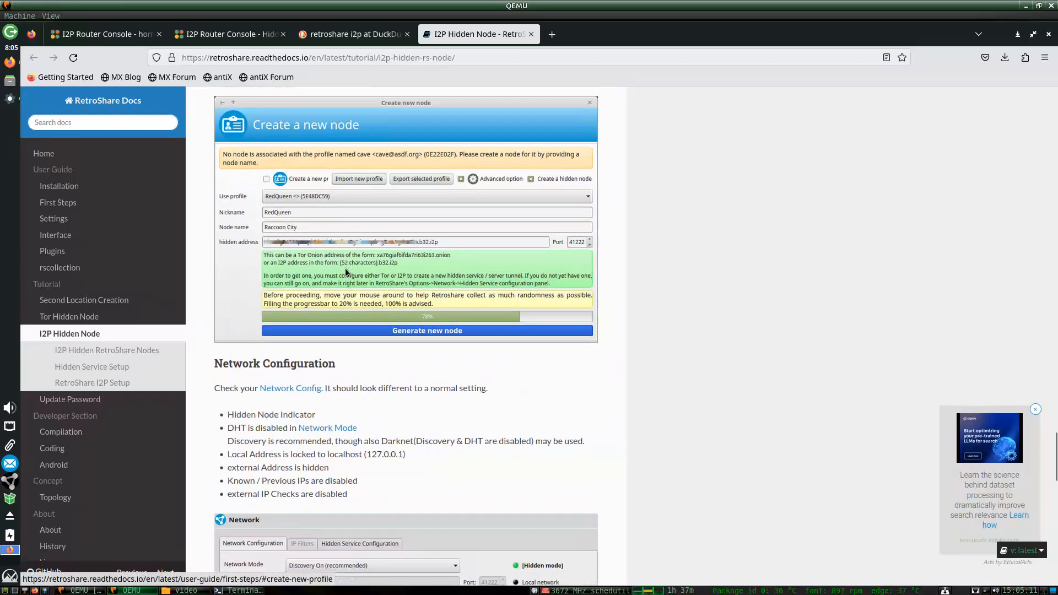
scroll(345, 268, "down", 5)
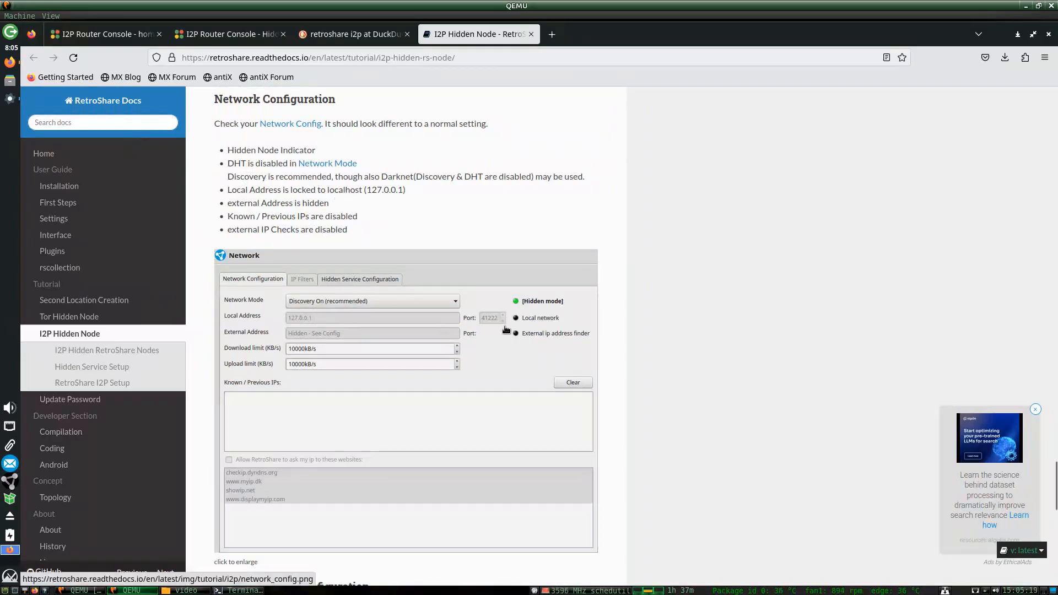
left_click(9, 98)
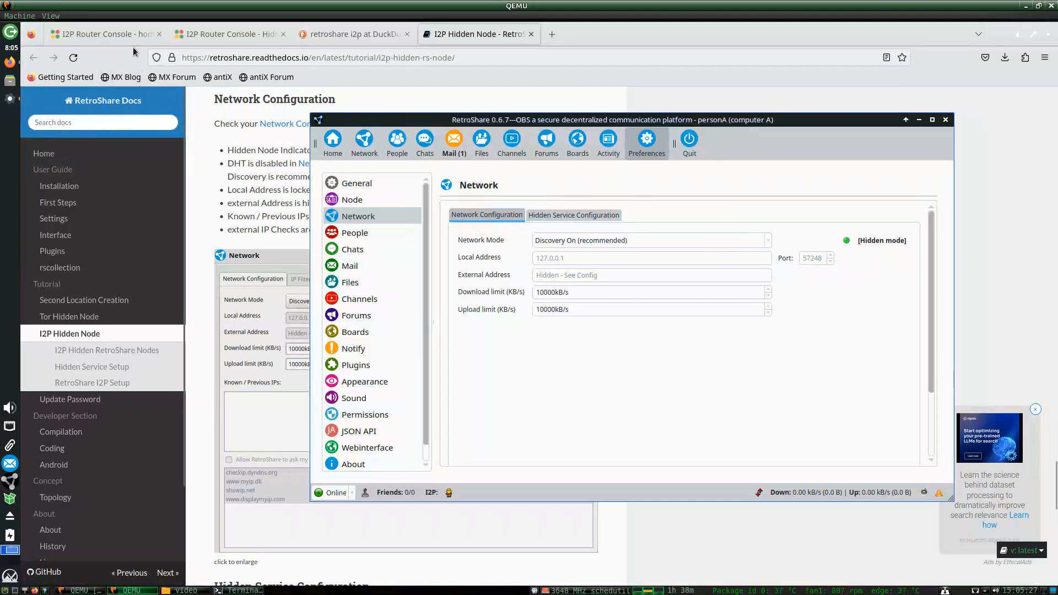
left_click(105, 34)
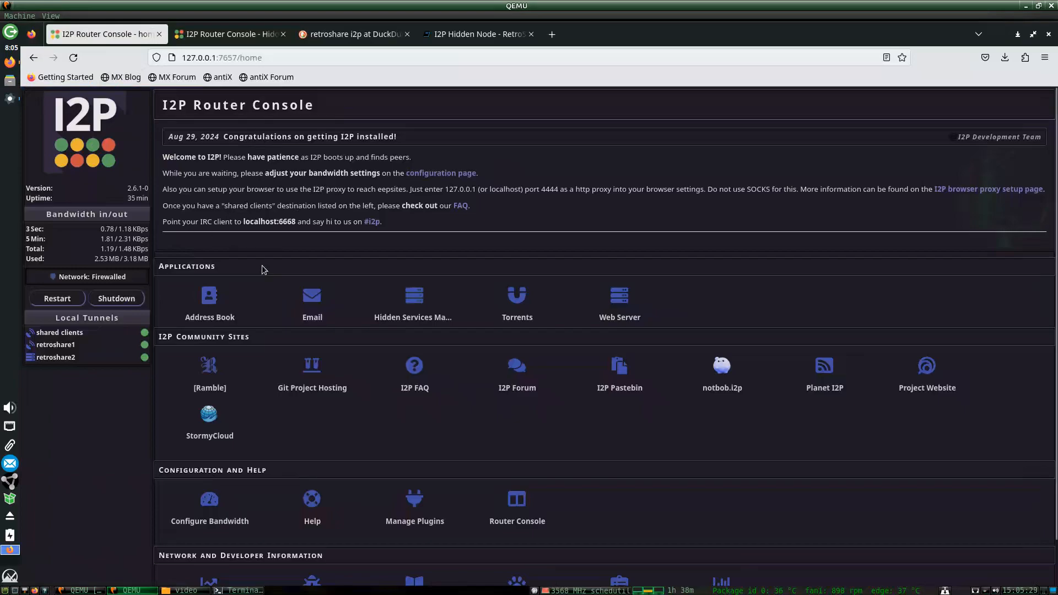
Open the Hidden Services Manager and review its tunnel list against RetroShare's network settings.
left_click(414, 300)
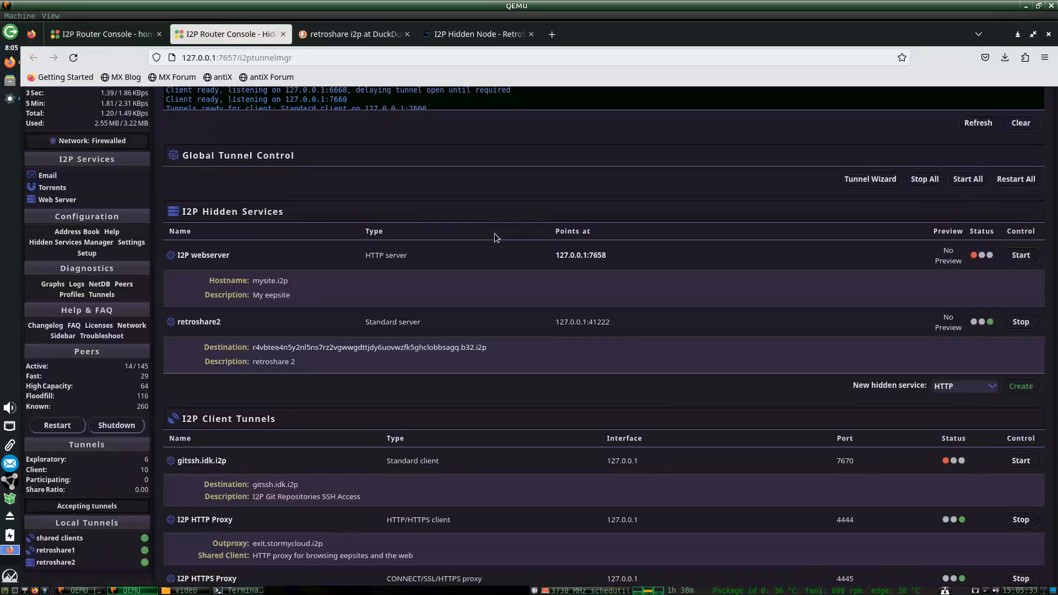
scroll(438, 253, "down", 5)
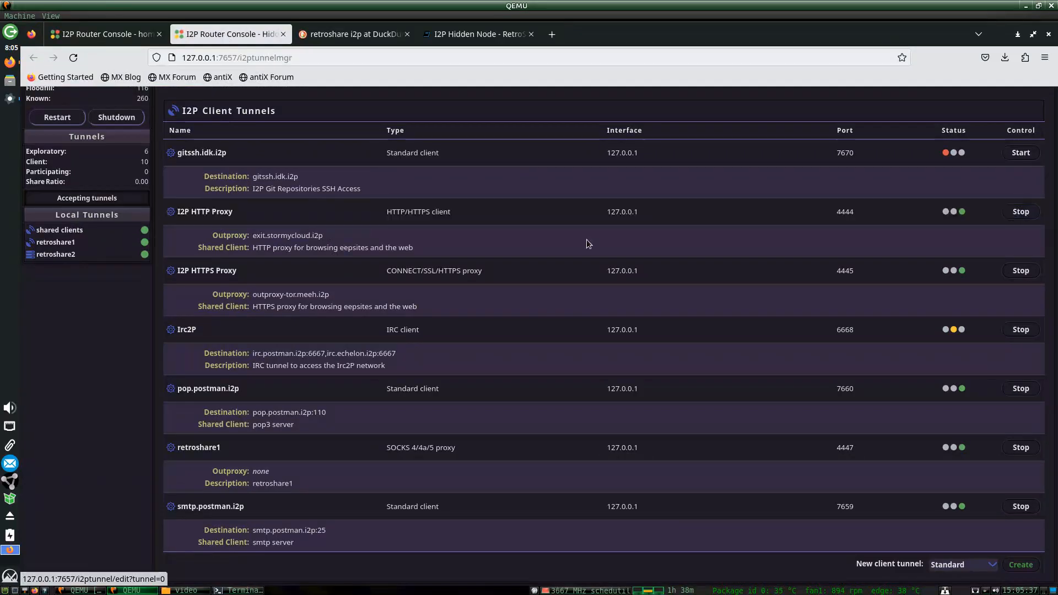
scroll(826, 471, "up", 6)
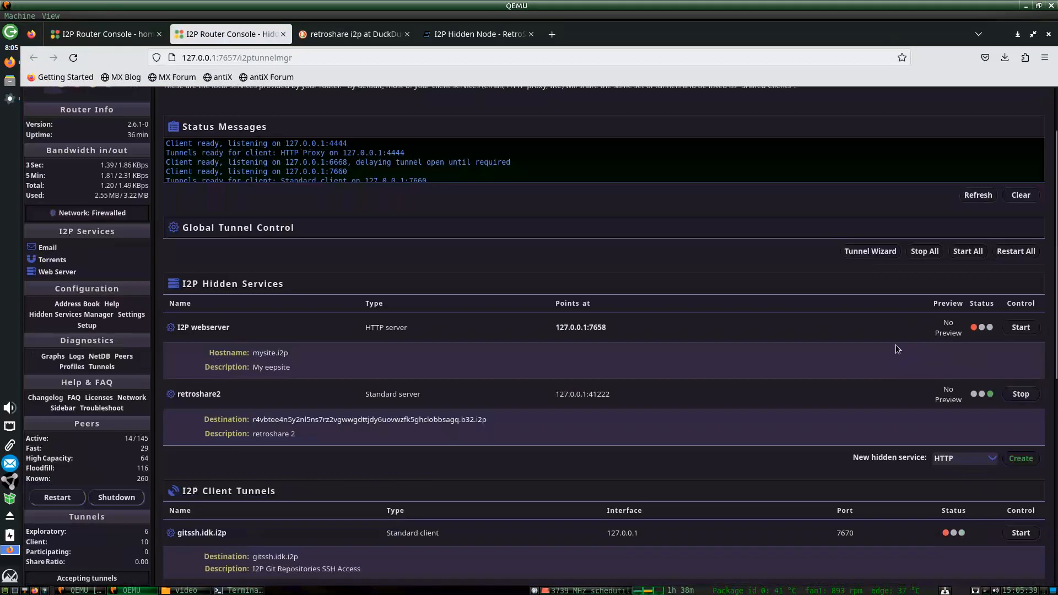
left_click(10, 98)
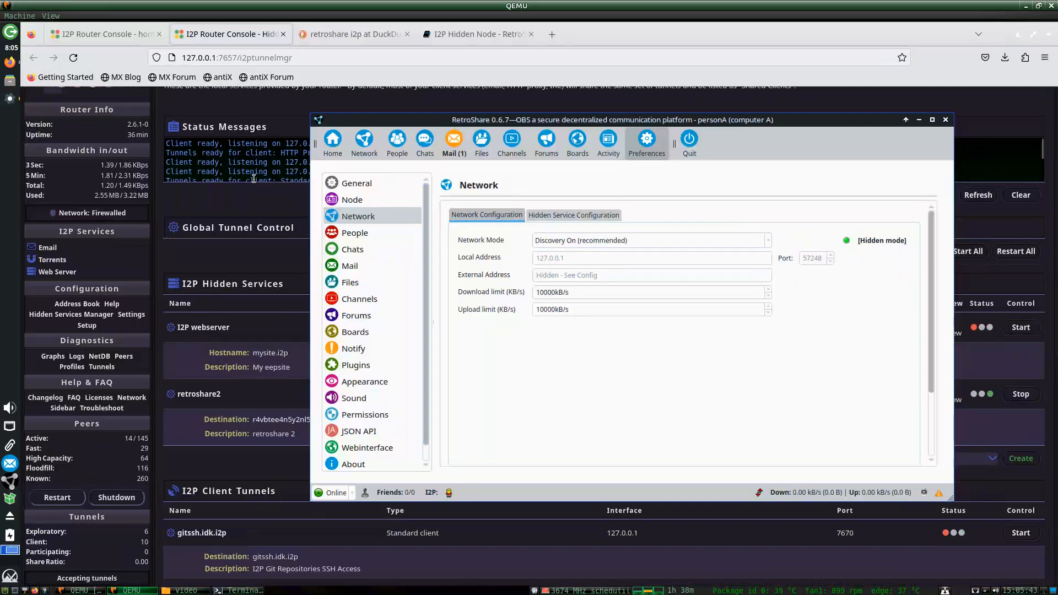
left_click(239, 207)
Search the tunnel manager for port 57248 and confirm no tunnel uses it.
key("ctrl+f")
type("57458")
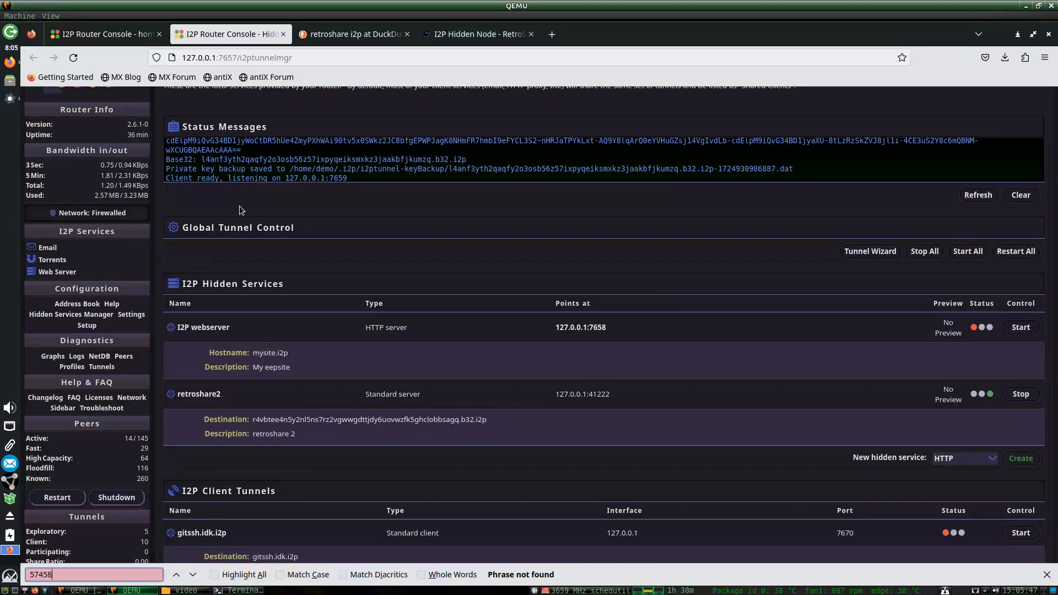
type("5")
key("BackSpace")
key("BackSpace")
key("BackSpace")
key("BackSpace")
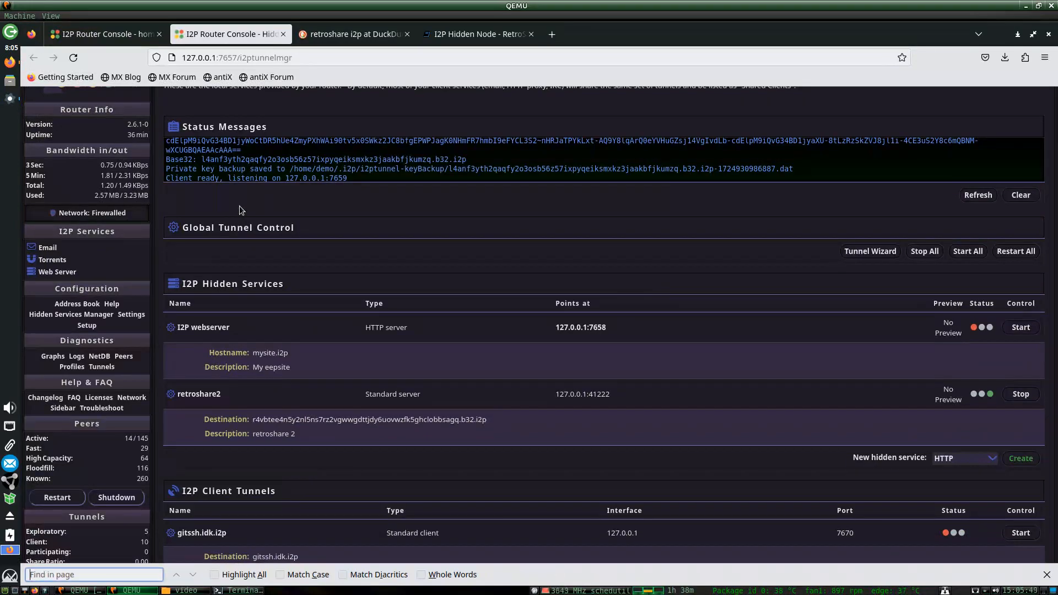
type("57248")
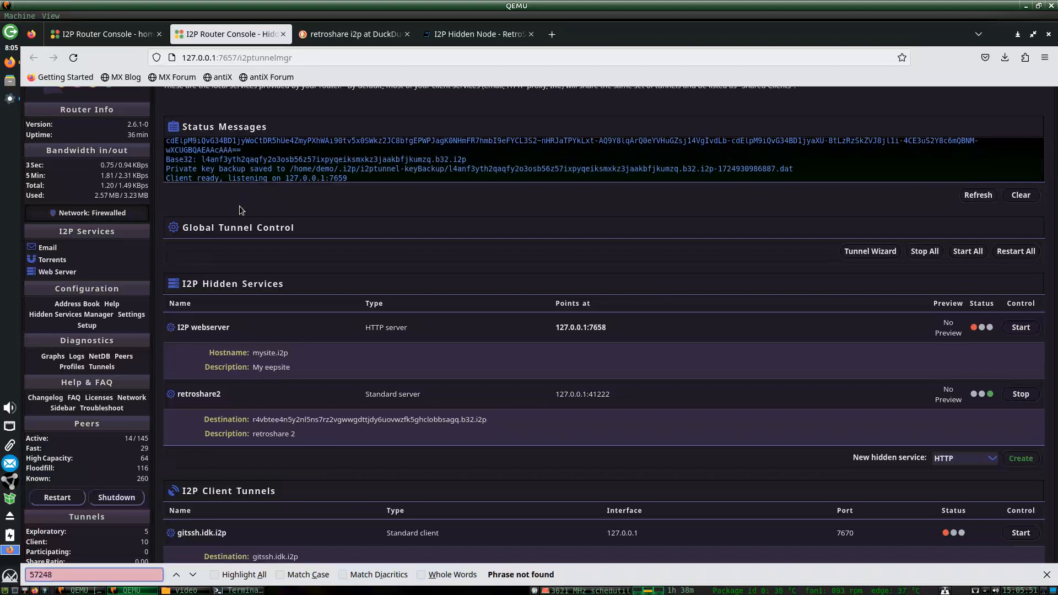
left_click(10, 99)
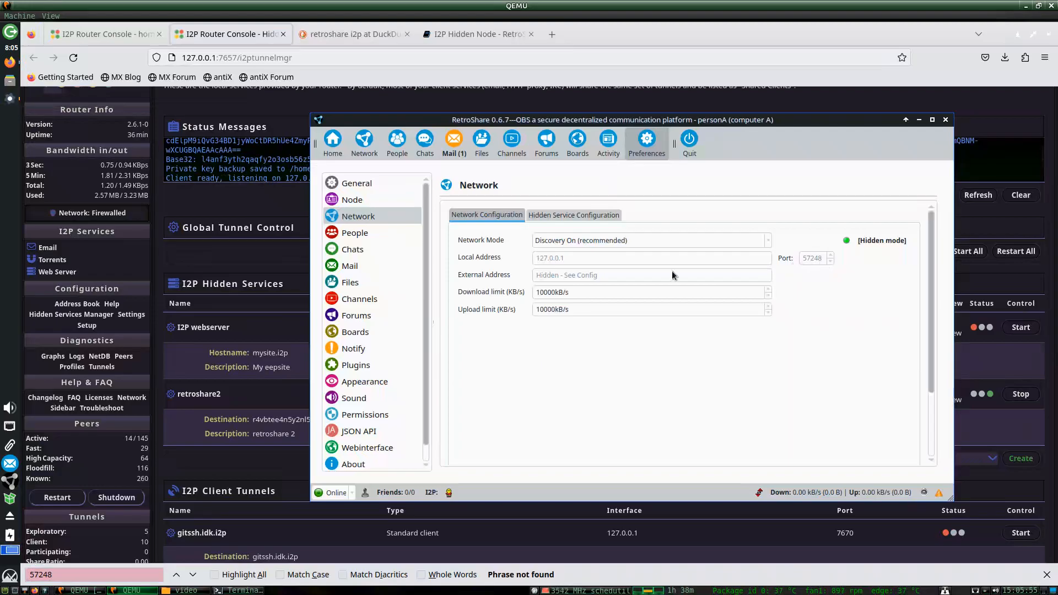
left_click(113, 580)
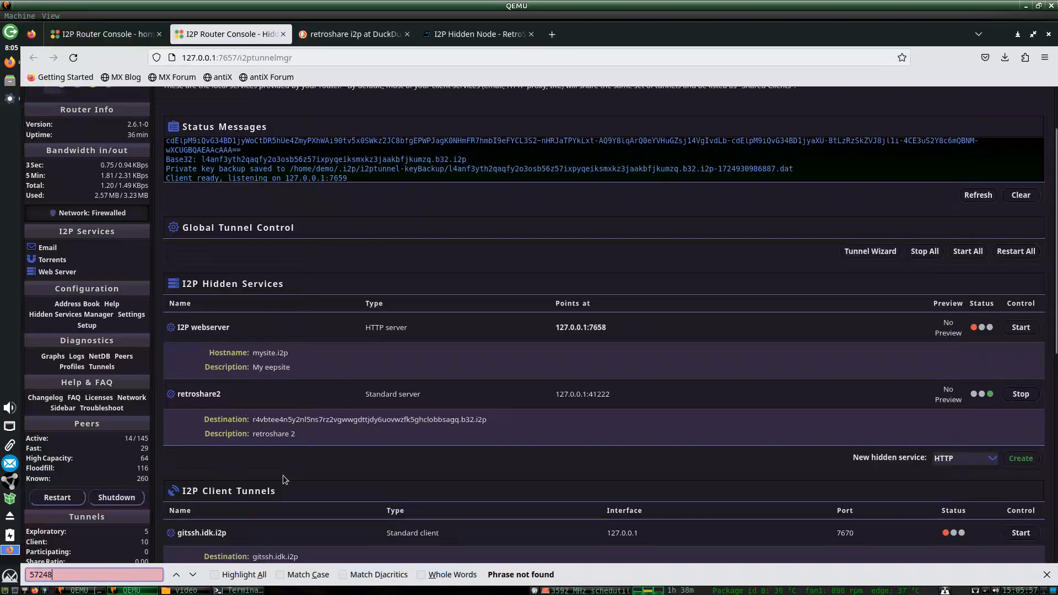
scroll(615, 445, "down", 5)
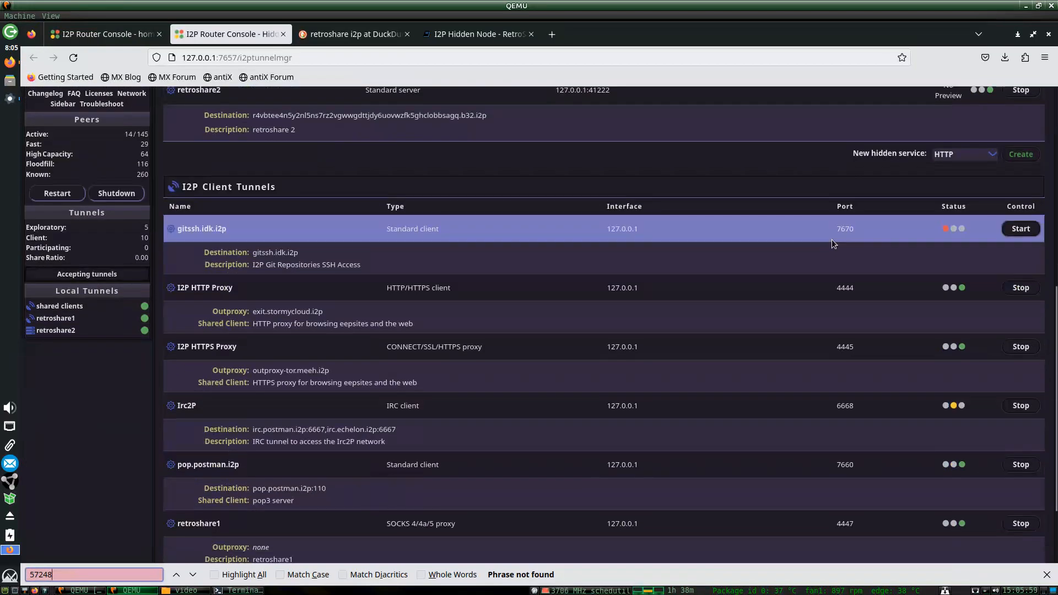
left_click_drag(1054, 324, 1057, 241)
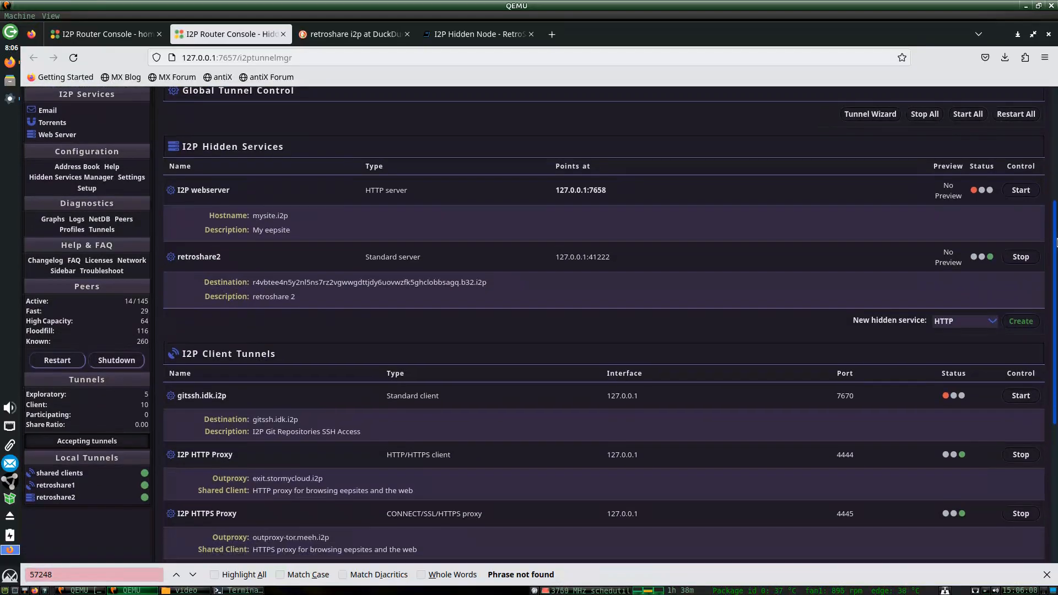
left_click(10, 100)
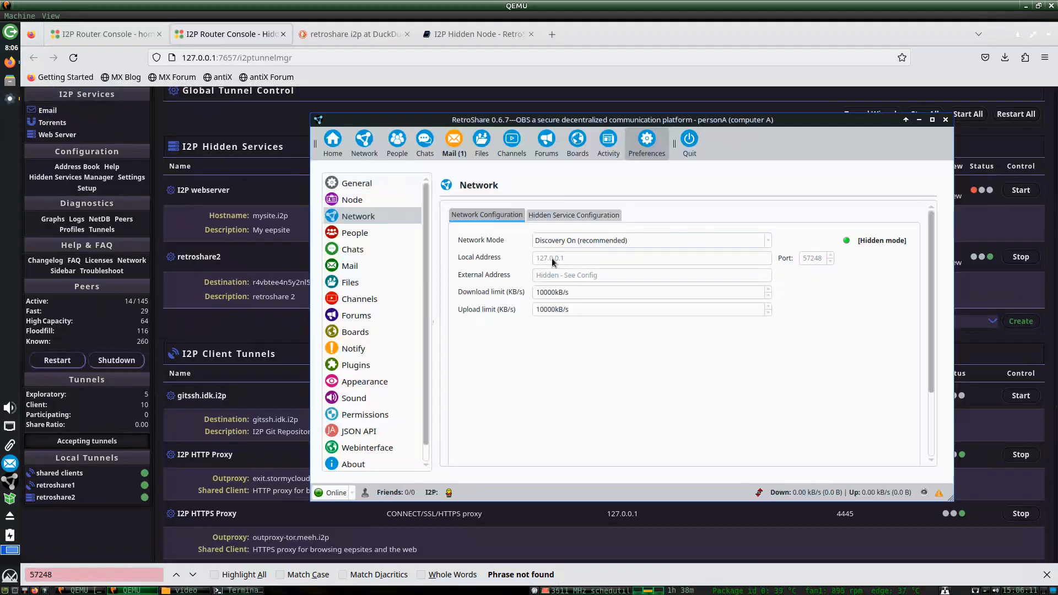
Inspect the I2P proxy 127.0.0.1:4447, then view Incoming settings pointing at 127.0.0.1:57248.
left_click(556, 219)
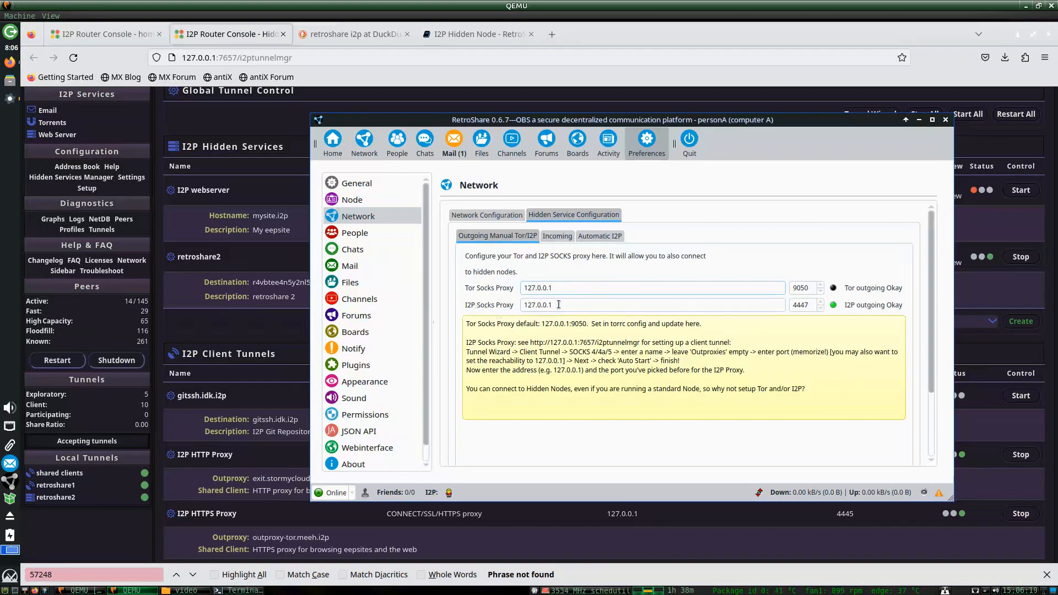
left_click(557, 306)
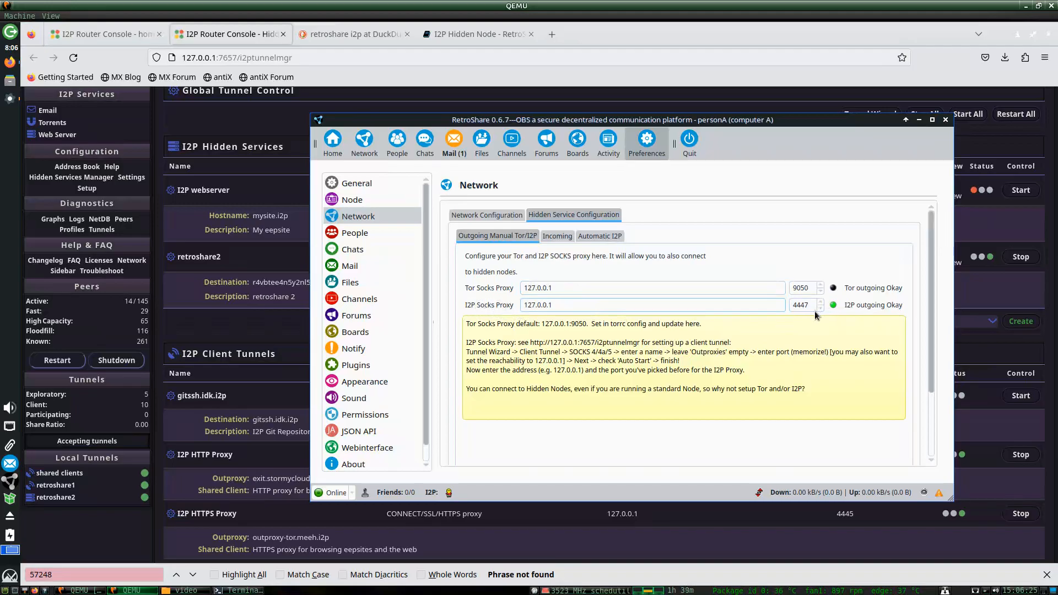
left_click(495, 216)
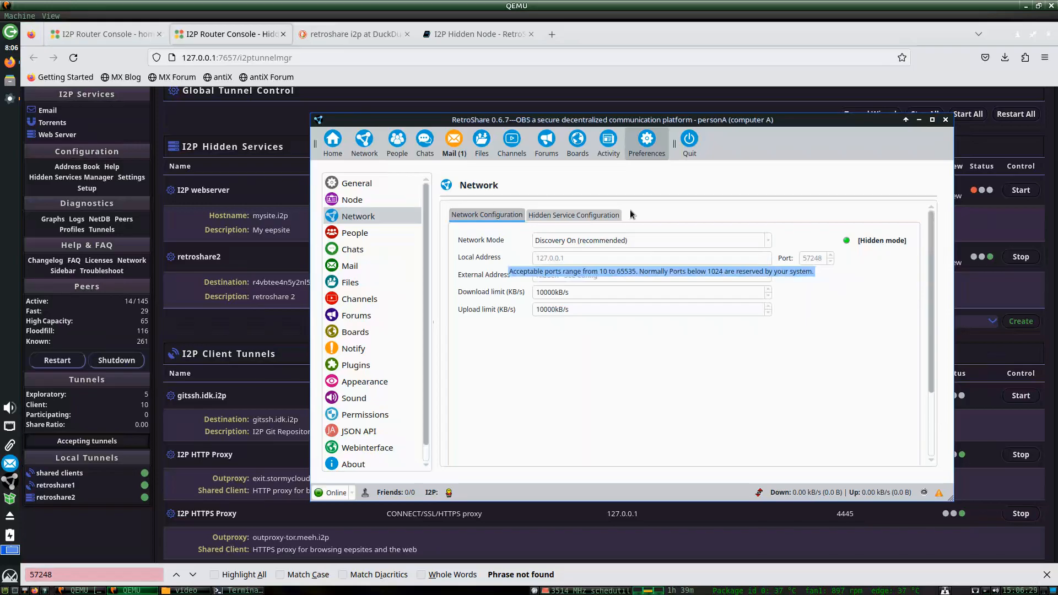
left_click(560, 216)
double_click(812, 306)
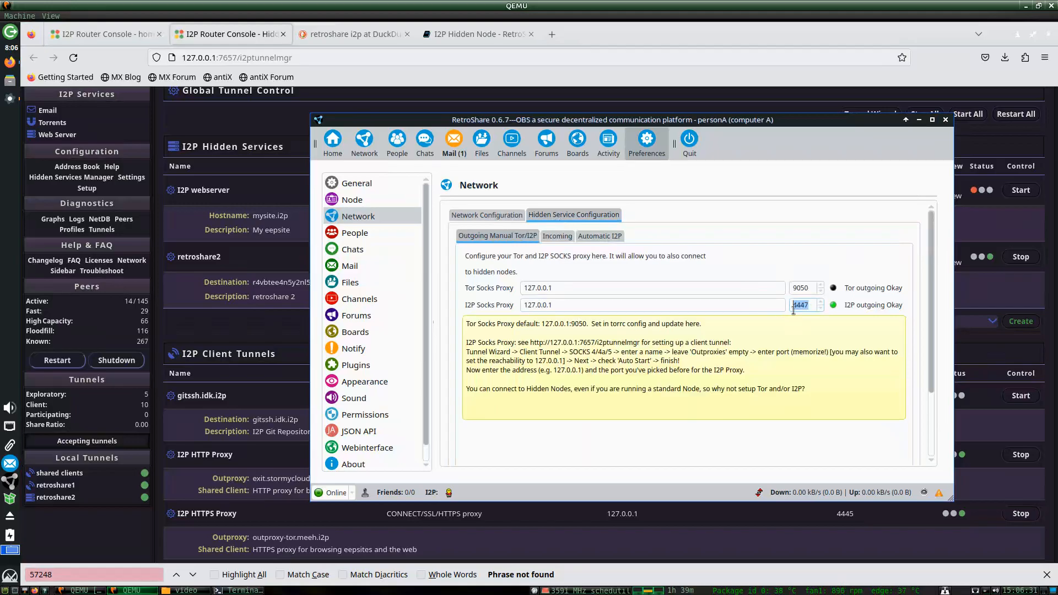
double_click(567, 307)
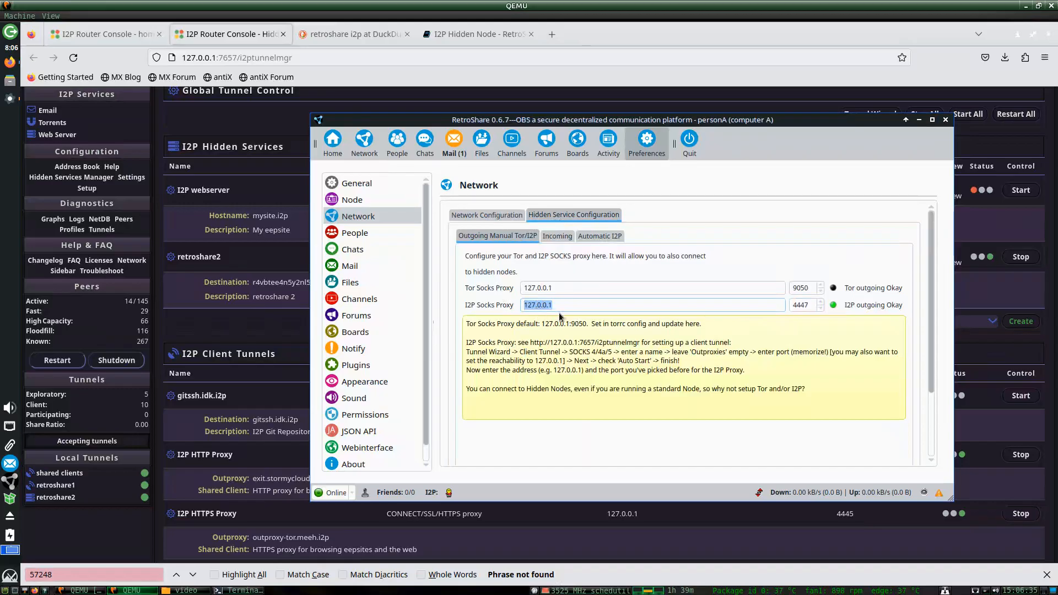
left_click(557, 236)
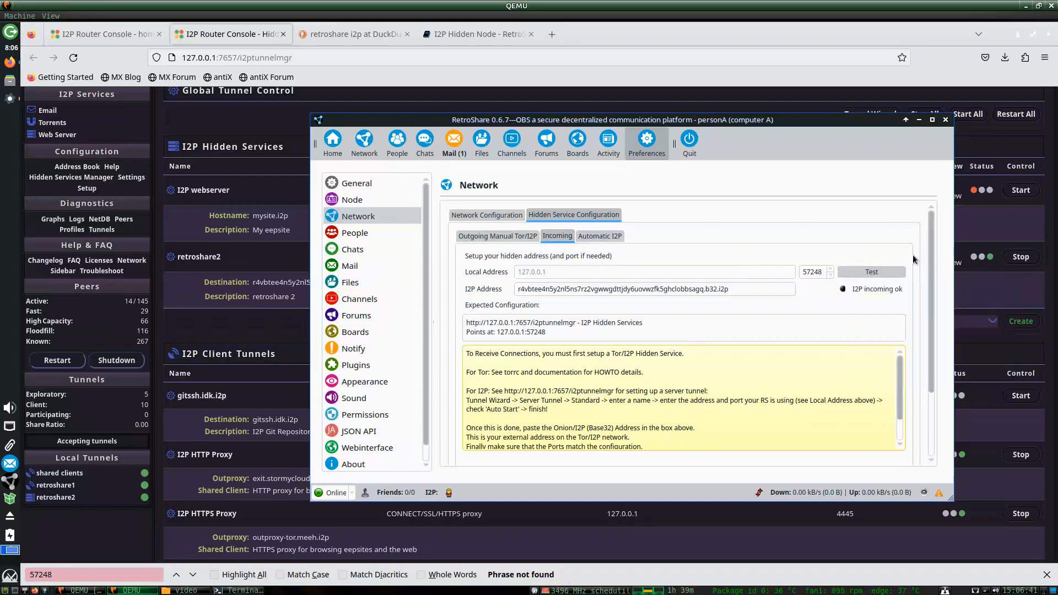
left_click(96, 34)
Scroll the I2P Hidden Node guide to Hidden Service Configuration and place RetroShare's preferences beside it.
left_click(471, 34)
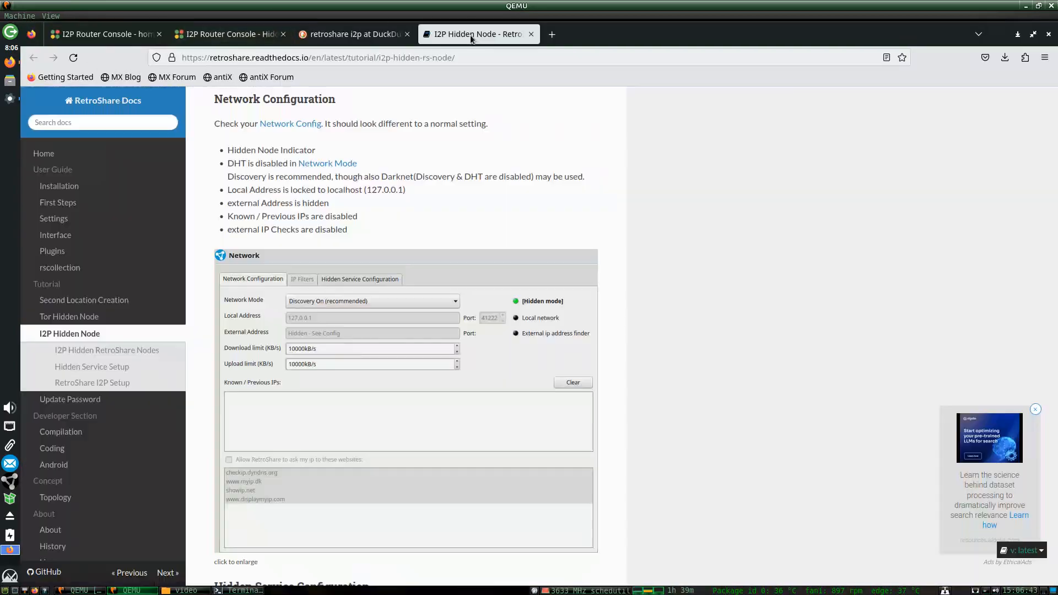
scroll(699, 255, "down", 1)
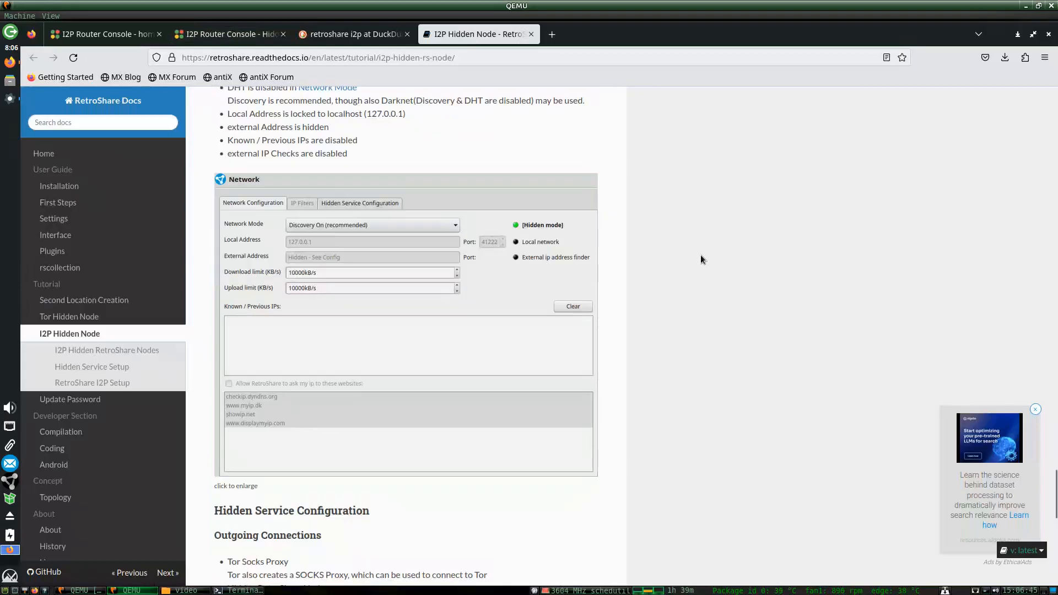
scroll(703, 286, "down", 2)
scroll(702, 286, "down", 4)
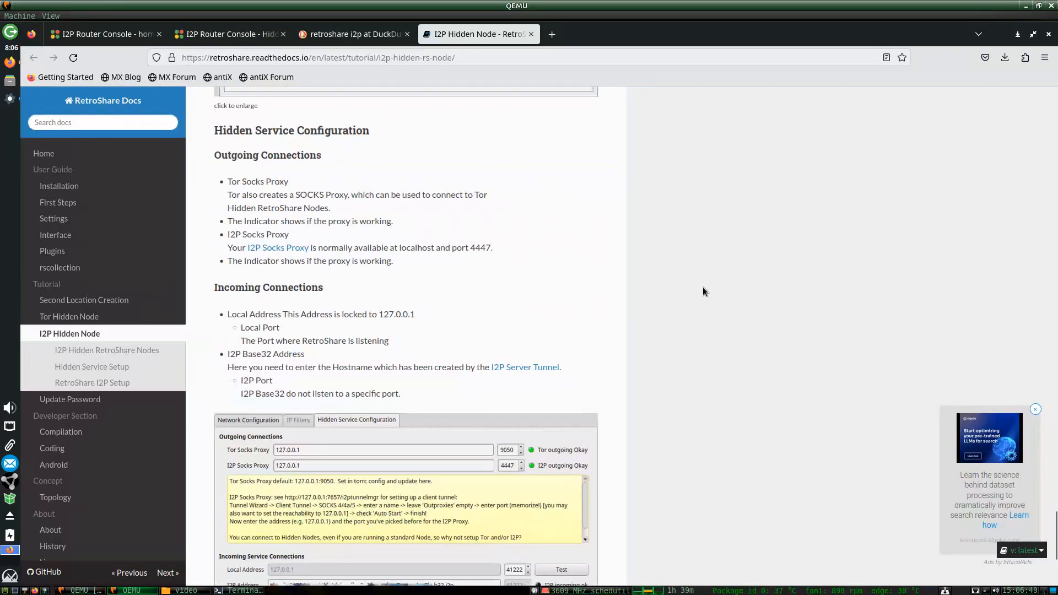
scroll(702, 286, "down", 3)
key("alt+Tab")
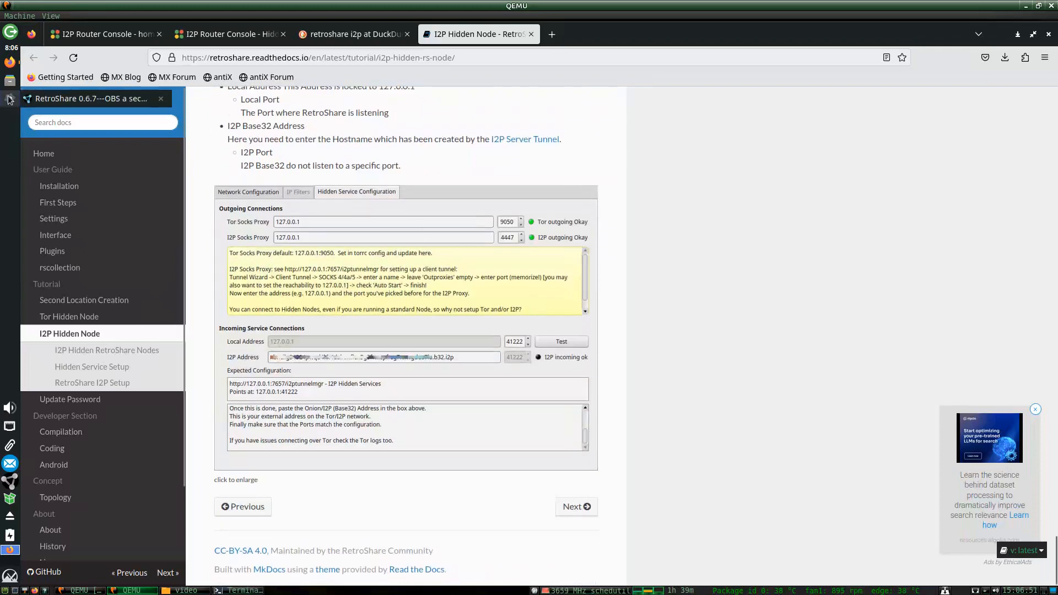
left_click_drag(632, 124, 711, 119)
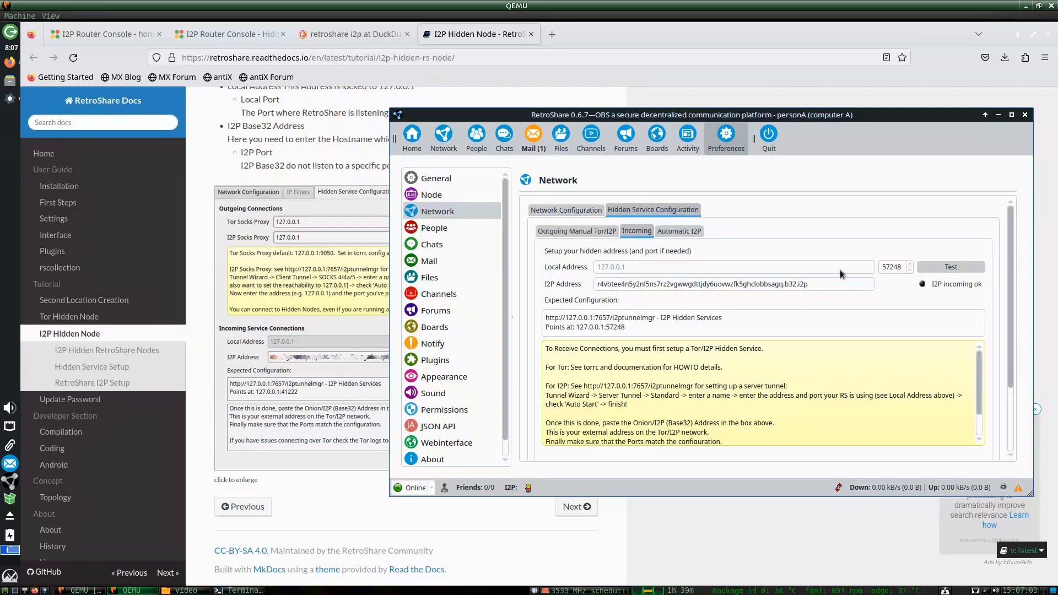
Replace the hidden service local port 57248 with 41222 and test it.
double_click(888, 268)
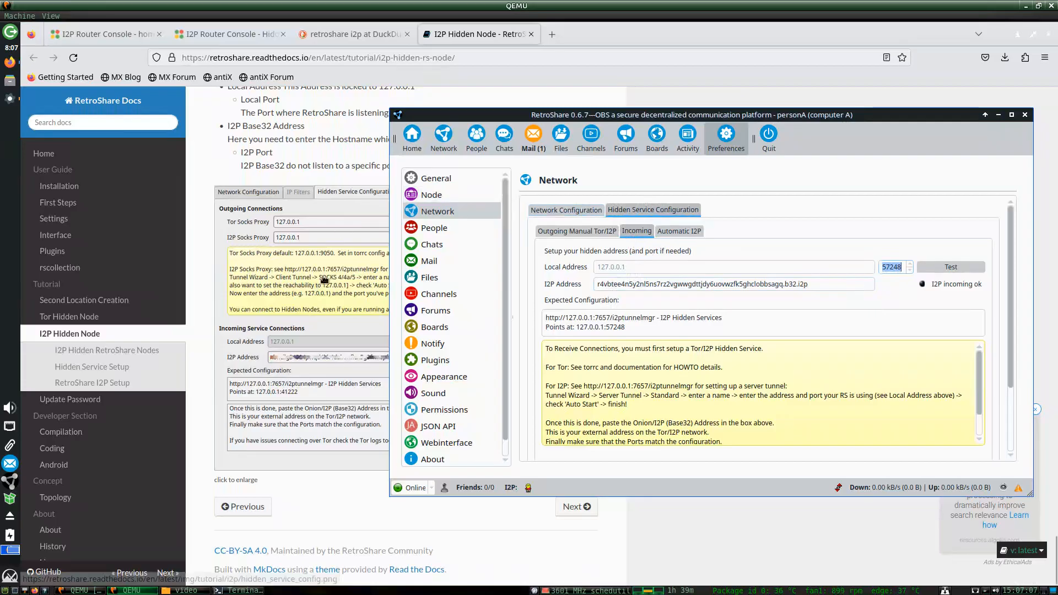
scroll(324, 278, "up", 2)
scroll(324, 279, "down", 3)
left_click(11, 100)
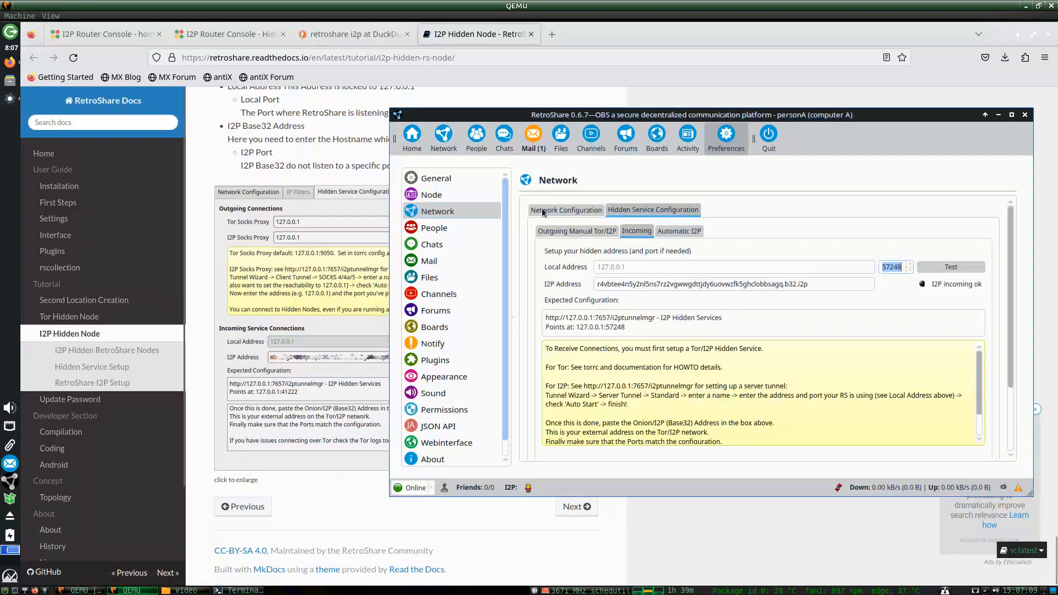
type("41222")
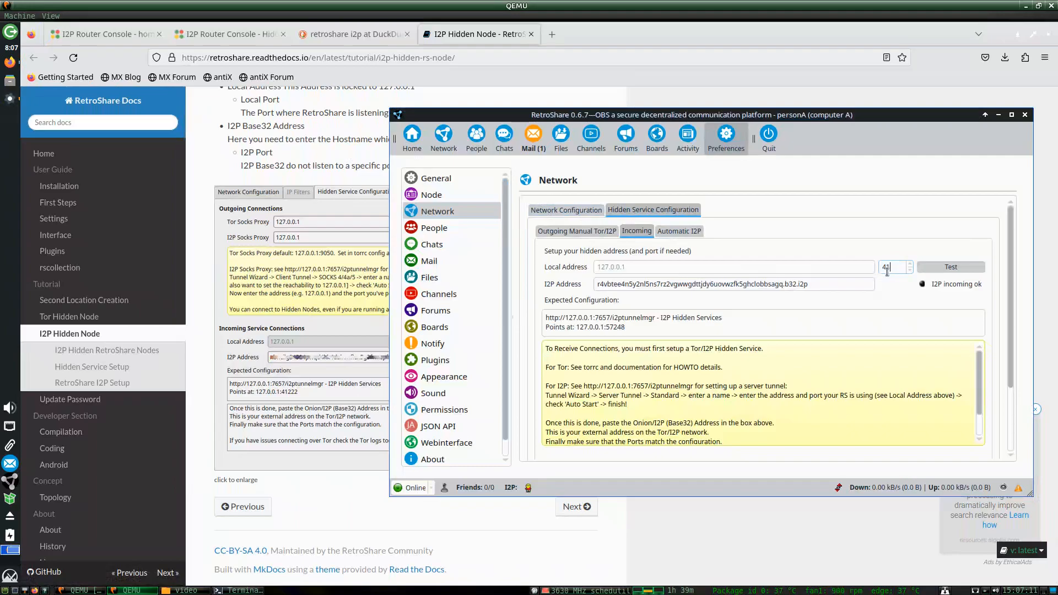
left_click(930, 268)
Re-test the incoming hidden service connection on 127.0.0.1:41222.
left_click(562, 213)
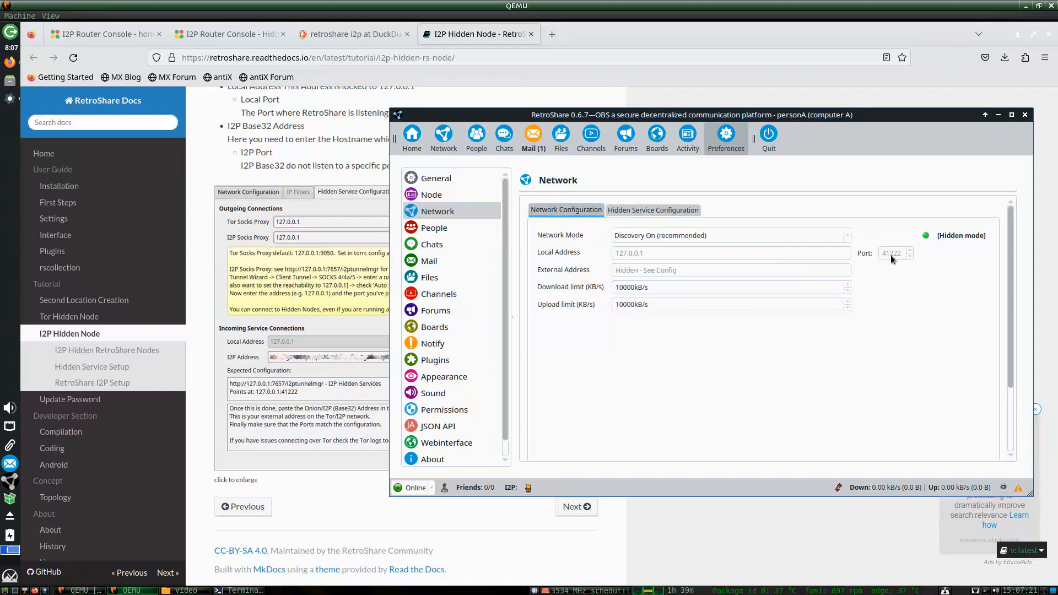
left_click(664, 210)
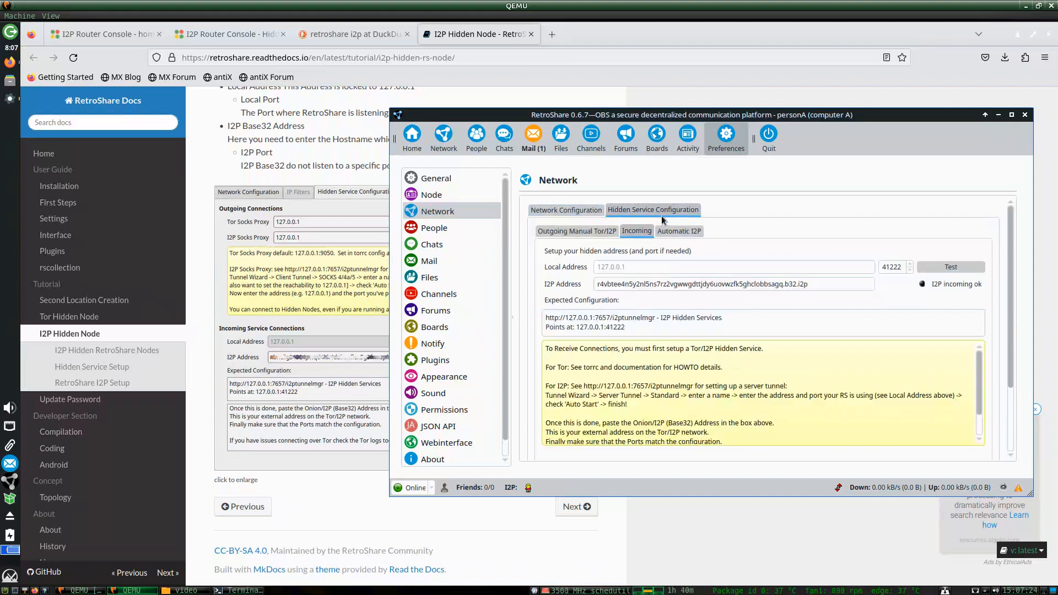
left_click(944, 271)
mouse_move(923, 284)
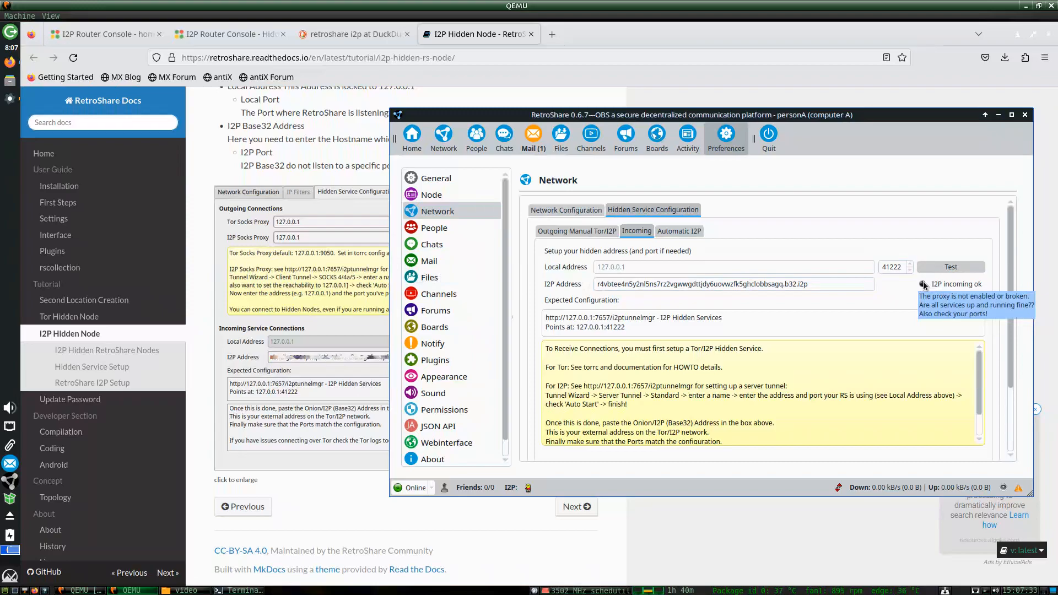
Check that the retroshare2 tunnel in the Hidden Services Manager points at port 41222.
left_click(84, 41)
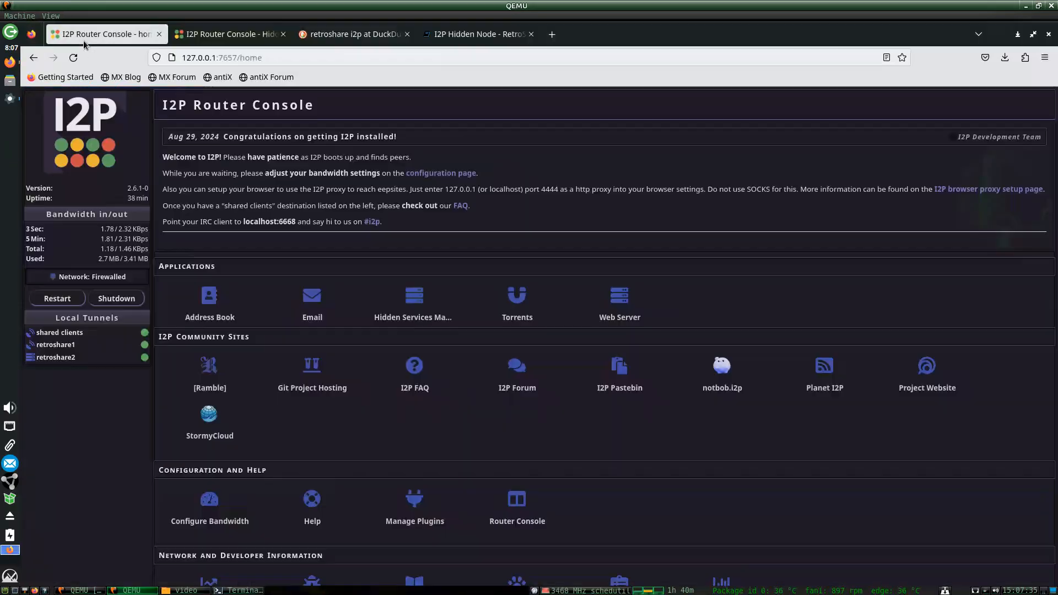
left_click(213, 41)
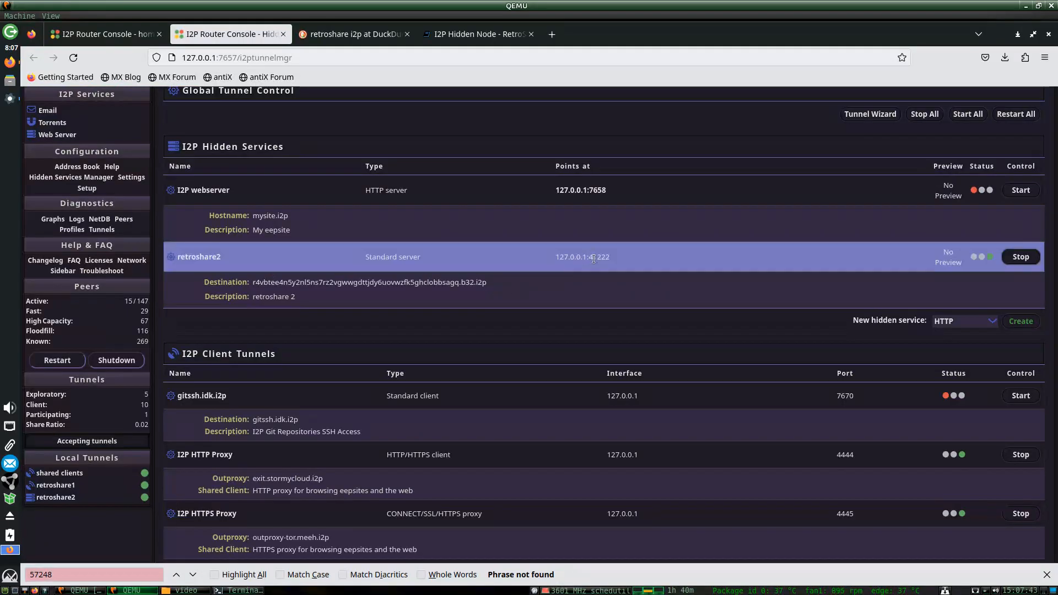
left_click(451, 39)
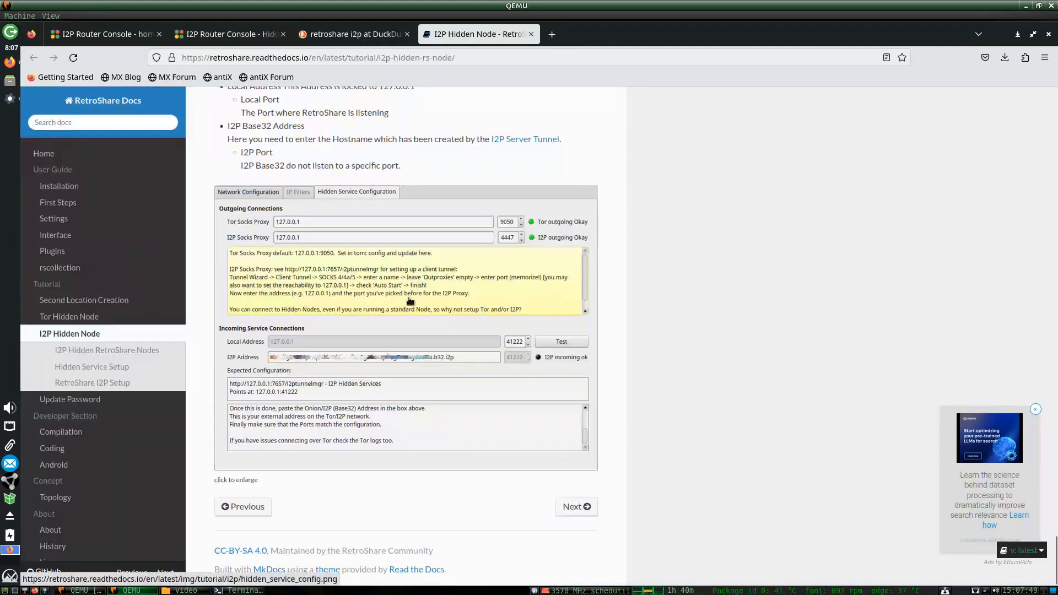
Find the guide's hidden_service_config.png example and open it enlarged in its own tab.
scroll(384, 419, "up", 3)
scroll(385, 419, "down", 3)
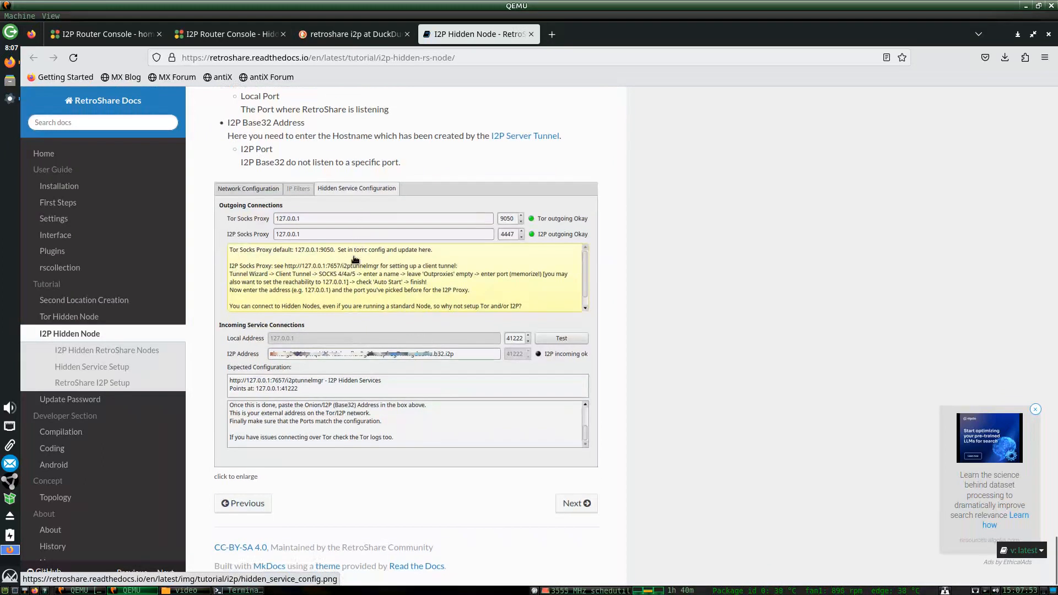
scroll(355, 259, "up", 3)
scroll(356, 259, "up", 8)
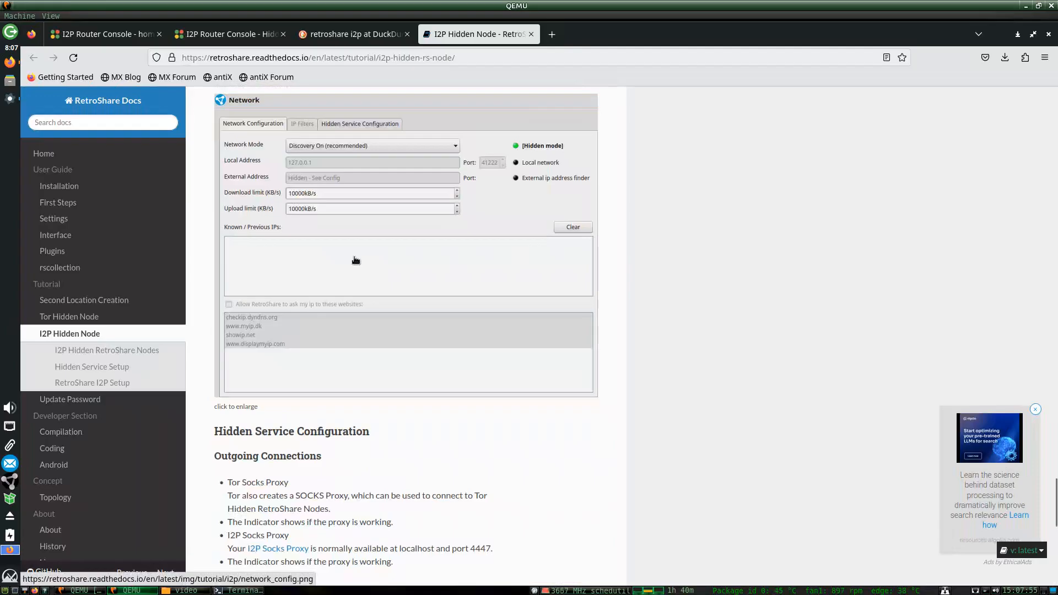
scroll(356, 260, "up", 2)
scroll(358, 257, "down", 6)
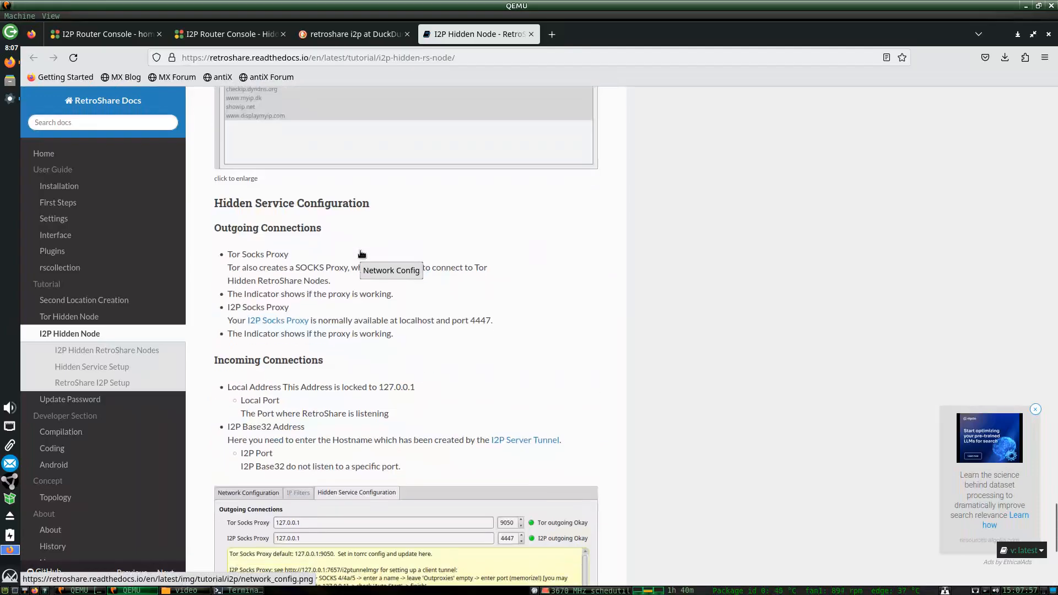
scroll(362, 253, "down", 6)
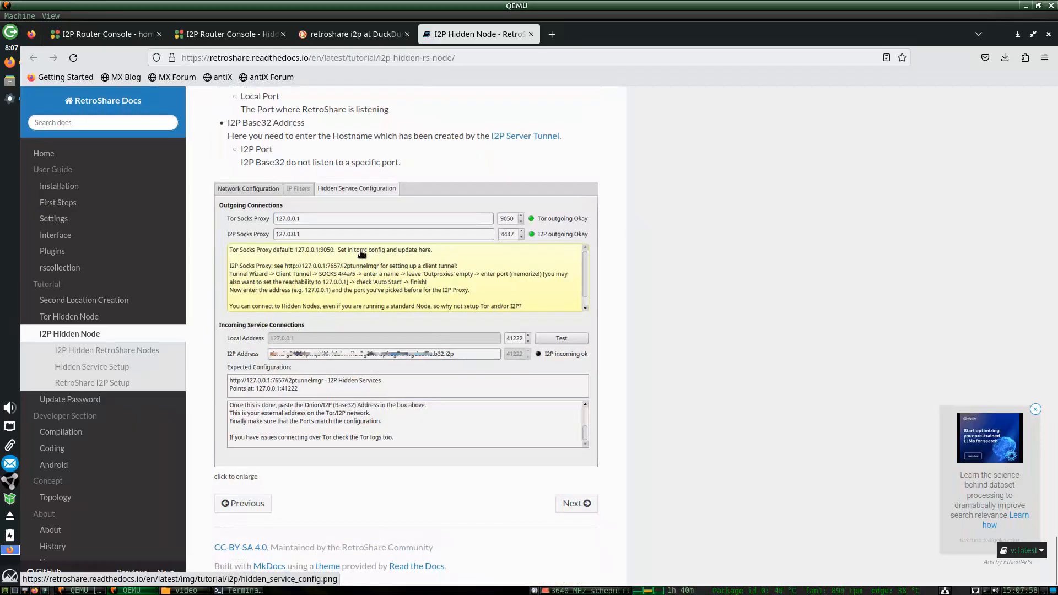
left_click(9, 97)
left_click(346, 223)
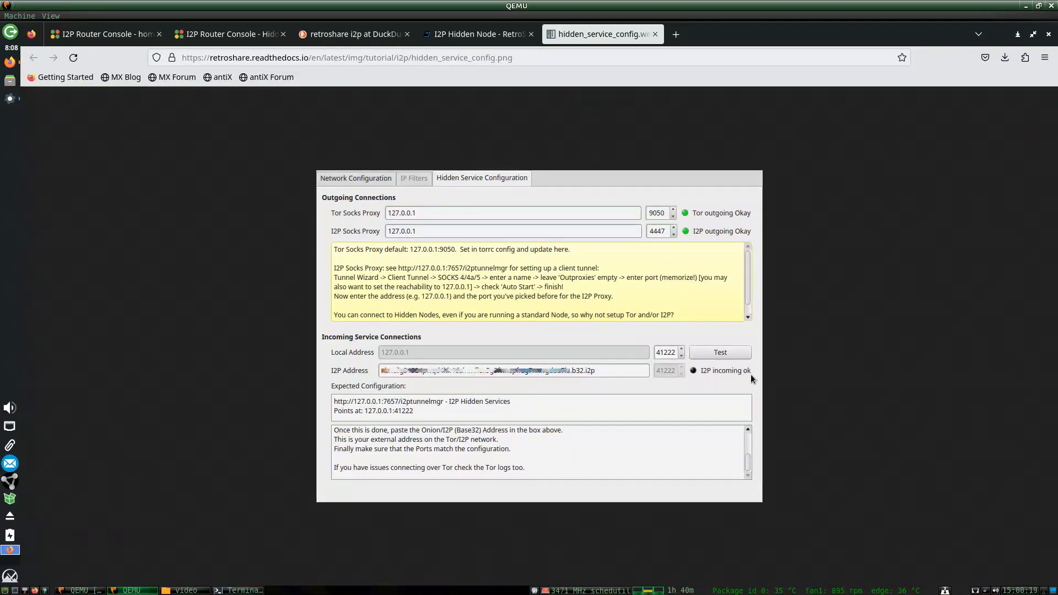
left_click(10, 100)
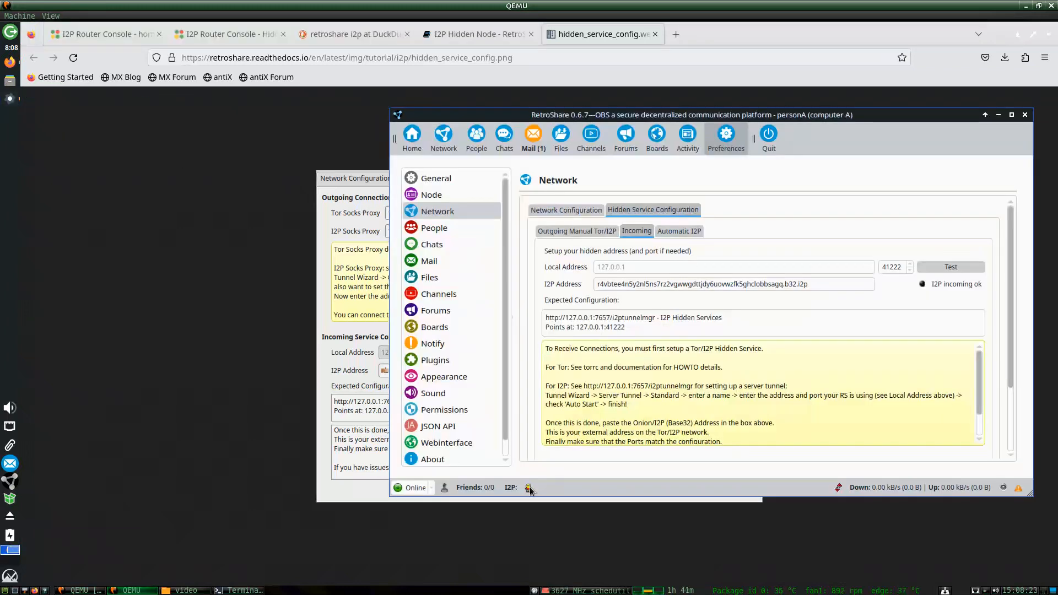
mouse_move(530, 489)
key("alt+Tab")
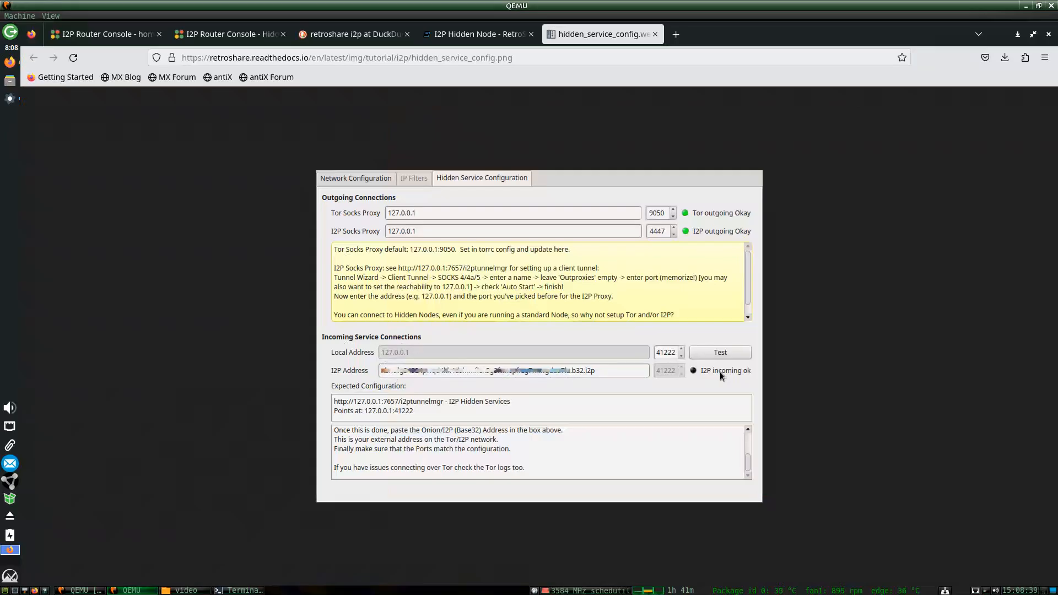
left_click(10, 98)
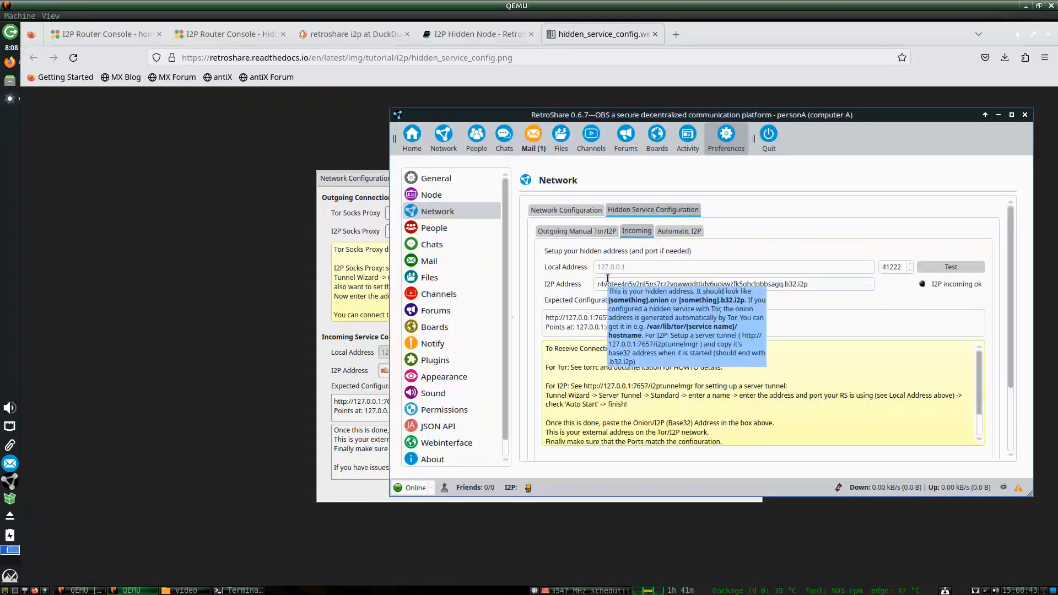
left_click(588, 232)
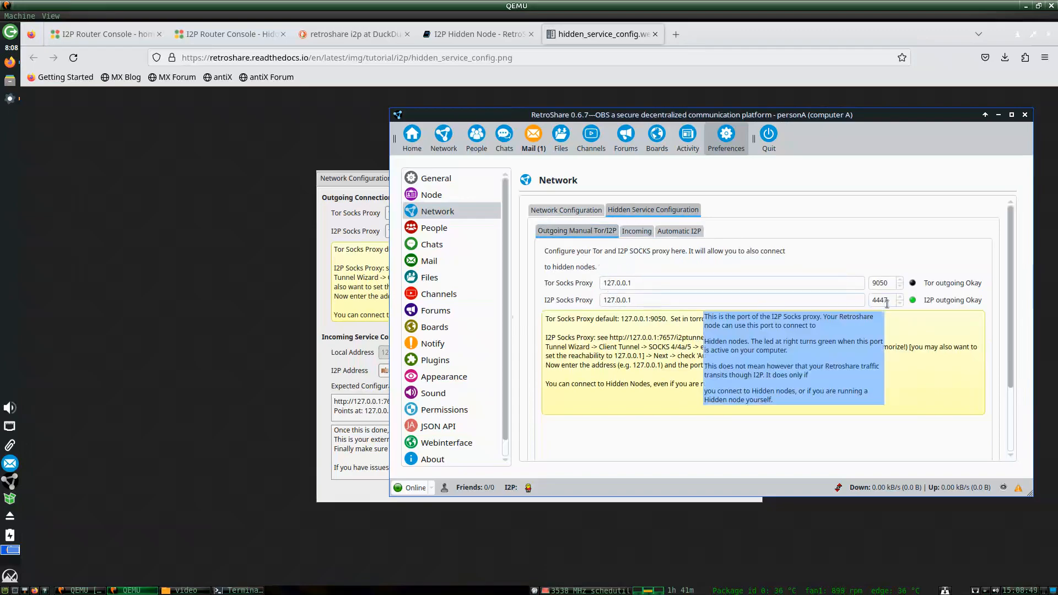
left_click(369, 195)
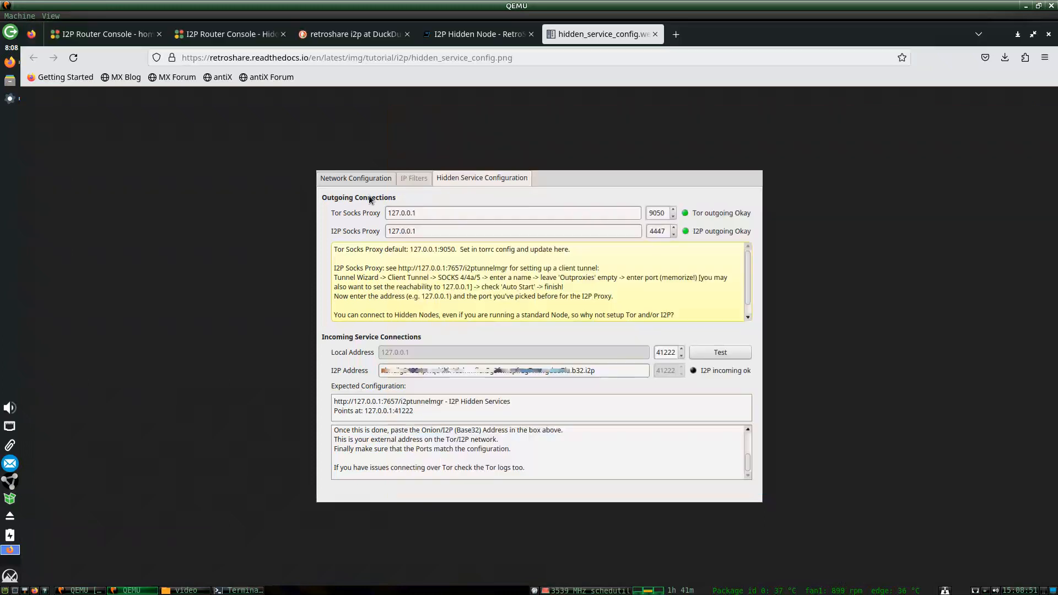
left_click(655, 35)
scroll(621, 346, "up", 10)
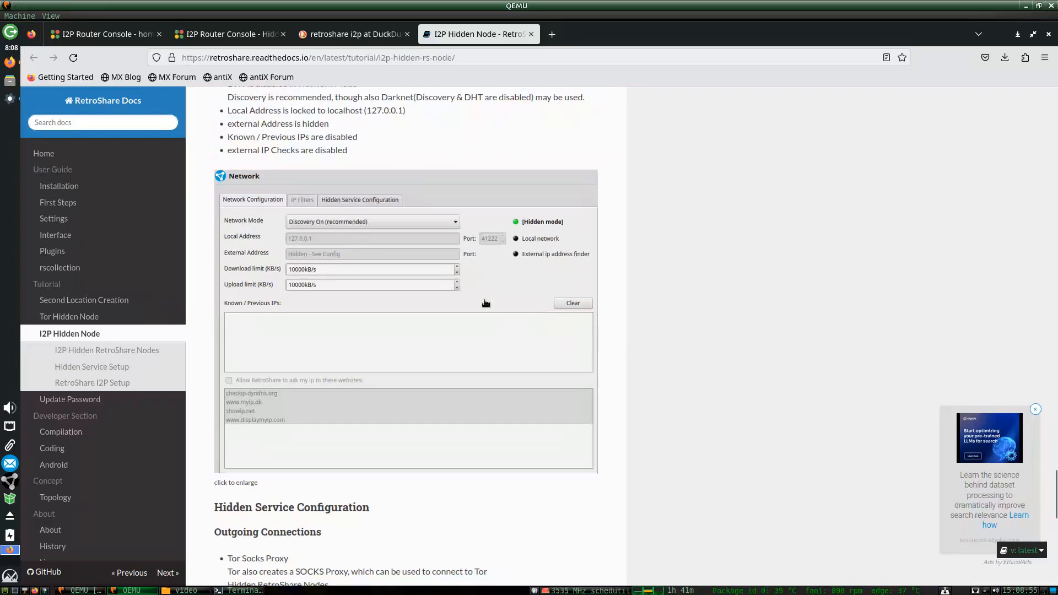
Review personA's incoming, I2P SAMv3 and outgoing proxy settings, ending on Network Configuration in Hidden mode.
left_click(10, 98)
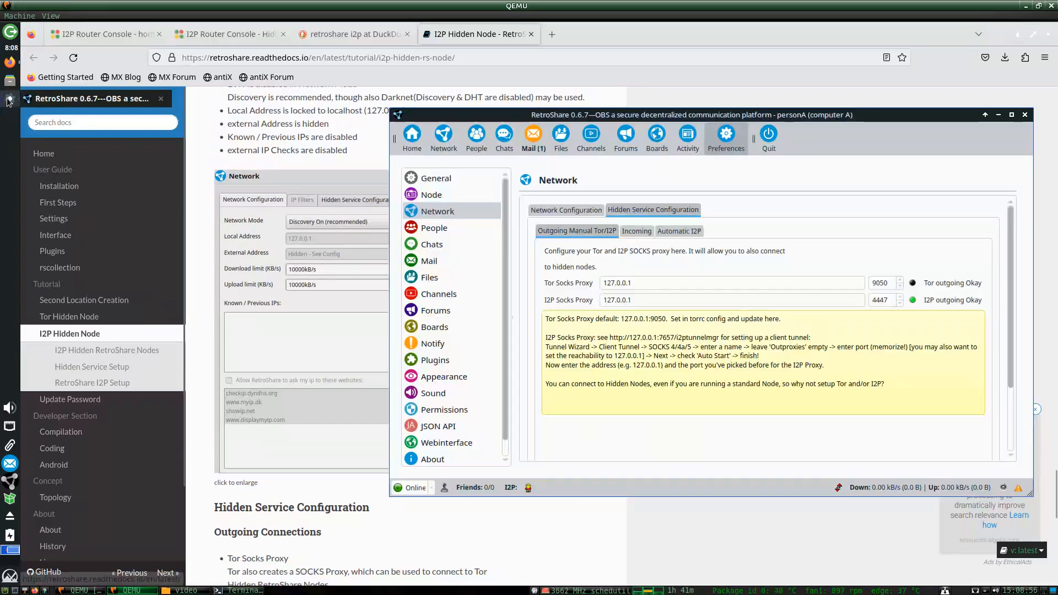
left_click(637, 231)
left_click(667, 231)
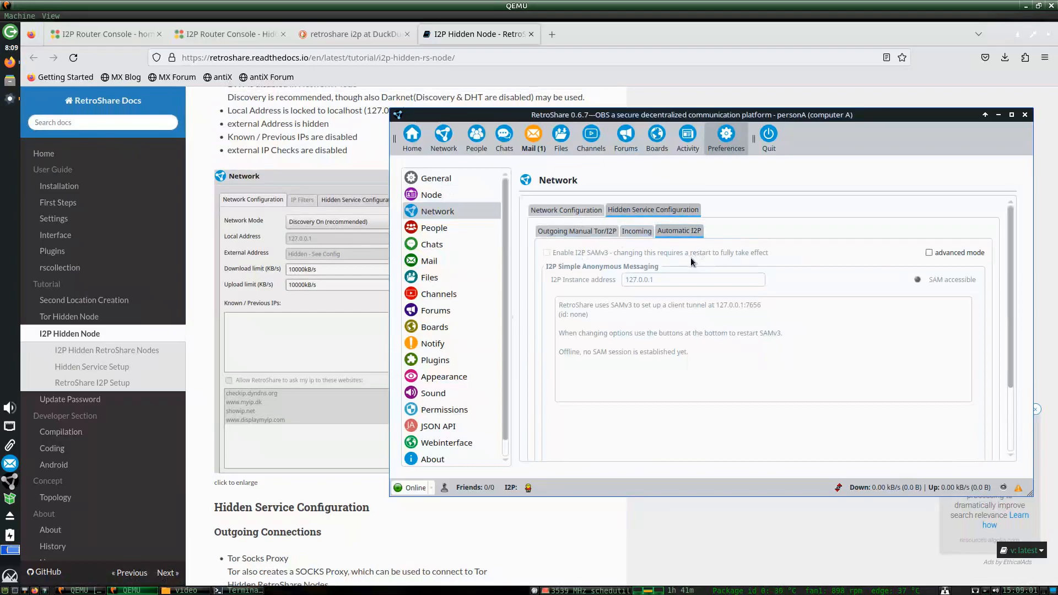
mouse_move(598, 253)
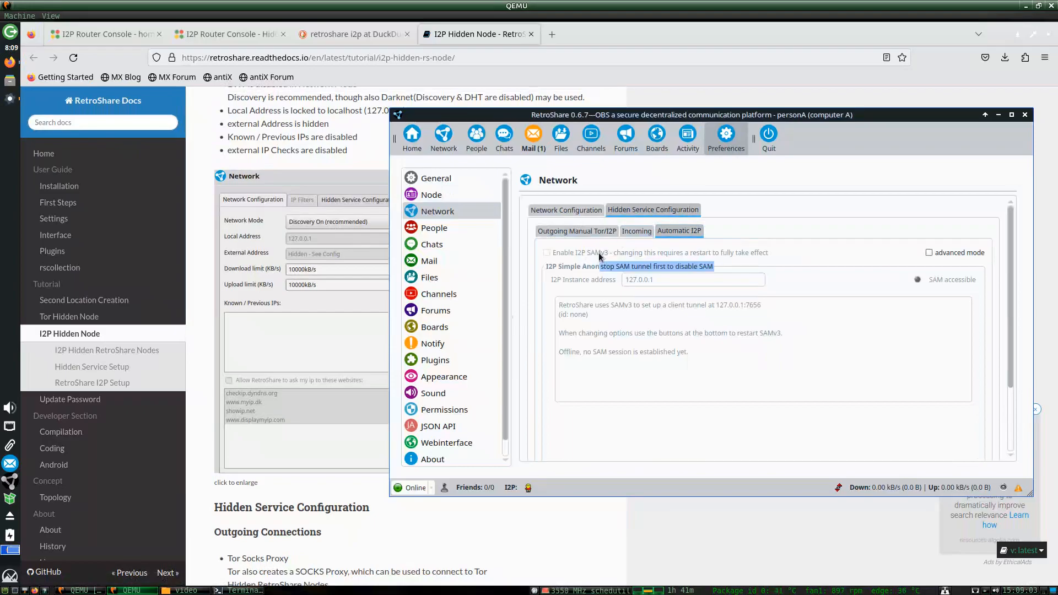
left_click(627, 230)
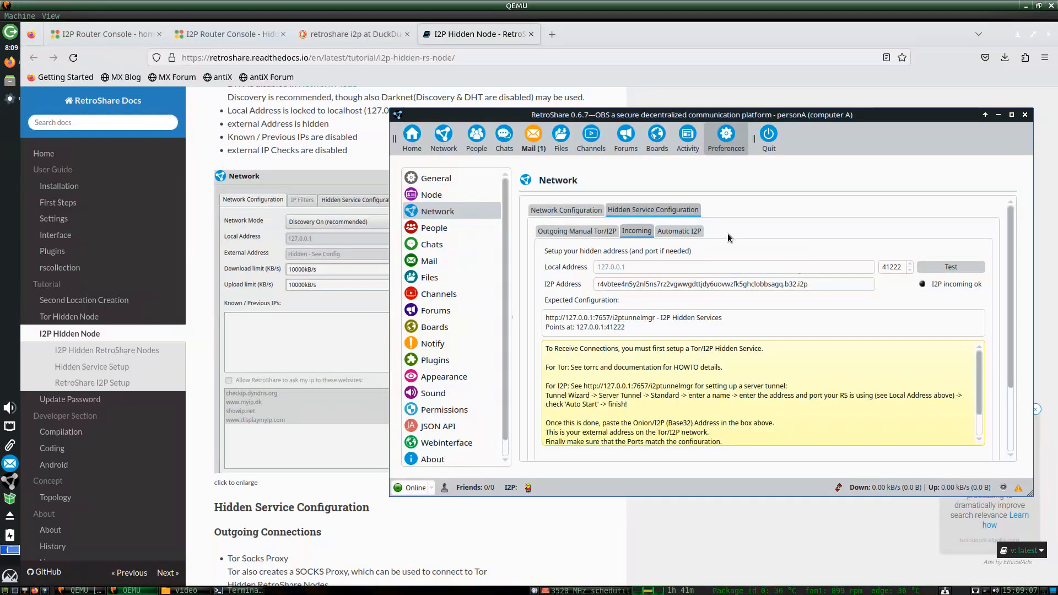
left_click(693, 236)
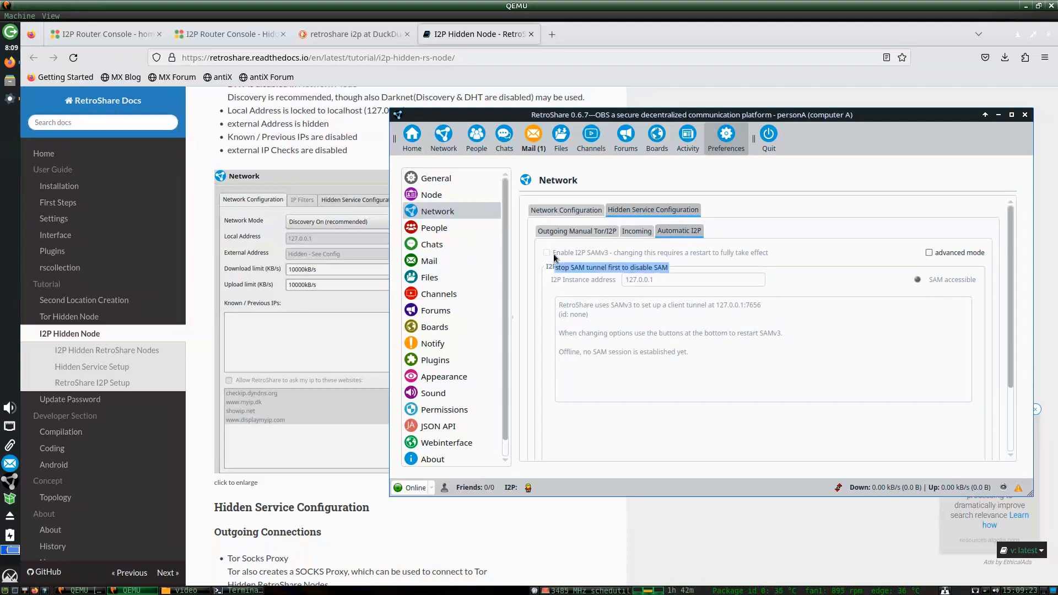
left_click(633, 232)
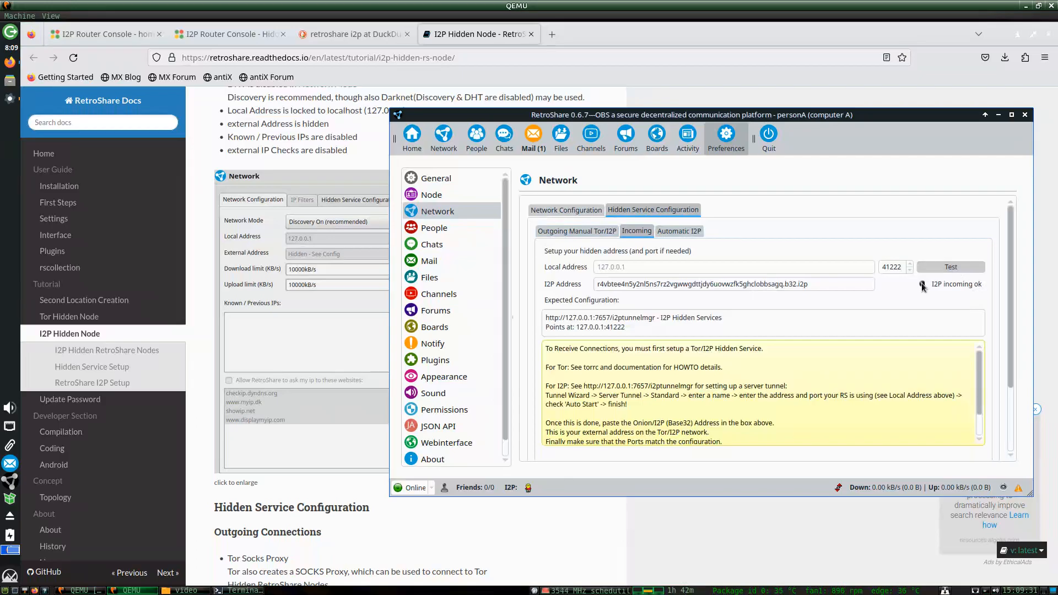
left_click(584, 234)
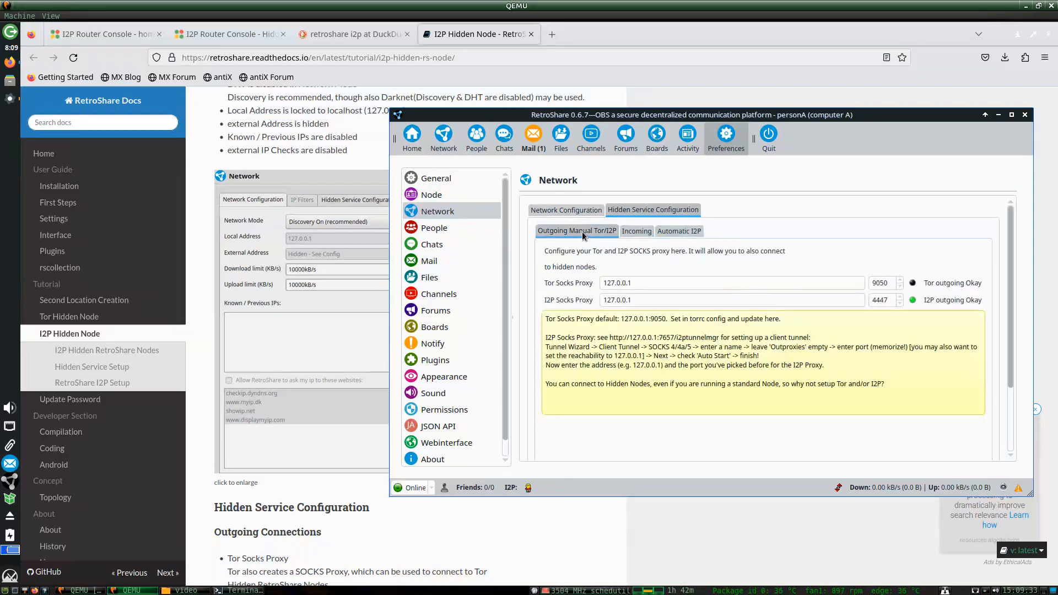
left_click(560, 210)
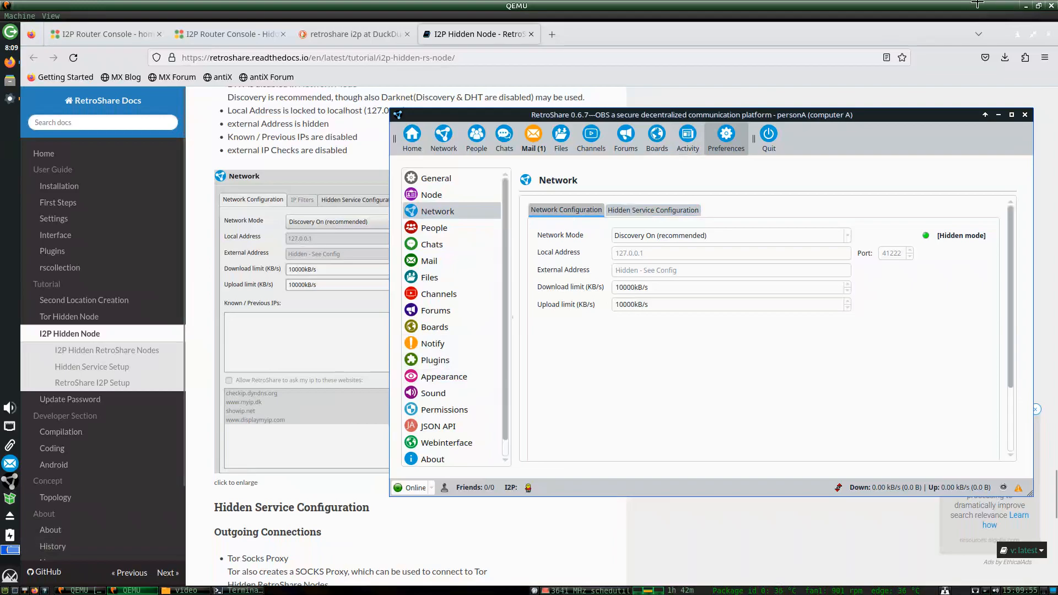
Bring the second QEMU VM full-screen and unpause it.
left_click(1038, 5)
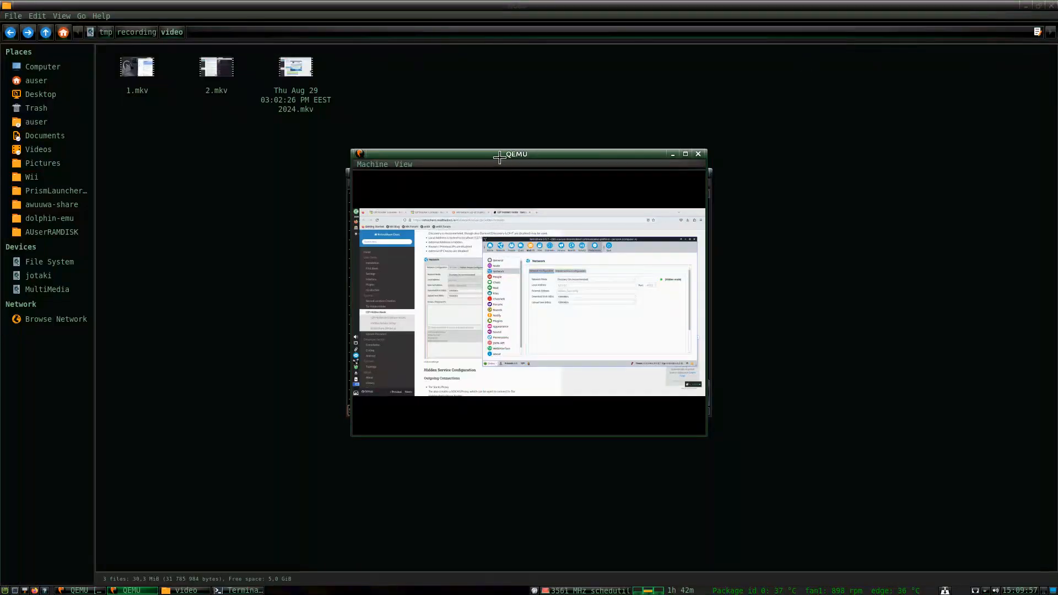
left_click(238, 590)
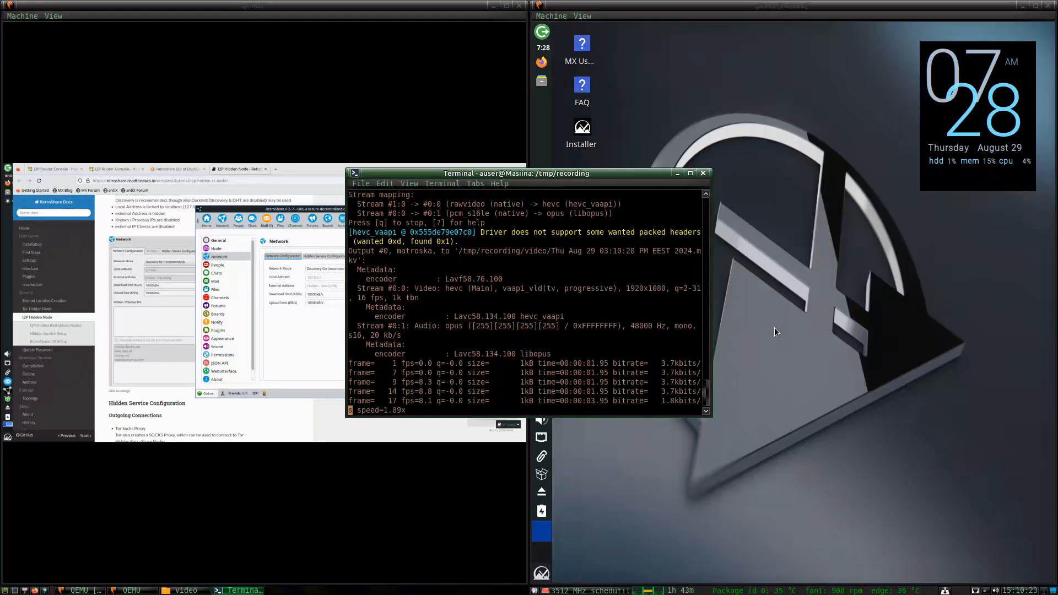
left_click(774, 327)
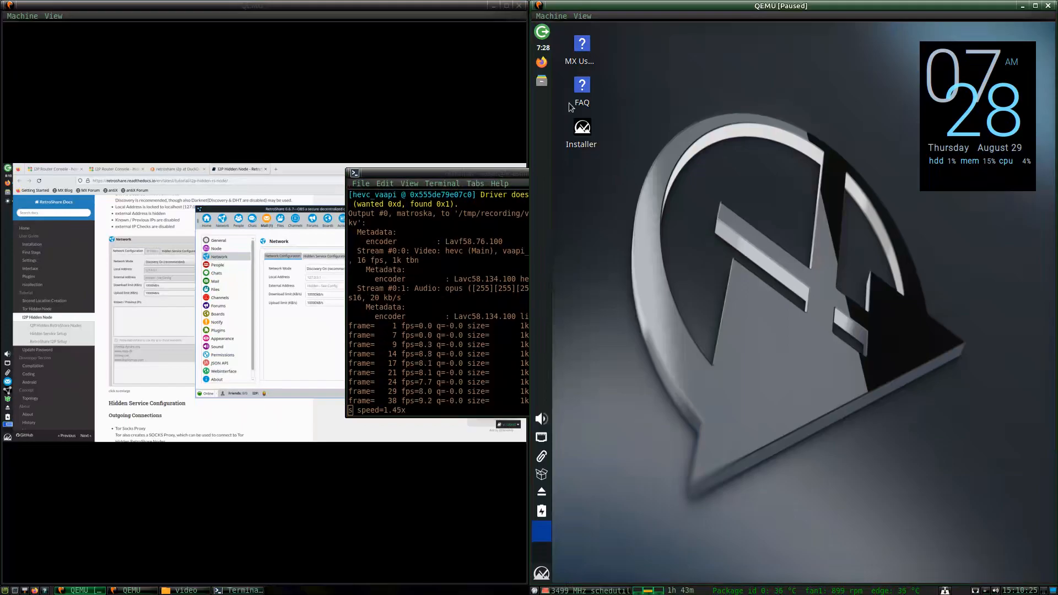
left_click(1033, 6)
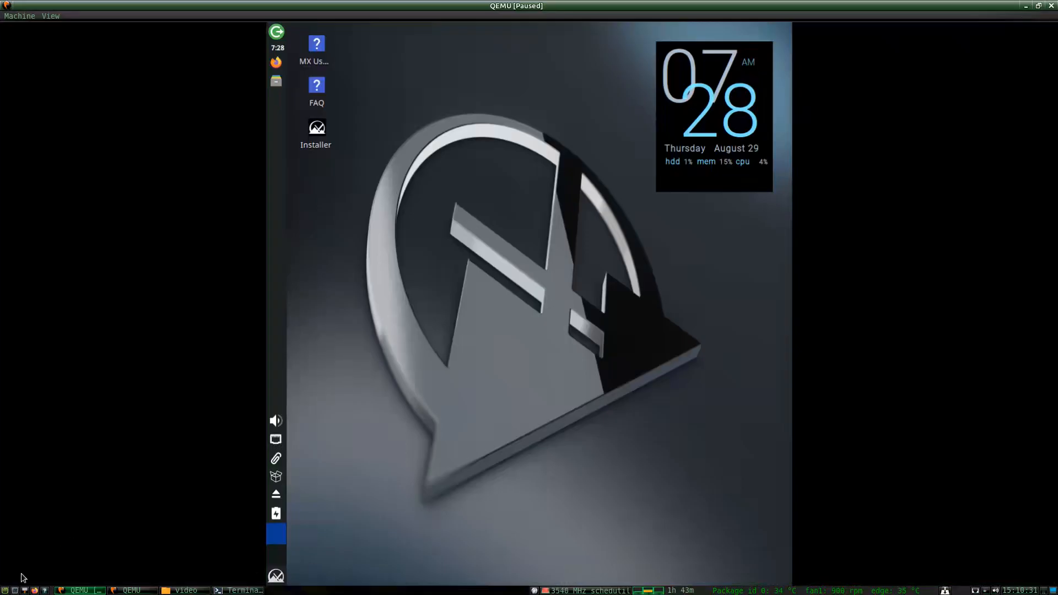
left_click(19, 16)
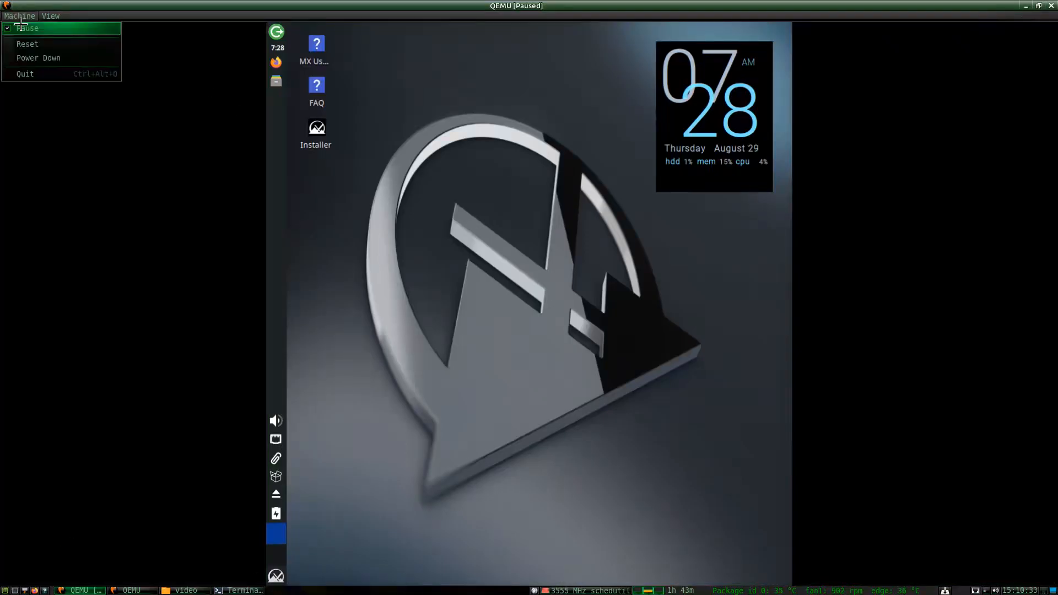
left_click(23, 28)
Set the guest display resolution to 1920x1023 and keep the configuration.
left_click(273, 579)
type("disp")
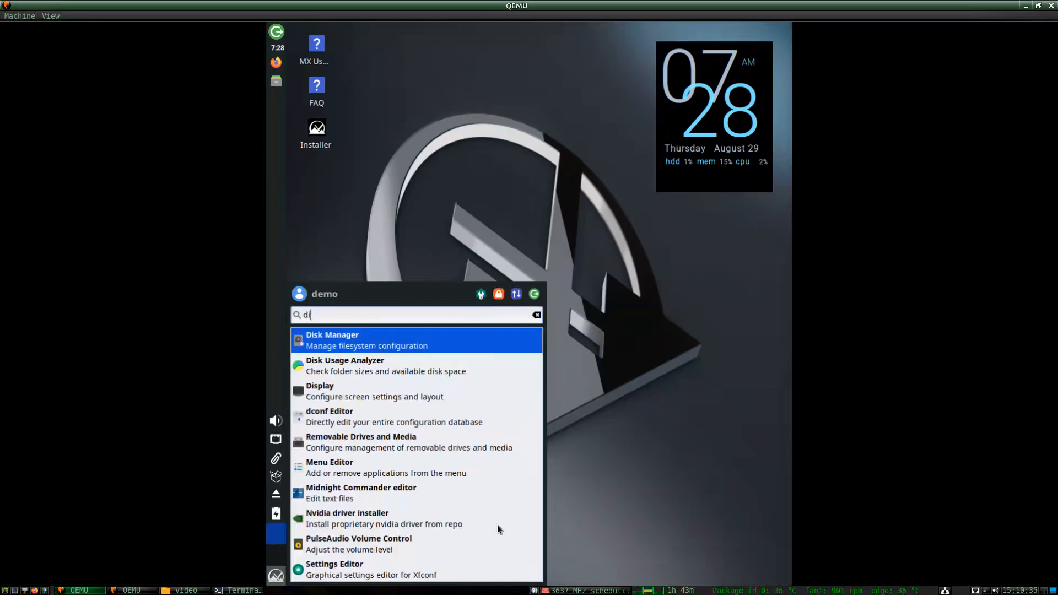
key("Return")
left_click(643, 247)
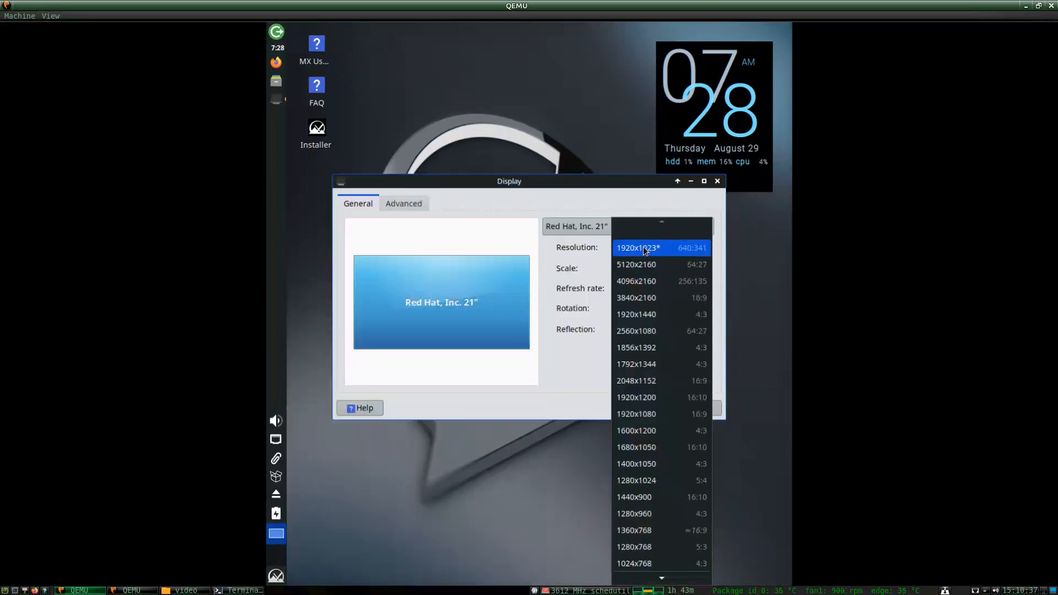
left_click(642, 248)
left_click(693, 355)
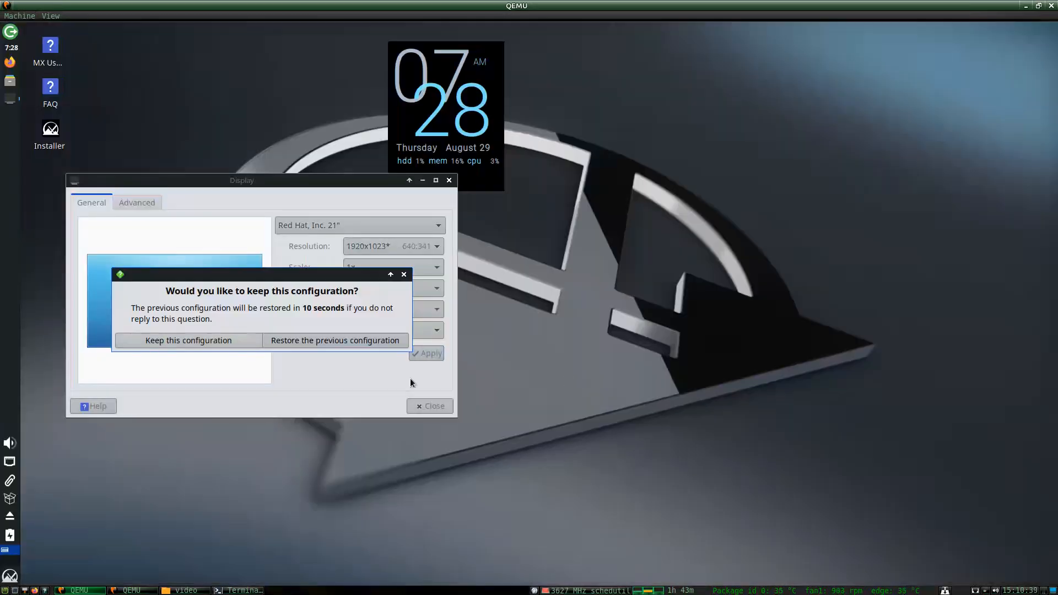
left_click(207, 340)
left_click(425, 406)
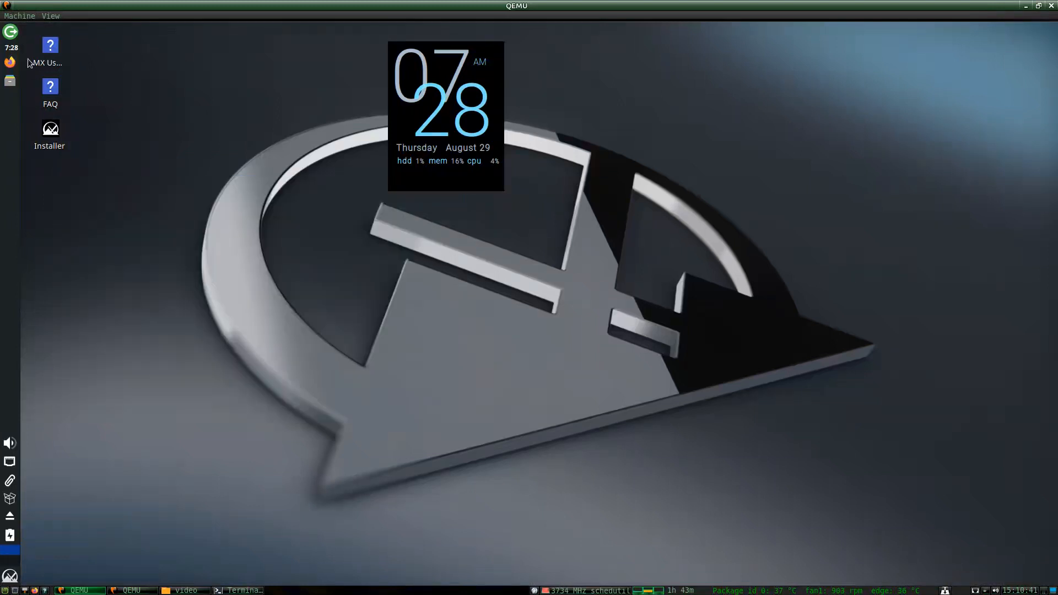
left_click(10, 62)
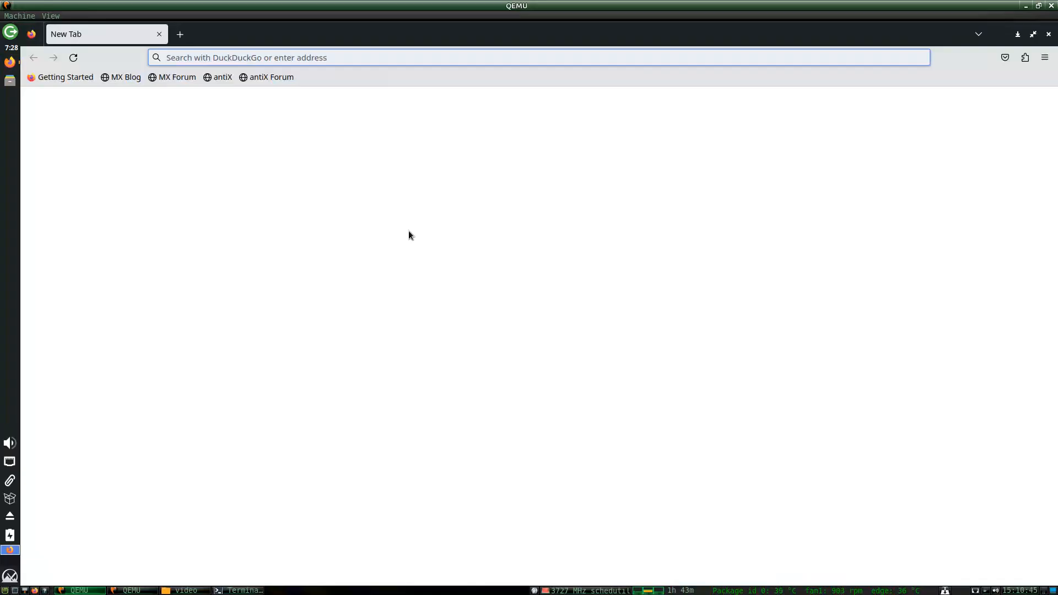
Search 'geti2p' and go to the geti2p.net download page.
type("geti2p")
key("Return")
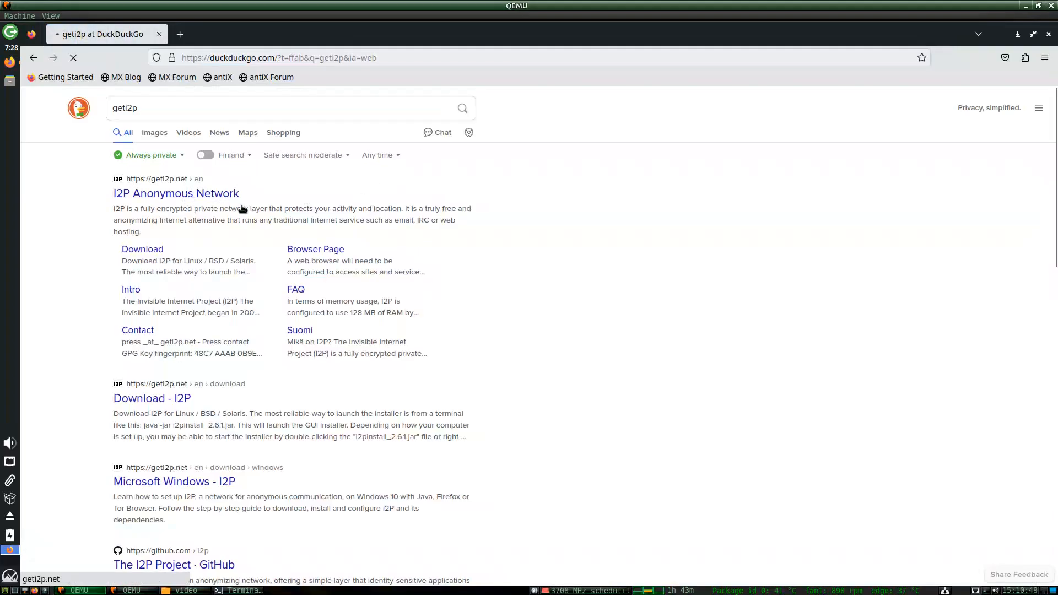
left_click(243, 208)
left_click(595, 297)
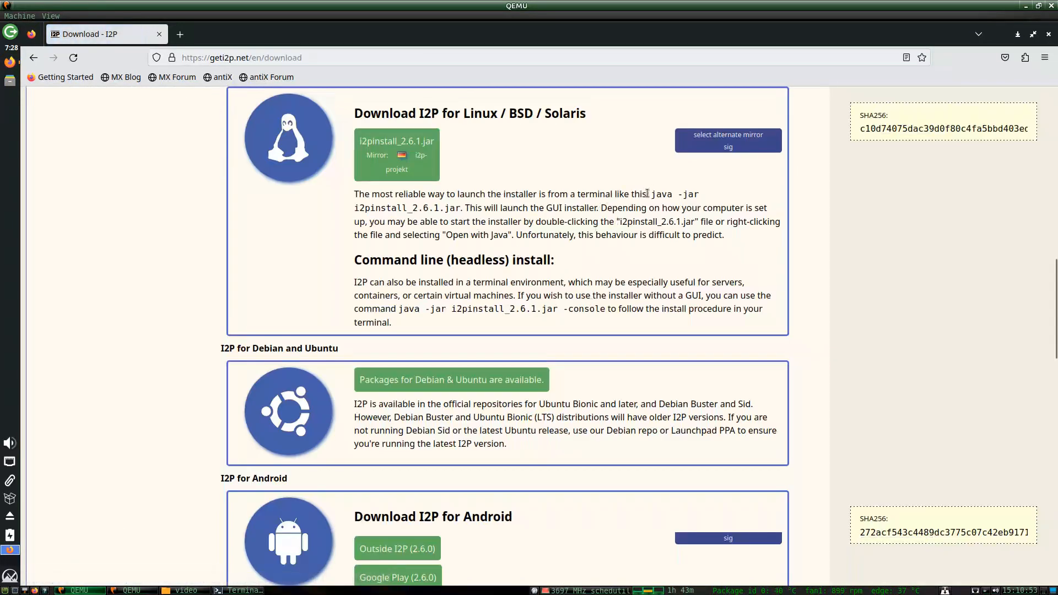
Copy the java -jar i2pinstall_2.6.1.jar command and download the i2pinstall_2.6.1.jar installer.
left_click_drag(651, 194, 456, 208)
right_click(454, 209)
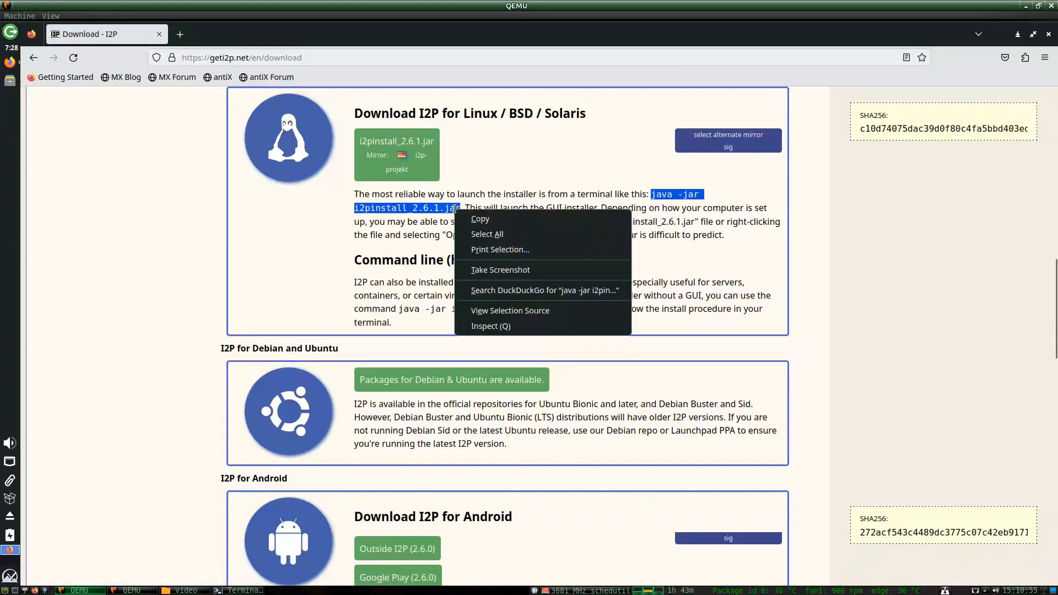
left_click(482, 220)
left_click(416, 169)
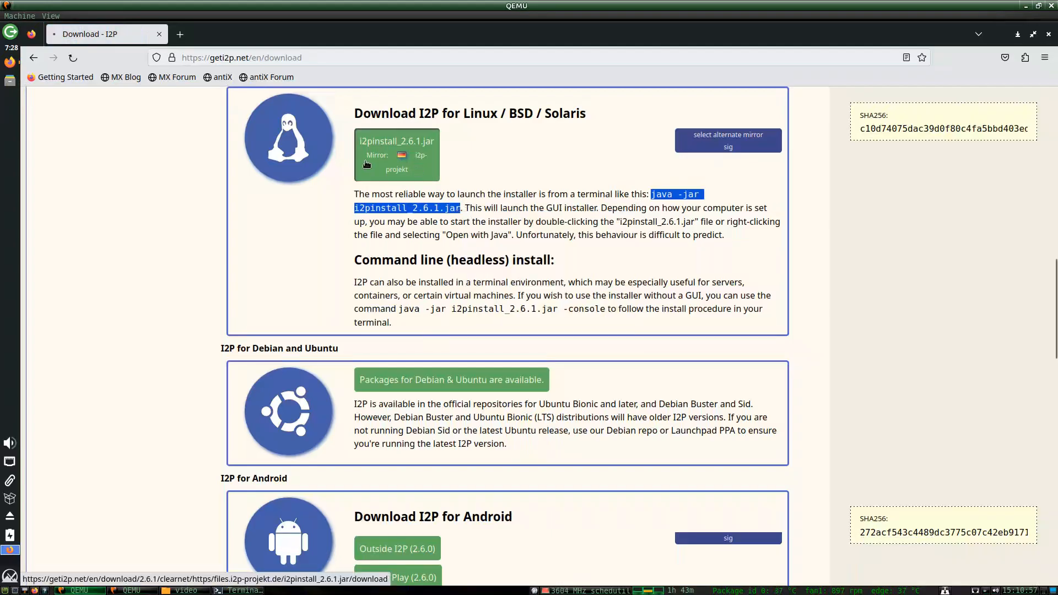
left_click(10, 81)
Run the pasted java -jar i2pinstall_2.6.1.jar command from a terminal in Downloads.
double_click(733, 105)
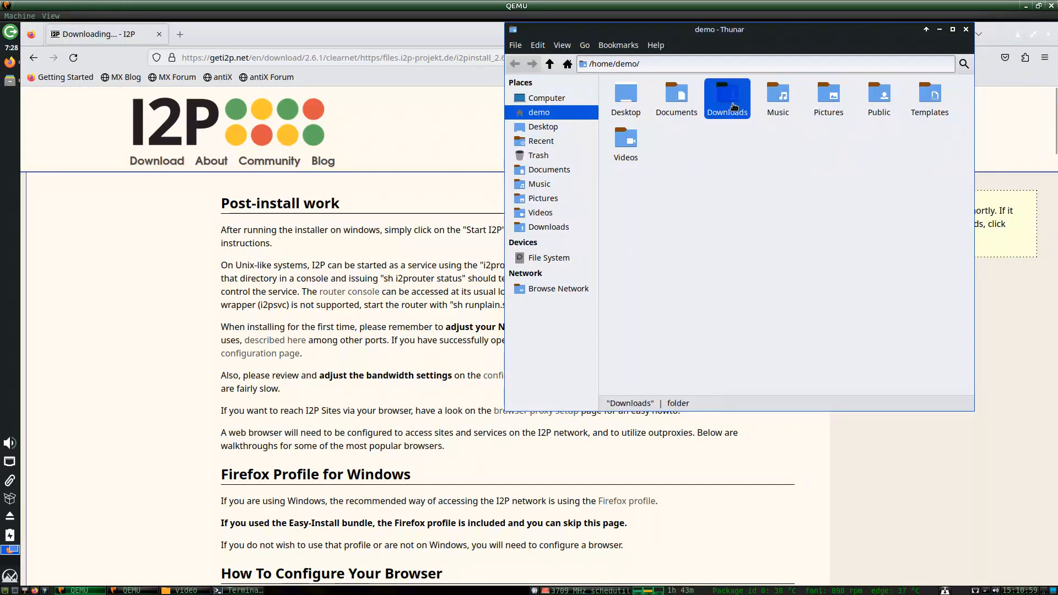
right_click(670, 182)
left_click(691, 256)
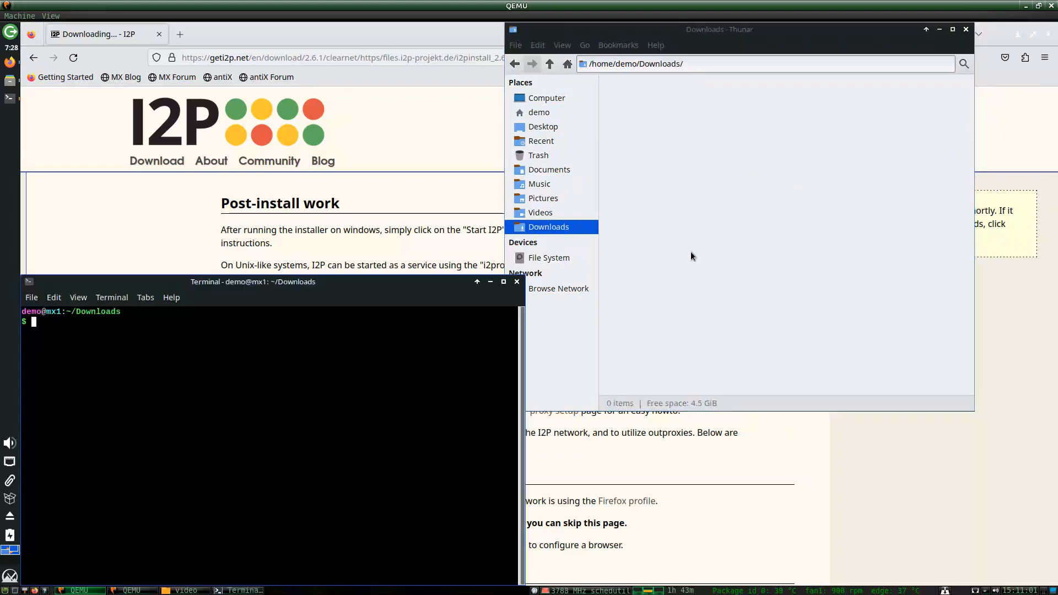
key("ctrl+shift+v")
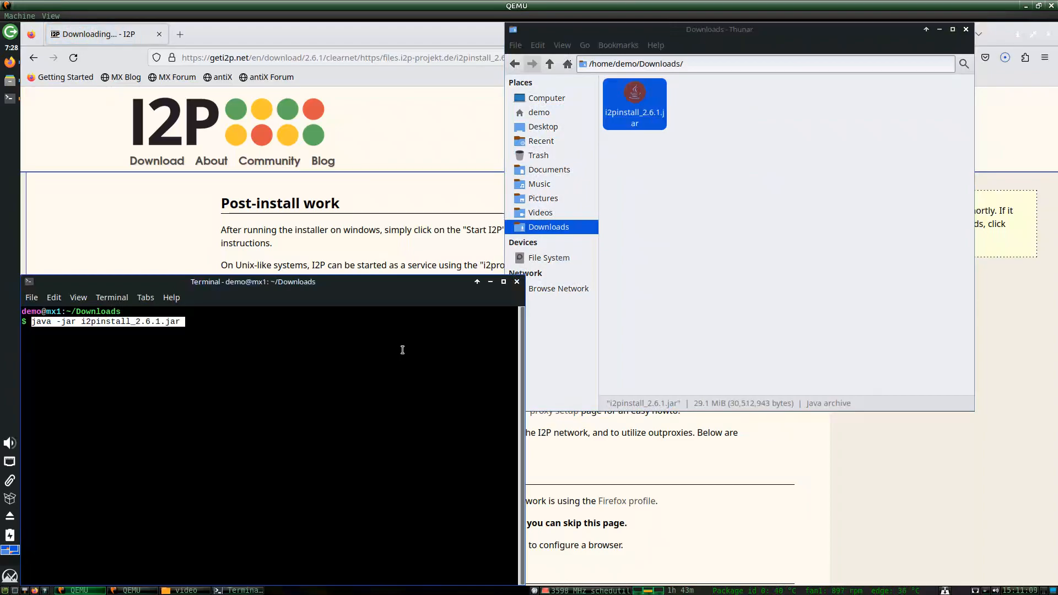
key("Return")
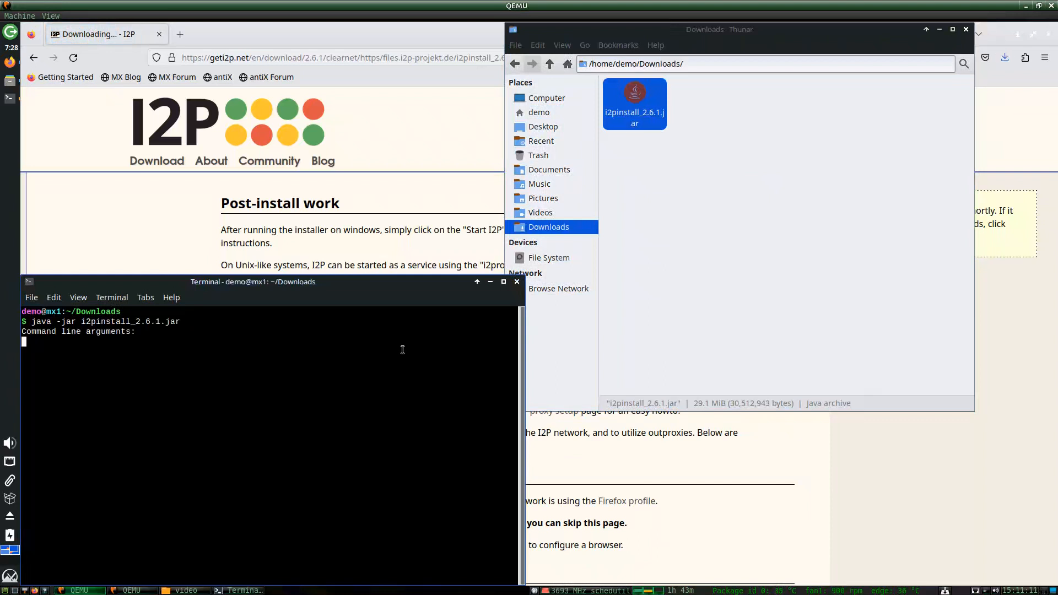
Step through the IzPack installer into /home/demo/i2p and close it when finished.
left_click(533, 328)
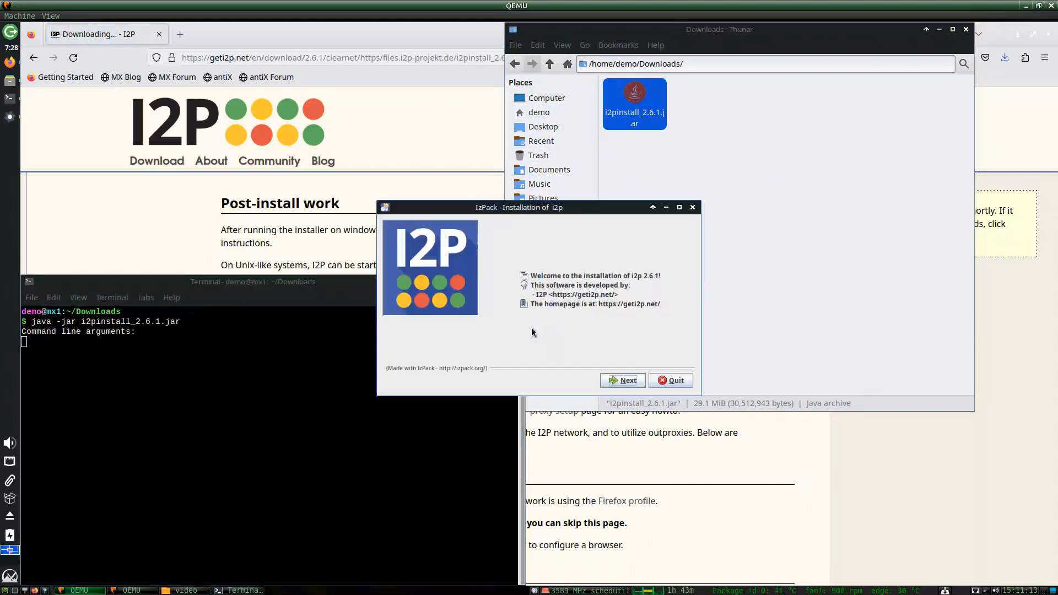
left_click(616, 382)
left_click(615, 383)
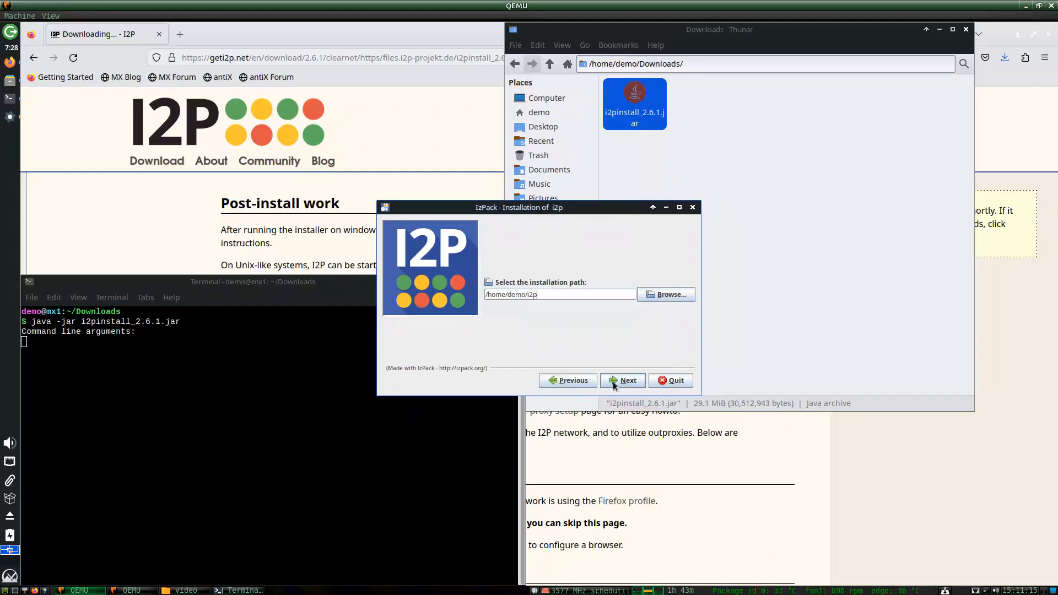
left_click(614, 384)
key("Return")
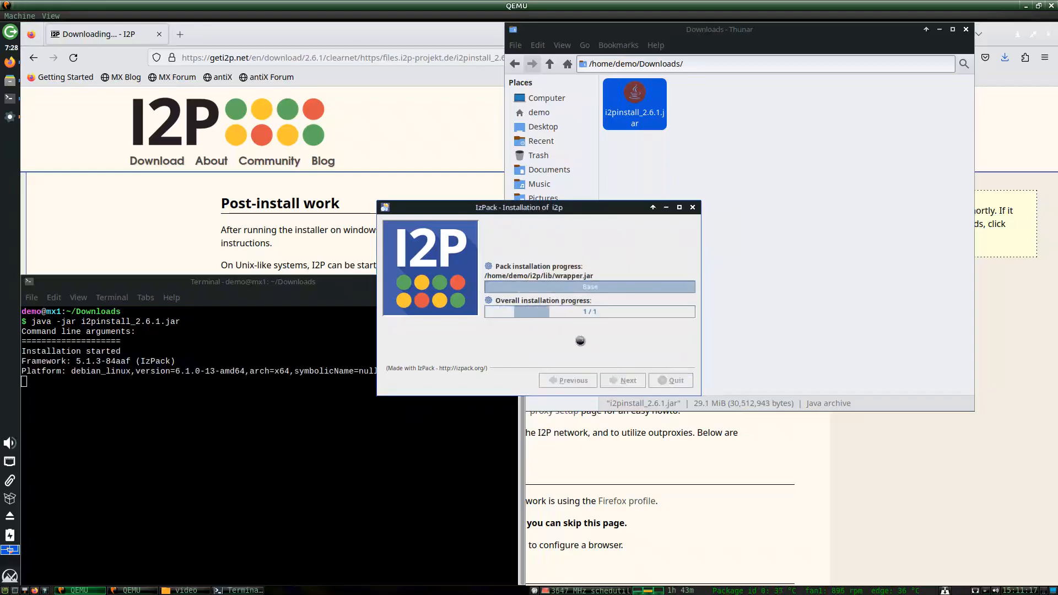
left_click(618, 385)
left_click(613, 384)
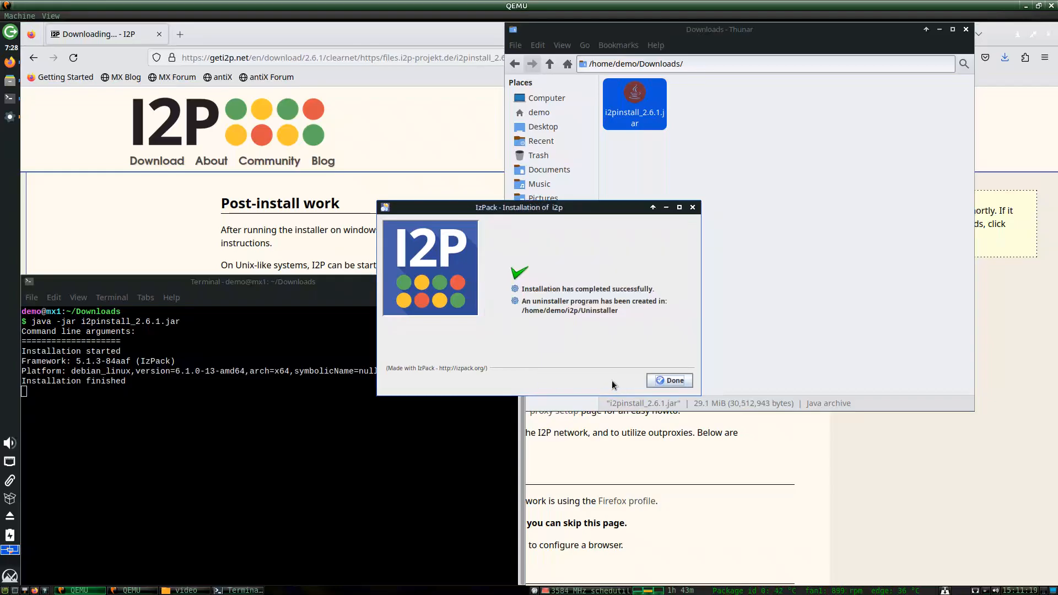
left_click(662, 382)
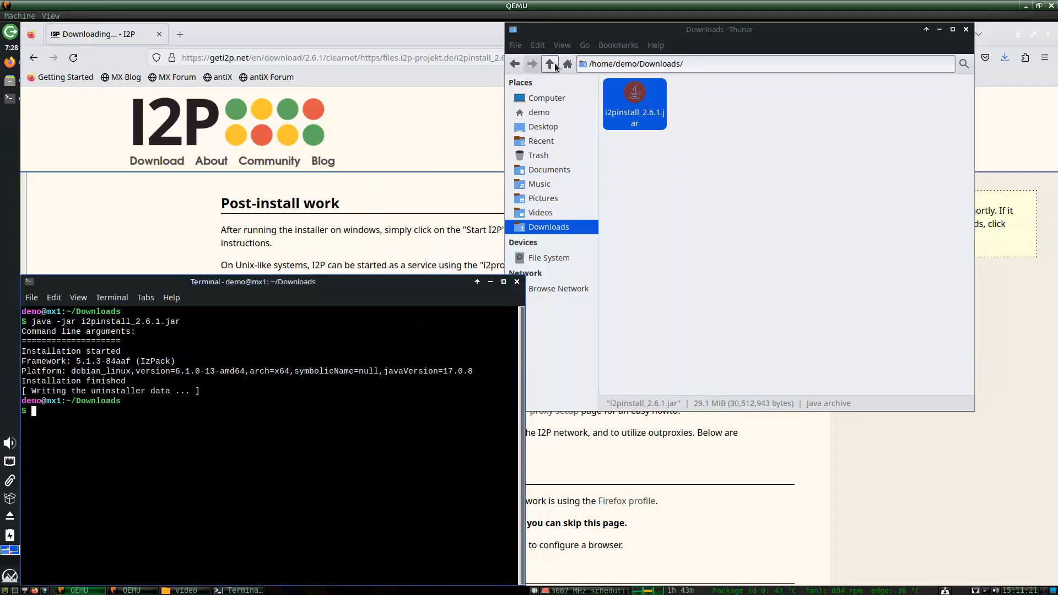
Move the terminal up to the home folder with cd ..
type("cd ..")
key("Return")
type("cd")
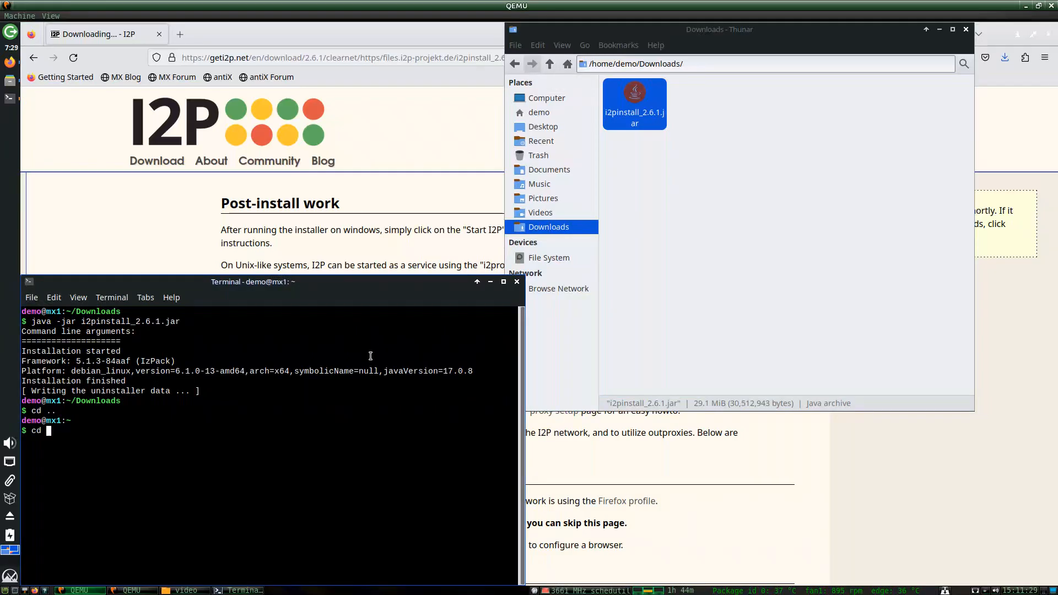
left_click(10, 576)
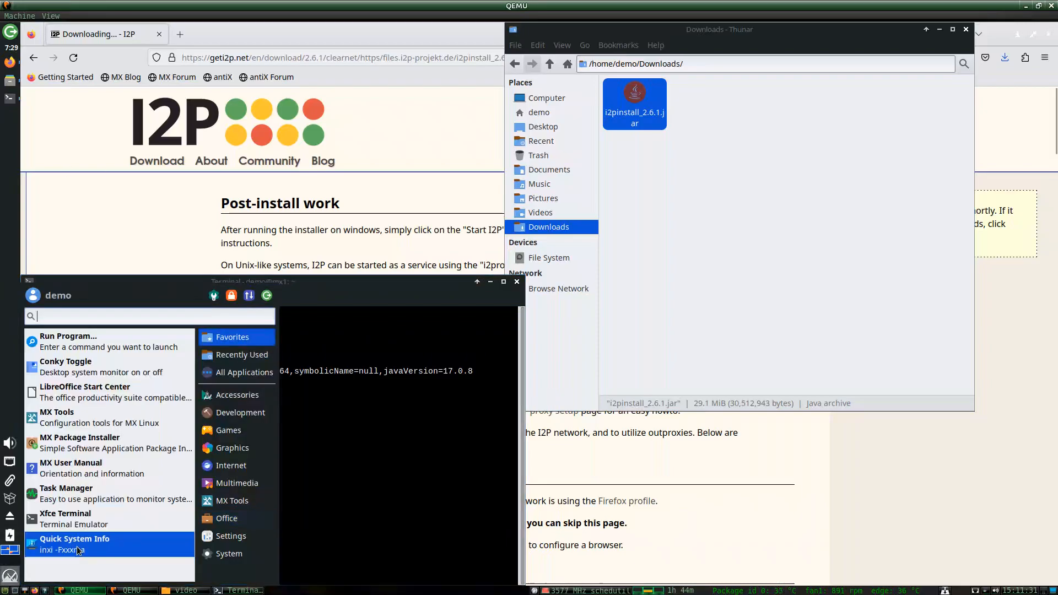
type("ter")
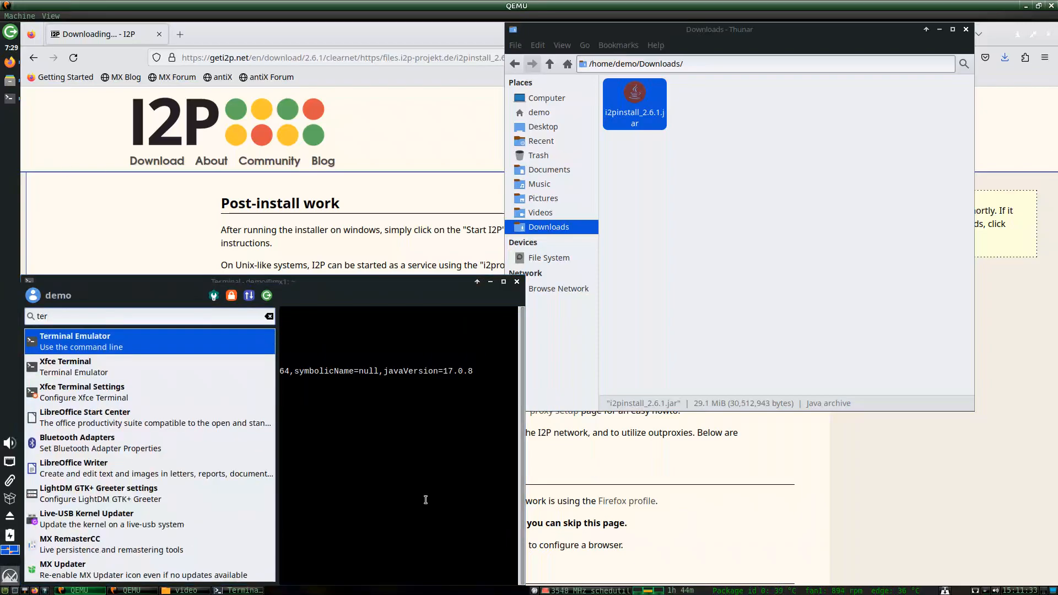
key("BackSpace")
key("BackSpace")
key("BackSpace")
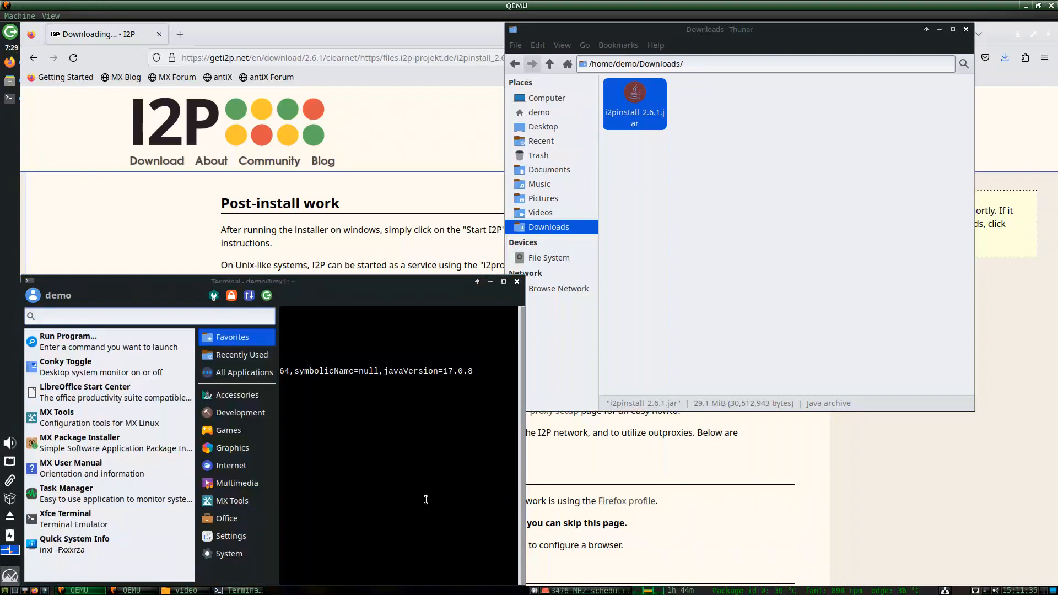
key("Escape")
Enter ~/i2p and run ./i2prouter start to launch the I2P router.
type("cd cd i2p")
key("Return")
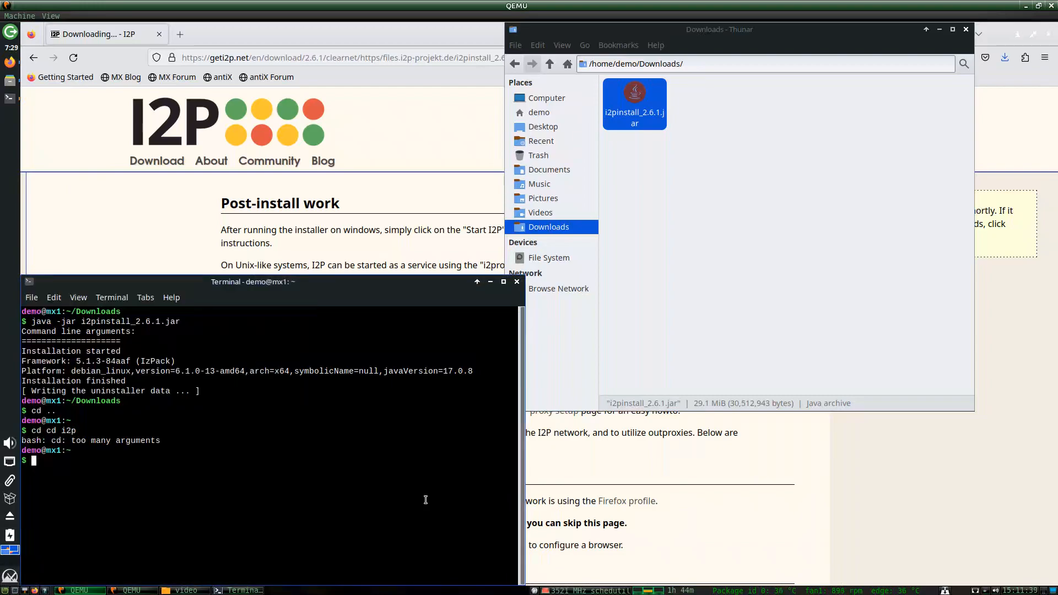
type("cd i2p")
key("Return")
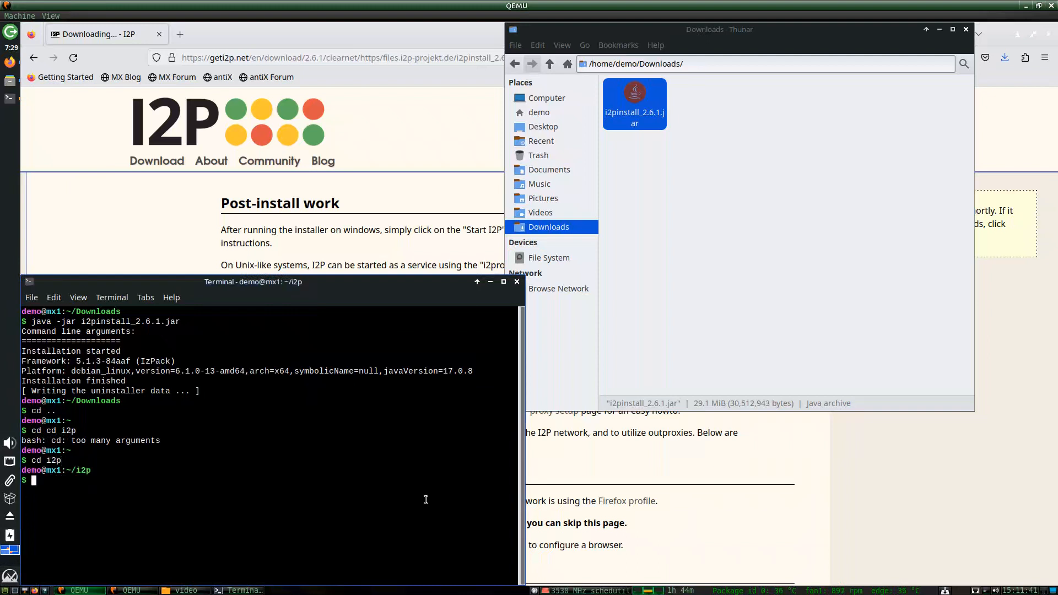
type("./i2prouter start")
key("Return")
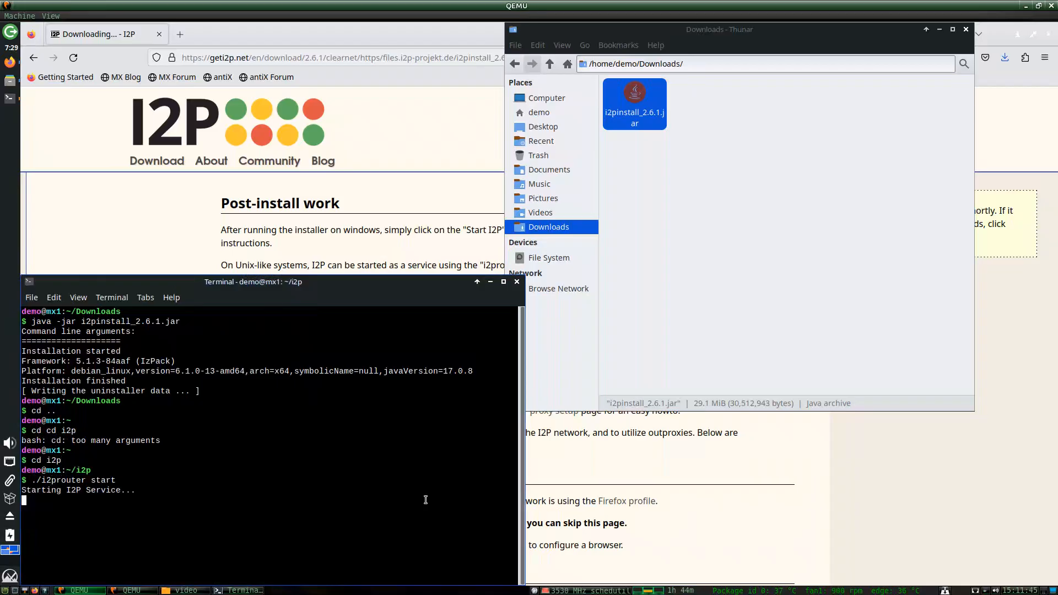
left_click(516, 282)
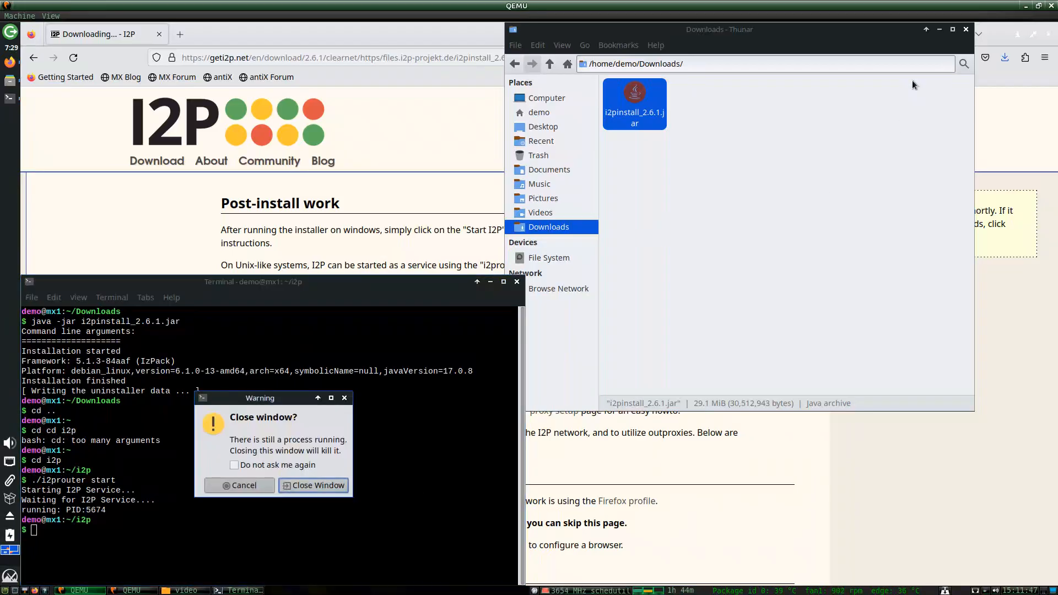
Close the terminal, the file manager and the I2P download tab.
left_click(242, 487)
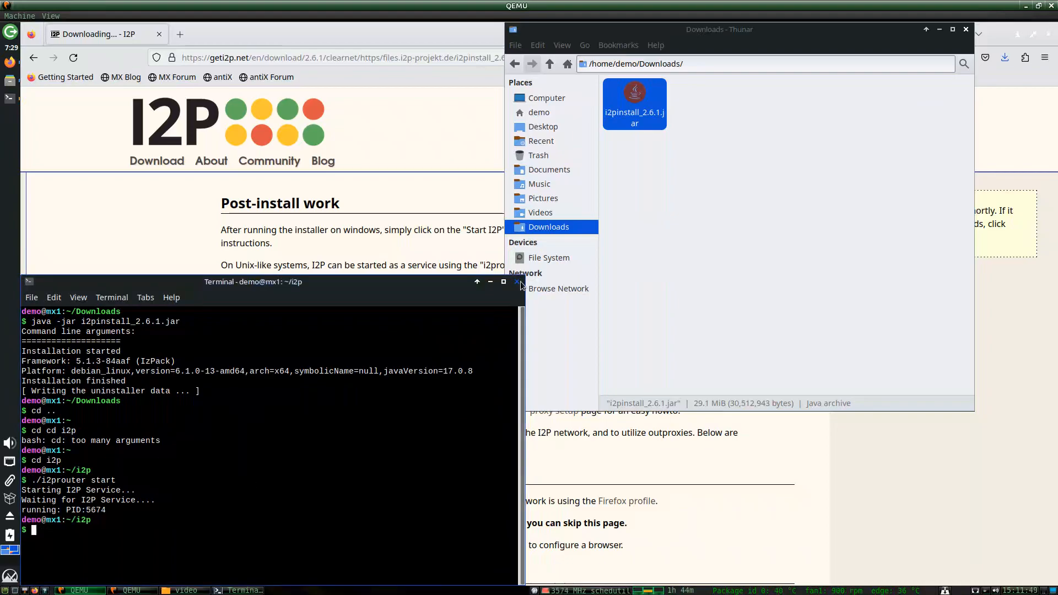
left_click(517, 281)
left_click(966, 29)
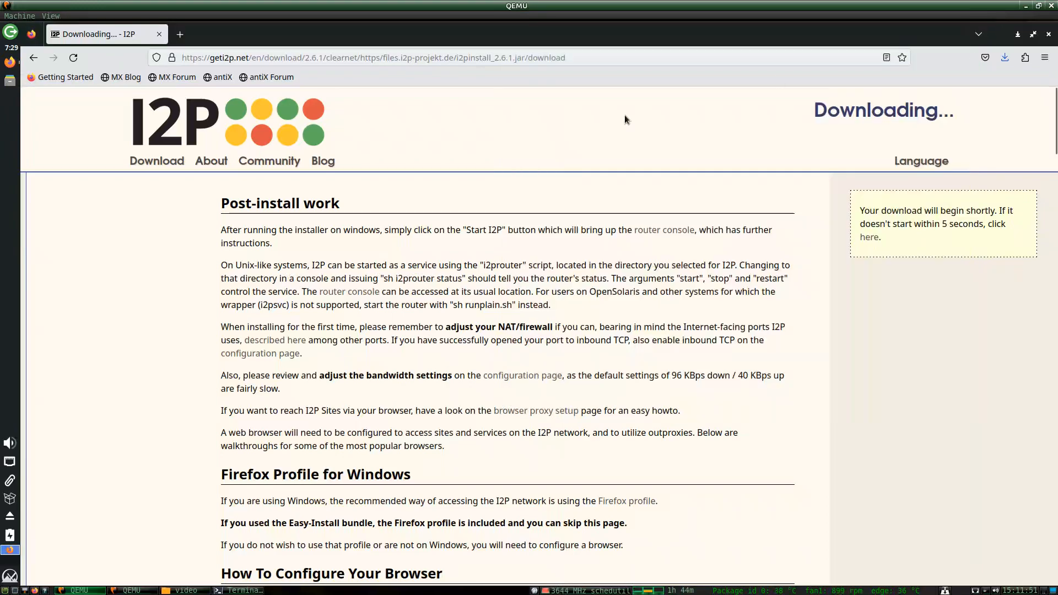
left_click(157, 35)
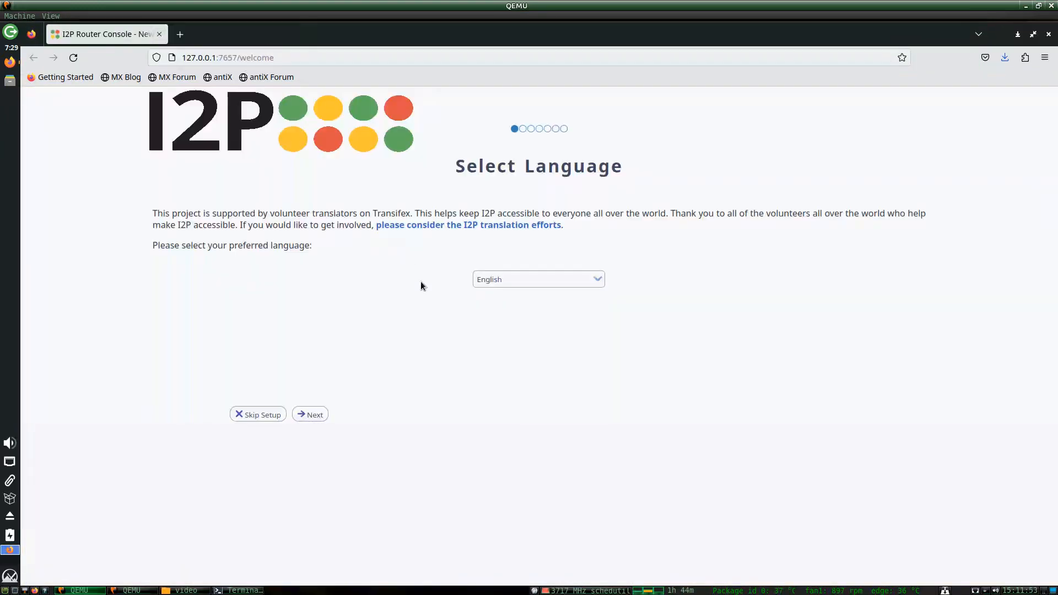
Finish the router console welcome wizard with English and the dark theme, skipping the remaining setup.
left_click(310, 414)
left_click(217, 309)
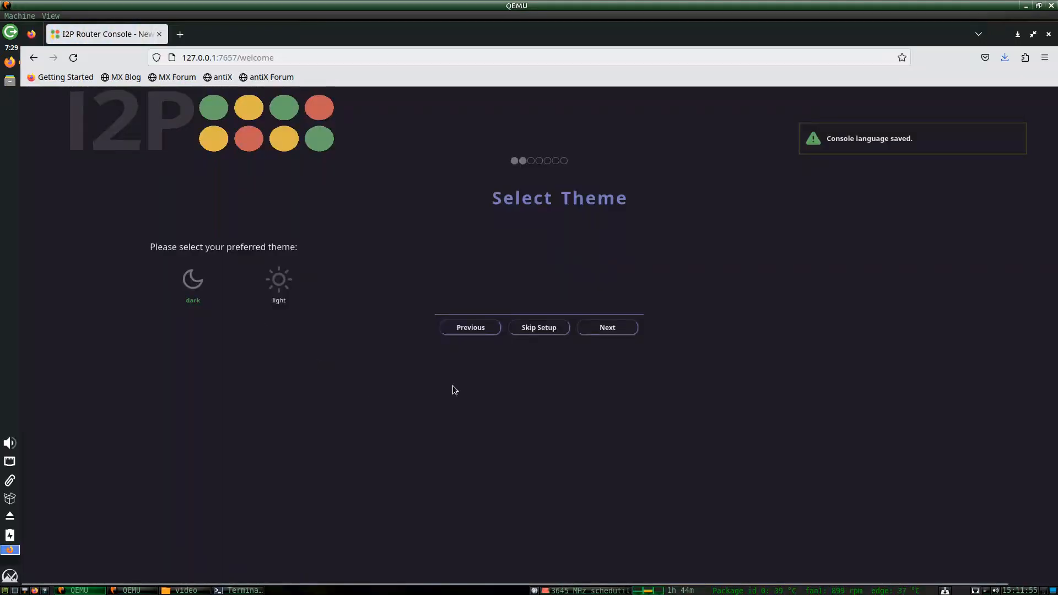
left_click(605, 330)
left_click(639, 428)
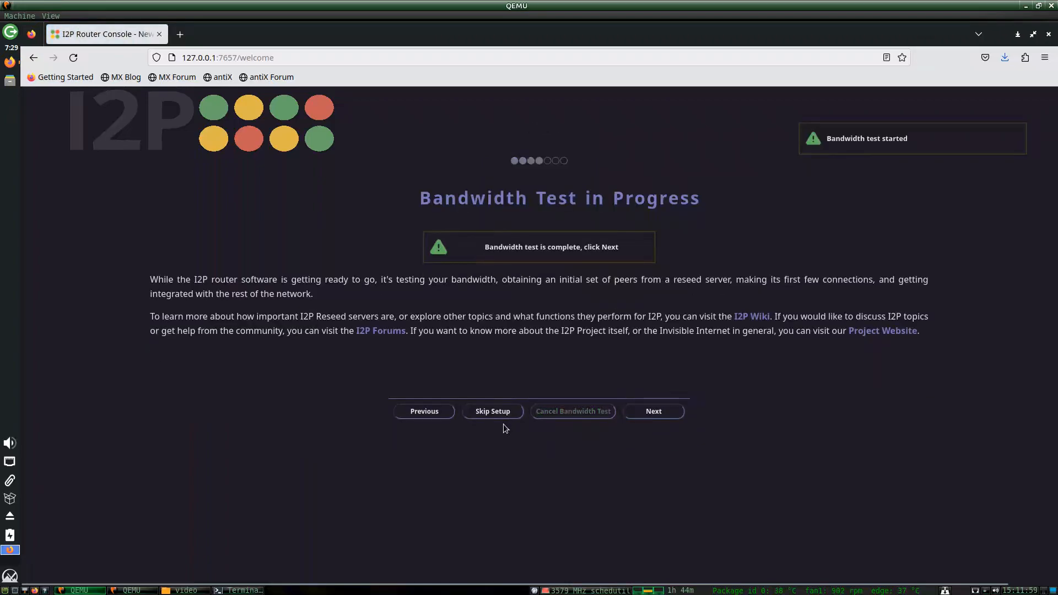
left_click(492, 412)
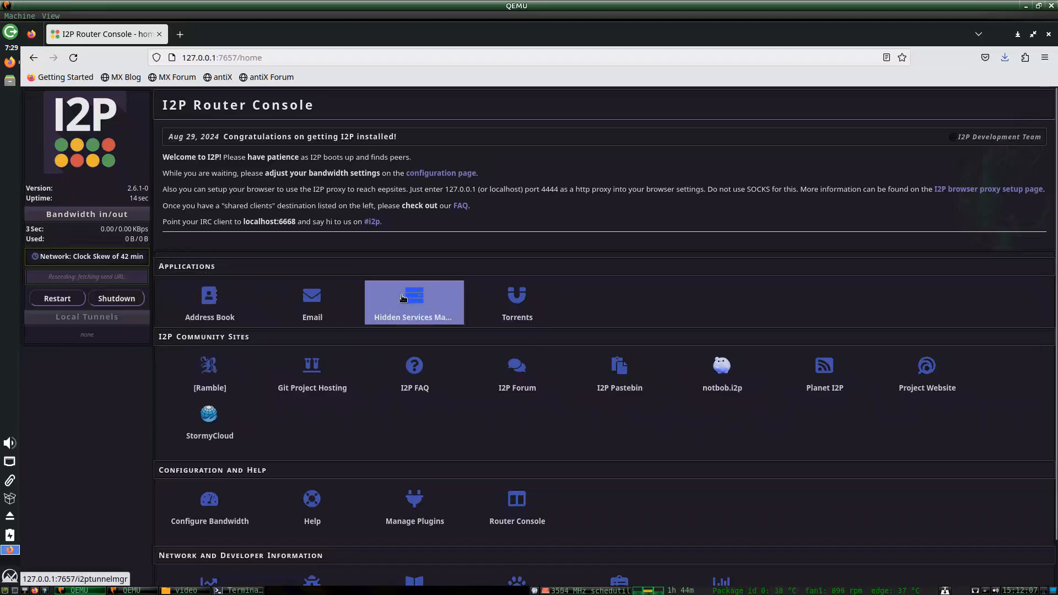
Look at the Hidden Services Manager and return to the console home page.
left_click(382, 306)
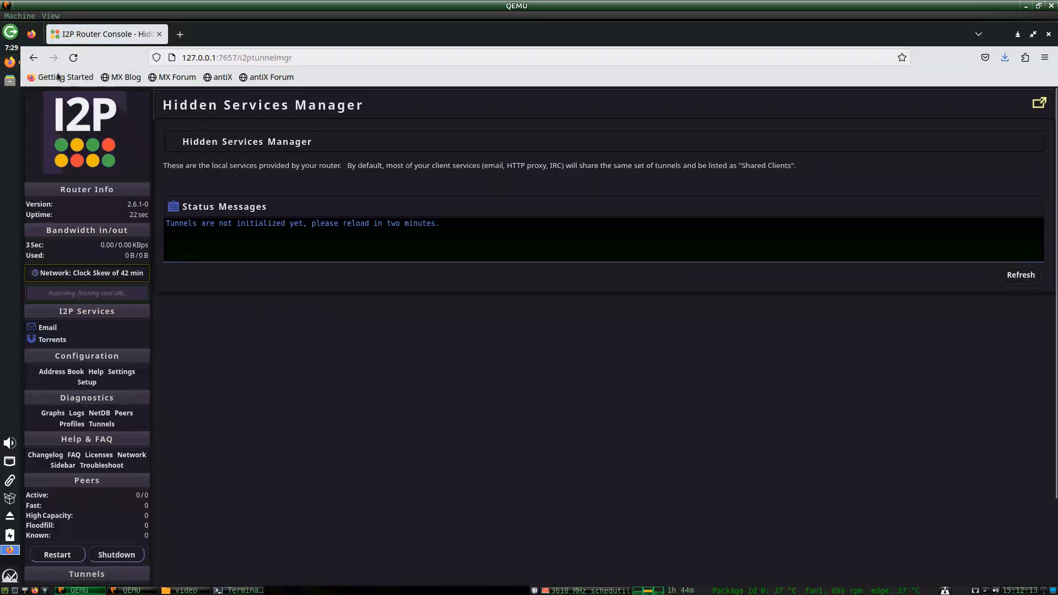
left_click(34, 57)
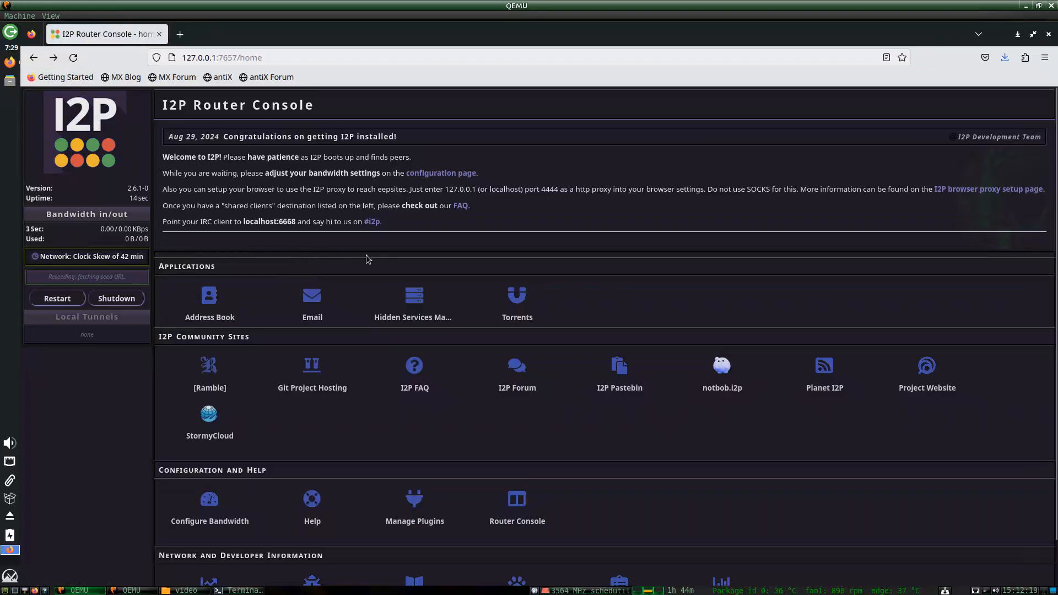
left_click(401, 300)
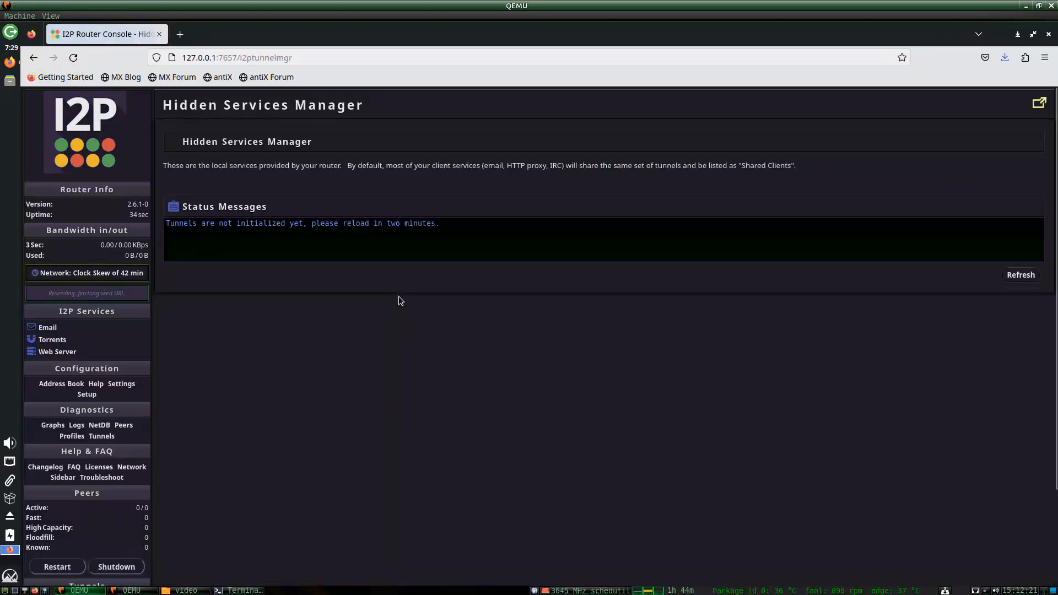
left_click(88, 118)
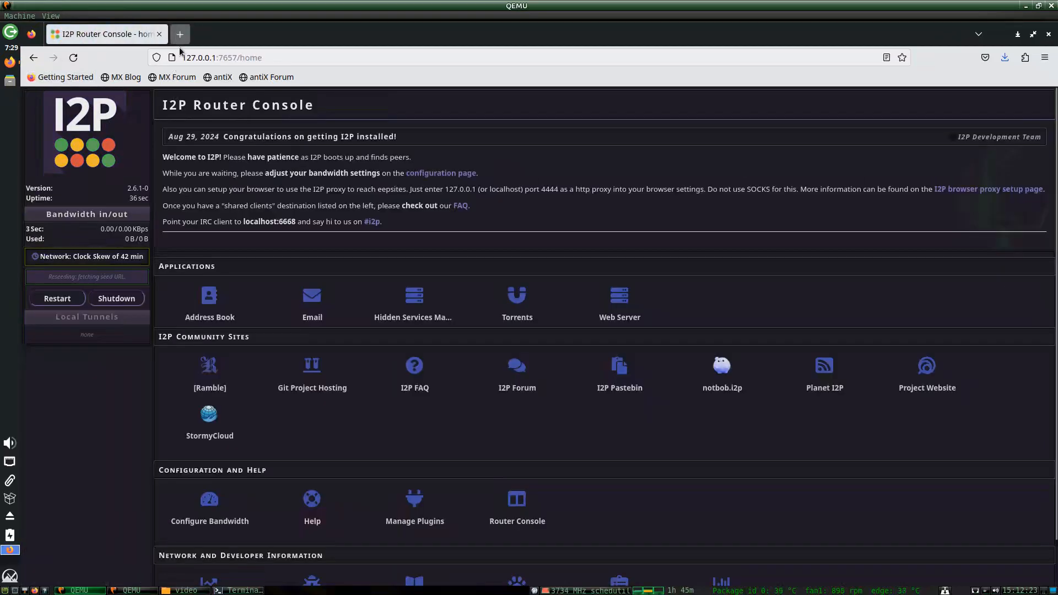
Search 'retroshare i2p' on DuckDuckGo and browse the results, including retroshare.cc.
key("ctrl+t")
type("retrosha")
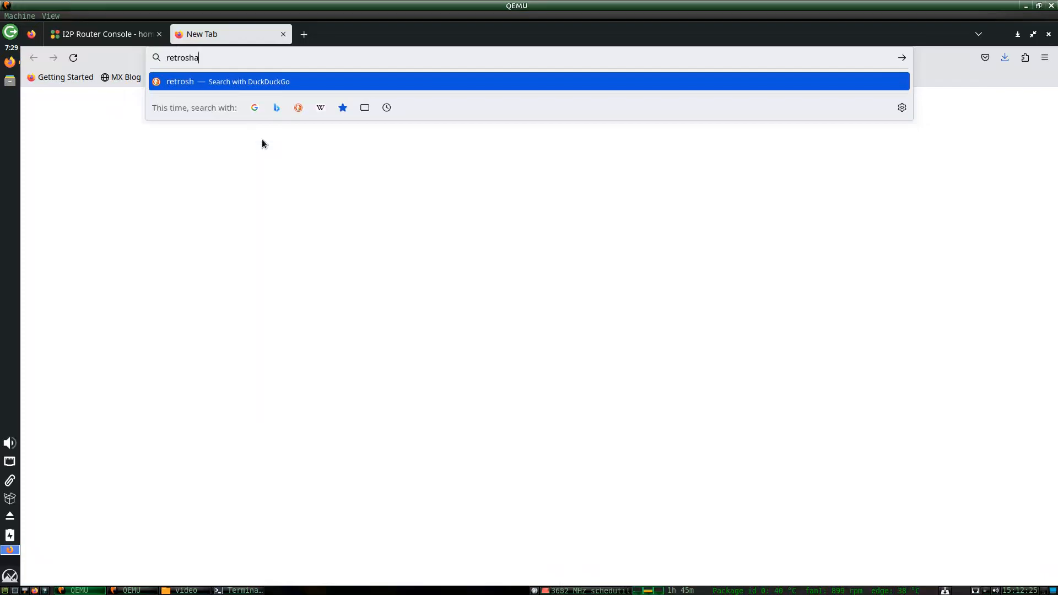
type("re i2p")
key("Return")
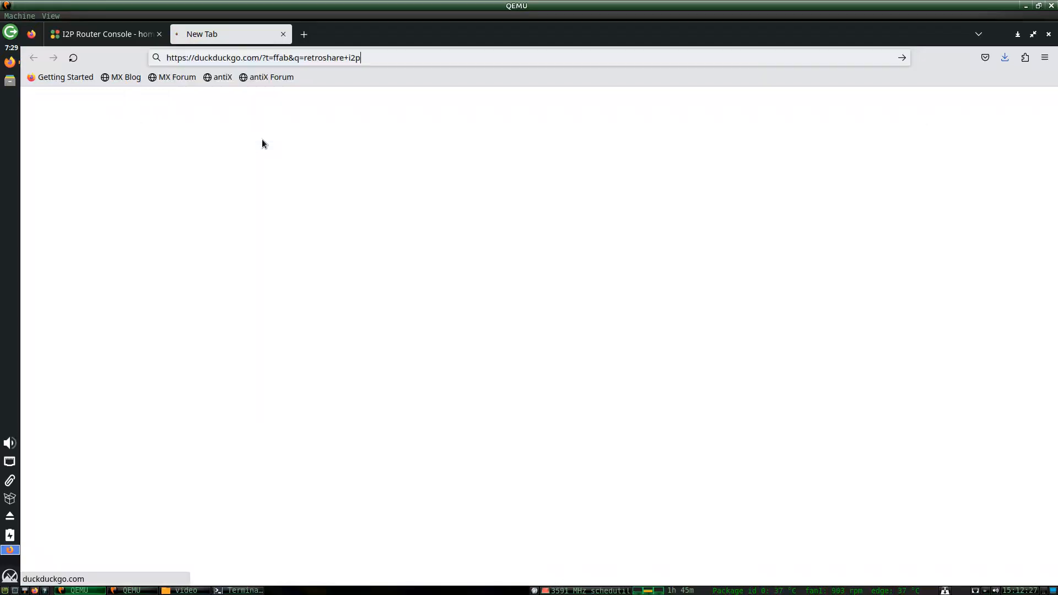
left_click(148, 194)
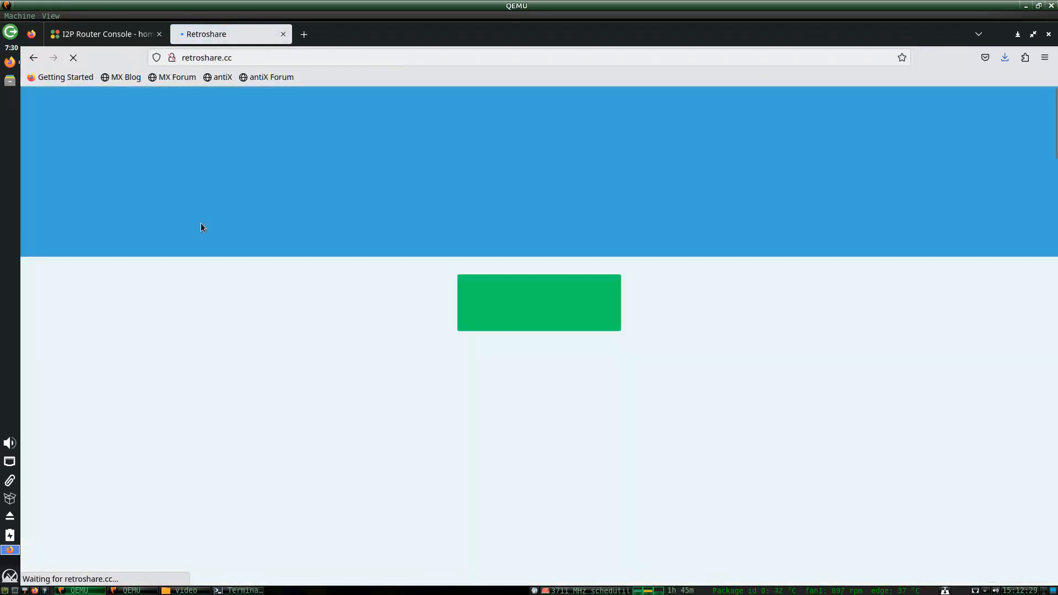
left_click(34, 57)
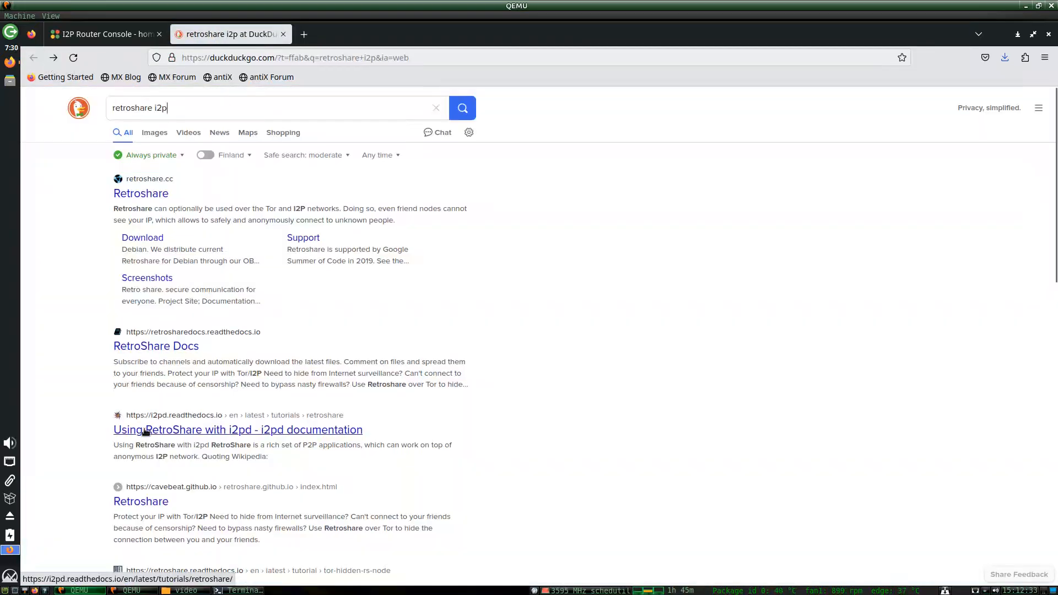
scroll(138, 498, "down", 3)
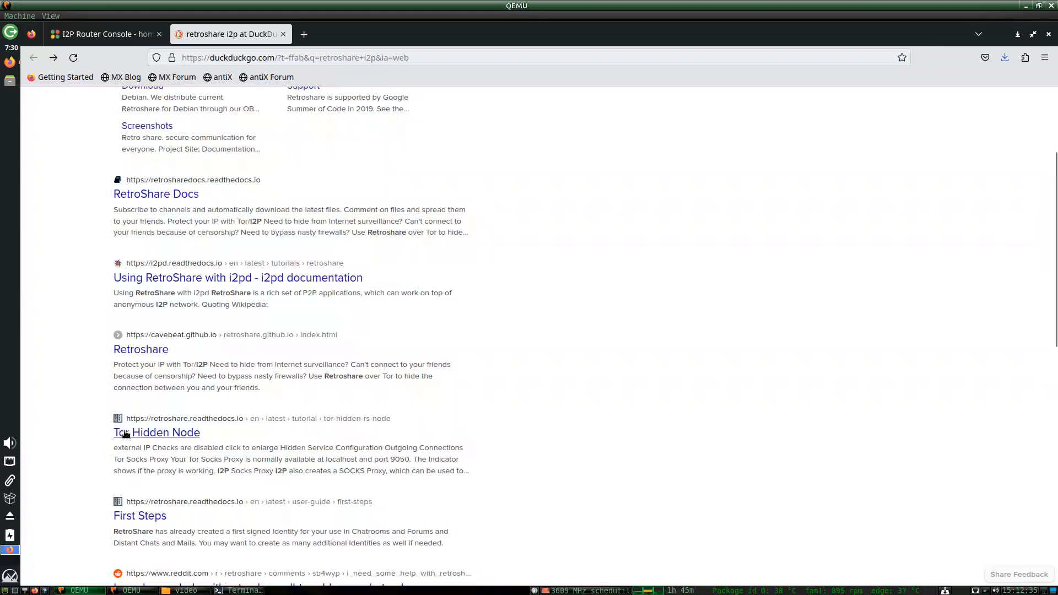
scroll(90, 443, "down", 4)
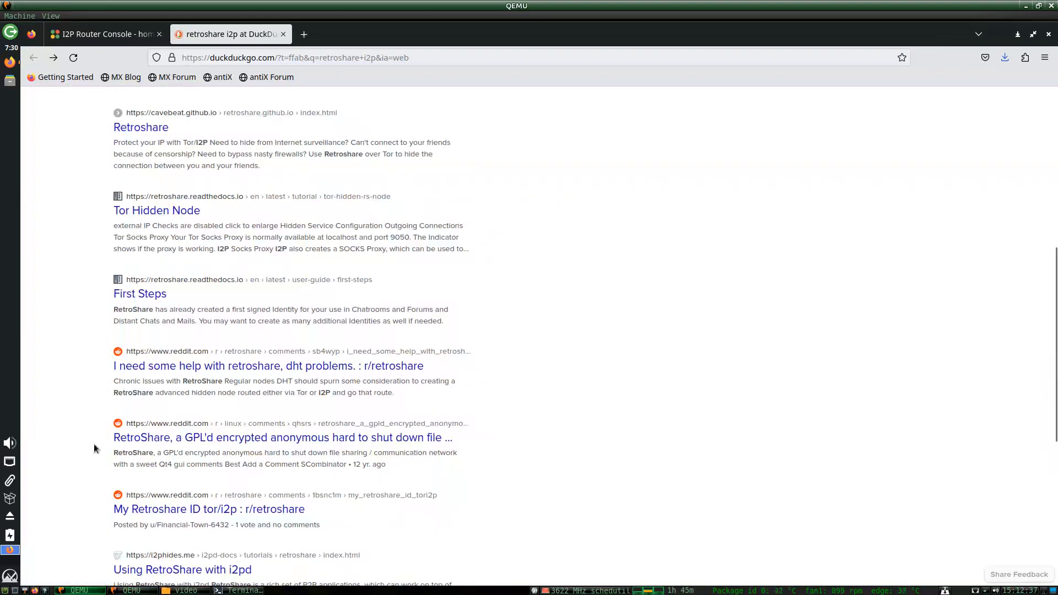
scroll(94, 444, "up", 7)
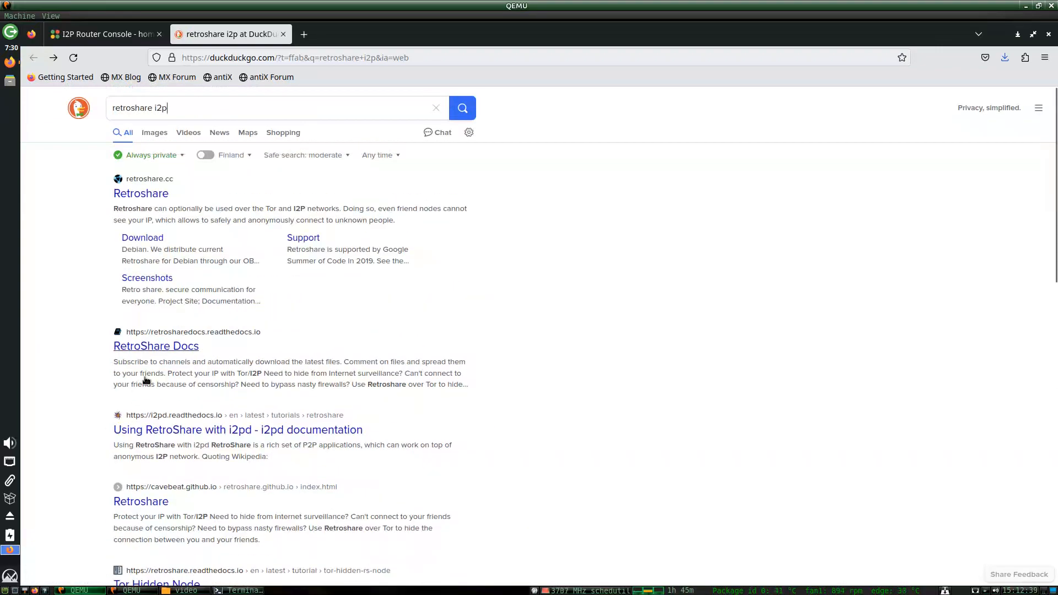
scroll(154, 366, "down", 14)
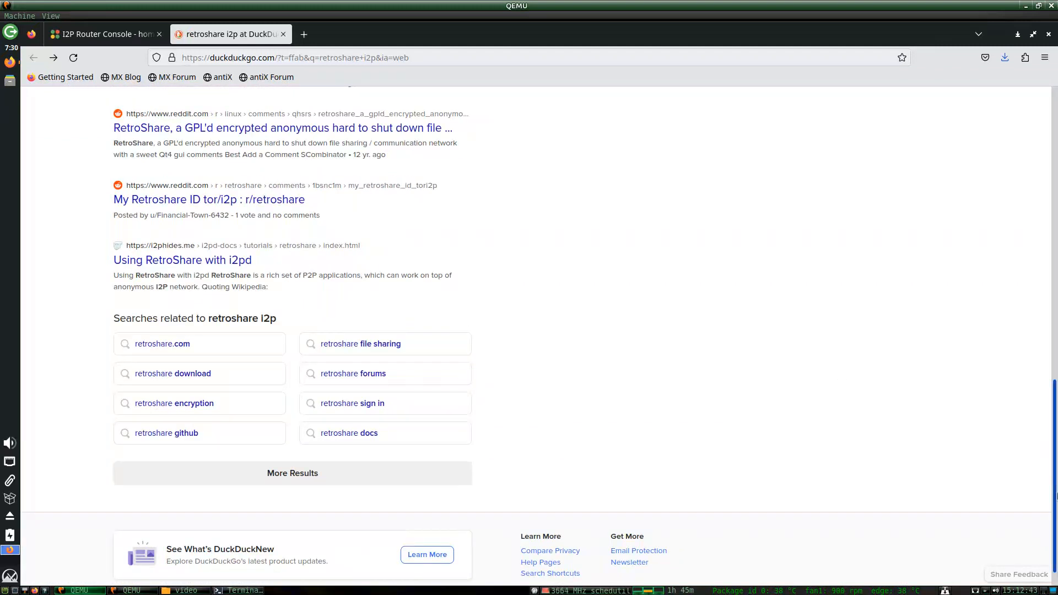
left_click_drag(1055, 492, 1049, 200)
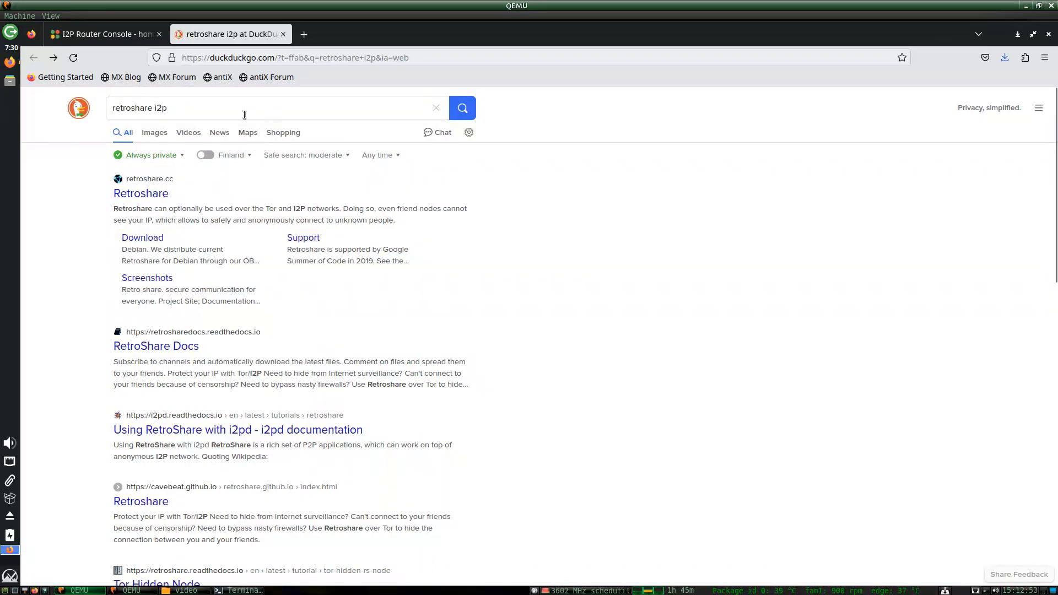
Search 'retroshare i2p' on startpage.com, closing the DuckDuckGo tab.
key("ctrl+t")
type("startpage.")
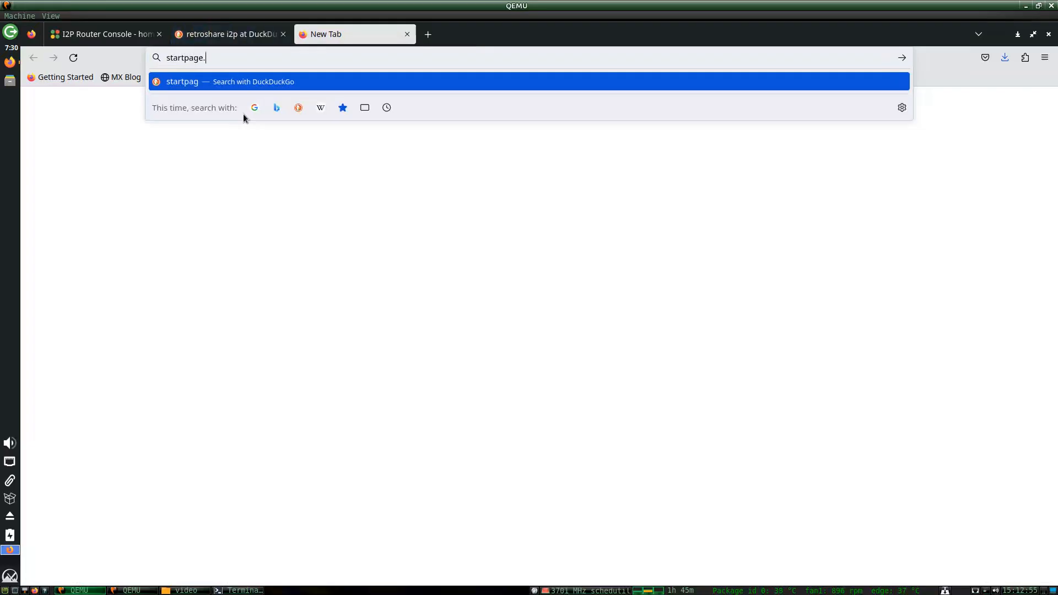
type("com")
key("Return")
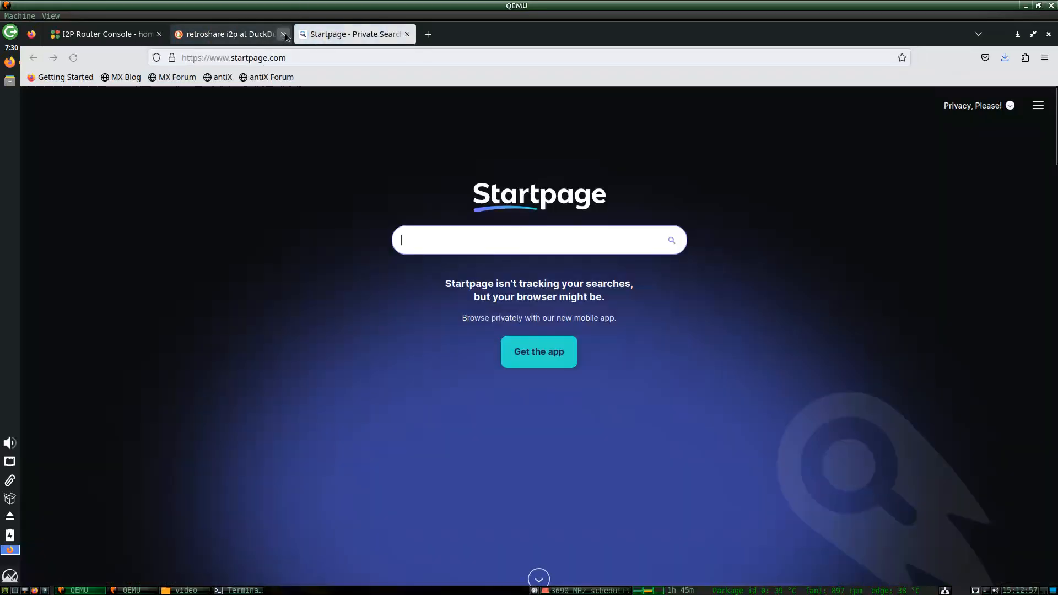
left_click(283, 34)
type("retrosh")
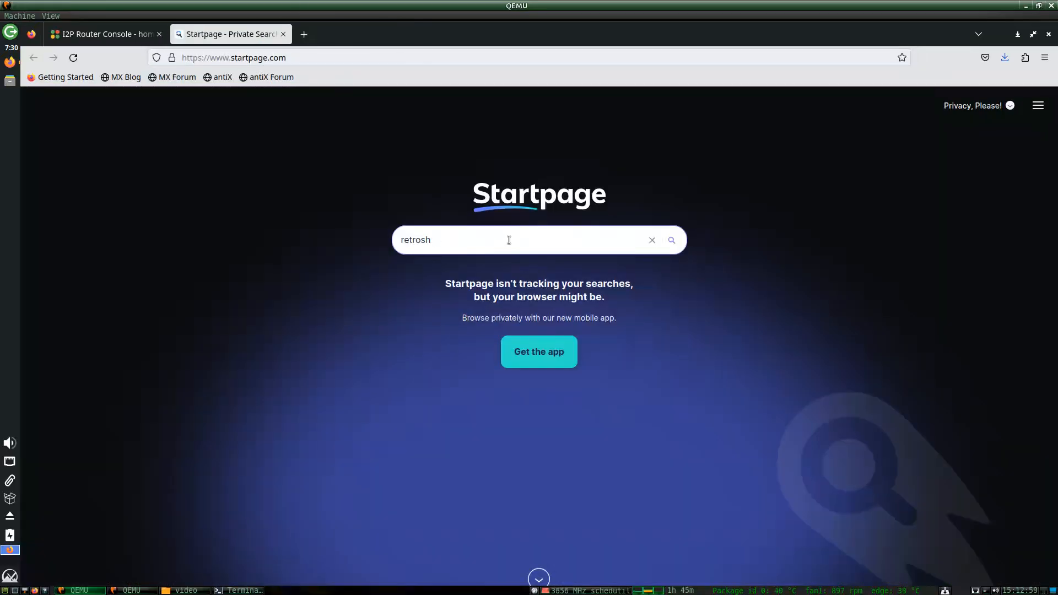
type("are i")
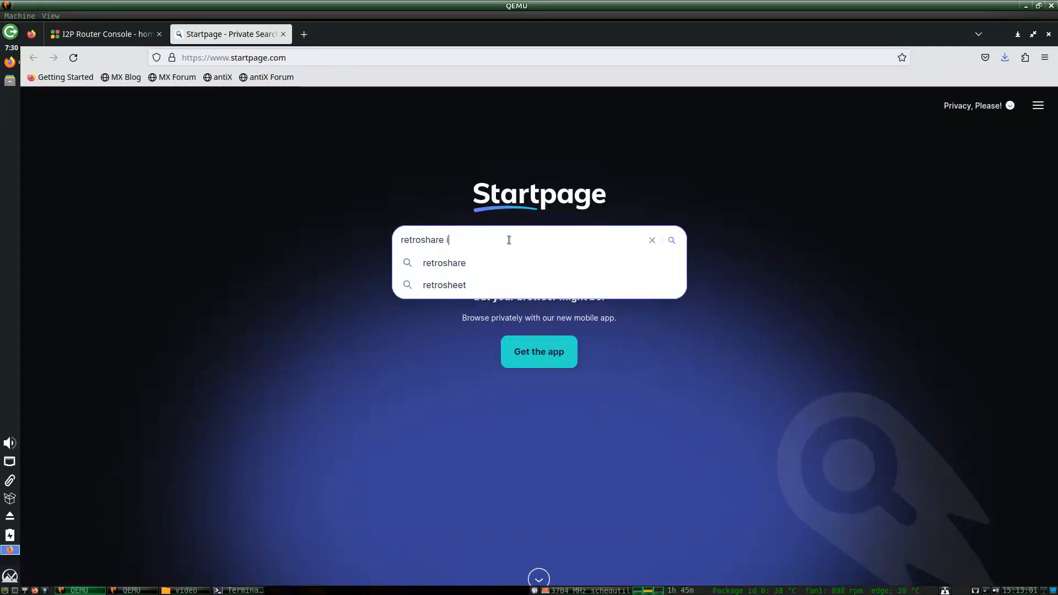
type("2p")
key("Return")
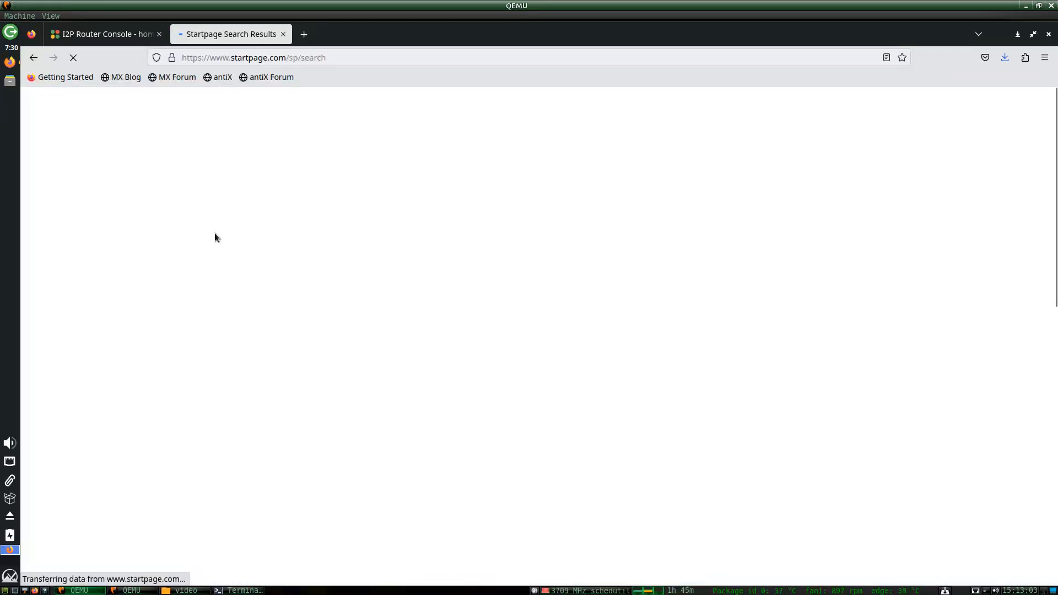
Open the I2P Hidden Node guide result in a new tab, then return to the router console.
right_click(175, 225)
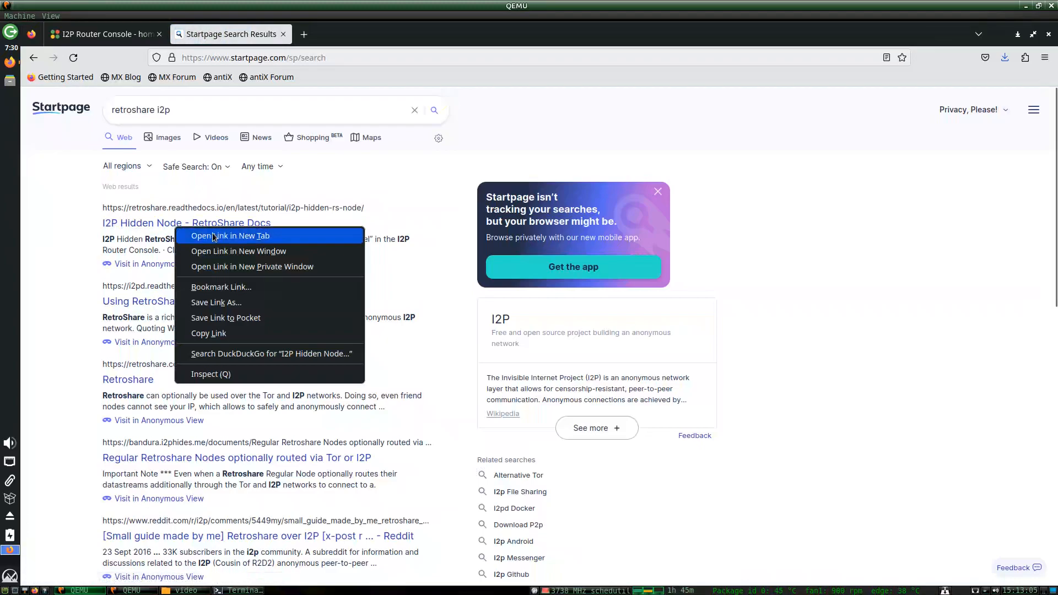
left_click(230, 236)
left_click(344, 32)
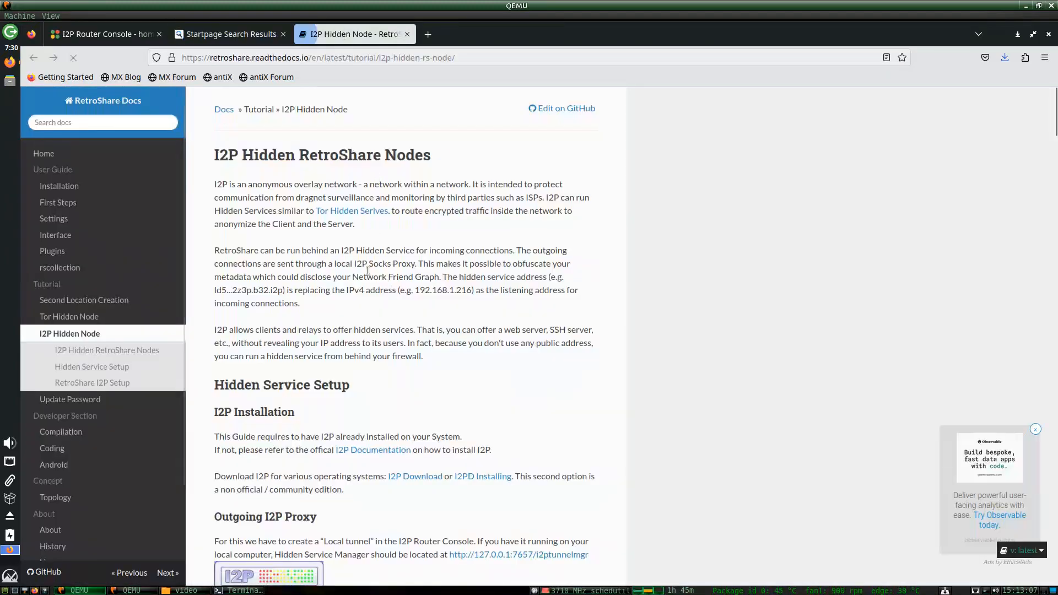
left_click(99, 34)
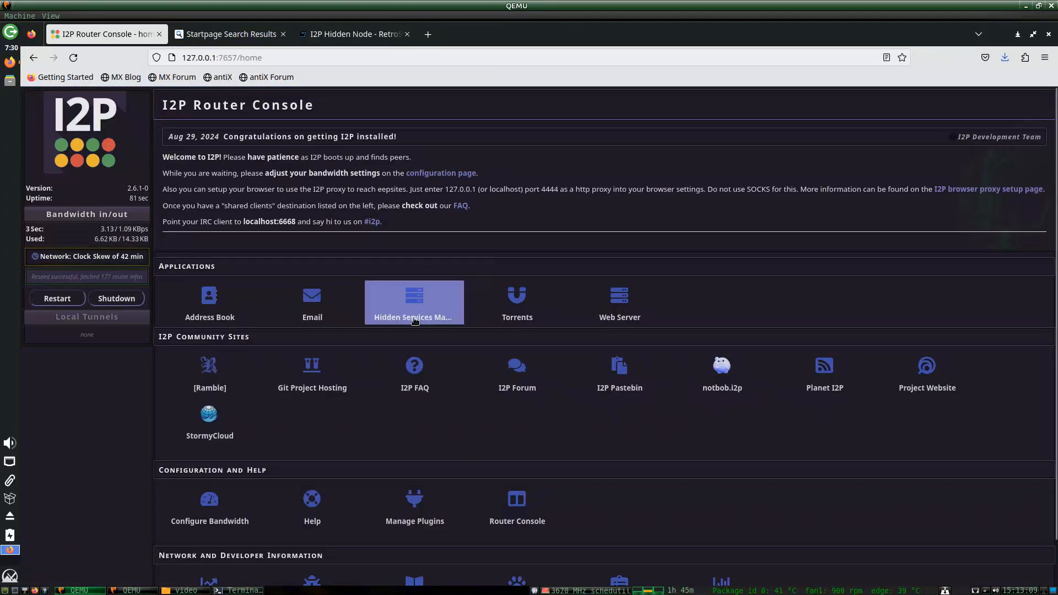
Start a client tunnel in the Hidden Services Manager wizard, named and described 'retroshare 1'.
left_click(413, 303)
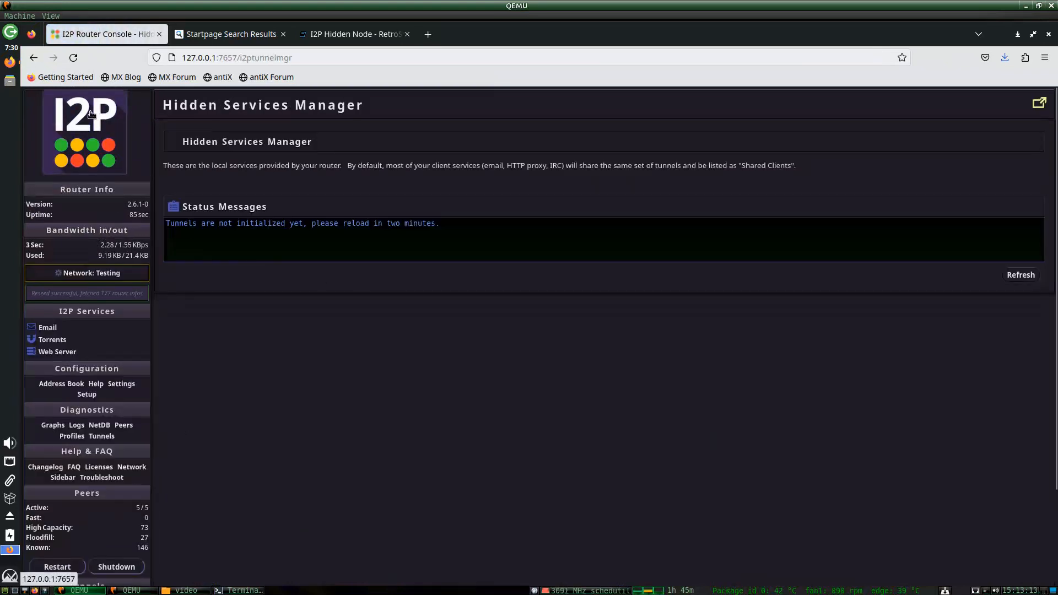
left_click(90, 119)
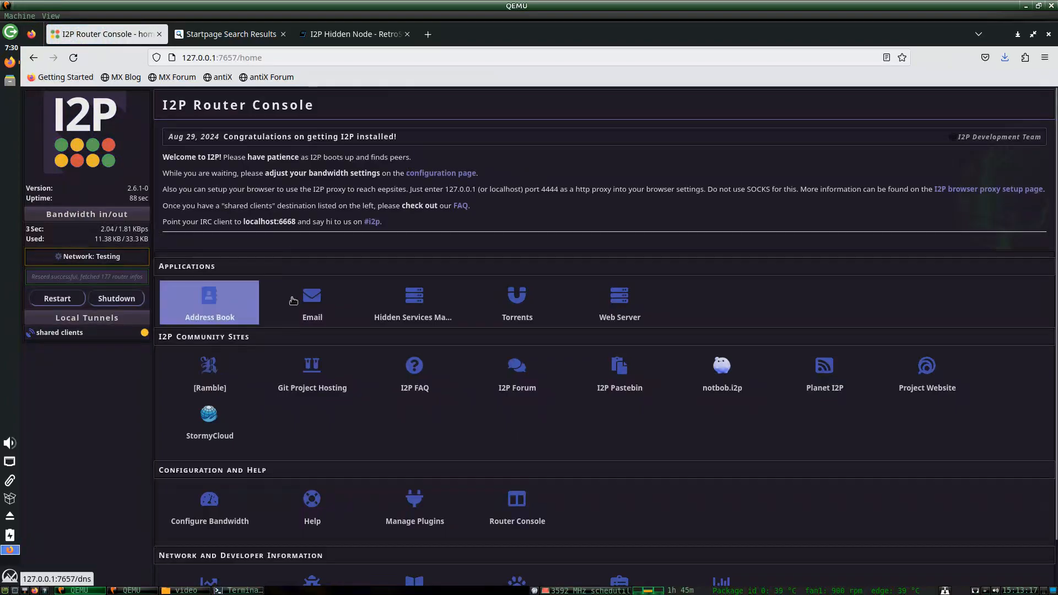
left_click(387, 299)
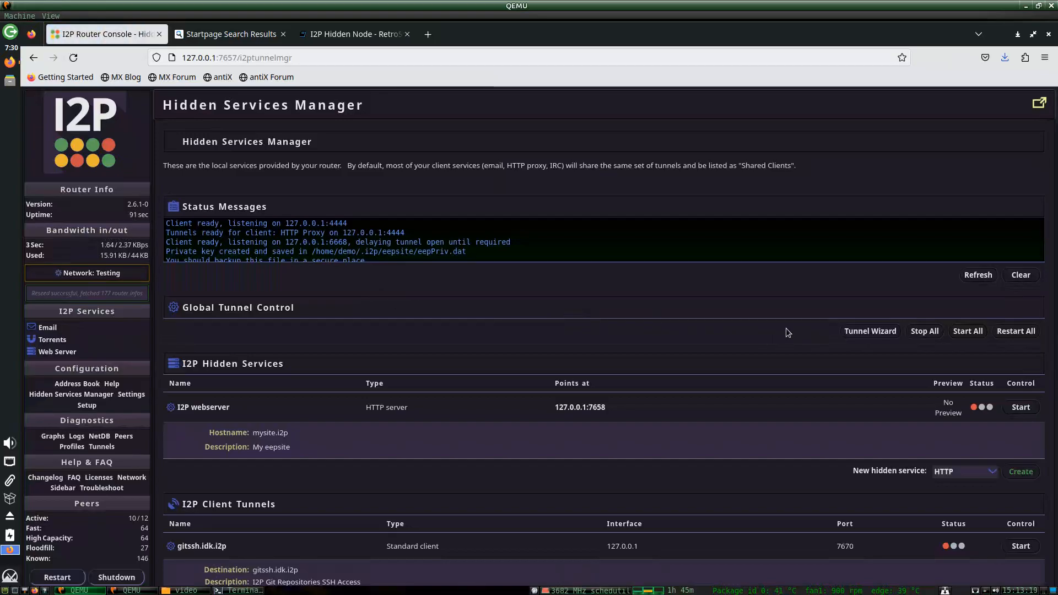
left_click(848, 331)
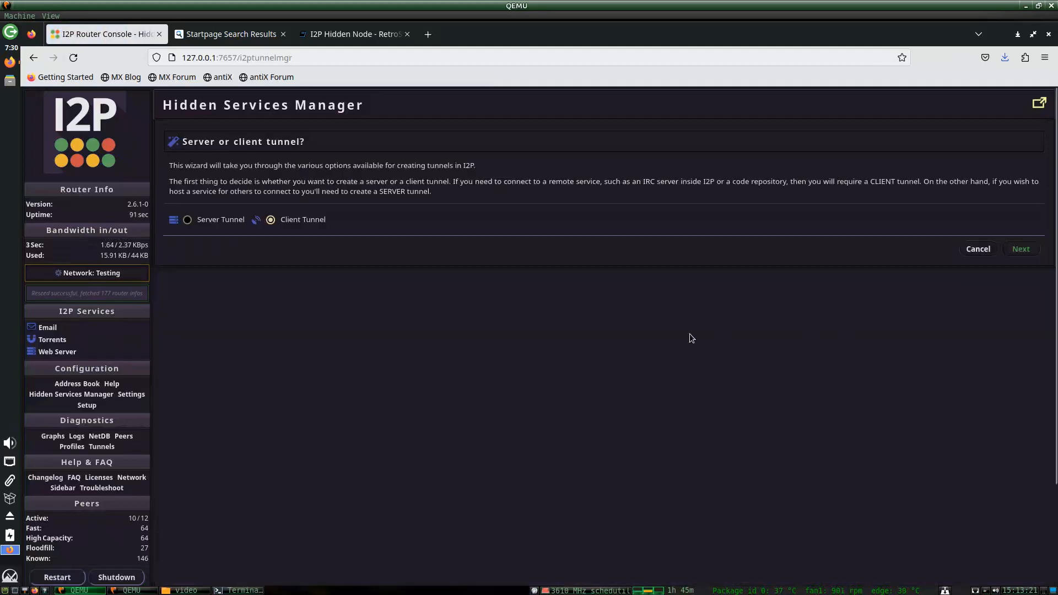
left_click(1020, 249)
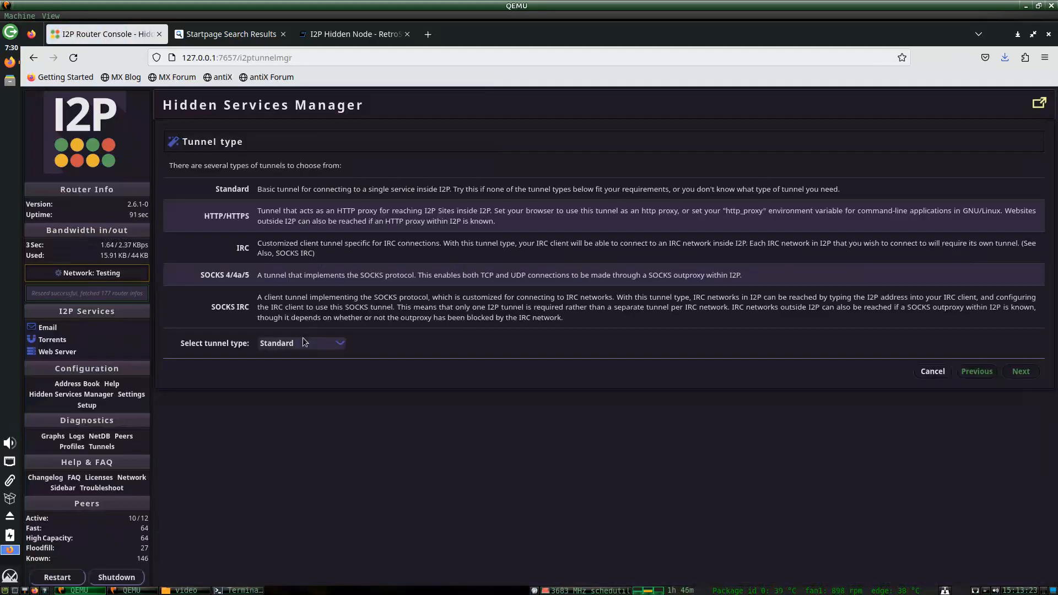
left_click(1019, 372)
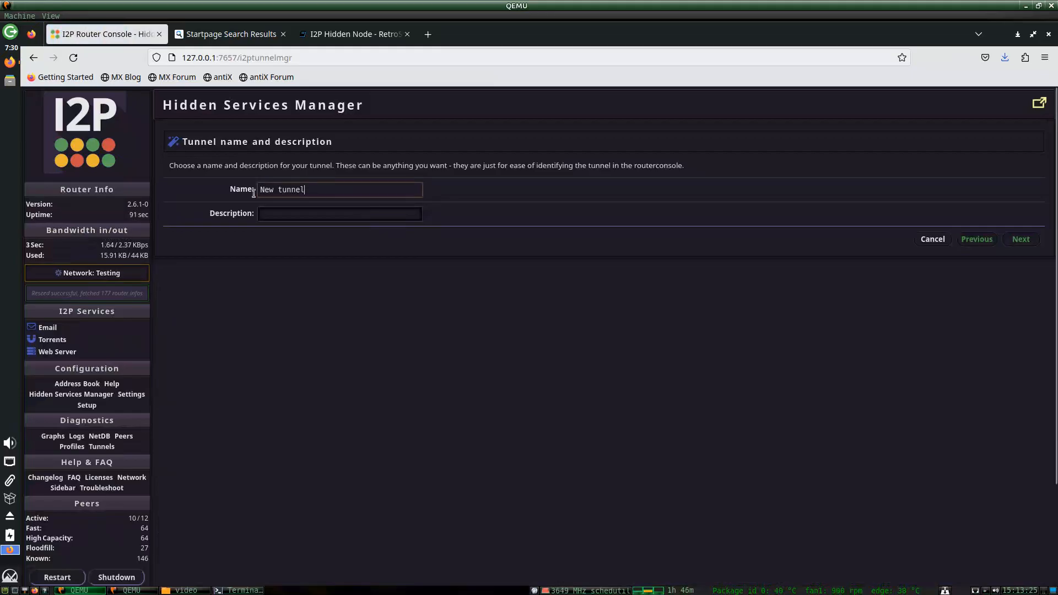
type("retroshare 1")
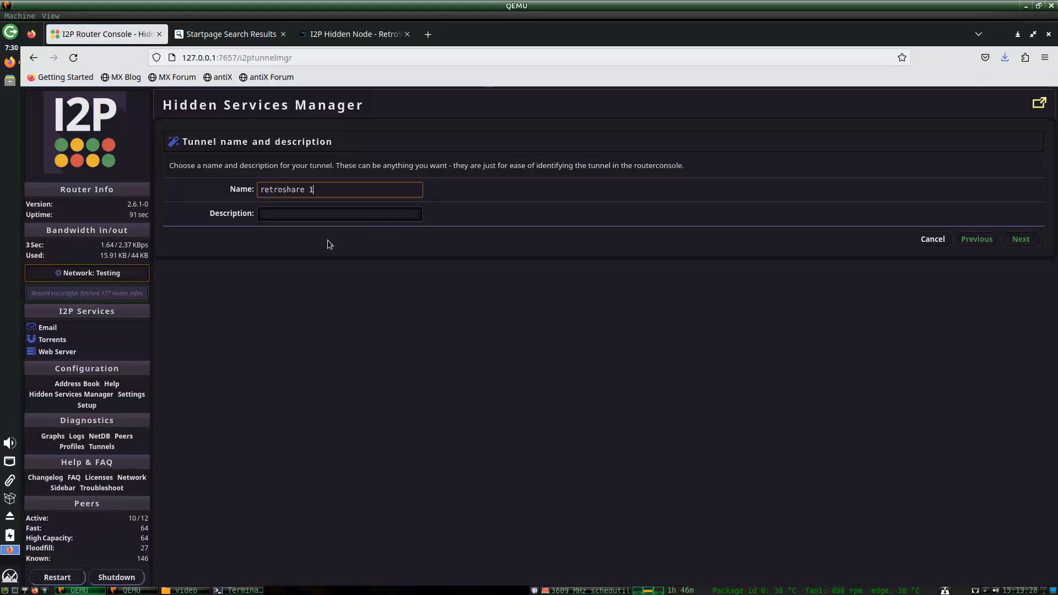
key("Tab")
type("re")
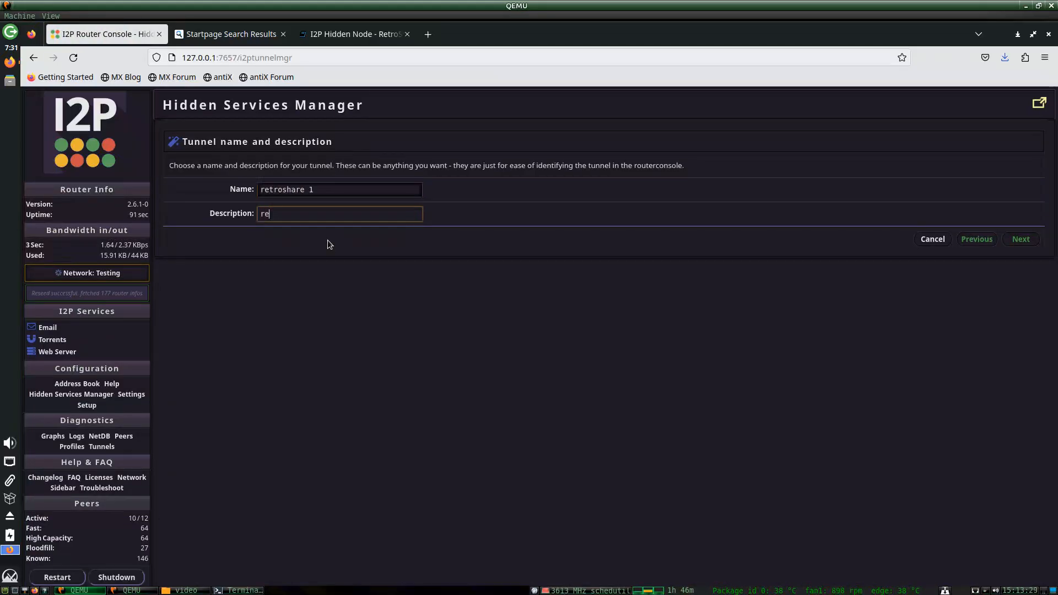
type("troshare 1")
left_click(1021, 238)
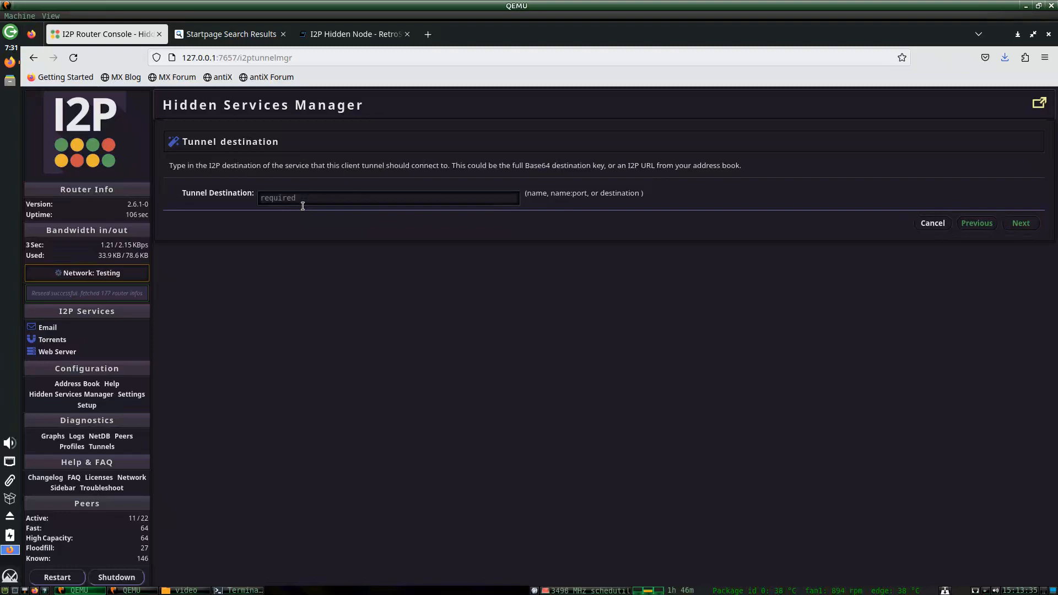
After checking the RetroShare I2P tutorial, change the tunnel type to SOCKS 4/4a/5.
left_click(355, 34)
scroll(375, 319, "down", 5)
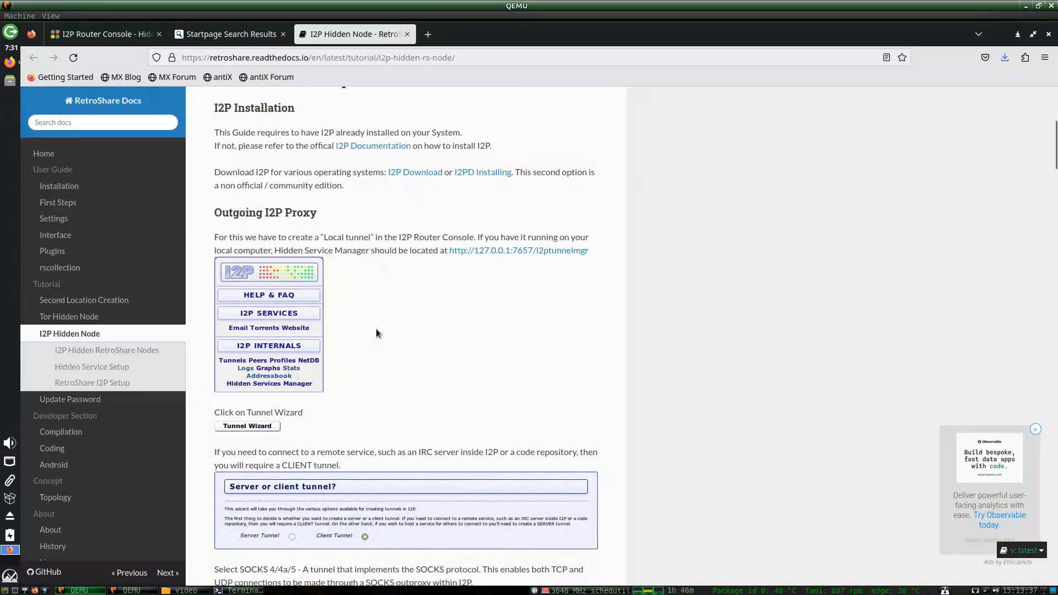
scroll(376, 328, "down", 7)
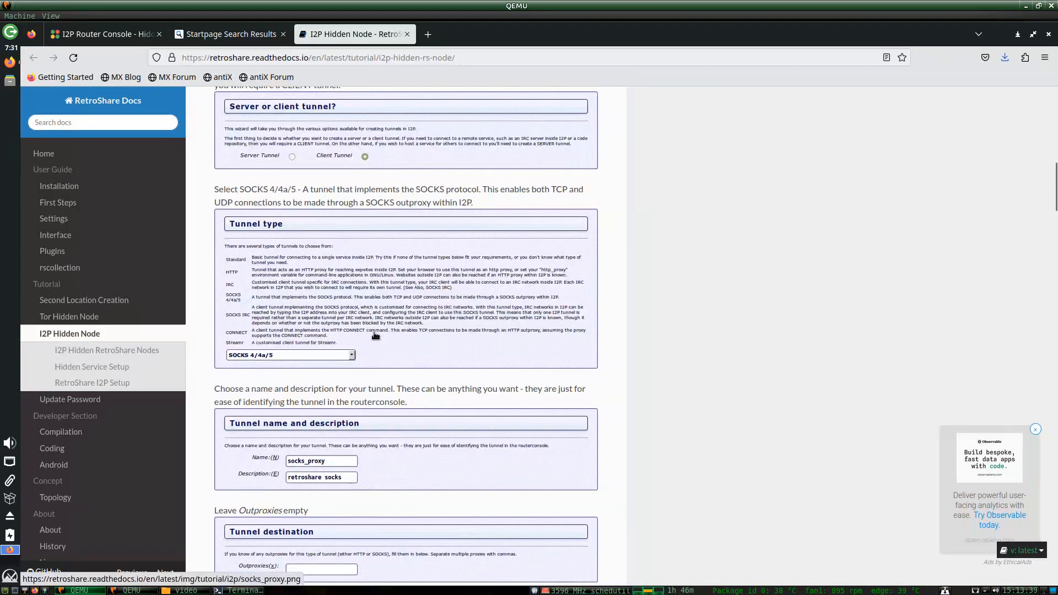
scroll(375, 335, "up", 3)
scroll(408, 348, "down", 3)
scroll(425, 352, "down", 3)
left_click(105, 33)
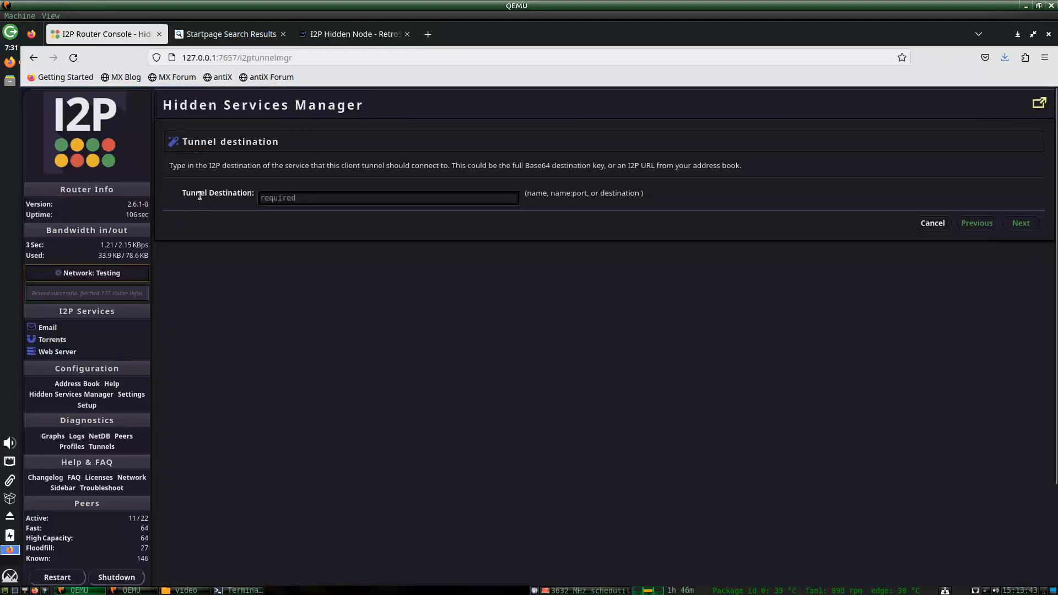
left_click(974, 224)
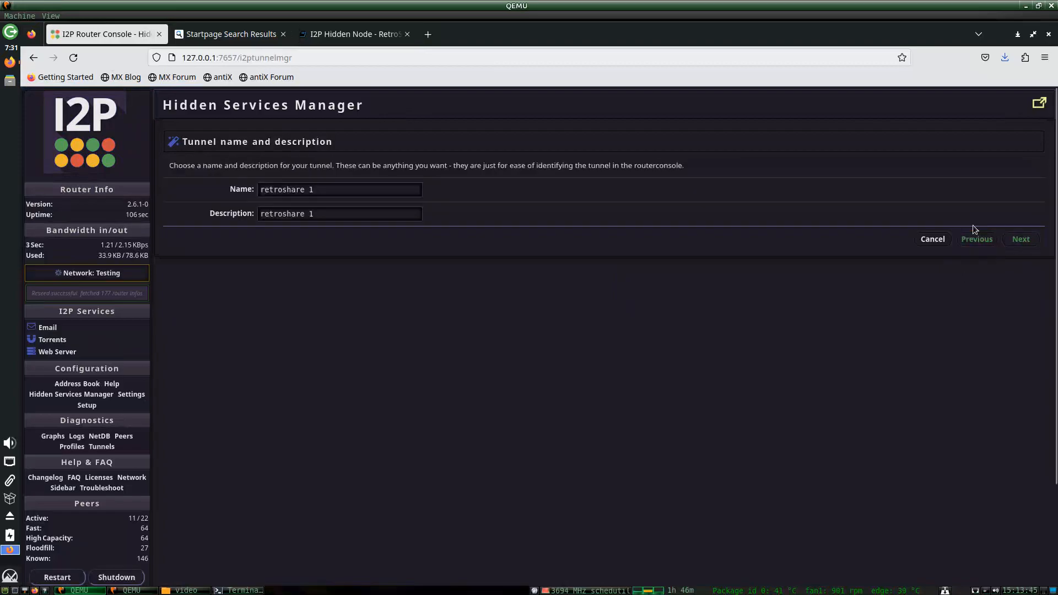
left_click(979, 246)
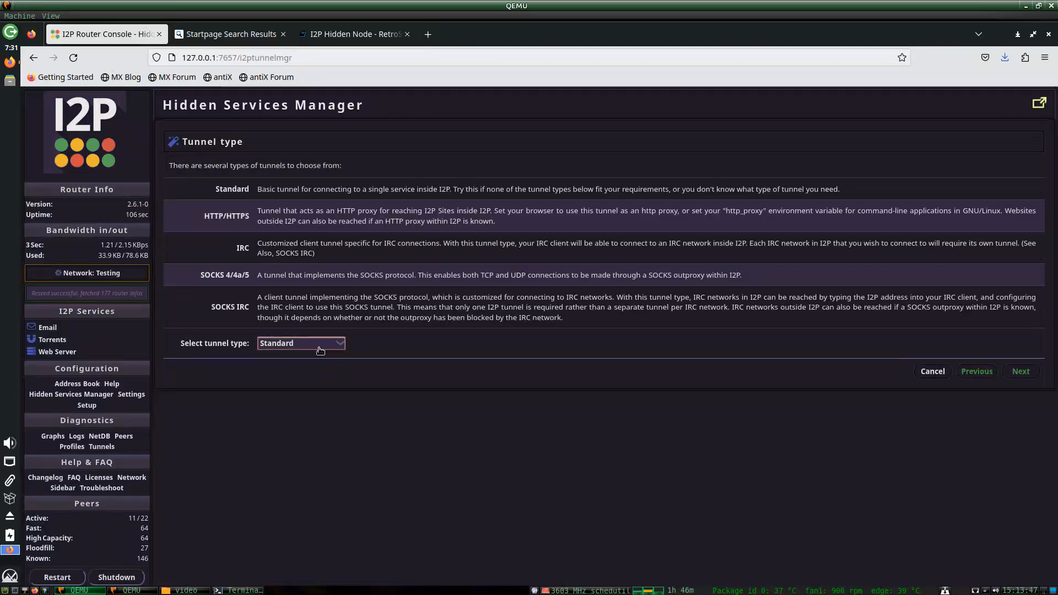
left_click(319, 346)
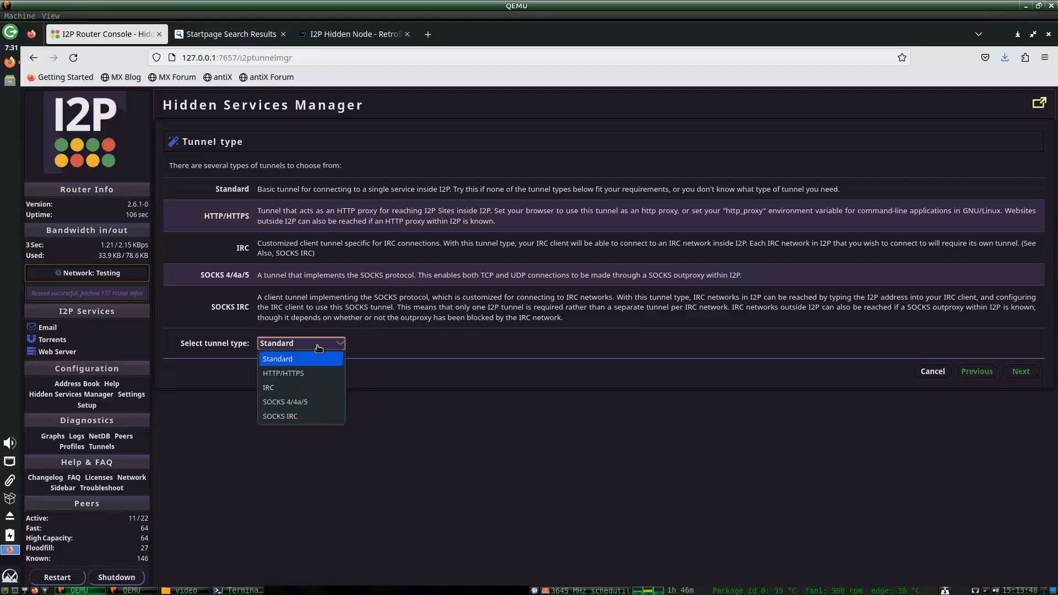
left_click(300, 403)
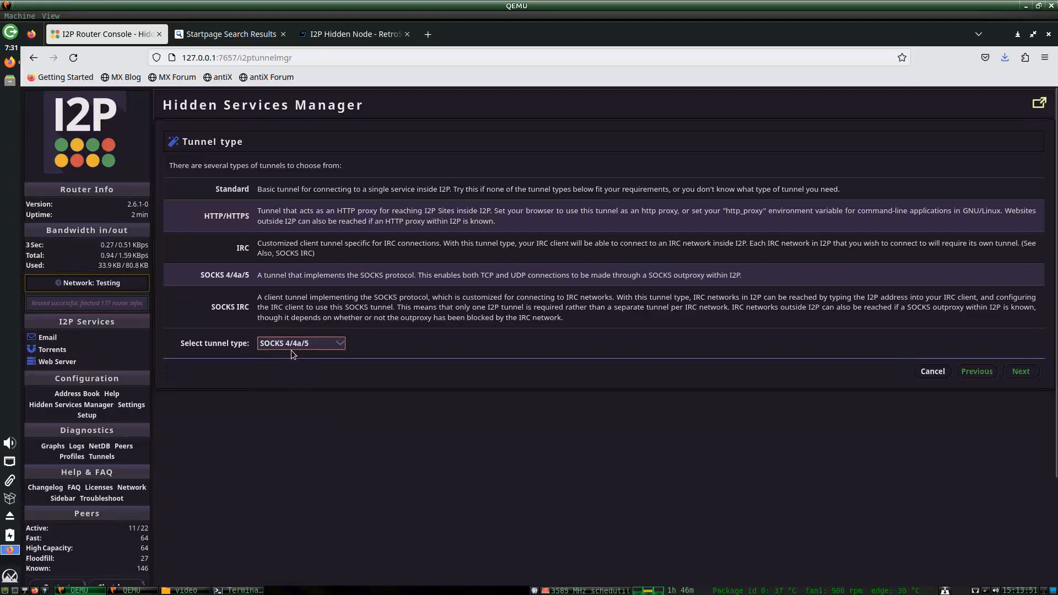
Leave outproxies empty, use port 4447 reachable by 127.0.0.1, auto-start, and save the tunnel.
left_click(1021, 372)
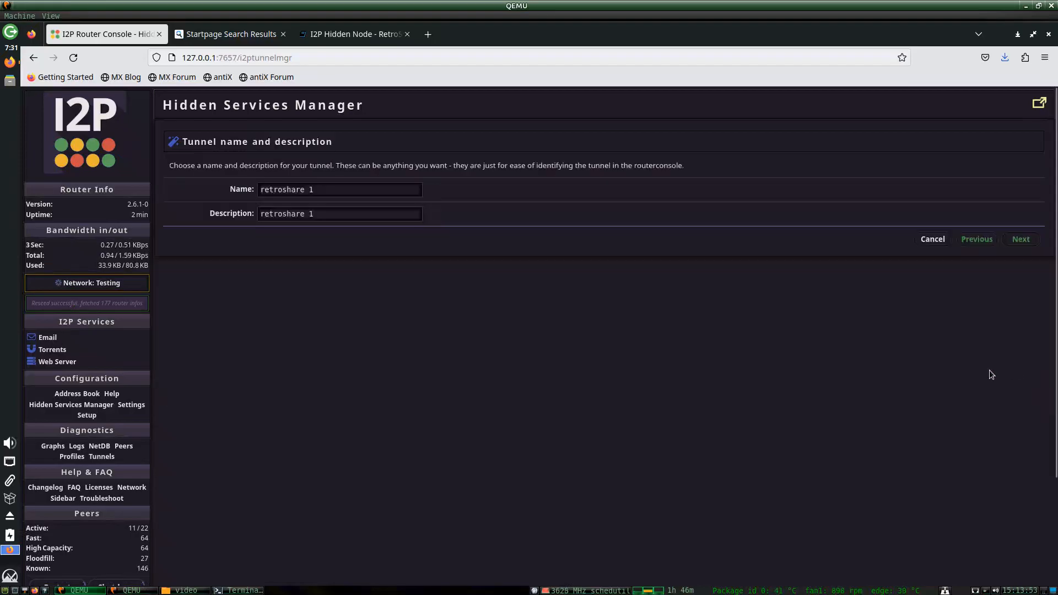
left_click(1007, 240)
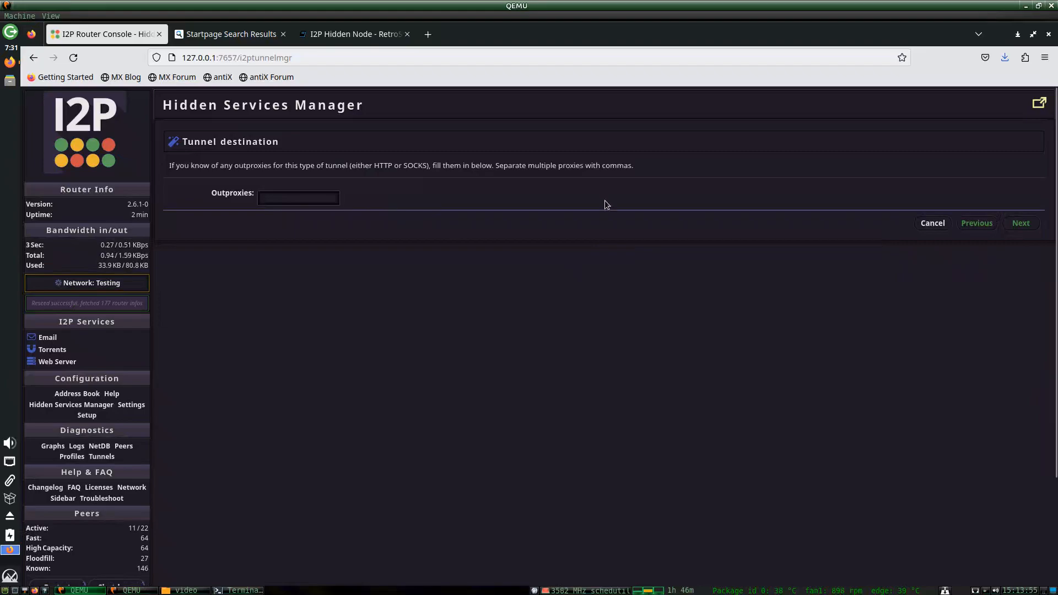
left_click(1021, 222)
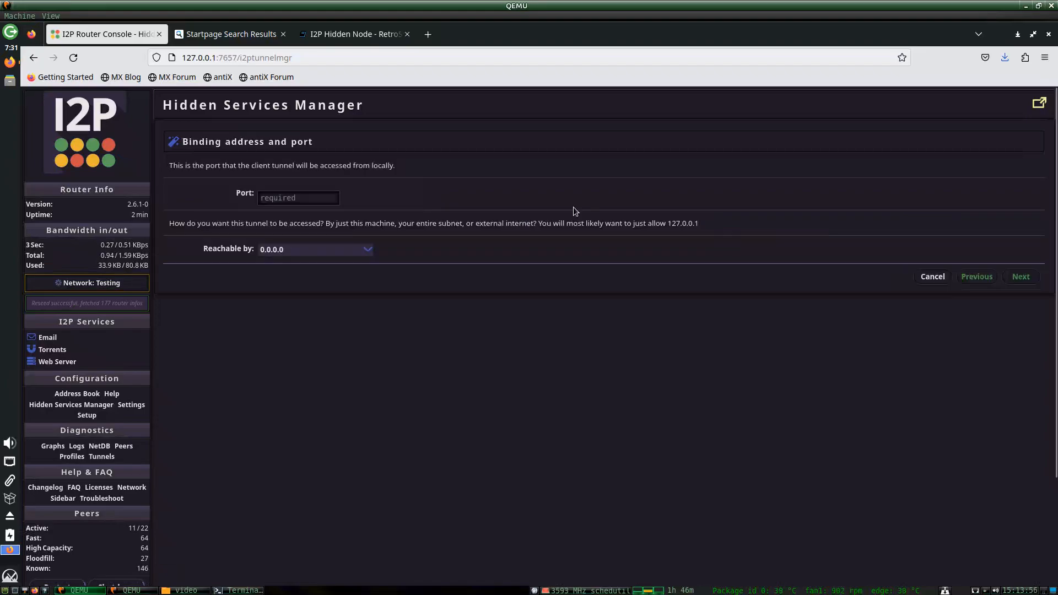
left_click(290, 204)
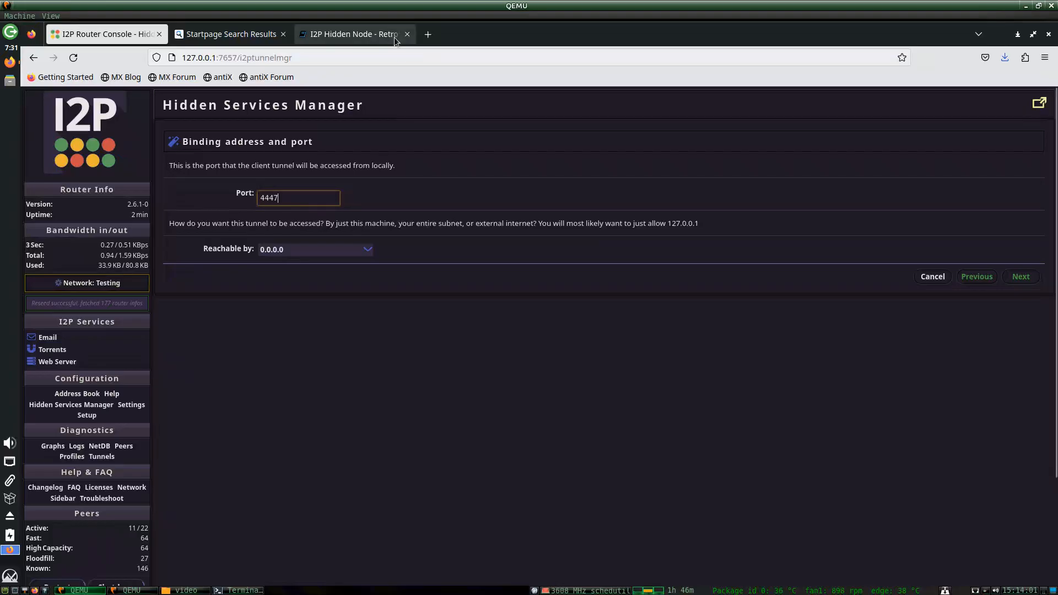
left_click(351, 34)
scroll(357, 223, "down", 7)
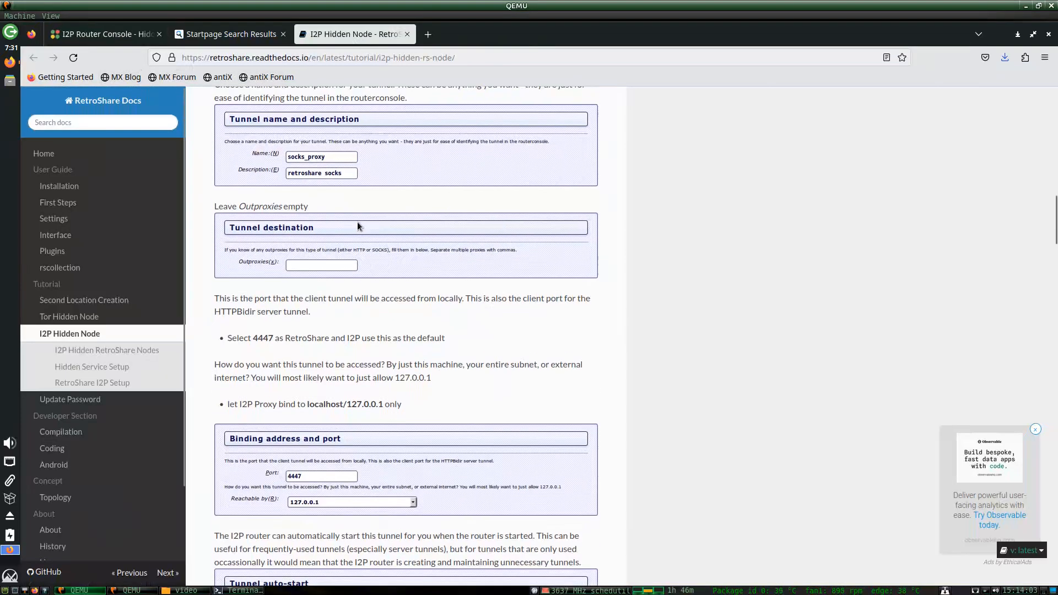
left_click(241, 591)
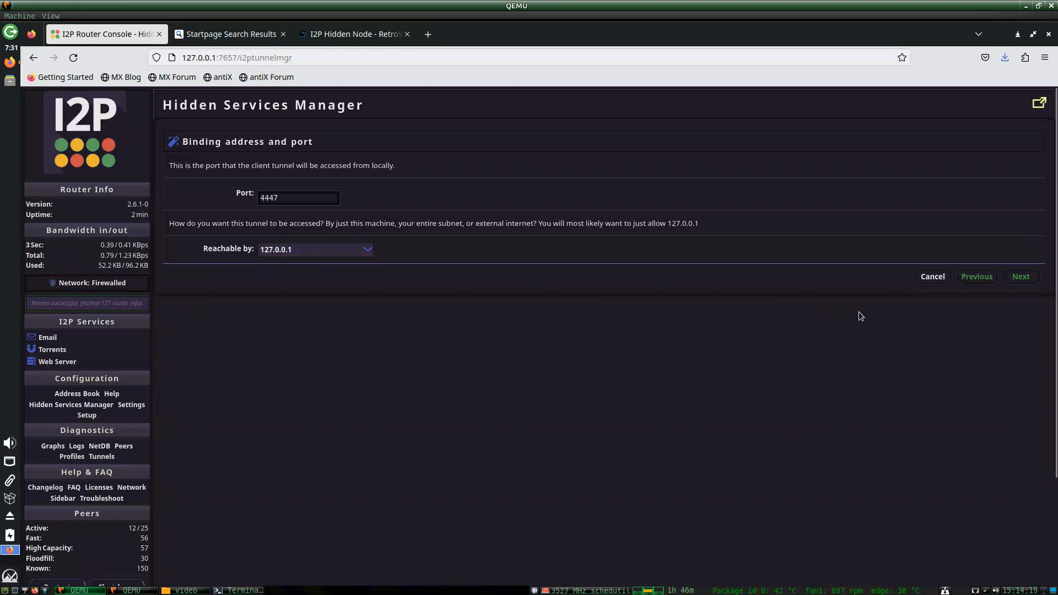
left_click(1019, 278)
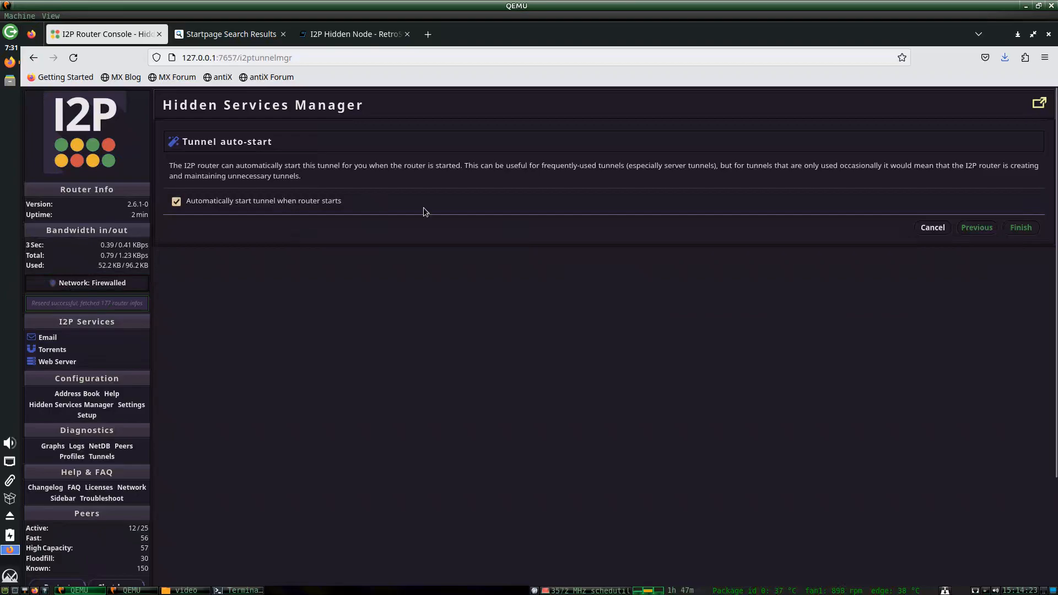
left_click(1020, 228)
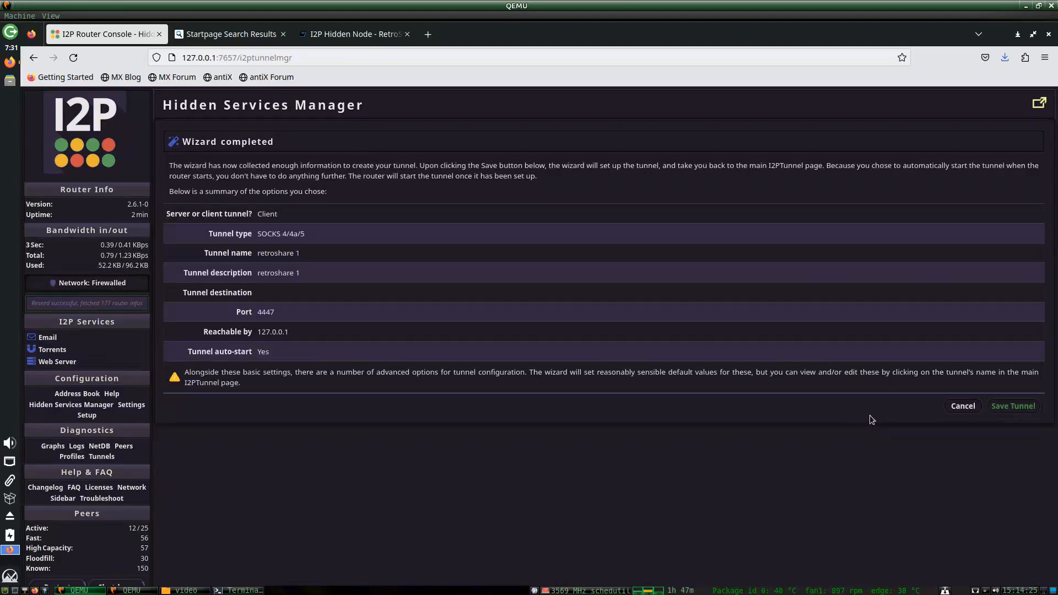
left_click(1023, 409)
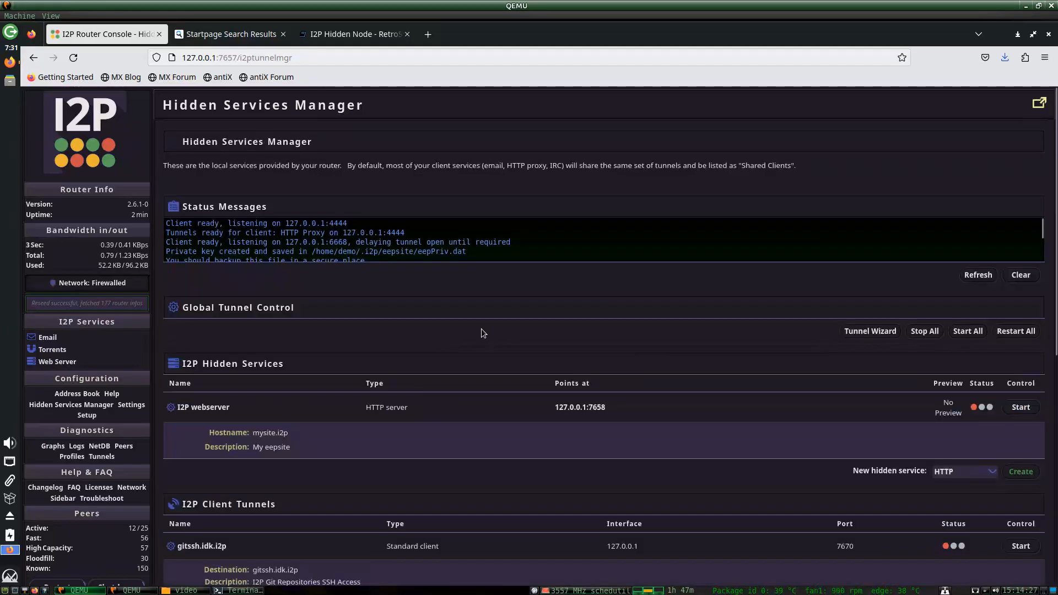
left_click(867, 330)
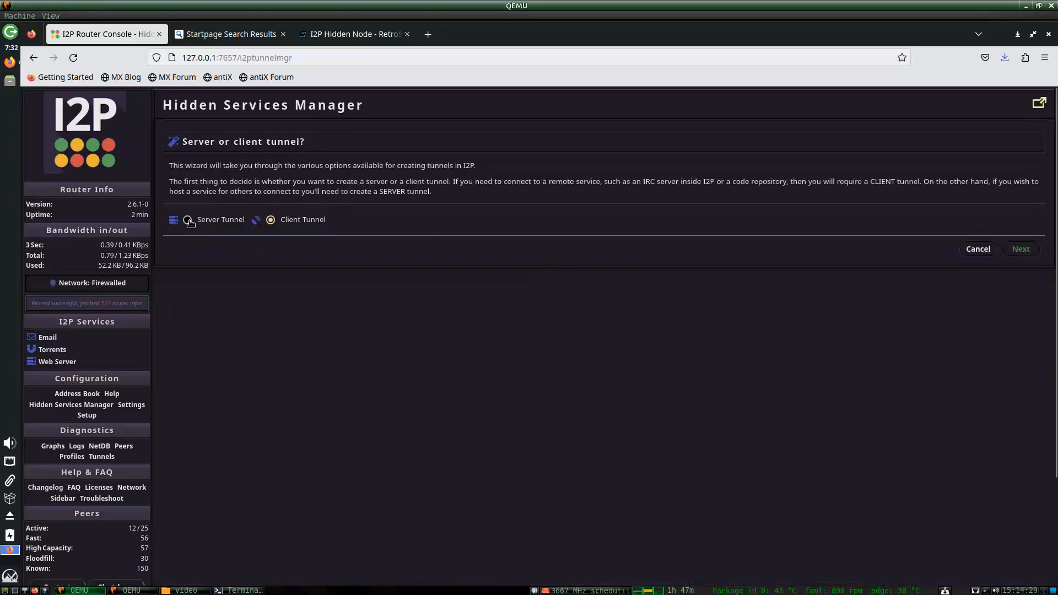
Choose a server tunnel in the wizard, checking the tutorial for the server steps.
left_click(188, 220)
left_click(1021, 249)
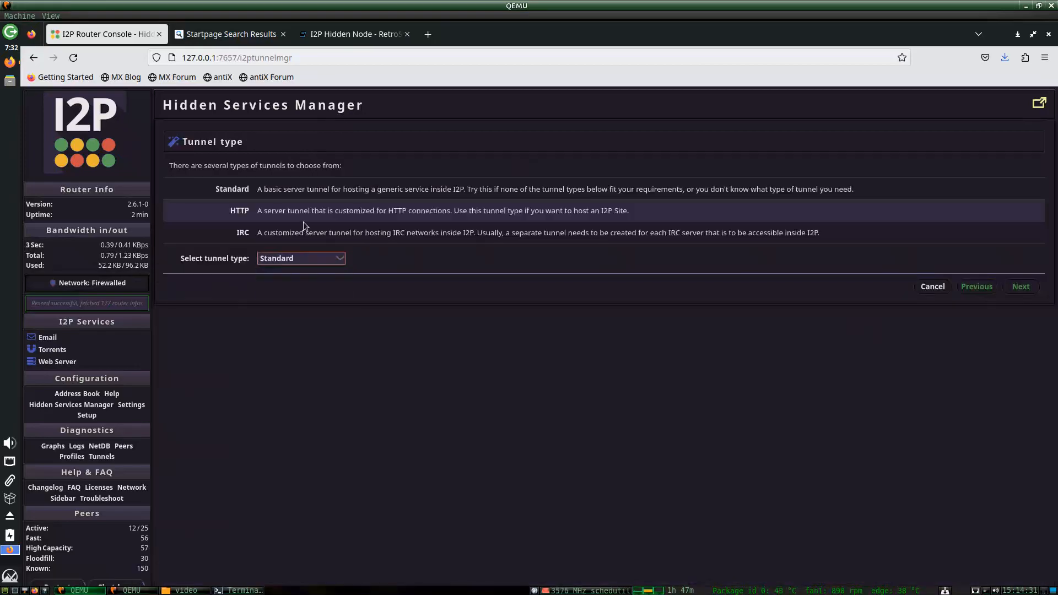
left_click(352, 35)
scroll(643, 250, "down", 5)
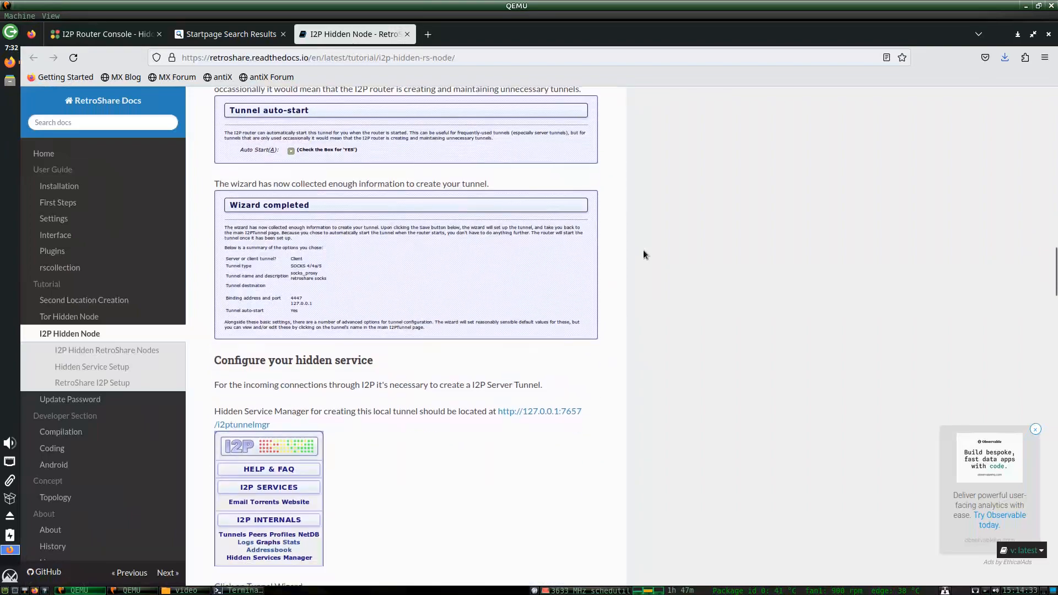
scroll(667, 251, "down", 8)
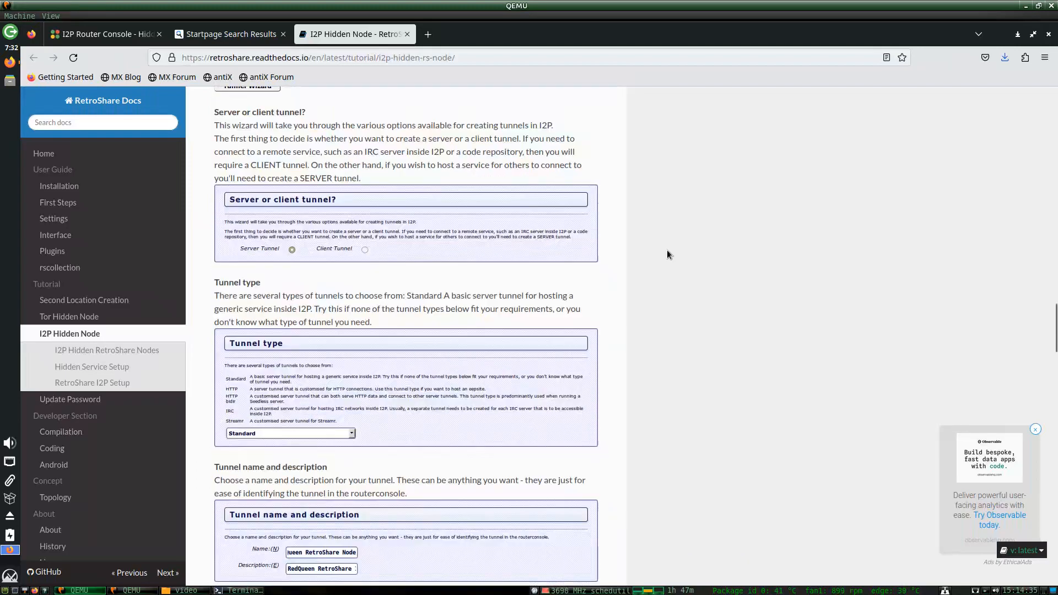
scroll(667, 254, "down", 5)
left_click(102, 34)
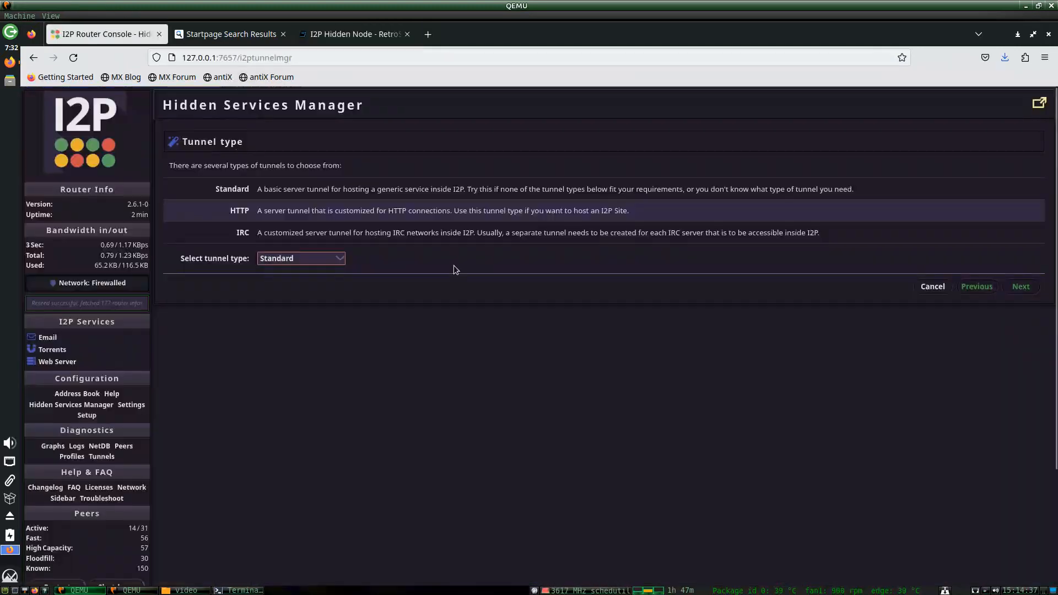
Keep the Standard server type and name and describe the tunnel 'retroshare 2'.
left_click(1021, 287)
left_click_drag(265, 190, 213, 191)
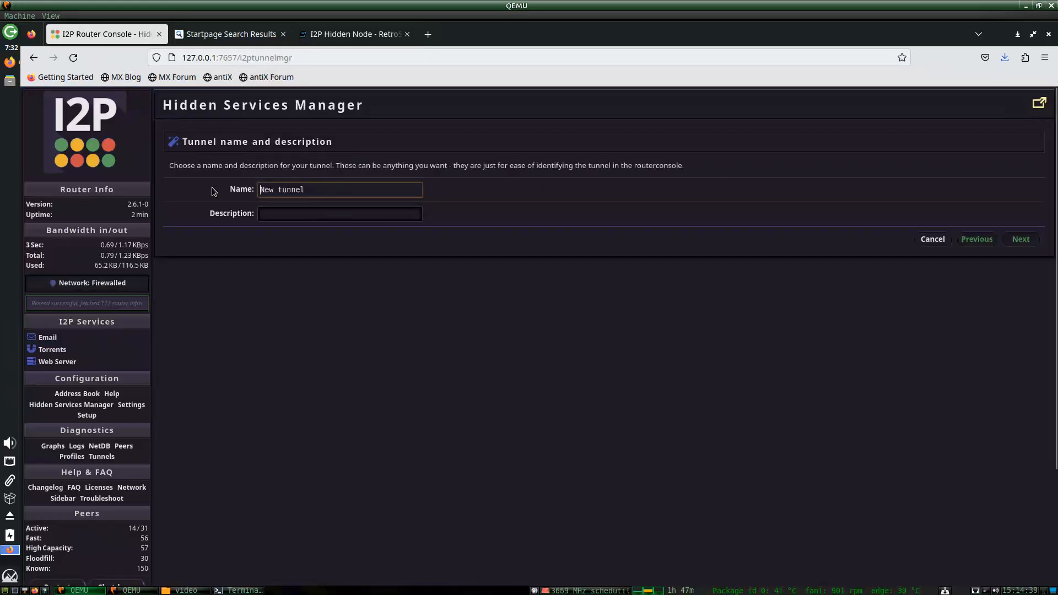
key("ctrl+a")
type("retroshare 2")
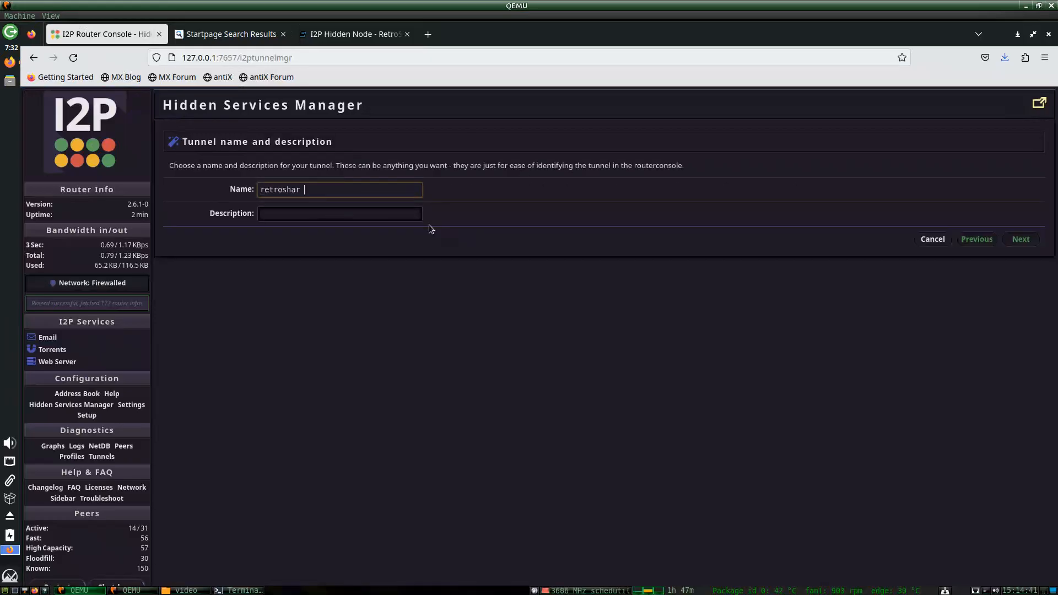
key("Tab")
type("retroshare 2")
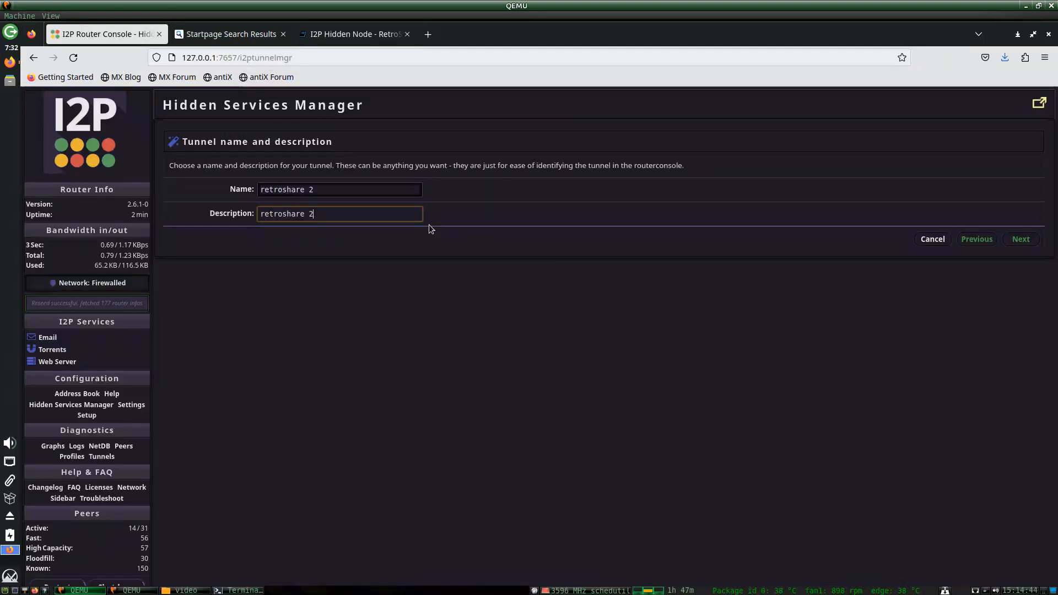
Point the tunnel at 127.0.0.1:41222 and save the retroshare 2 tunnel.
left_click(1025, 240)
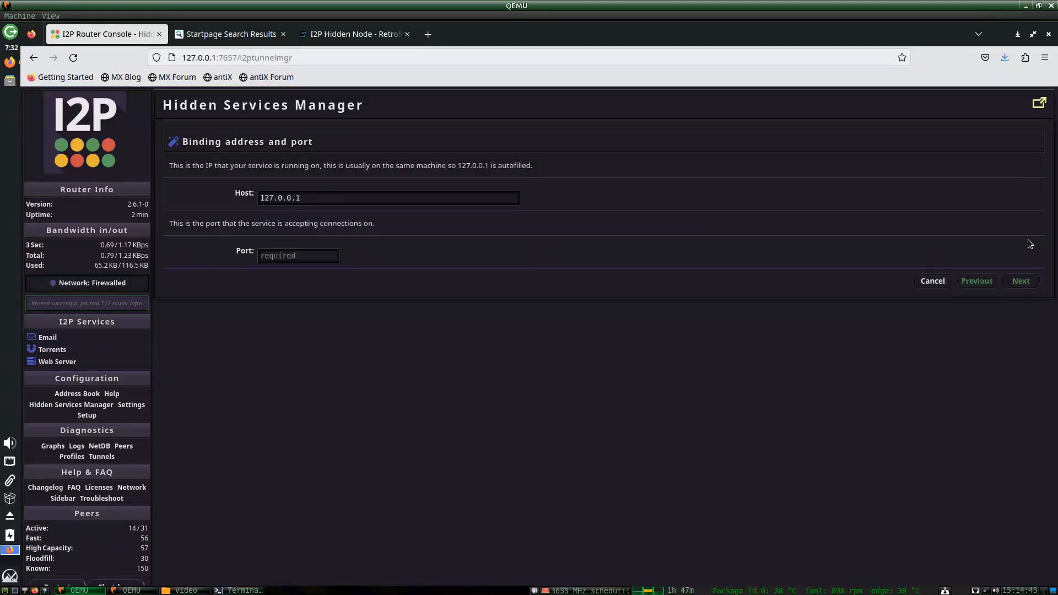
left_click(296, 257)
type("41222")
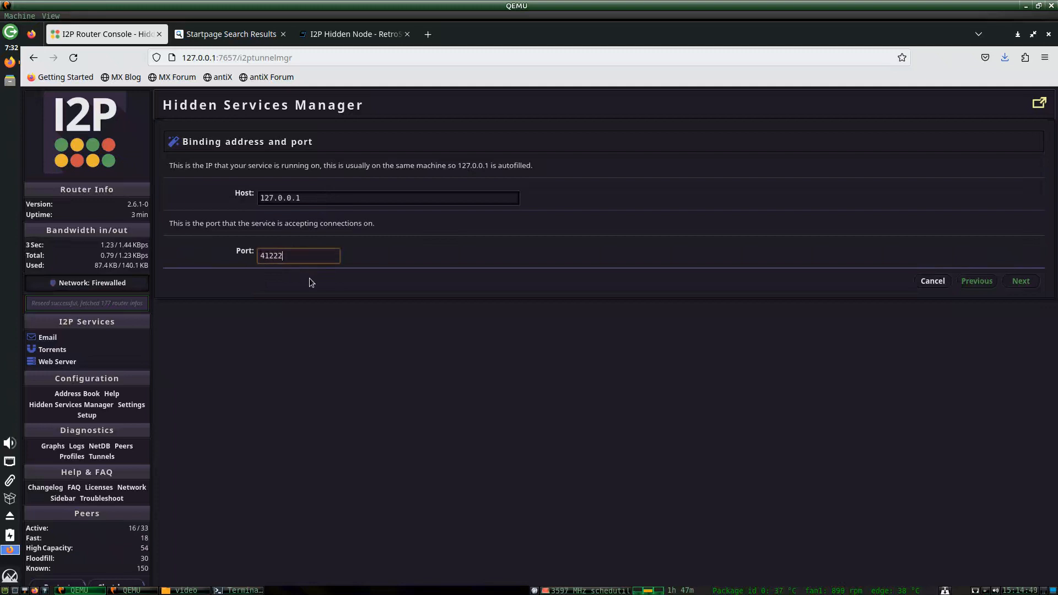
left_click(375, 34)
scroll(626, 431, "down", 3)
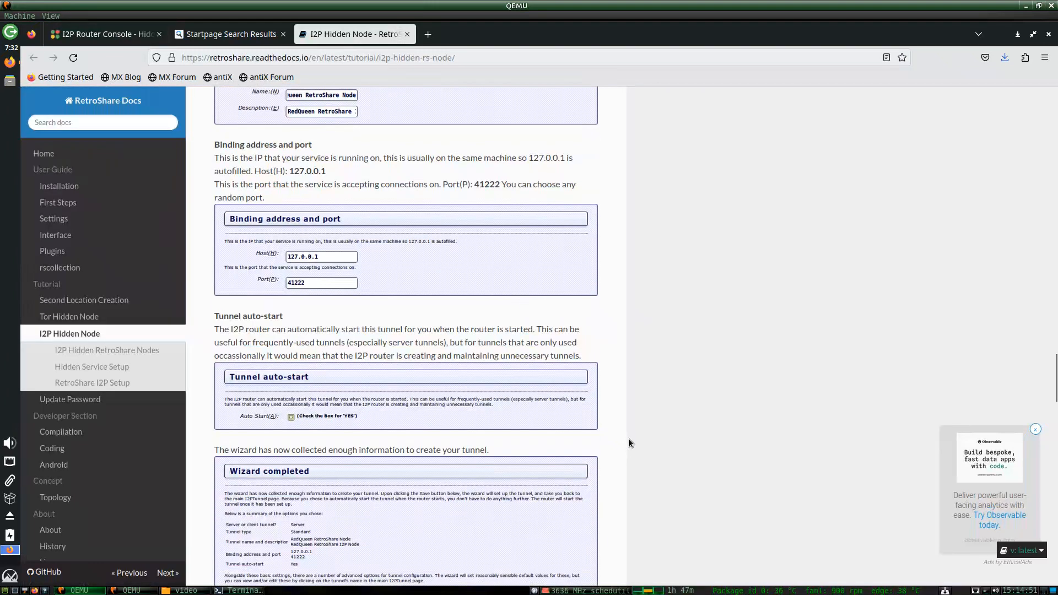
scroll(628, 441, "down", 3)
left_click(119, 36)
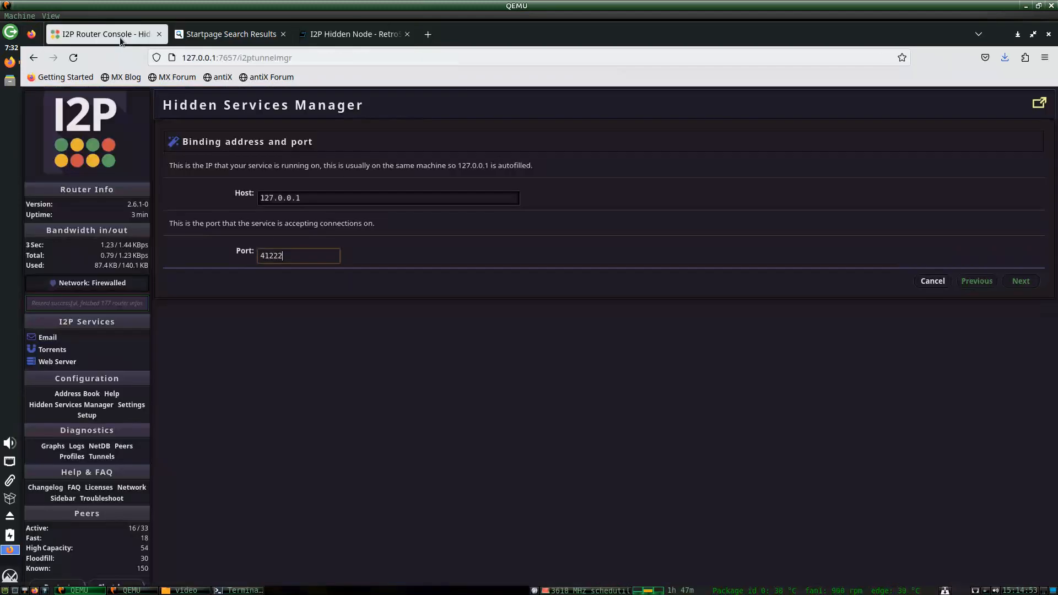
left_click(1021, 280)
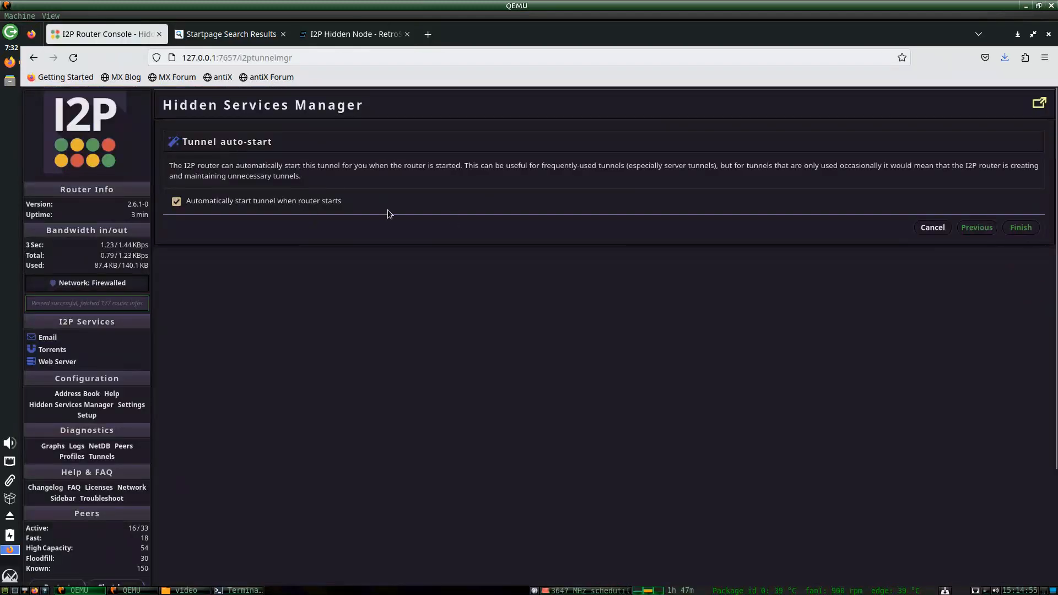
left_click(1020, 227)
left_click(1014, 389)
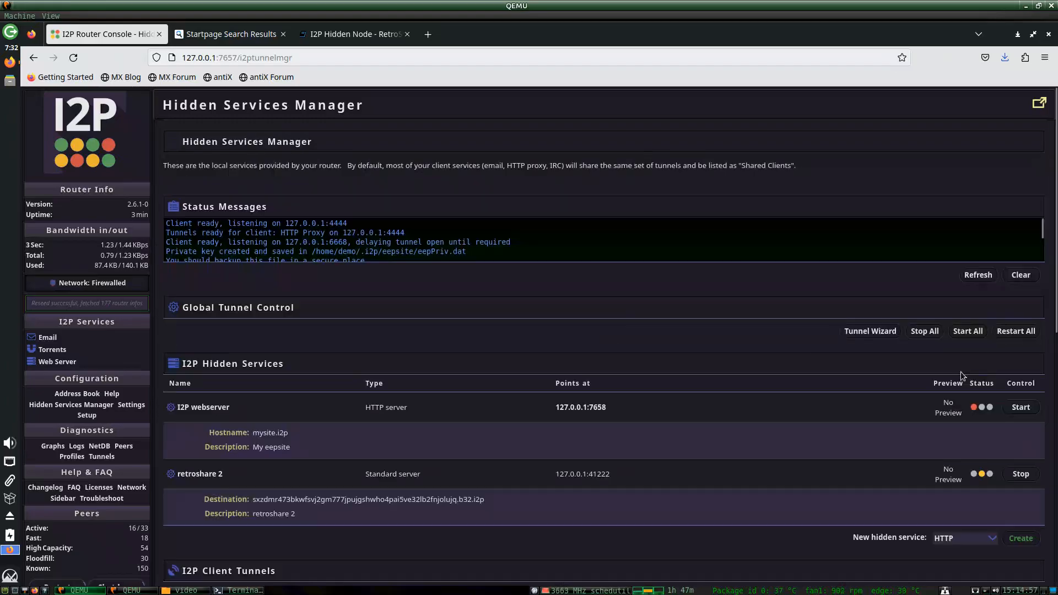
Review the updated tunnel list in the Hidden Services Manager.
scroll(586, 315, "down", 6)
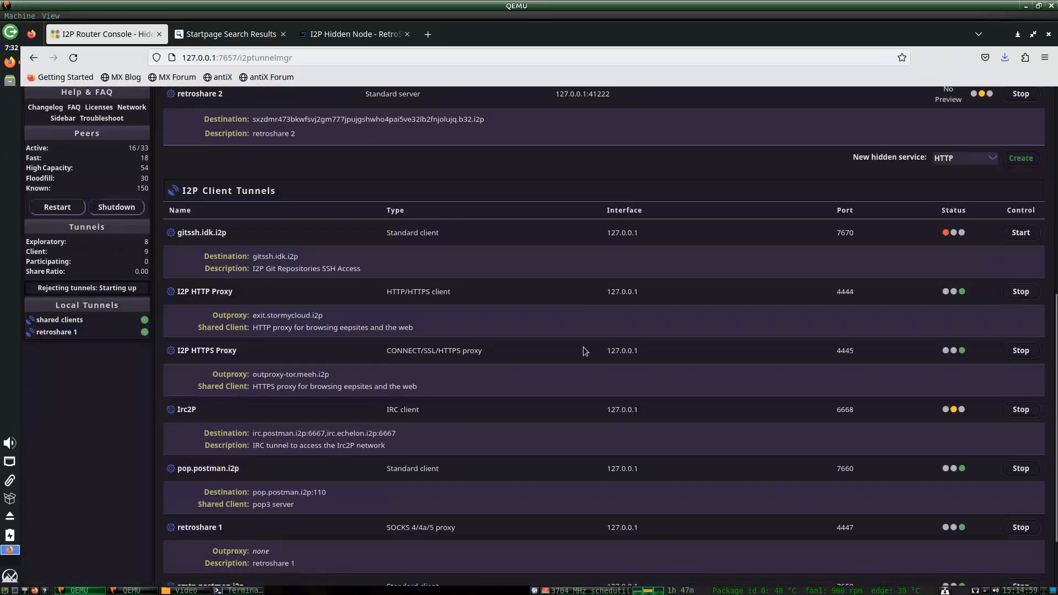
scroll(829, 210, "up", 1)
scroll(654, 372, "up", 4)
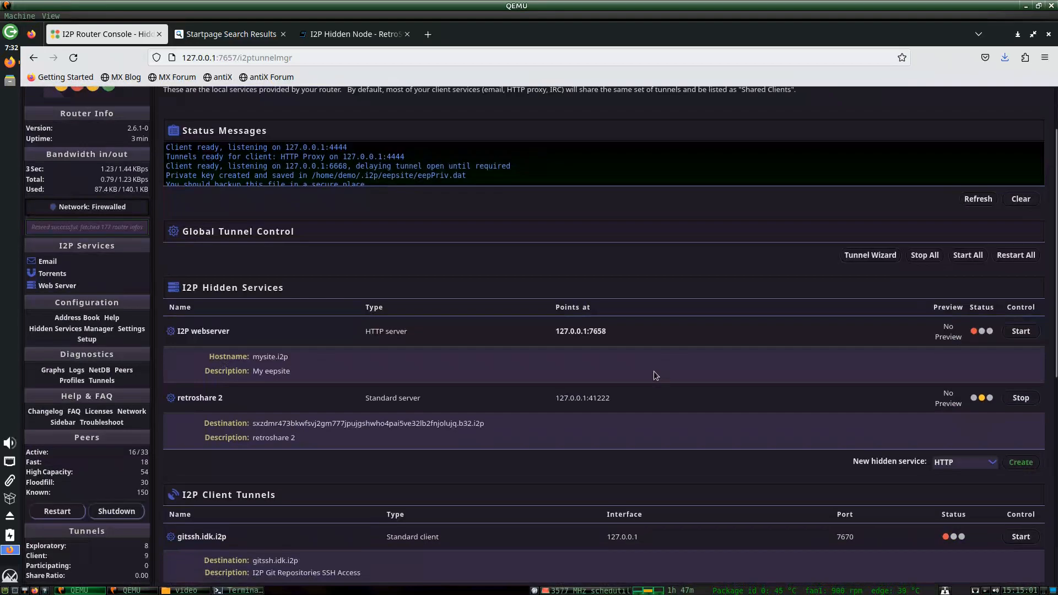
scroll(626, 421, "down", 5)
scroll(492, 424, "down", 2)
scroll(496, 452, "up", 1)
scroll(500, 485, "down", 2)
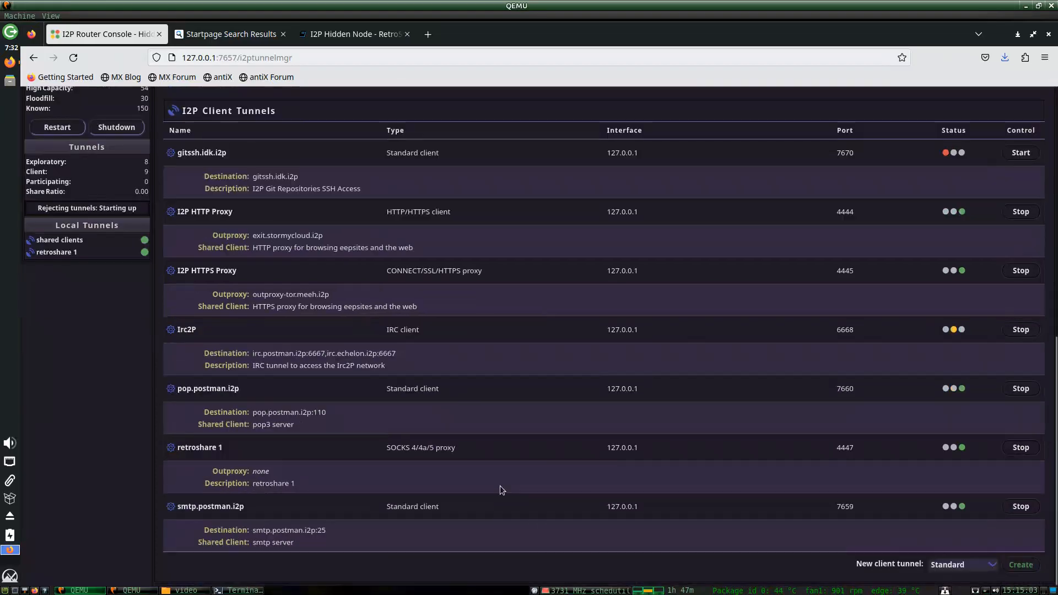
left_click(388, 38)
In a new tab, search DuckDuckGo for 'retroshare' after the mistyped retsoshare.cc address failed.
left_click(231, 34)
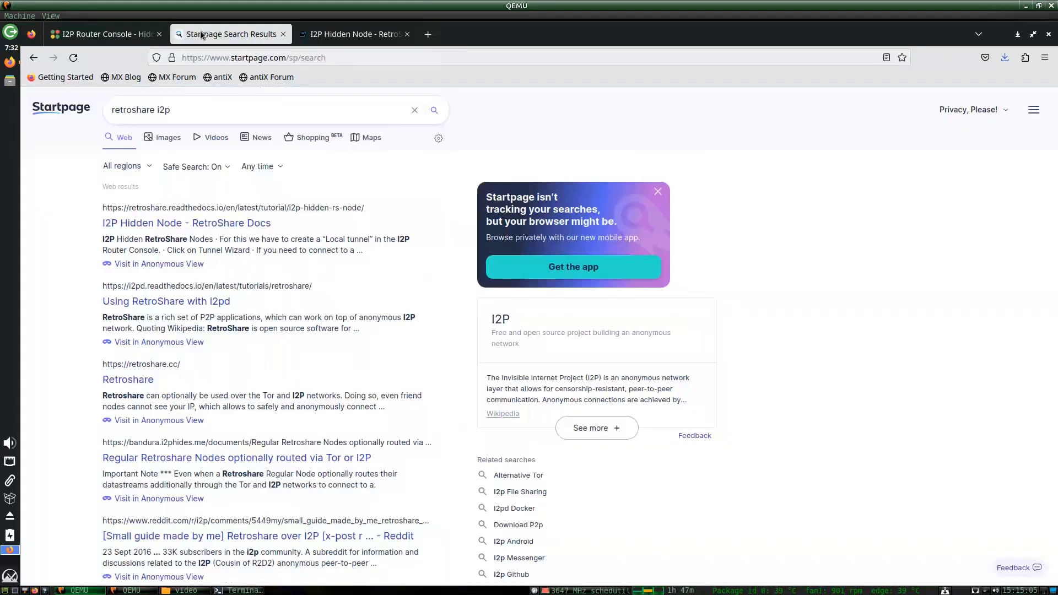
key("ctrl+t")
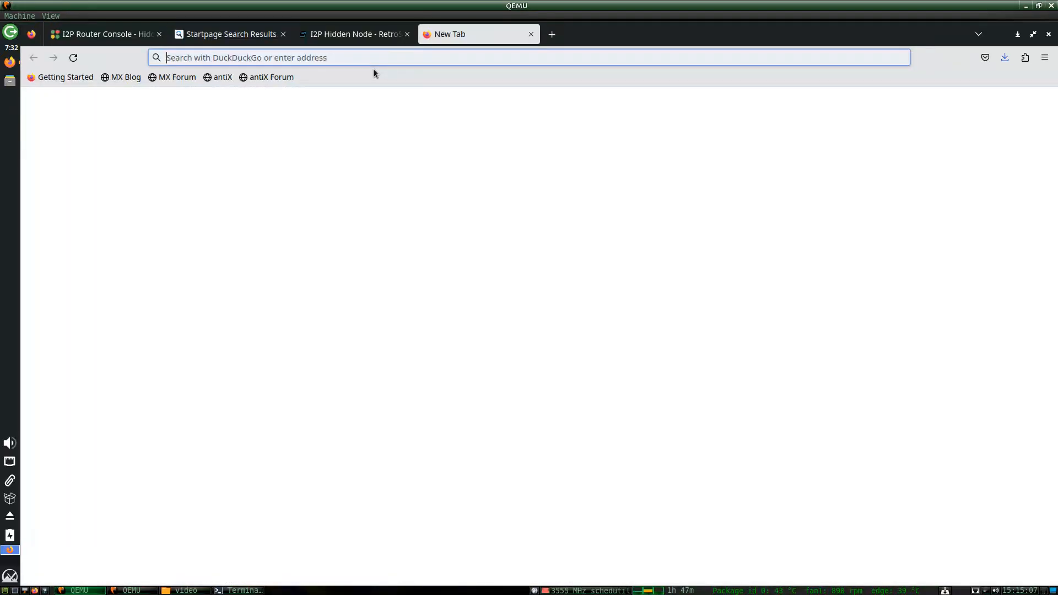
type("retsoshare.cc")
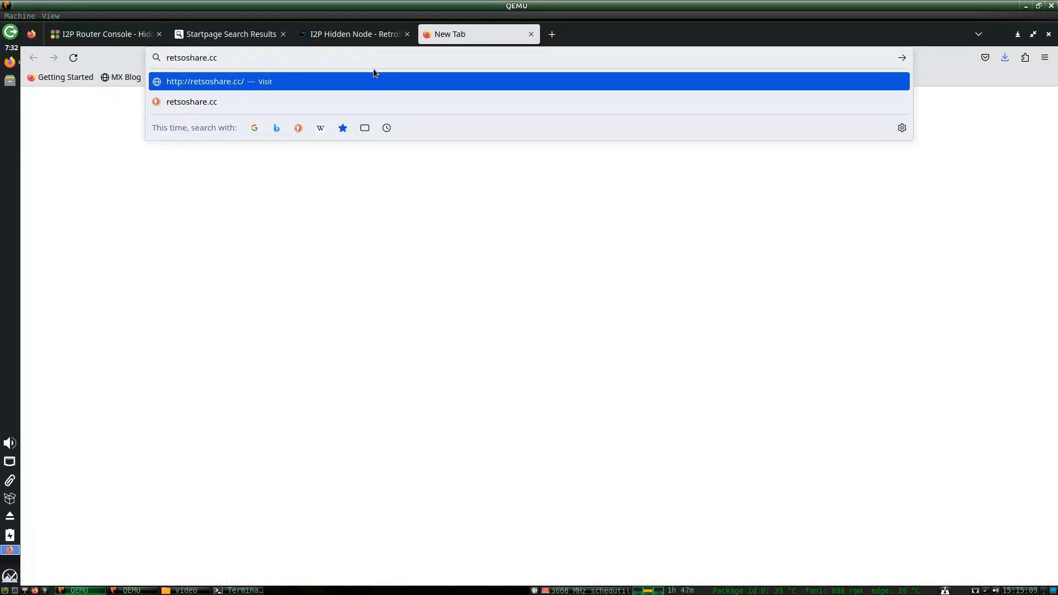
key("Return")
key("ctrl+t")
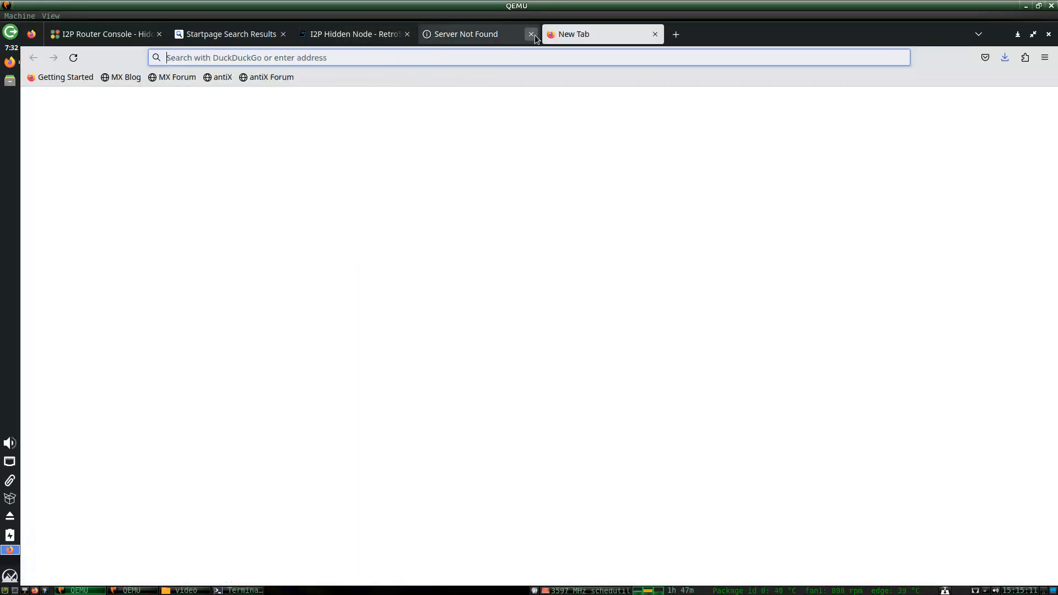
left_click(530, 35)
type("retroshare")
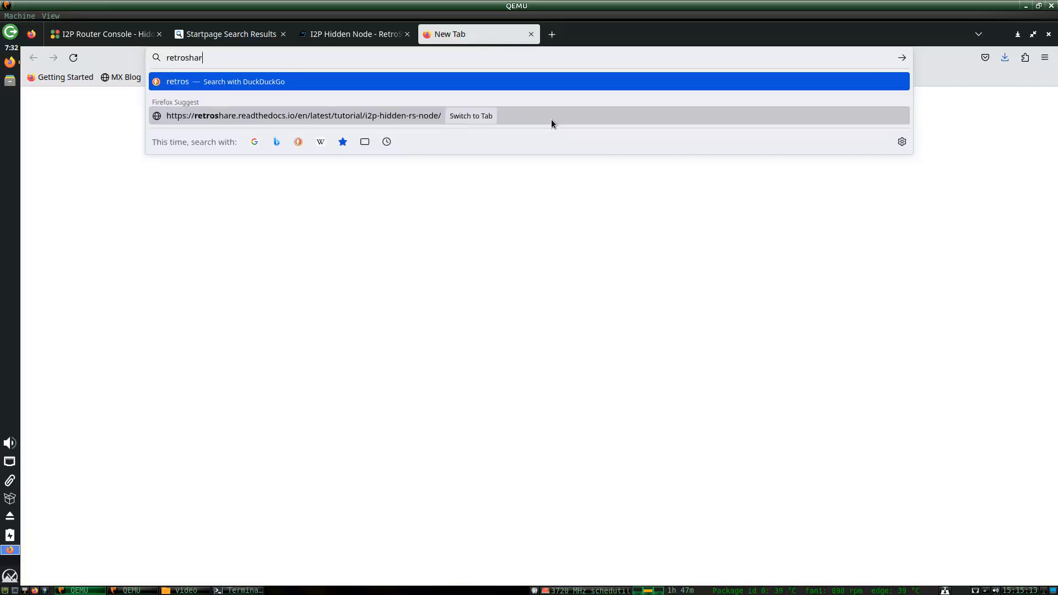
key("Return")
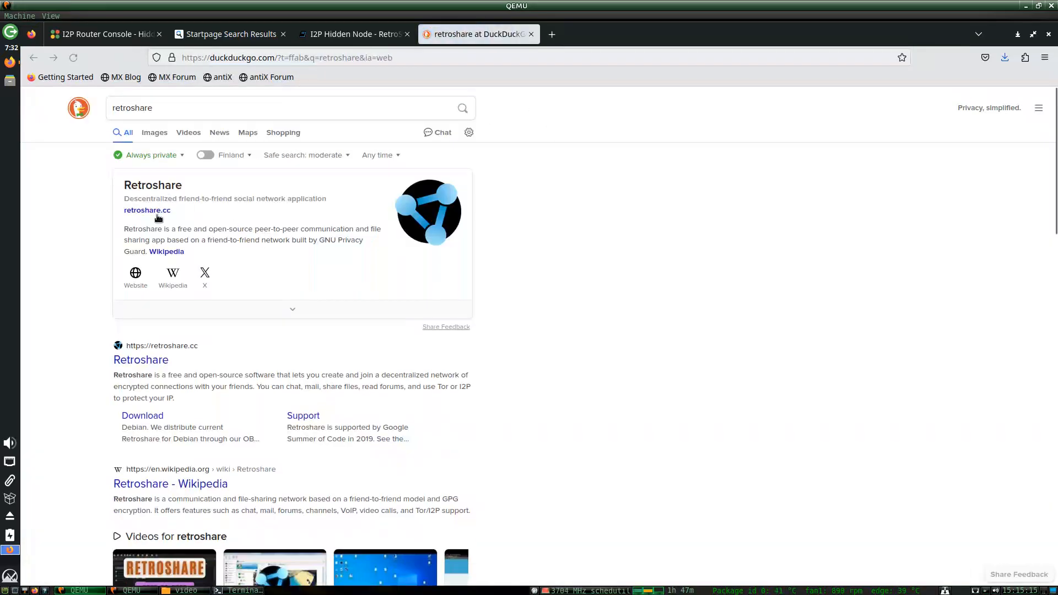
Download the Retroshare x86_64 AppImage from retroshare.cc's downloads page.
left_click(138, 361)
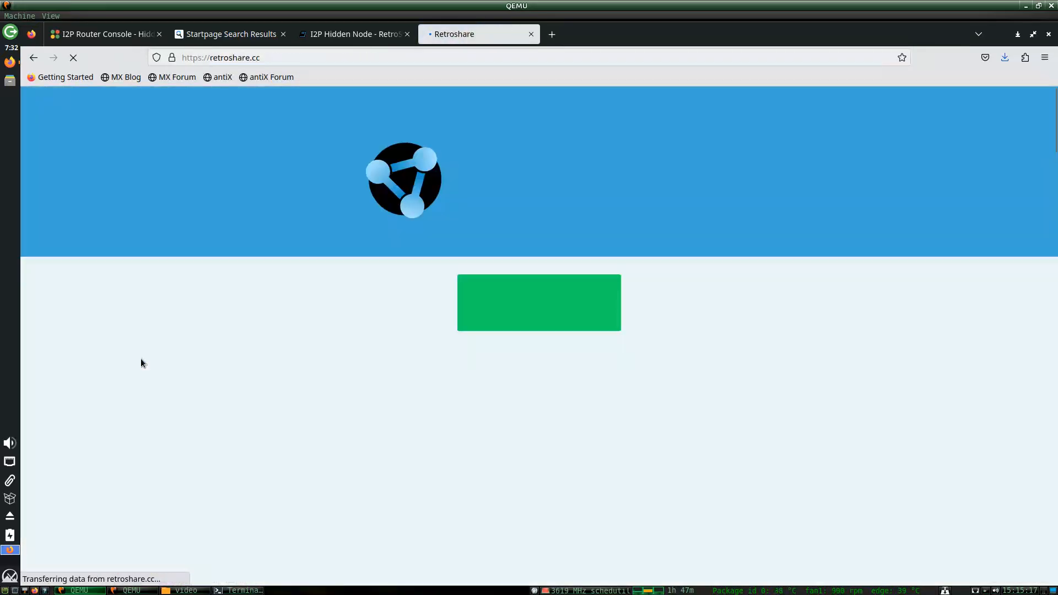
left_click(491, 283)
scroll(487, 290, "down", 10)
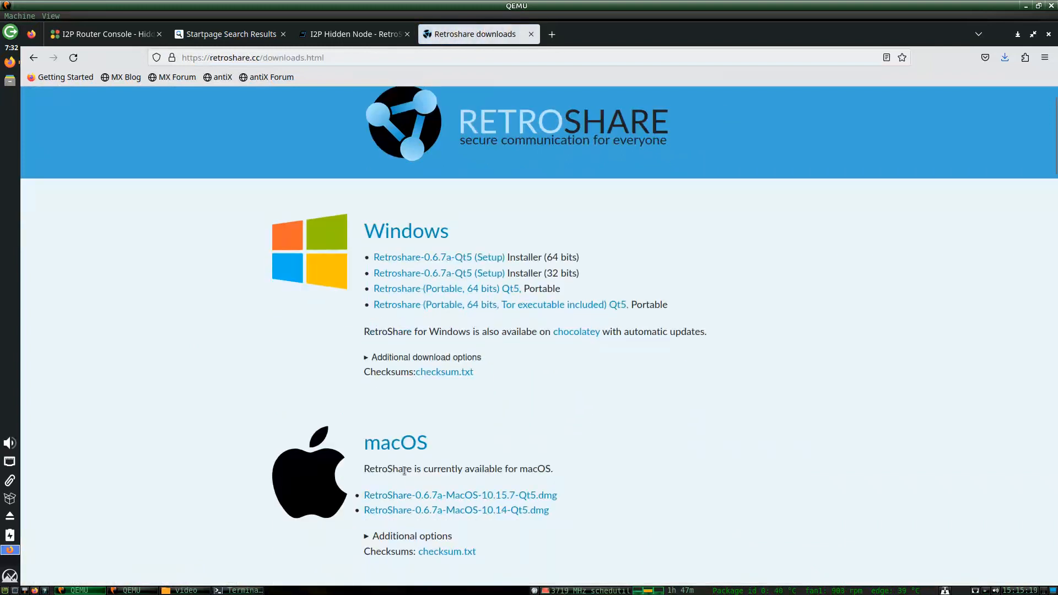
left_click(415, 377)
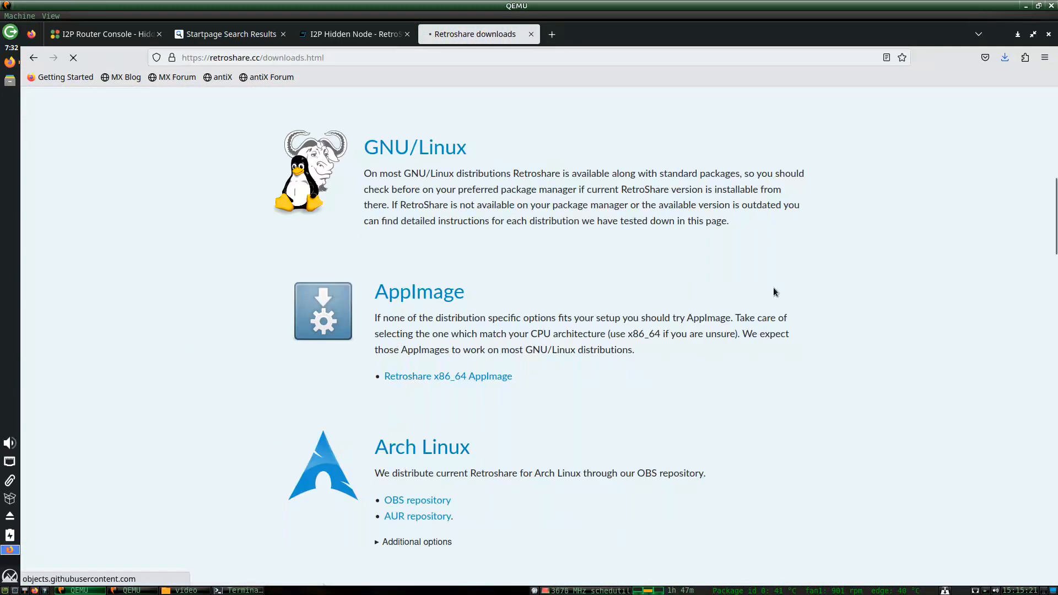
left_click(9, 81)
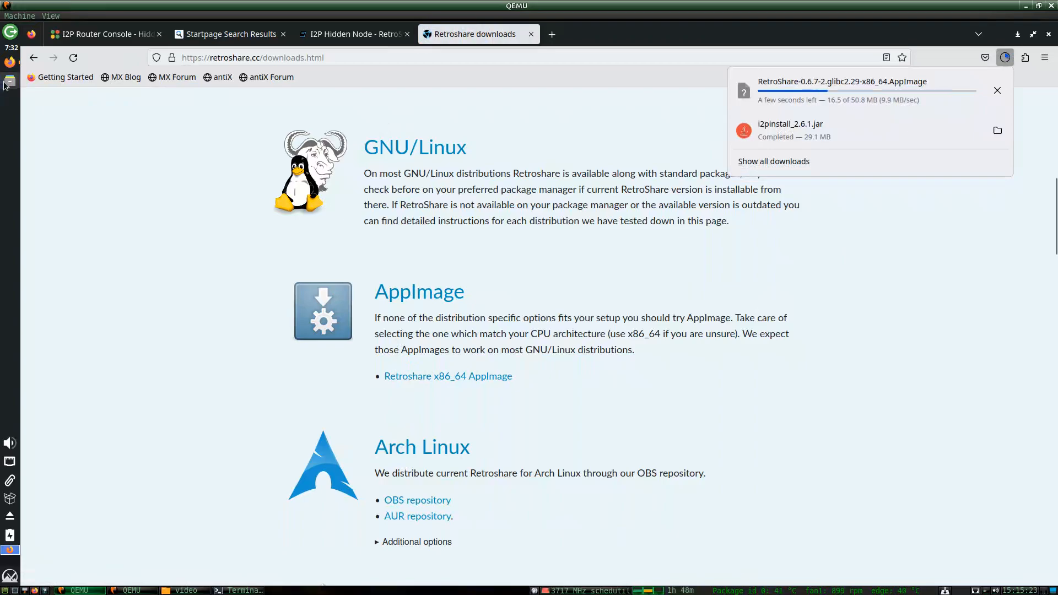
In Downloads, check the RetroShare AppImage's permissions in Properties, then run it.
double_click(728, 94)
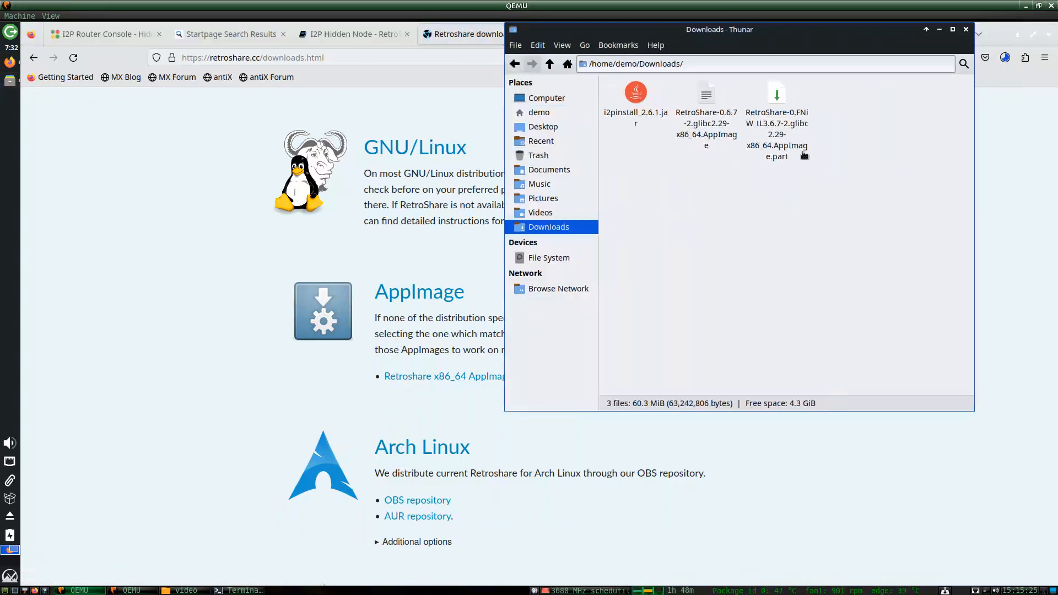
left_click(758, 142)
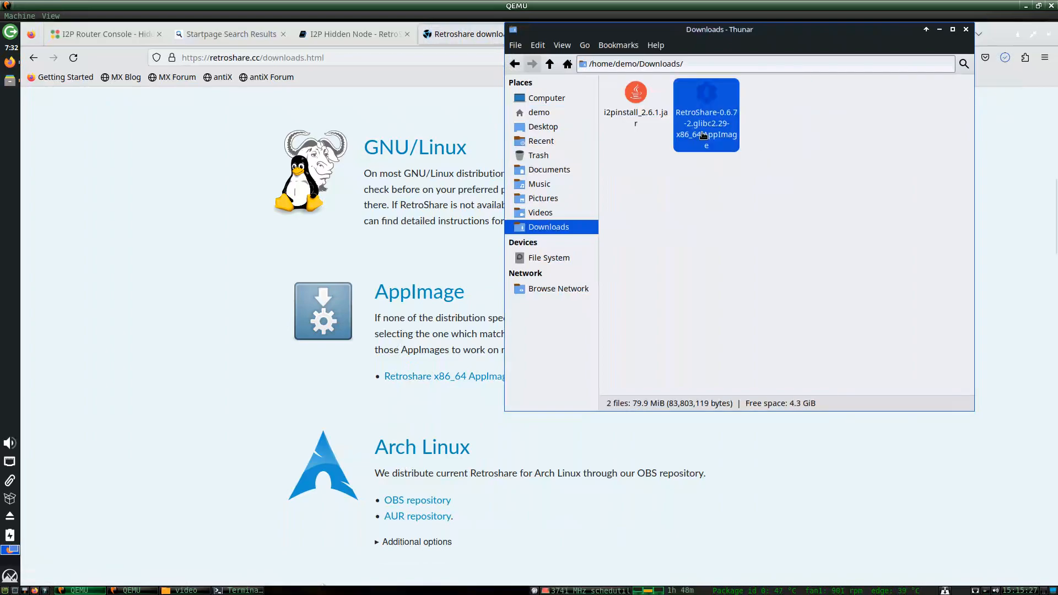
right_click(704, 134)
left_click(740, 401)
left_click(770, 123)
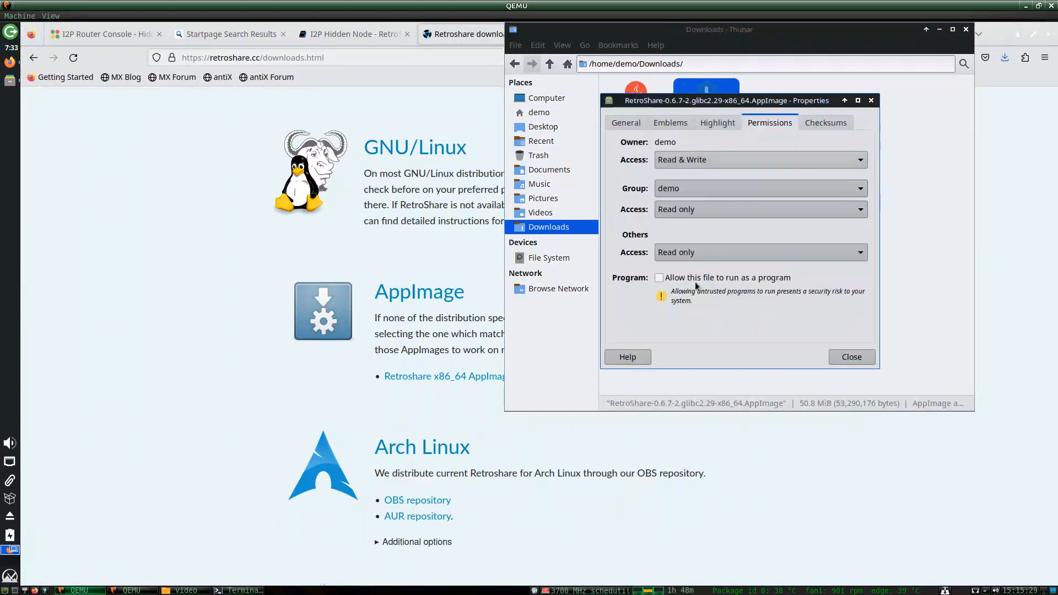
left_click(871, 101)
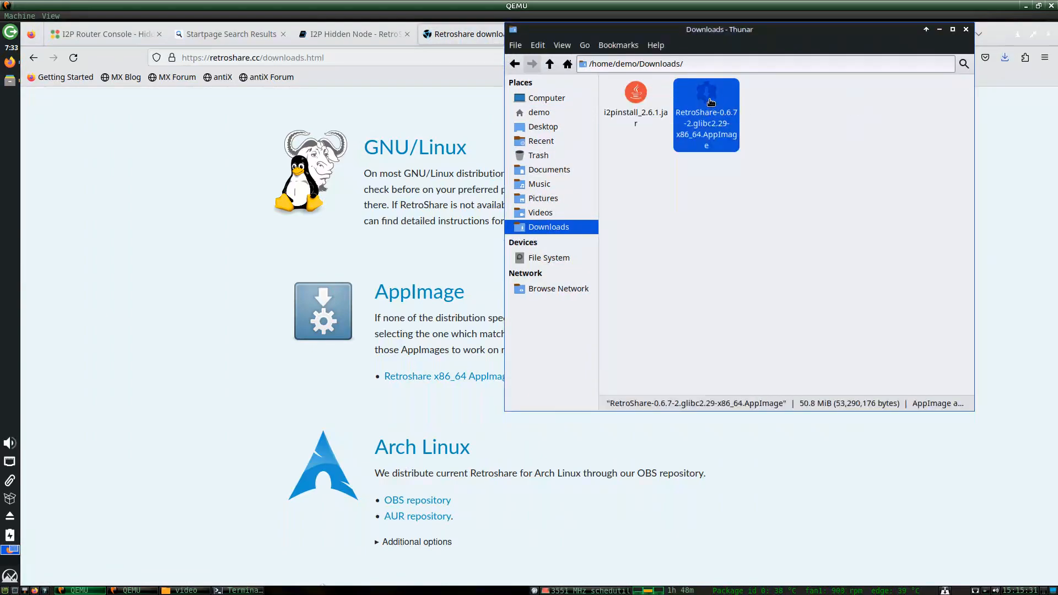
left_click(968, 31)
left_click(463, 221)
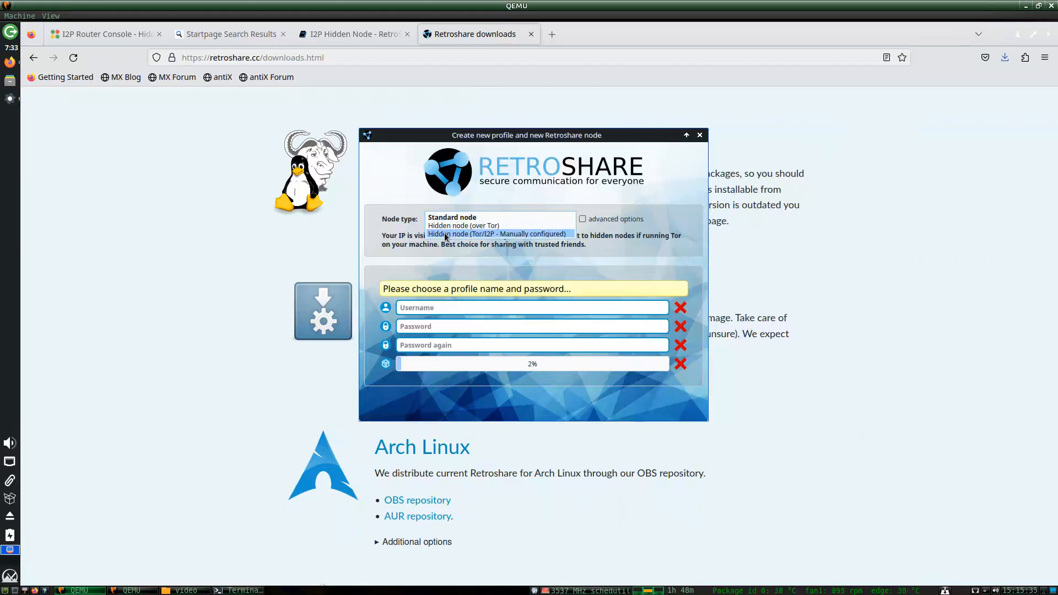
Choose a manually configured Tor/I2P hidden node with advanced options, profile 'person B', node name and password.
left_click(446, 235)
left_click(583, 220)
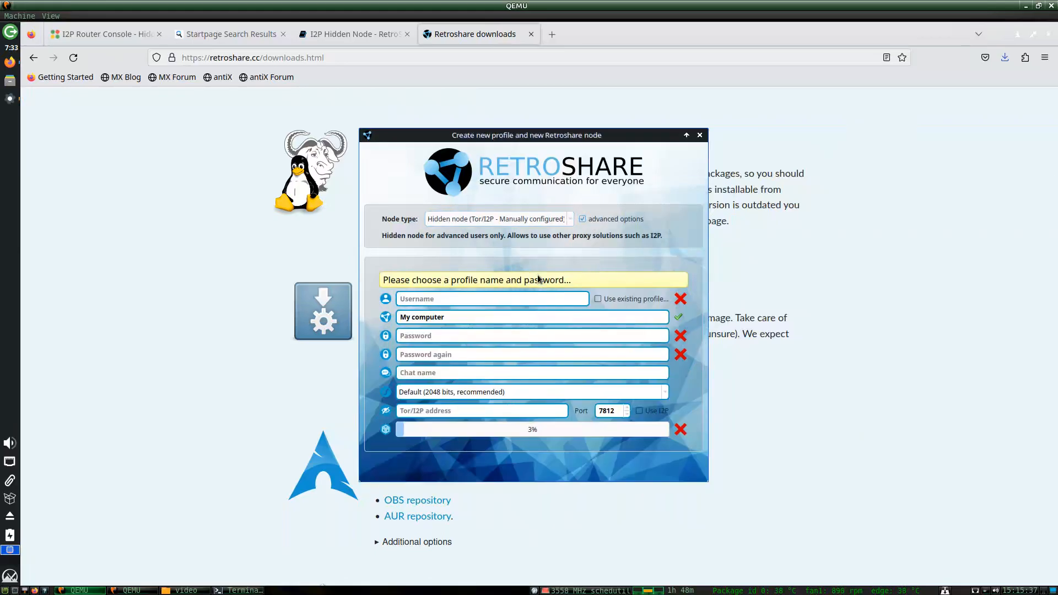
type("per")
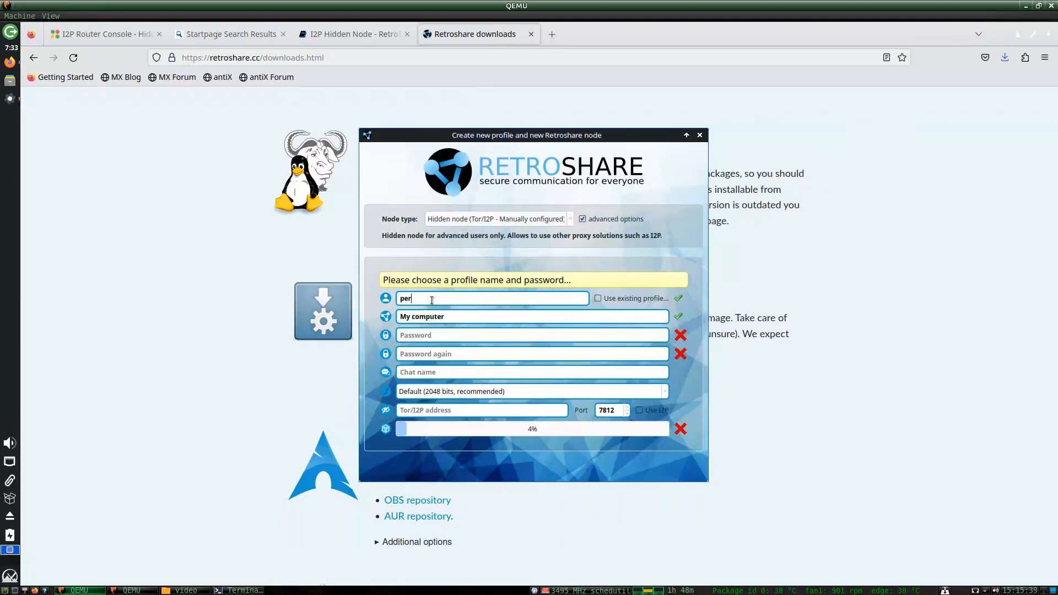
type("son B")
key("Tab")
type("com")
key("Tab")
type("•••••••••••••")
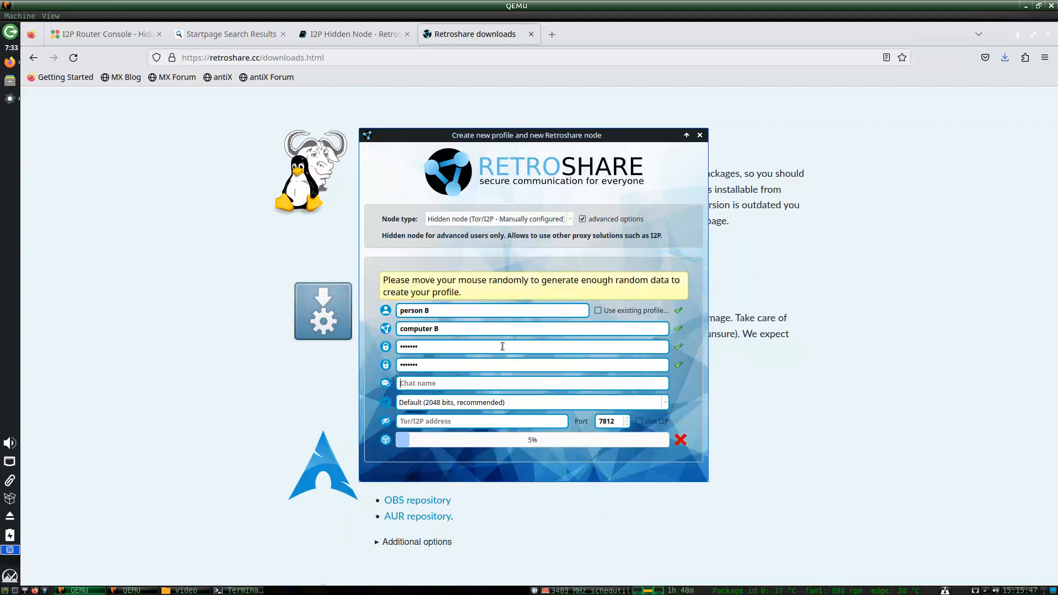
type("personb")
Set the key size to 4096 bits, then bring up the I2P tunnel manager in Firefox.
left_click(430, 402)
left_click(430, 418)
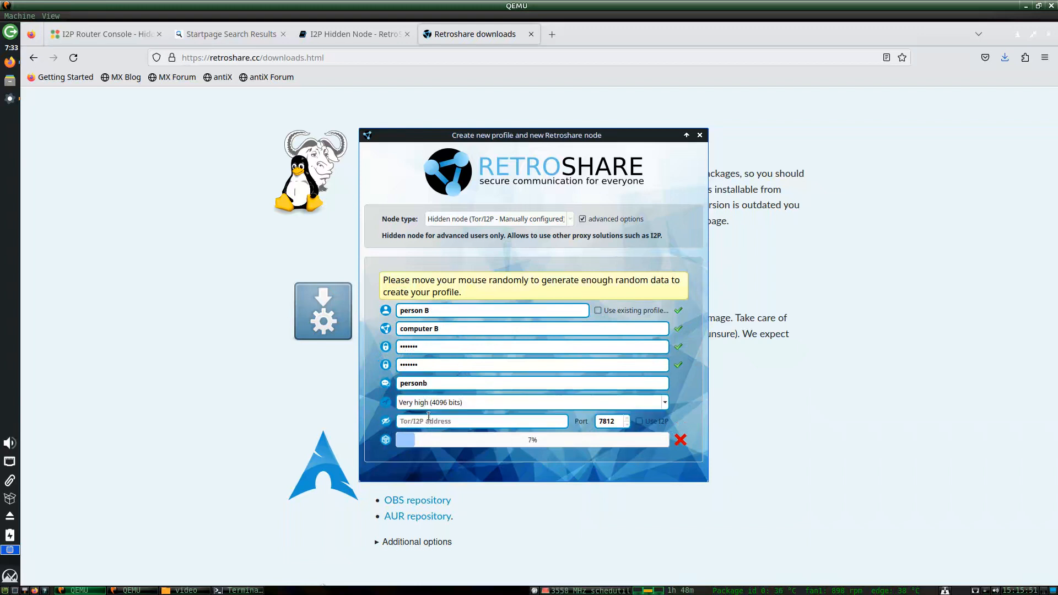
left_click(436, 422)
left_click(110, 34)
scroll(352, 241, "up", 5)
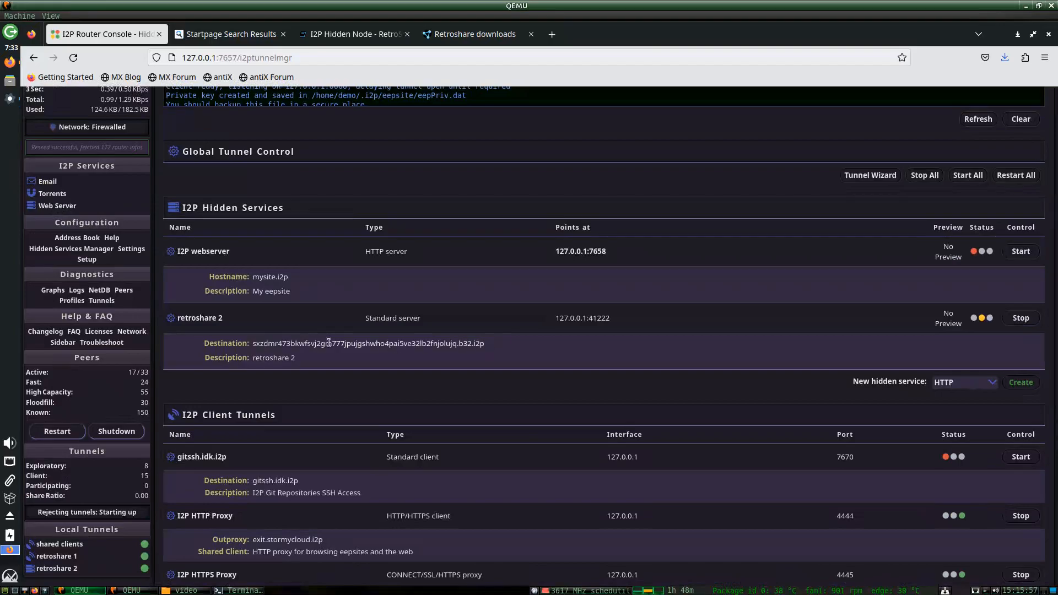
Copy the retroshare 2 b32.i2p destination and paste it as the node address.
right_click(264, 344)
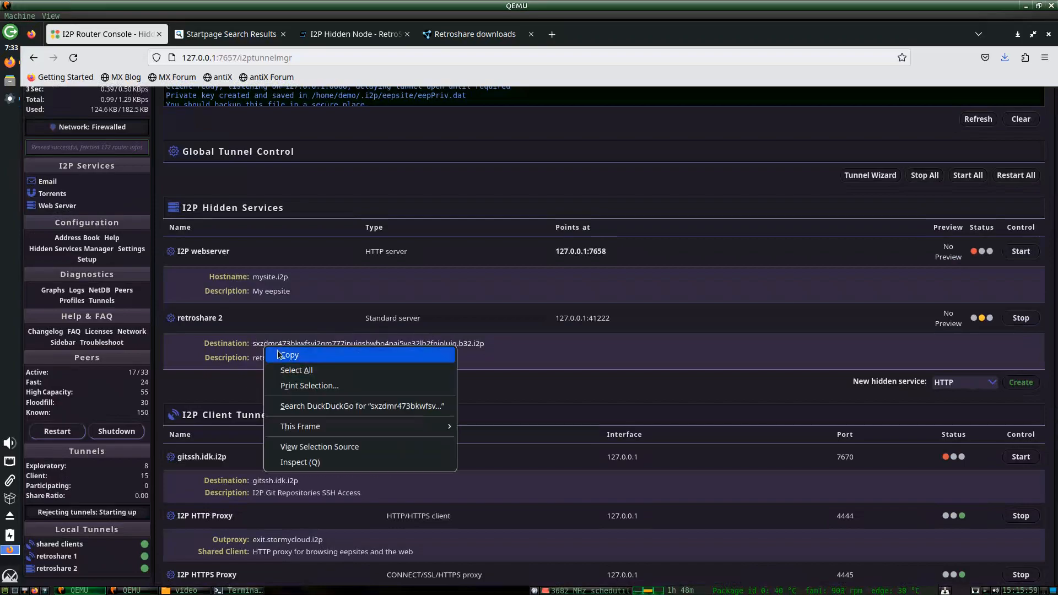
left_click(275, 351)
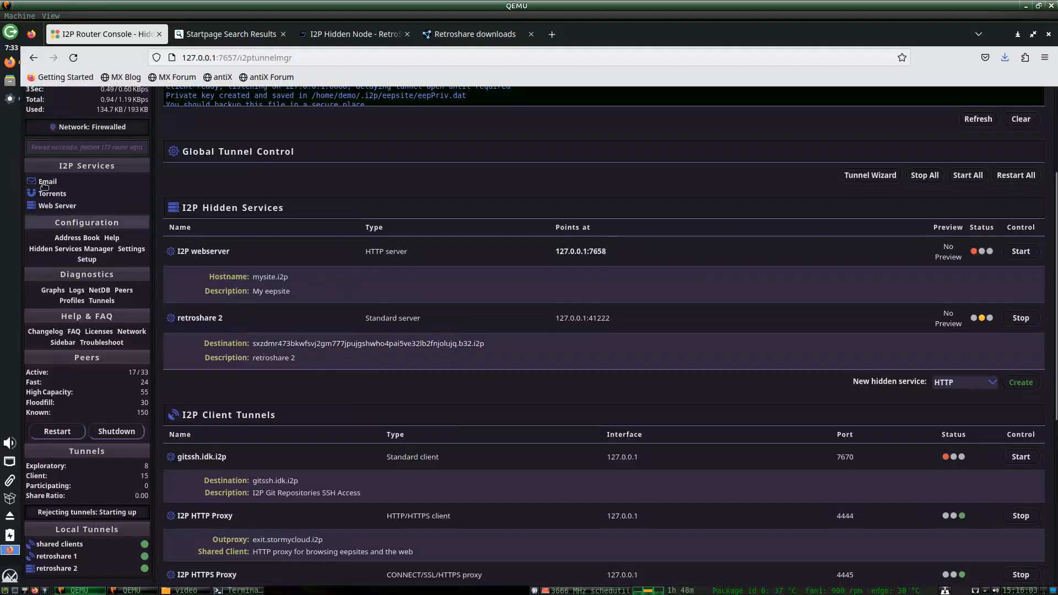
left_click(8, 100)
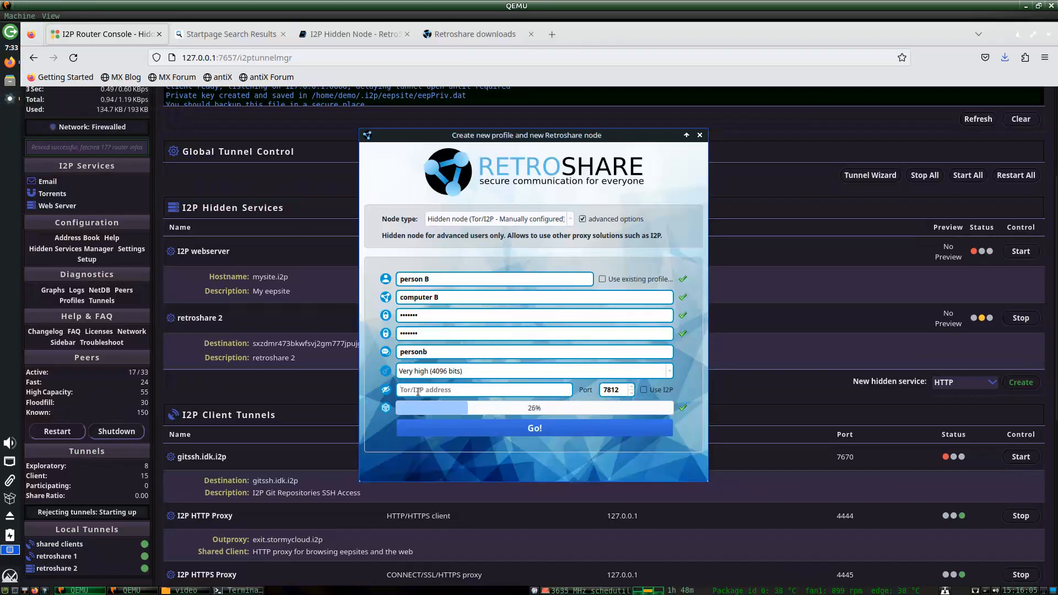
key("ctrl+v")
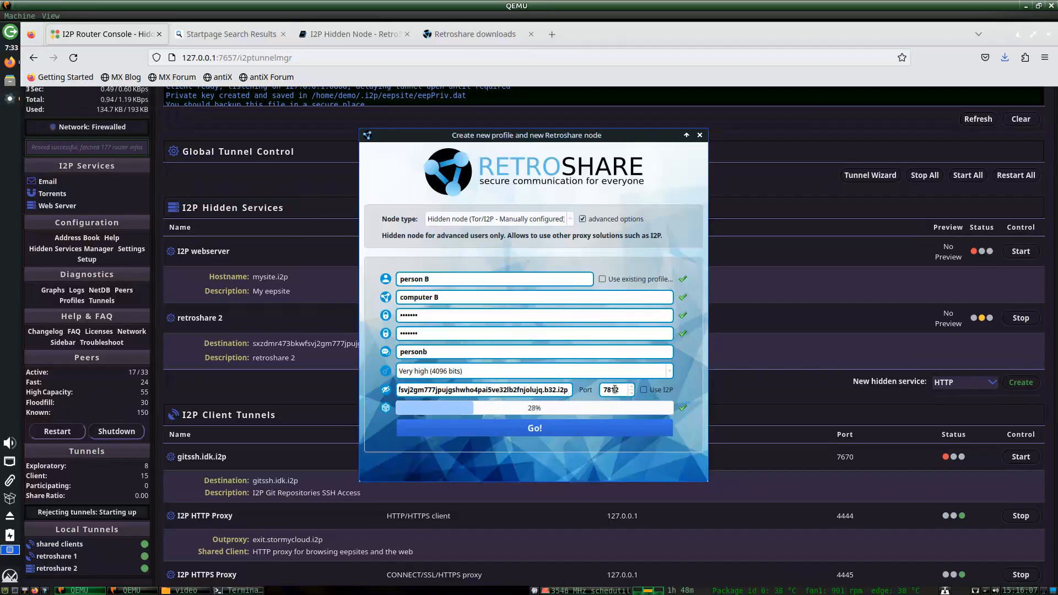
Change the port from 7812 to 41222 and create the person B node.
left_click(464, 38)
left_click(353, 34)
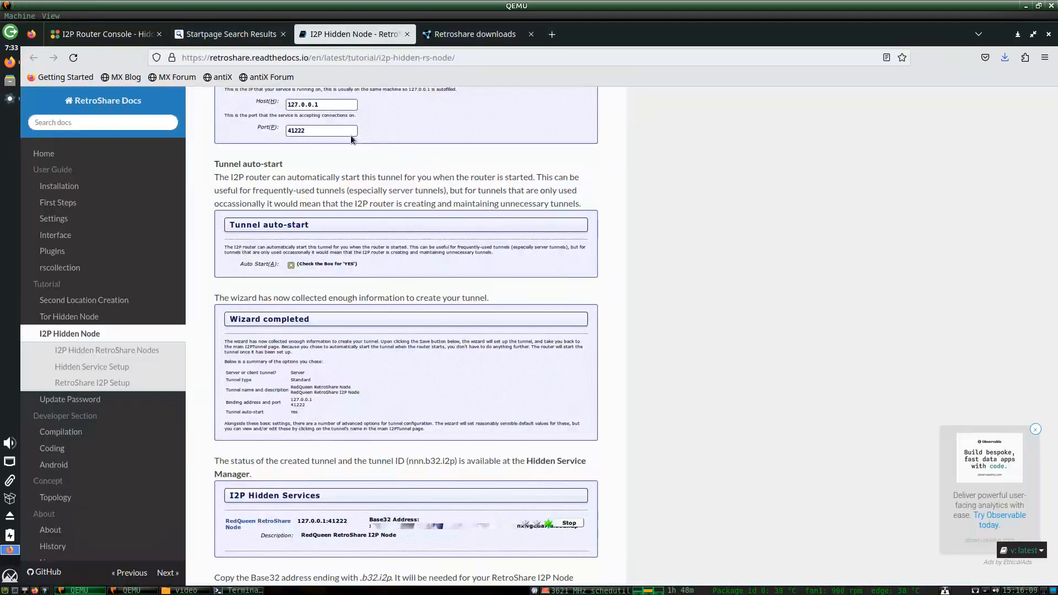
scroll(644, 392, "down", 2)
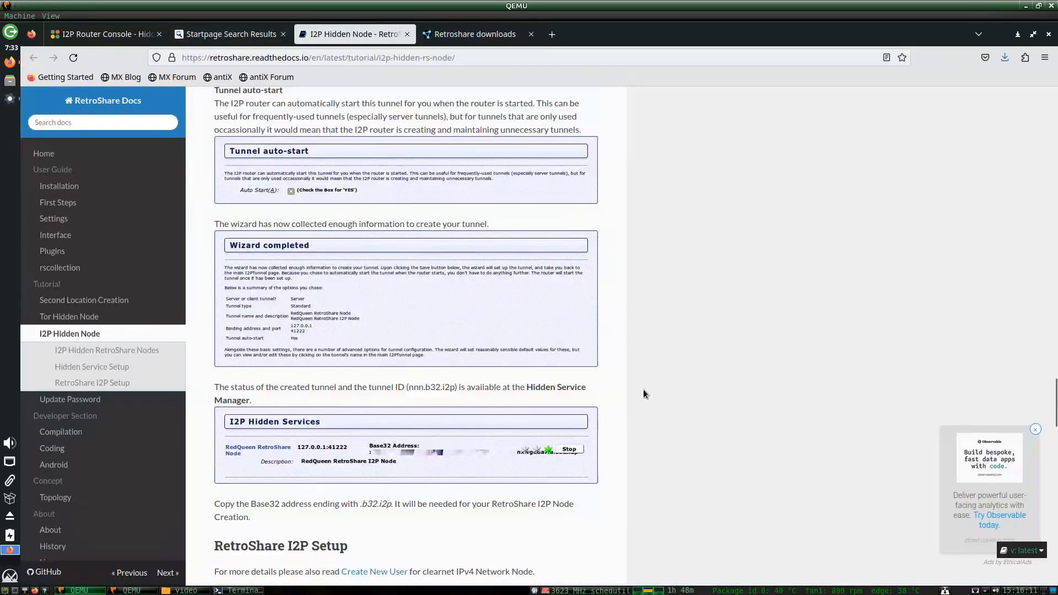
scroll(643, 393, "down", 20)
scroll(643, 393, "up", 8)
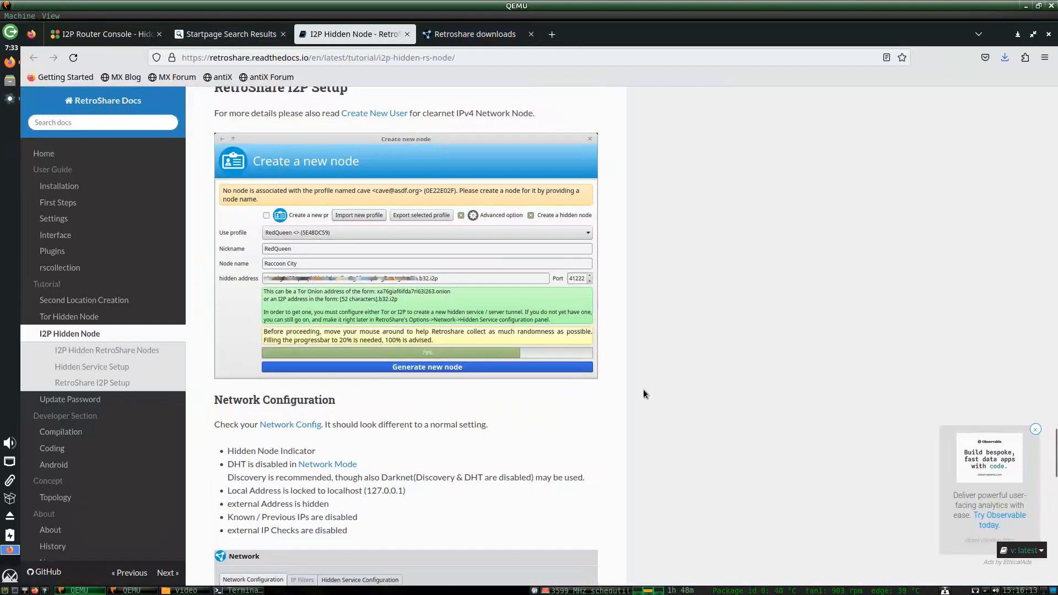
left_click(10, 99)
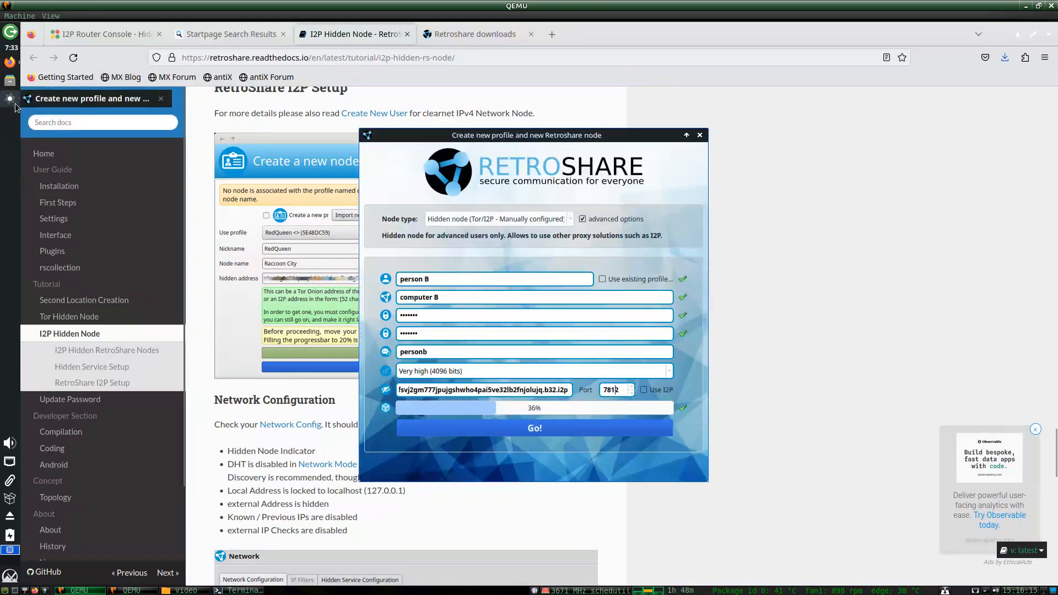
double_click(620, 391)
type("41222")
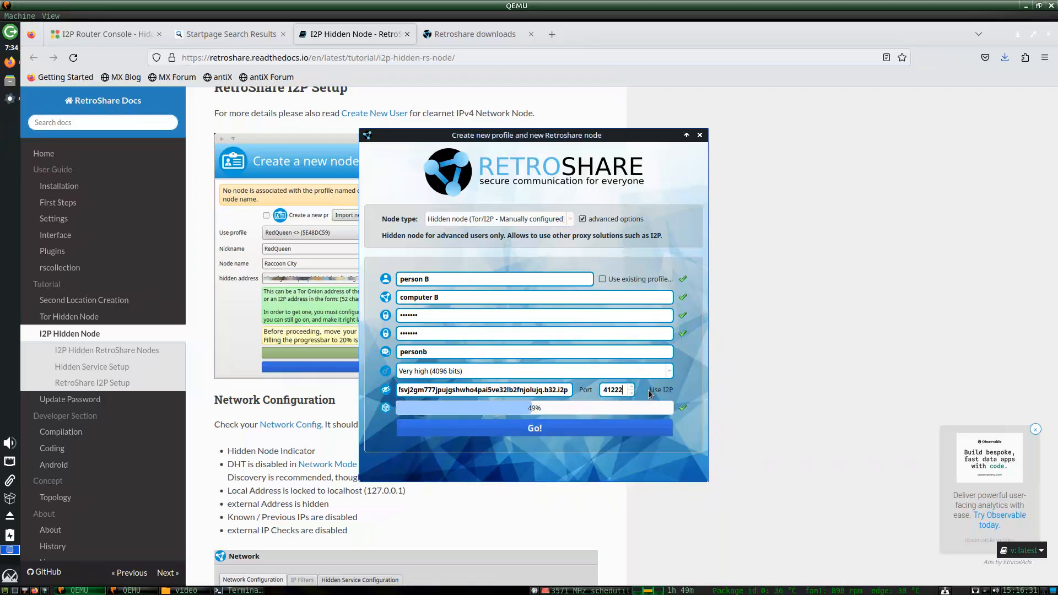
left_click(436, 429)
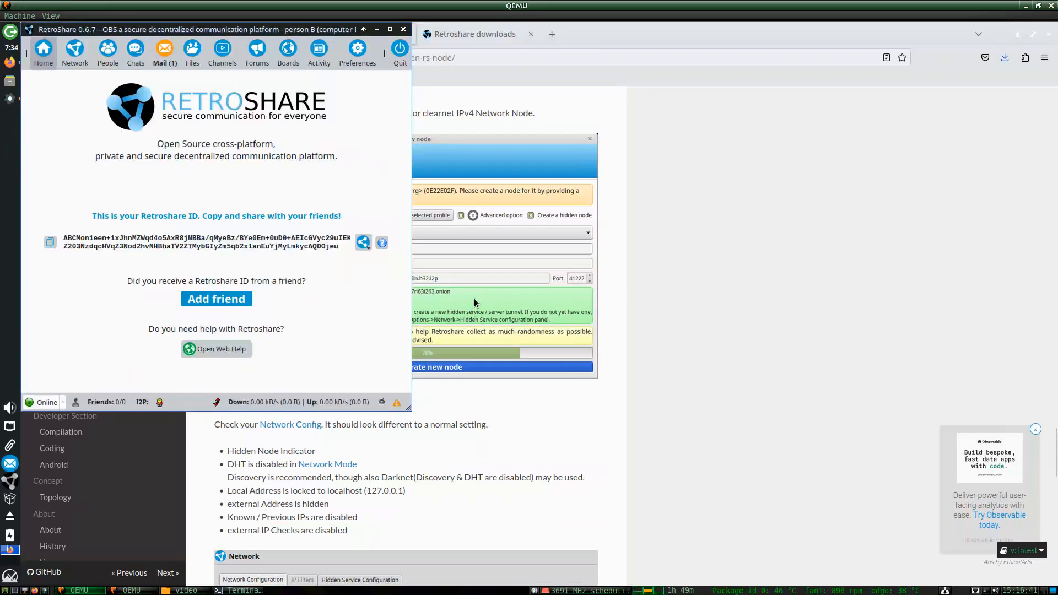
Open RetroShare's Network preferences, widening the window to show port and hidden mode.
left_click_drag(355, 19, 658, 128)
left_click(664, 143)
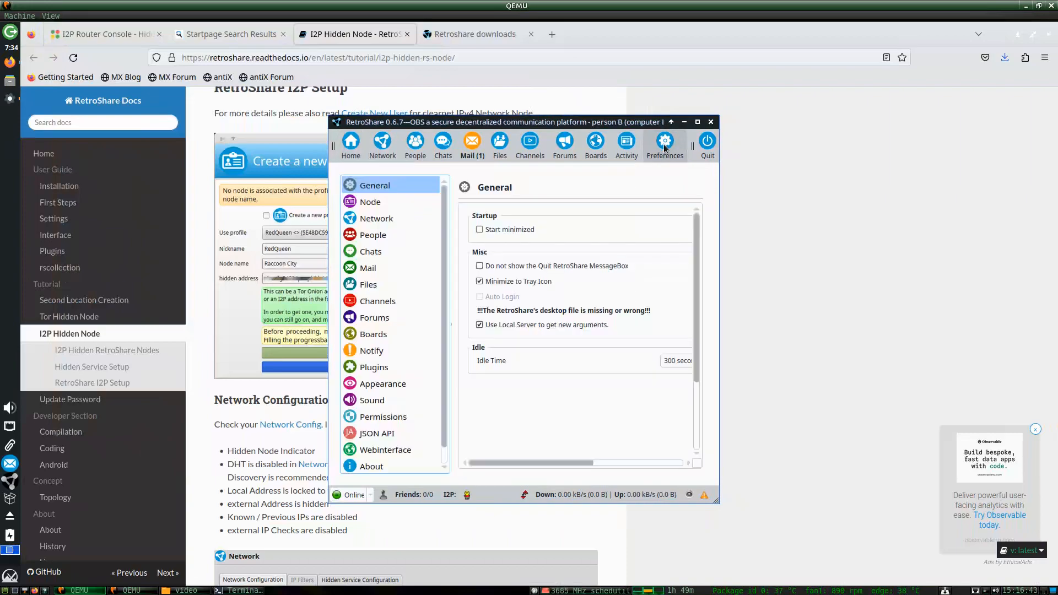
scroll(382, 366, "down", 1)
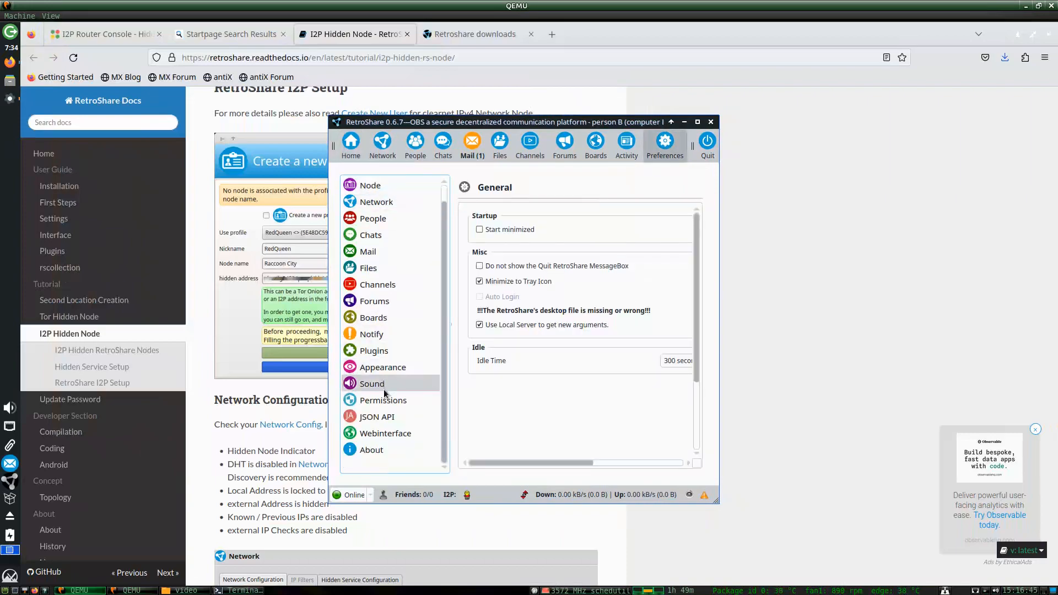
left_click(377, 202)
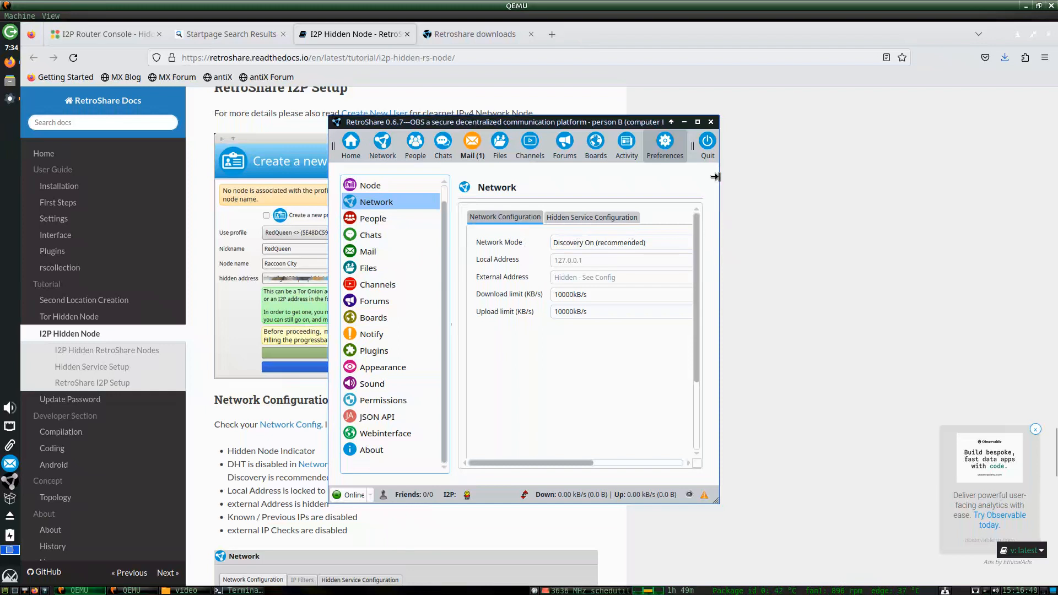
left_click_drag(718, 181, 1037, 199)
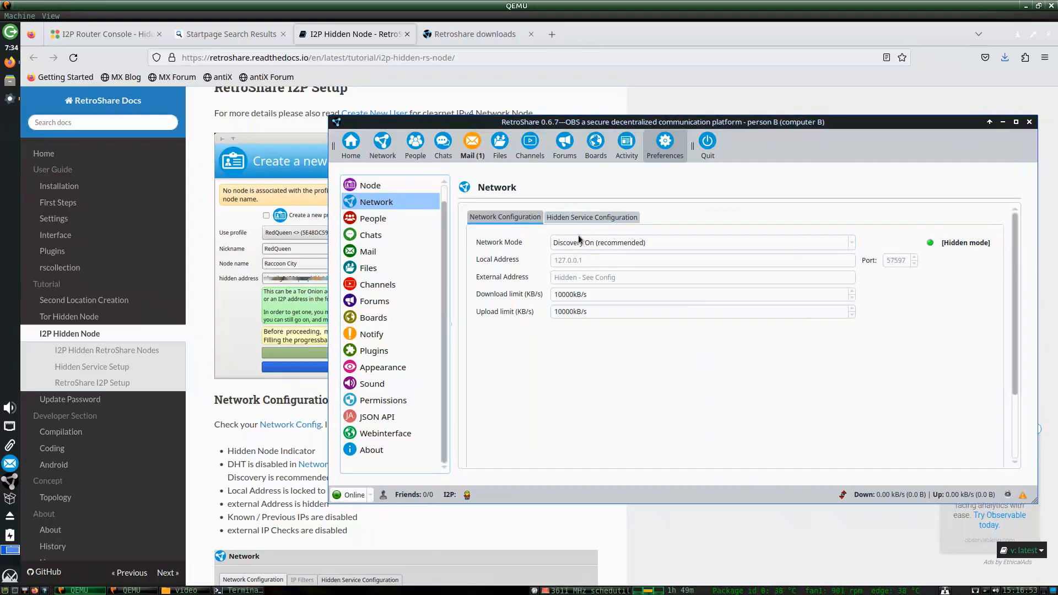
Set the incoming hidden service port to 41222, test it, then go back Home.
left_click(572, 218)
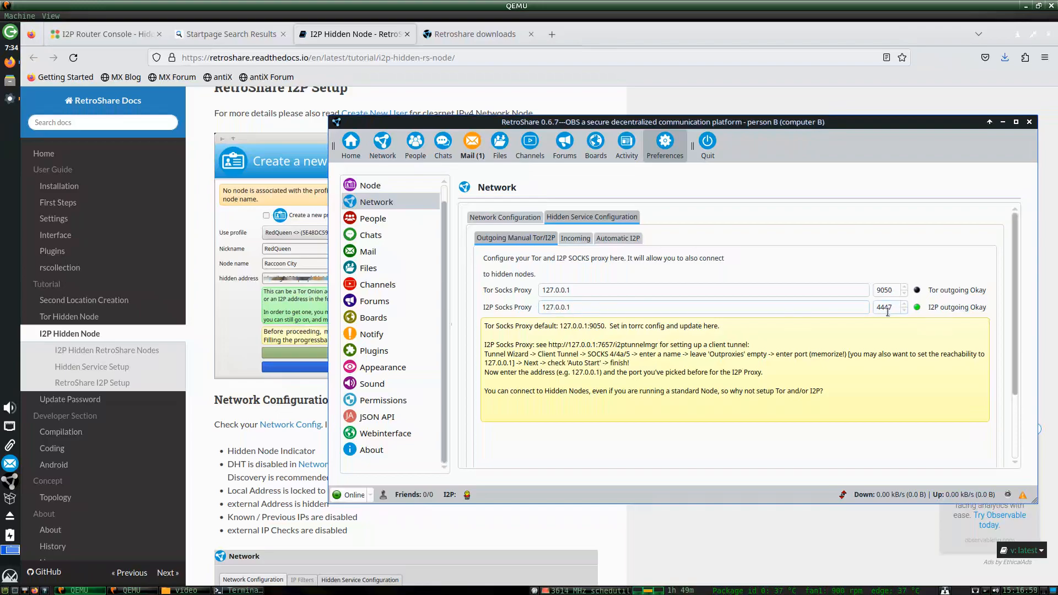
left_click(576, 238)
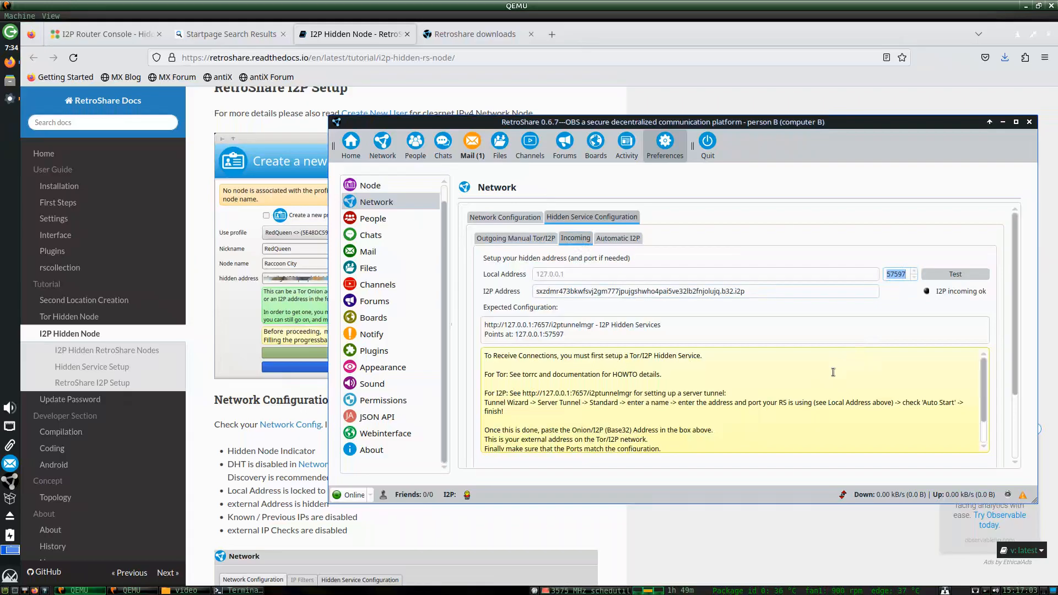
type("41222")
left_click(935, 276)
left_click(132, 35)
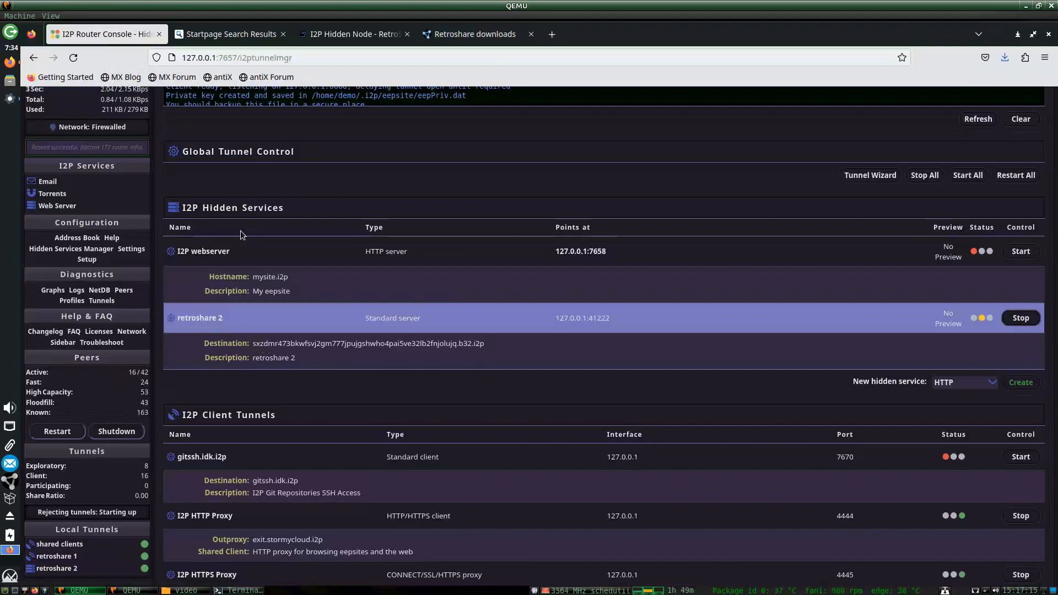
left_click(10, 99)
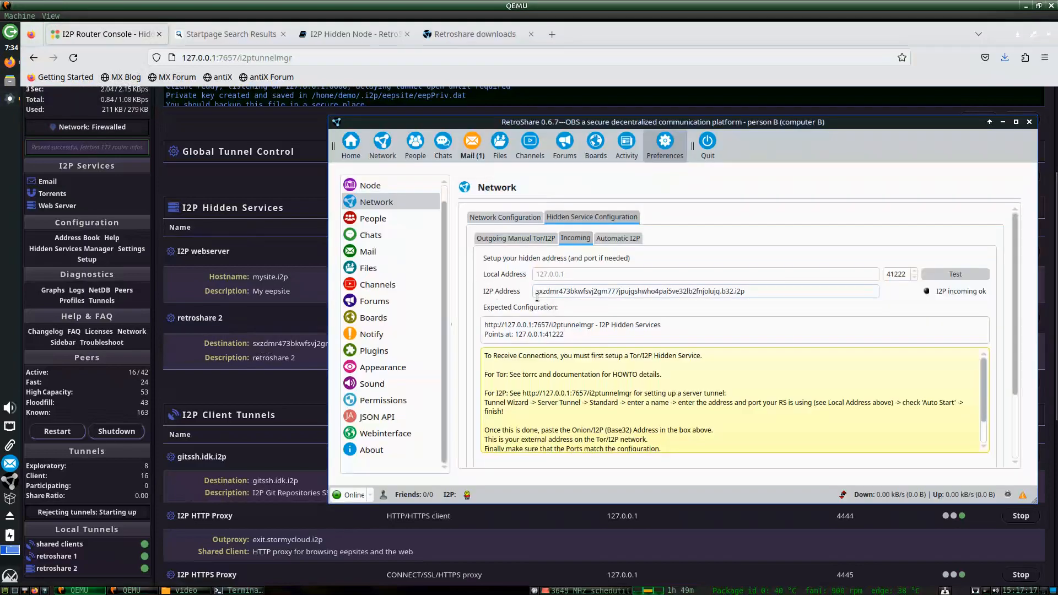
scroll(512, 310, "down", 2)
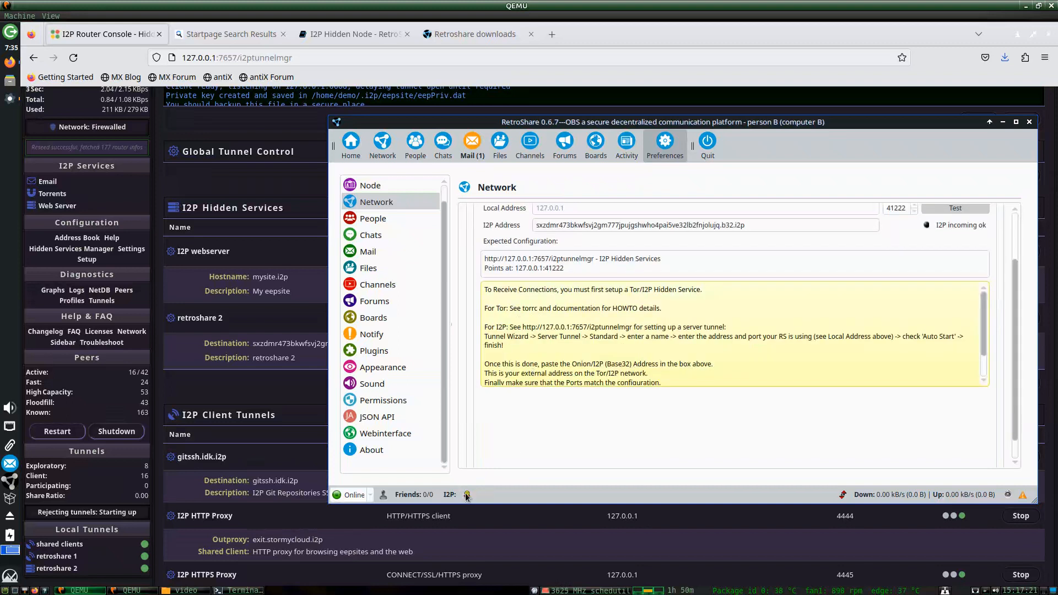
mouse_move(466, 496)
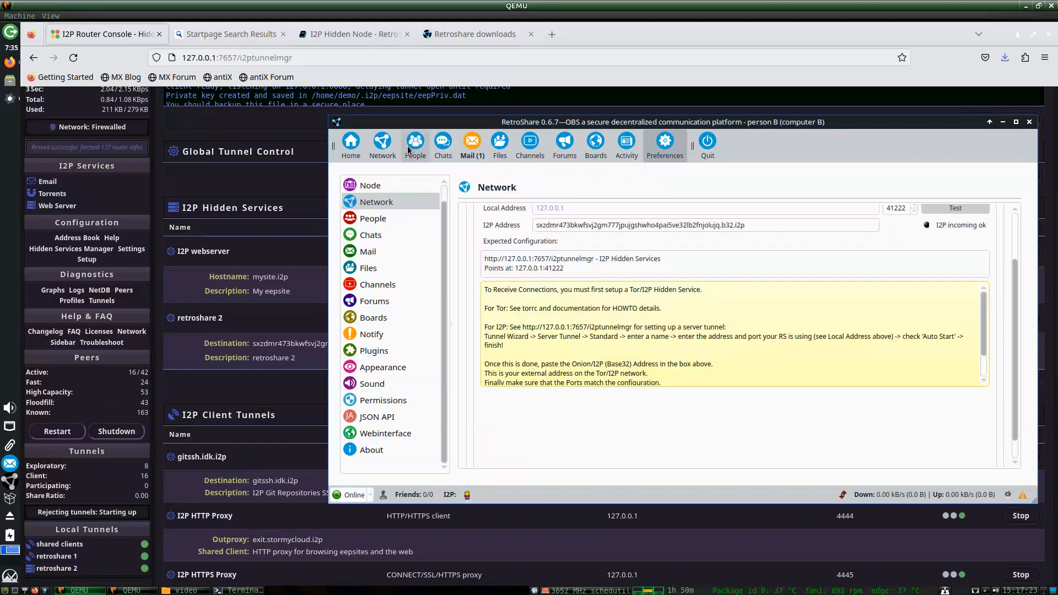
left_click(351, 145)
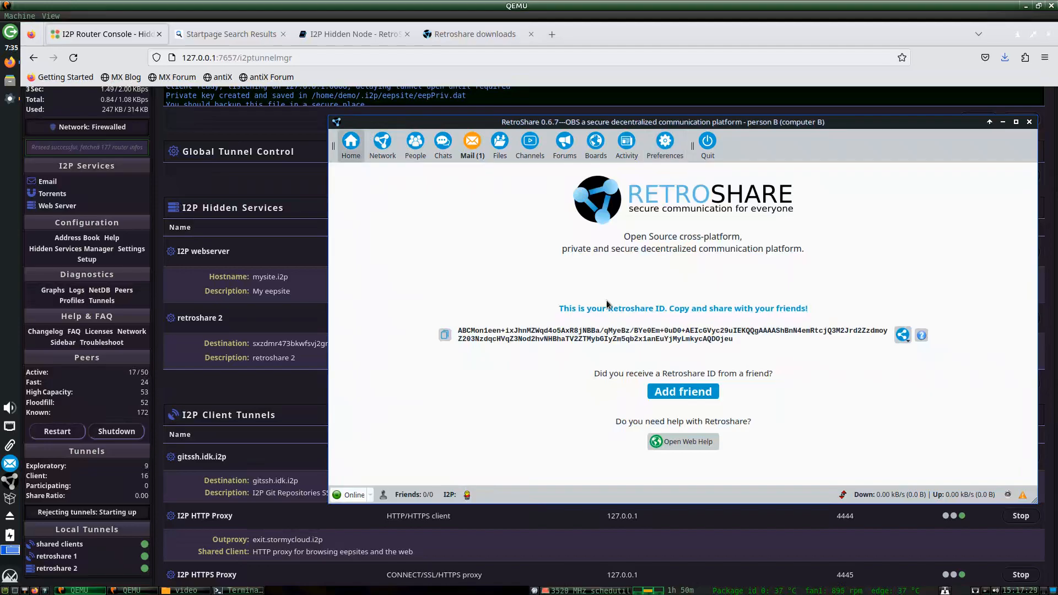
Switch the right VM's Display settings to a larger screen resolution and keep it.
left_click(234, 591)
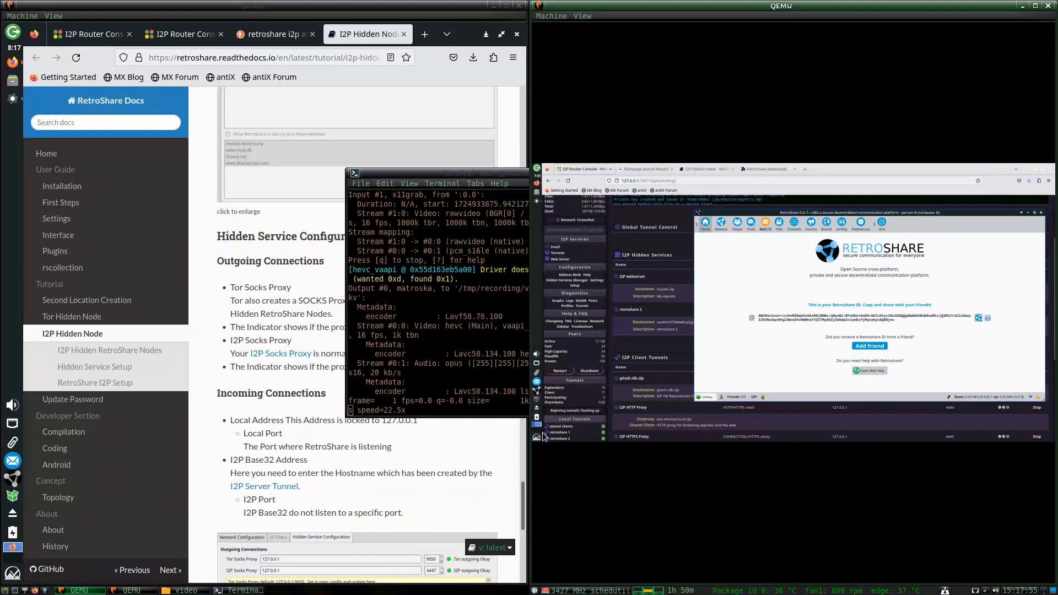
key("super")
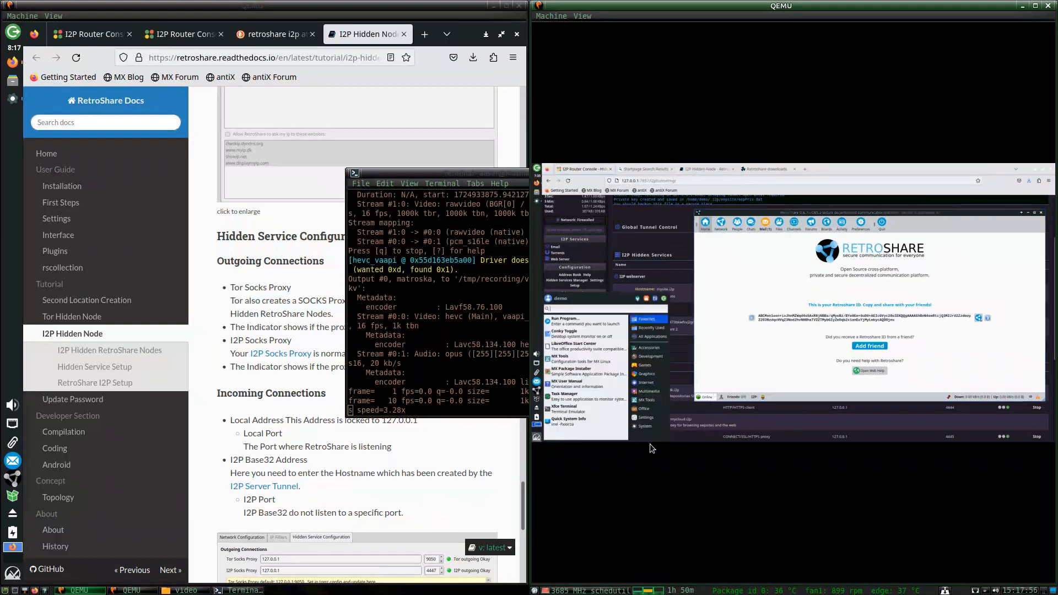
type("disp")
key("Return")
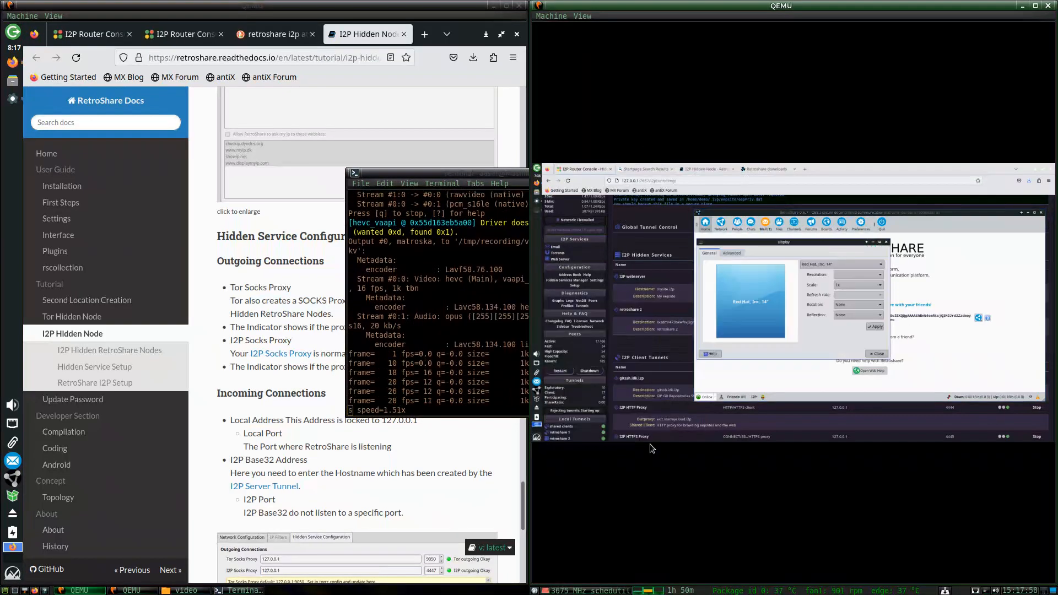
left_click(844, 272)
left_click(842, 298)
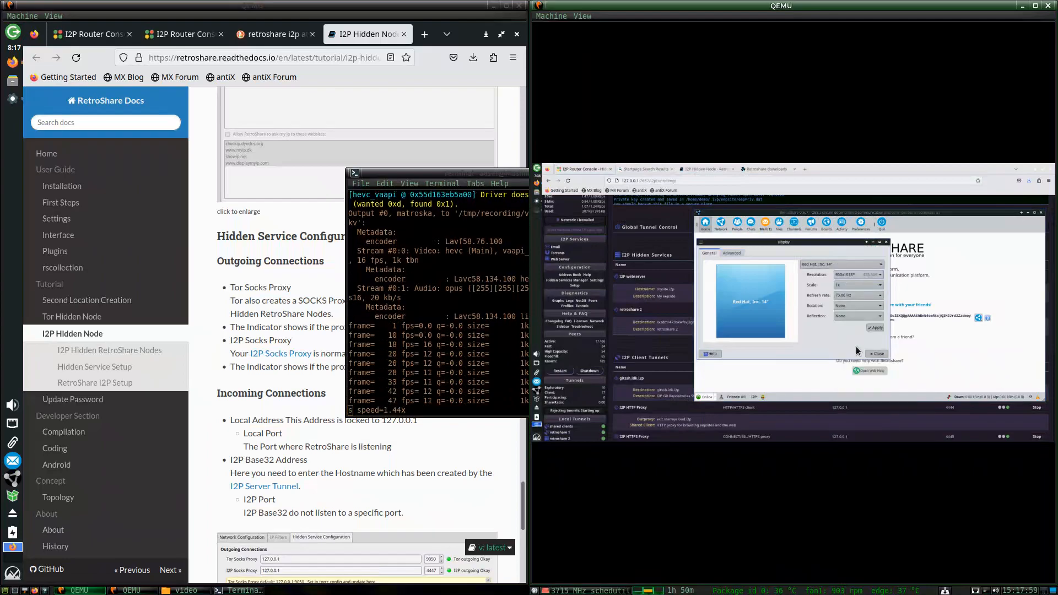
left_click(875, 326)
left_click(794, 342)
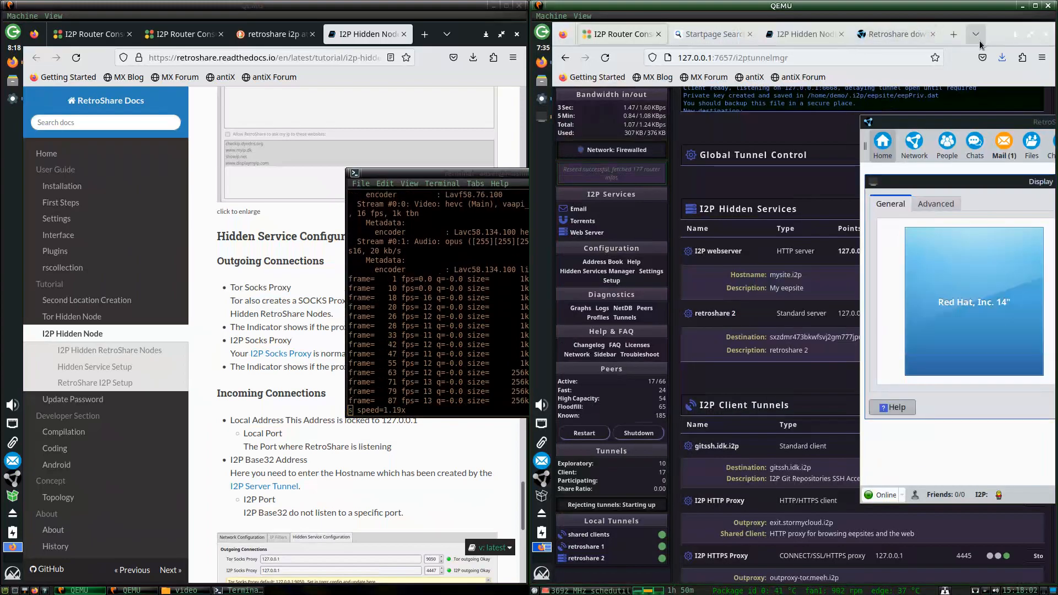
Maximize person B's RetroShare window and close Display settings.
left_click_drag(1042, 123, 815, 205)
left_click(1044, 202)
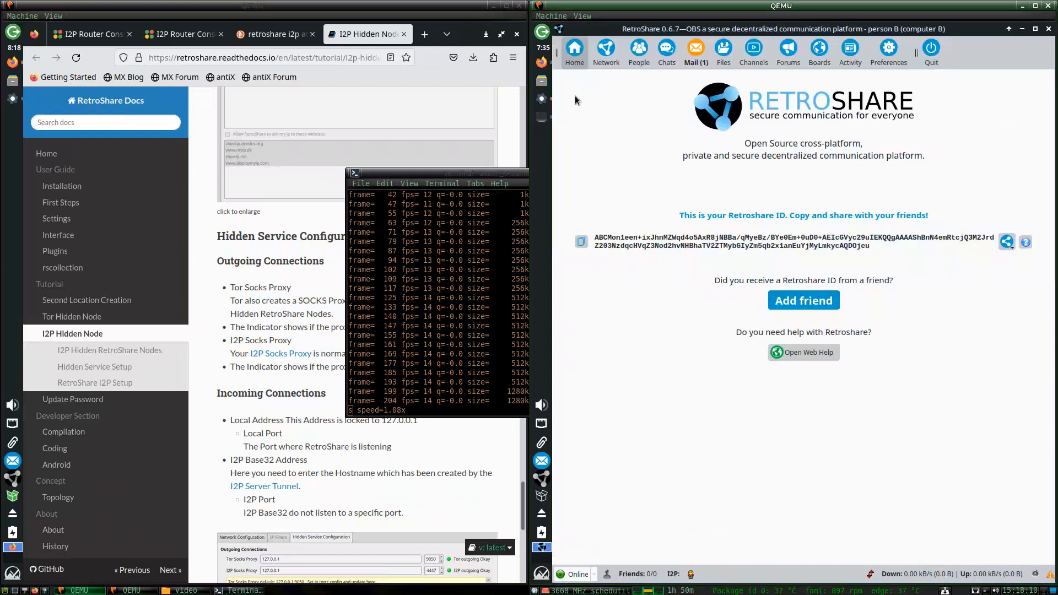
left_click(542, 116)
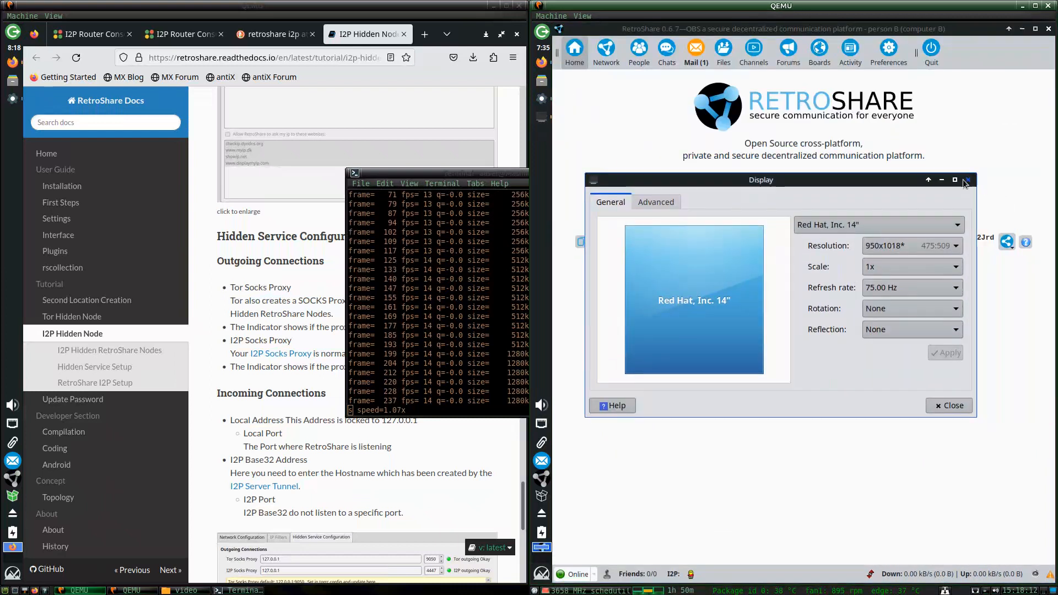
left_click(663, 86)
Close the I2P router console browser in both virtual machines.
left_click(542, 62)
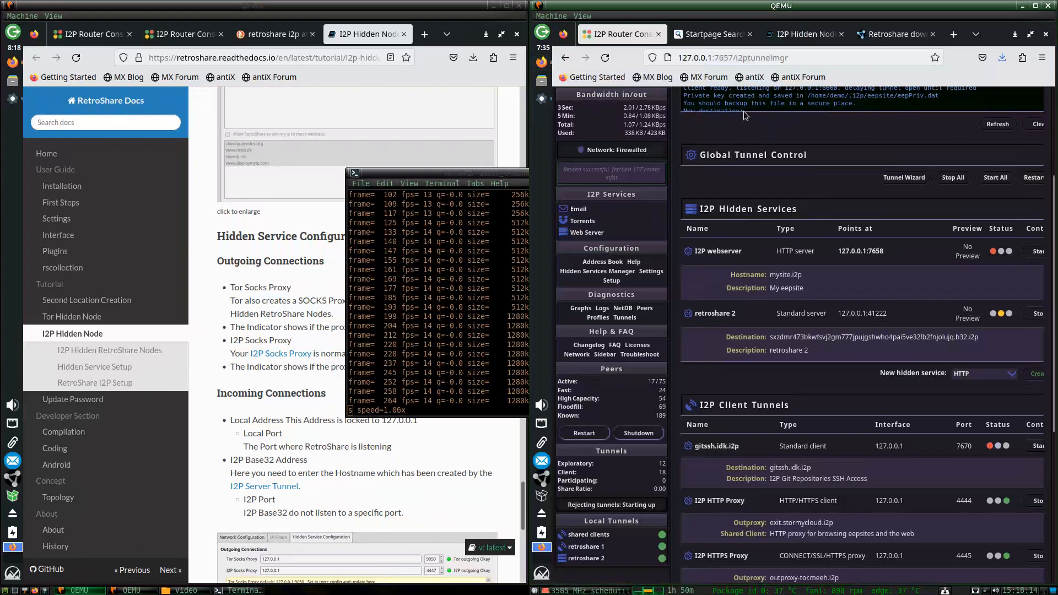
left_click(1049, 36)
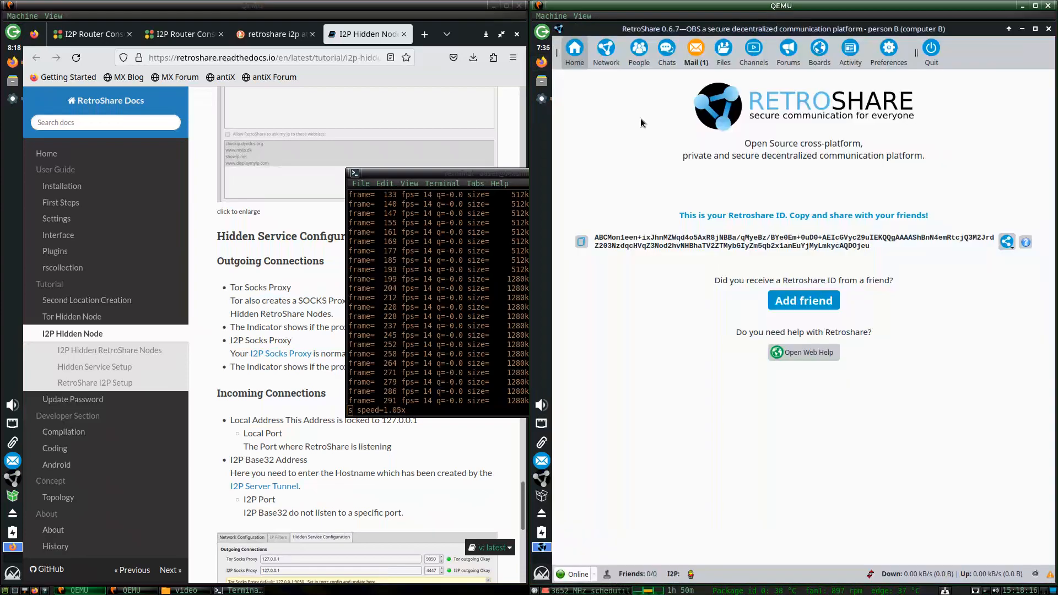
left_click(517, 34)
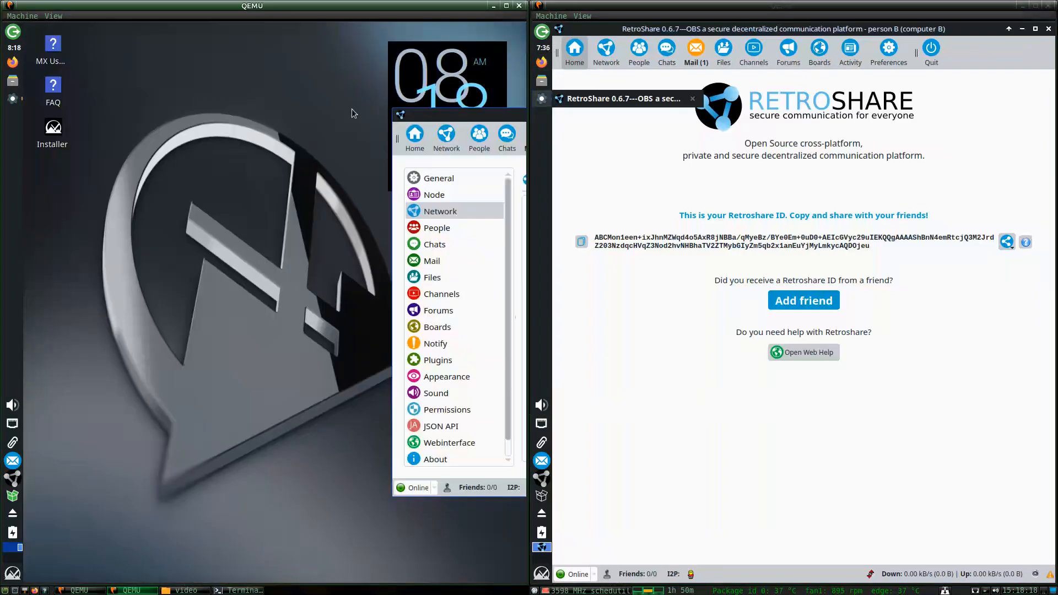
Maximize personA's RetroShare window and show its Home page with the RetroShare ID.
left_click_drag(471, 120, 117, 138)
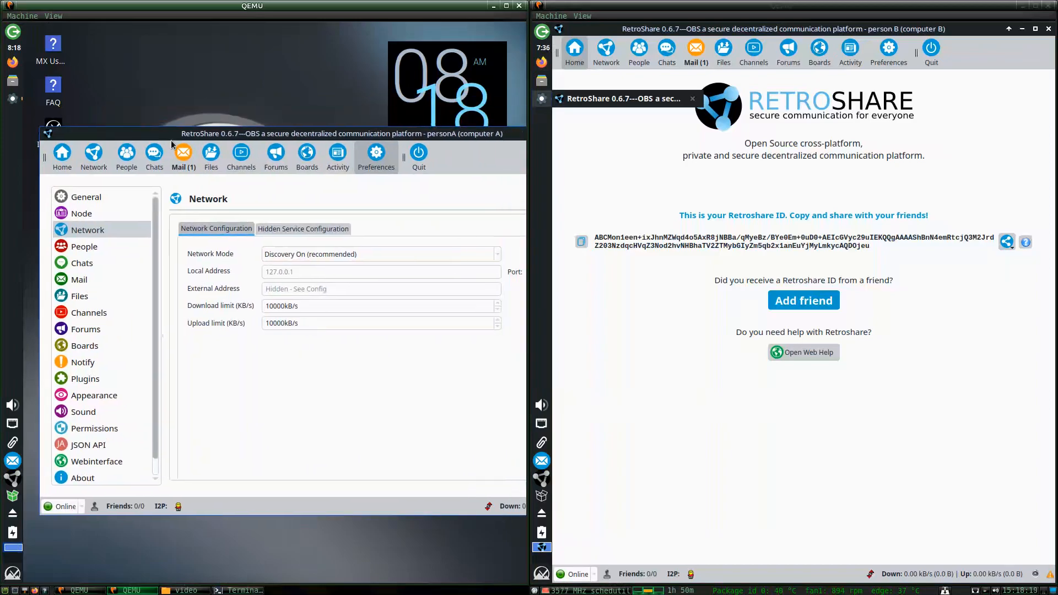
left_click_drag(461, 134, 269, 120)
left_click(461, 122)
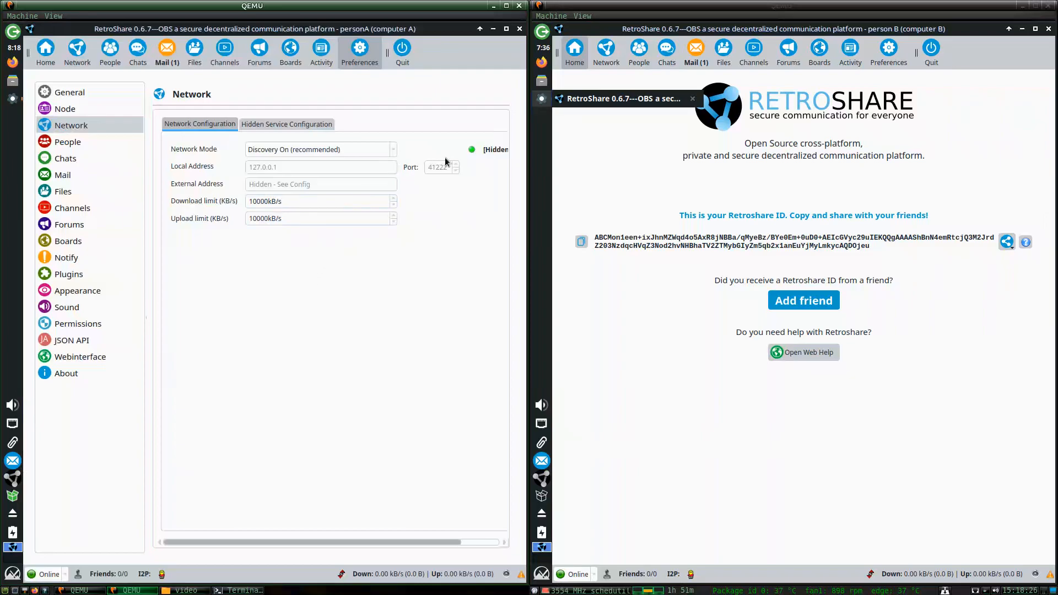
left_click(56, 56)
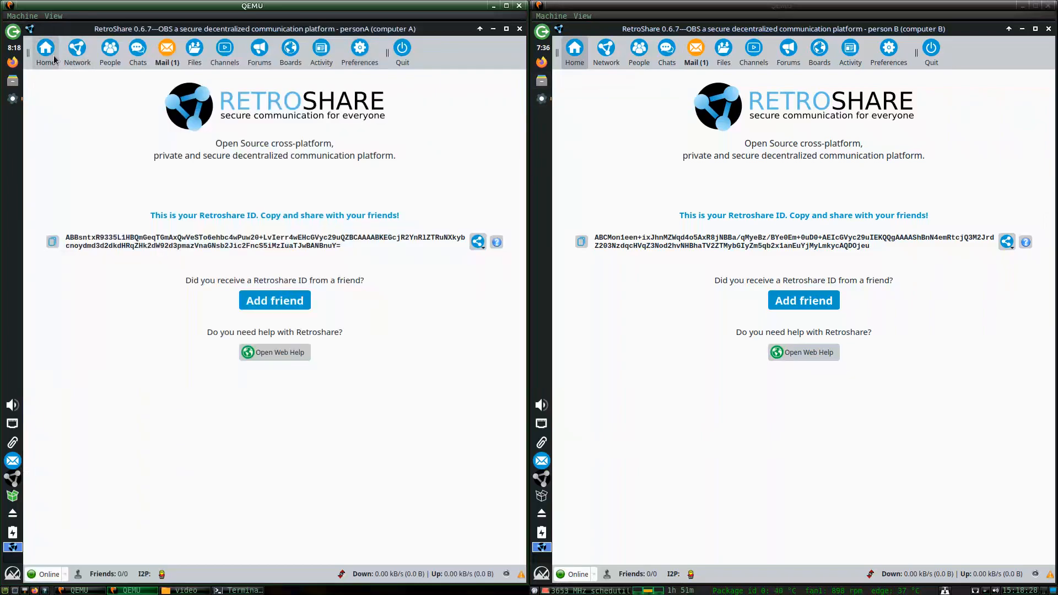
left_click(586, 57)
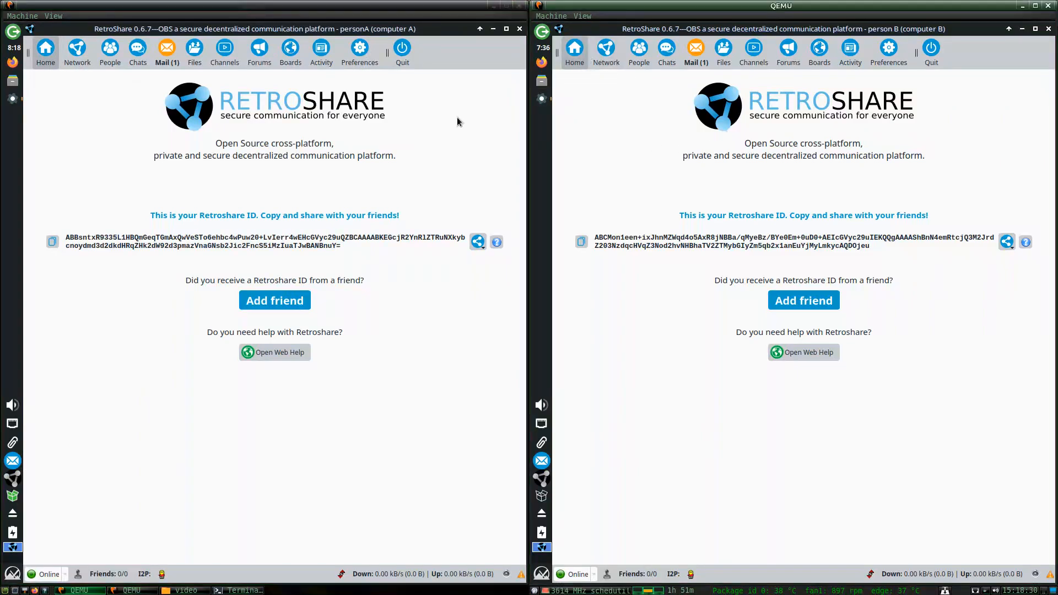
left_click(467, 144)
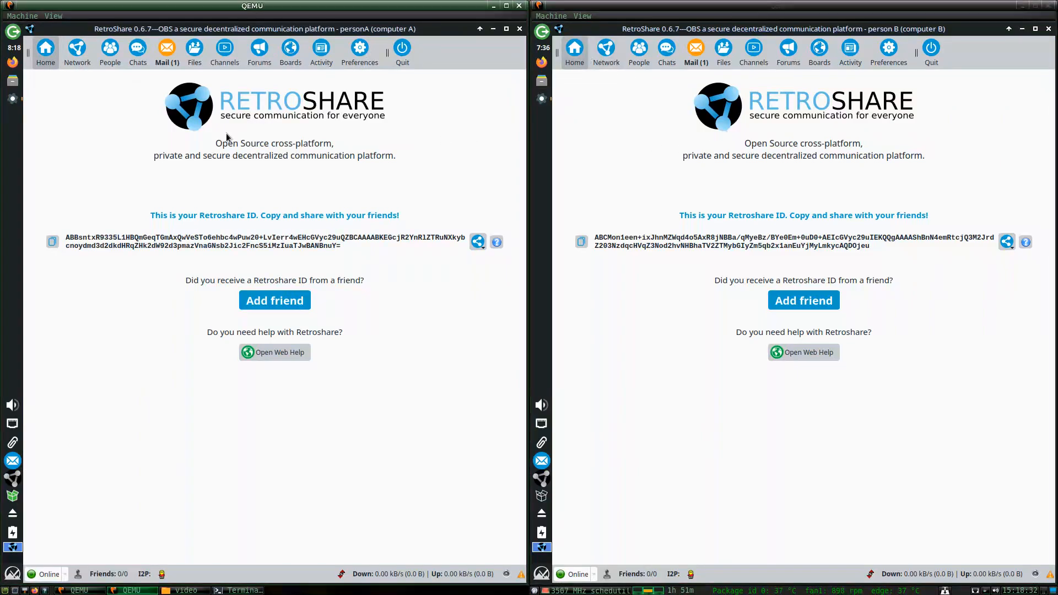
left_click(676, 158)
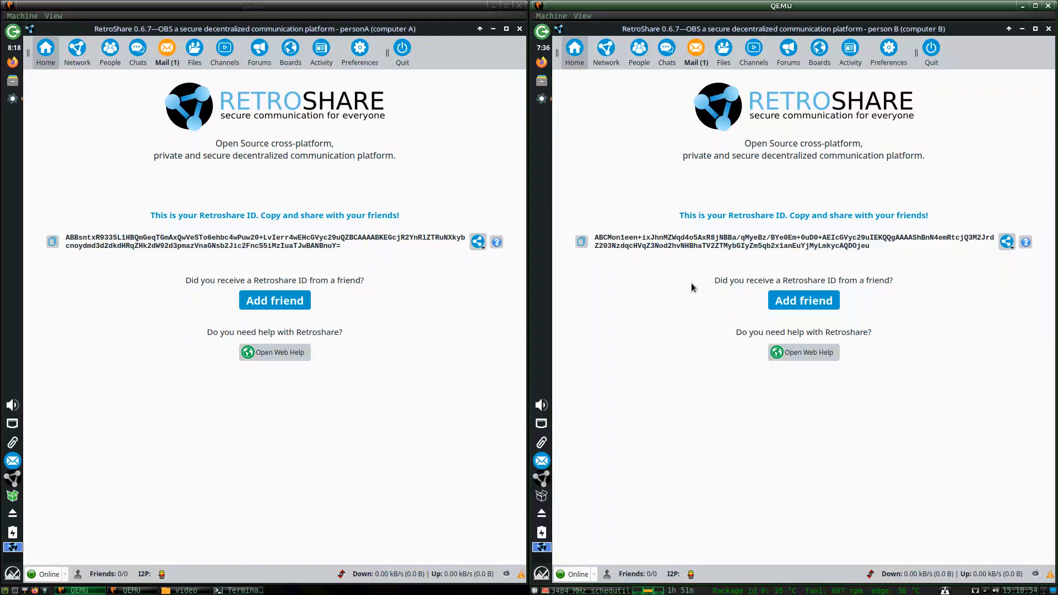
Load pastebin.com in Firefox on computer B.
left_click(415, 308)
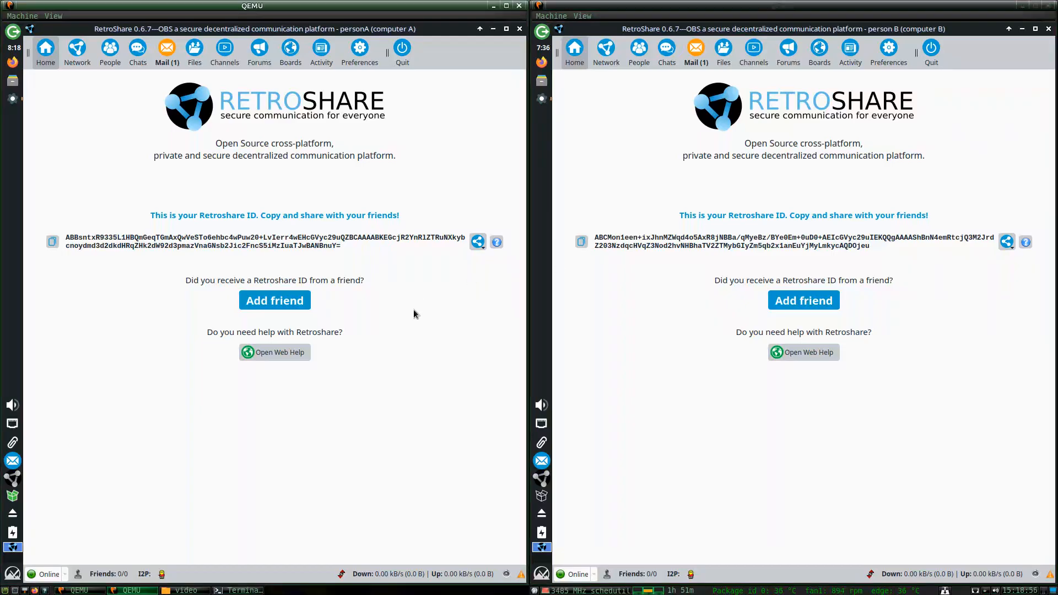
left_click(701, 309)
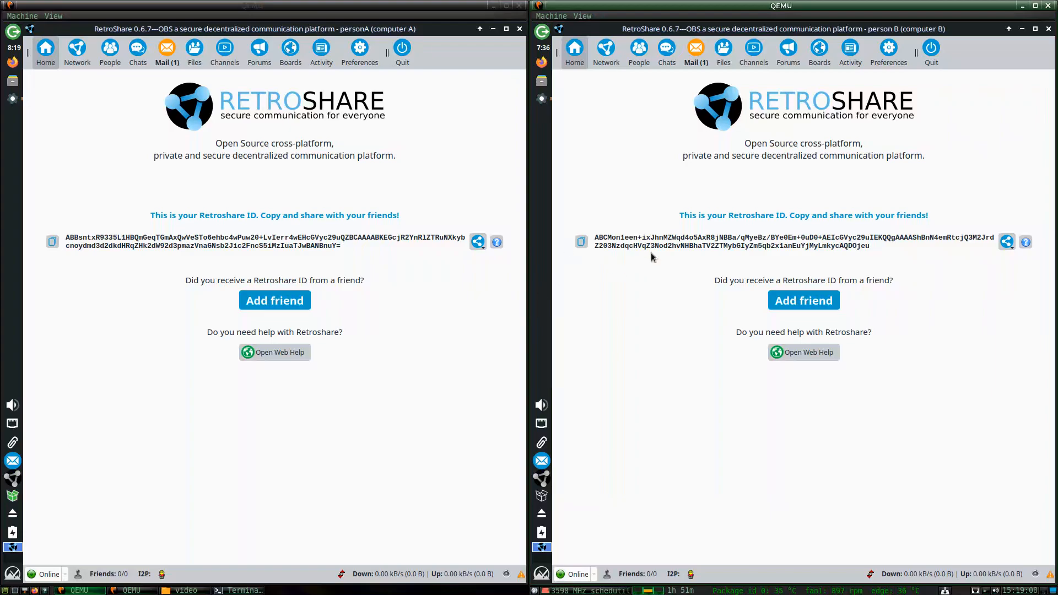
mouse_move(714, 255)
left_click(543, 66)
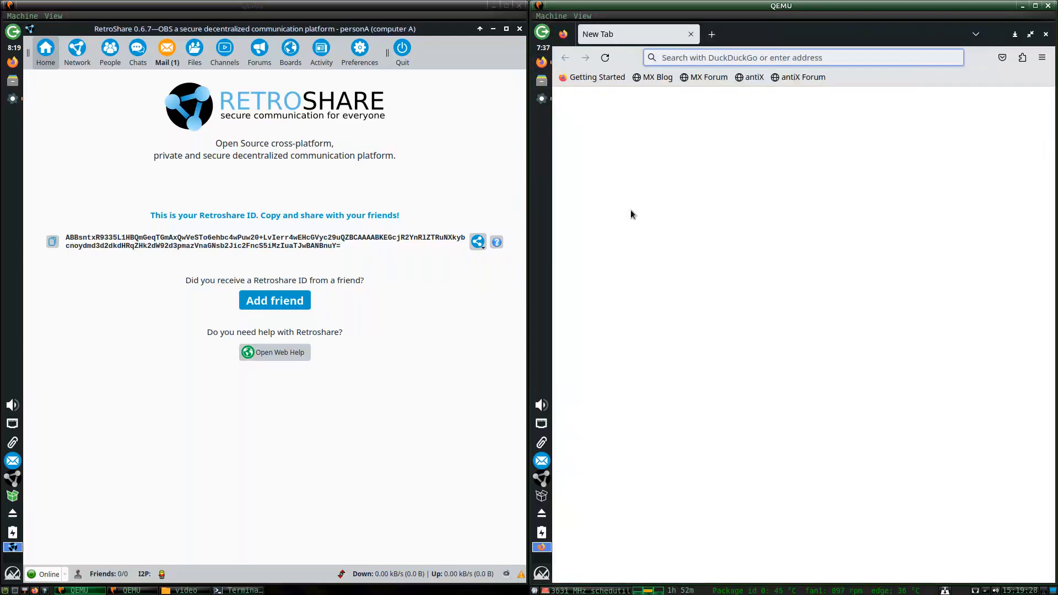
type("pasteb")
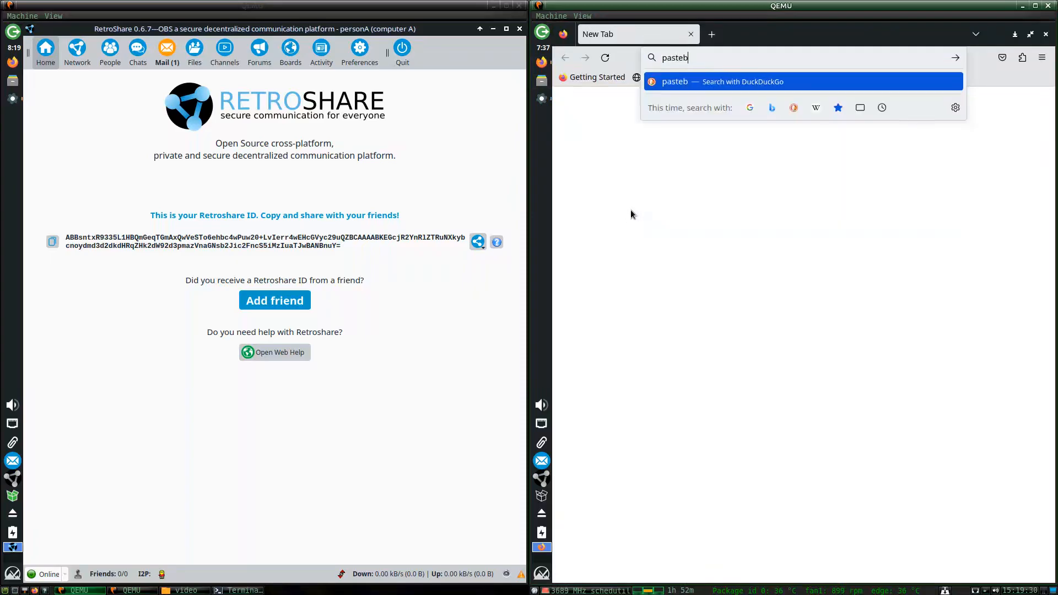
type("in.com")
key("Return")
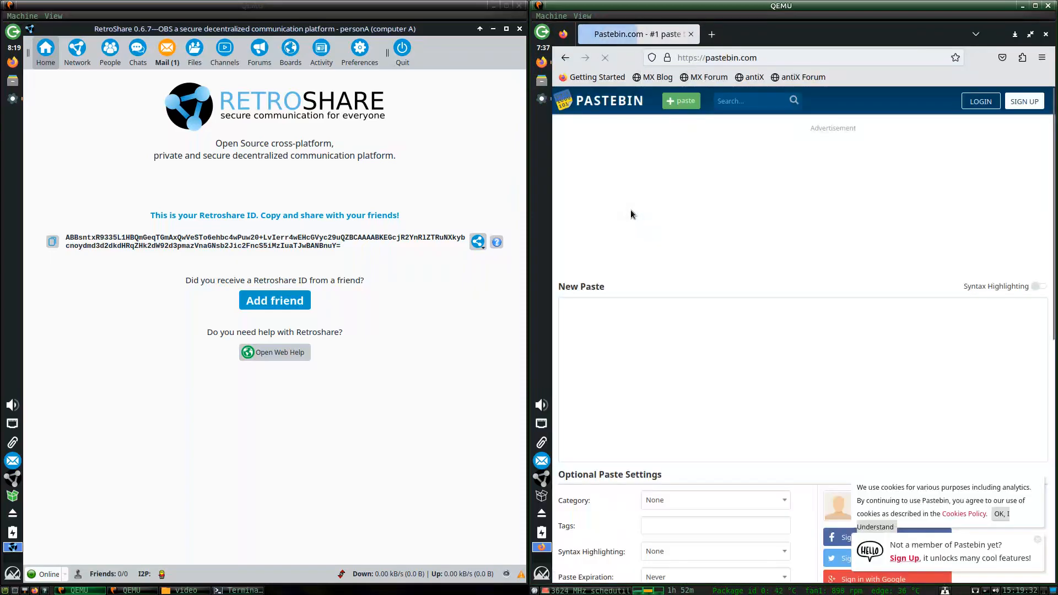
Load pastebin.com on computer A, then bring both machines back to RetroShare.
left_click(136, 146)
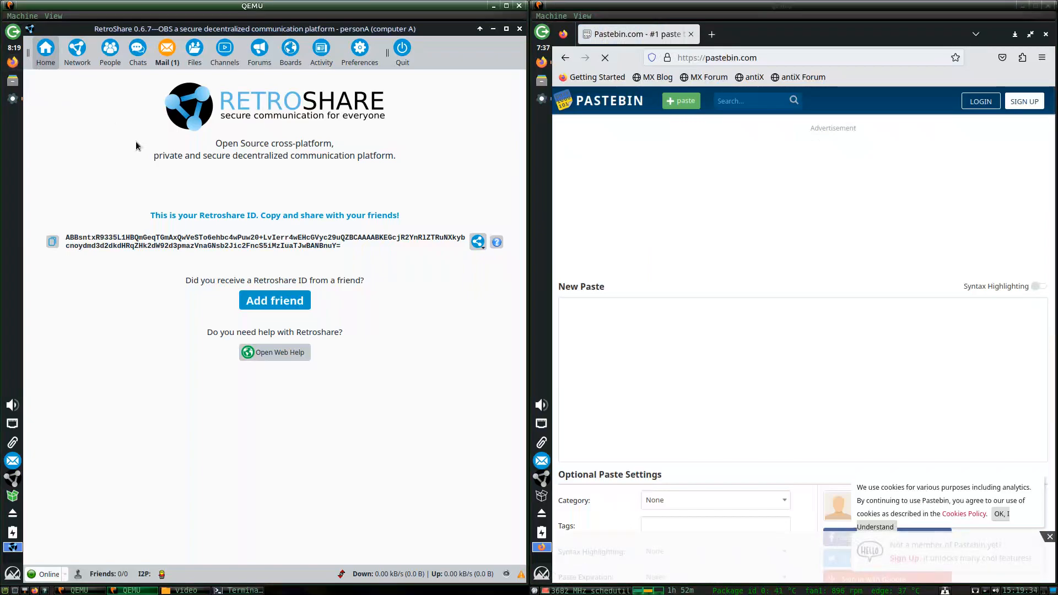
type("pat")
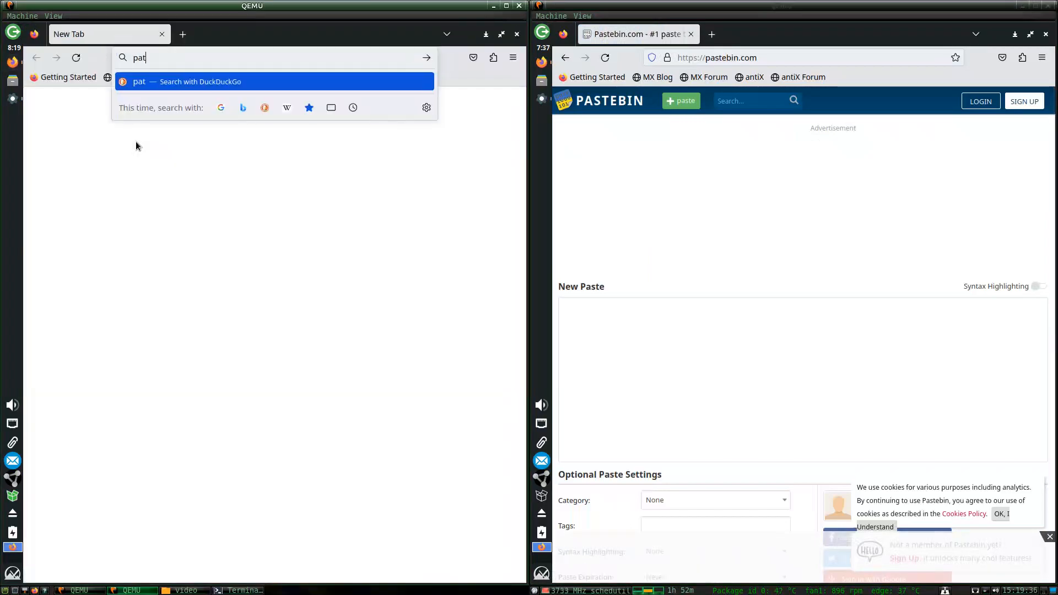
key("BackSpace")
type("stebin.com")
key("Return")
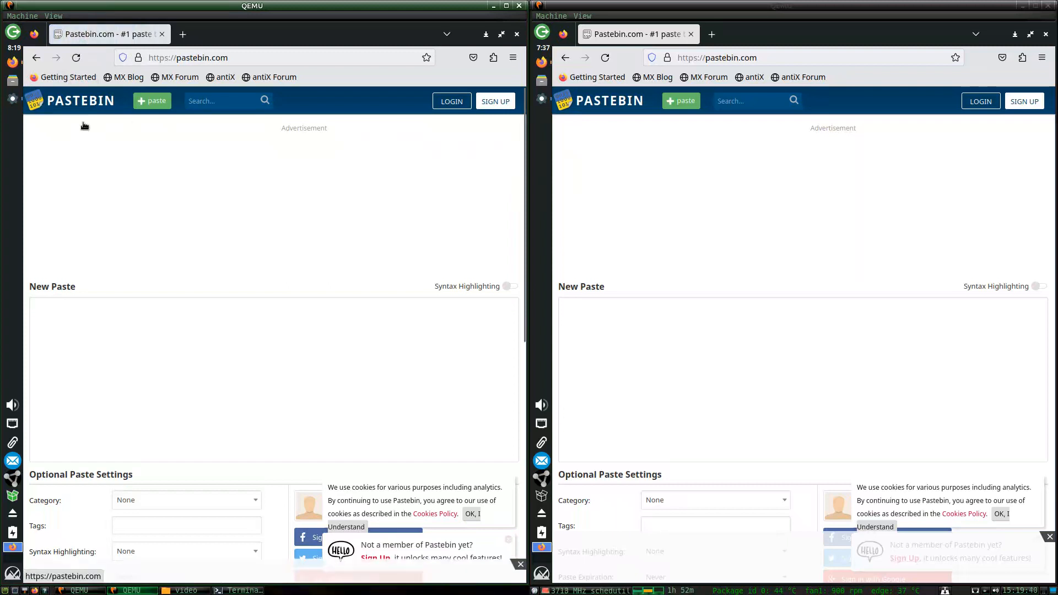
scroll(84, 166, "down", 5)
left_click(15, 101)
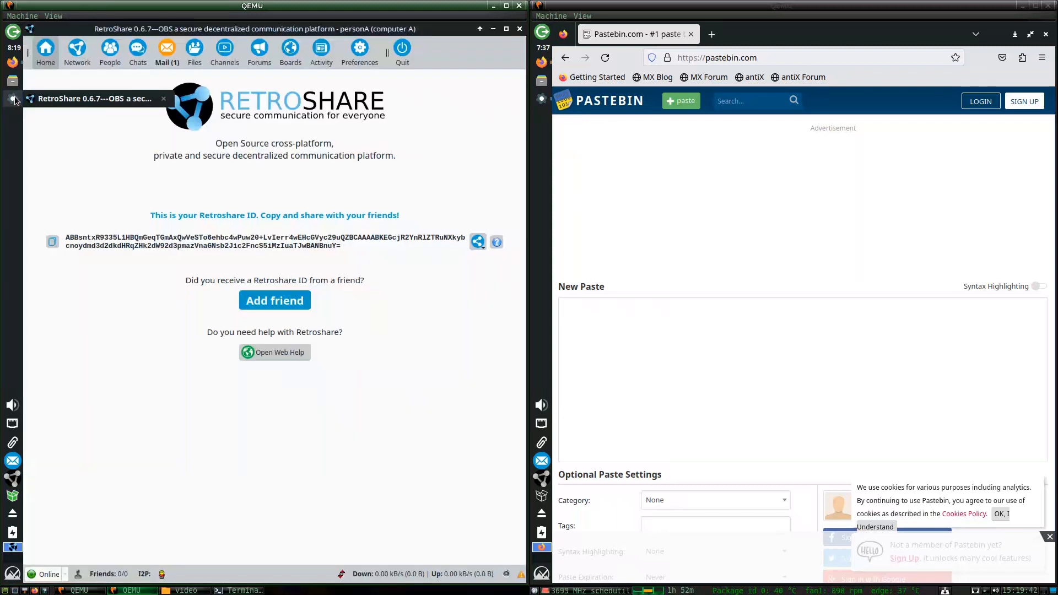
left_click(541, 99)
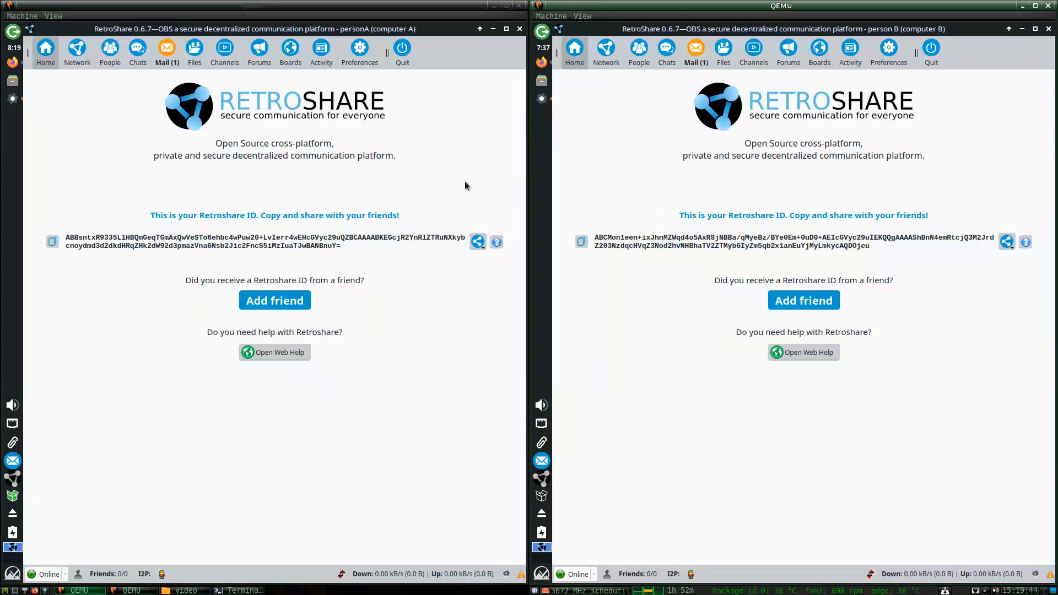
Copy computer B's RetroShare ID from its share menu and return to the Pastebin page.
left_click(409, 189)
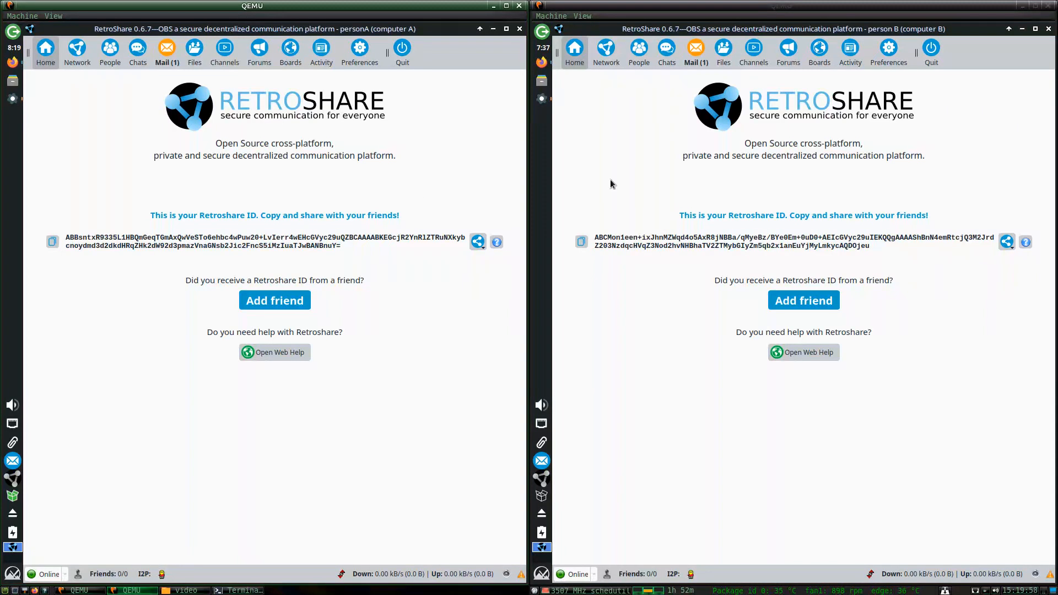
left_click(1008, 243)
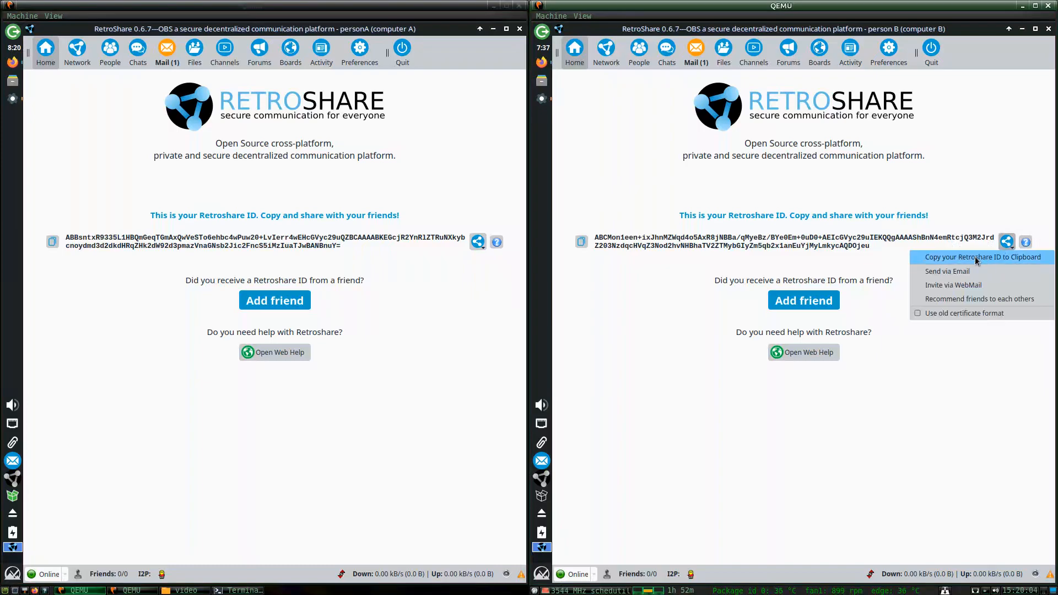
left_click(935, 259)
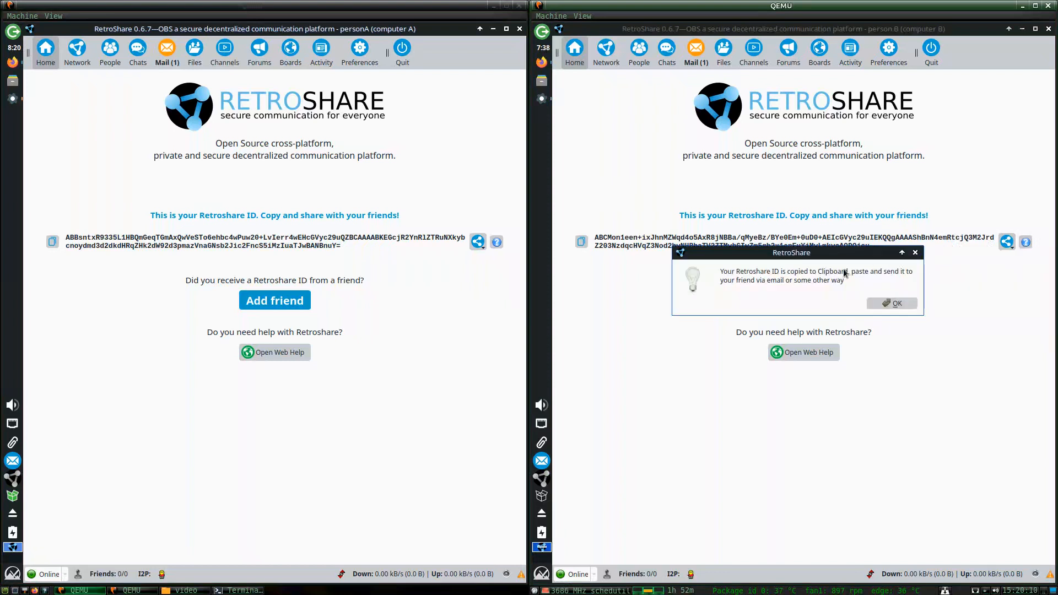
left_click(882, 302)
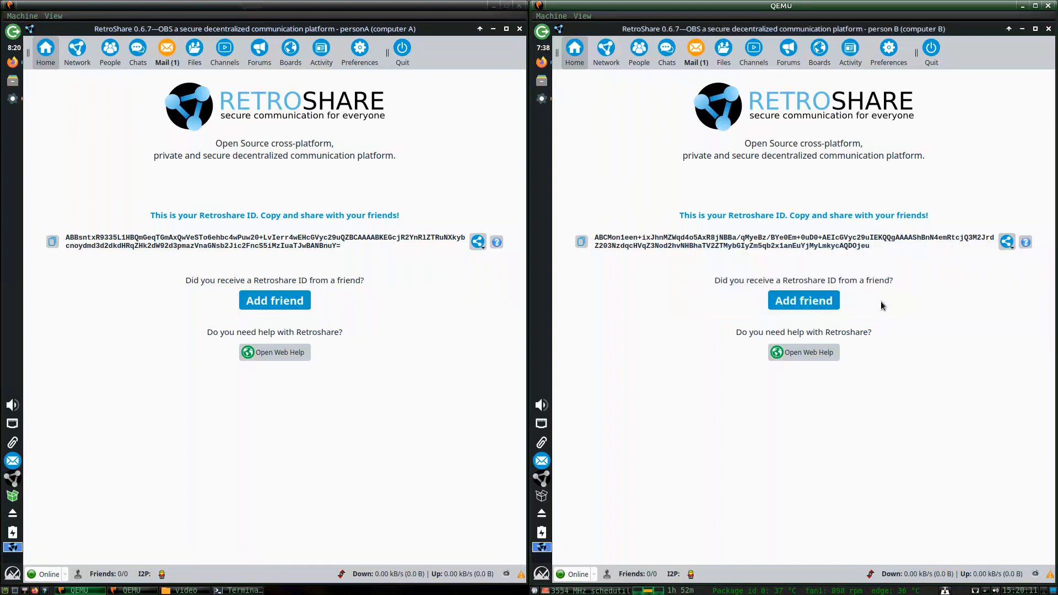
left_click(543, 99)
Paste computer B's ID into a new paste with 10 Minutes expiration and Unlisted exposure, and post it.
left_click(678, 348)
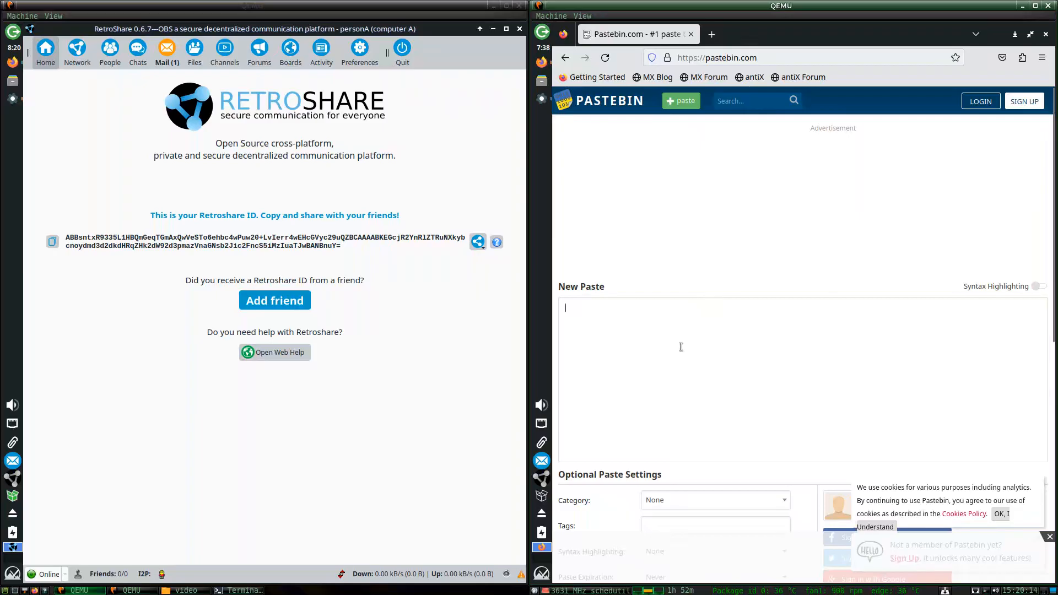
key("ctrl+v")
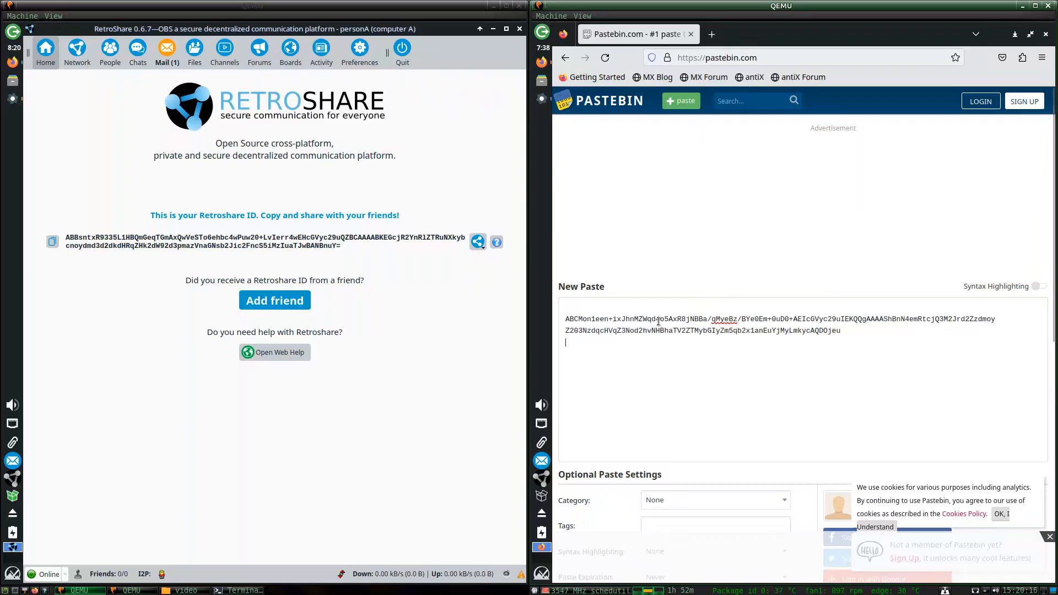
scroll(659, 321, "down", 5)
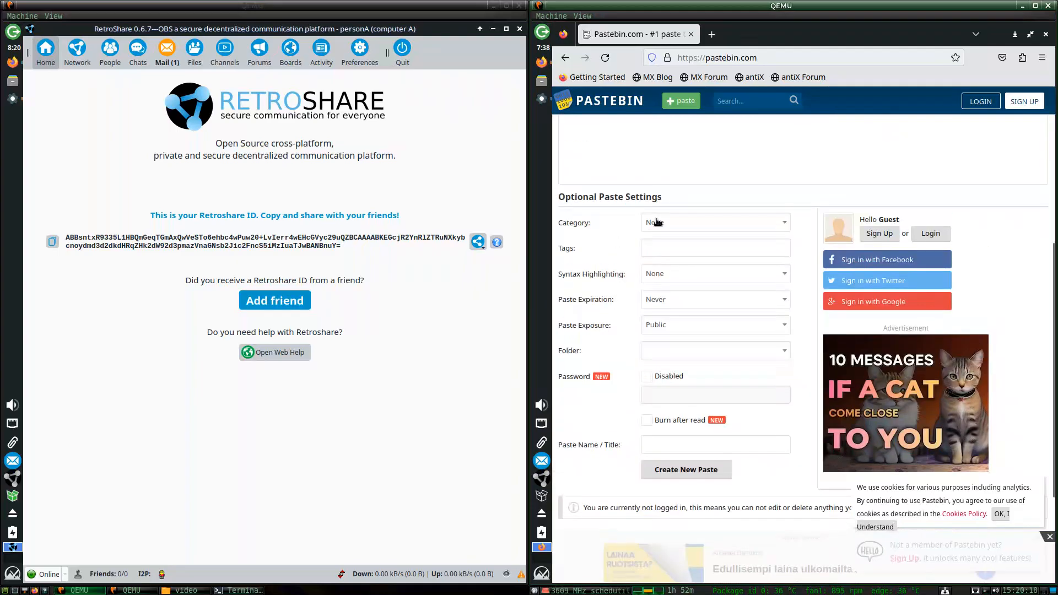
left_click(669, 304)
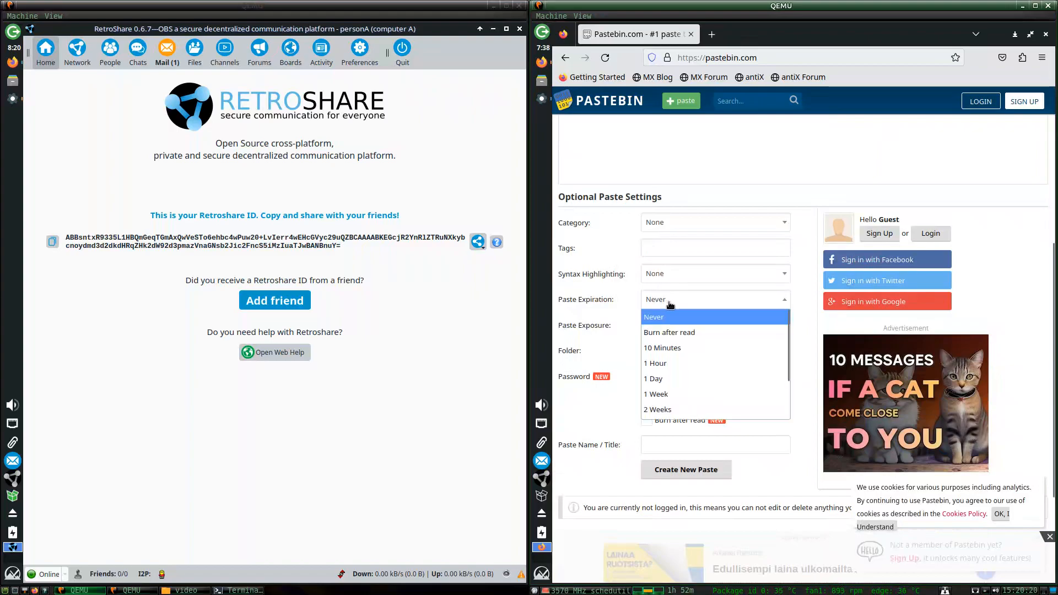
left_click(672, 349)
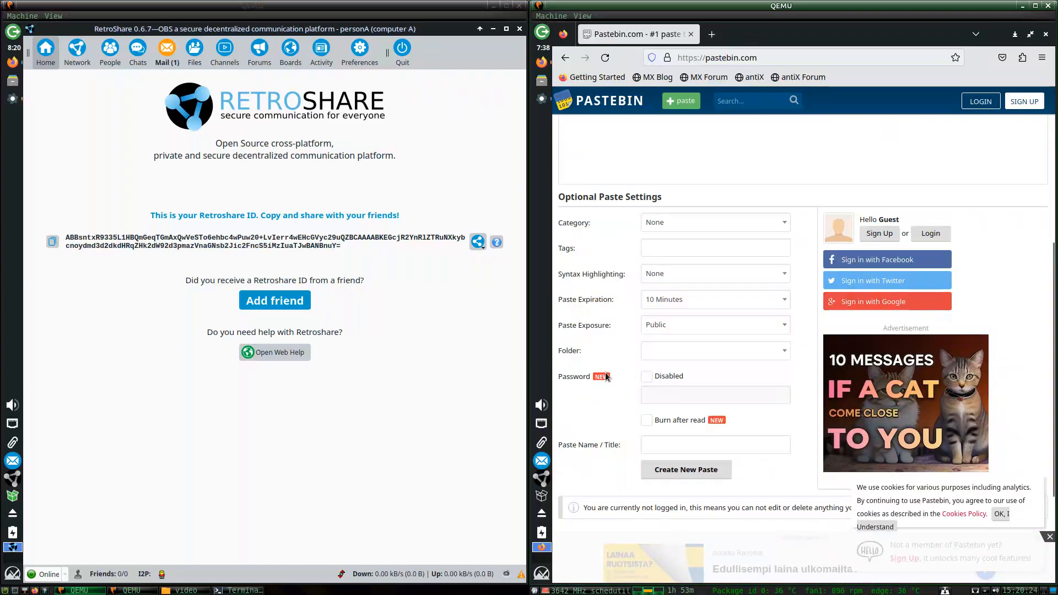
scroll(613, 379, "down", 2)
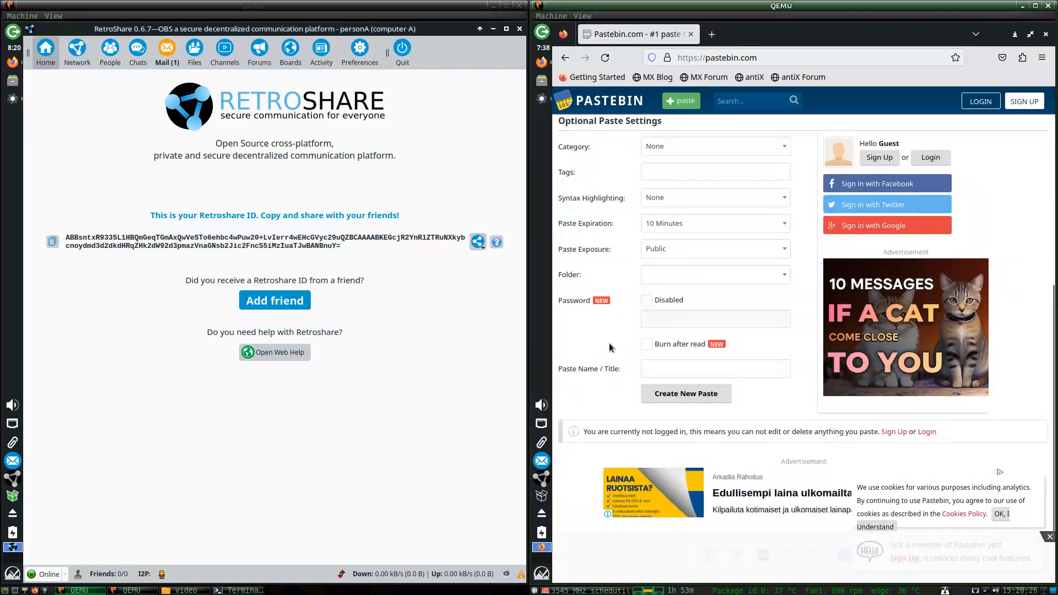
scroll(607, 343, "up", 2)
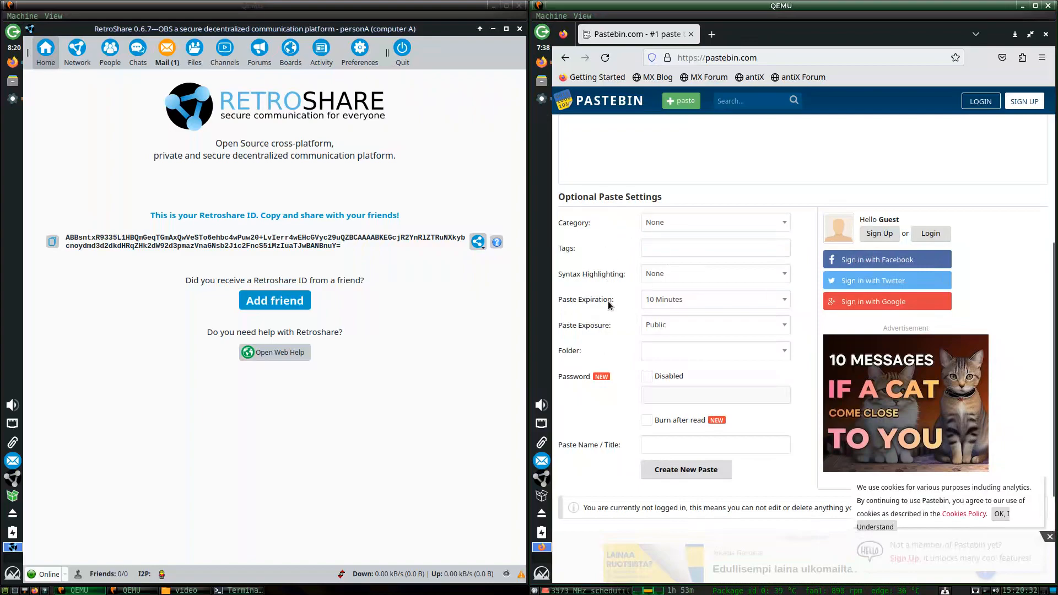
left_click(672, 325)
left_click(662, 357)
scroll(679, 388, "down", 2)
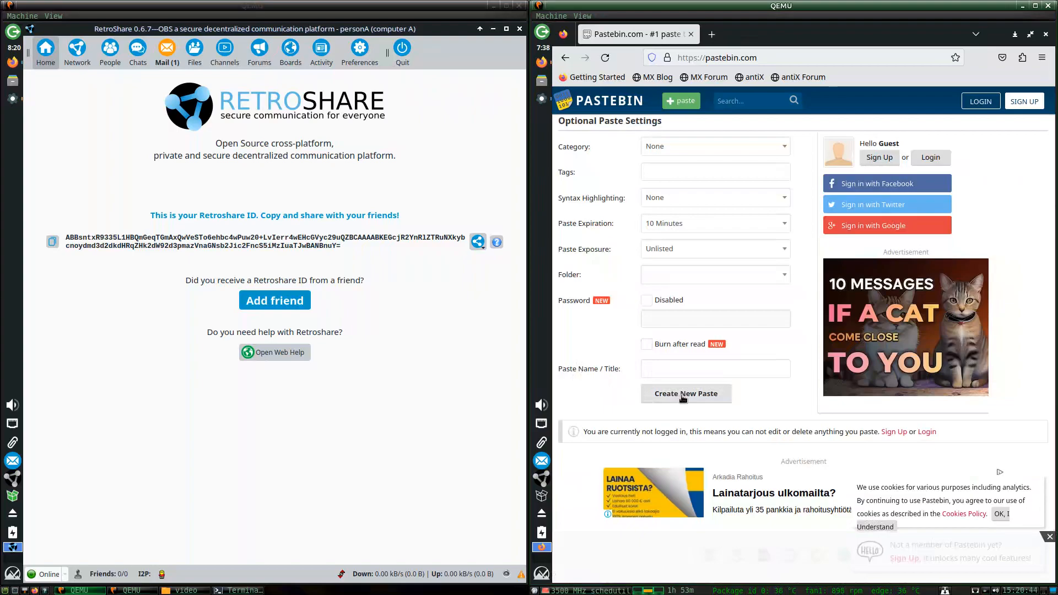
left_click(683, 396)
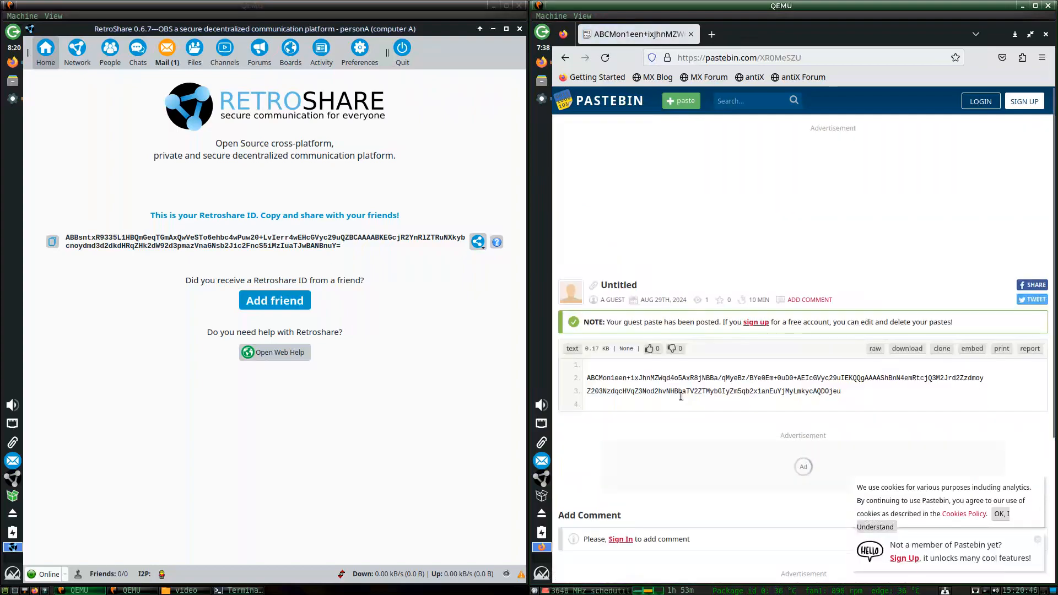
Open pastebin.com/XRO0MeSZU on computer A, which returns a 404 Not Found page.
left_click(12, 62)
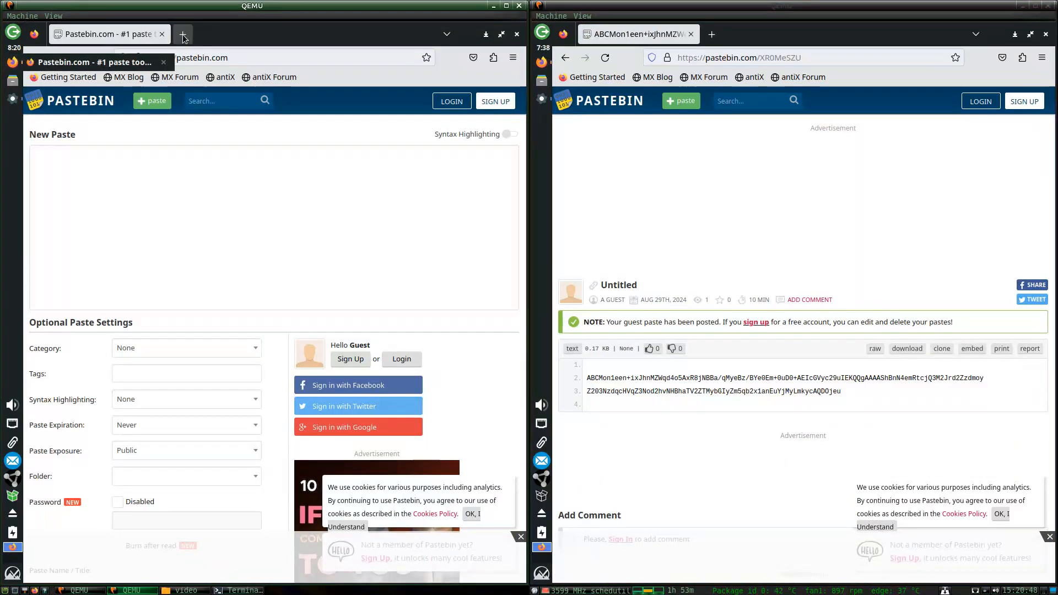
left_click(269, 62)
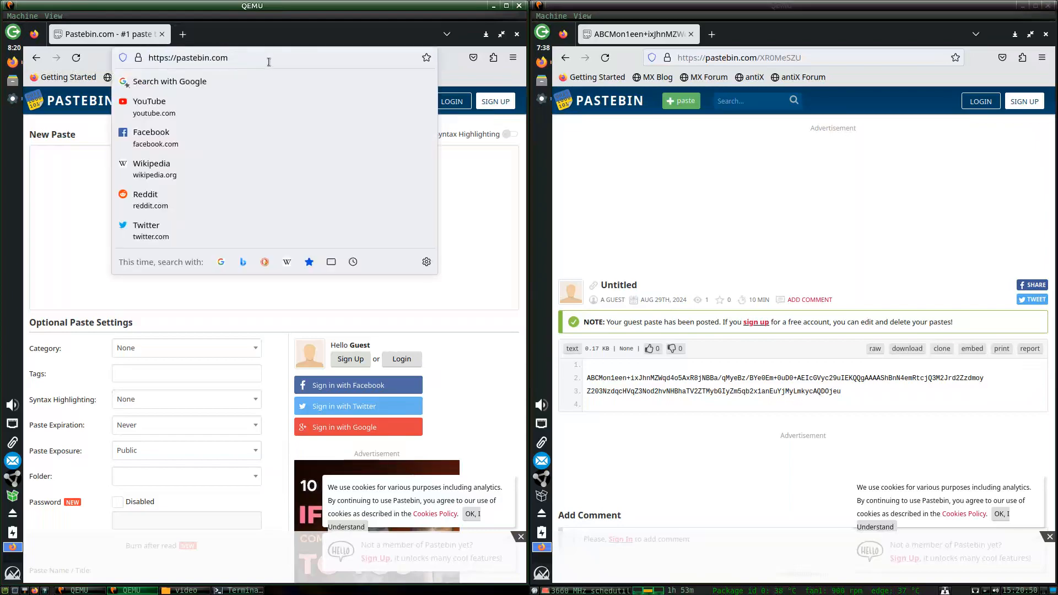
type("/")
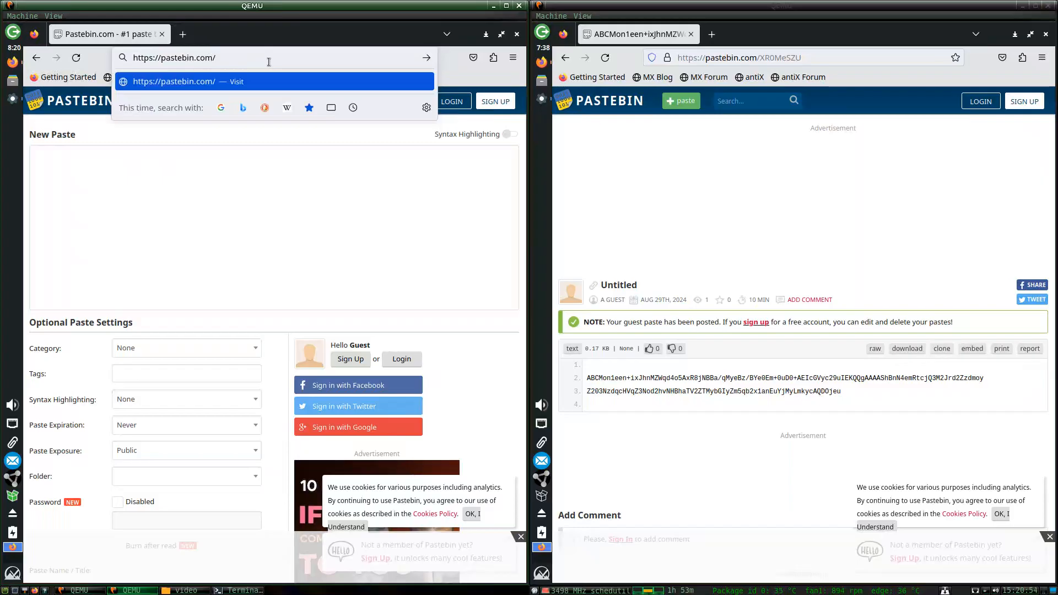
type("XR0")
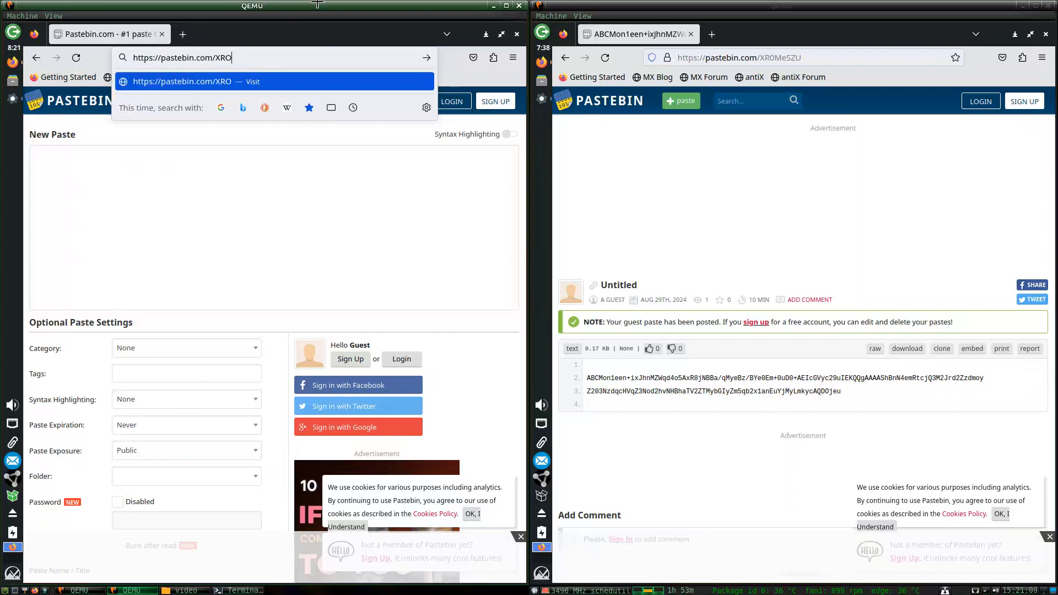
left_click(774, 58)
left_click(775, 57)
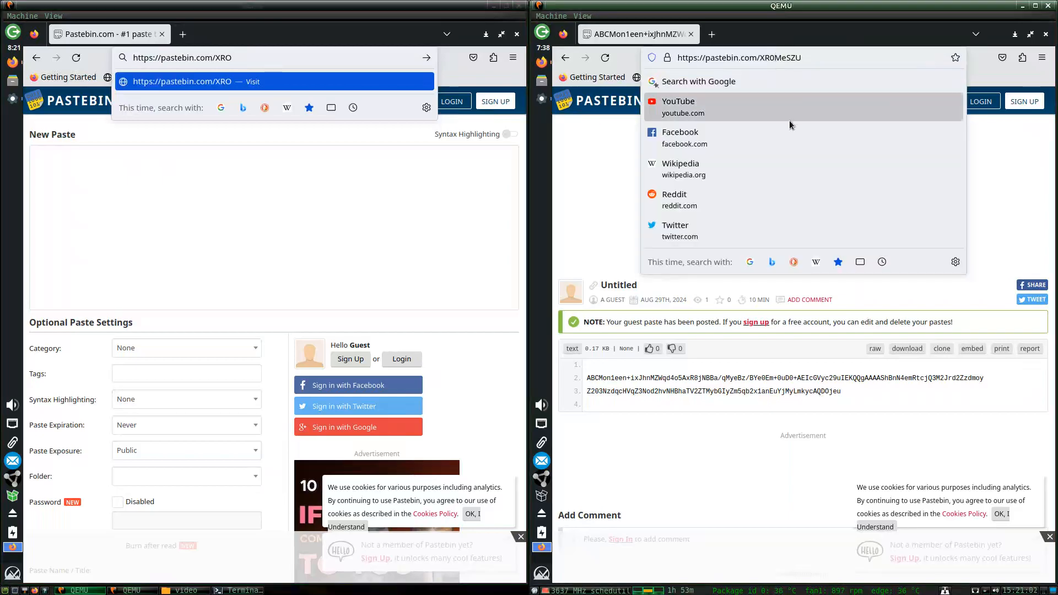
type("0")
key("BackSpace")
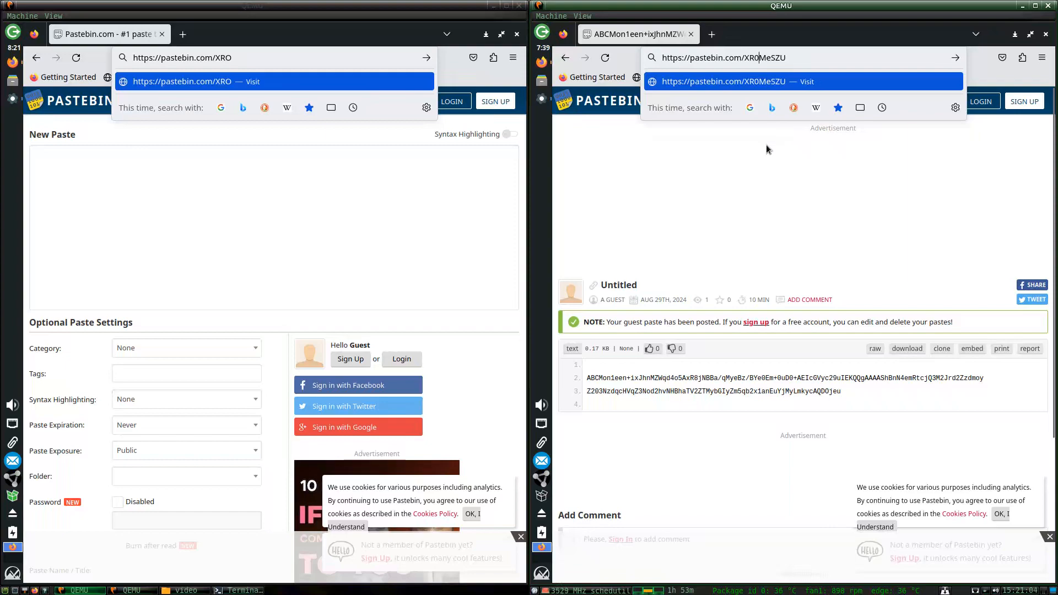
type("O")
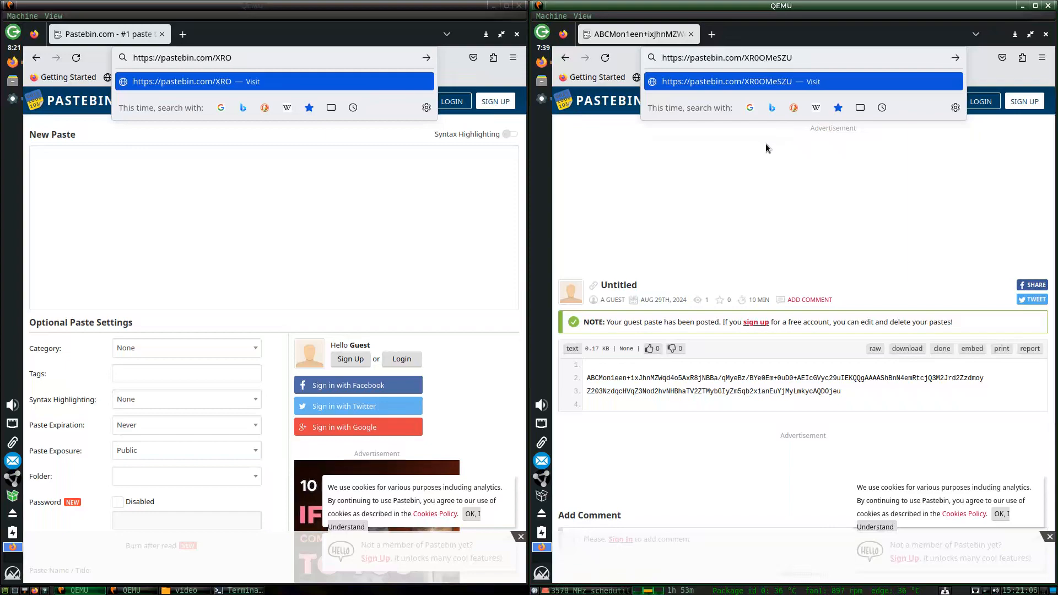
key("BackSpace")
left_click(251, 62)
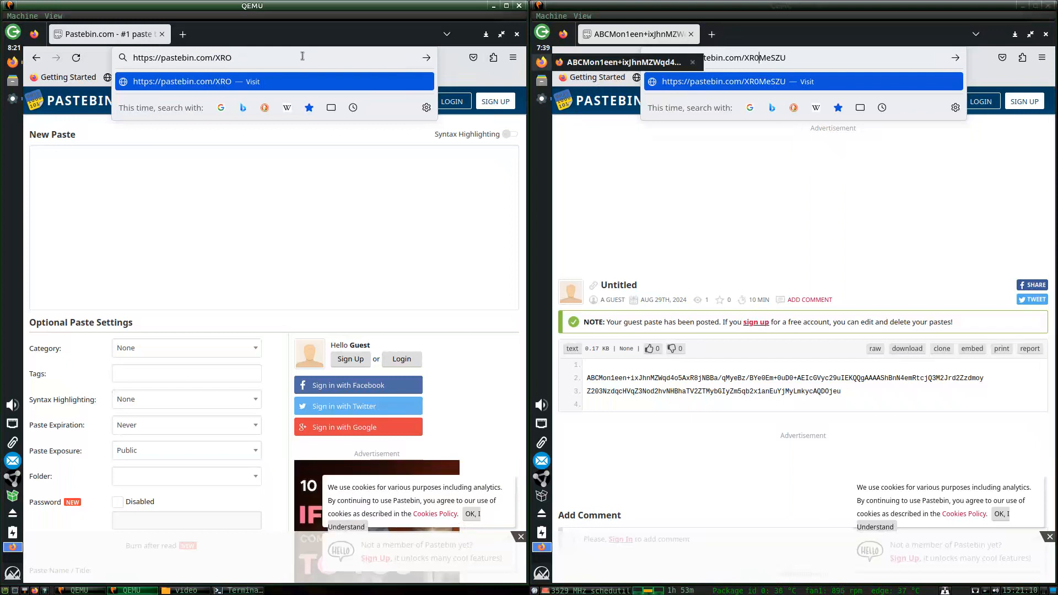
type("0MeSZU")
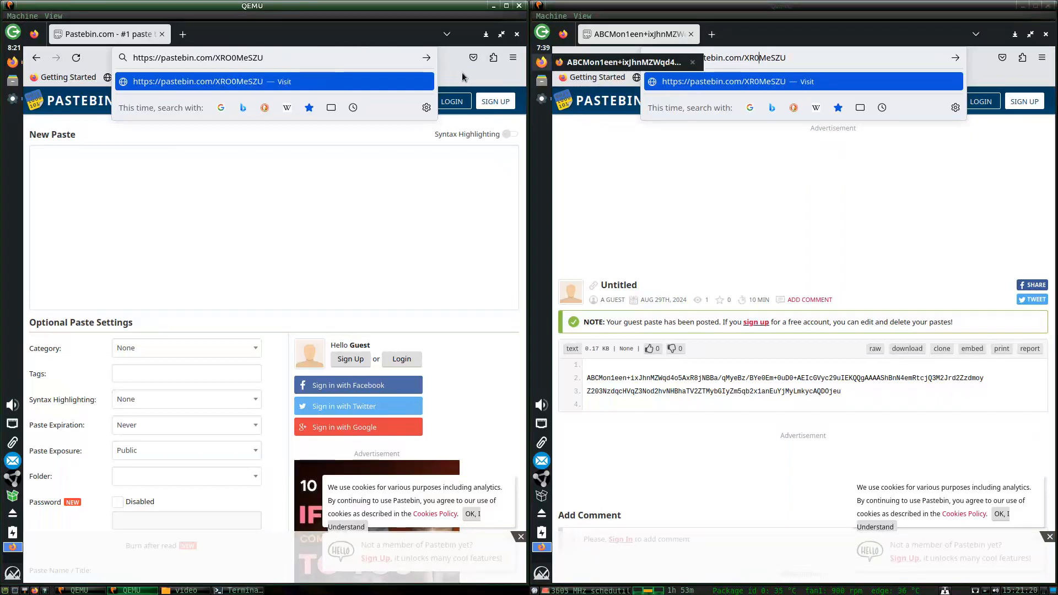
left_click(409, 81)
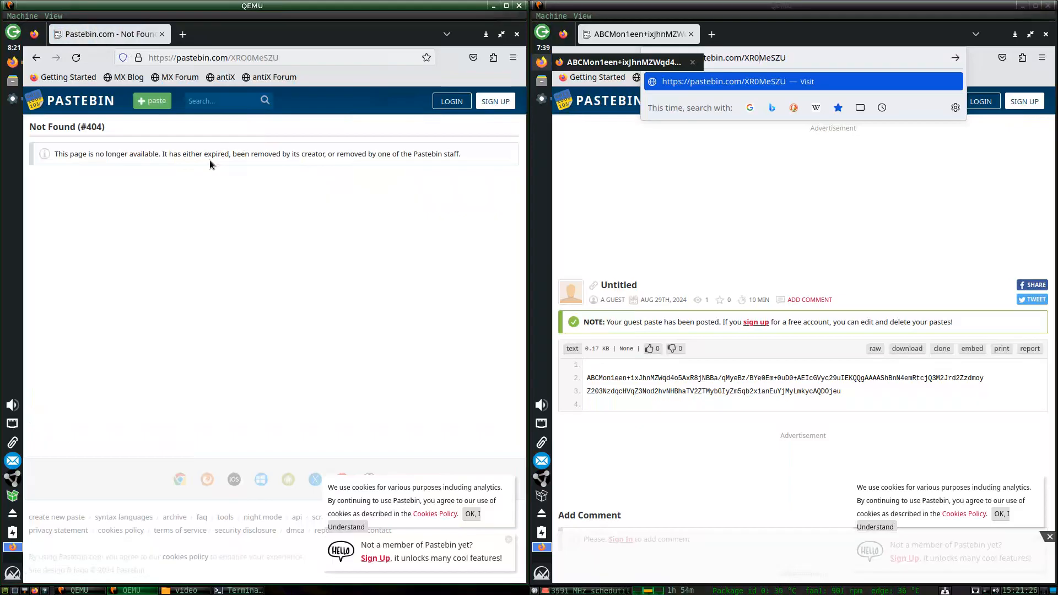
left_click(616, 186)
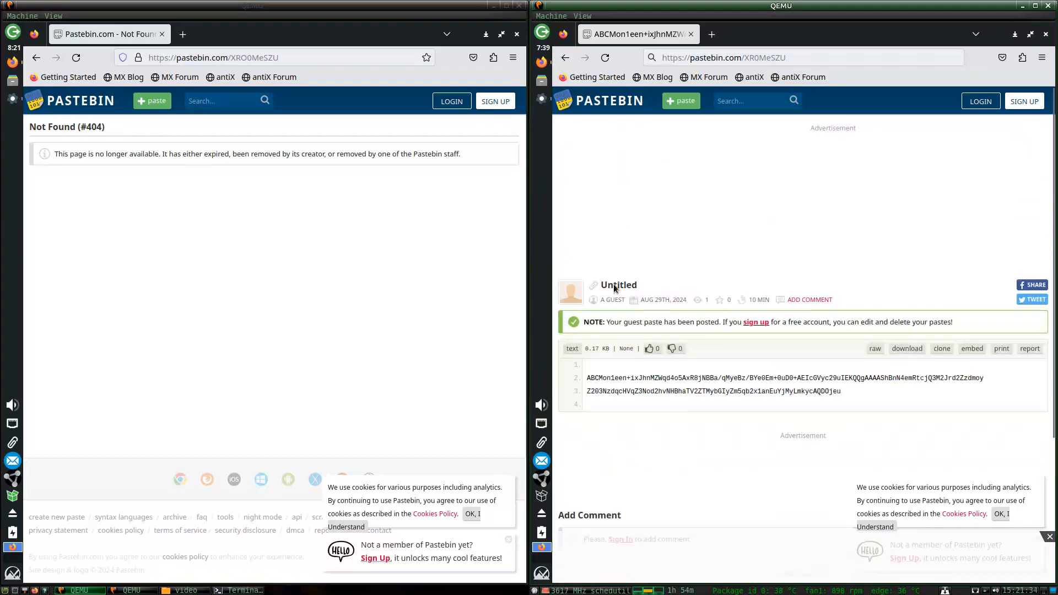
Set the new paste's expiration to 1 Hour and copy computer B's RetroShare ID again.
left_click(565, 57)
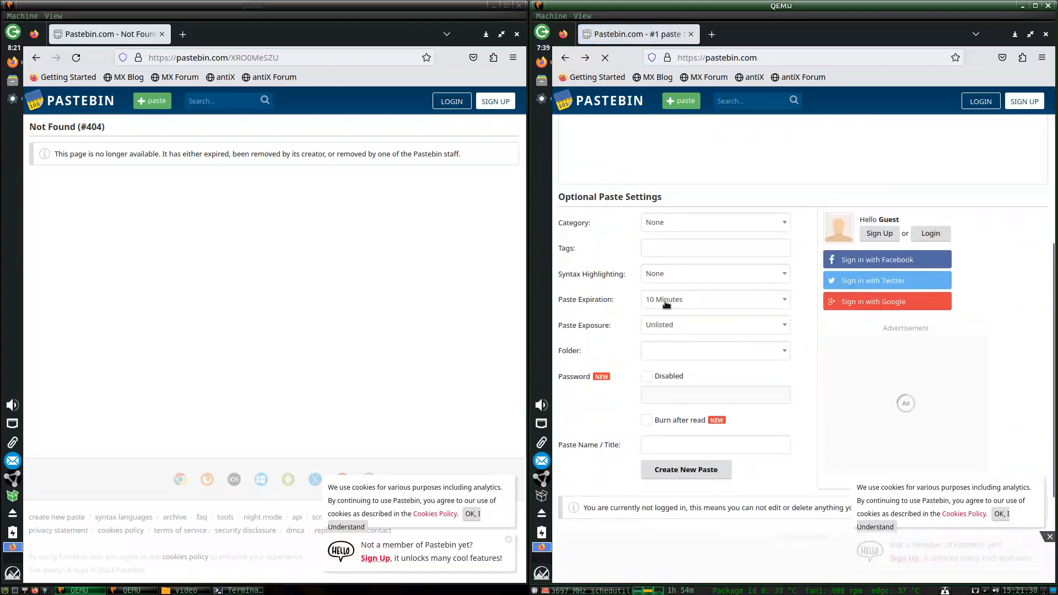
left_click(666, 305)
left_click(666, 363)
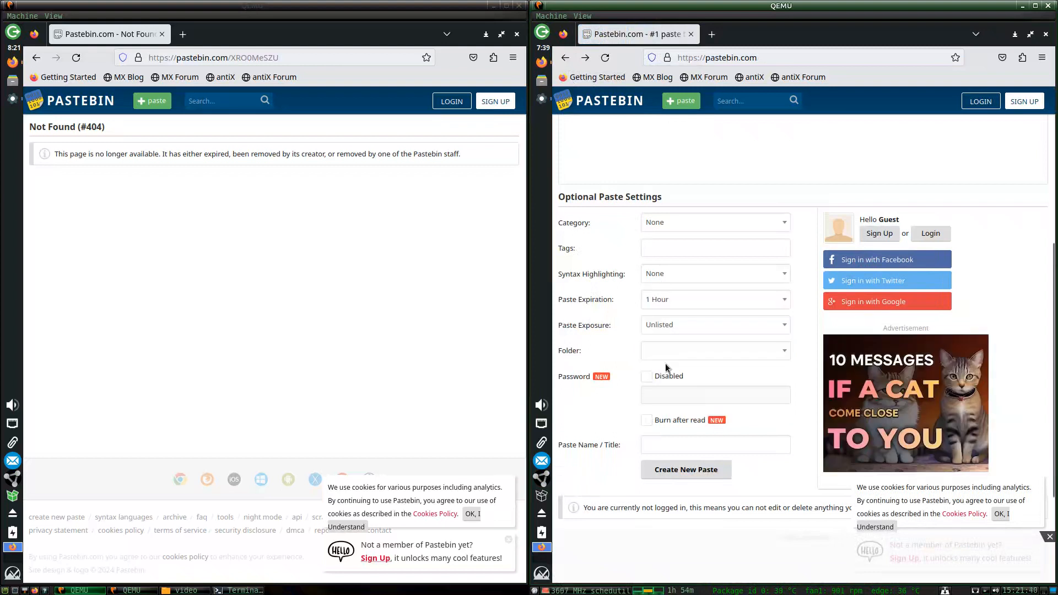
left_click(542, 100)
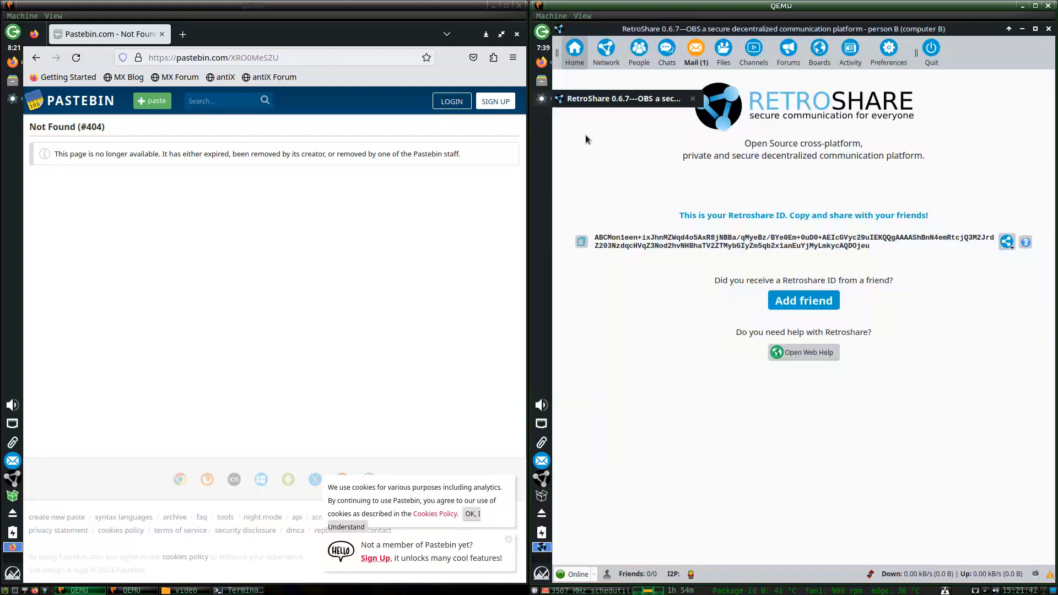
left_click(1007, 242)
left_click(984, 258)
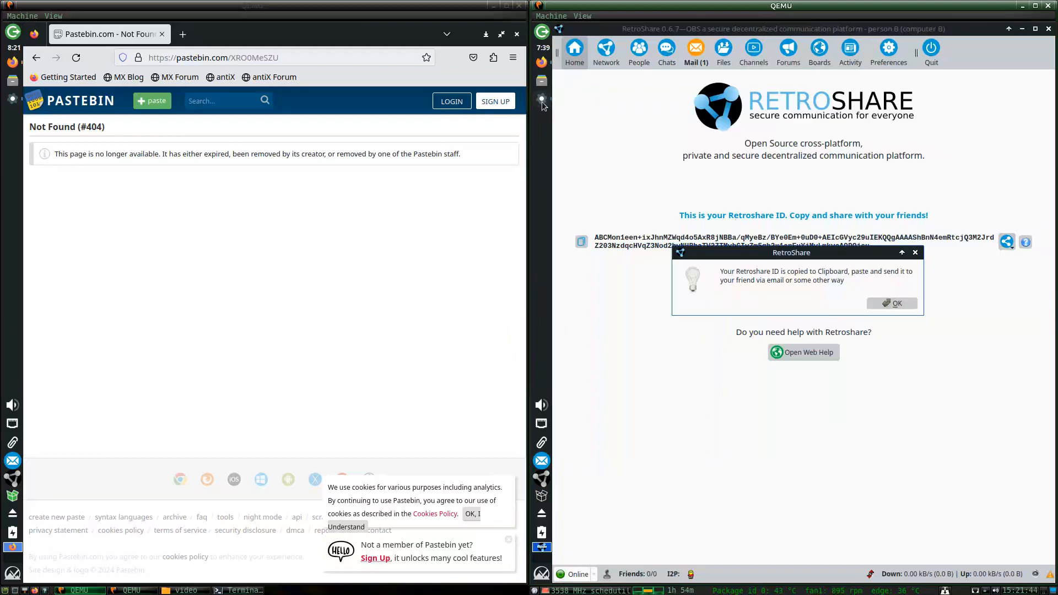
left_click(884, 306)
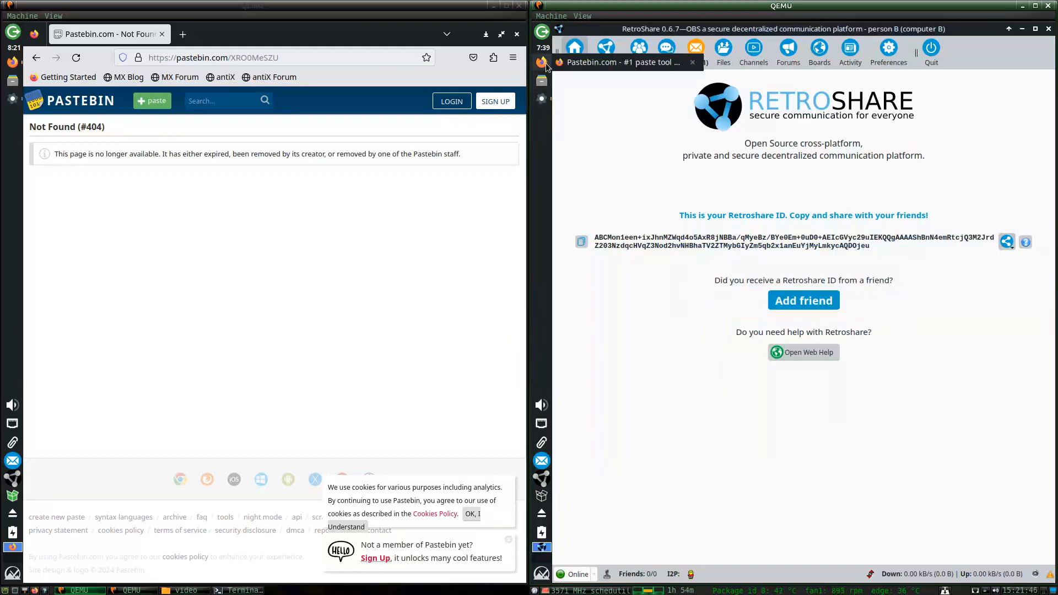
Replace the paste text with the copied RetroShare ID and create the new paste.
left_click(542, 63)
scroll(684, 243, "up", 5)
left_click(664, 334)
key("ctrl+a")
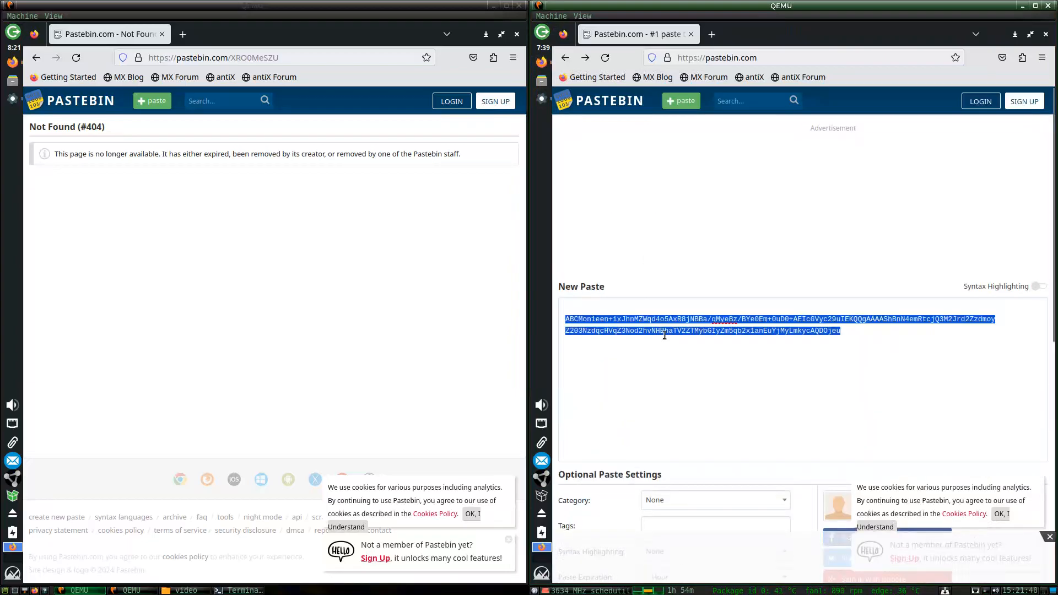
type("ABCMon1een+ixJhnMZWqd4o5AxR8jNBBa/qMyeBz/BYe0Em+0uD0+AEIcGVyc29uIEKQQgAAAAShBnN4emRtcjQ3M2Jrd2Zzdmoy Z203NzdqcHVqZ3Nod2hvNHBhaTV2ZTMybGIyZm5qb2x1anEuYjMyLmkycAQDOjeu")
scroll(649, 358, "down", 3)
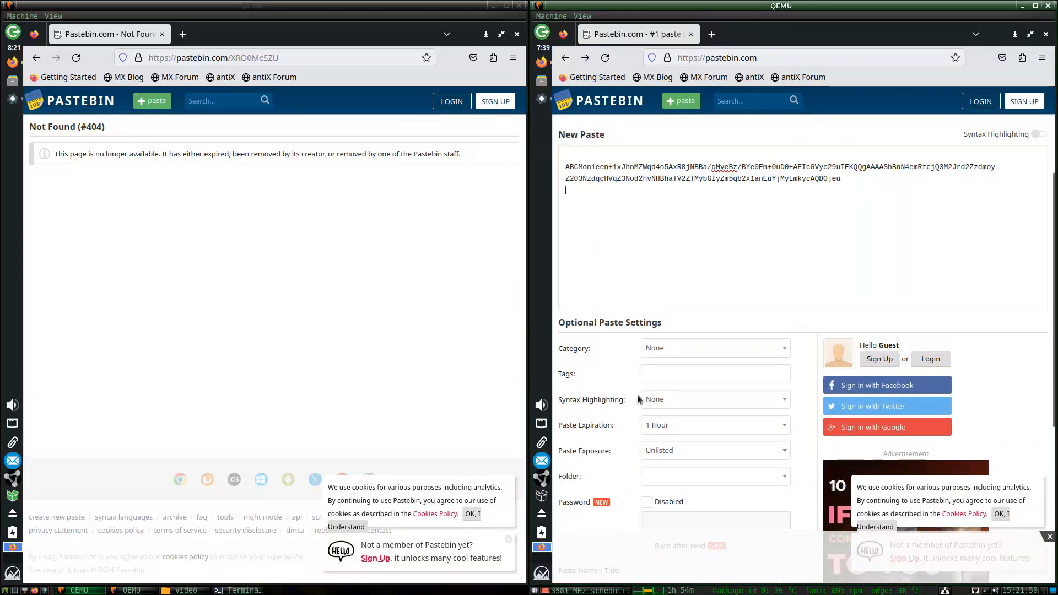
left_click(672, 344)
scroll(672, 344, "down", 2)
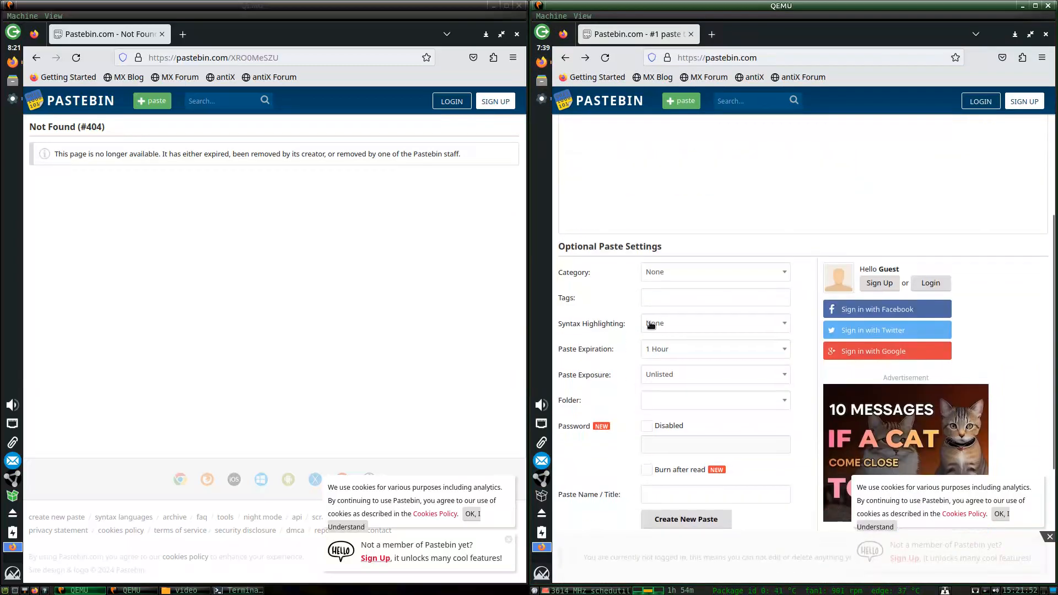
scroll(626, 365, "down", 5)
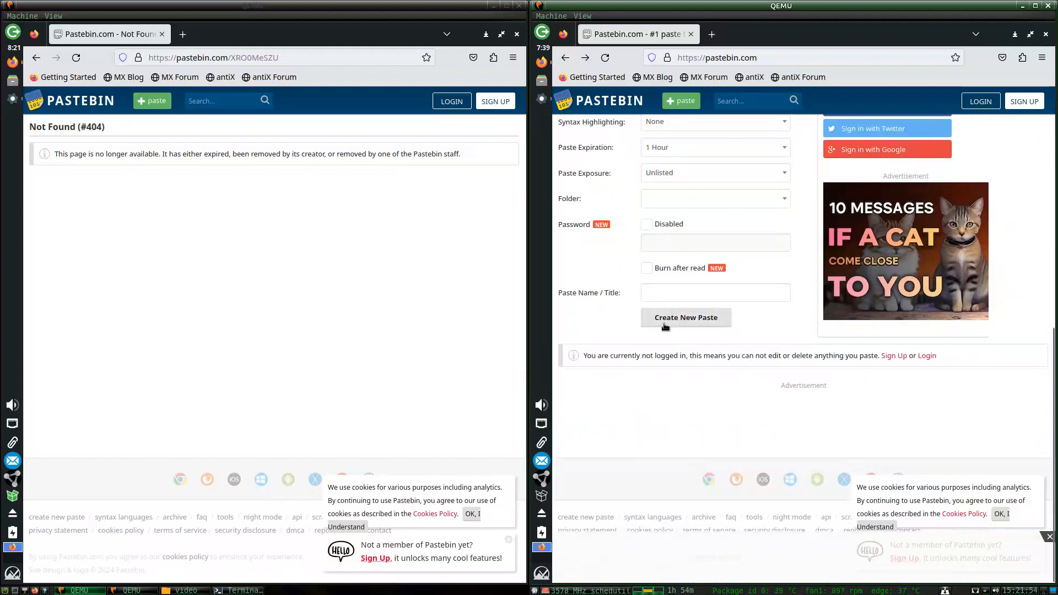
left_click(667, 326)
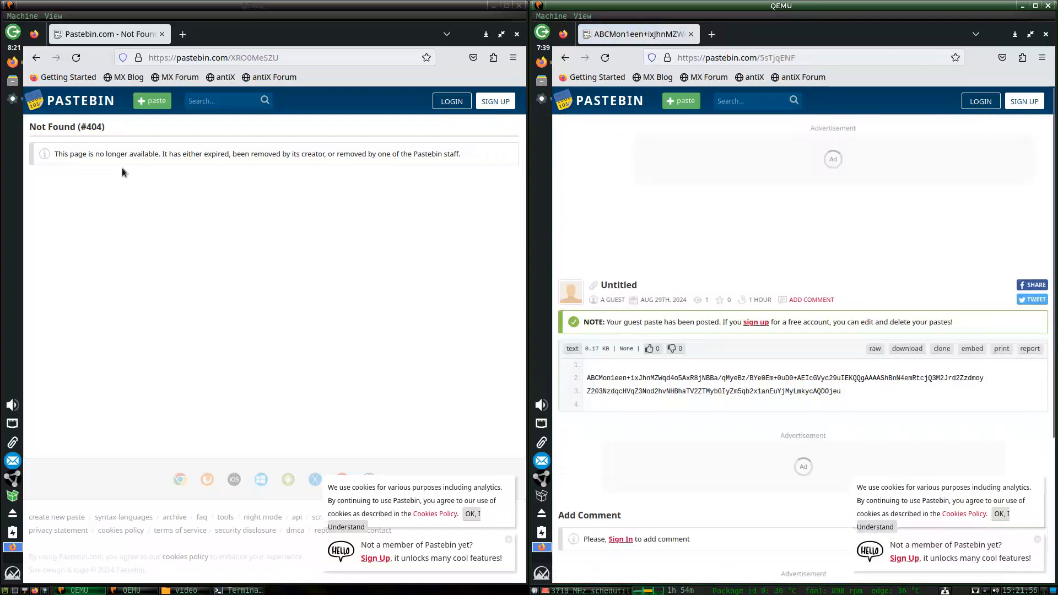
On computer A, open pastebin.com/5sTjqENF as raw text and copy the ID.
double_click(256, 65)
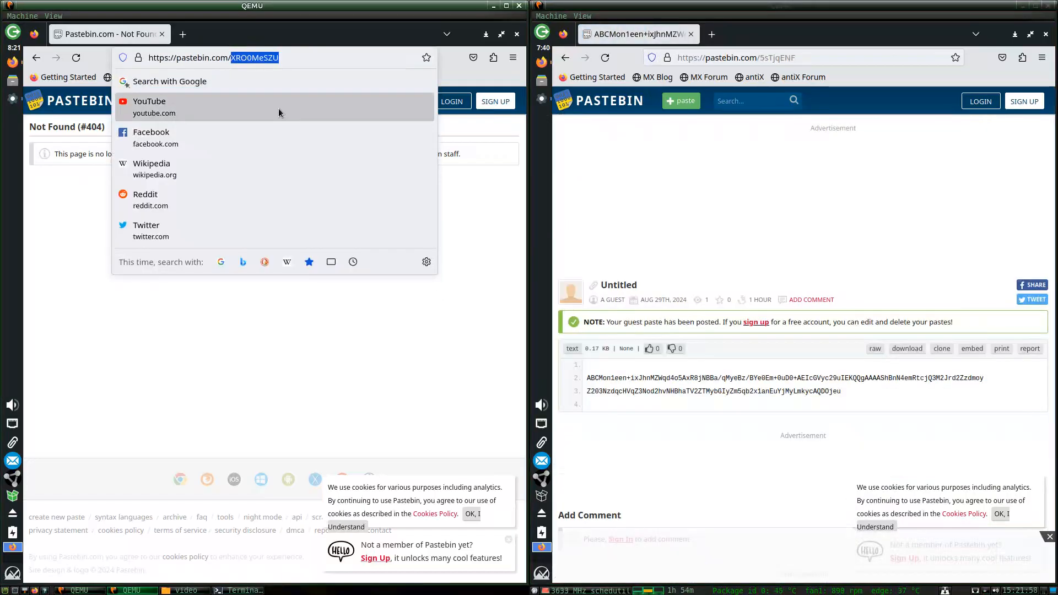
type("5")
type("s")
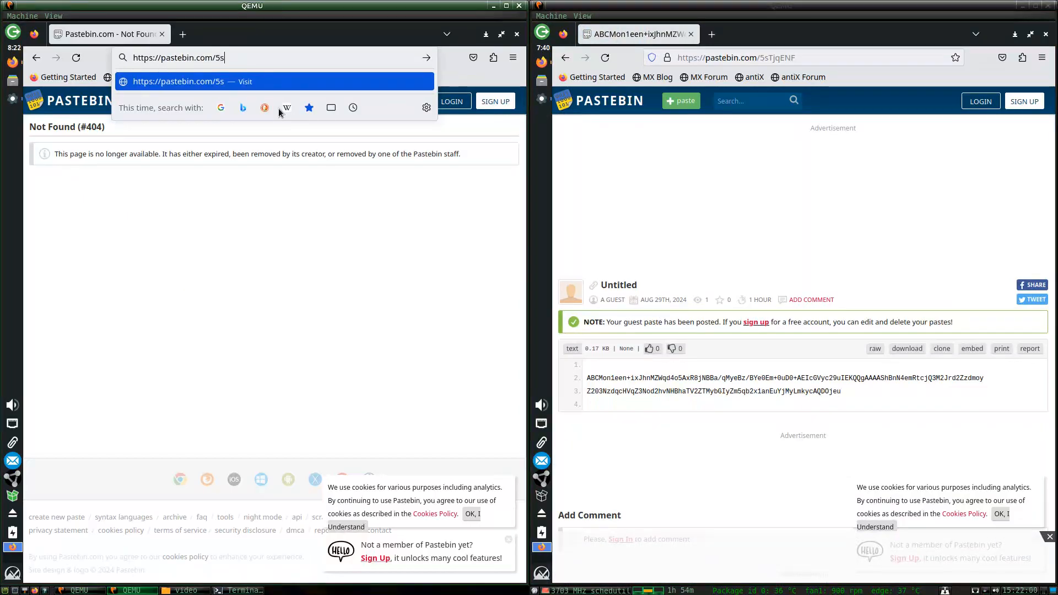
type("TjqENF")
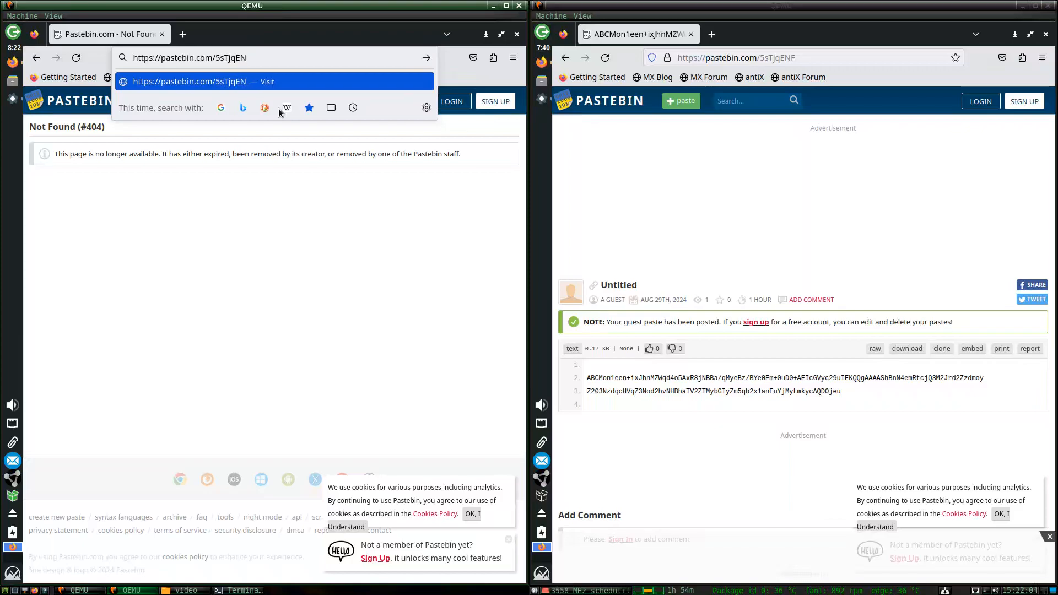
key("Return")
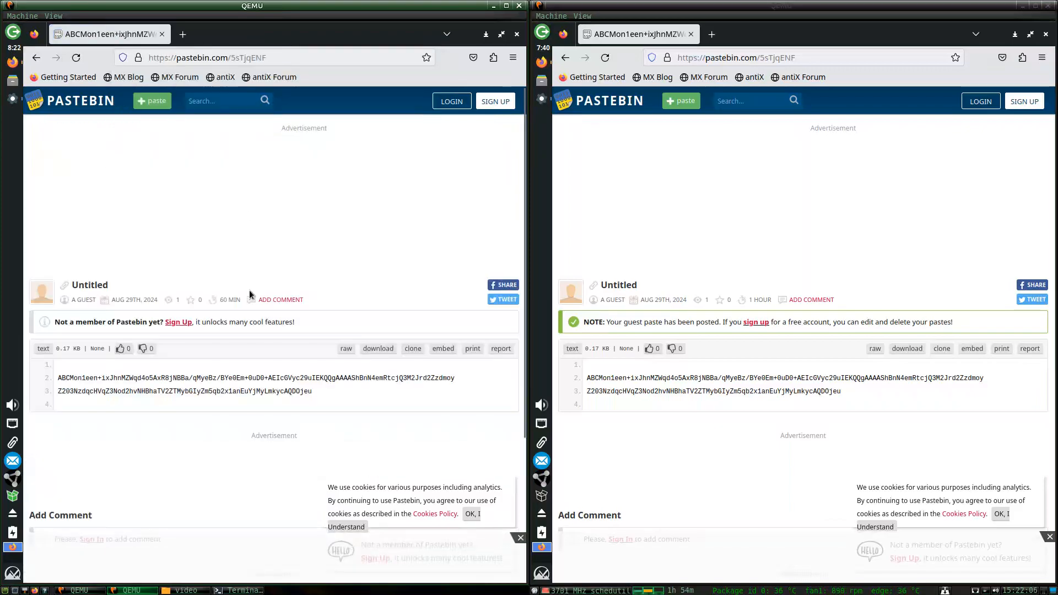
scroll(303, 323, "down", 3)
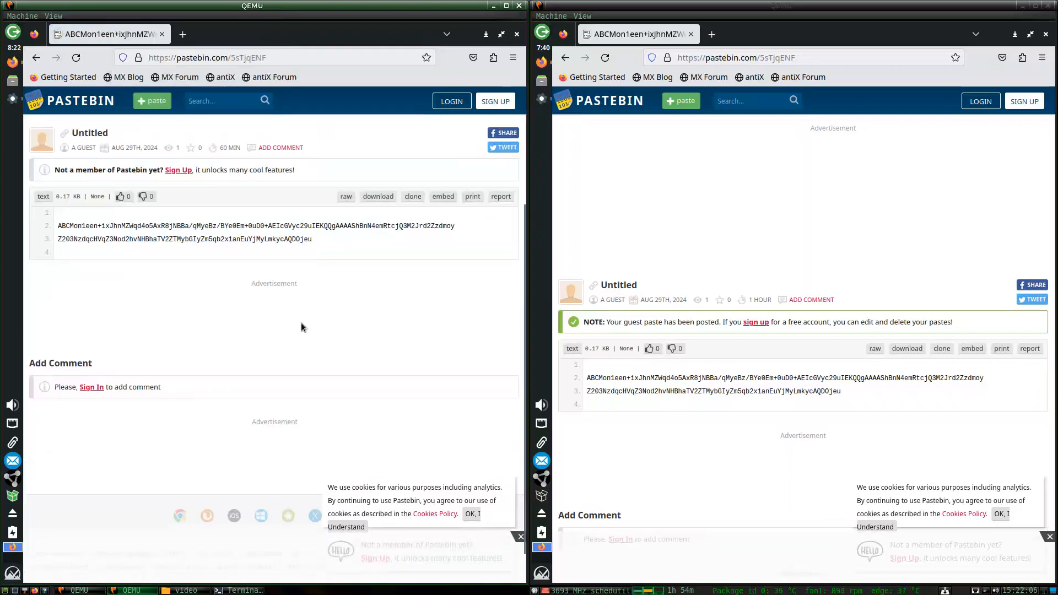
left_click(348, 196)
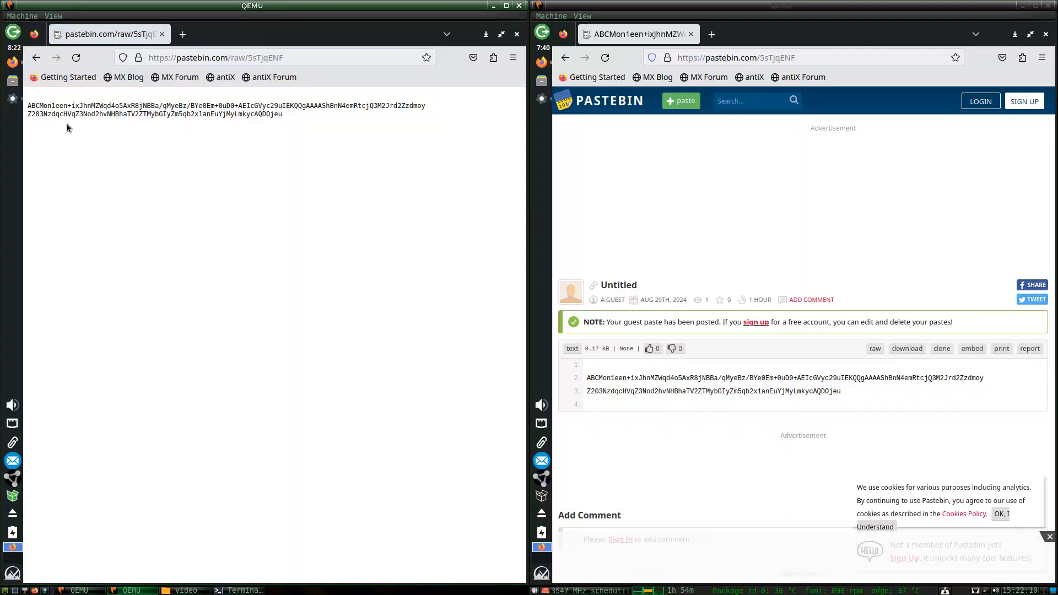
left_click_drag(67, 128, 33, 103)
right_click(34, 102)
left_click(50, 111)
left_click(13, 99)
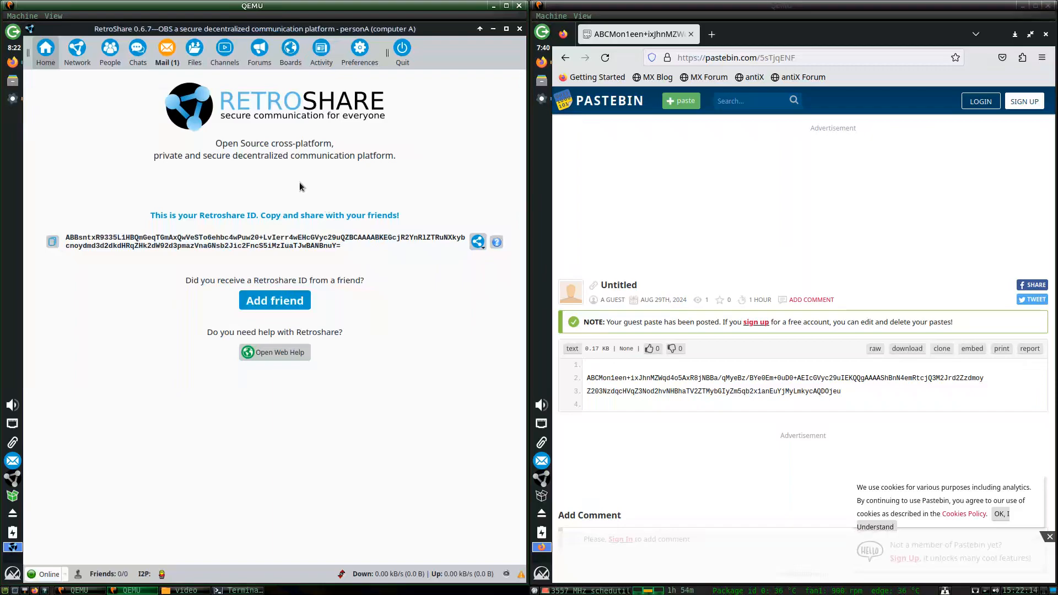
Paste person B's ID into the Add friend wizard and finish, starting a connection attempt.
left_click(285, 297)
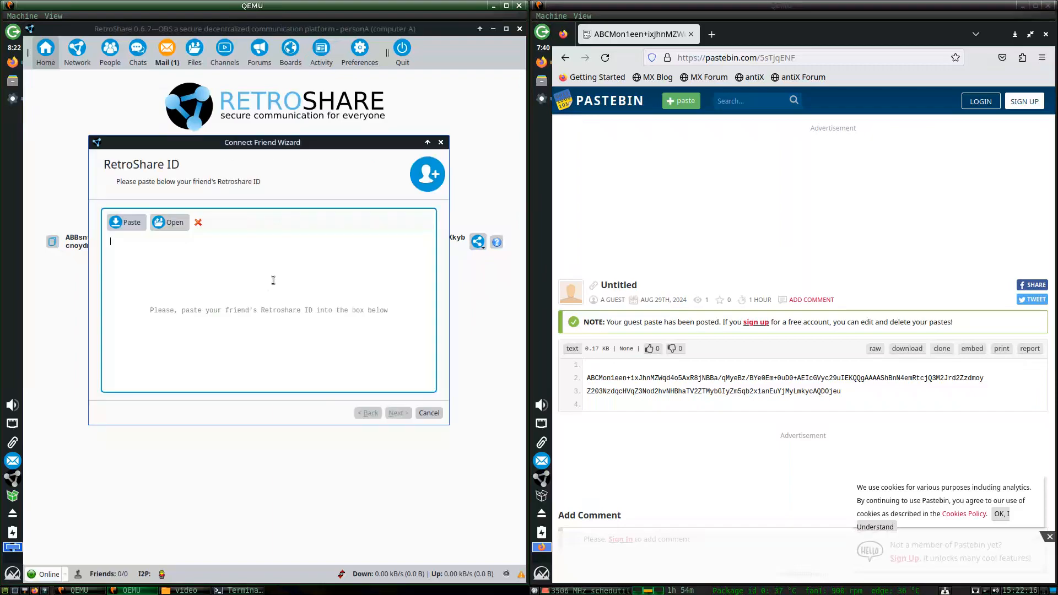
type("ABCMon1een+ixJhnMZWqd4o5AxR8jNBBa/qMyeBz/BYe0Em+0uD0+AEIcGVyc29uIEKQQgAAAAShBnN4emRtcjQ3M2Jrd2Zzdmoy Z203NzdqcHVqZ3Nod2hvNHBhaTV2ZTMybGIyZm5qb2x1anEuYjMyLmkycAQDOjeu")
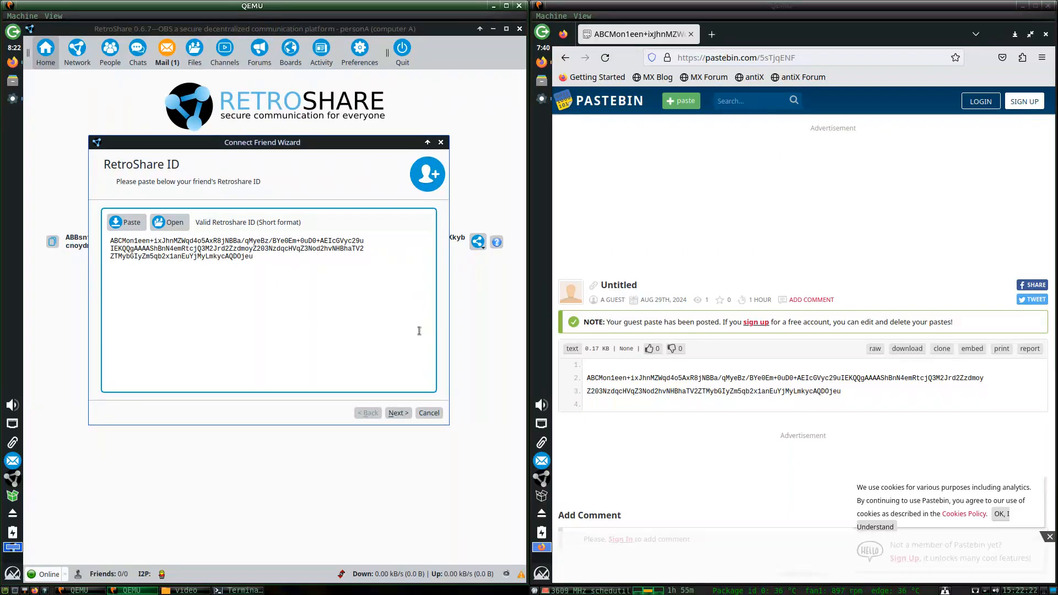
left_click(398, 413)
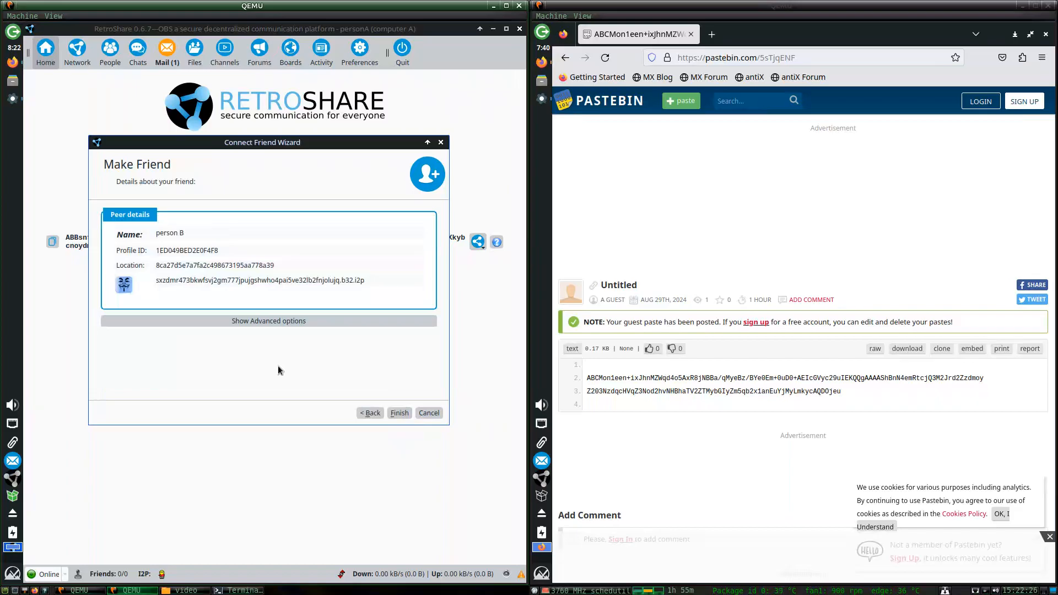
left_click(296, 328)
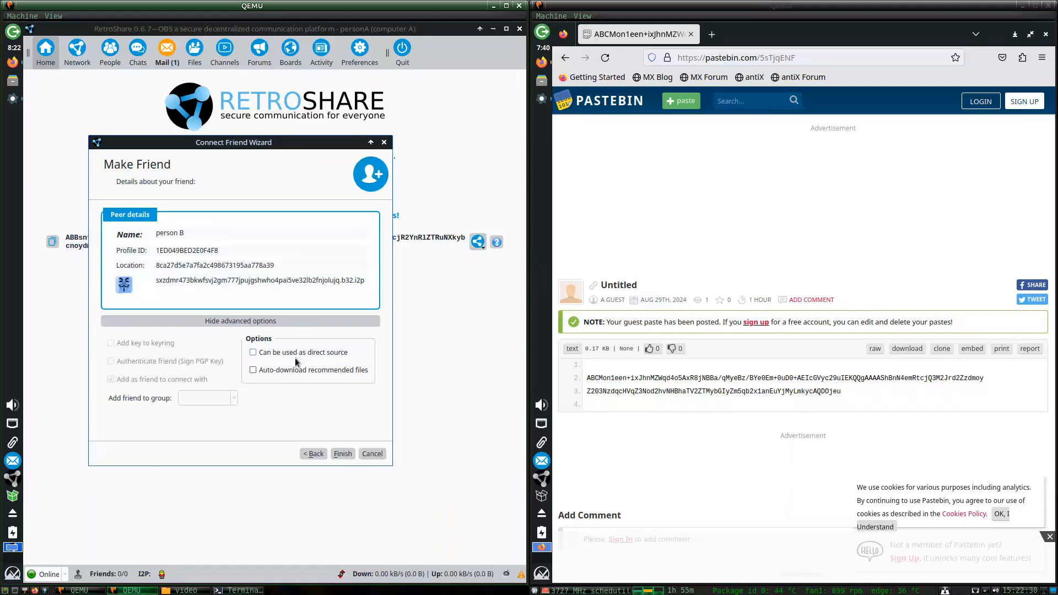
left_click(259, 322)
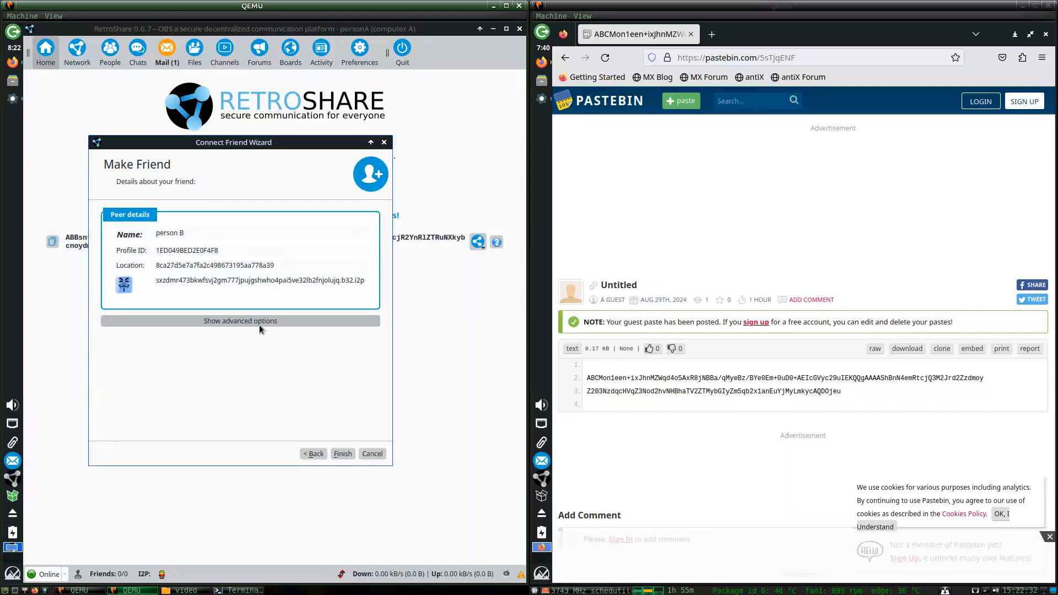
left_click(343, 453)
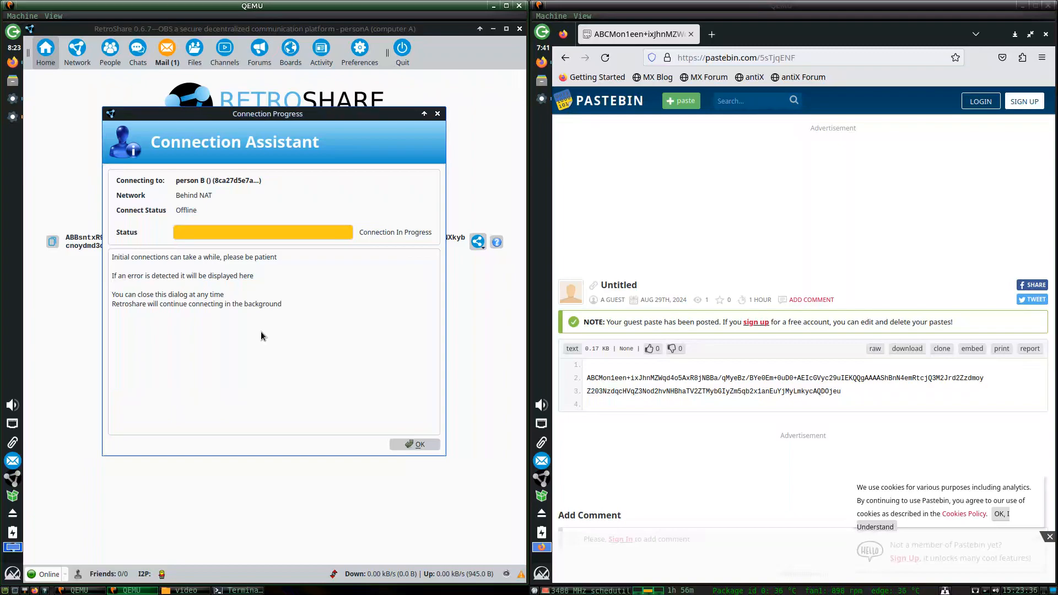
Copy computer A's RetroShare ID and load pastebin.com in a new Firefox tab.
left_click_drag(372, 111, 295, 156)
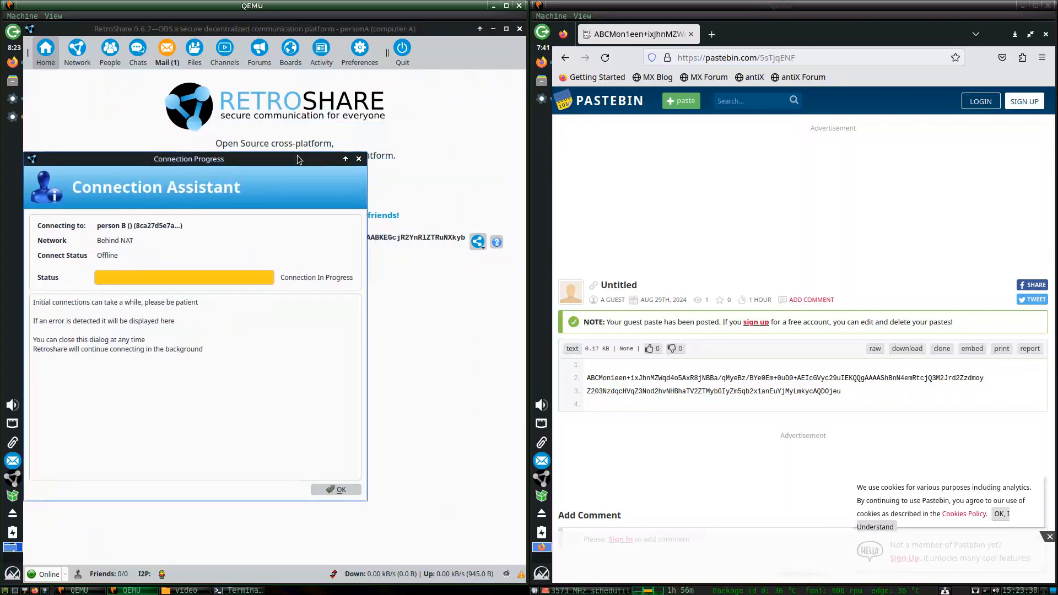
left_click(478, 242)
left_click(452, 257)
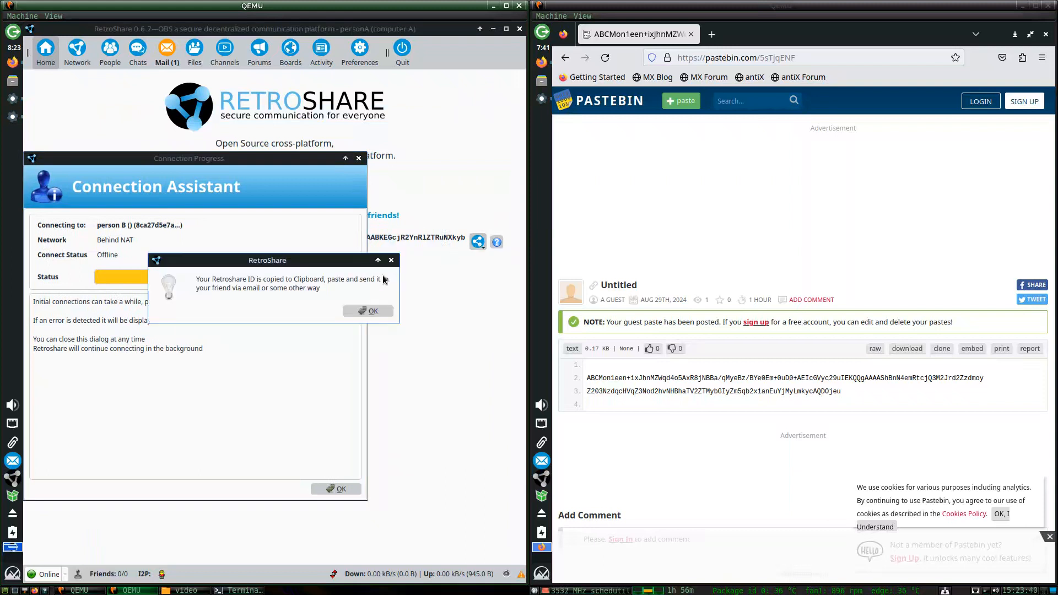
left_click(367, 310)
left_click(13, 63)
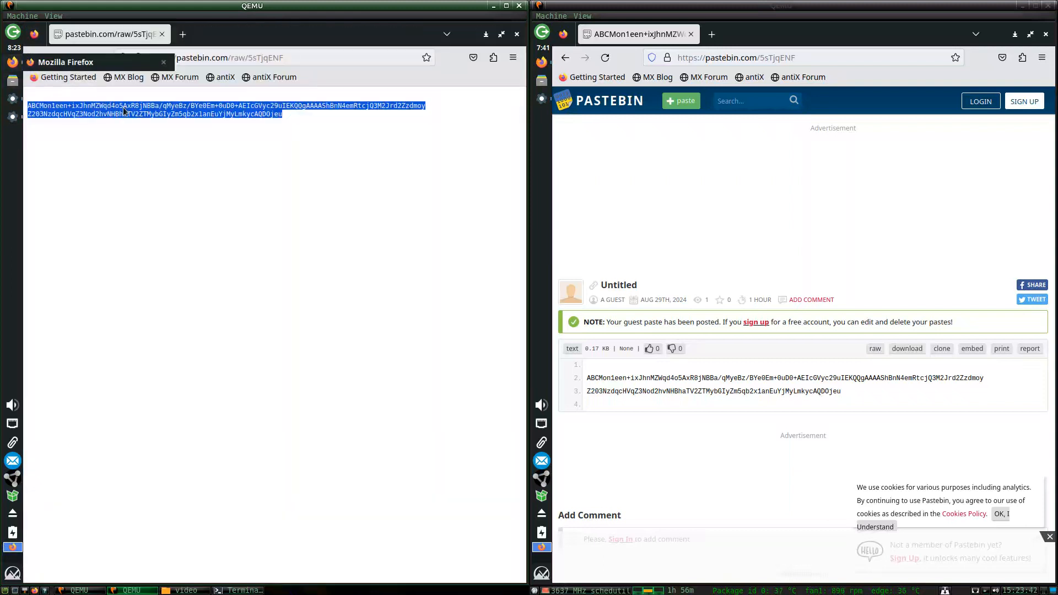
left_click(183, 34)
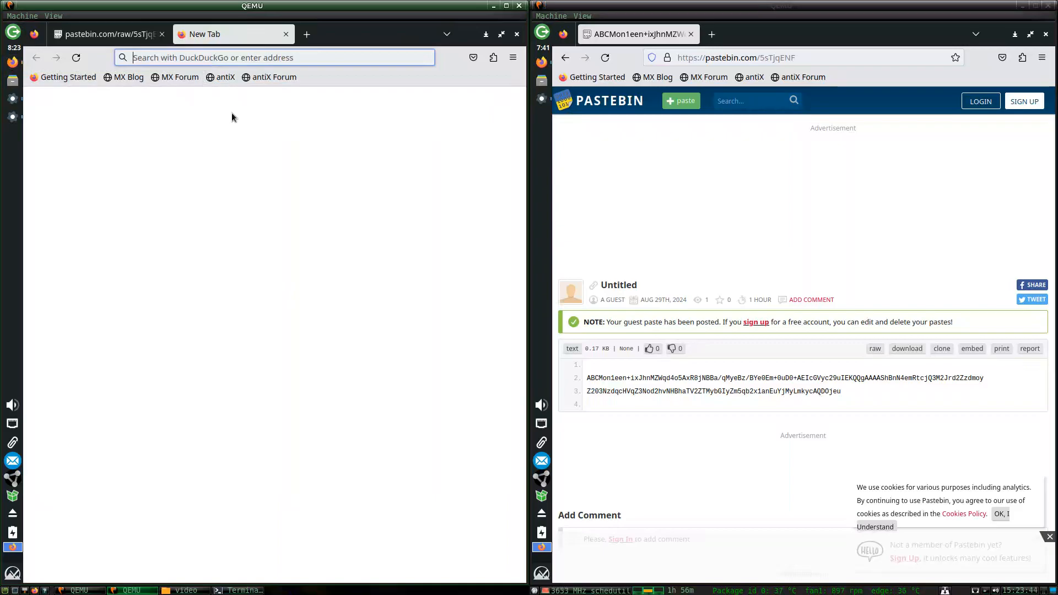
type("pastebin.com")
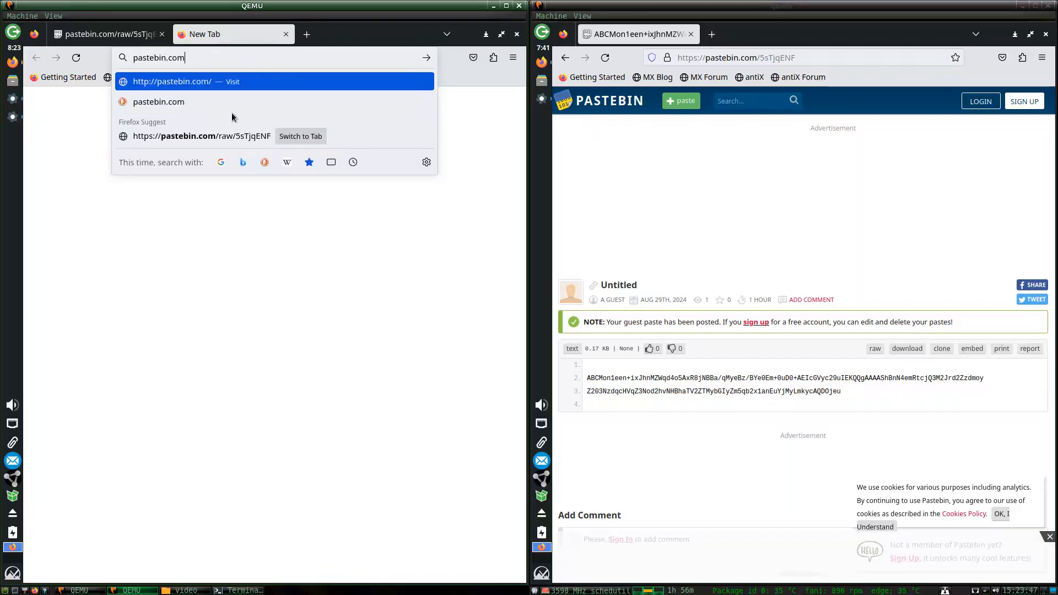
key("Return")
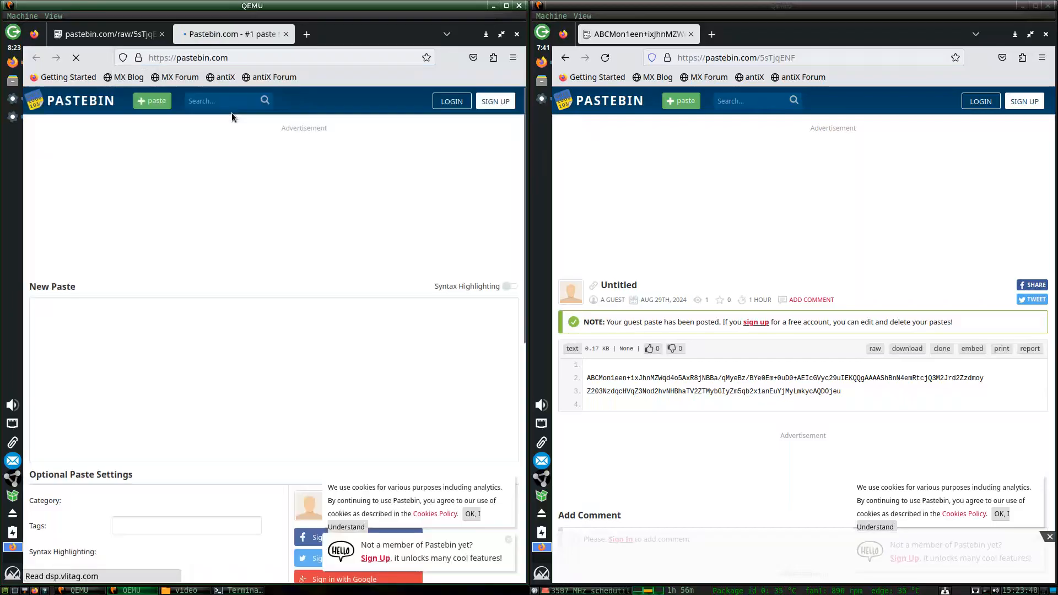
Paste the ID into an Unlisted paste expiring in 1 Hour and publish it as CVcjVQdR.
key("ctrl+v")
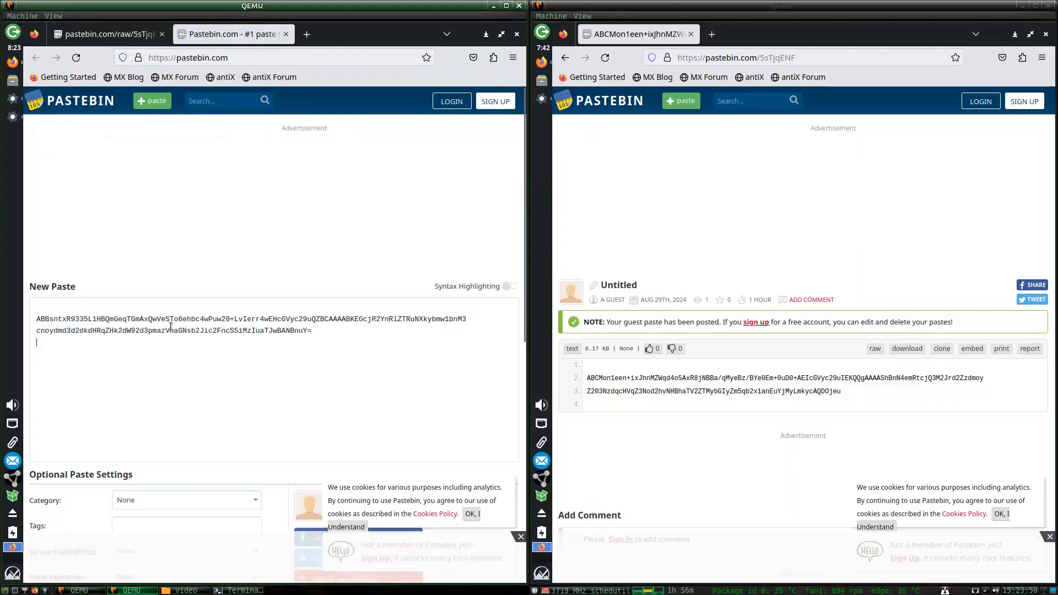
scroll(286, 348, "down", 2)
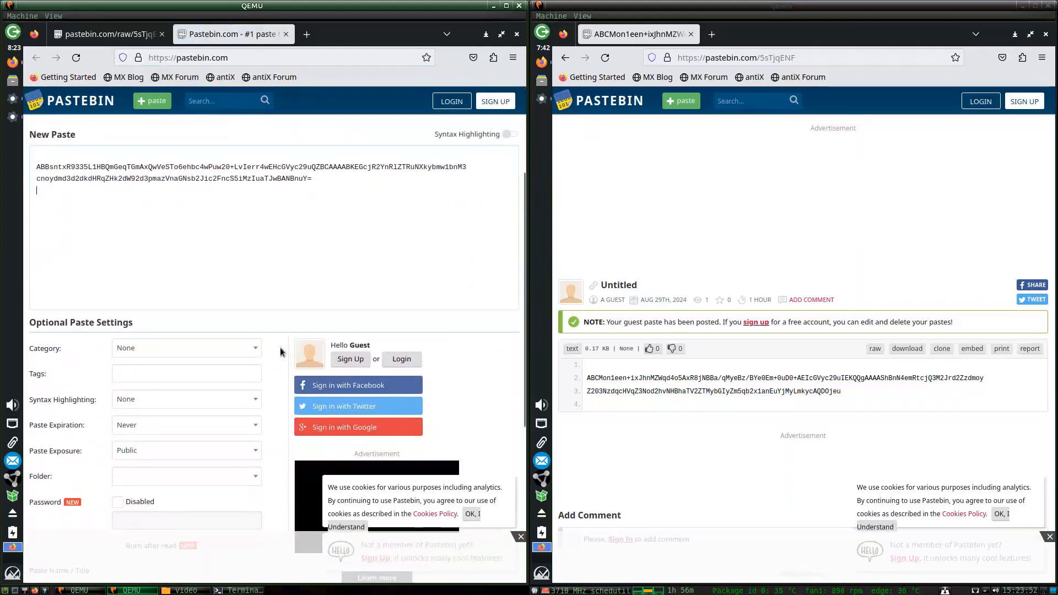
scroll(276, 353, "down", 5)
scroll(276, 353, "up", 1)
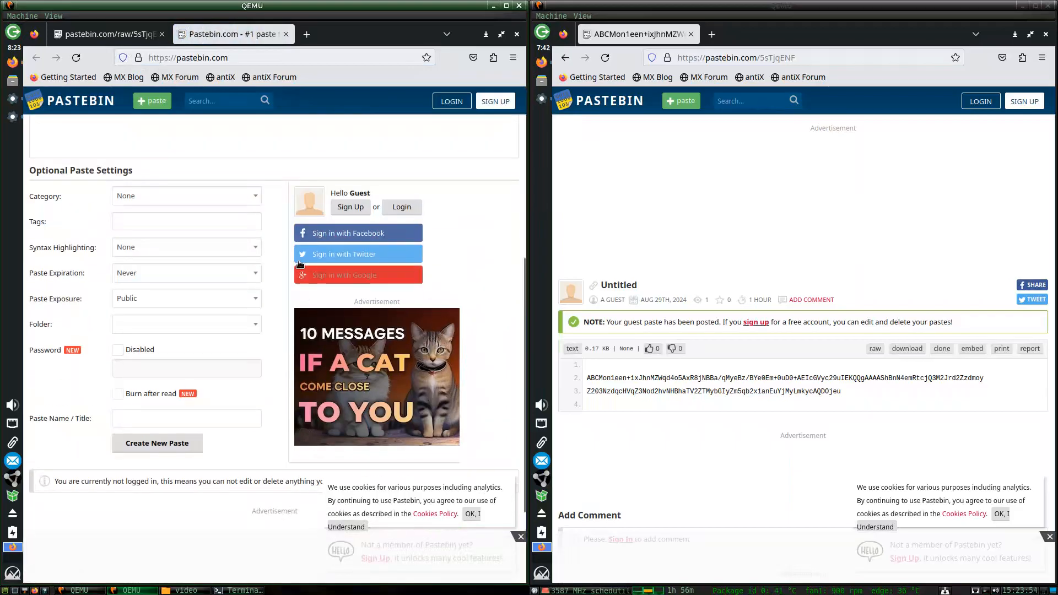
left_click(129, 203)
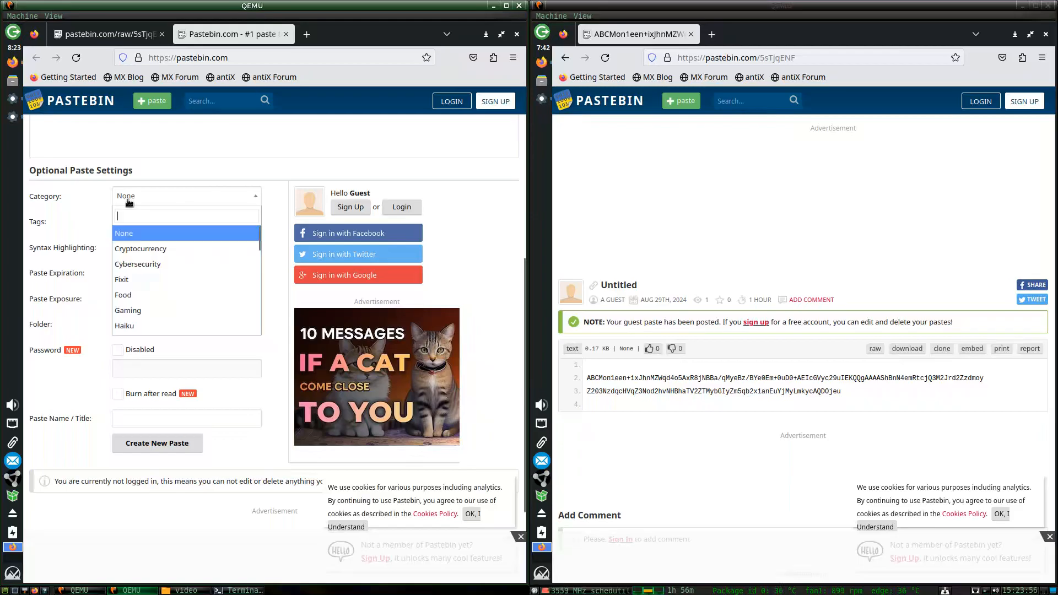
left_click(129, 203)
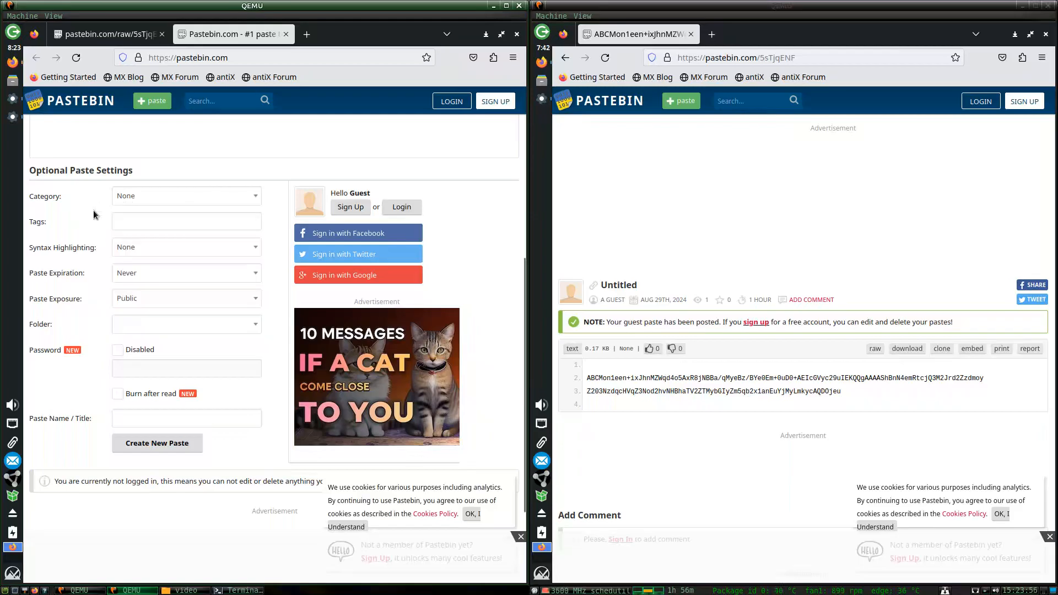
left_click(136, 297)
left_click(138, 330)
left_click(141, 273)
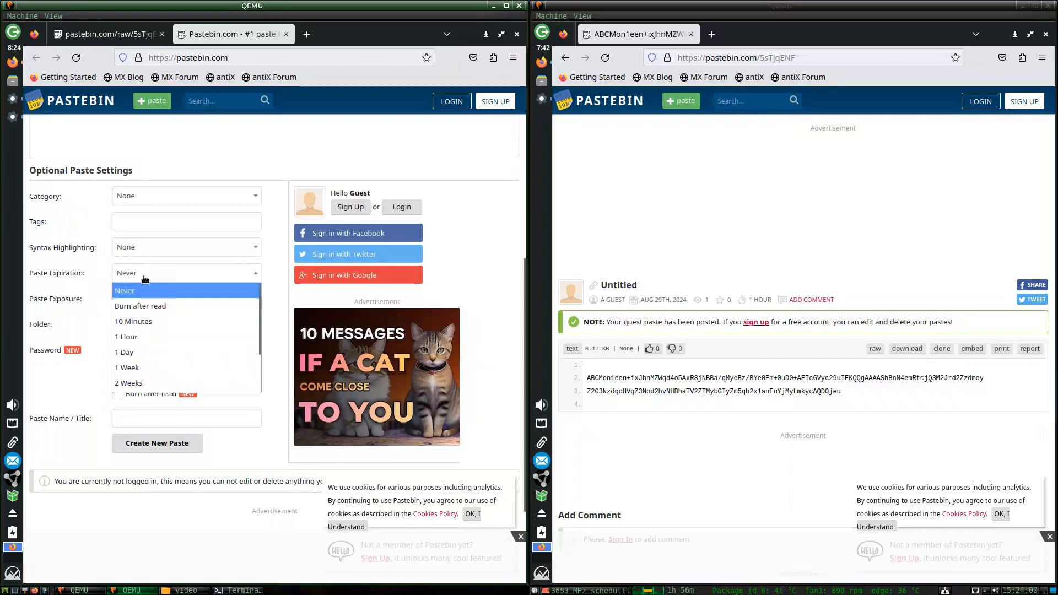
left_click(149, 335)
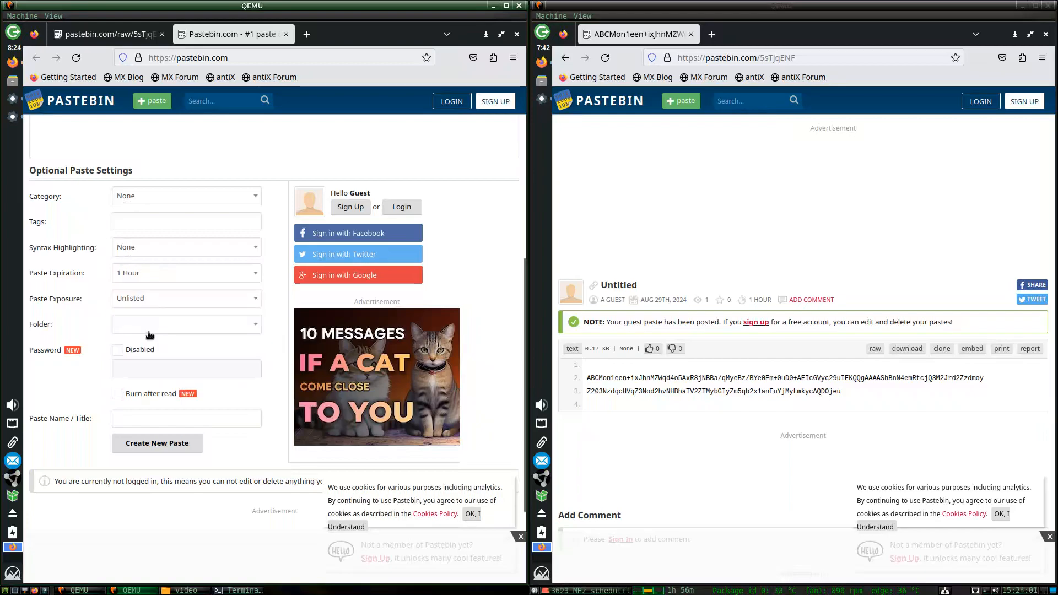
left_click(150, 443)
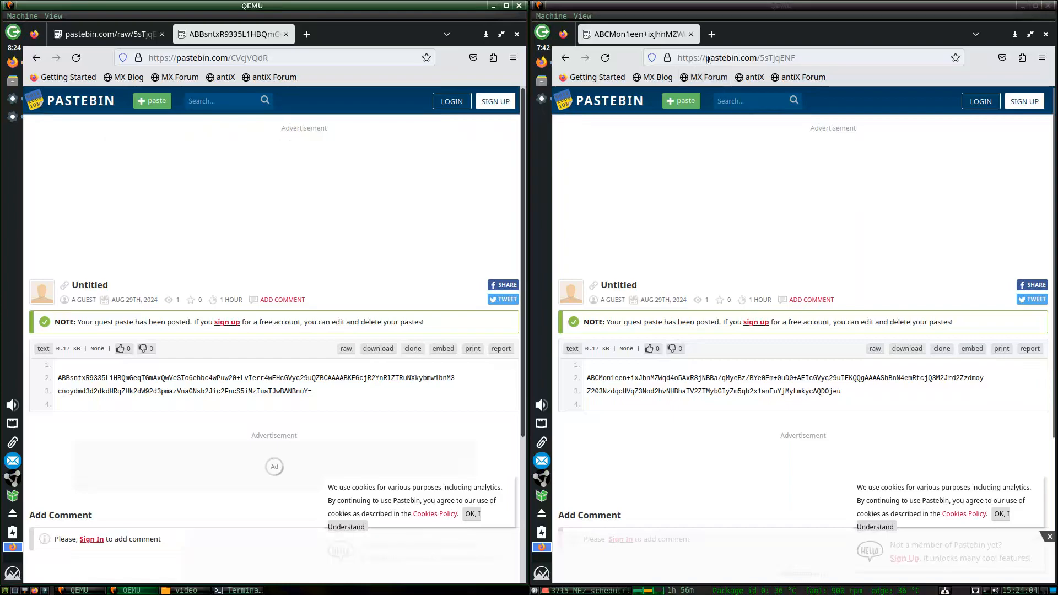
left_click(717, 35)
type("pastebin.com")
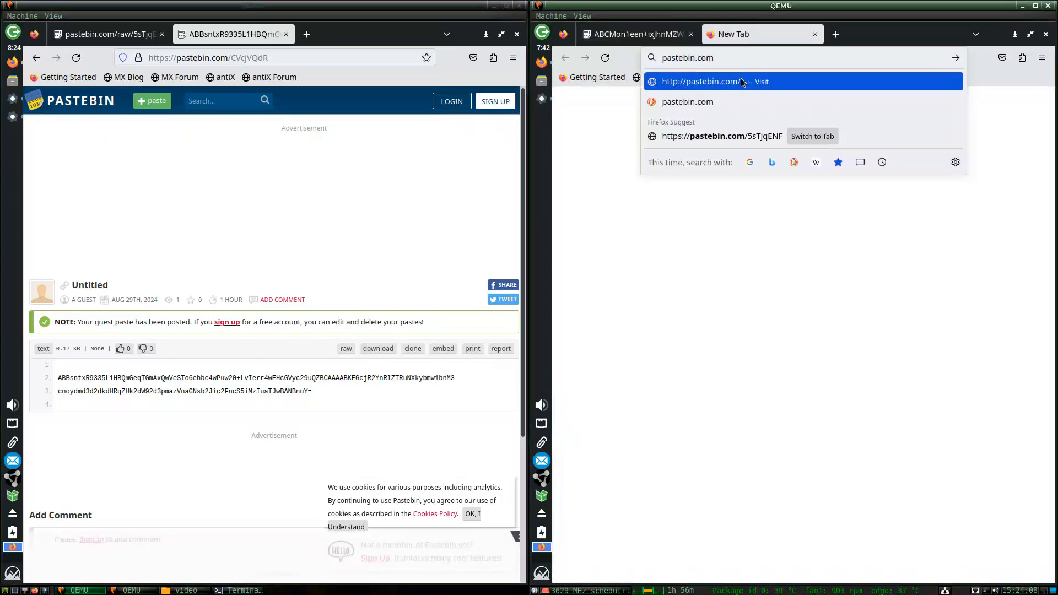
type("/CVcj")
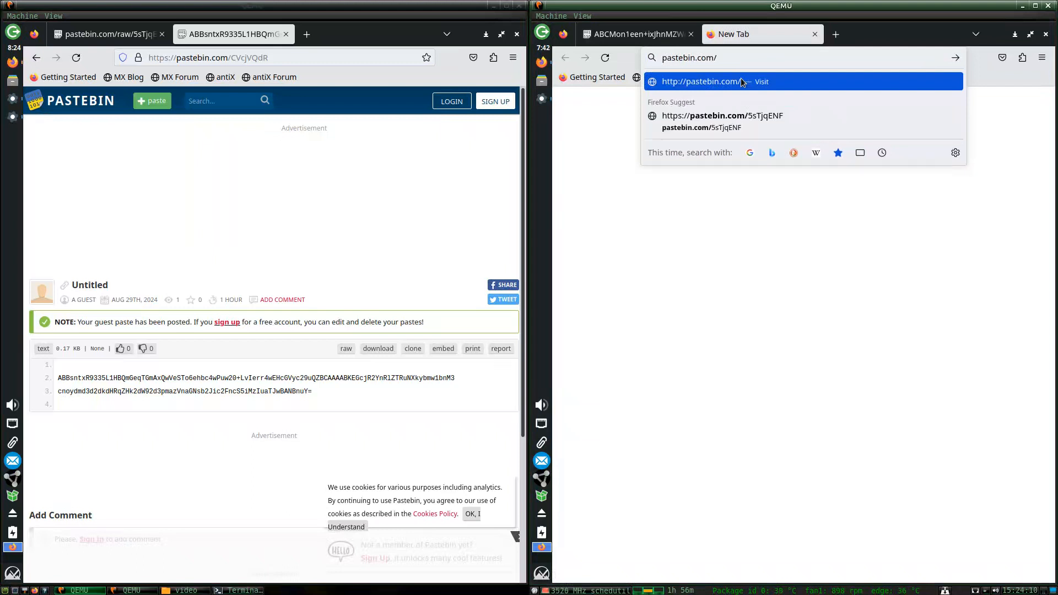
type("VQdR")
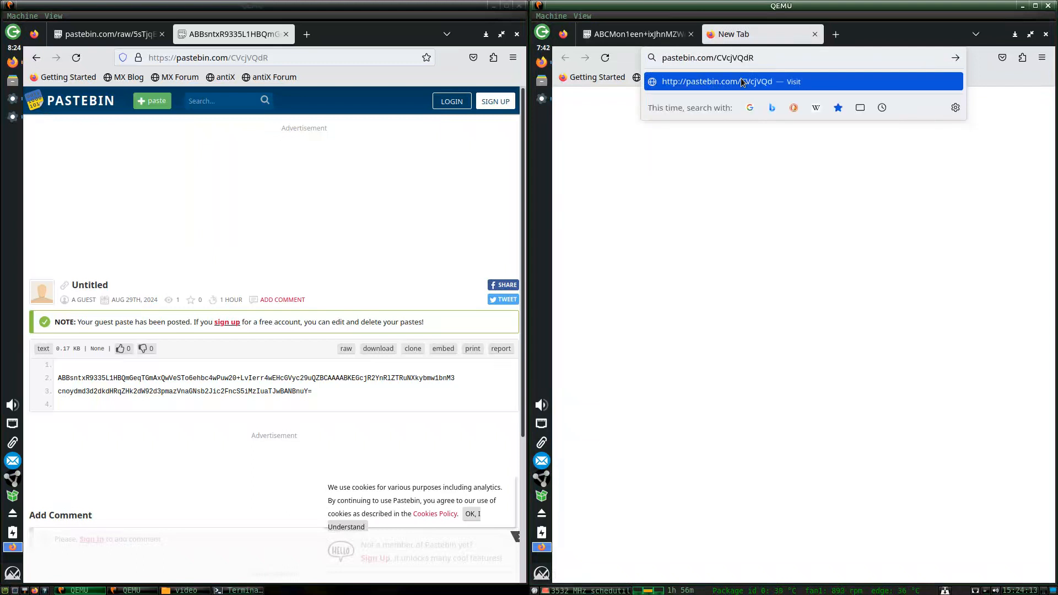
On computer B, load paste CVcjVQdR, open its raw view in a new tab, and copy the ID.
key("Return")
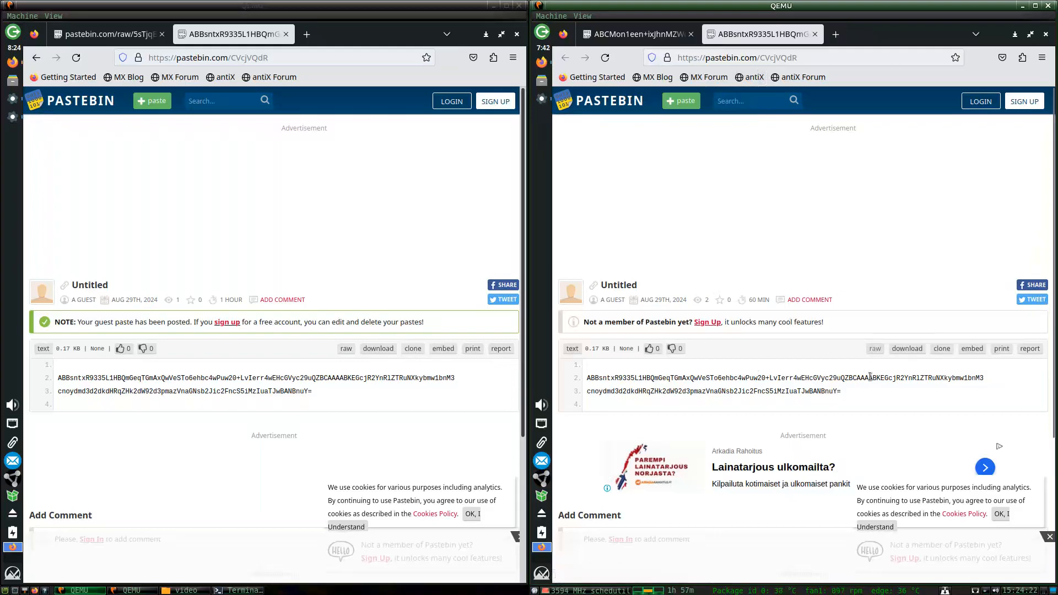
right_click(873, 350)
left_click(882, 356)
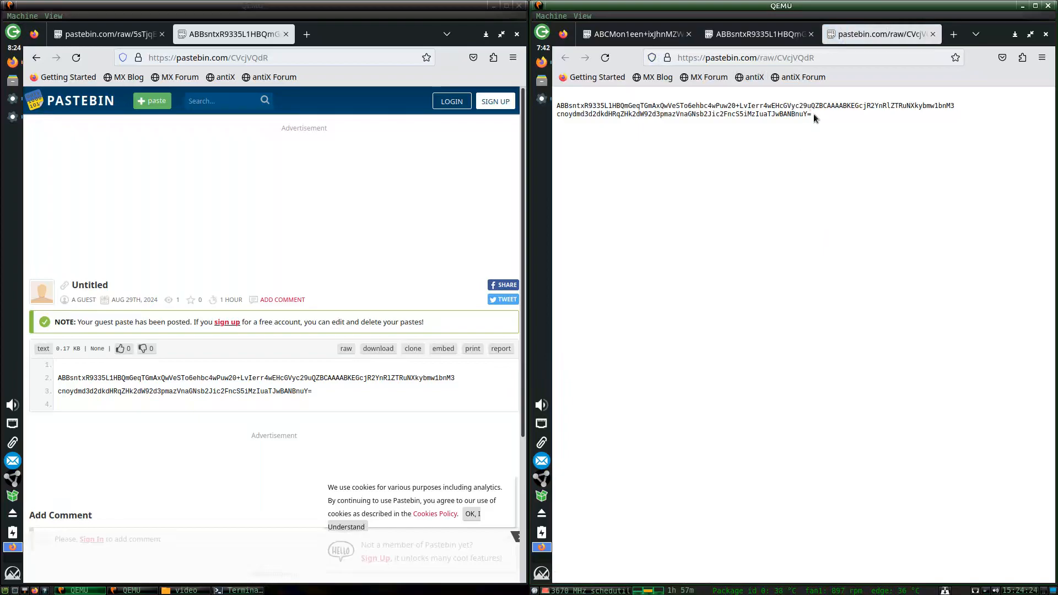
left_click_drag(812, 115, 558, 106)
right_click(557, 107)
left_click(558, 100)
On computer B, add computer A as a friend by pasting its ID into the Connect Friend Wizard.
left_click(542, 98)
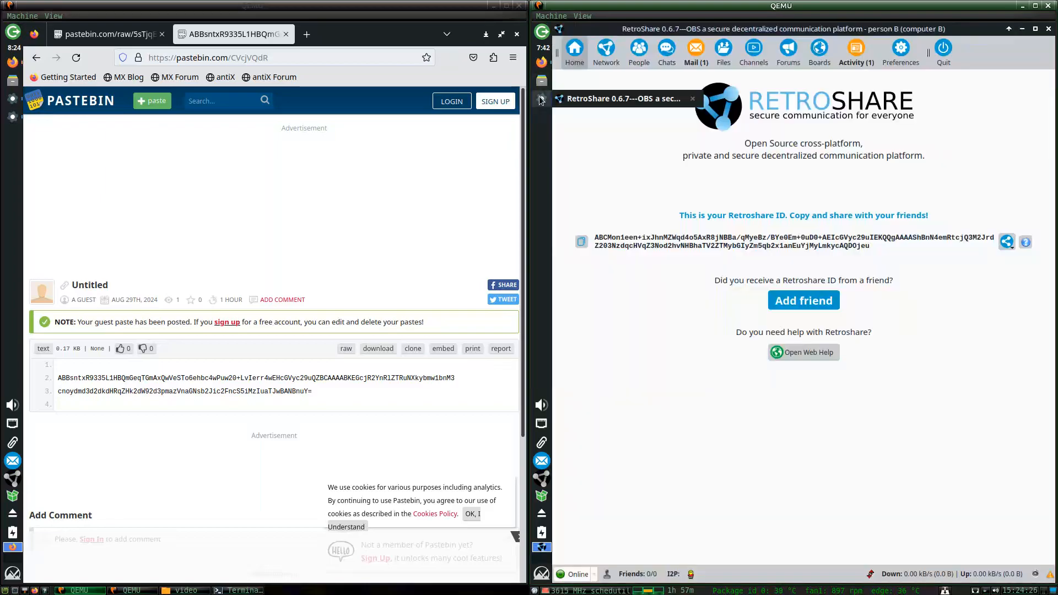
left_click(12, 116)
left_click(13, 98)
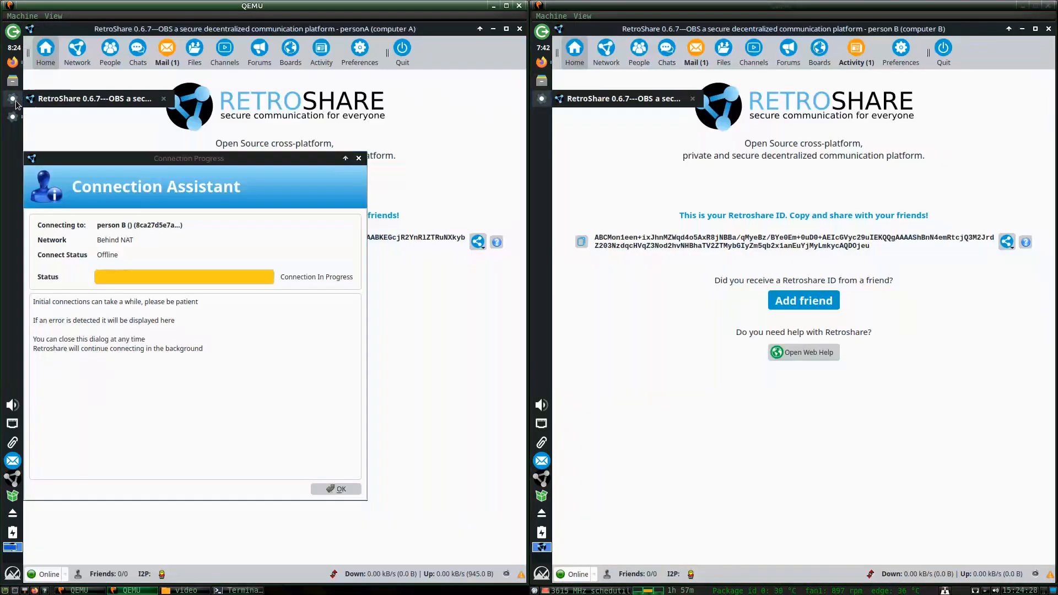
left_click(826, 293)
key("ctrl+v")
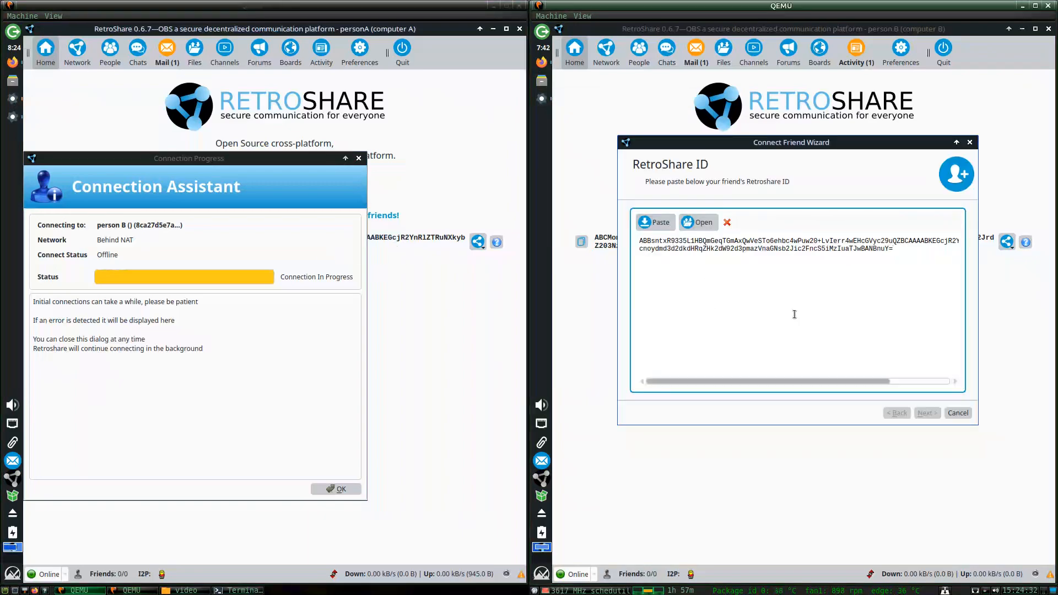
left_click(926, 414)
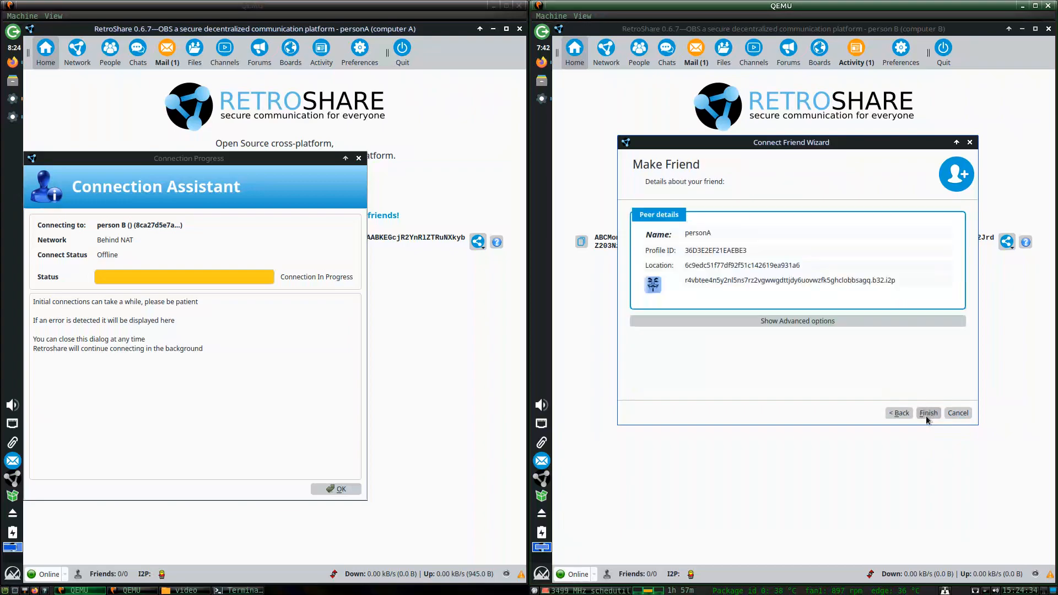
left_click(928, 413)
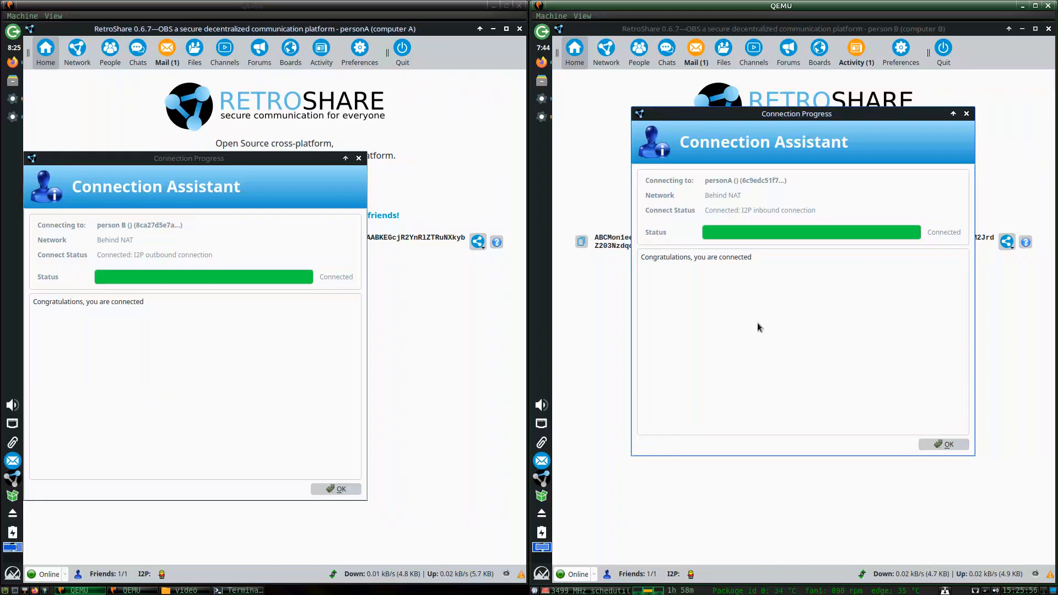
Dismiss both Connection Assistant confirmations and open computer B's Network page.
left_click(369, 324)
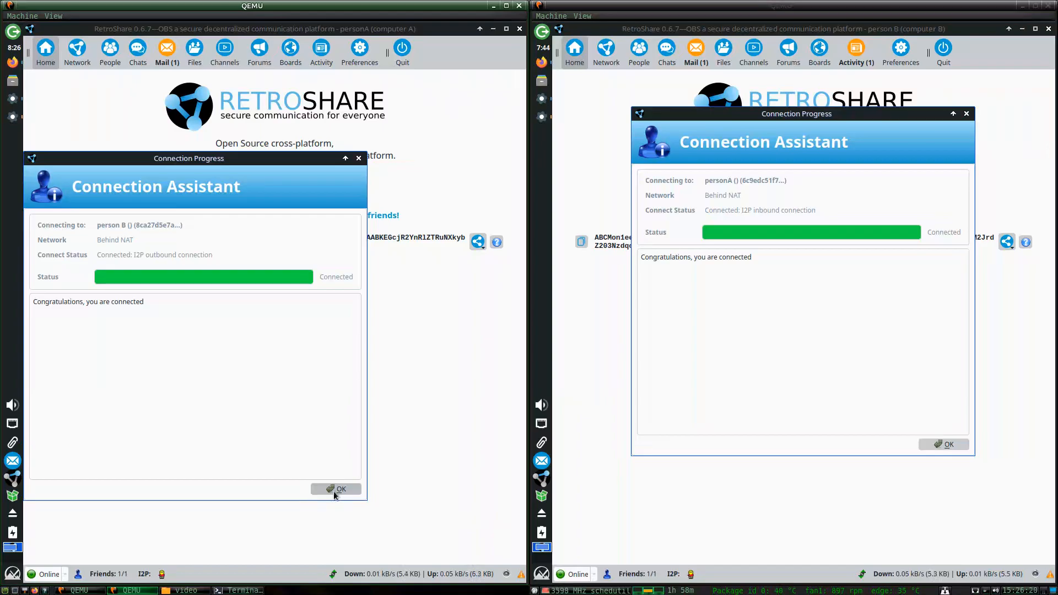
left_click(335, 489)
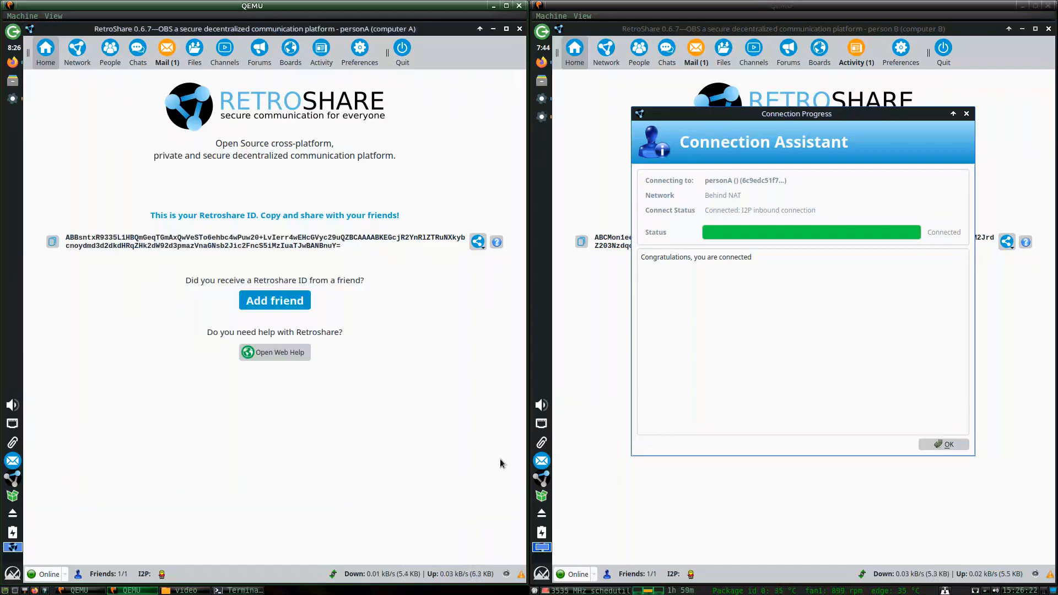
left_click(943, 444)
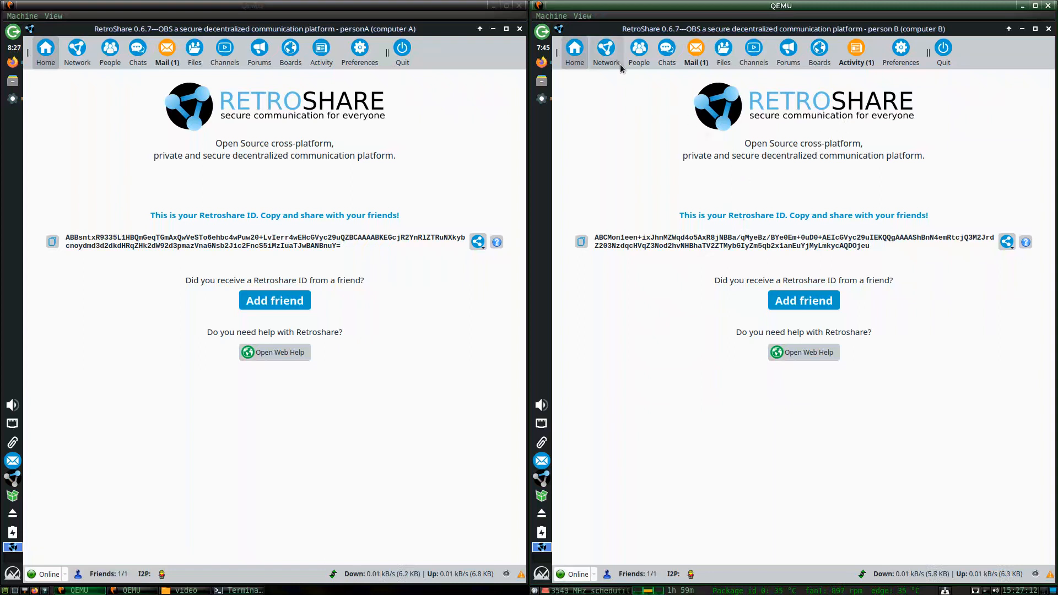
left_click(606, 53)
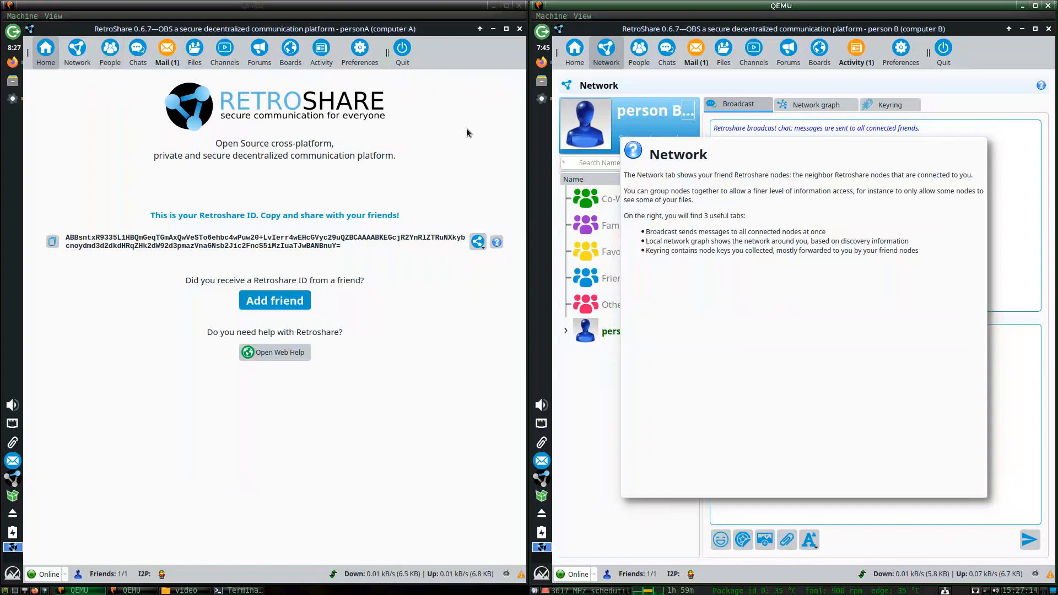
Dismiss the help notes on the chat rooms and identities pages, returning to the network page.
left_click(689, 188)
left_click(660, 62)
left_click(647, 63)
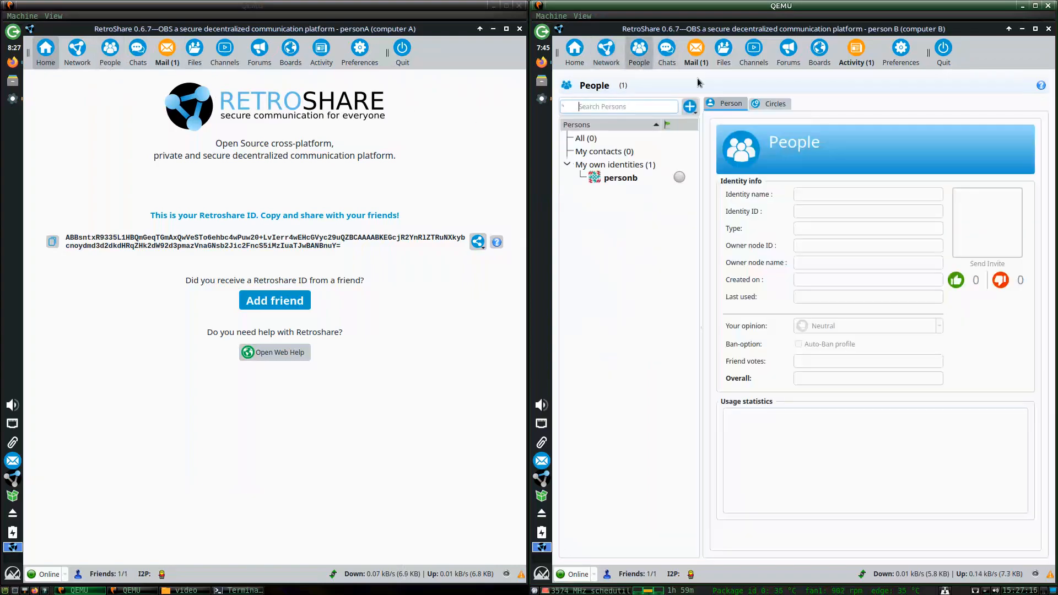
left_click(667, 138)
left_click(606, 53)
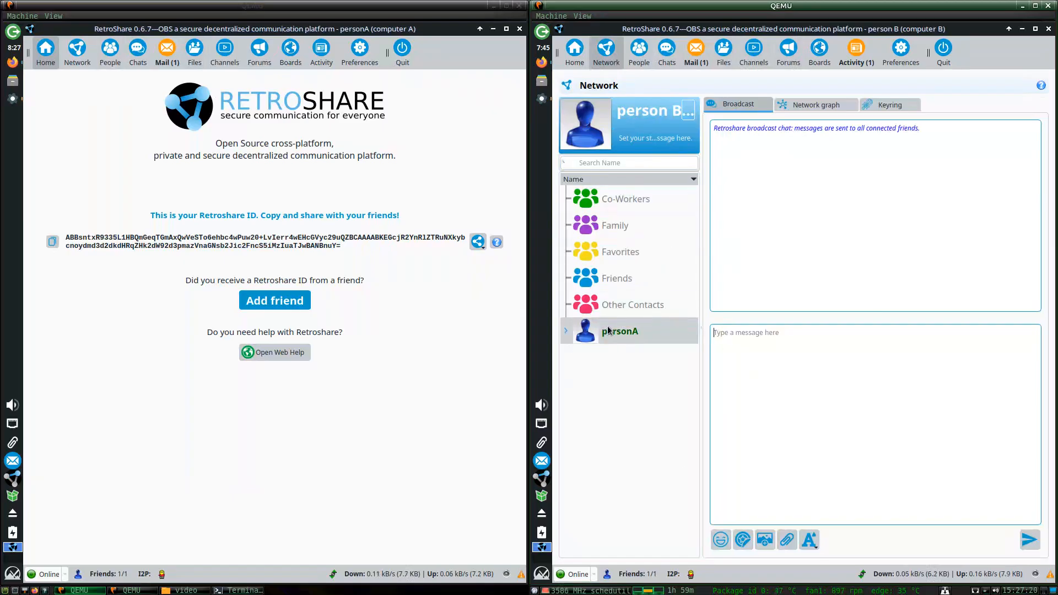
Display the Network graph on both nodes, showing personA and person B linked.
left_click(77, 52)
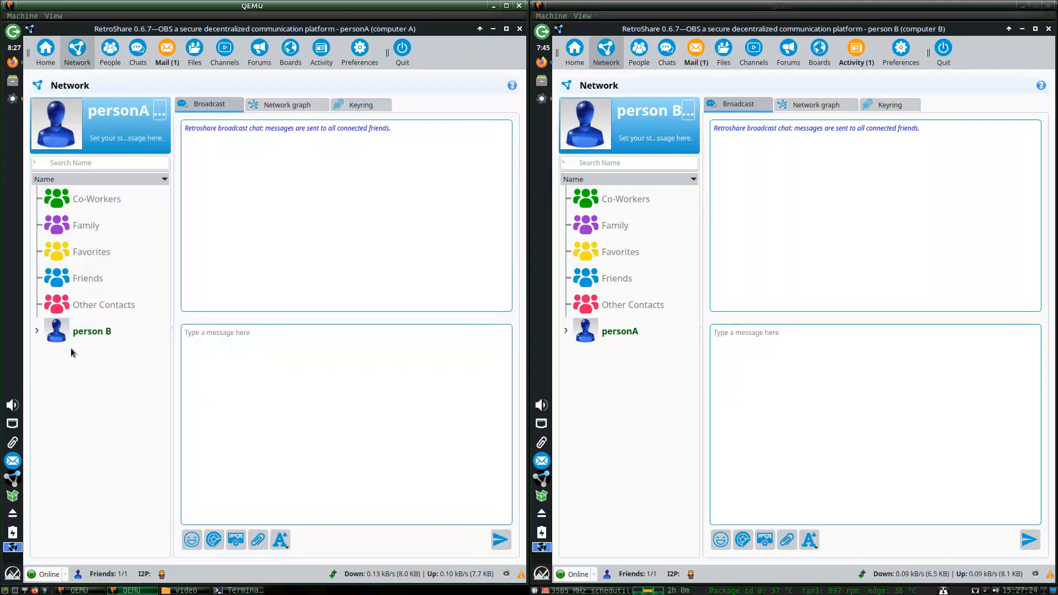
left_click(821, 103)
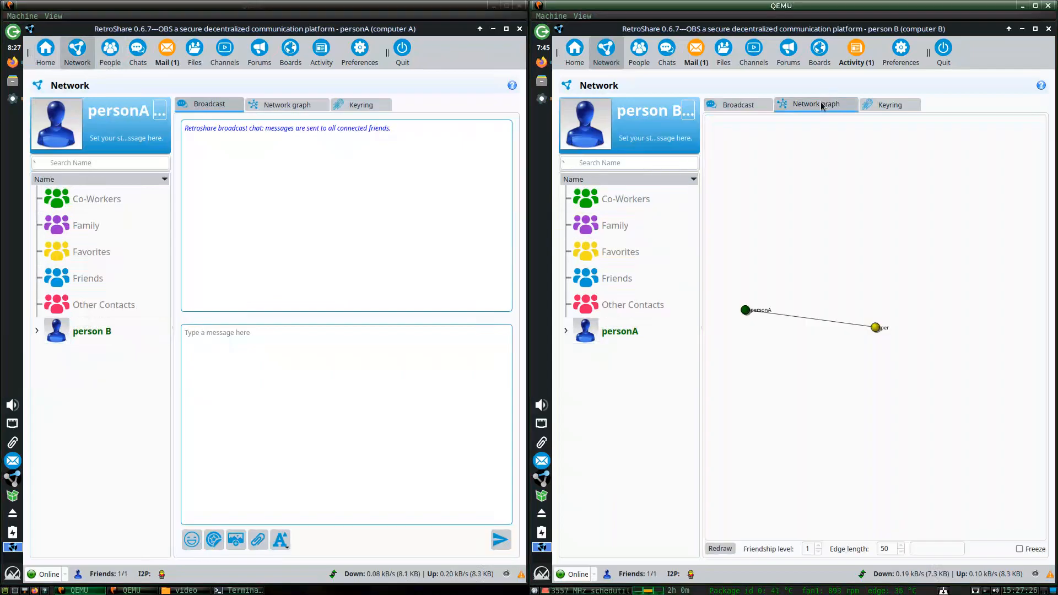
left_click(278, 104)
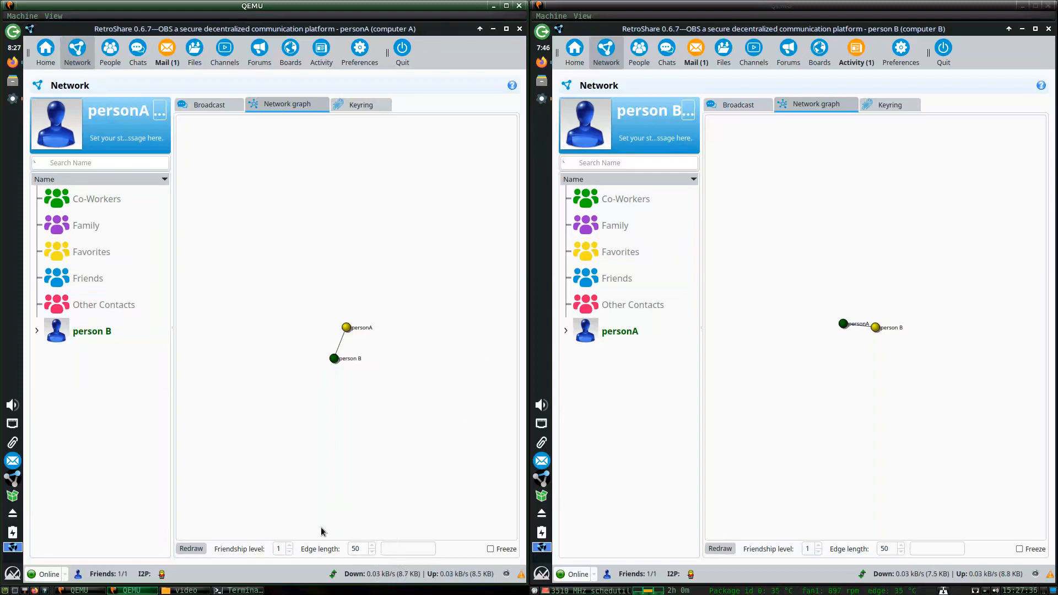
Raise the friendship level to 2 on both network graphs.
left_click(291, 545)
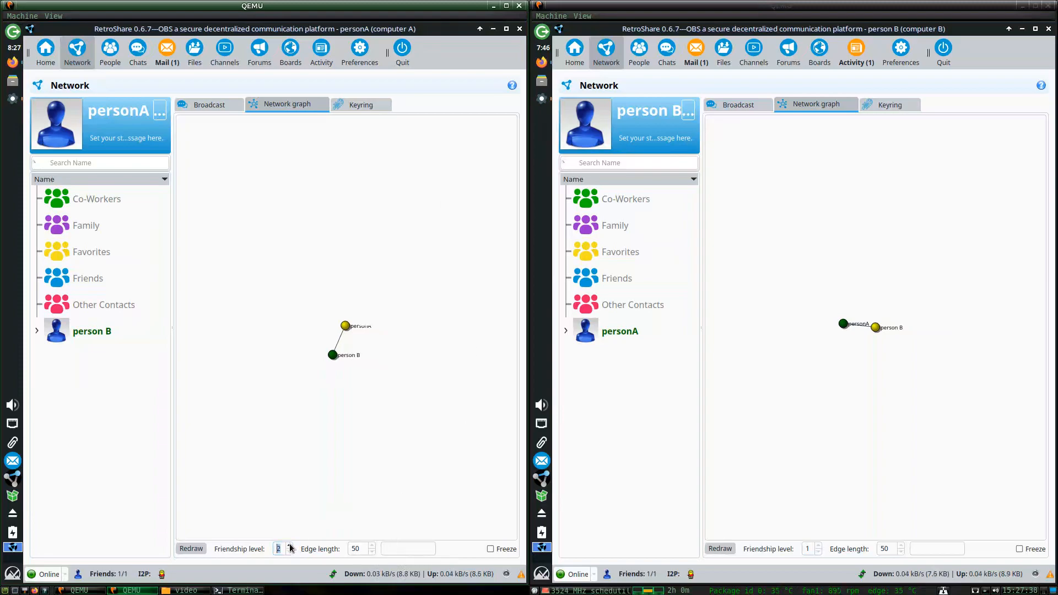
left_click(819, 546)
left_click(811, 550)
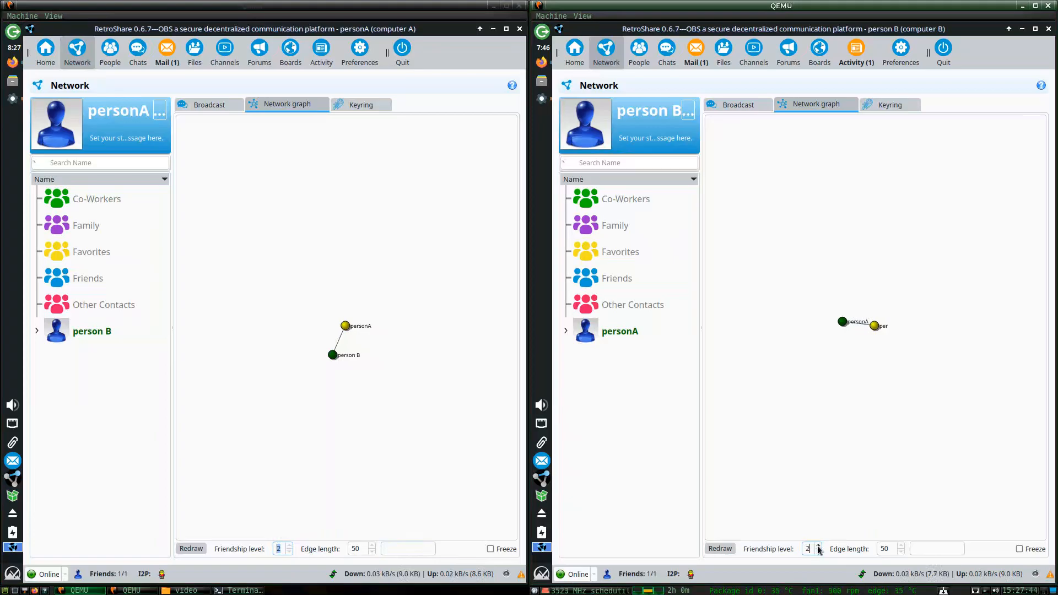
left_click_drag(812, 549, 804, 549)
left_click(788, 492)
left_click(814, 548)
left_click(809, 548)
double_click(808, 547)
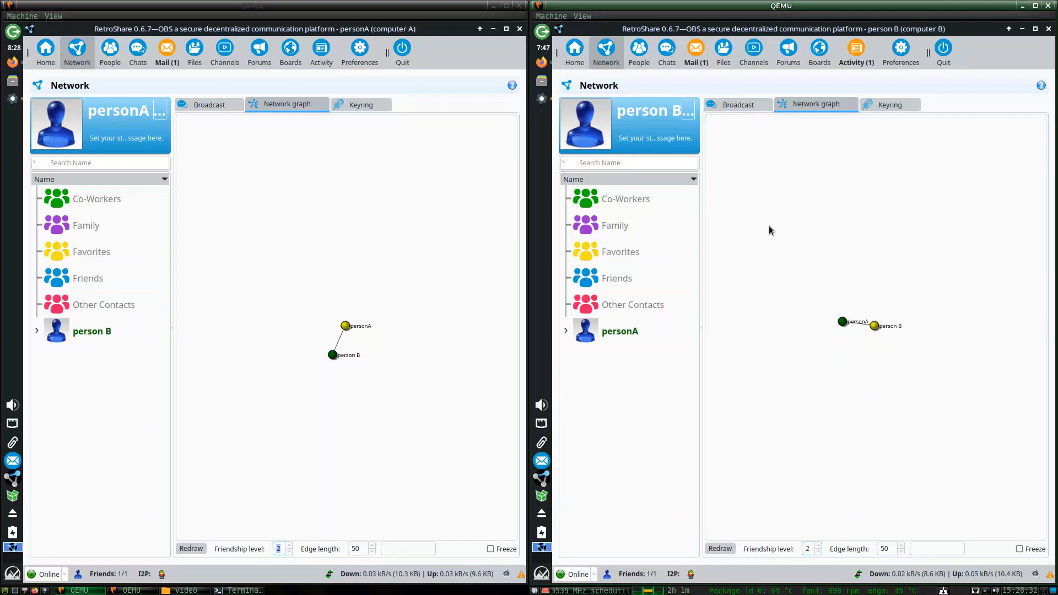
Show file transfers on both nodes and open person B's Files preferences.
left_click(725, 52)
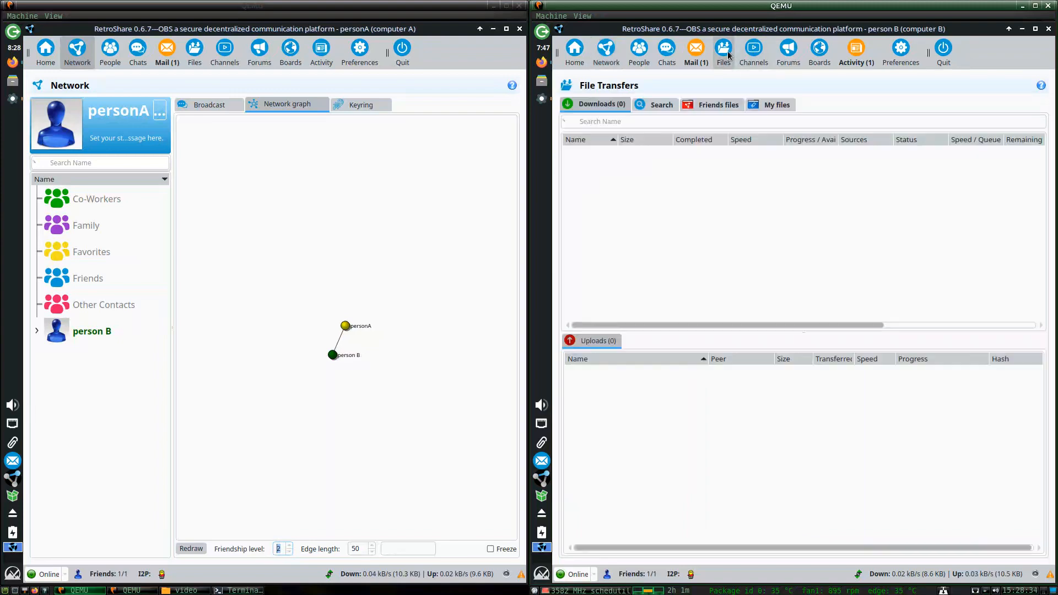
left_click(205, 62)
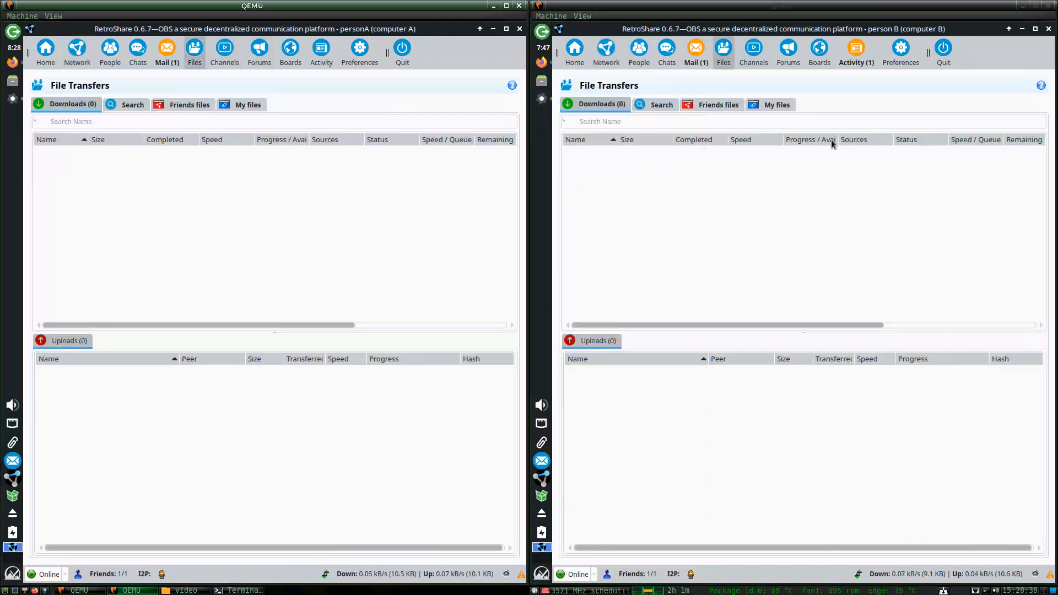
left_click(901, 49)
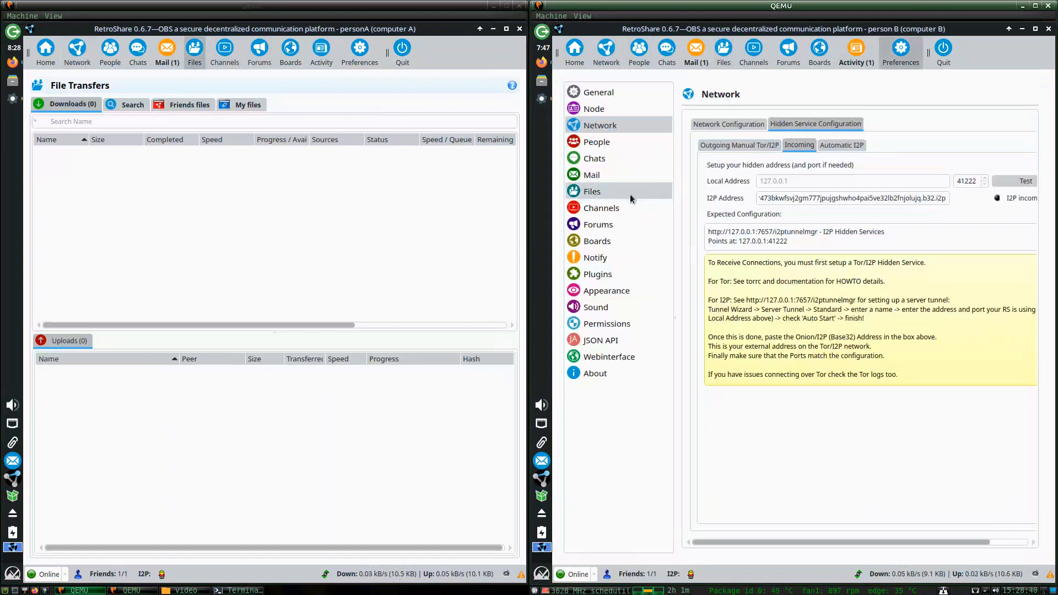
left_click(600, 191)
Review person B's Directories and Transfer options tabs, then show its Mail inbox.
left_click(716, 126)
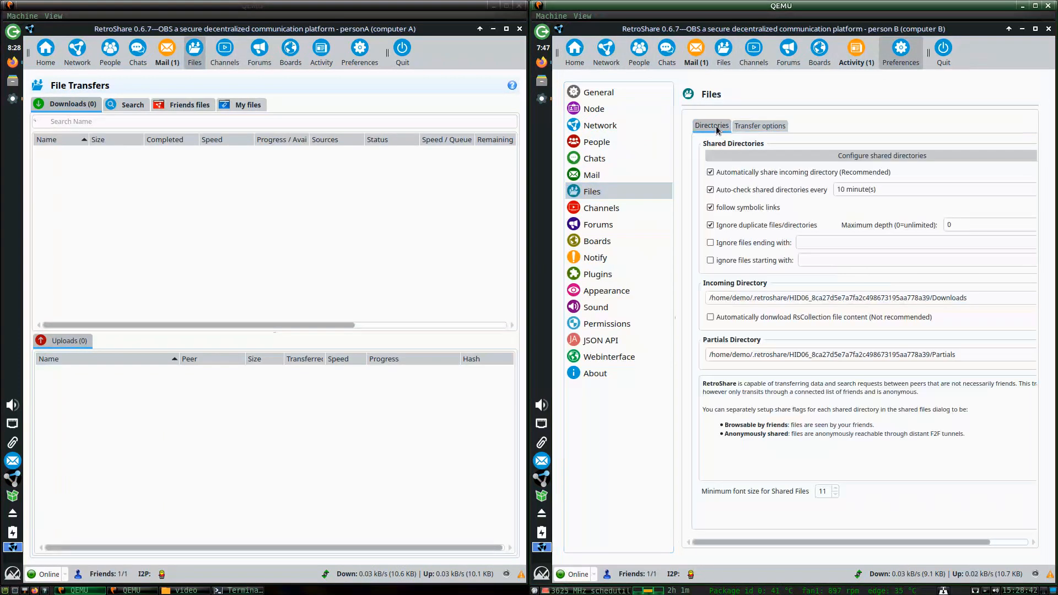
left_click(775, 127)
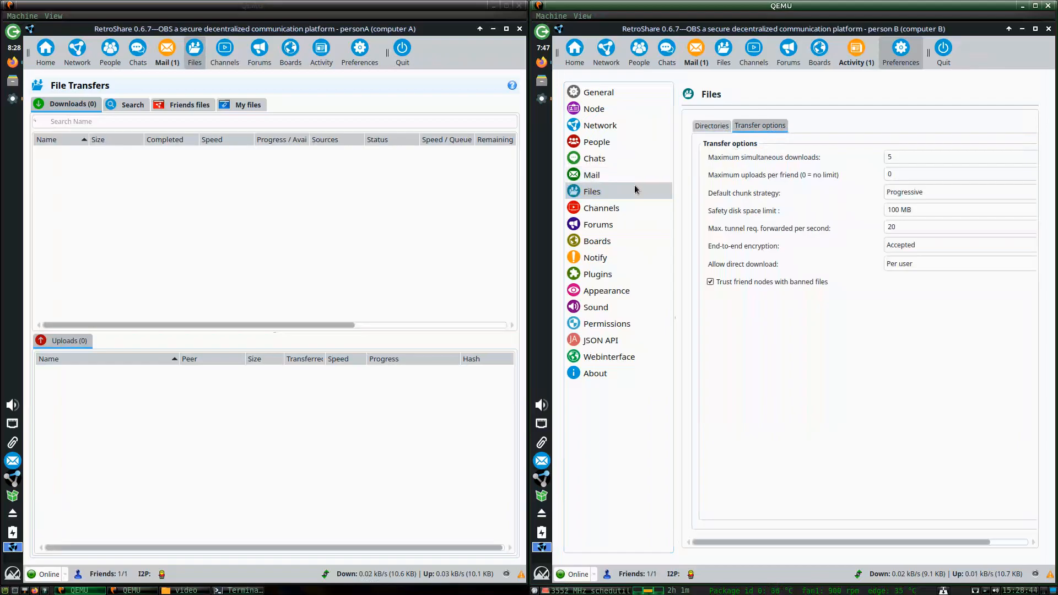
left_click(695, 127)
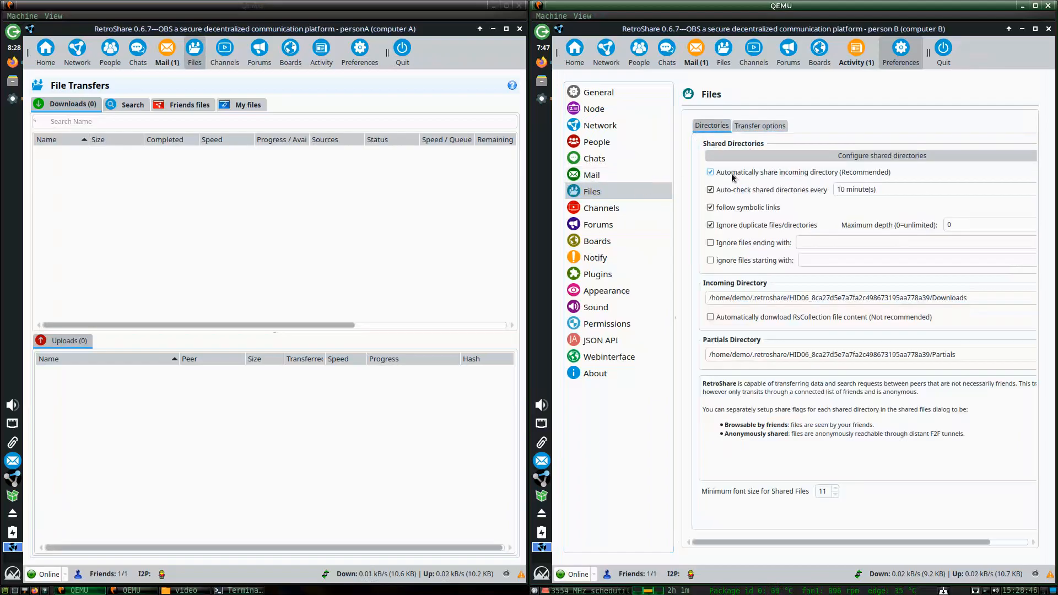
left_click(736, 126)
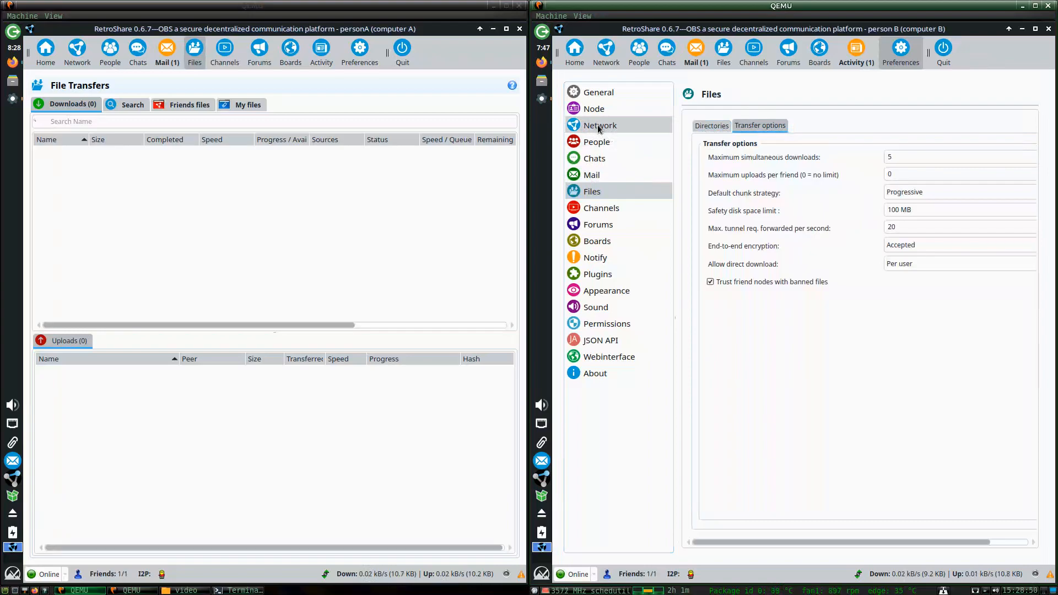
left_click(696, 53)
left_click(760, 154)
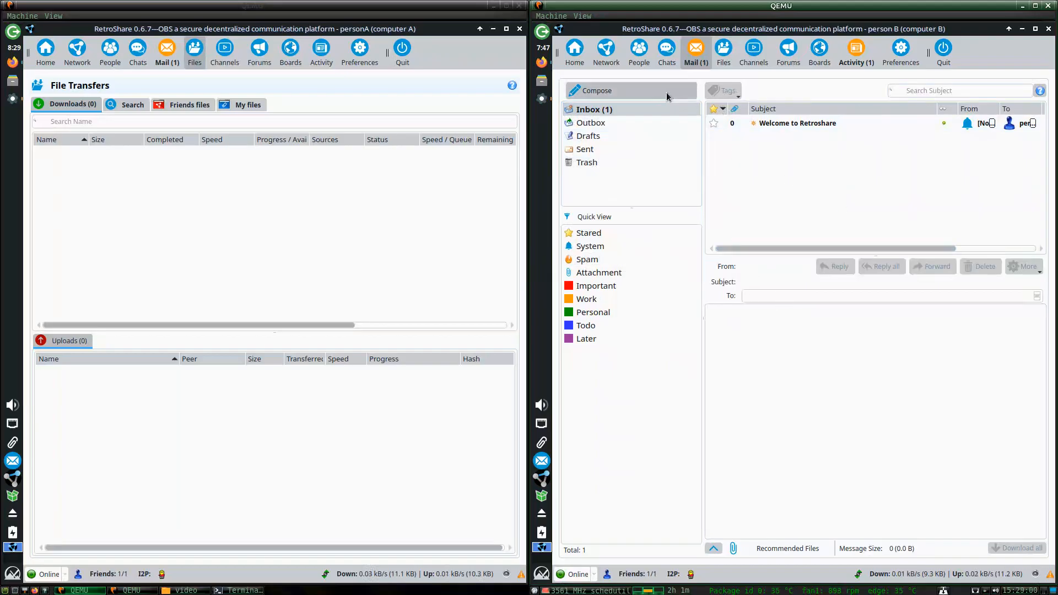
Start a new mail on person B and add personA from Friend Nodes as the To recipient.
left_click(601, 94)
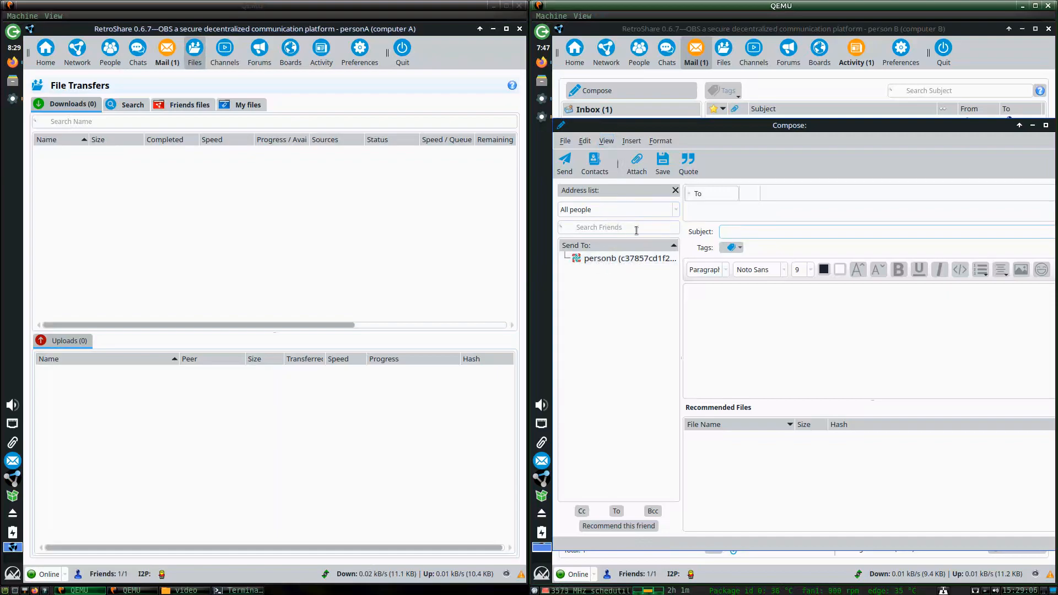
left_click(586, 214)
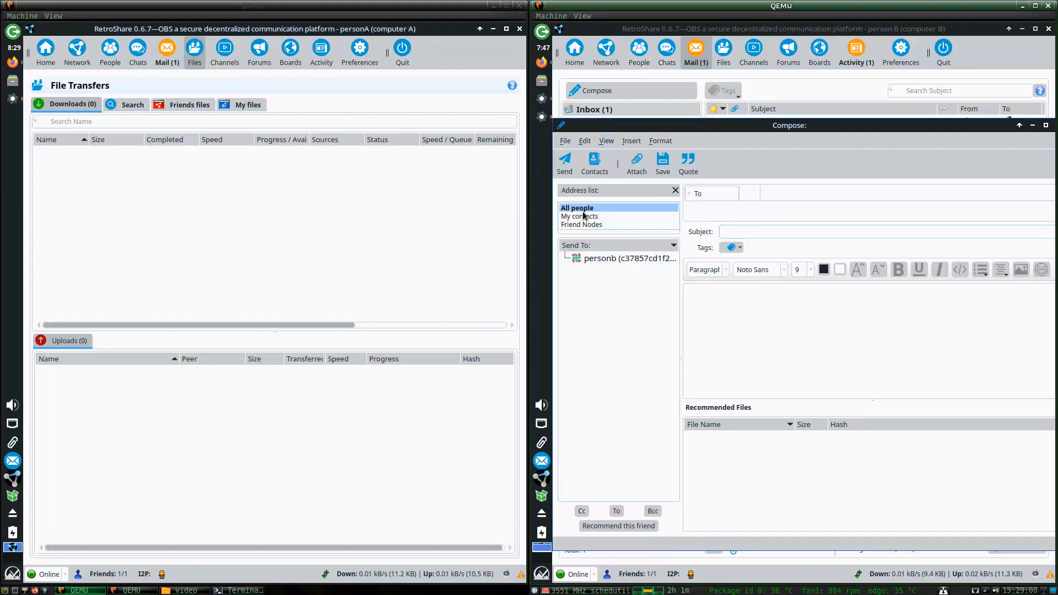
left_click(584, 216)
left_click(585, 216)
left_click(584, 217)
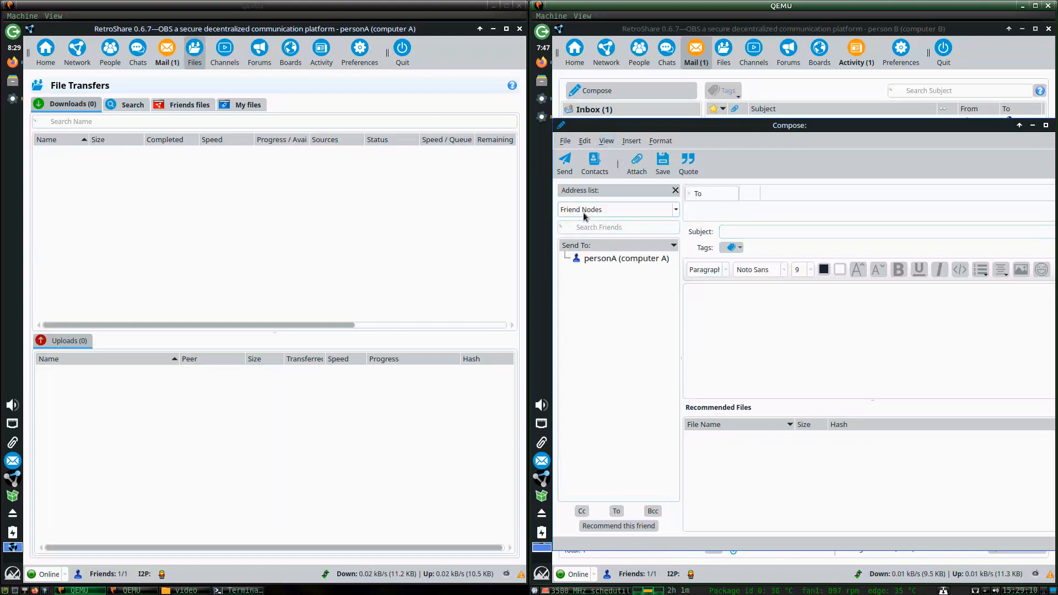
left_click(579, 211)
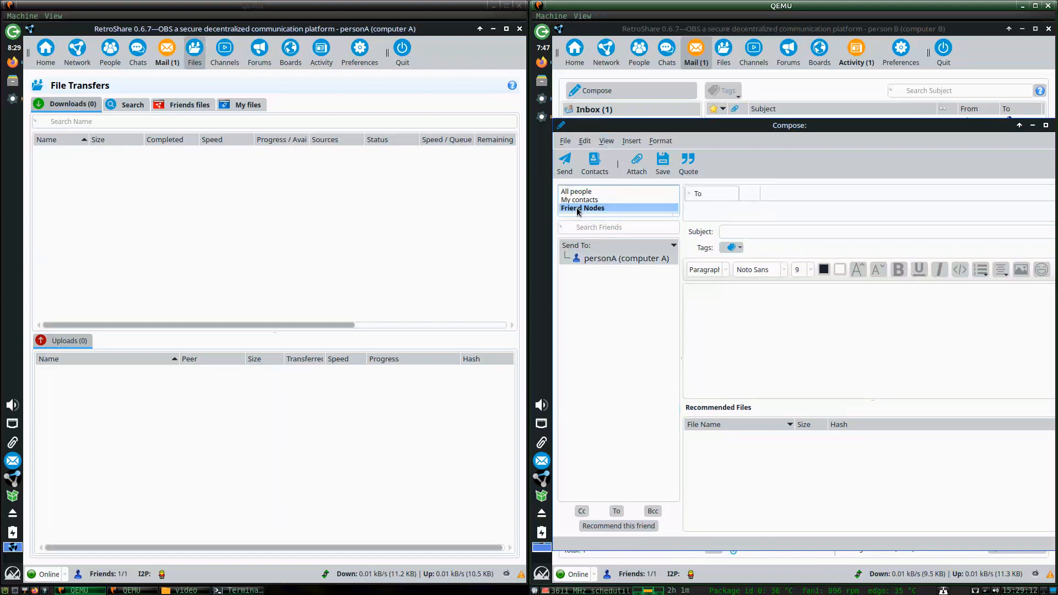
left_click(578, 209)
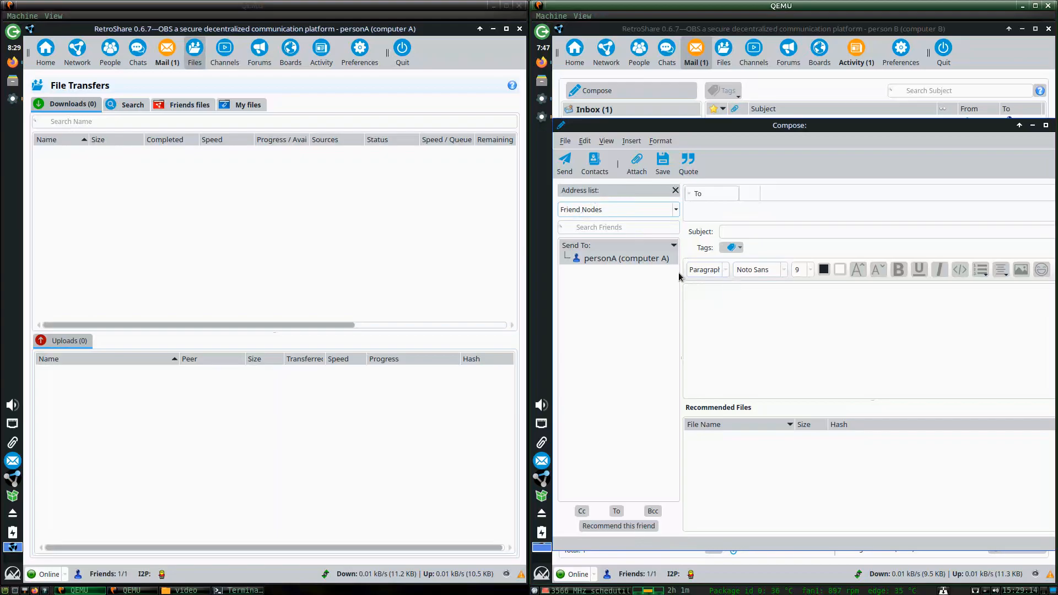
left_click(603, 259)
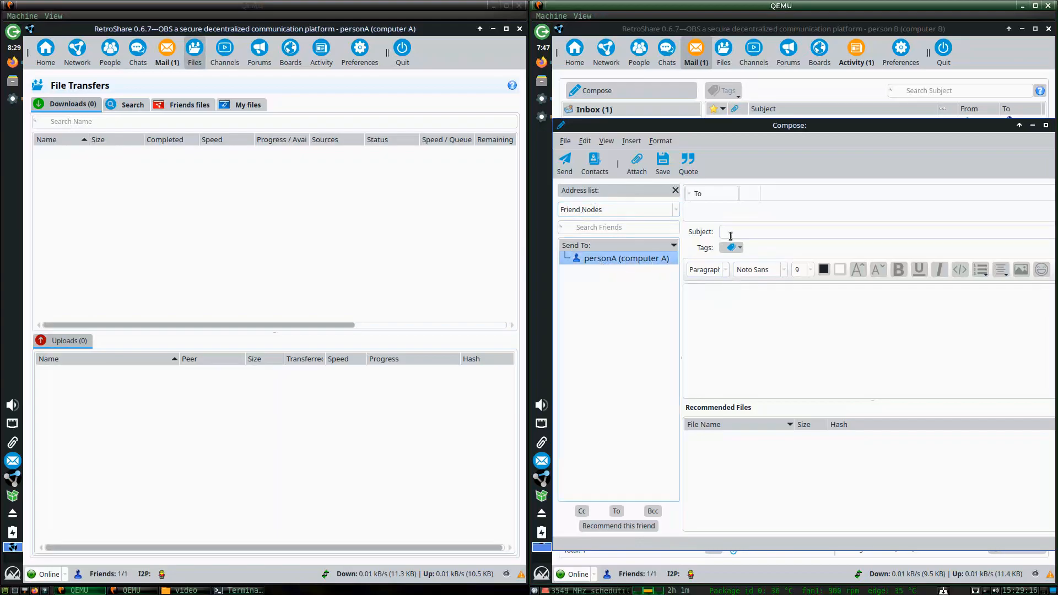
left_click(711, 194)
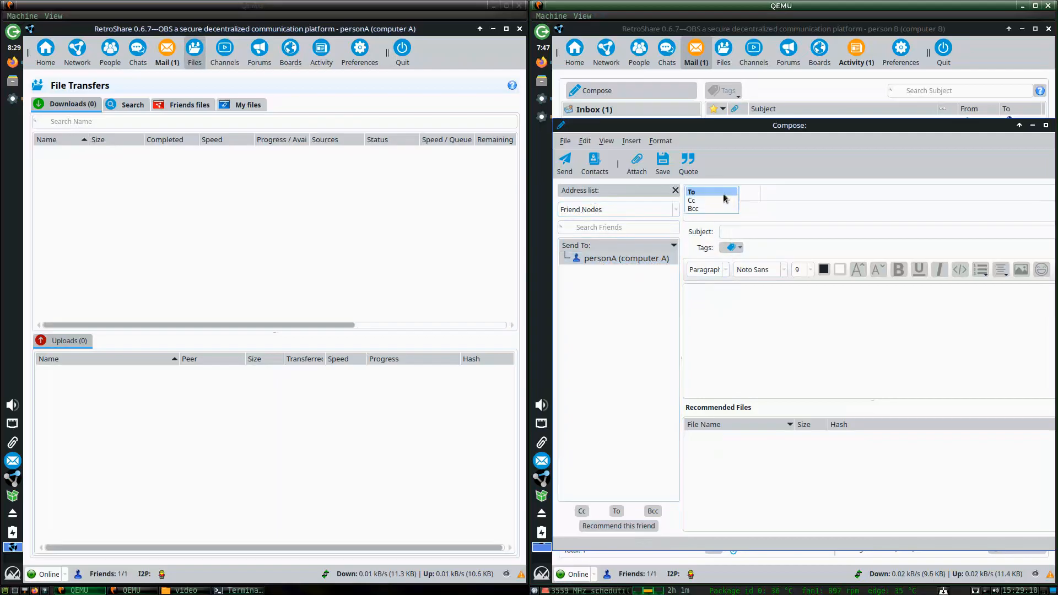
left_click(802, 194)
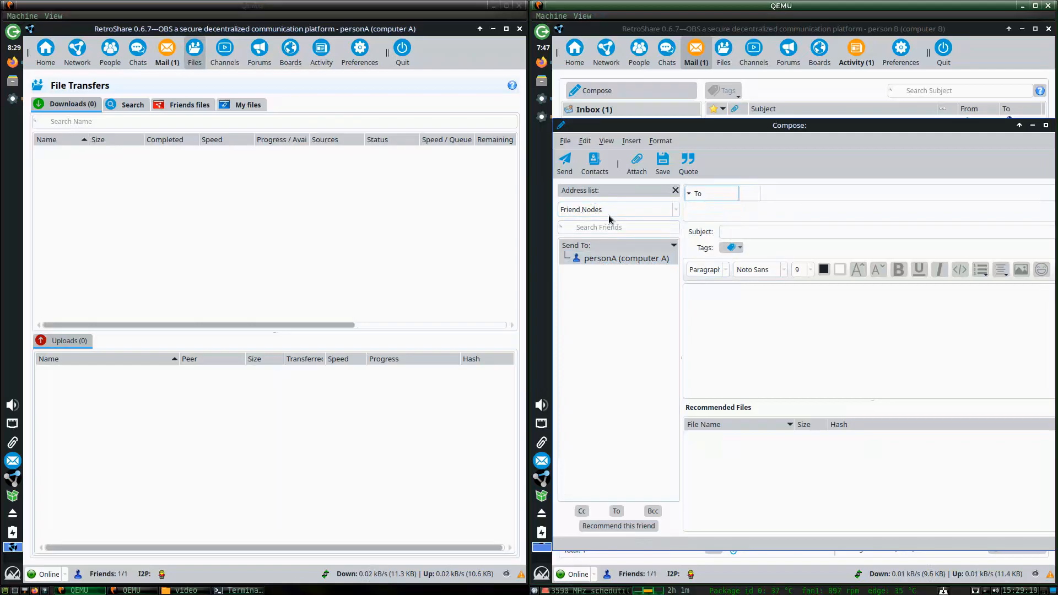
double_click(605, 259)
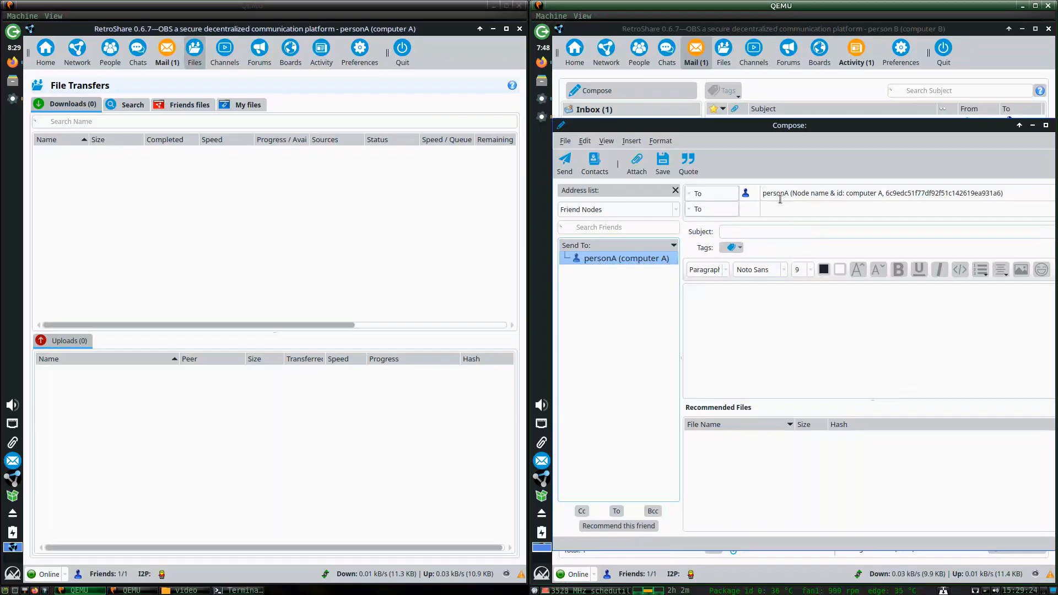
Enter subject 'yeah' and body 'Hello person A, I am person B', then send it.
left_click(745, 232)
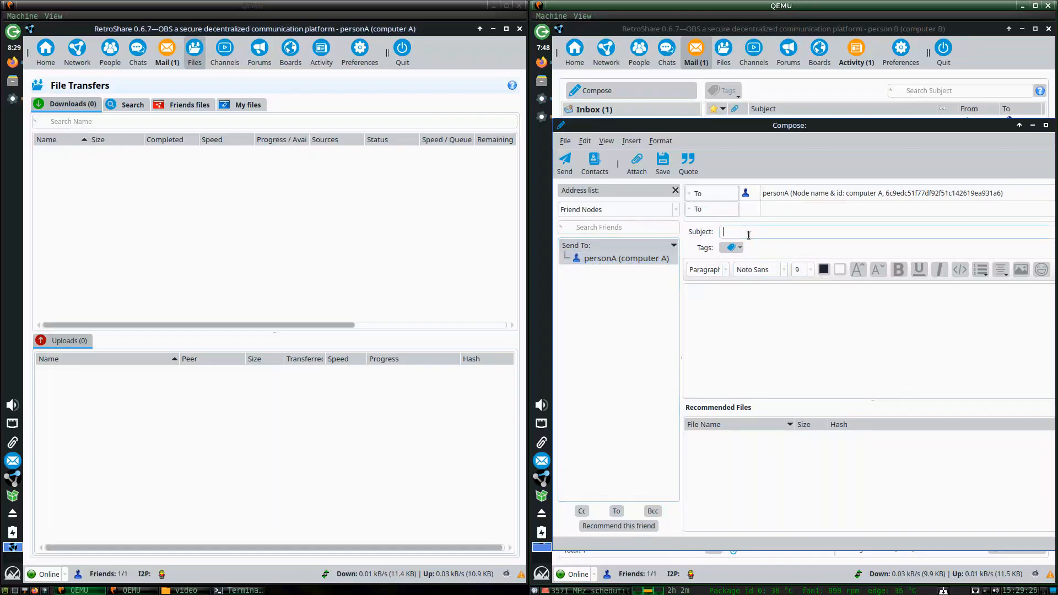
type("yeah")
left_click(771, 330)
type("Hello")
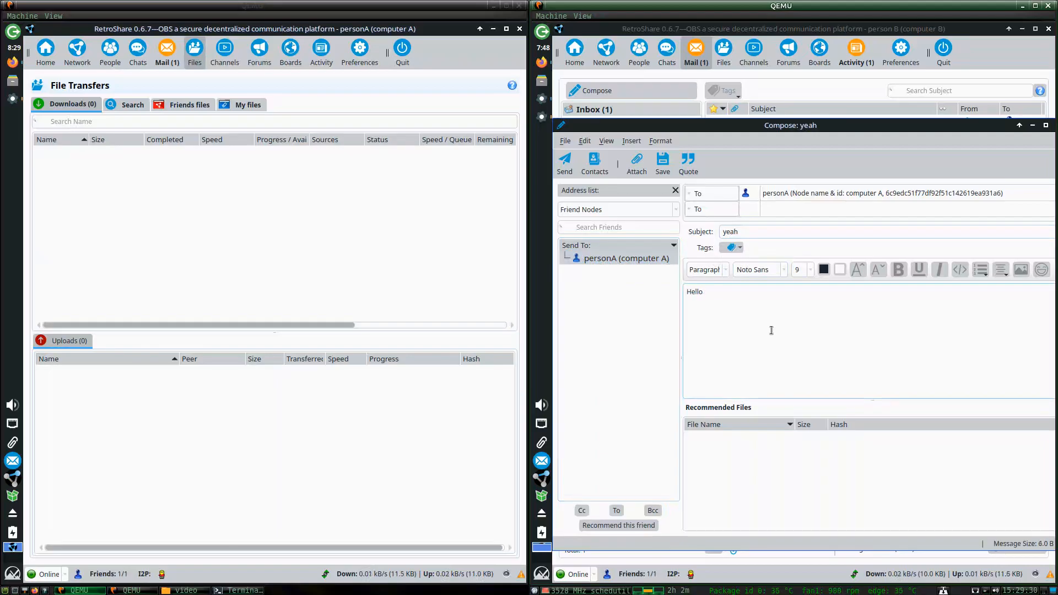
type(" person A, I am person B")
left_click_drag(964, 128, 820, 122)
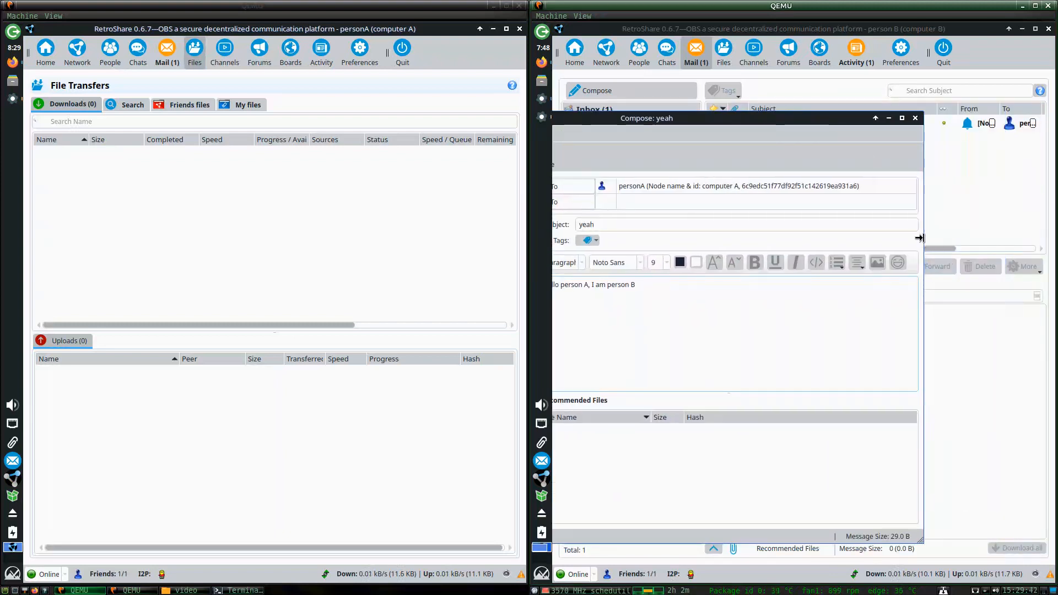
mouse_move(924, 237)
left_mouse_down()
mouse_move(987, 234)
mouse_move(929, 230)
left_mouse_up()
left_click_drag(728, 117, 874, 108)
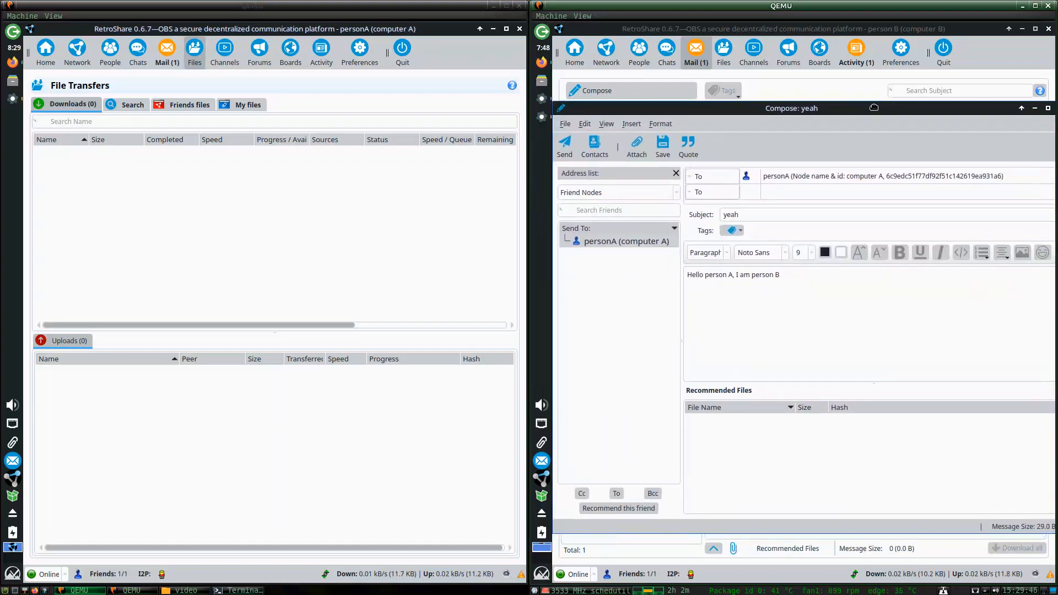
left_click(568, 148)
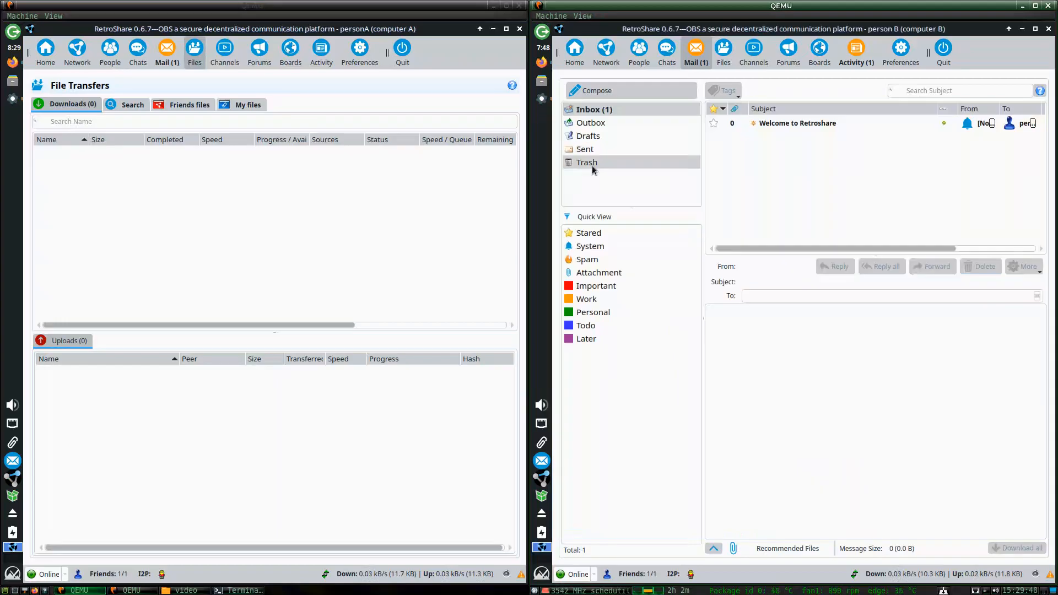
On person A's inbox, read the 'yeah' mail and the Welcome to Retroshare message.
left_click(164, 55)
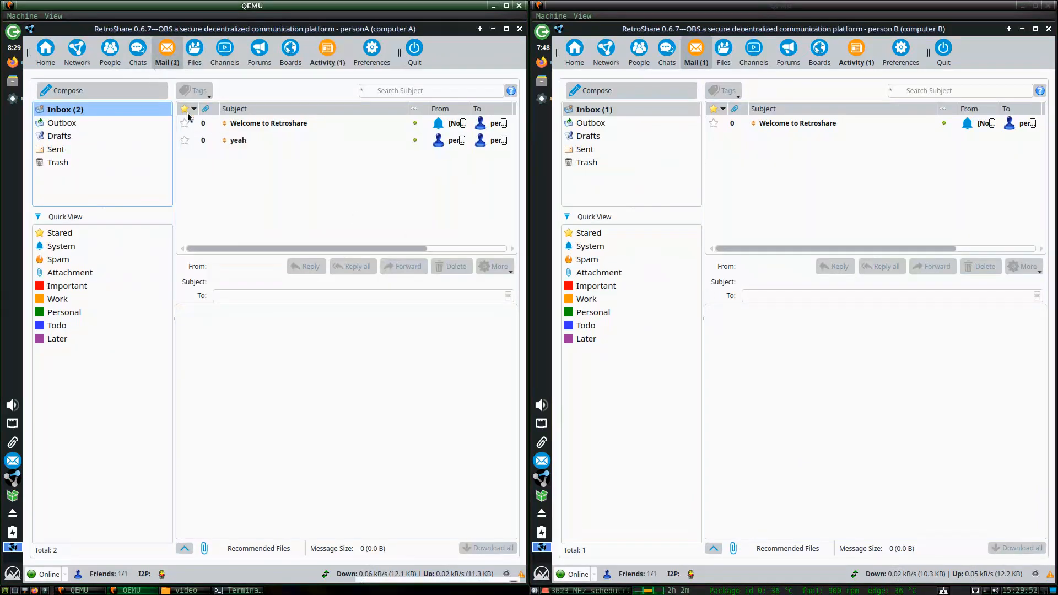
left_click(263, 179)
left_click(240, 140)
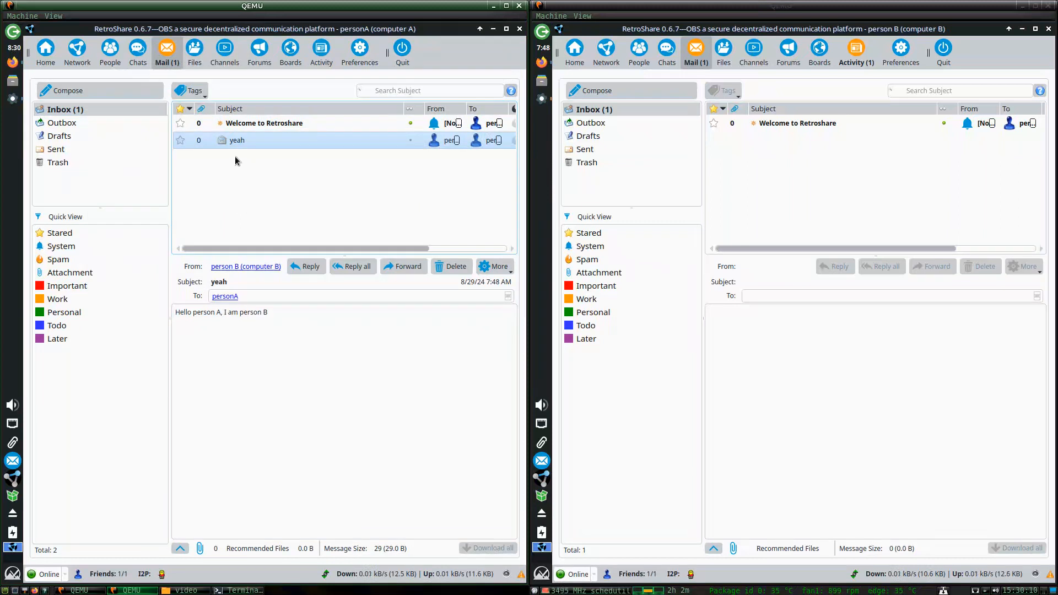
left_click(264, 122)
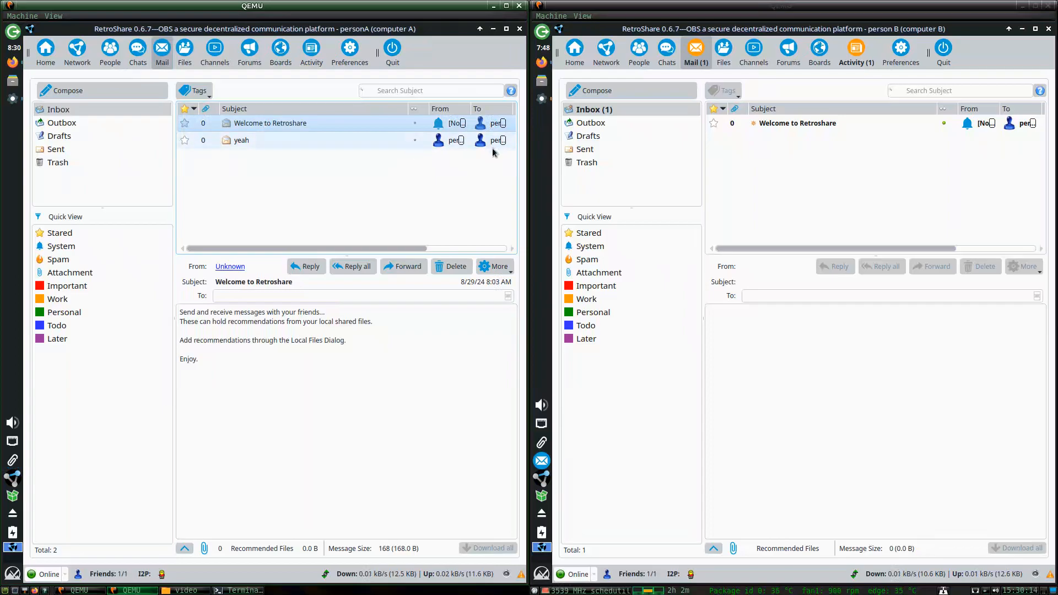
Read person B's Welcome message, highlight person B's greeting on person A, and start a new mail.
left_click(768, 124)
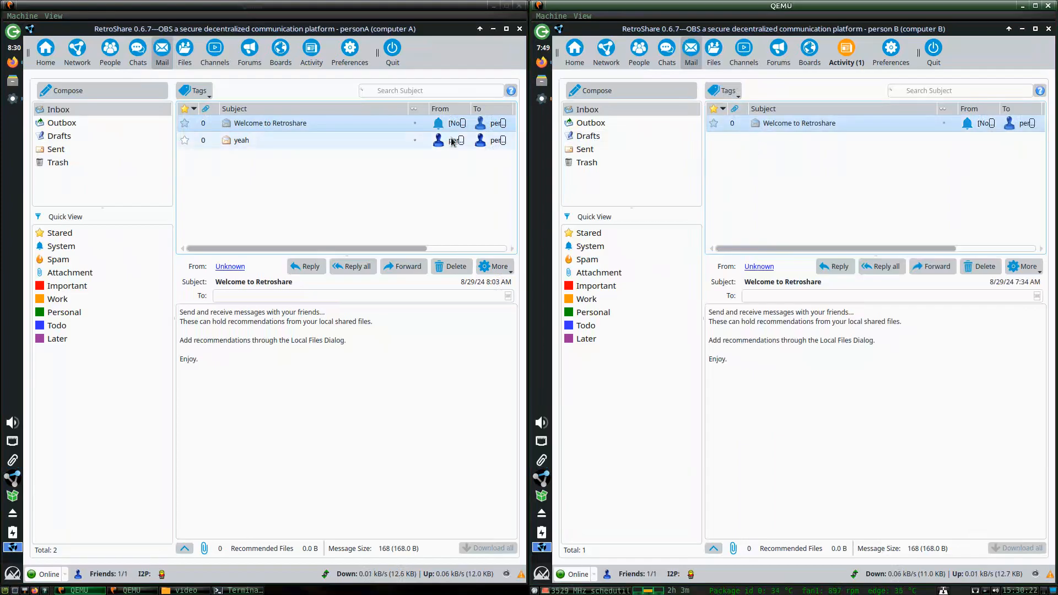
left_click(314, 135)
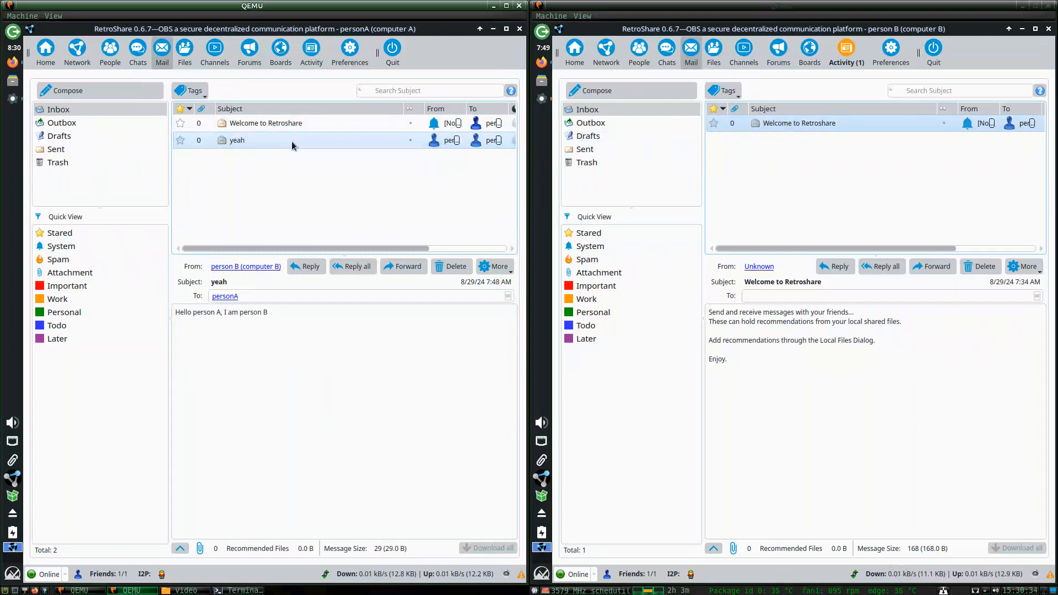
left_click_drag(297, 317, 142, 322)
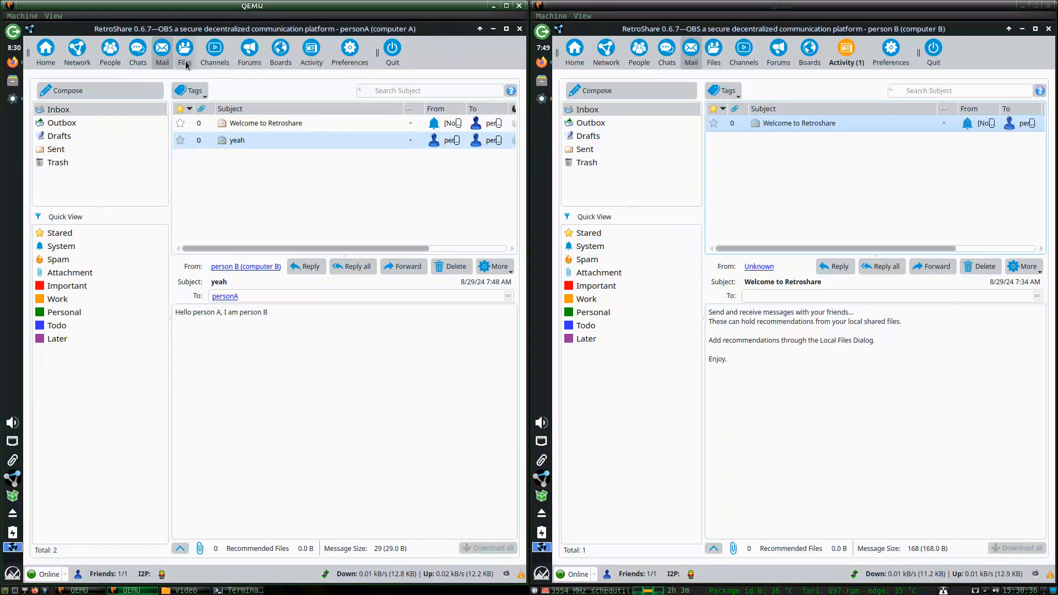
left_click(86, 91)
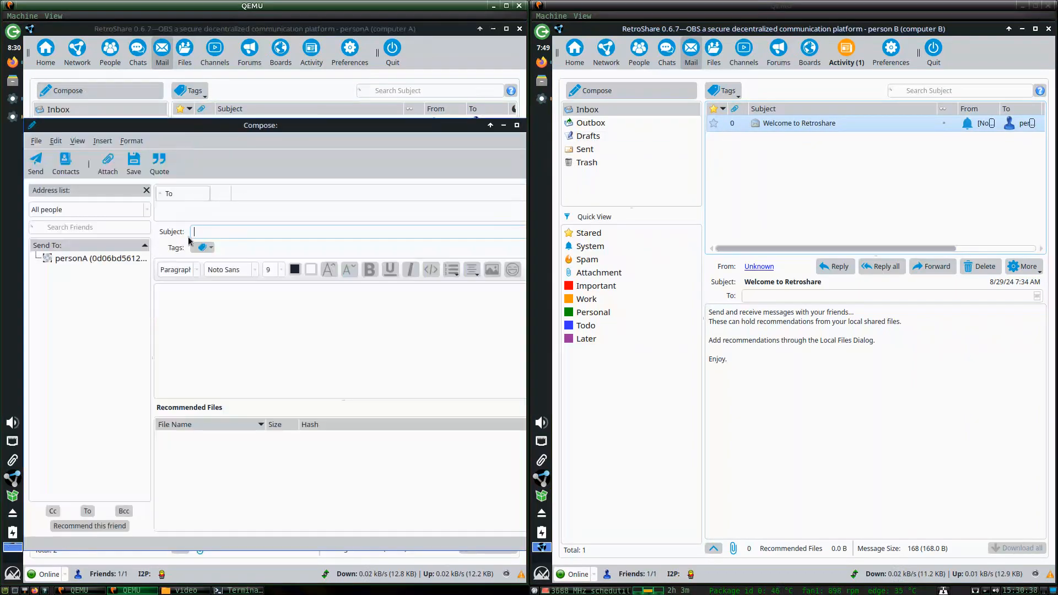
Mail person B from Friend Nodes with subject 'Yes' and body 'Right on', then go to person B's node.
left_click(56, 210)
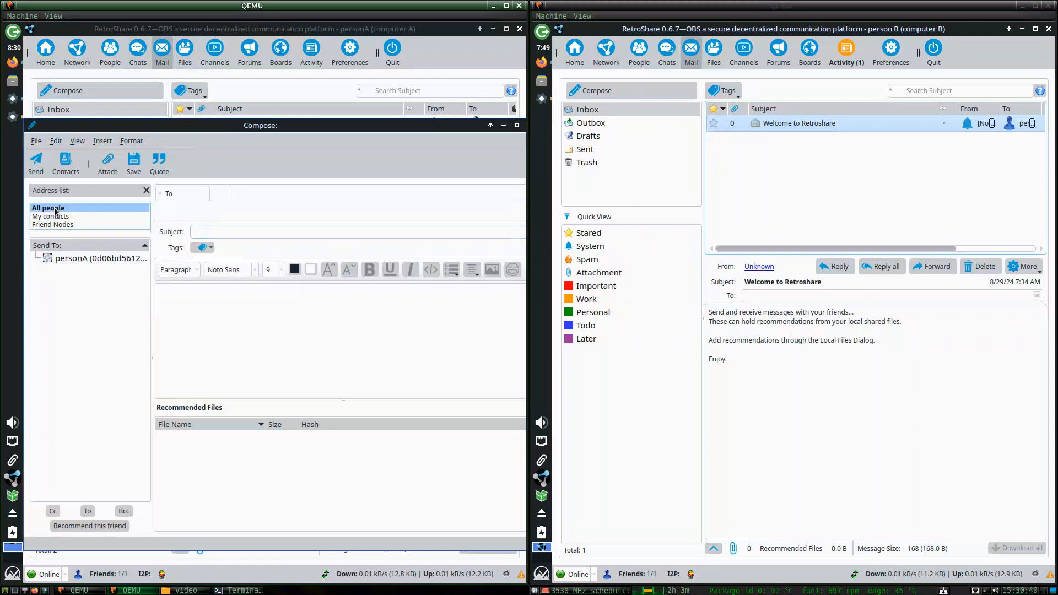
left_click(52, 224)
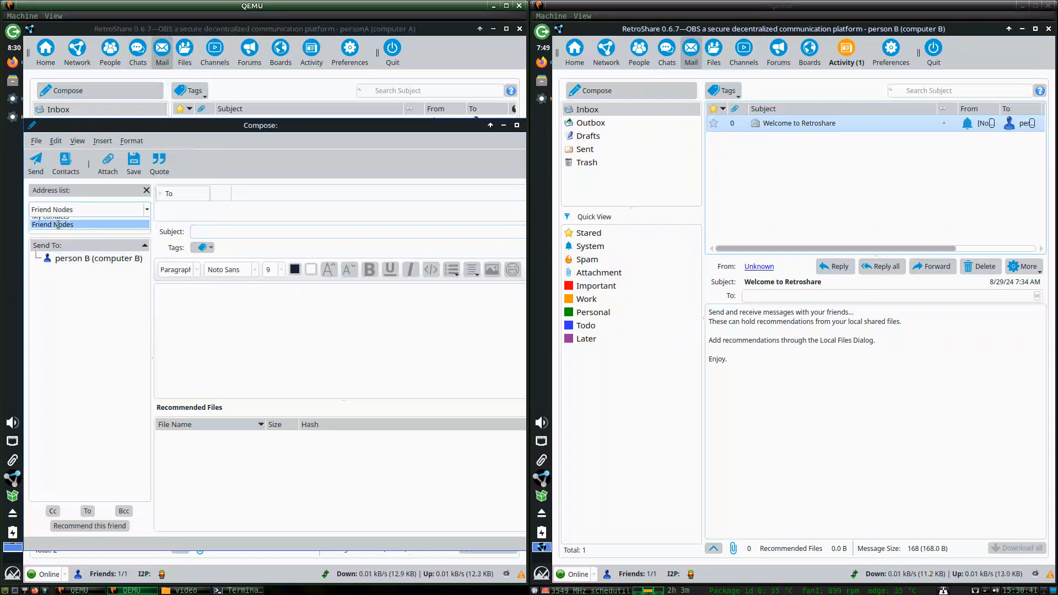
double_click(61, 259)
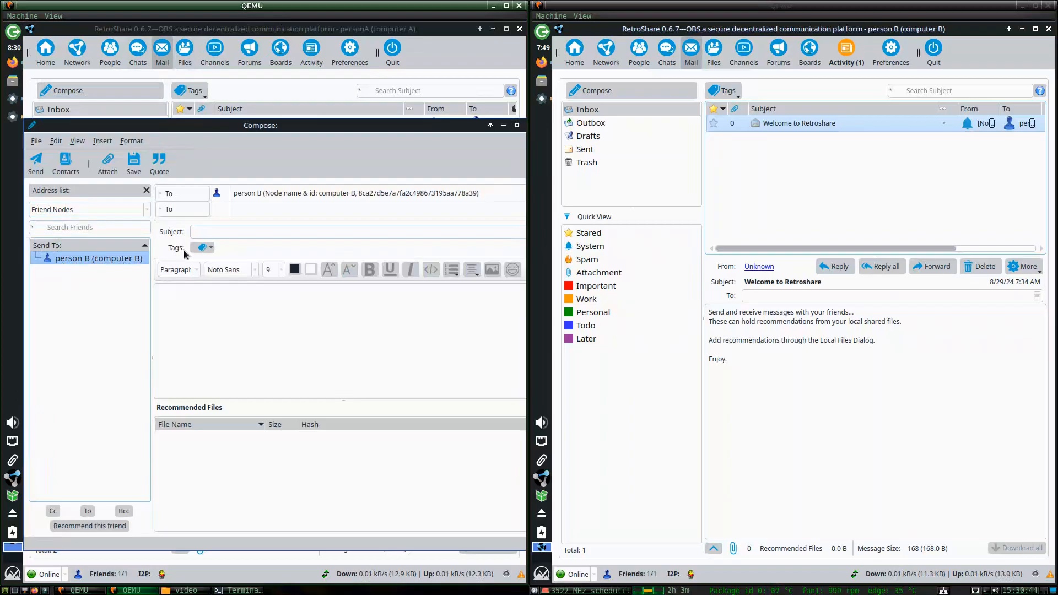
left_click(210, 231)
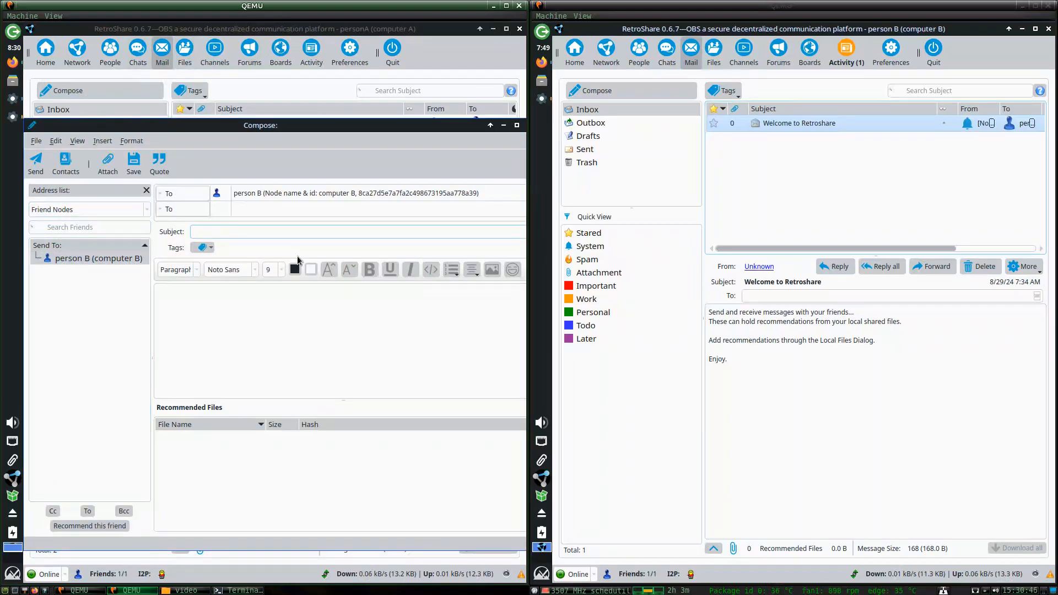
type("Yes")
left_click(319, 334)
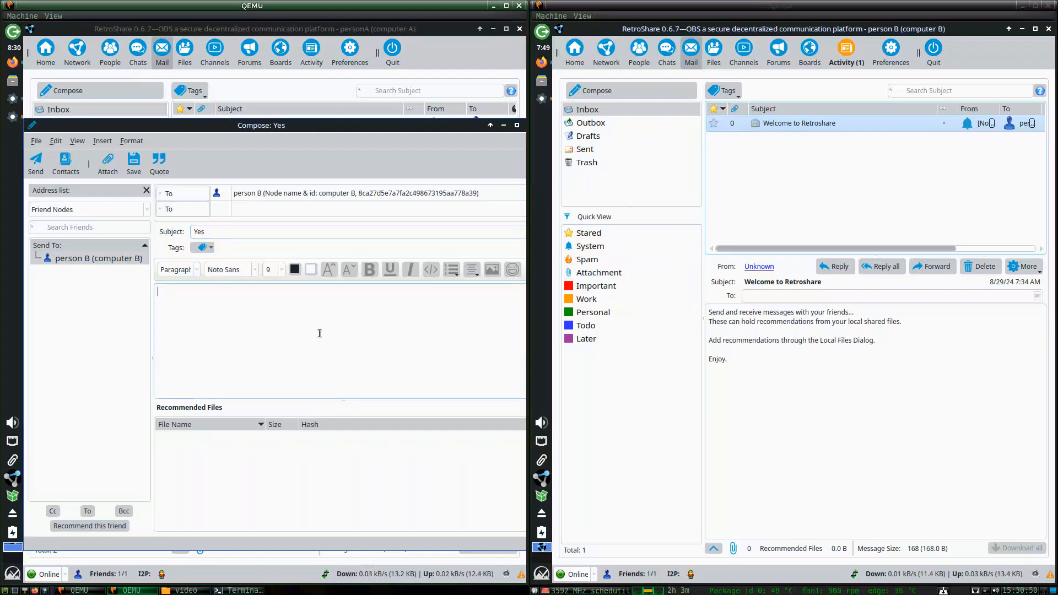
type("Right on")
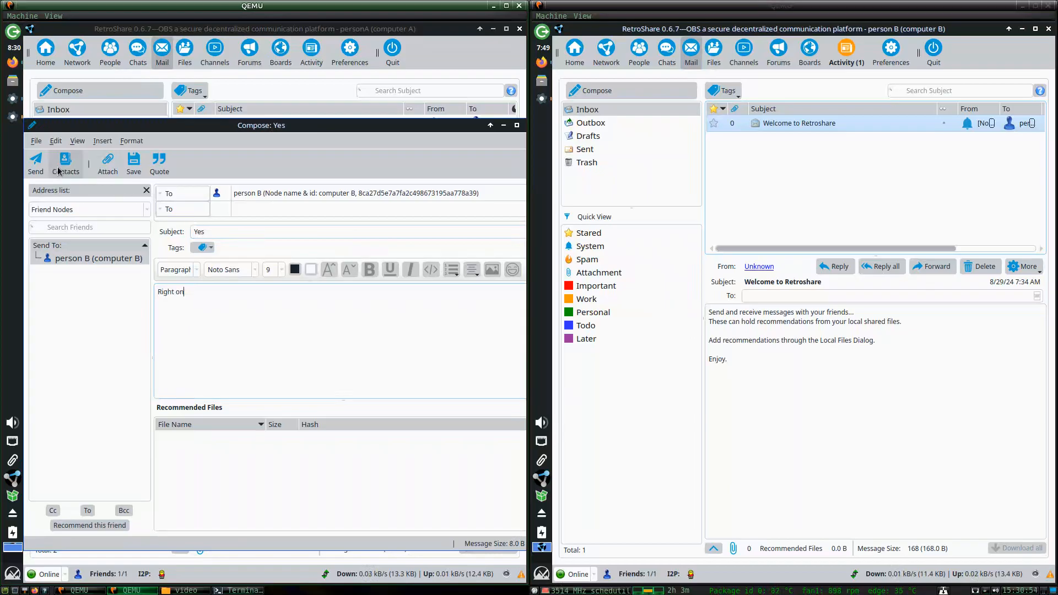
left_click(35, 162)
left_click(780, 200)
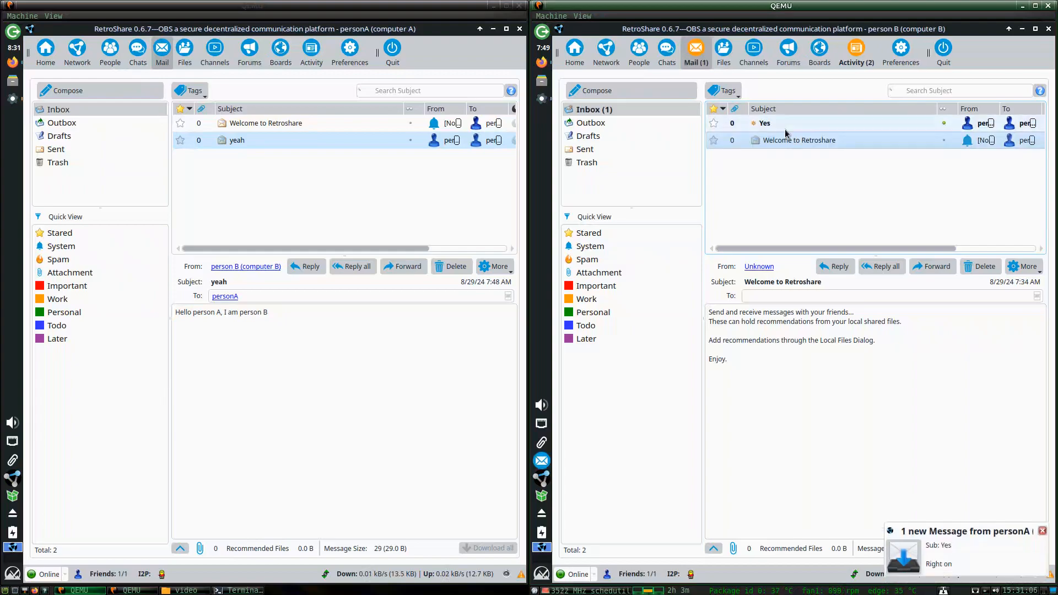
Read the 'Yes' mail on person B, then show the Chat rooms page on both nodes.
left_click(785, 127)
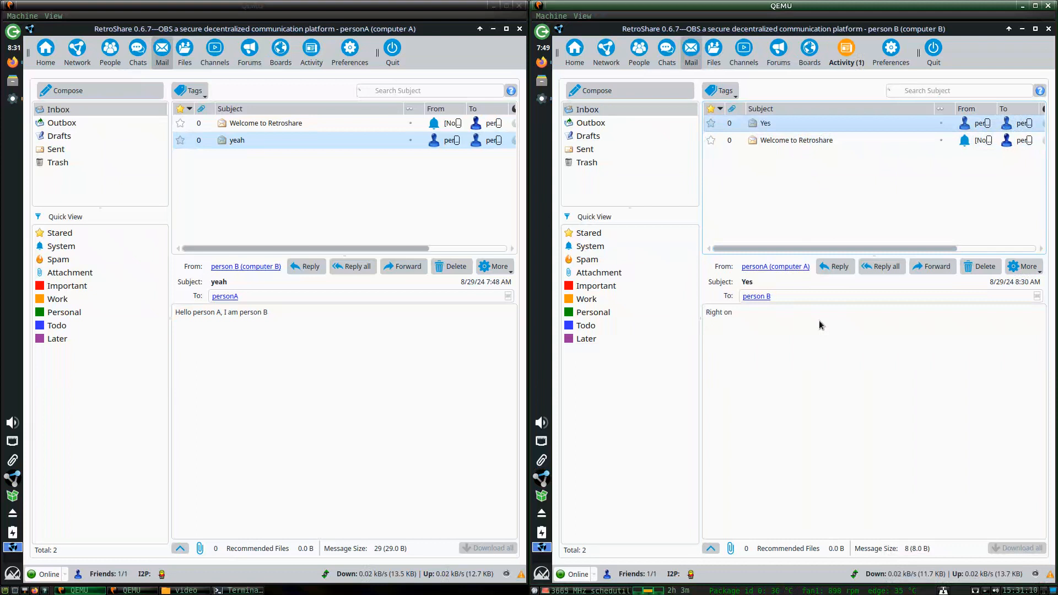
left_click(665, 59)
left_click(142, 52)
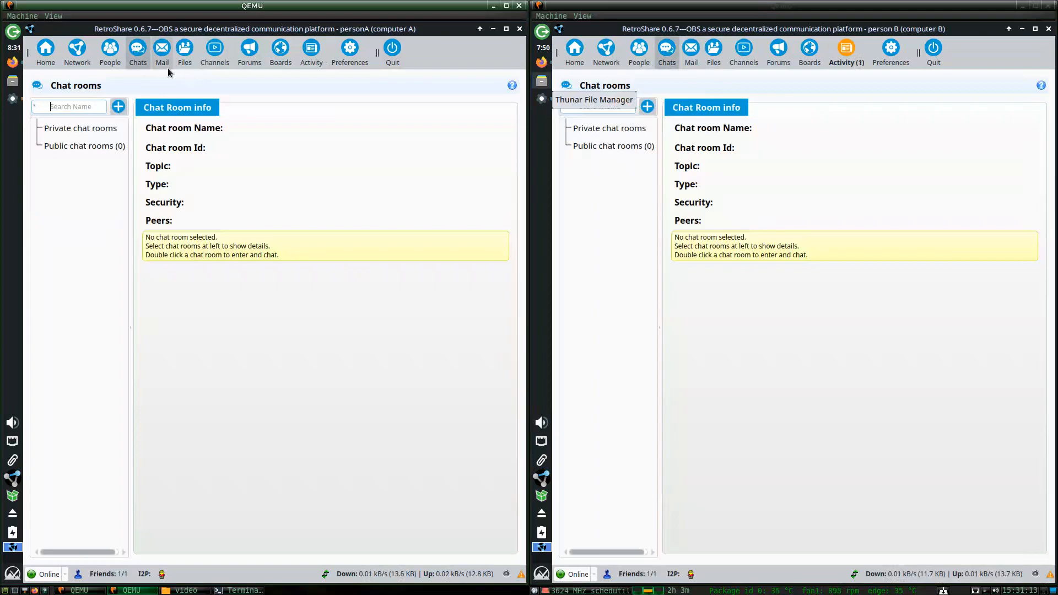
Step both nodes through the People, Files, Channels, Forums and Boards pages.
left_click(110, 52)
left_click(639, 52)
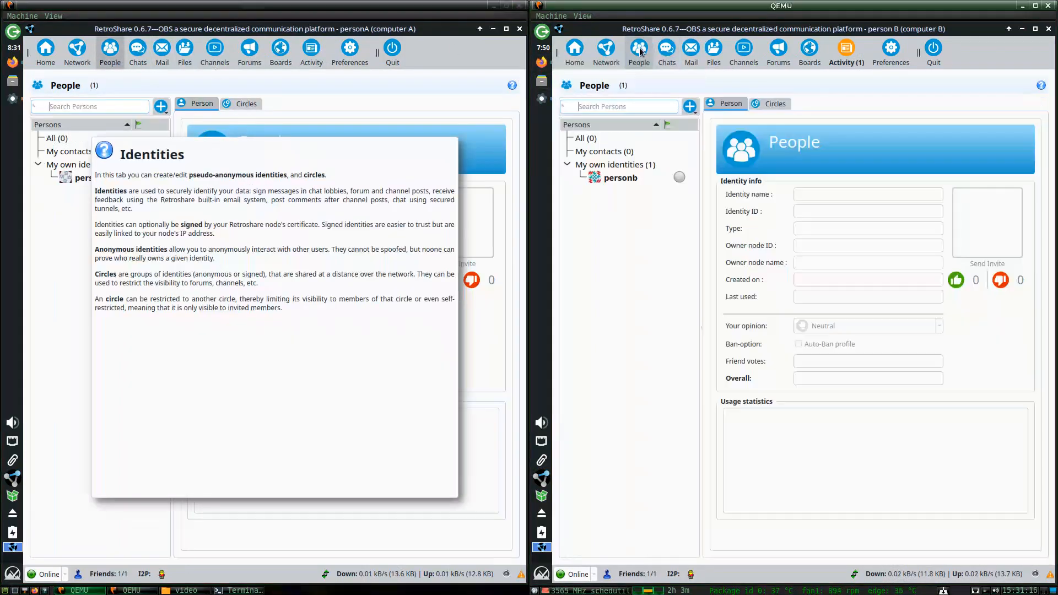
left_click(716, 55)
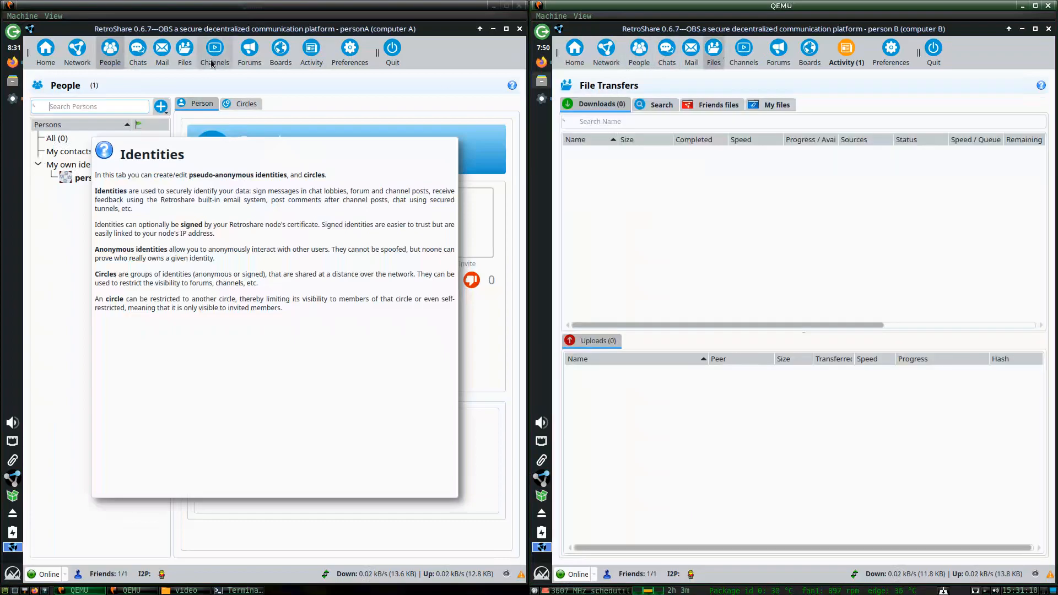
left_click(181, 52)
left_click(223, 58)
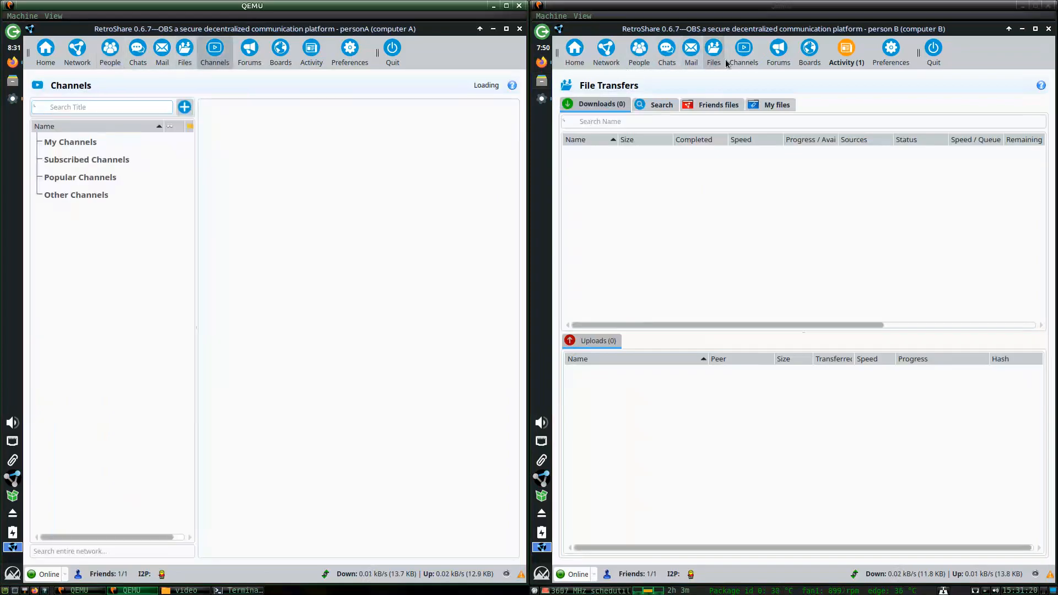
left_click(741, 55)
left_click(778, 52)
left_click(250, 52)
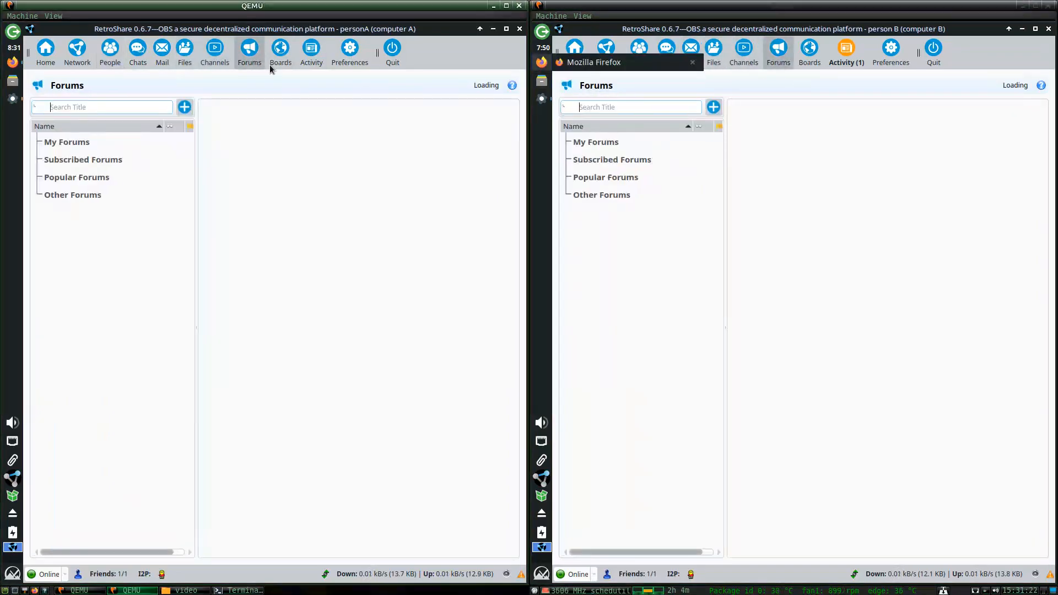
left_click(280, 52)
left_click(810, 52)
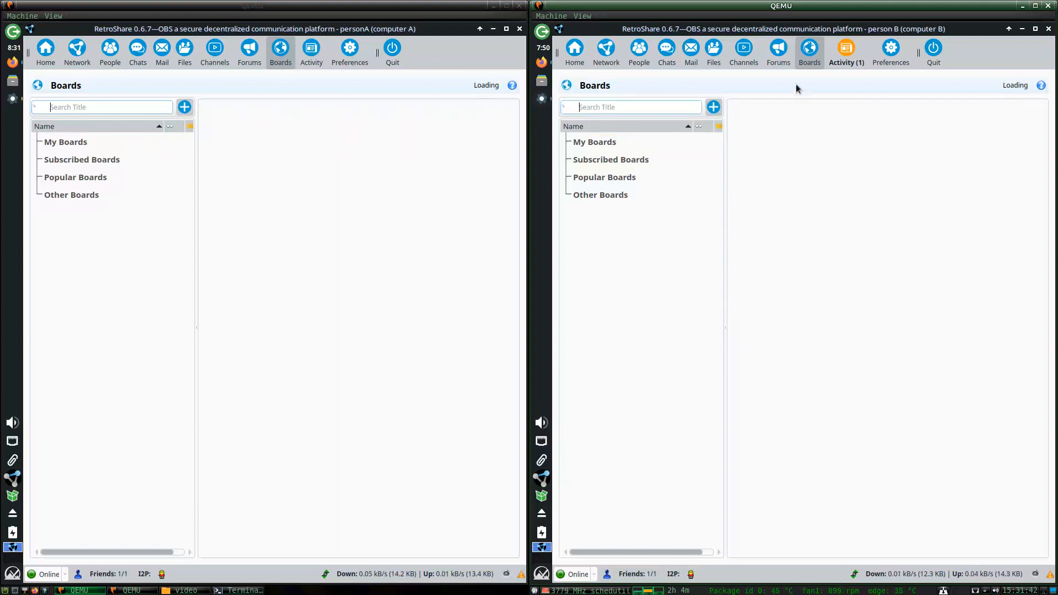
Revisit Forums and Channels on both nodes, ending on person B's File Transfers page.
left_click(779, 54)
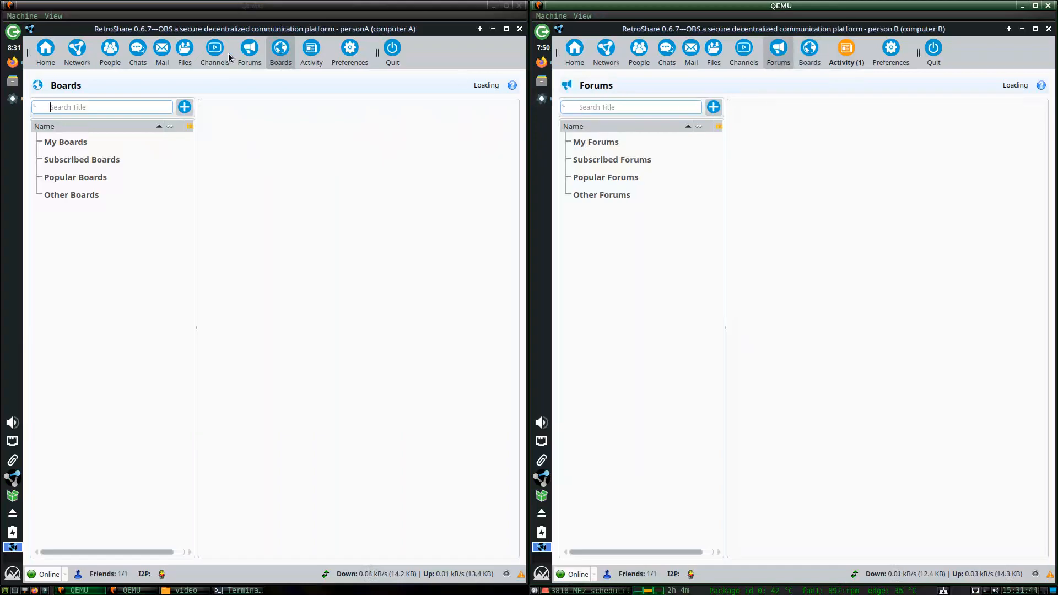
left_click(227, 52)
left_click(250, 51)
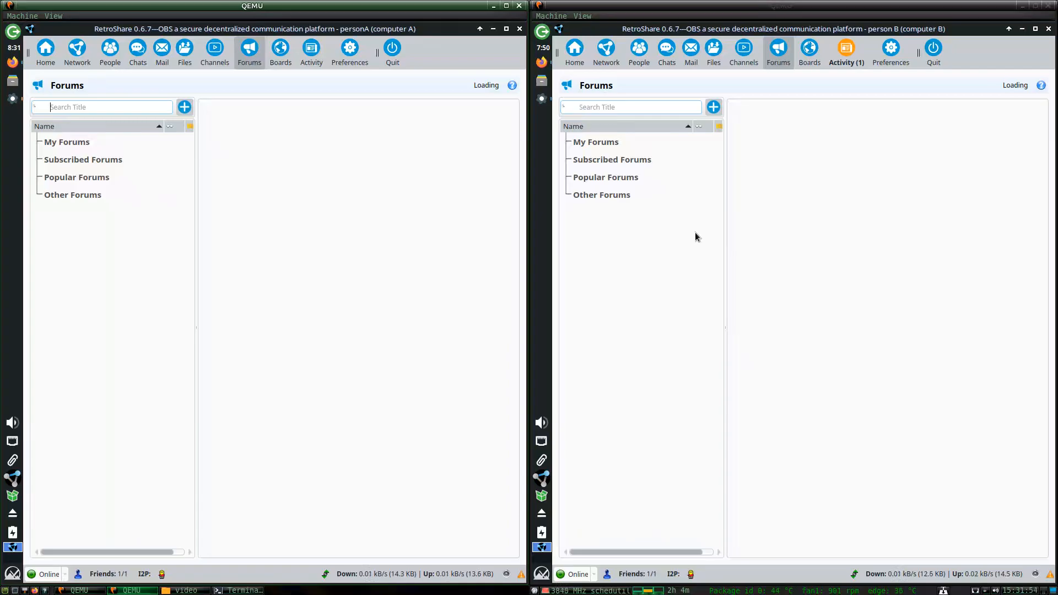
left_click(741, 61)
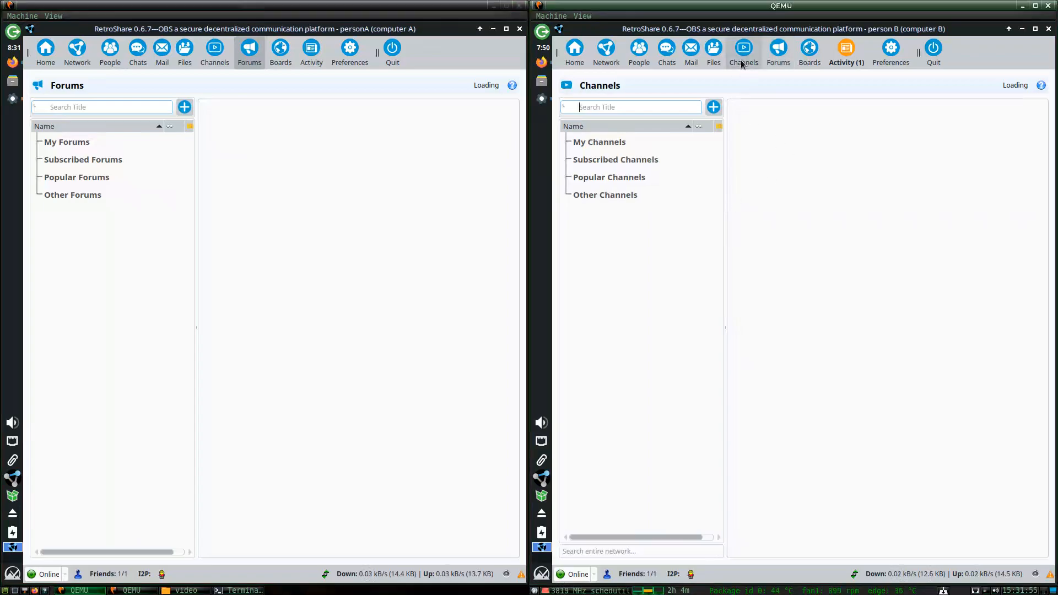
left_click(215, 52)
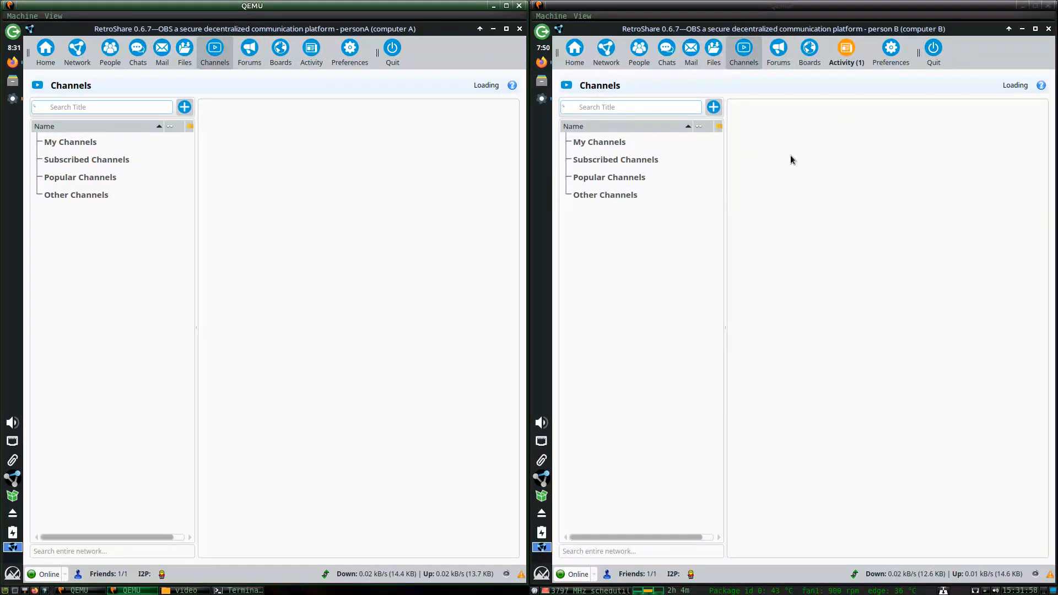
left_click(712, 54)
Show person A's file transfers, then its Files preferences on the Directories tab.
left_click(190, 54)
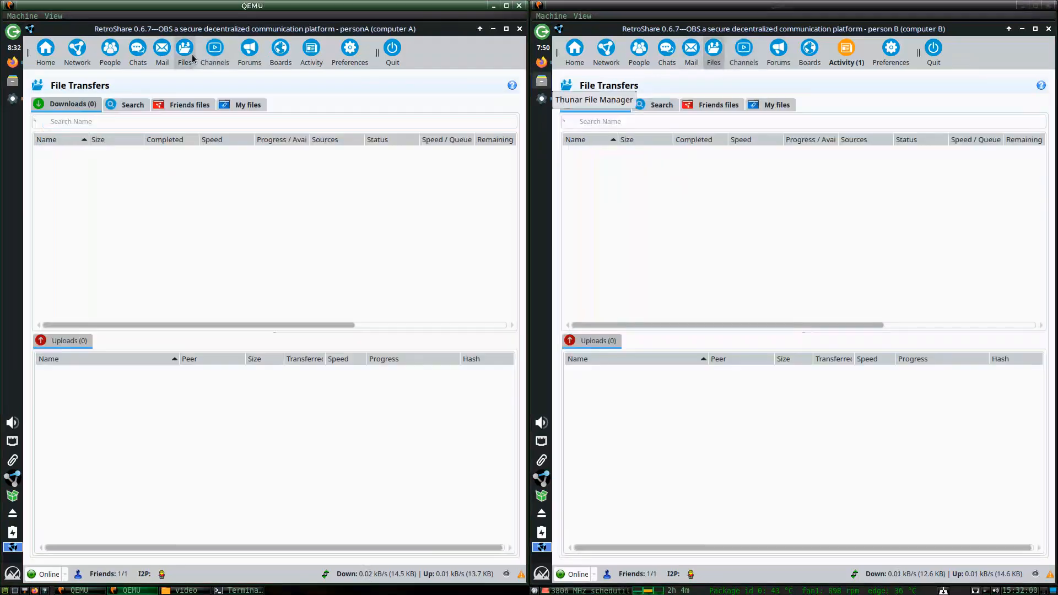
left_click(349, 53)
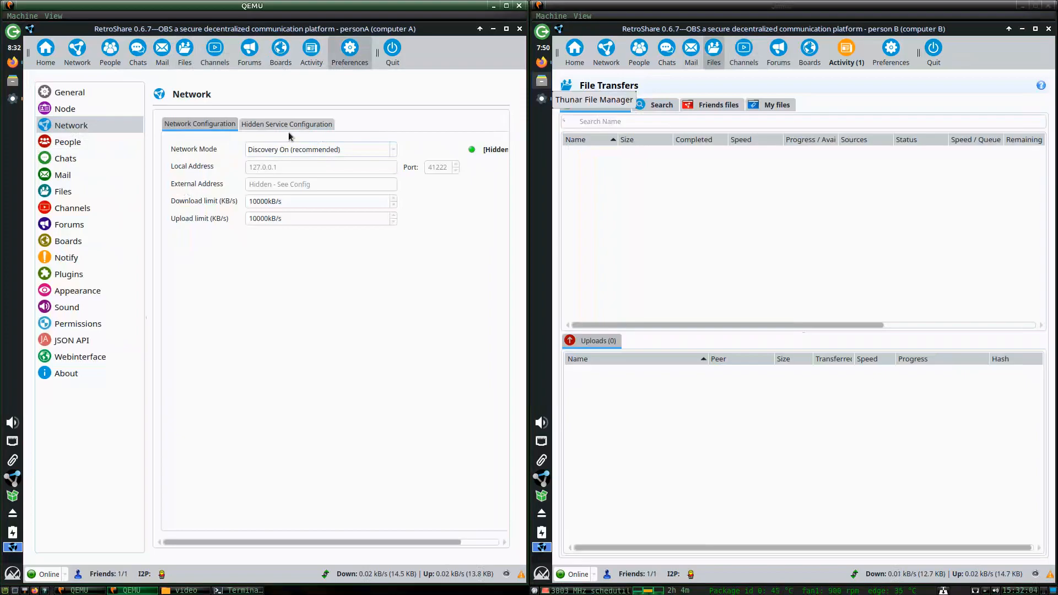
left_click(72, 191)
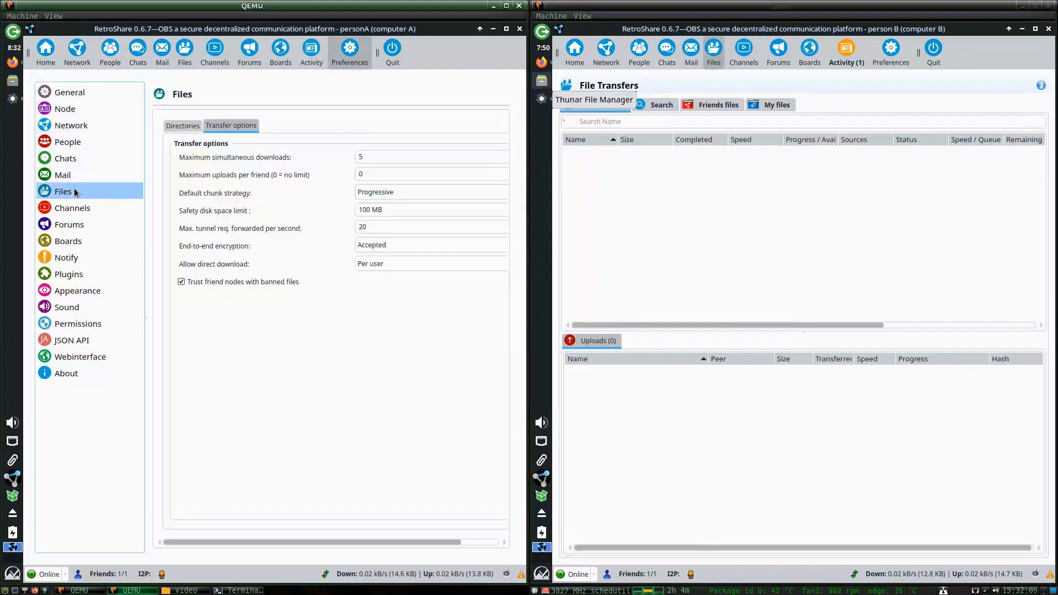
left_click(192, 127)
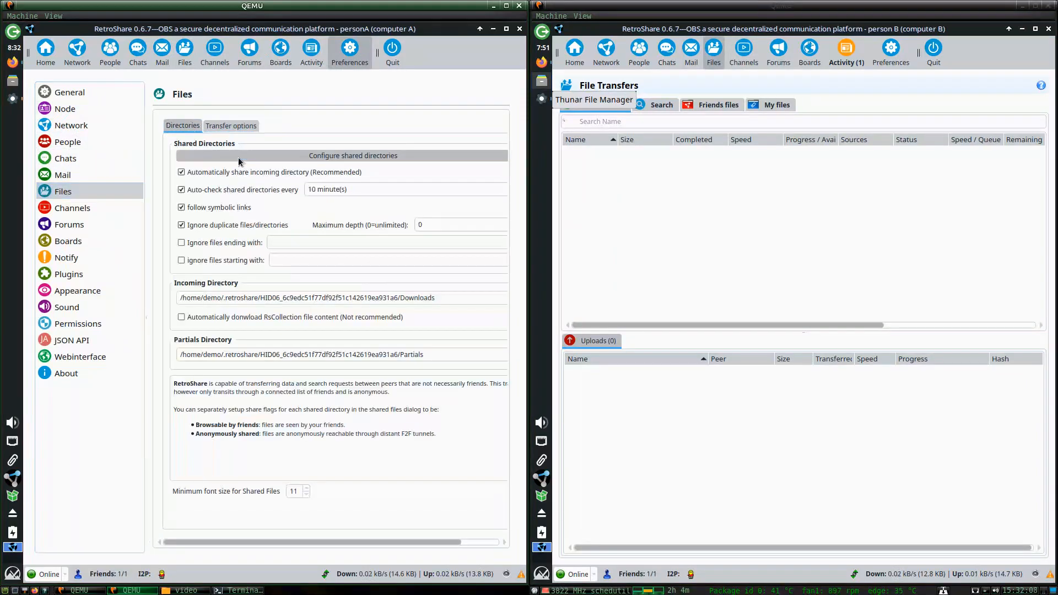
Edit the shared Downloads folder path, browsing to /home/demo and peeking into Public.
left_click(353, 156)
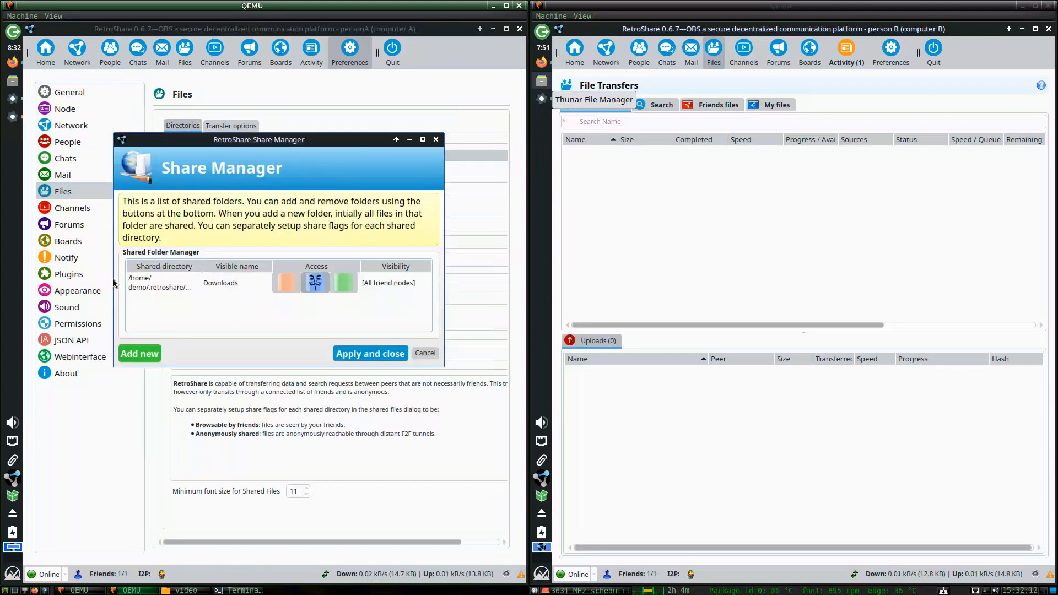
double_click(155, 287)
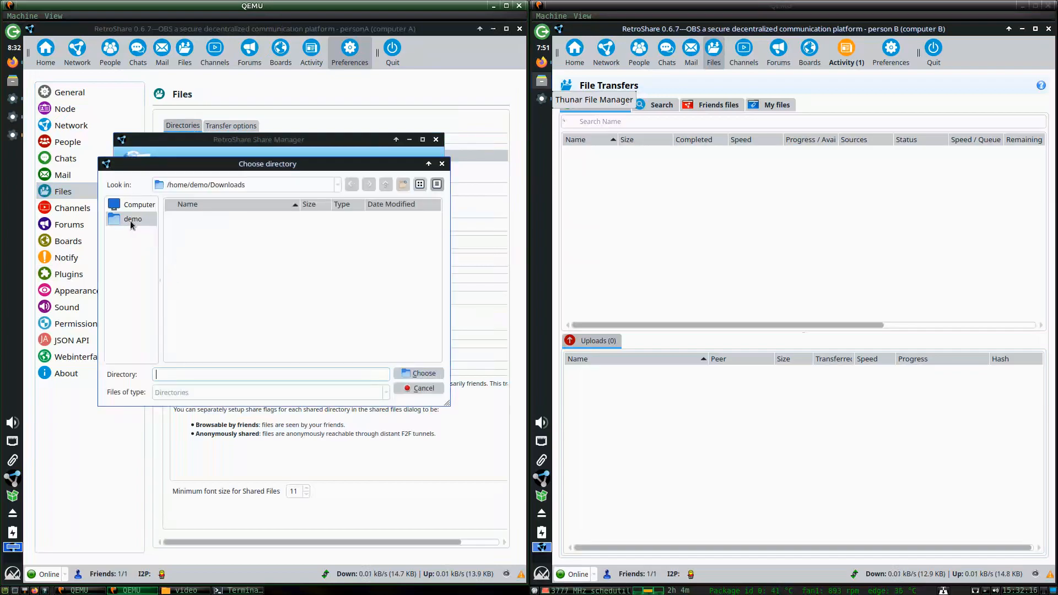
left_click(135, 205)
double_click(185, 216)
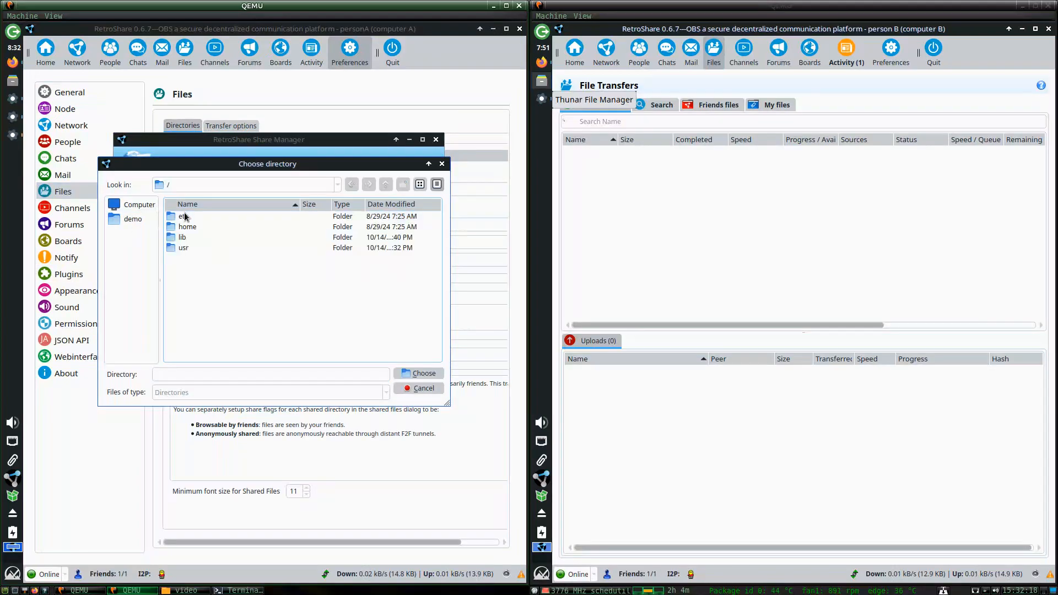
double_click(188, 227)
double_click(190, 217)
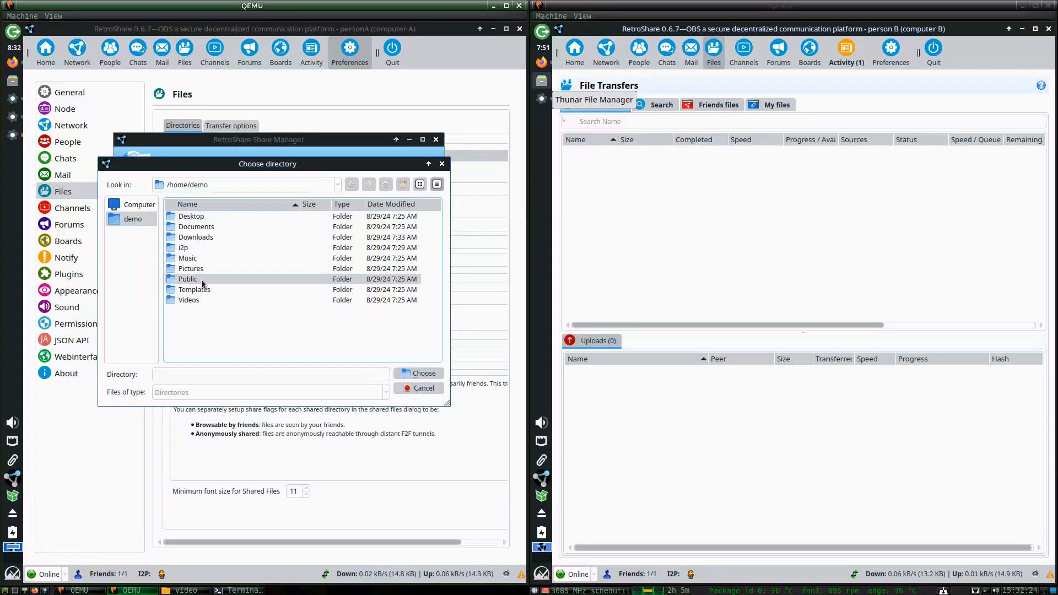
double_click(202, 280)
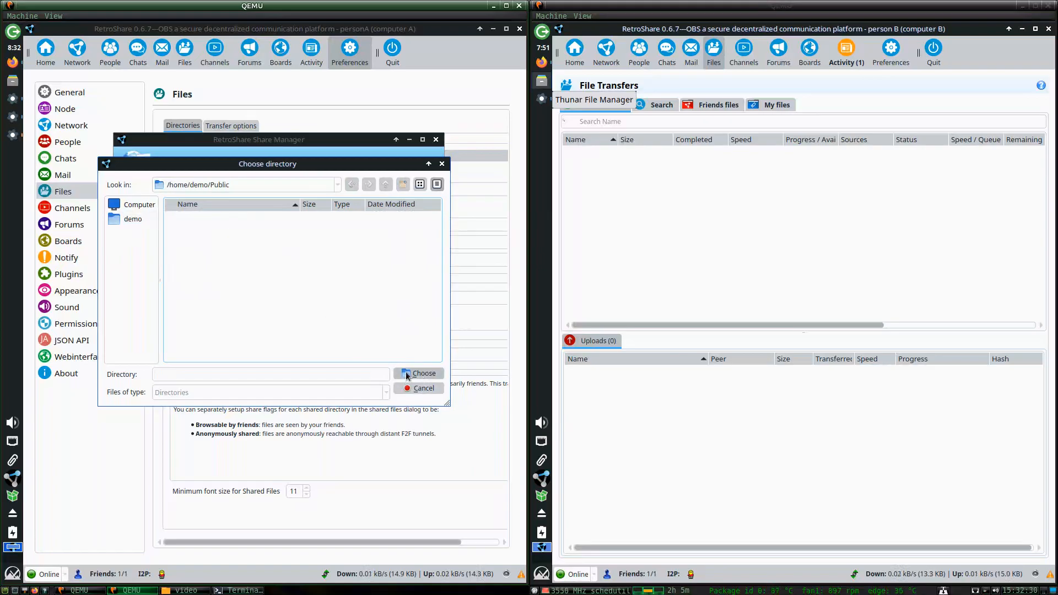
Create the folder 'my retroshare file sharing' in /home/demo and choose it for sharing.
left_click(282, 183)
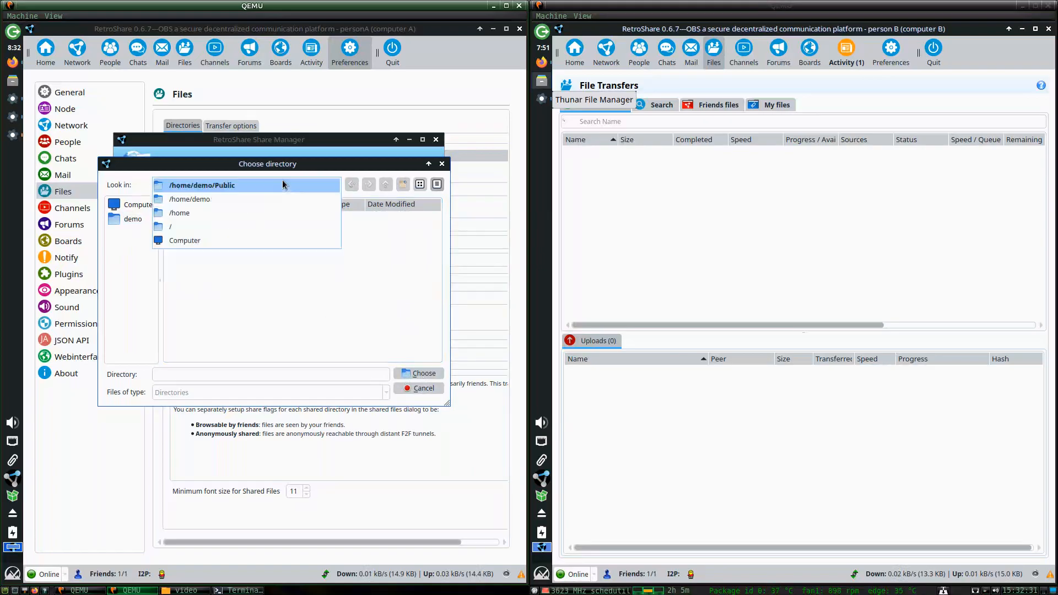
left_click(209, 227)
double_click(200, 224)
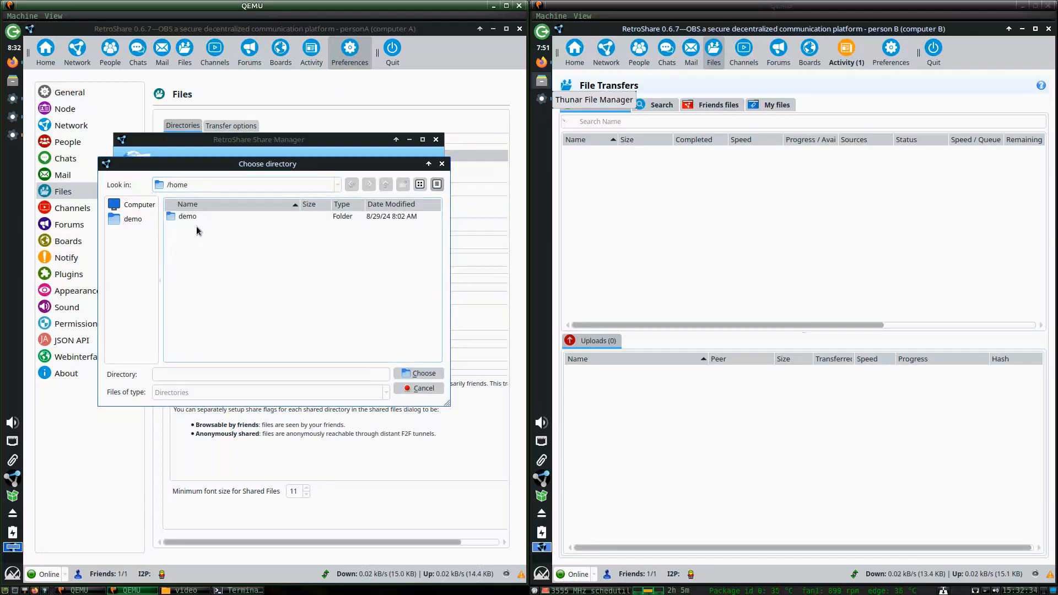
double_click(199, 217)
left_click(405, 186)
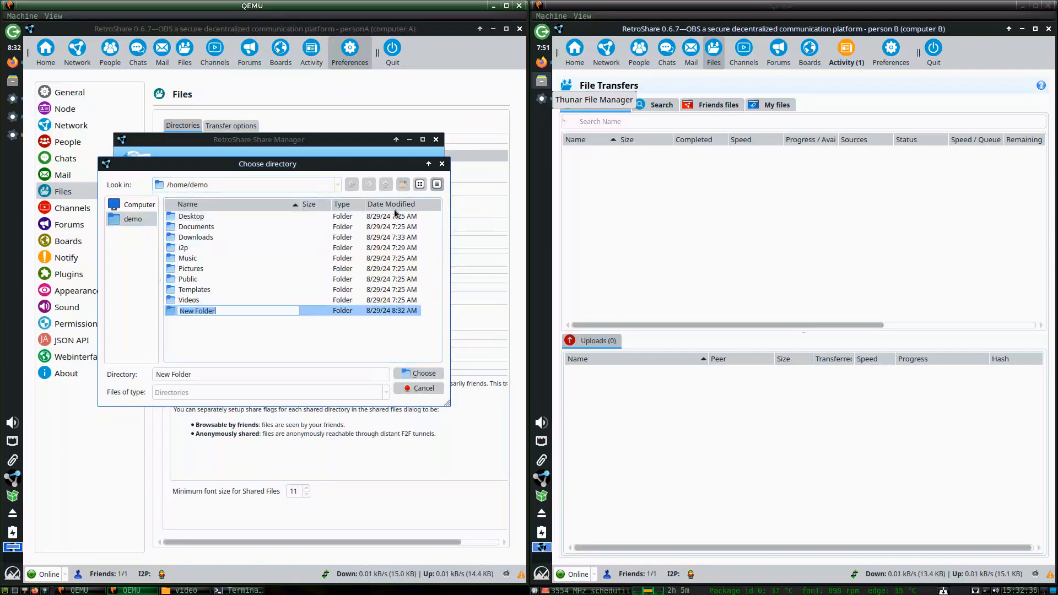
type("my re")
type("troshare sharing")
type("file sharing")
key("Return")
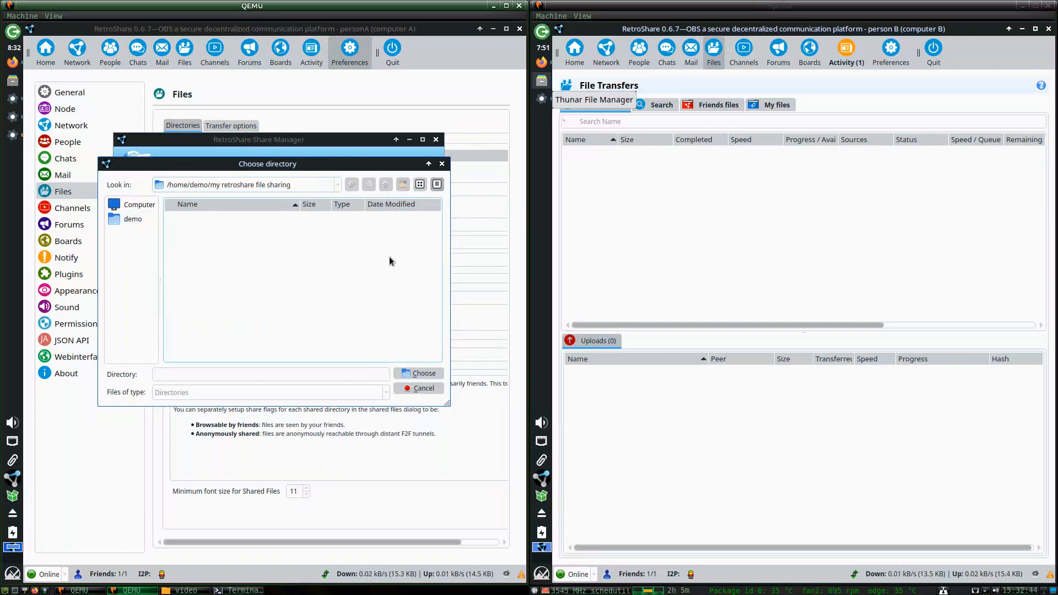
left_click(420, 373)
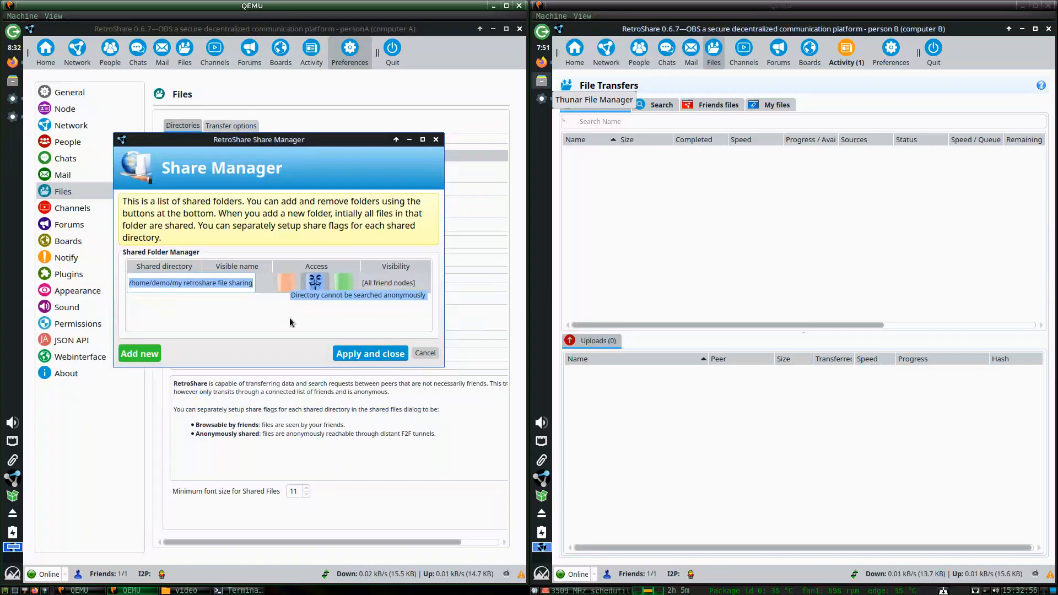
Turn off anonymous search, keep anonymous-tunnel access, and enable friend browsing for the shared folder.
left_click(285, 288)
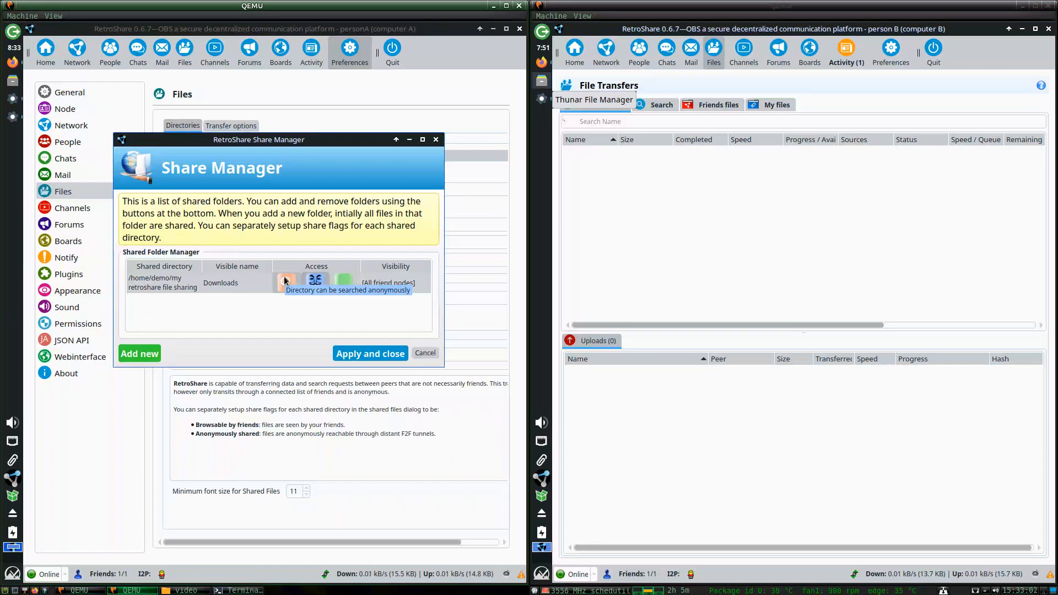
left_click(285, 281)
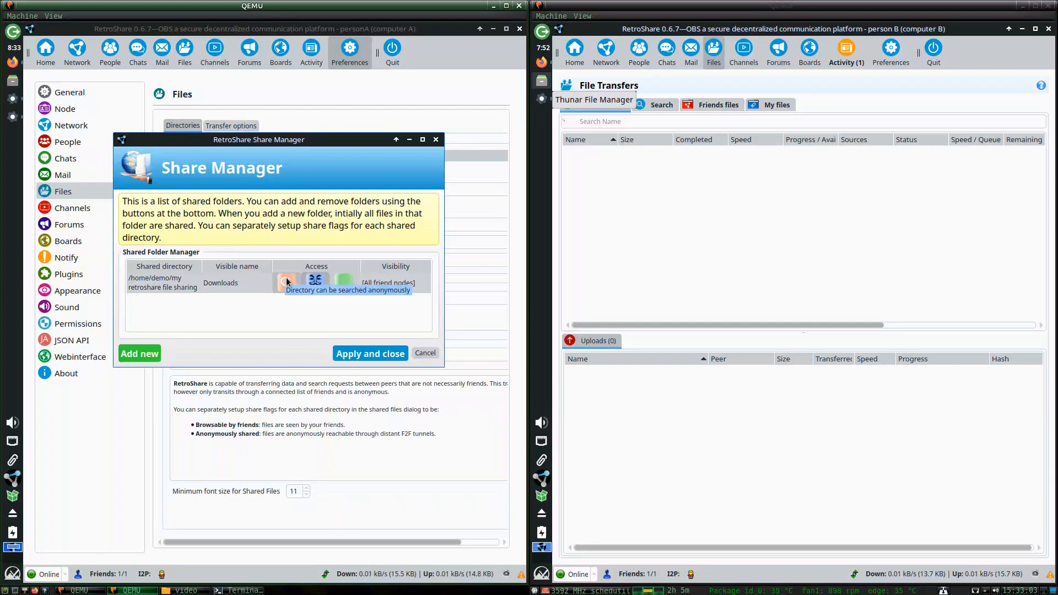
left_click(315, 284)
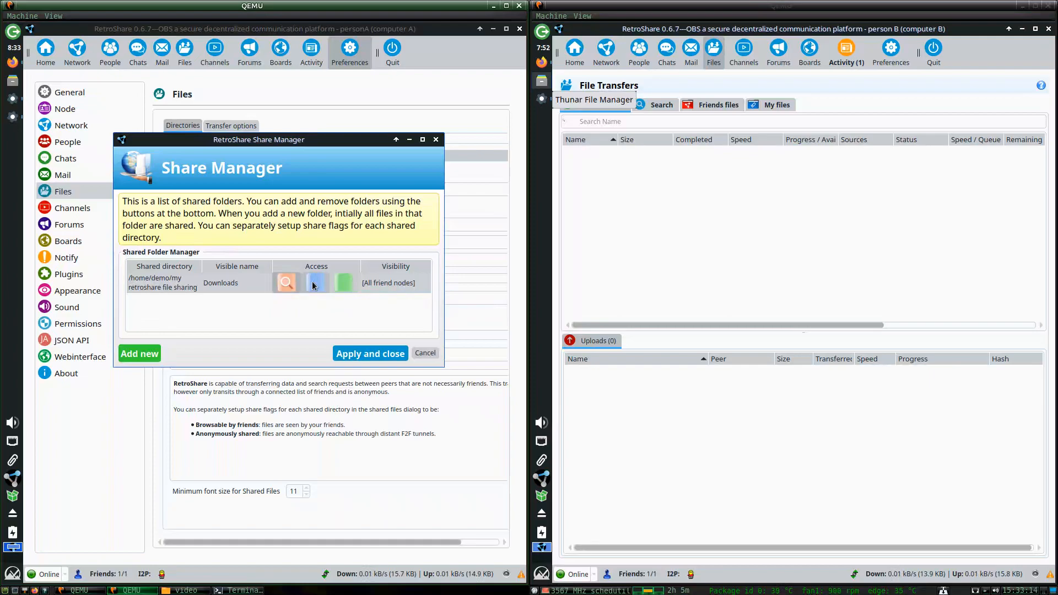
left_click(313, 285)
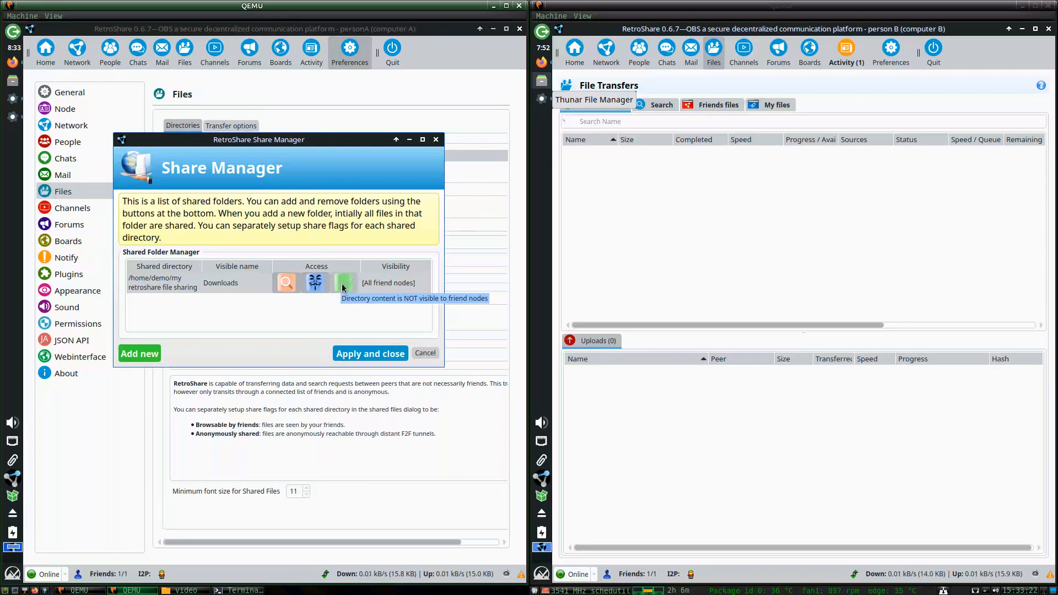
left_click(343, 285)
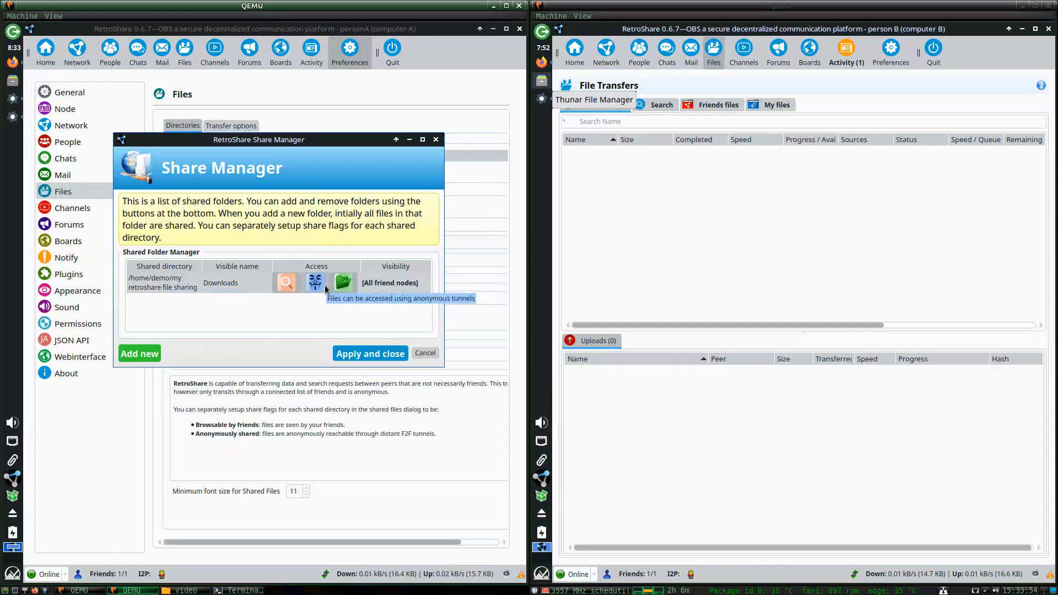
Rename the shared folder's visible name to 'My files', leaving its group visibility unchanged.
double_click(221, 283)
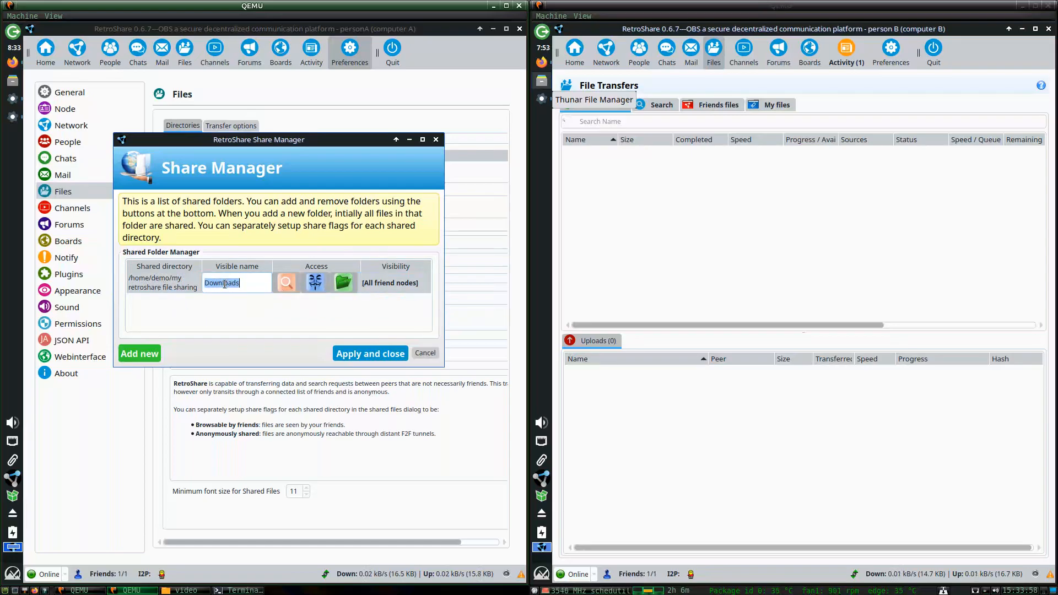
type("My files")
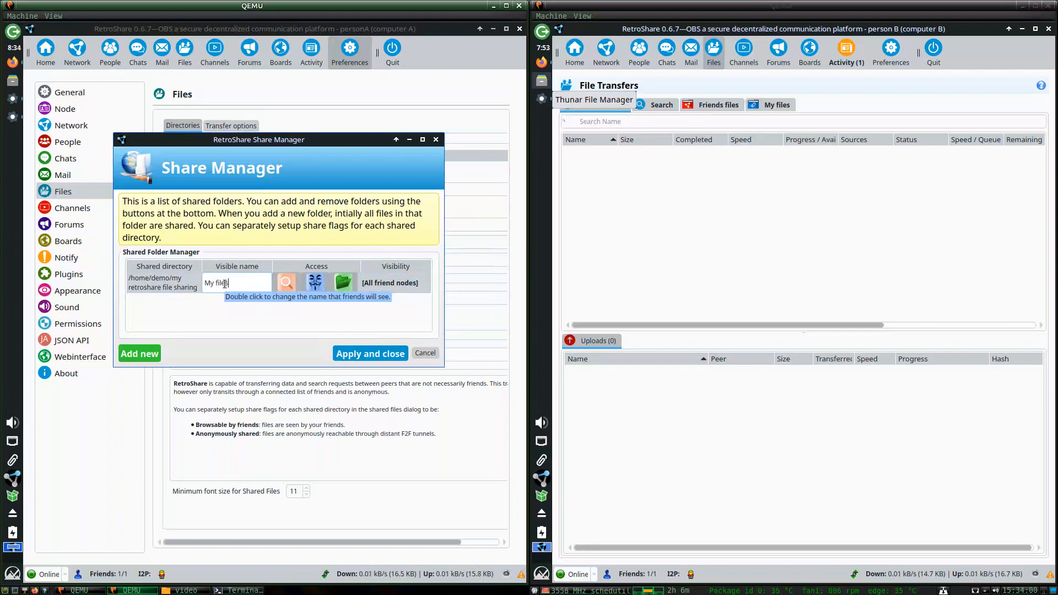
key("Return")
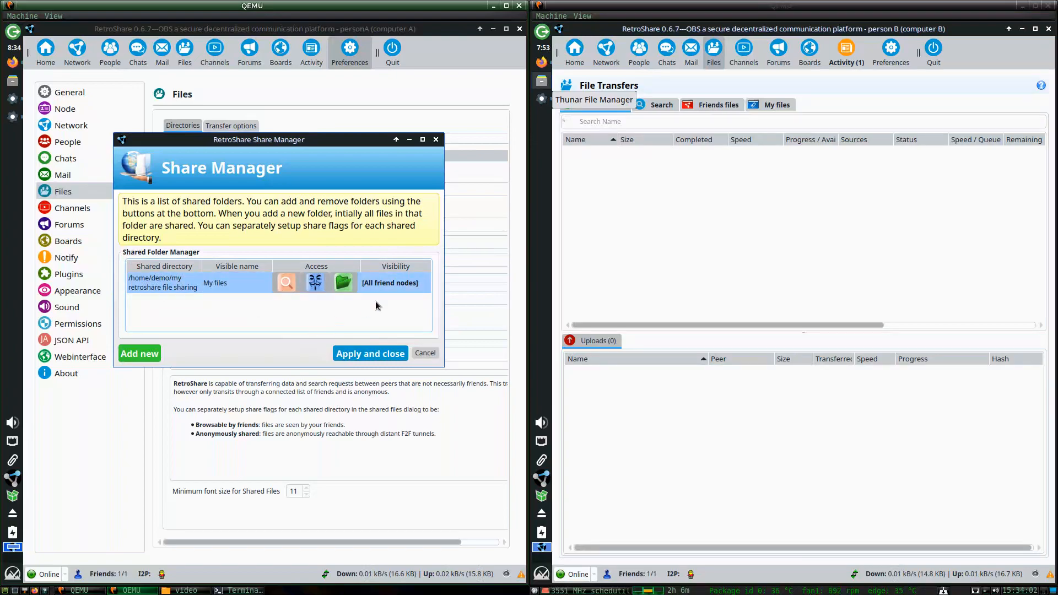
double_click(389, 283)
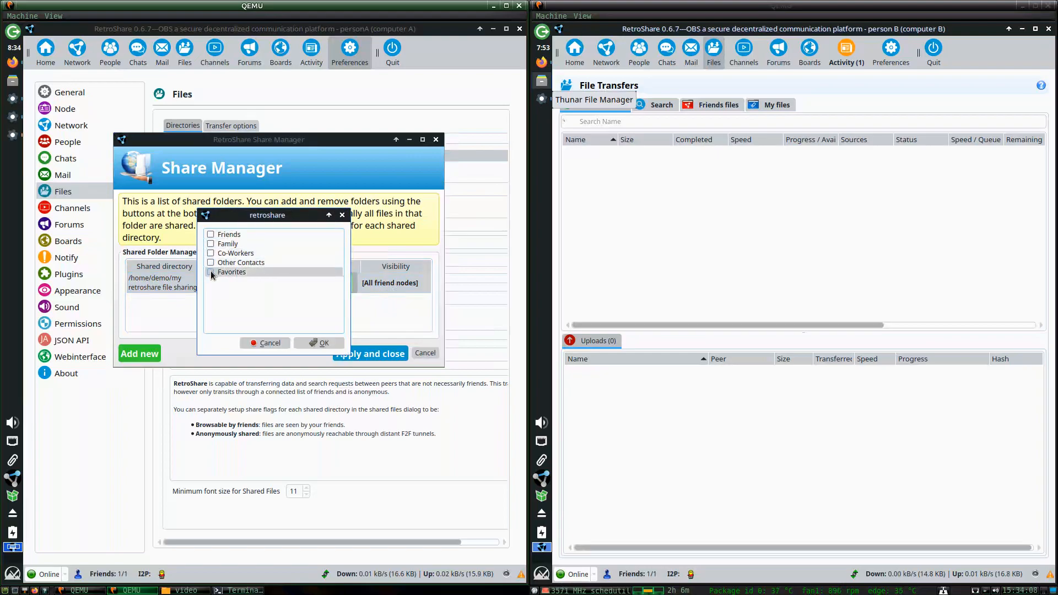
left_click(265, 343)
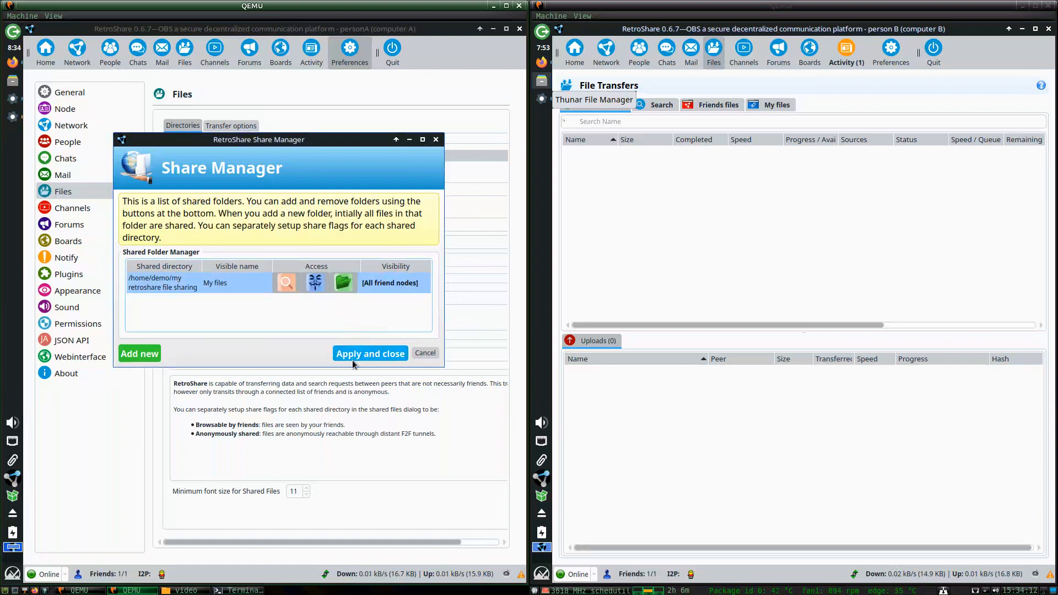
double_click(395, 284)
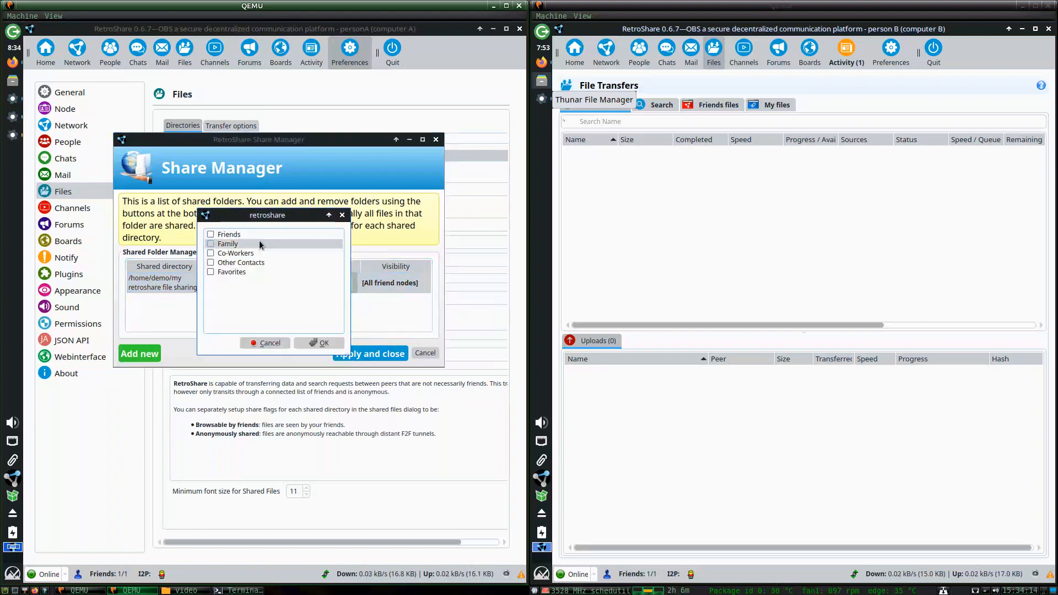
left_click(257, 344)
Apply the sharing settings and show Friends files on the second node.
left_click(382, 288)
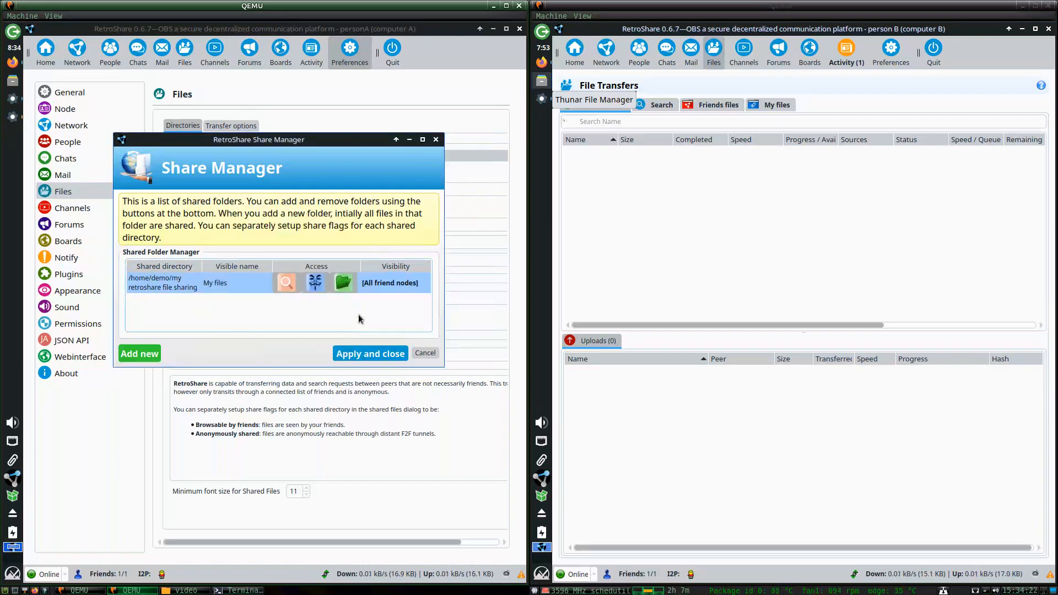
double_click(382, 289)
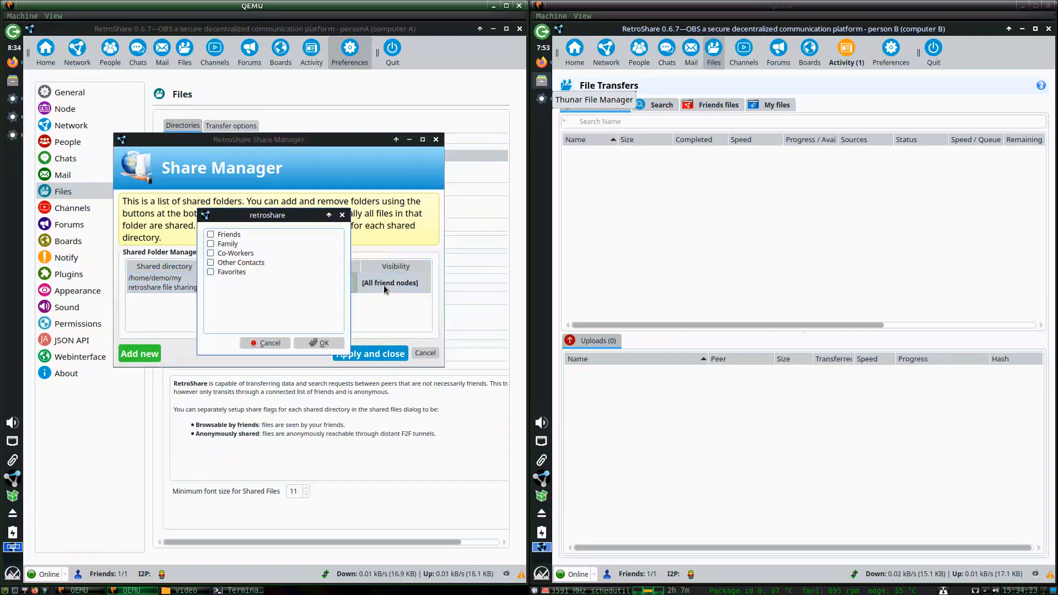
left_click(254, 344)
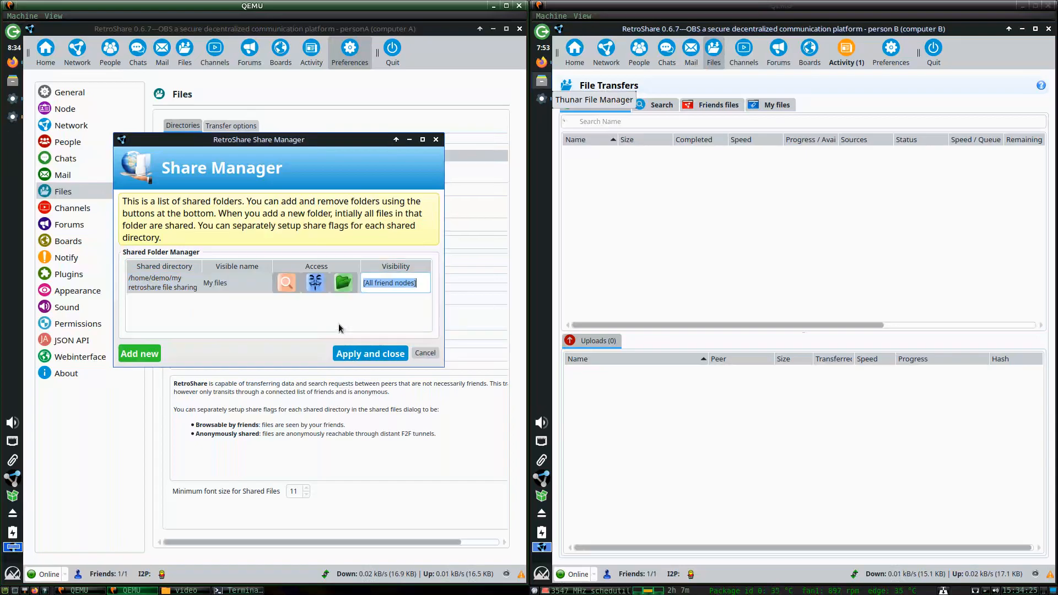
left_click(361, 353)
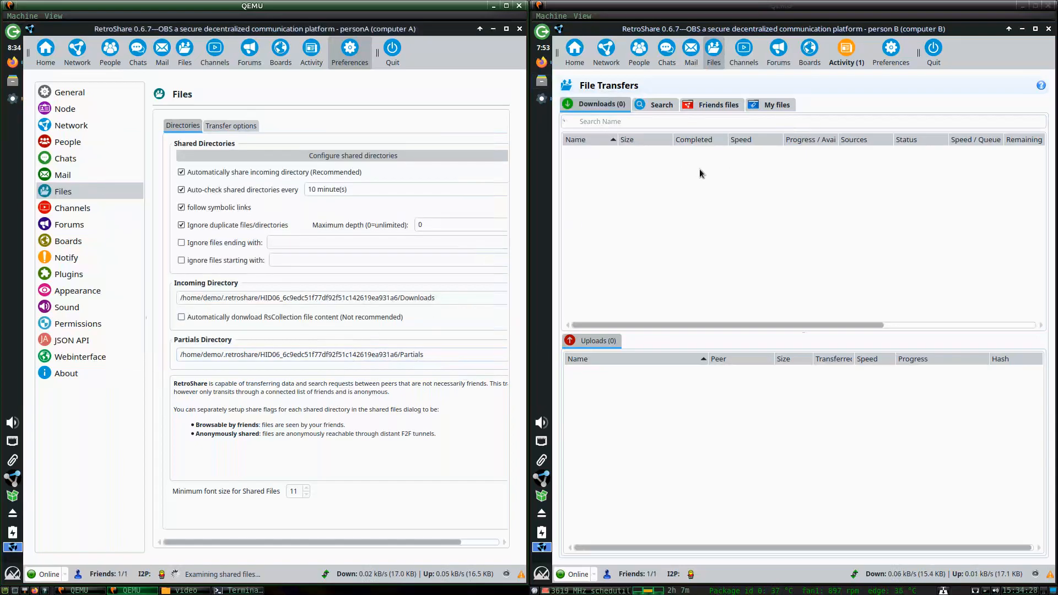
left_click(711, 110)
left_click(709, 107)
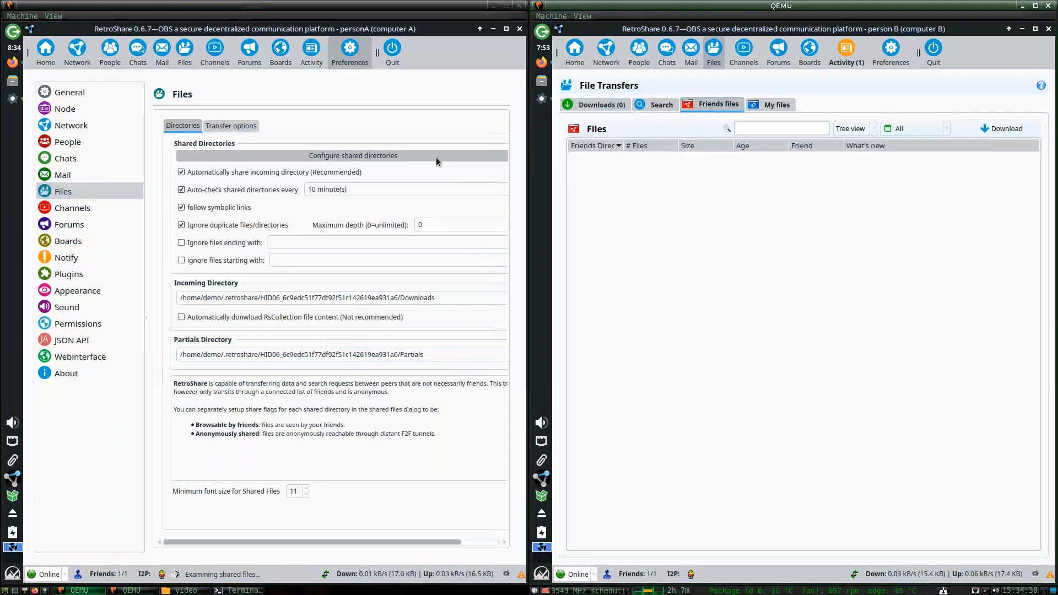
In Thunar, make an empty file 'hi' in my retroshare file sharing and write 'Hello' into it.
left_click(13, 81)
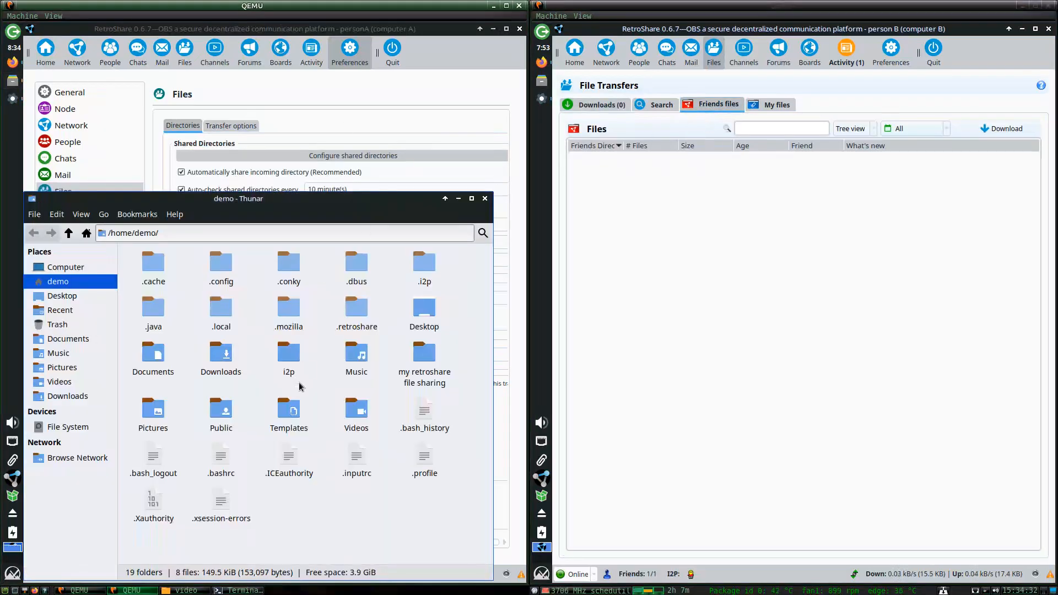
double_click(434, 367)
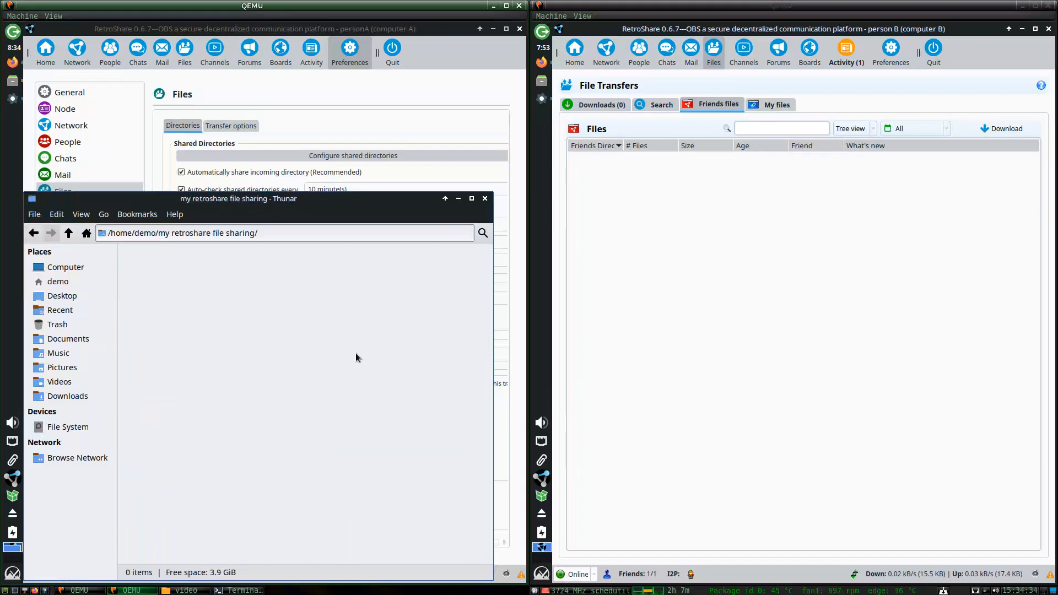
right_click(241, 331)
mouse_move(257, 359)
left_click(396, 385)
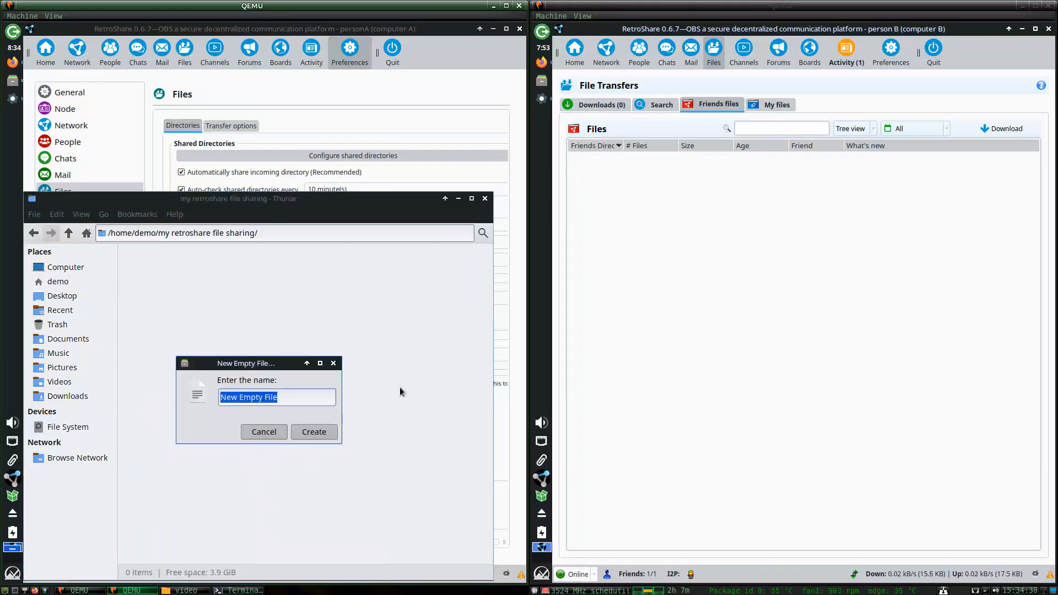
type("hi")
key("Return")
key("Return")
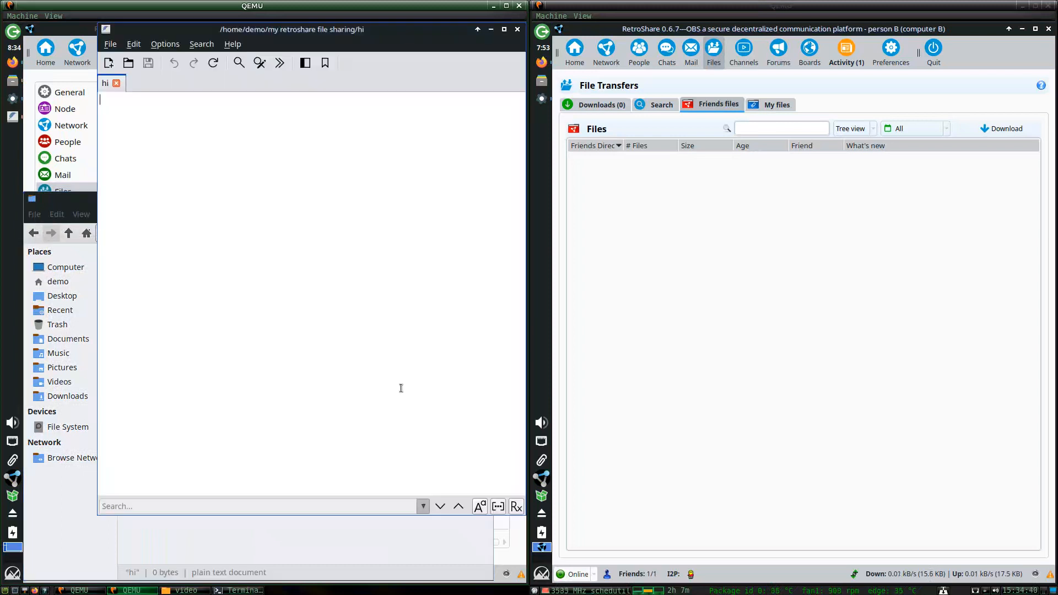
type("Hello")
left_click(516, 29)
On the second node, browse Search, Mail, and its own and friends' shared files views.
left_click(661, 104)
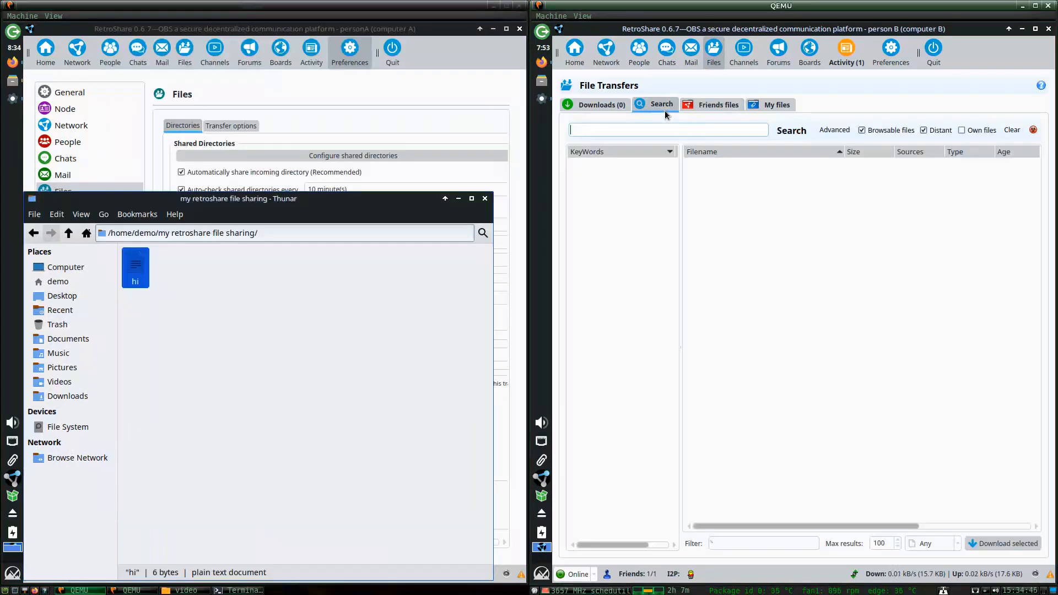
left_click(688, 105)
left_click(691, 51)
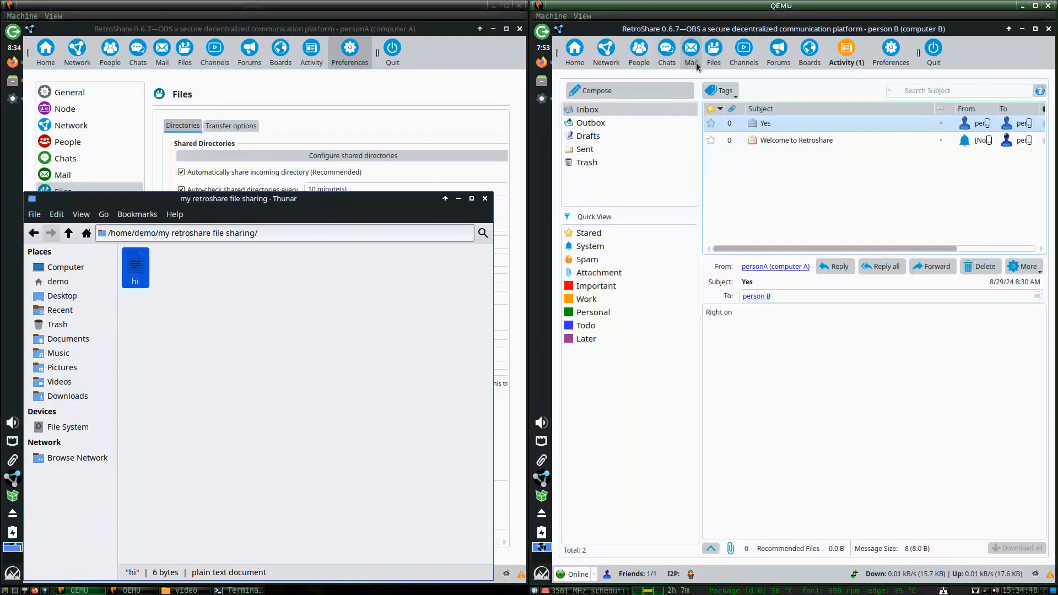
left_click(710, 55)
left_click(756, 107)
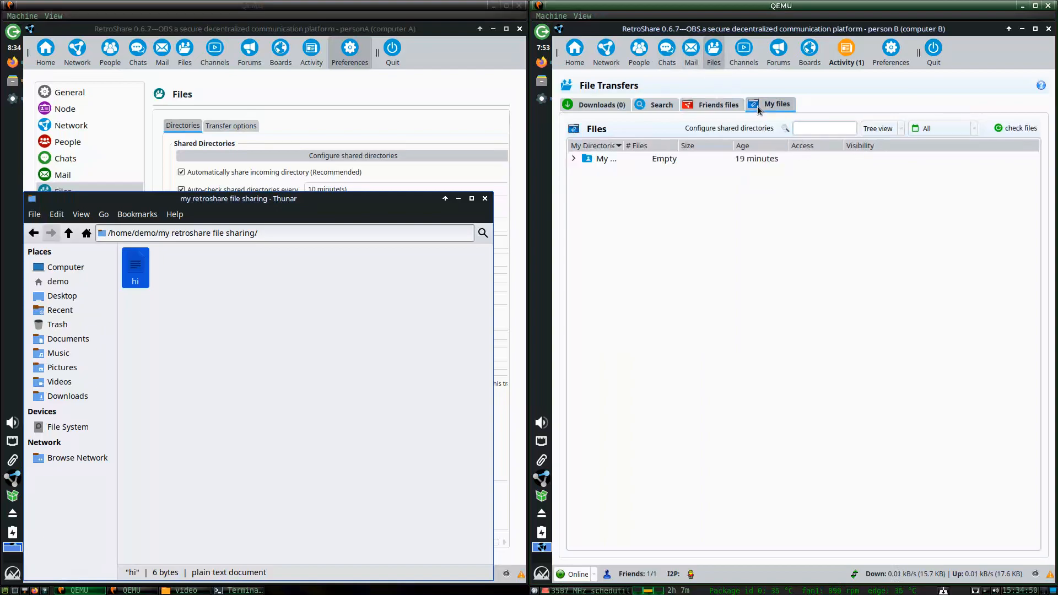
left_click(726, 107)
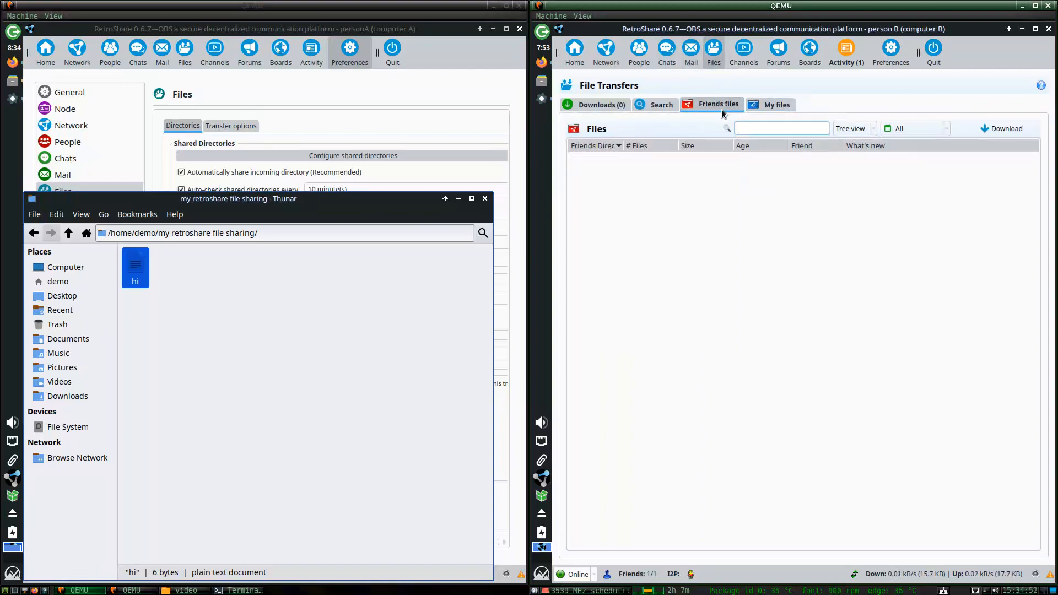
Open the second node's Share Manager and browse to /home/demo to choose a new folder.
left_click(891, 53)
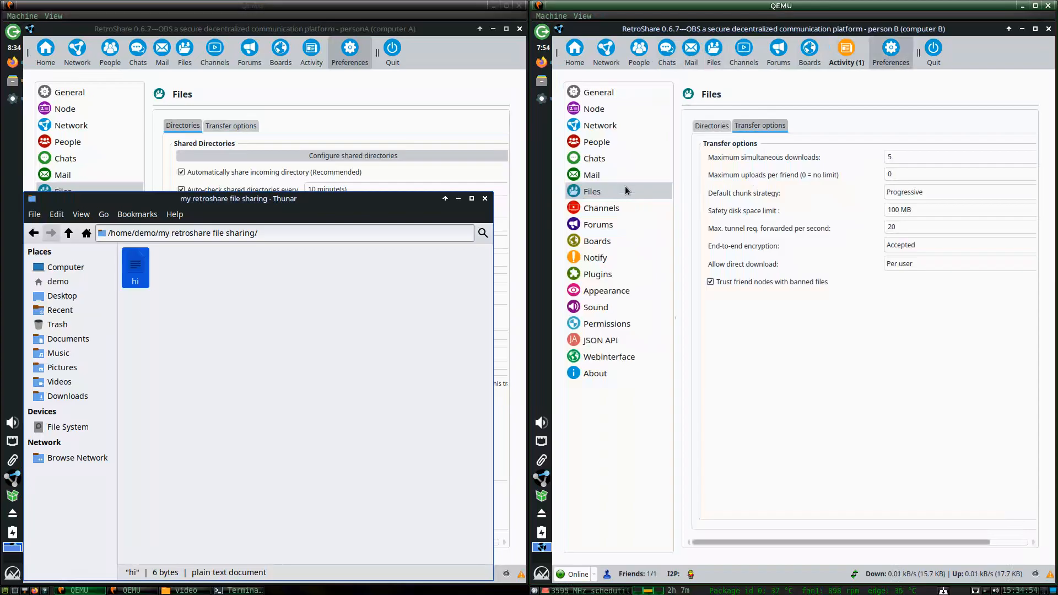
left_click(711, 125)
left_click(763, 156)
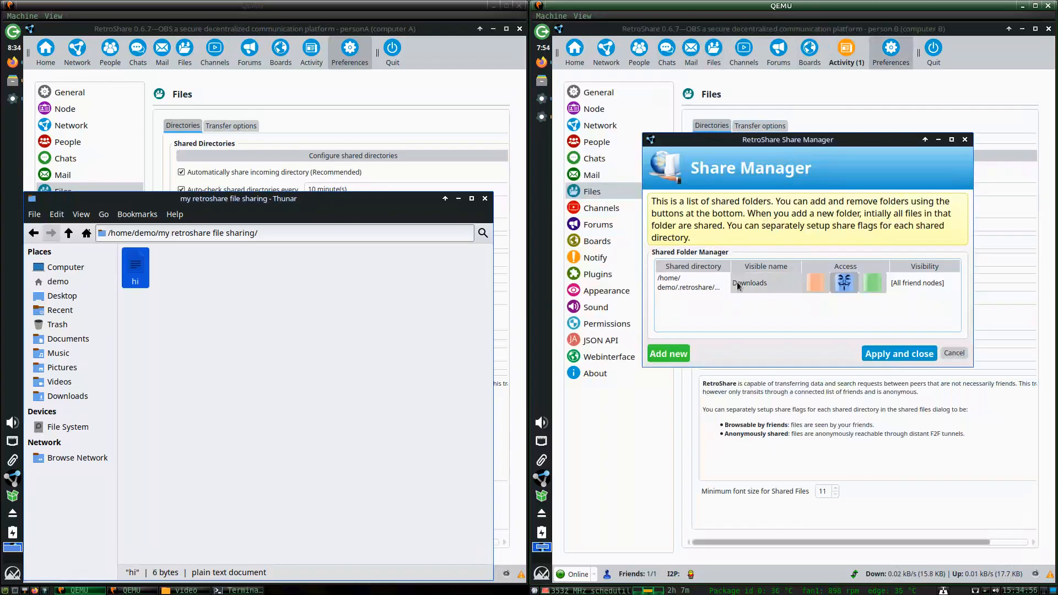
double_click(689, 282)
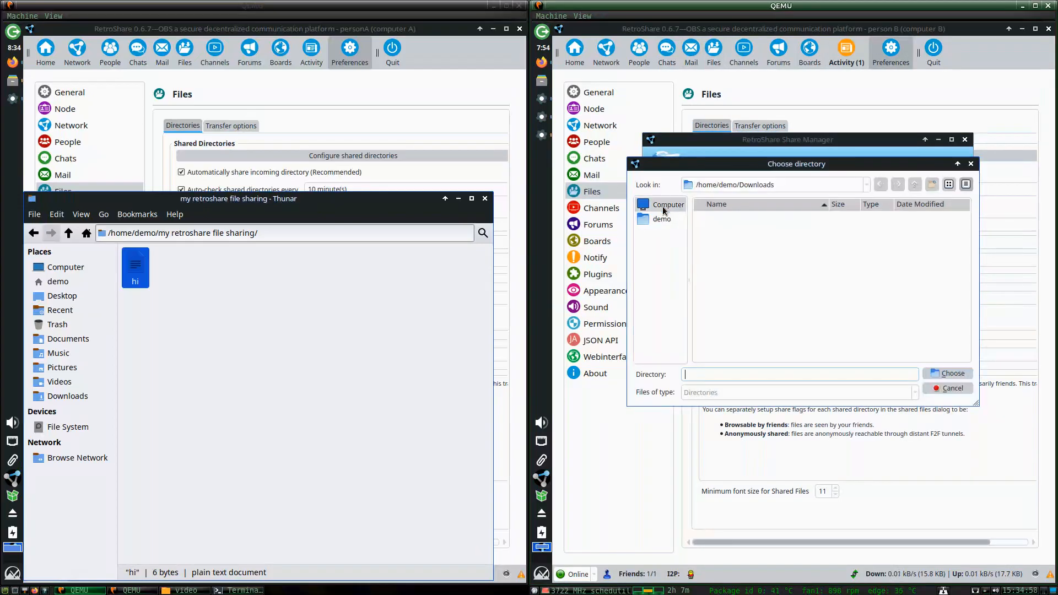
left_click(666, 205)
double_click(708, 216)
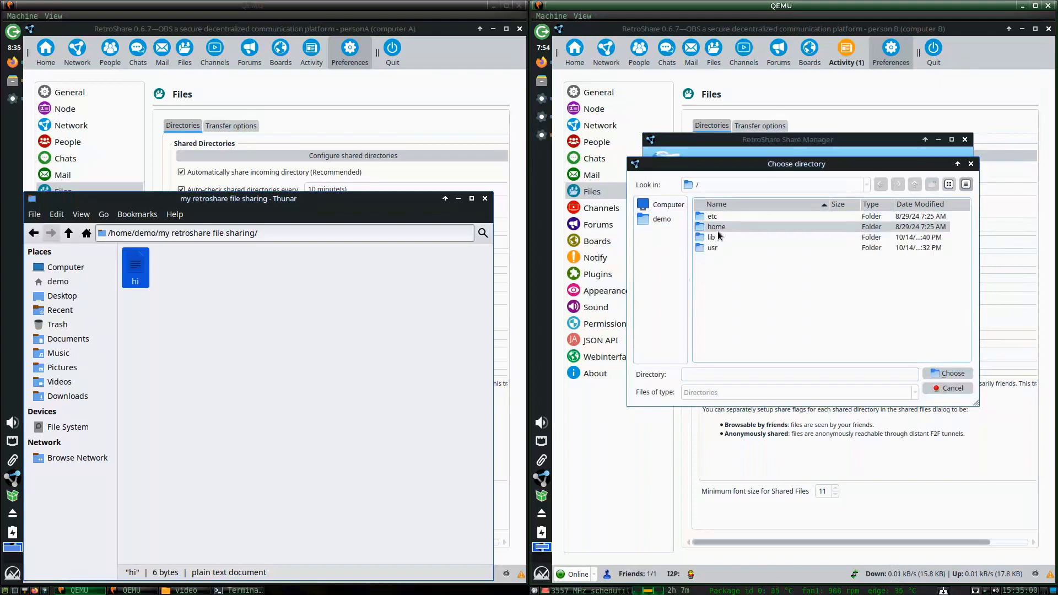
double_click(716, 226)
double_click(716, 217)
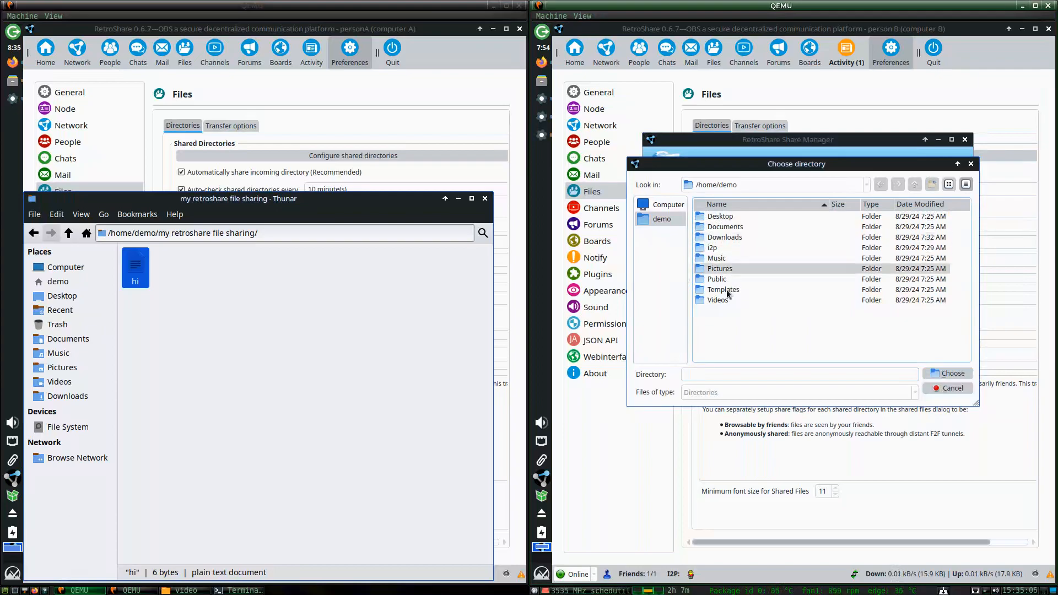
Create a new folder 'my retroshare things' in /home/demo and select it for sharing.
left_click(932, 184)
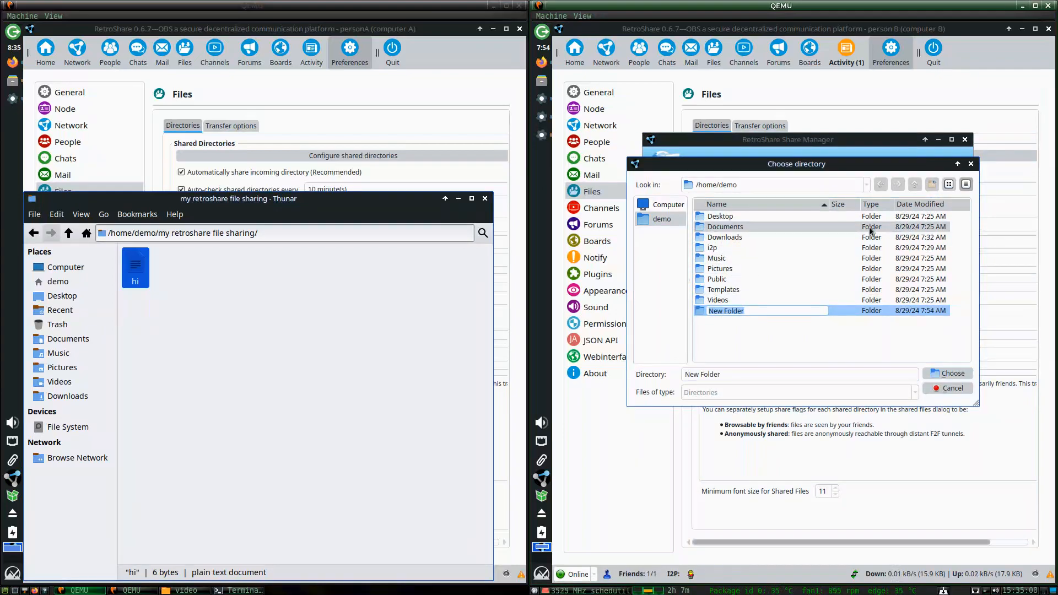
type("retroshare things")
key("Home")
type("my")
key("Return")
key("Return")
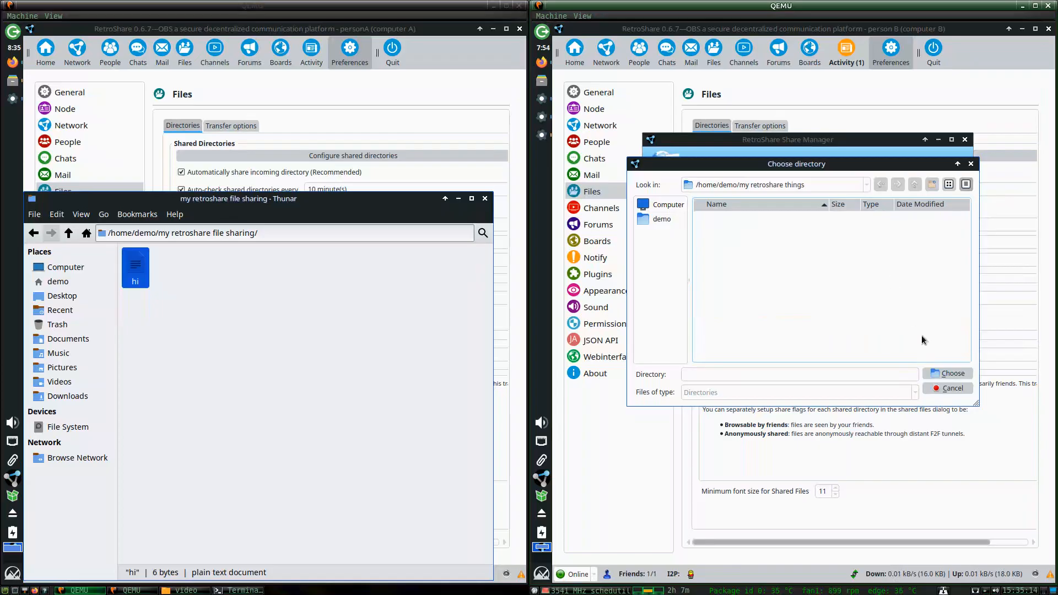
left_click(947, 374)
Make the folder browsable but not anonymously searchable, name it 'sharing', and apply.
left_click(815, 283)
left_click(876, 287)
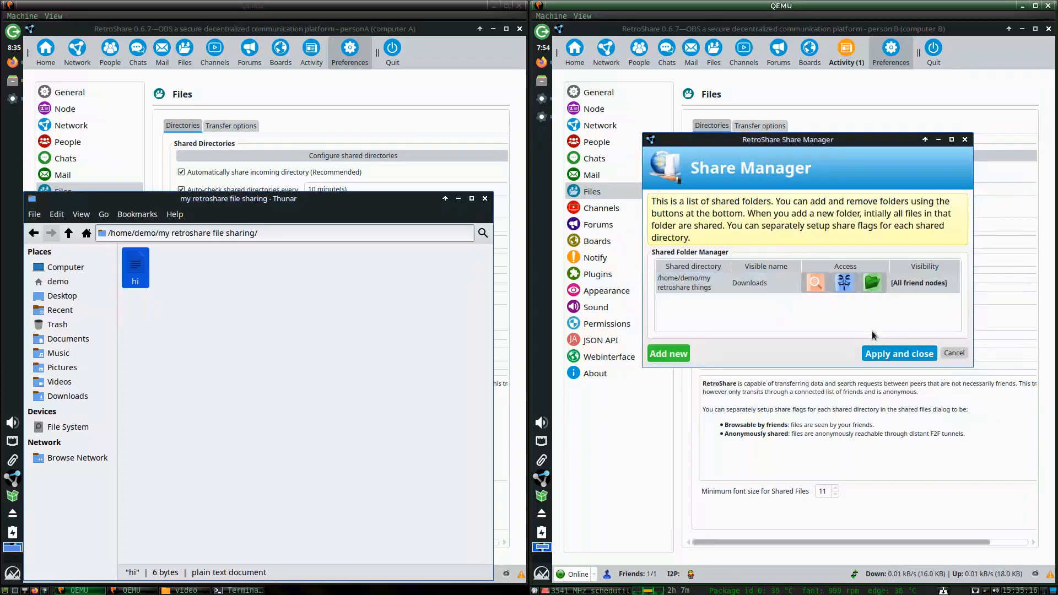
double_click(758, 291)
type("sha")
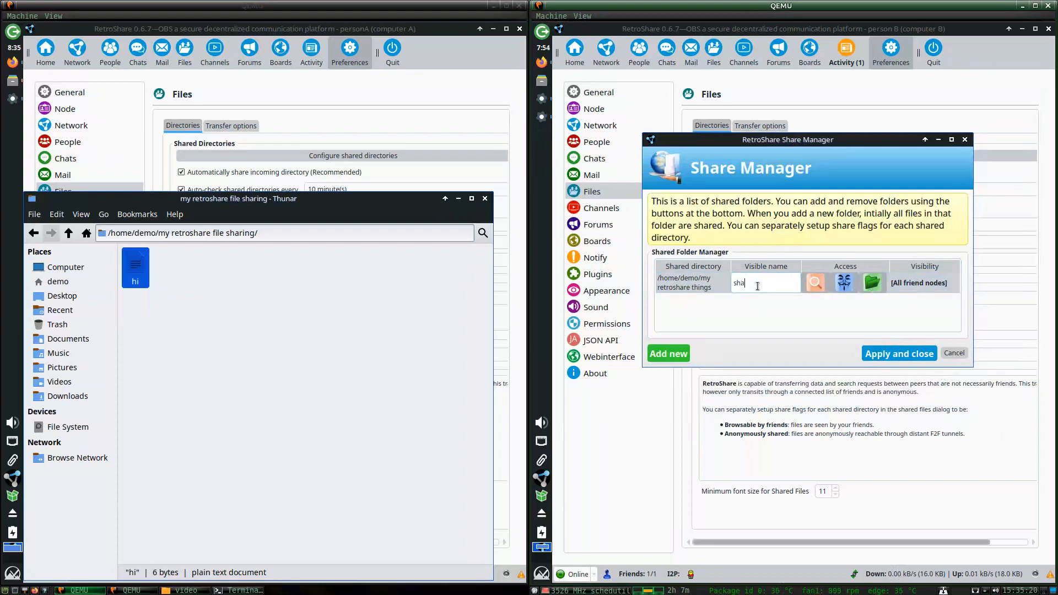
type("reing")
left_click(751, 284)
key("BackSpace")
left_click(889, 351)
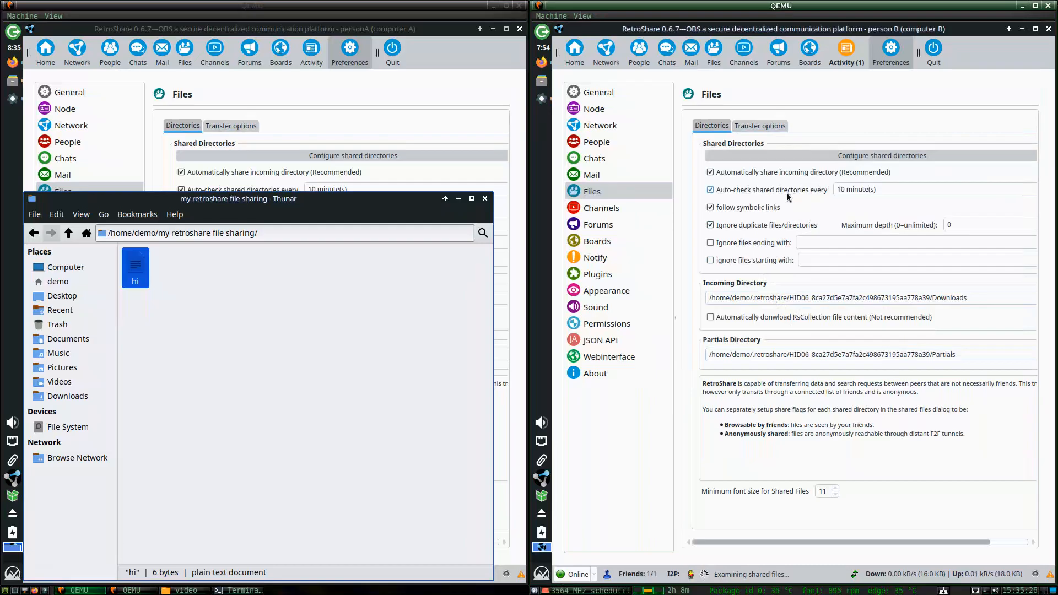
Set the shared-directory auto-check interval to 1 minute on both computers.
left_click(847, 189)
key("Delete")
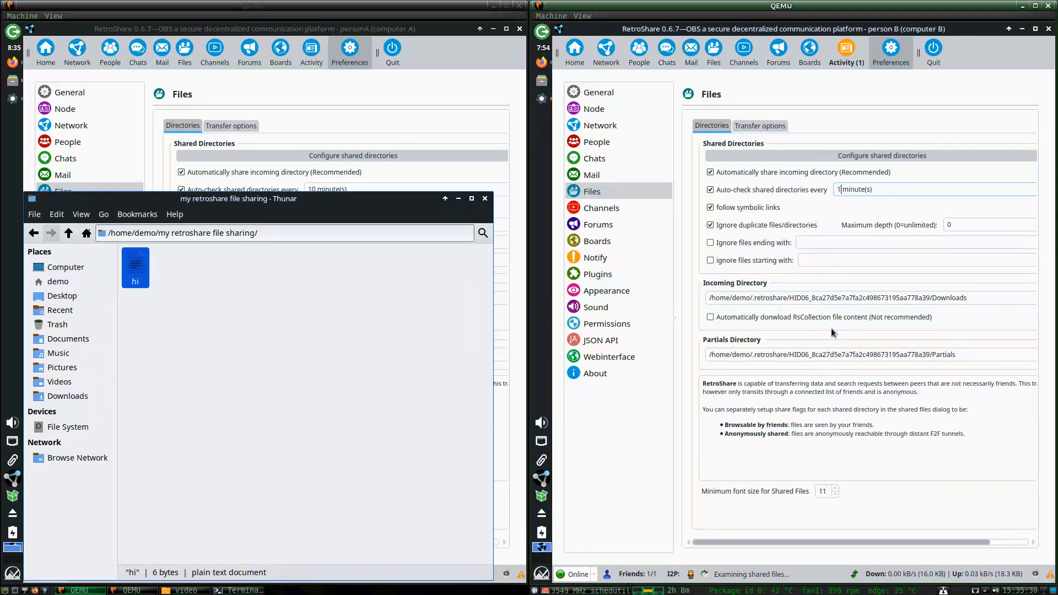
left_click(343, 55)
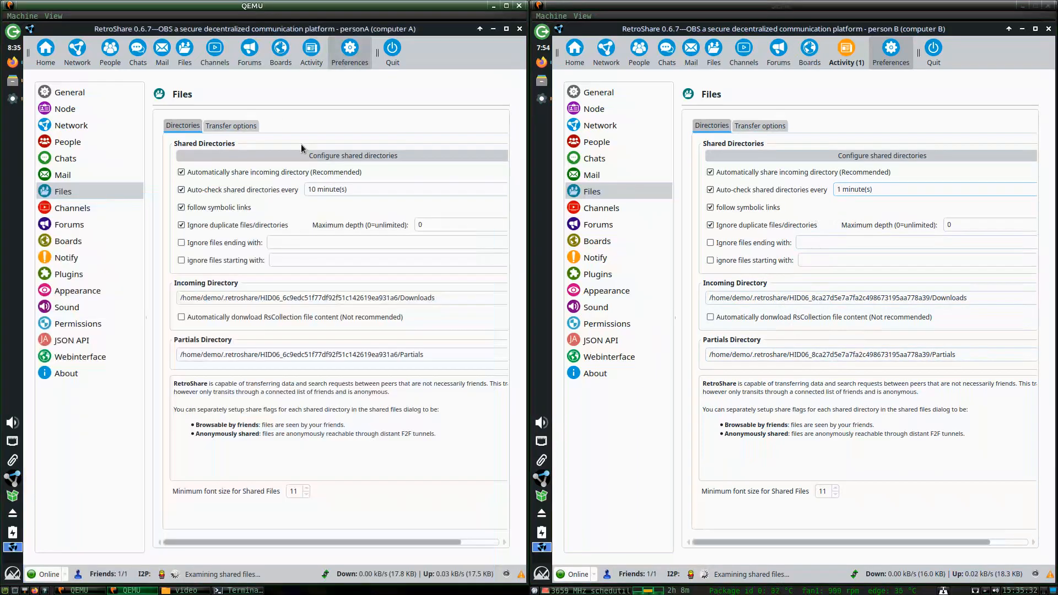
left_click(317, 190)
key("BackSpace")
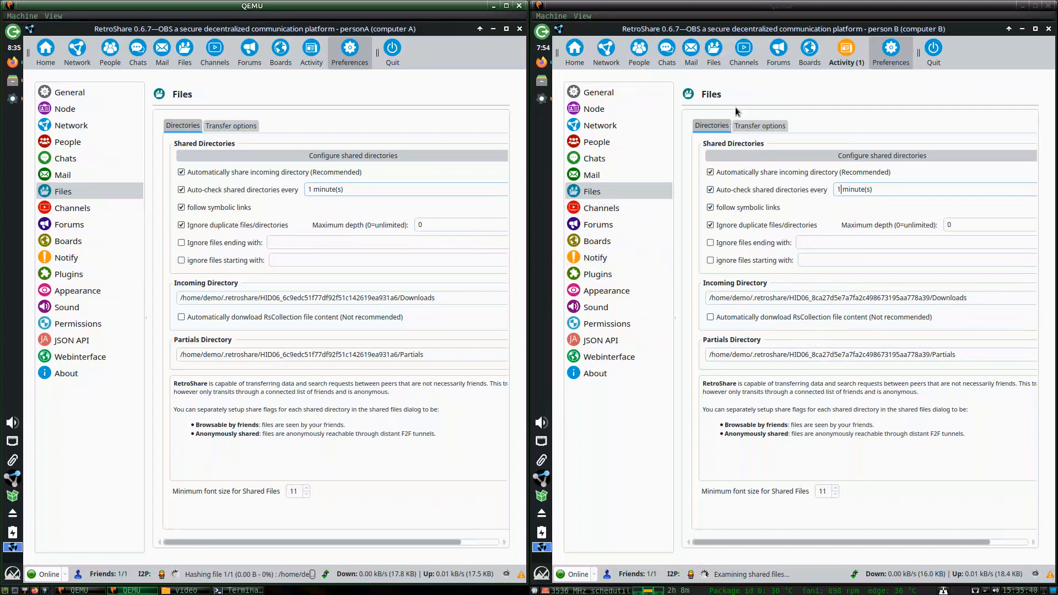
Look over the file transfer options, including maximum simultaneous downloads, on both computers.
left_click(758, 126)
left_click(231, 126)
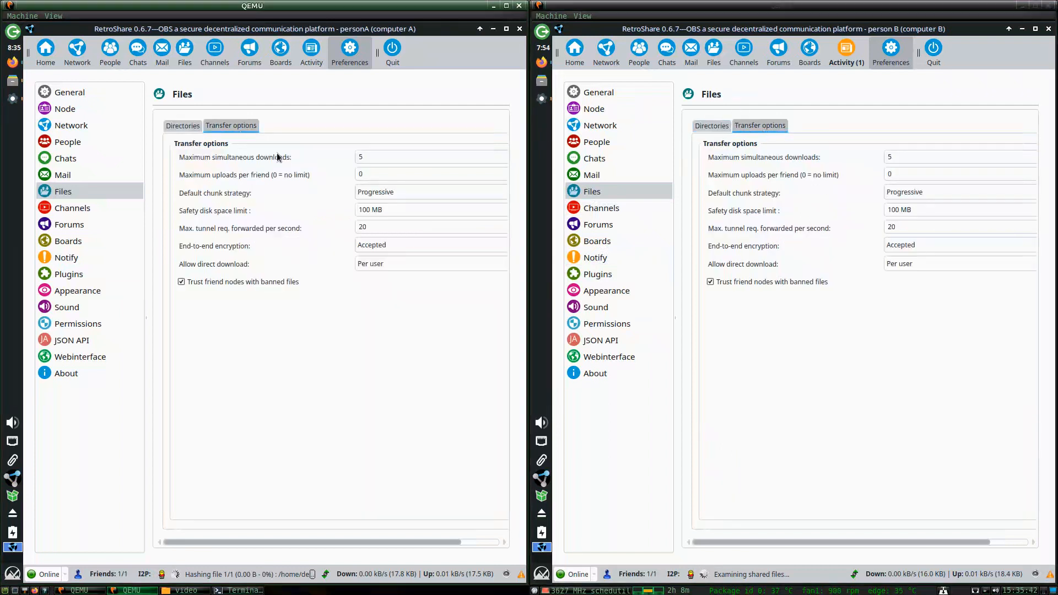
double_click(361, 158)
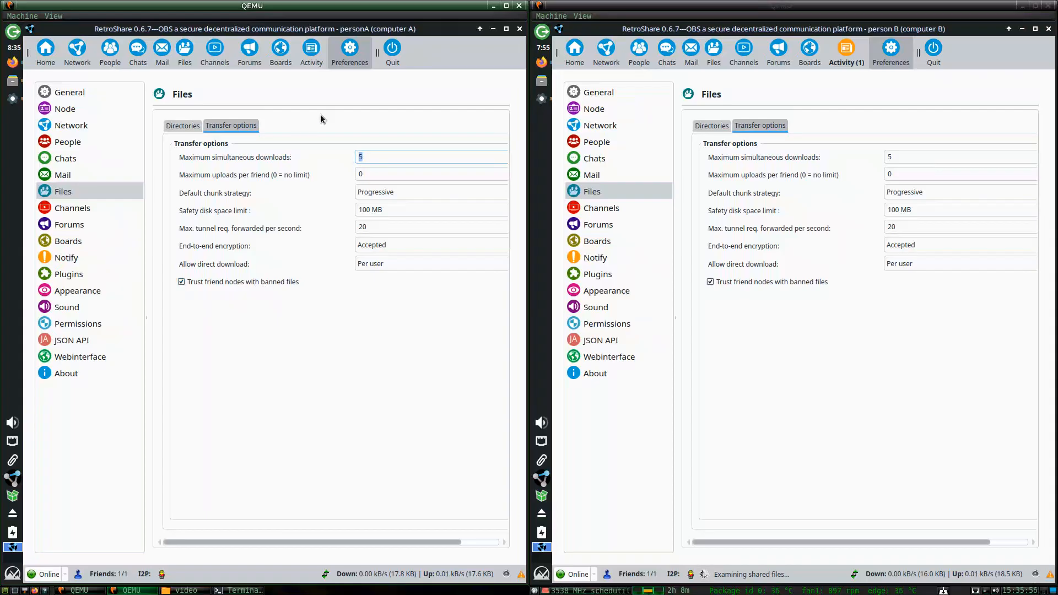
Show Friends files on computer A and file transfers on computer B, then launch Thunar on B.
left_click(283, 66)
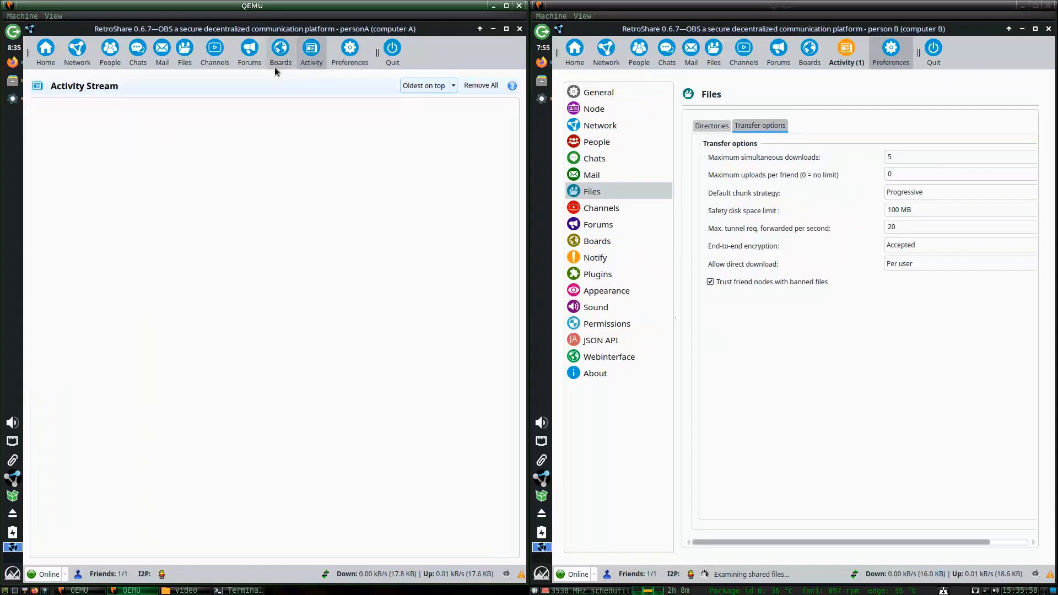
left_click(110, 54)
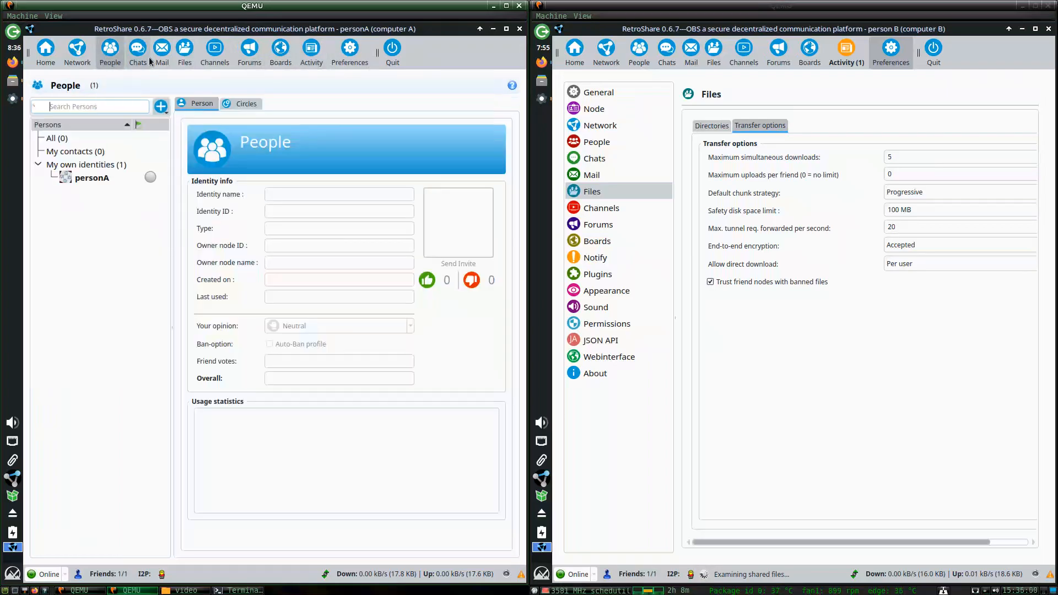
left_click(190, 54)
left_click(187, 106)
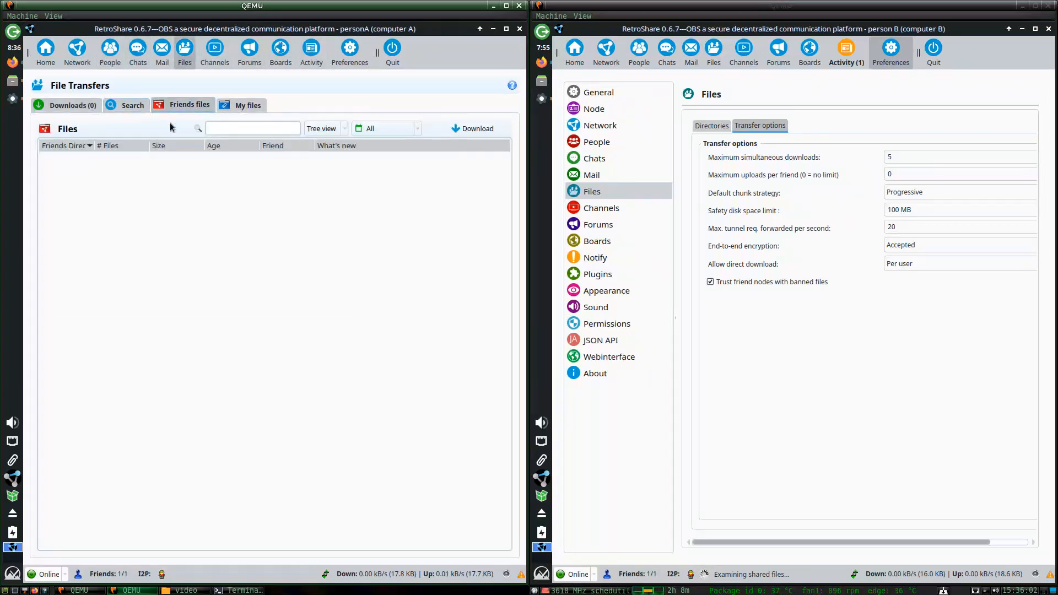
left_click(714, 61)
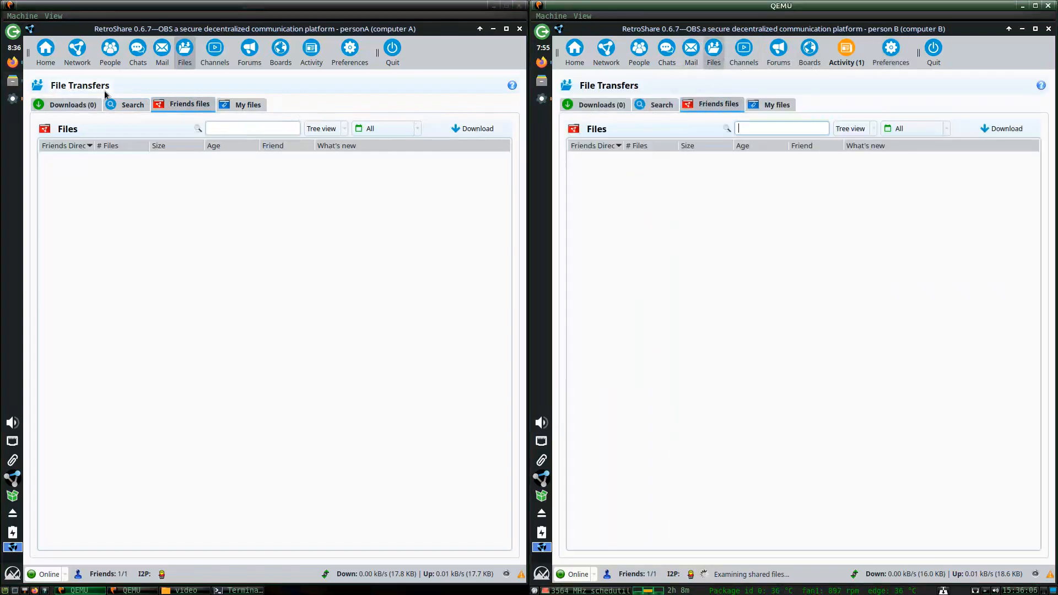
left_click(542, 80)
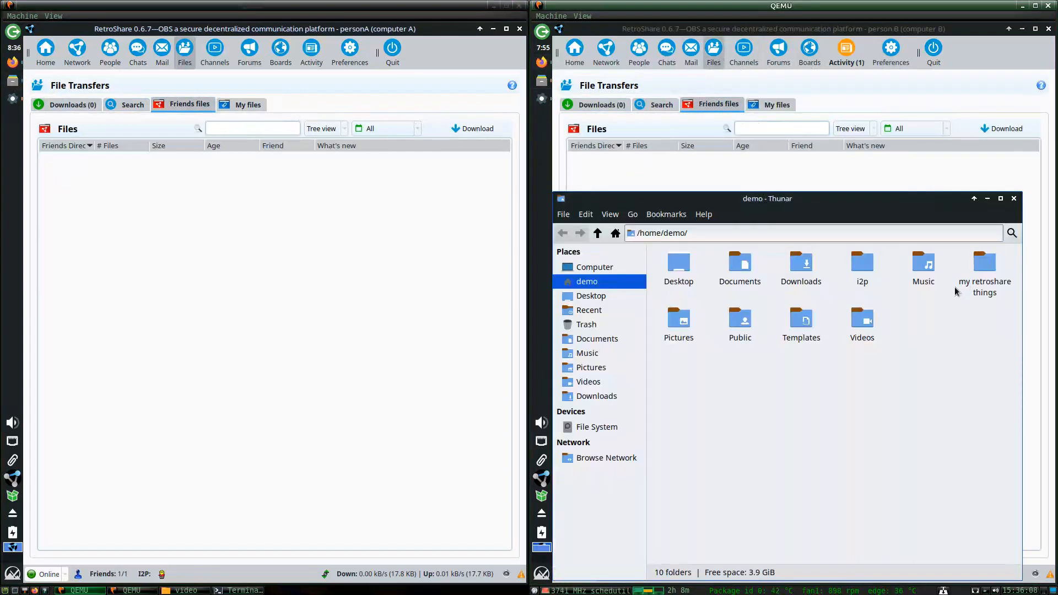
Create an empty file 'file file file yeah.txt' inside my retroshare things.
double_click(962, 284)
right_click(933, 302)
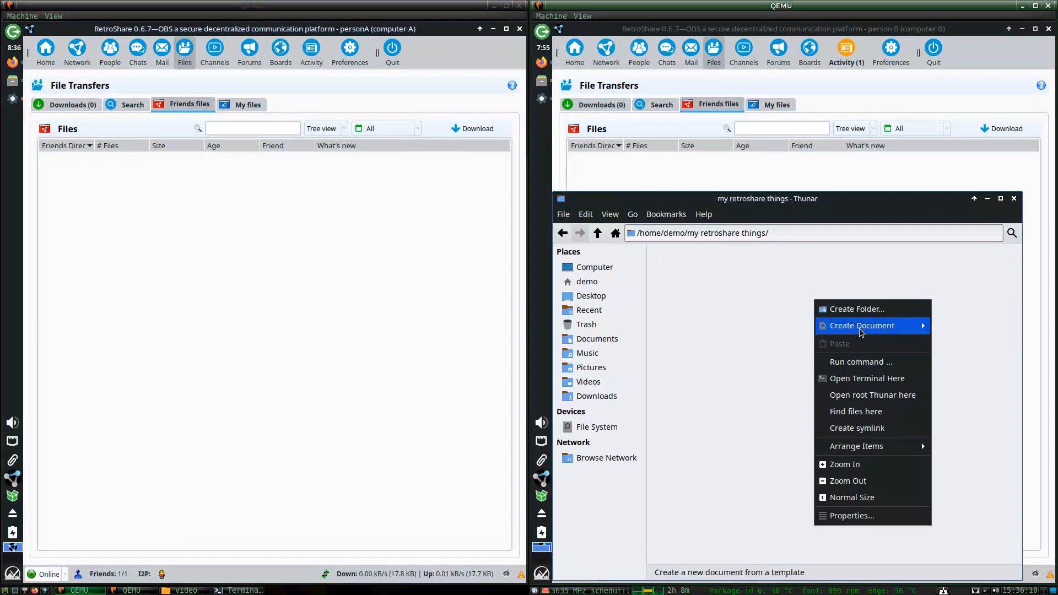
mouse_move(859, 326)
left_click(759, 354)
type("file fi")
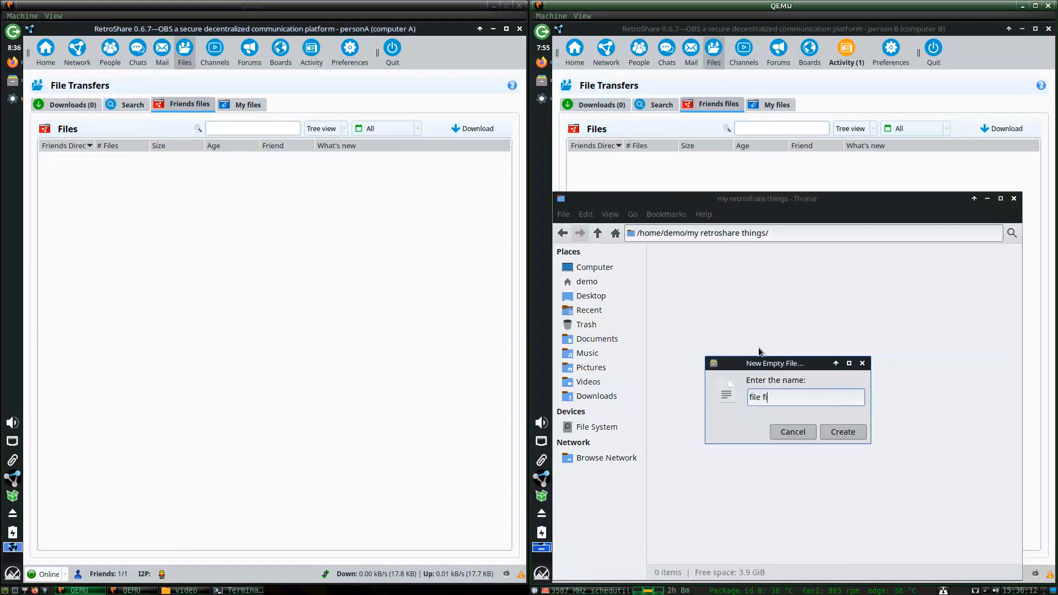
type("le file yeah.txt")
key("Return")
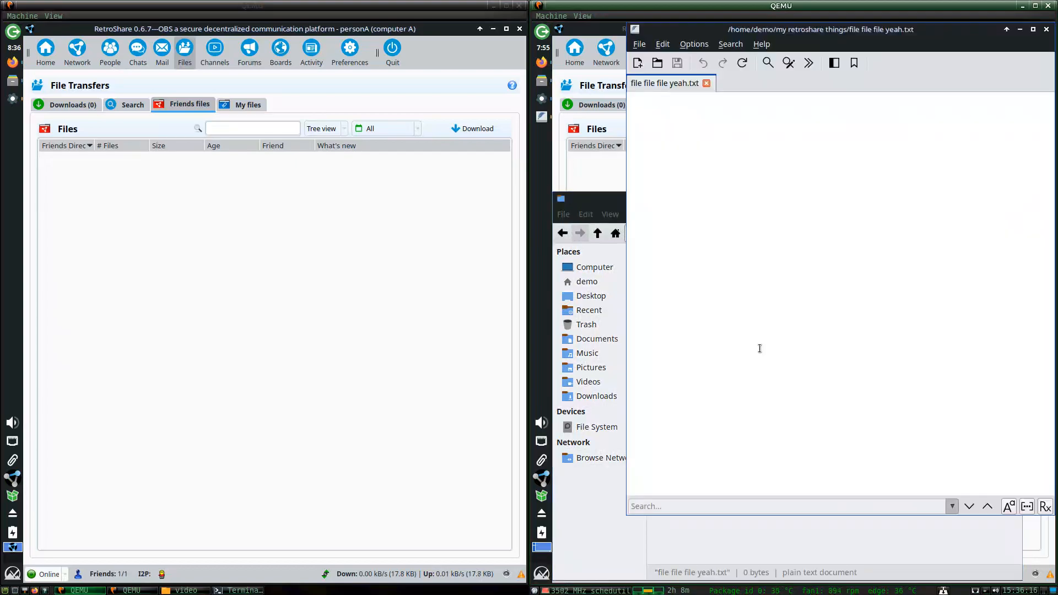
Write 'YESS' into the file and save it, then show Search on computer A.
type("YESS")
key("ctrl+s")
left_click(1045, 32)
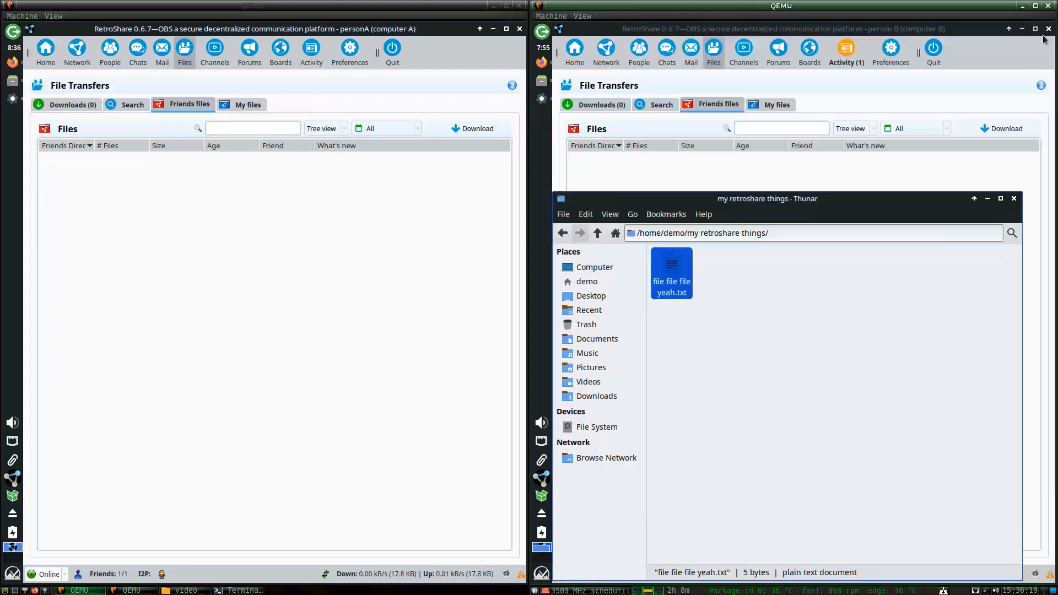
left_click(766, 164)
left_click(114, 104)
Return both nodes to Friends files, briefly checking B's Search page and file age filter.
left_click(182, 105)
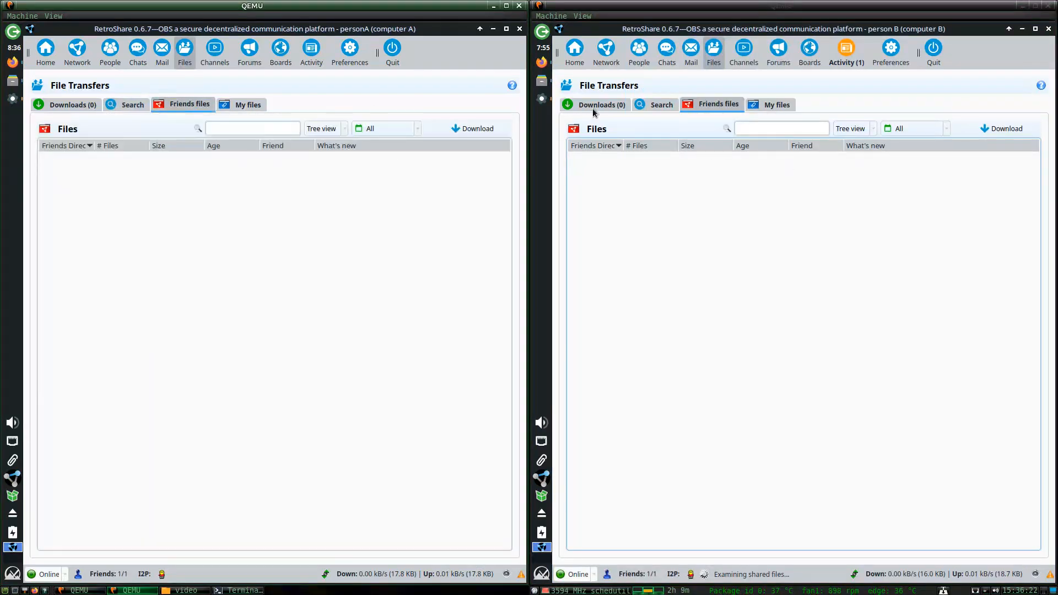
left_click(661, 105)
left_click(685, 106)
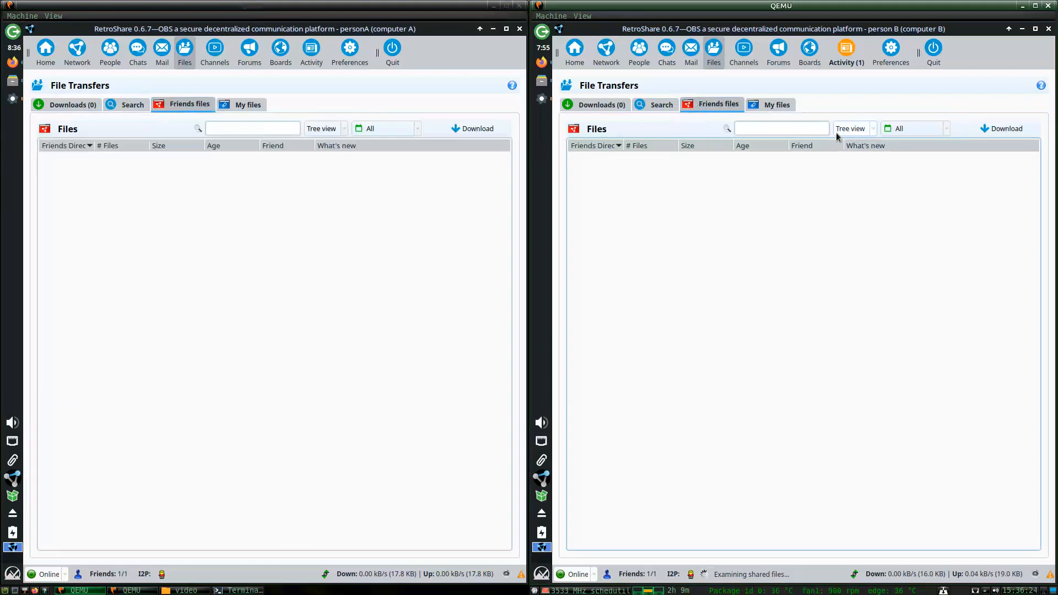
left_click(904, 132)
left_click(903, 106)
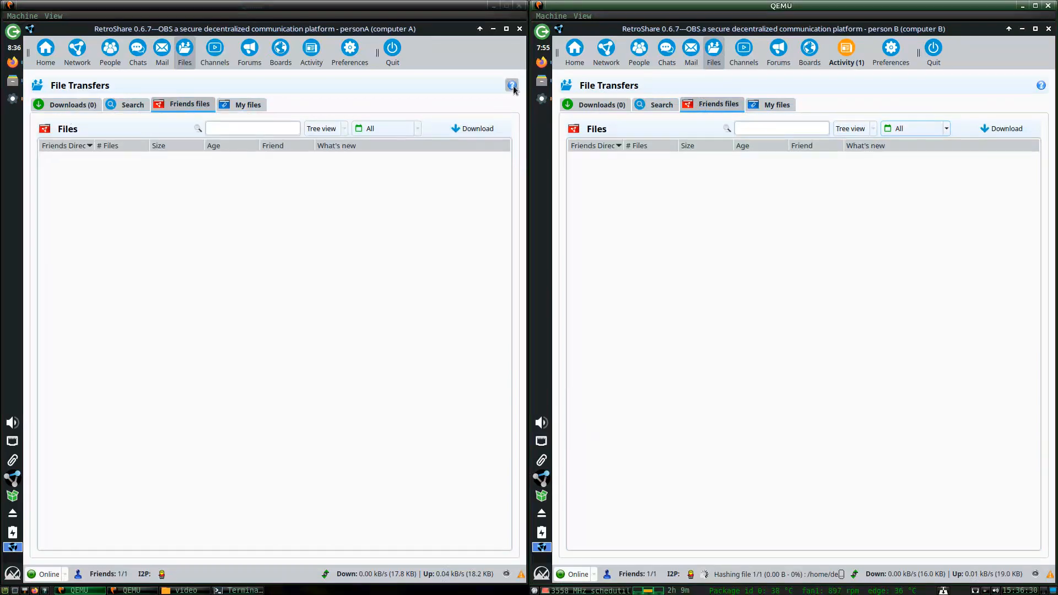
On computer A, visit Downloads, Friends files, Mail, Boards, Forums, then People.
left_click(60, 104)
left_click(171, 106)
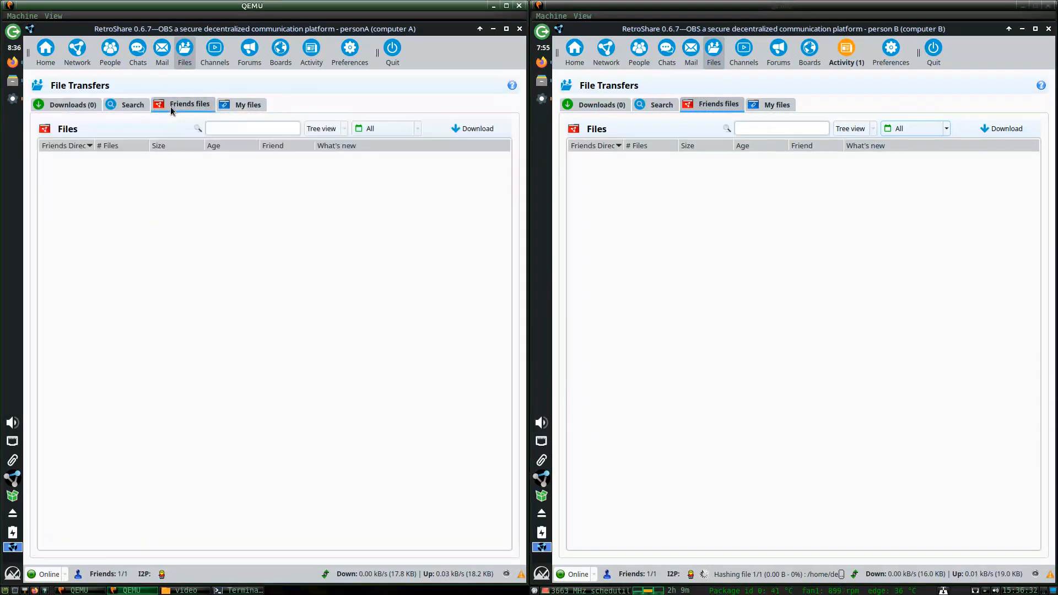
left_click(160, 52)
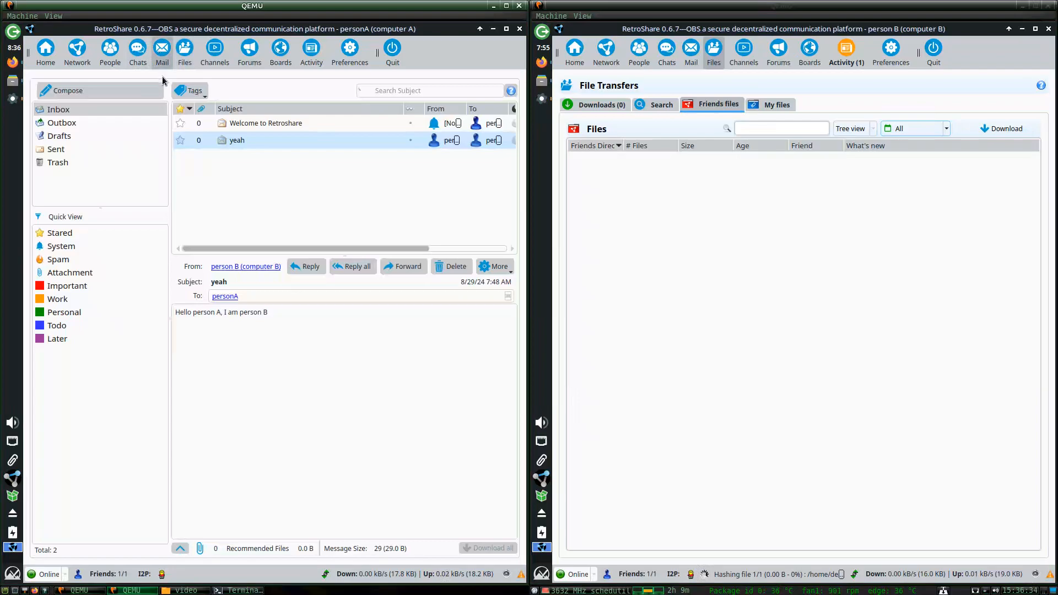
left_click(277, 59)
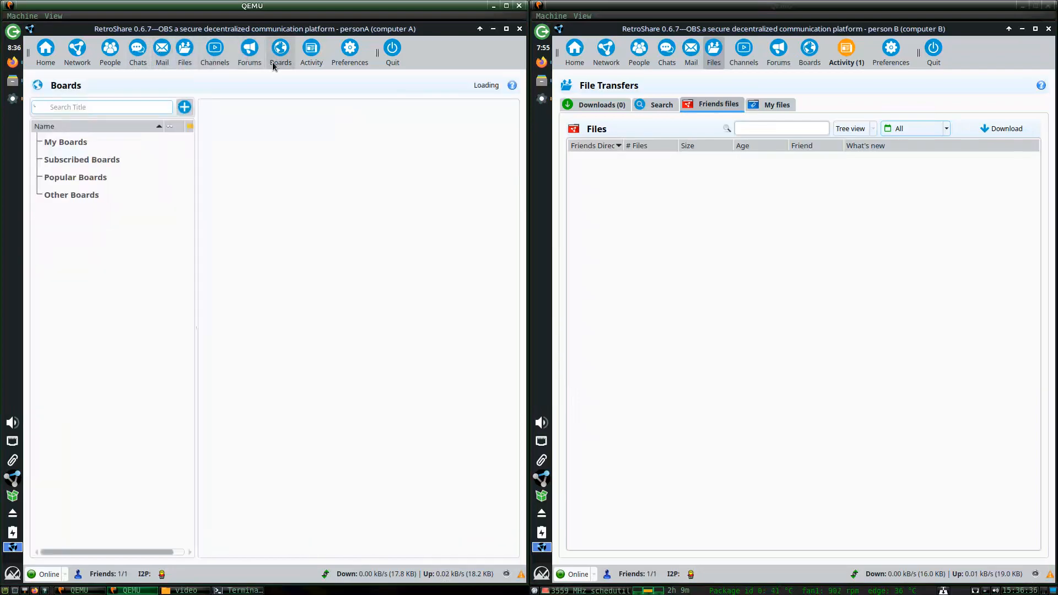
left_click(249, 55)
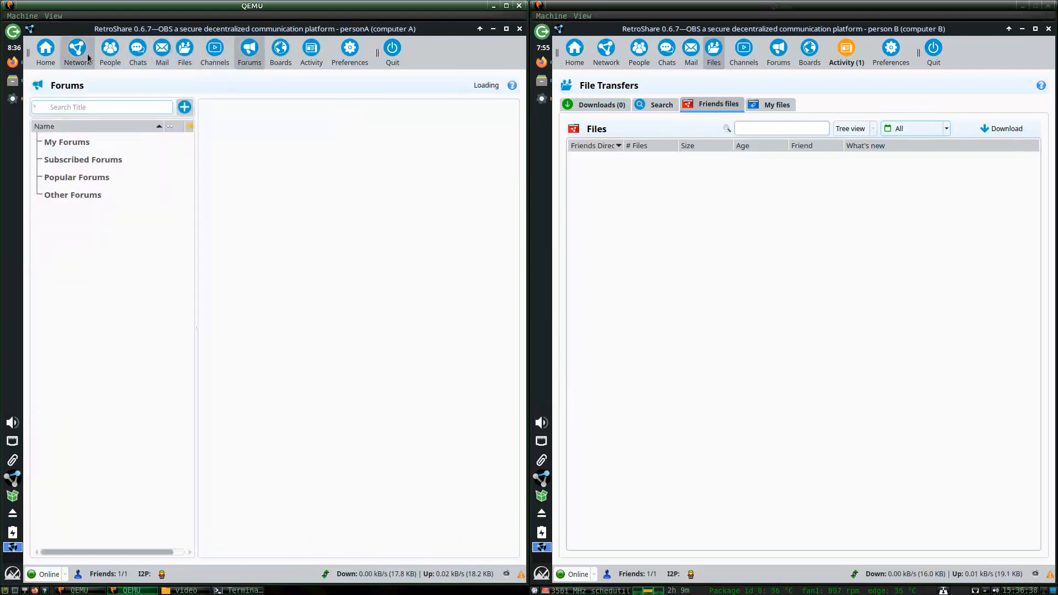
left_click(113, 54)
Select the personA identity on the People page, then open Network's Broadcast chat.
left_click(94, 180)
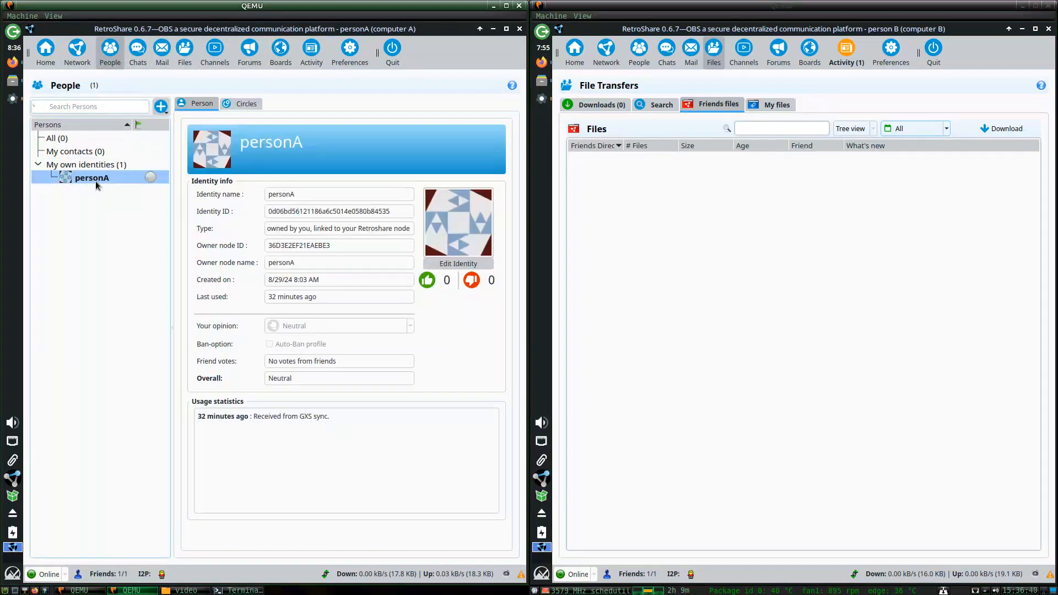
right_click(94, 180)
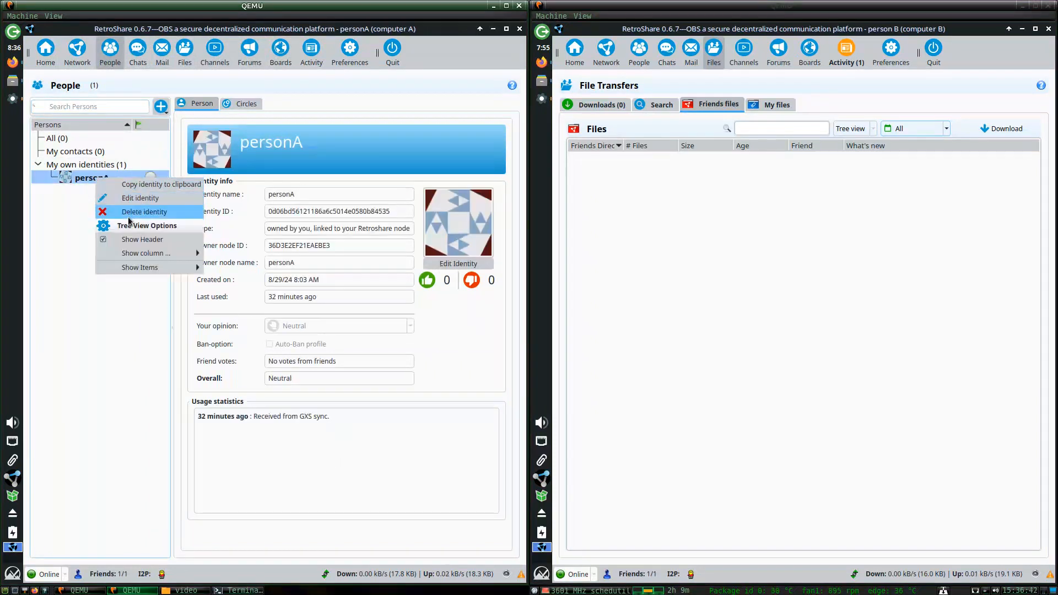
left_click(69, 155)
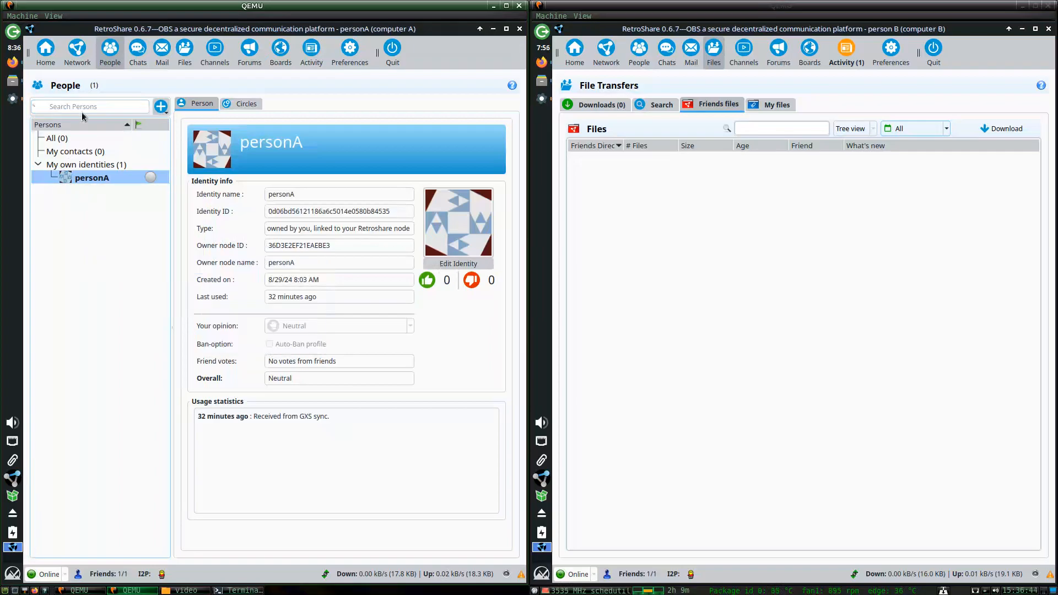
left_click(77, 49)
left_click(199, 104)
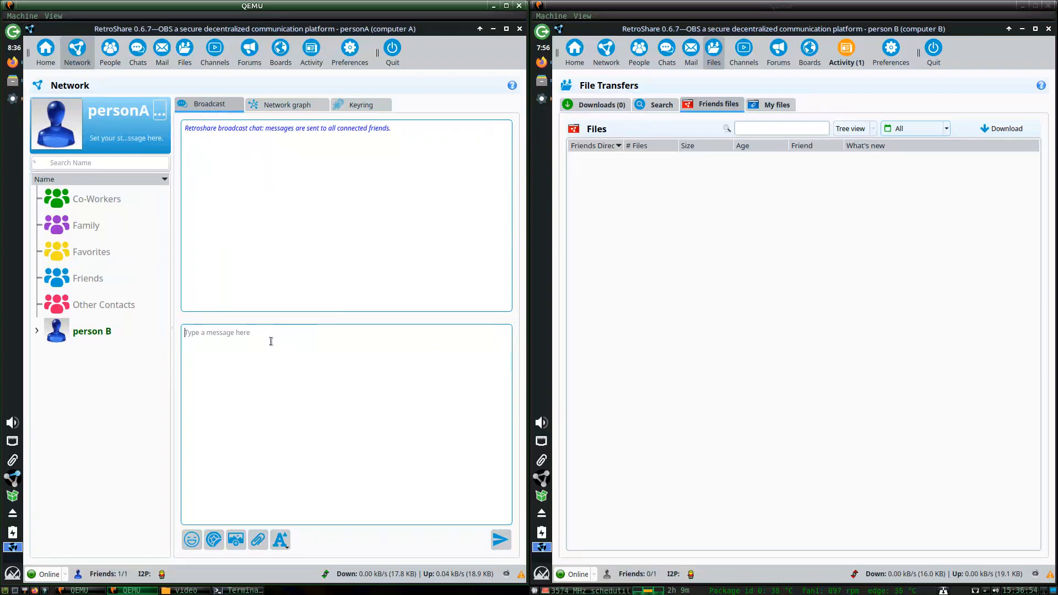
Send 'wow' to computer A's broadcast chat, then open Chats on computer B.
right_click(109, 383)
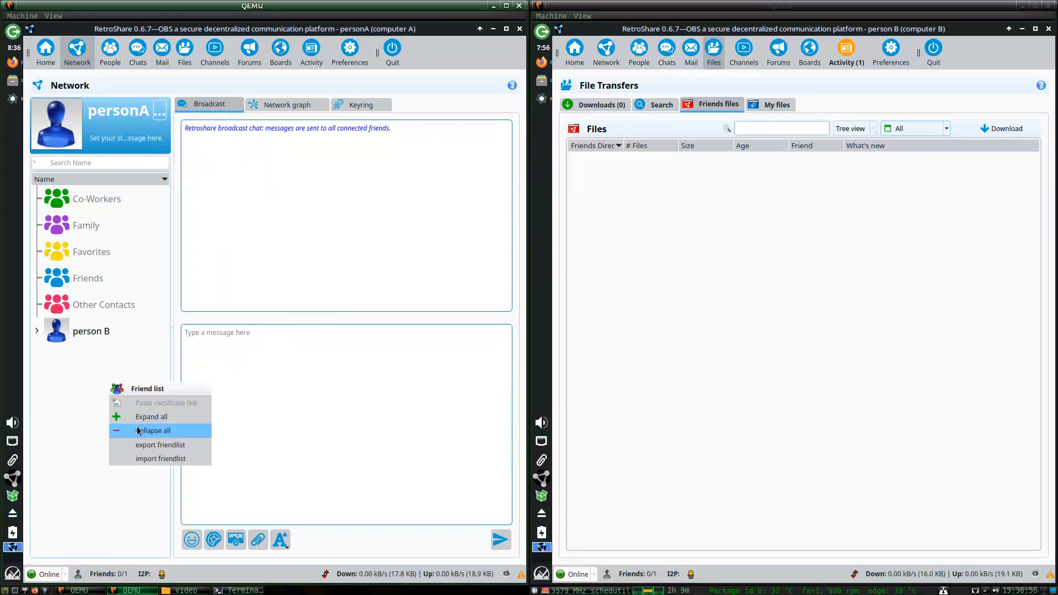
left_click(266, 257)
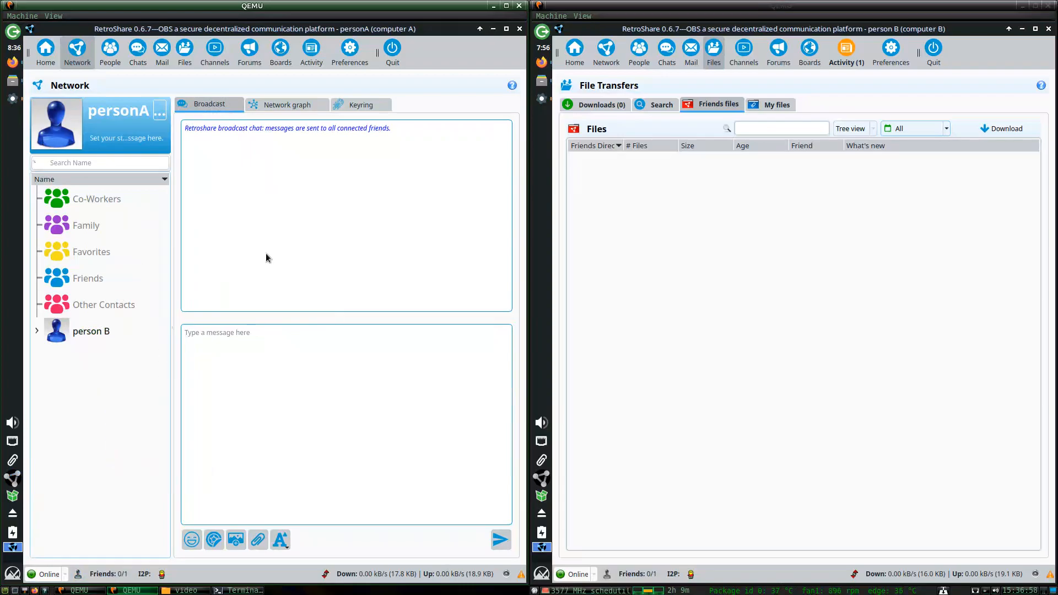
left_click(271, 374)
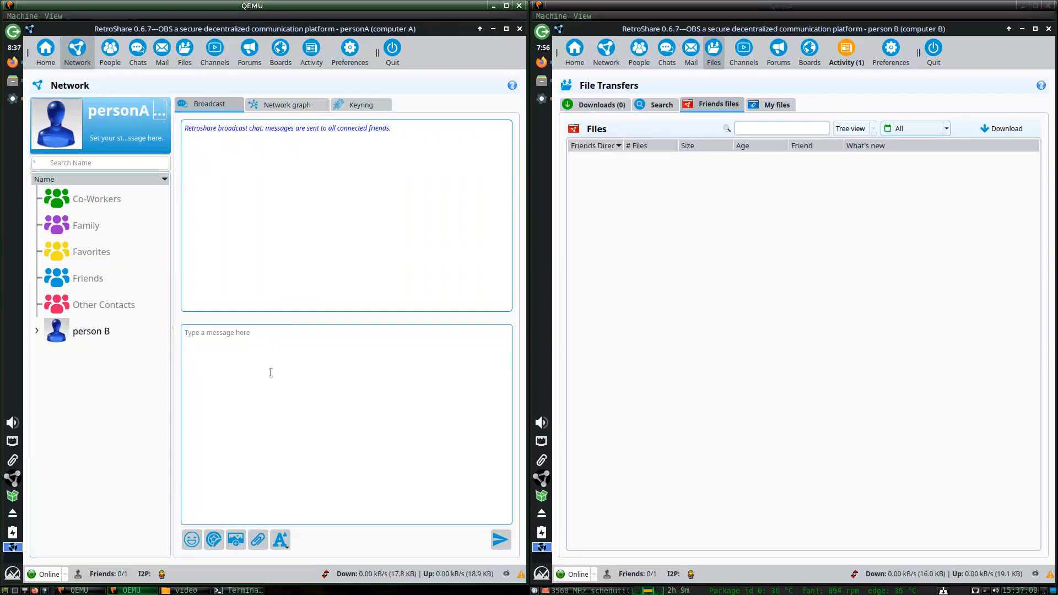
type("wo")
key("BackSpace")
key("Return")
left_click(676, 55)
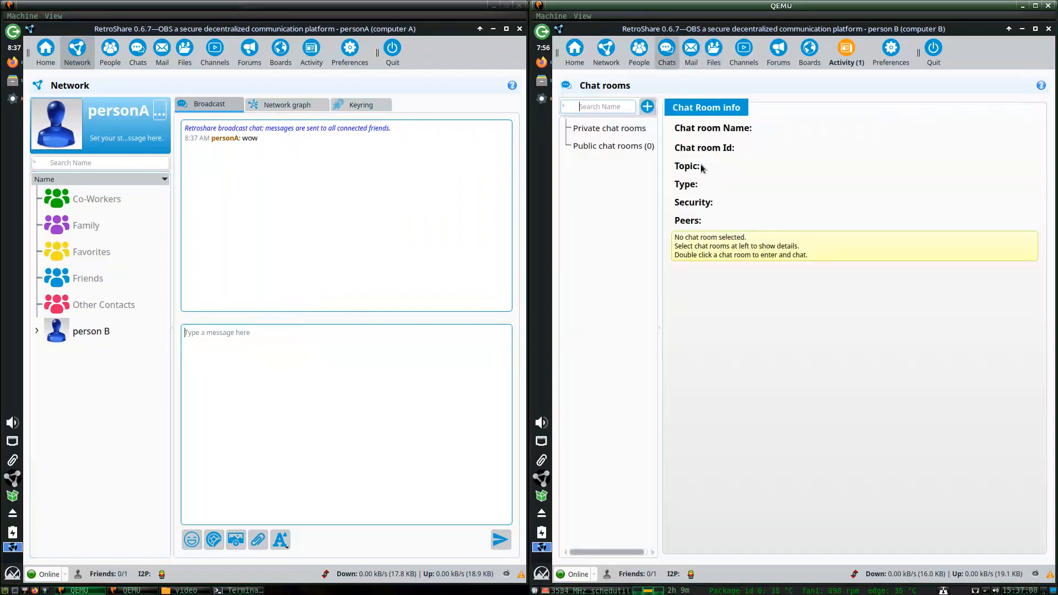
left_click(642, 59)
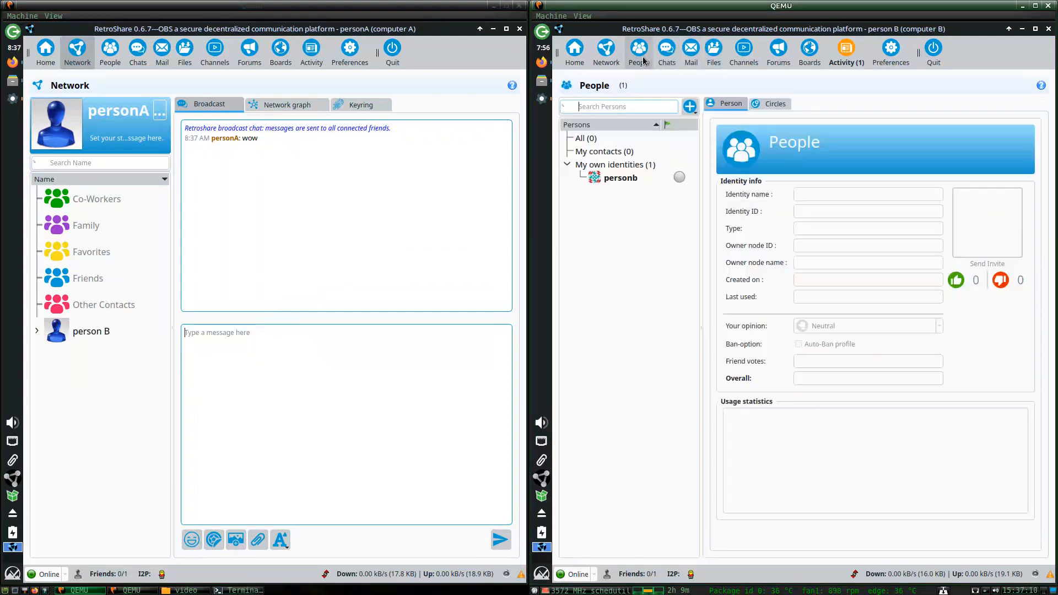
left_click(771, 104)
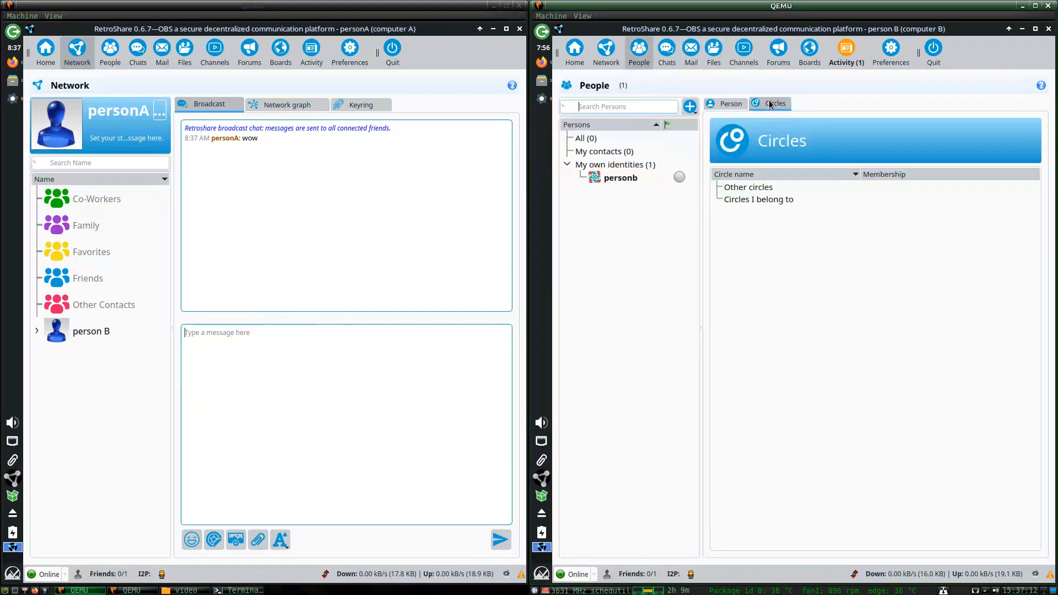
left_click(737, 105)
left_click(673, 54)
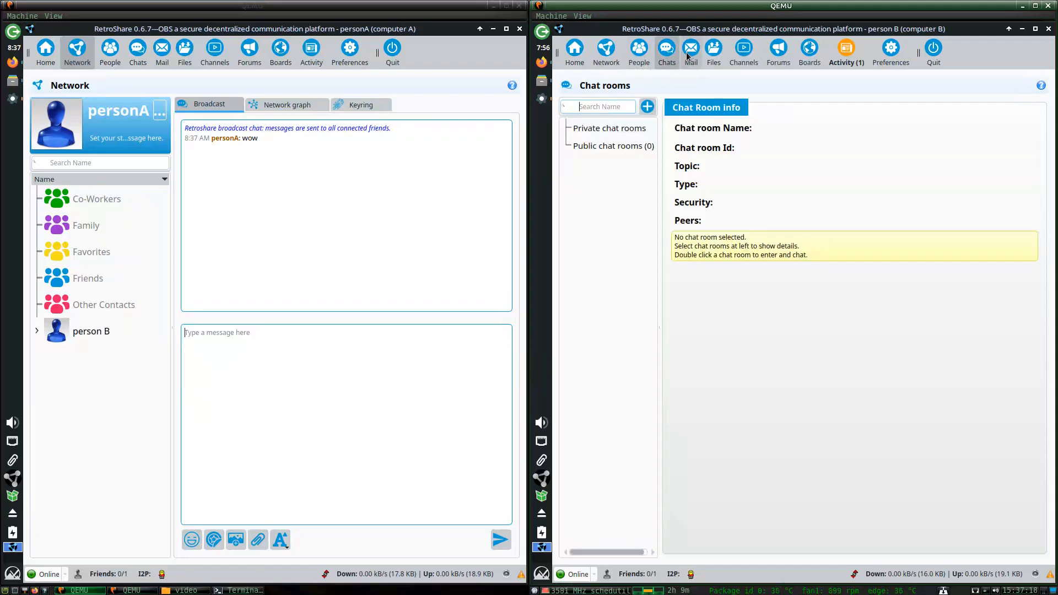
left_click(689, 55)
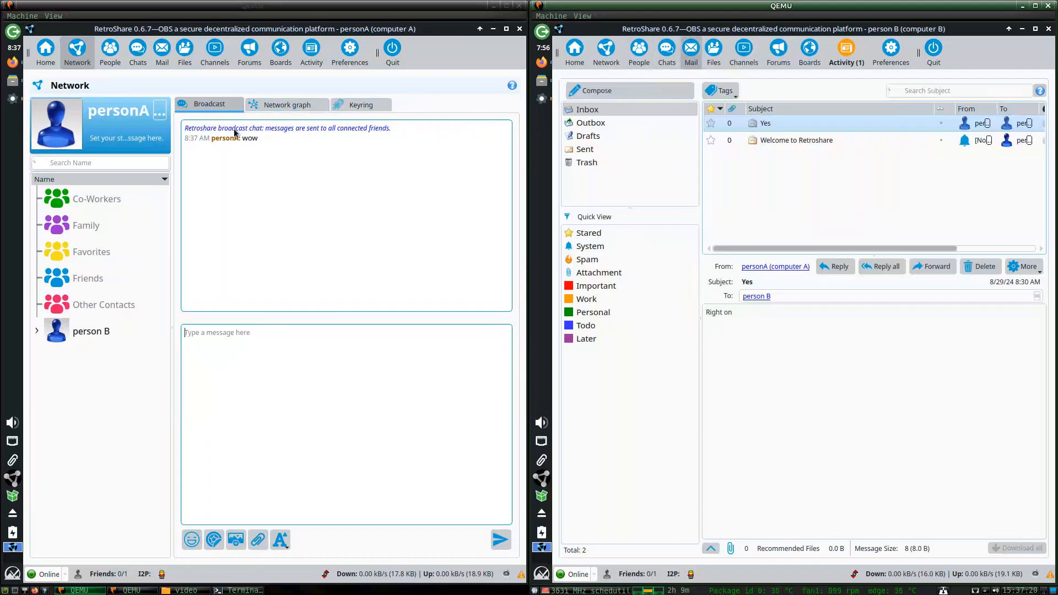
left_click(710, 54)
left_click(666, 54)
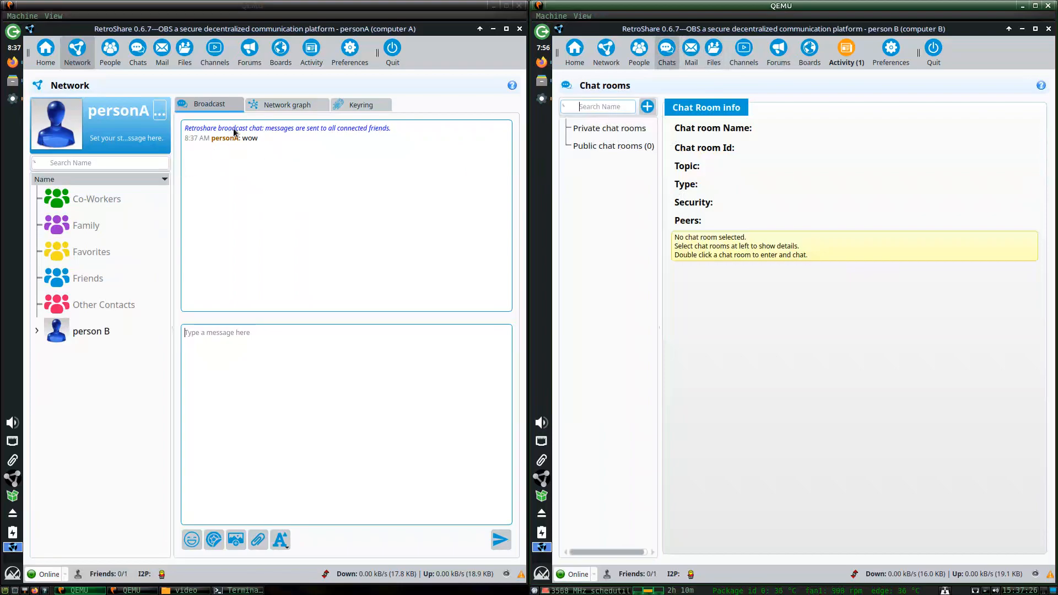
left_click(639, 59)
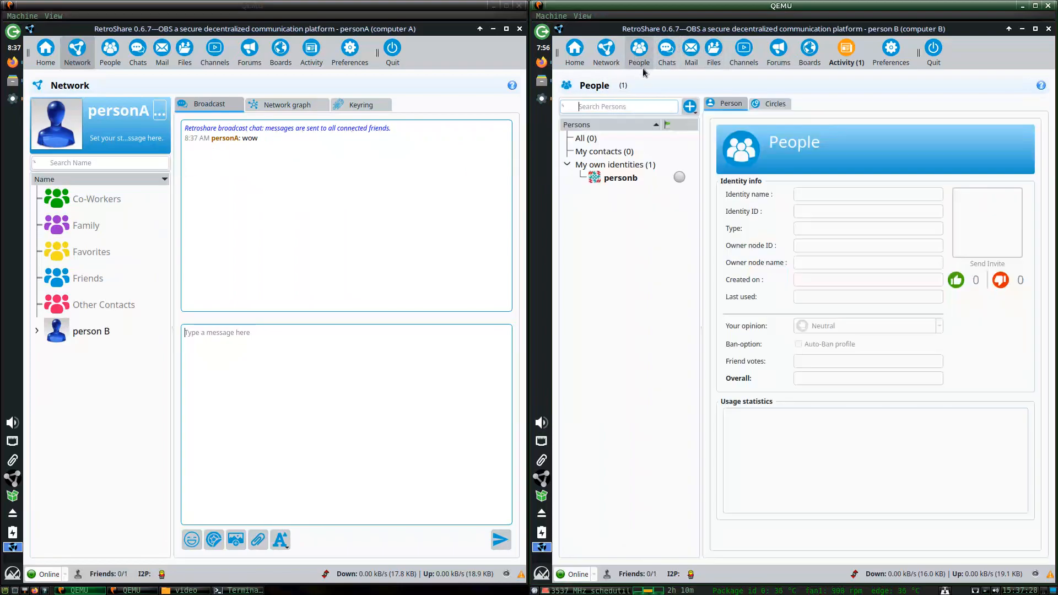
left_click(854, 56)
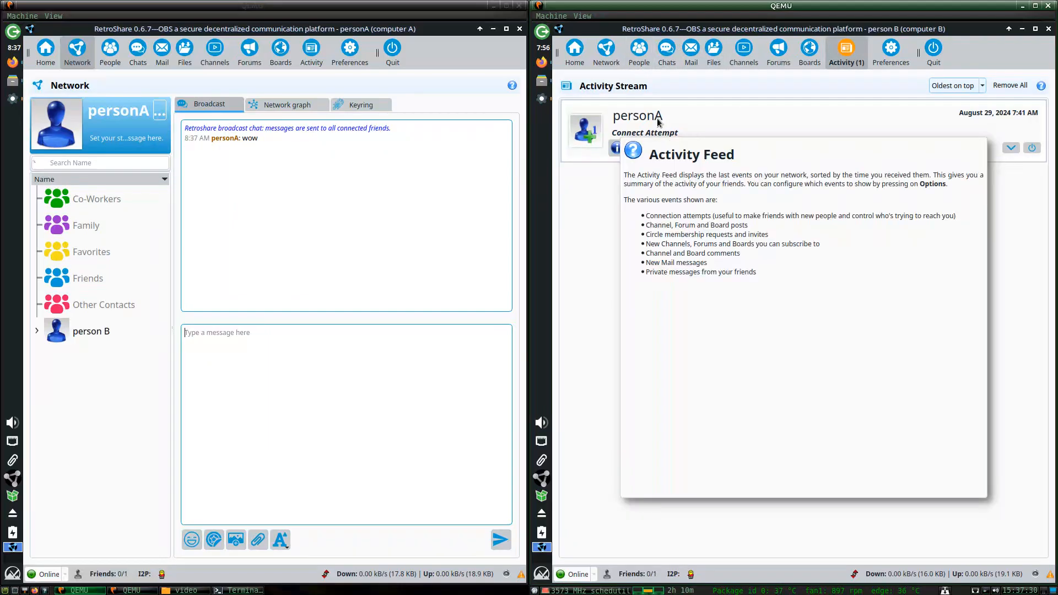
left_click(638, 57)
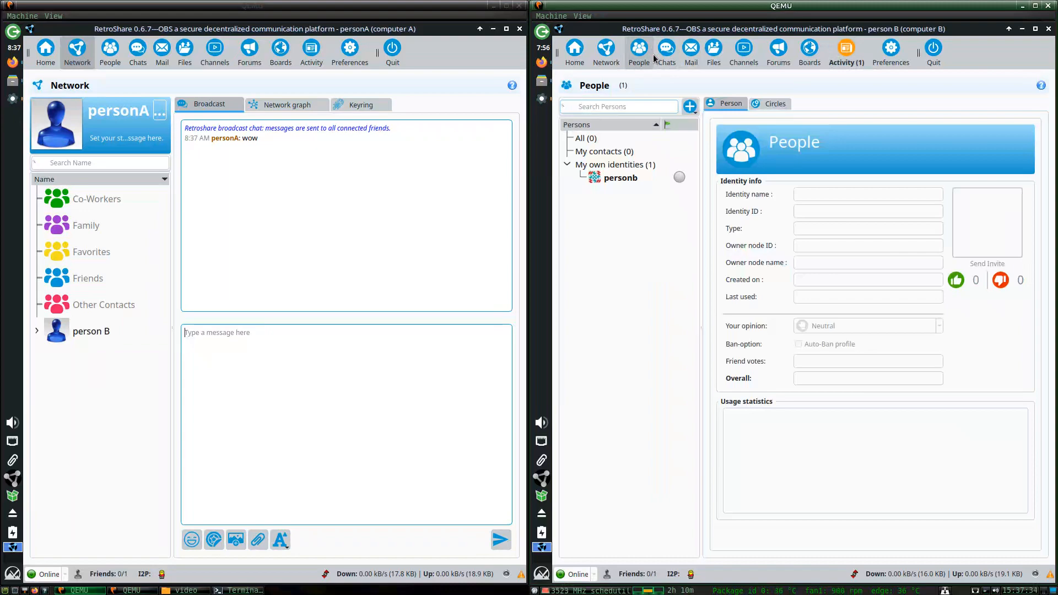
left_click(659, 57)
left_click(641, 57)
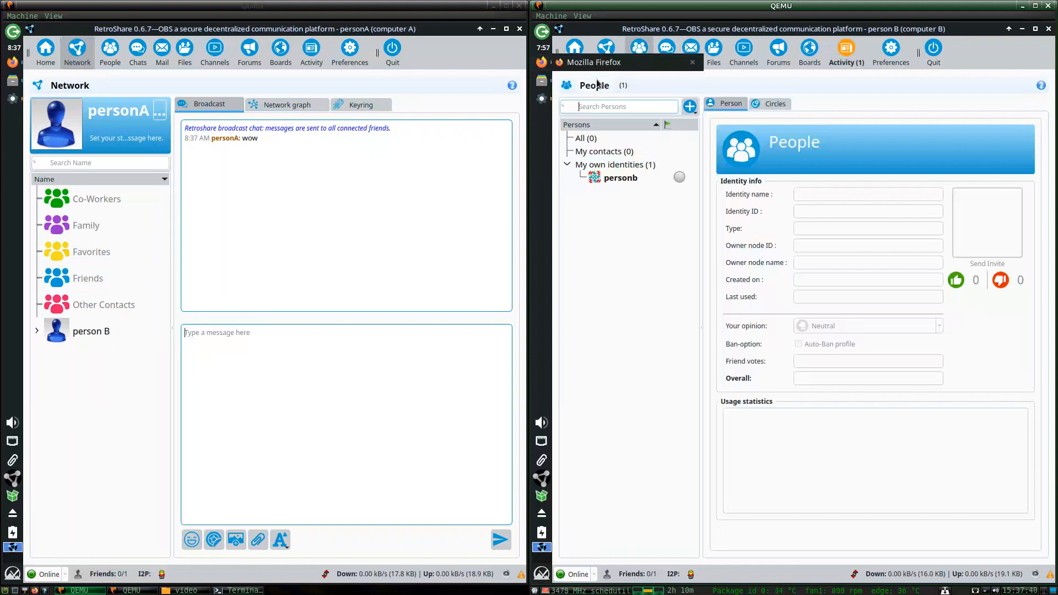
left_click(673, 55)
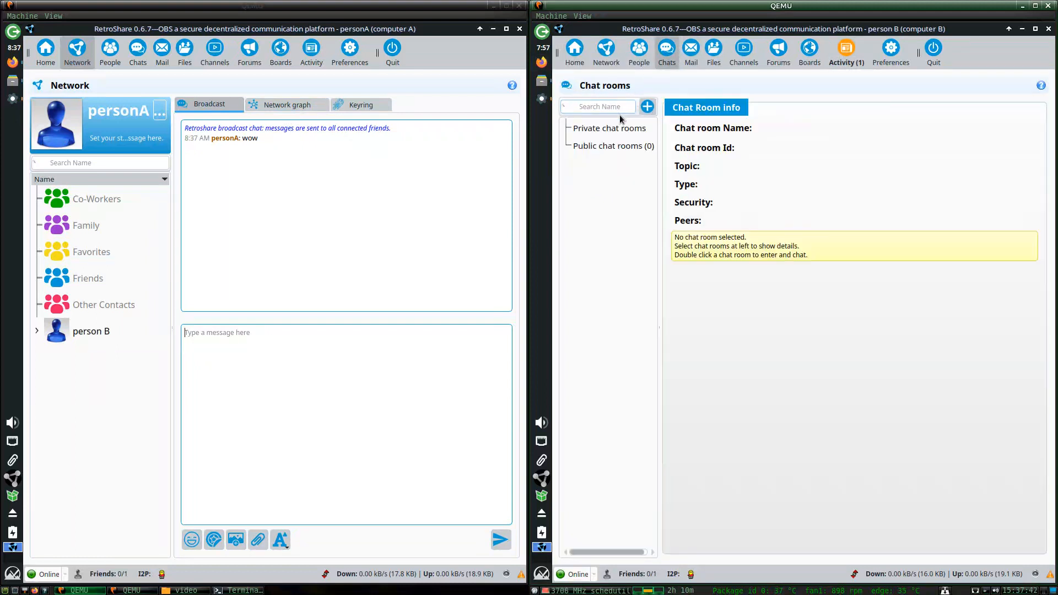
Show person B's Home page, and person A's network graph, broadcast chat and identity details.
left_click(576, 57)
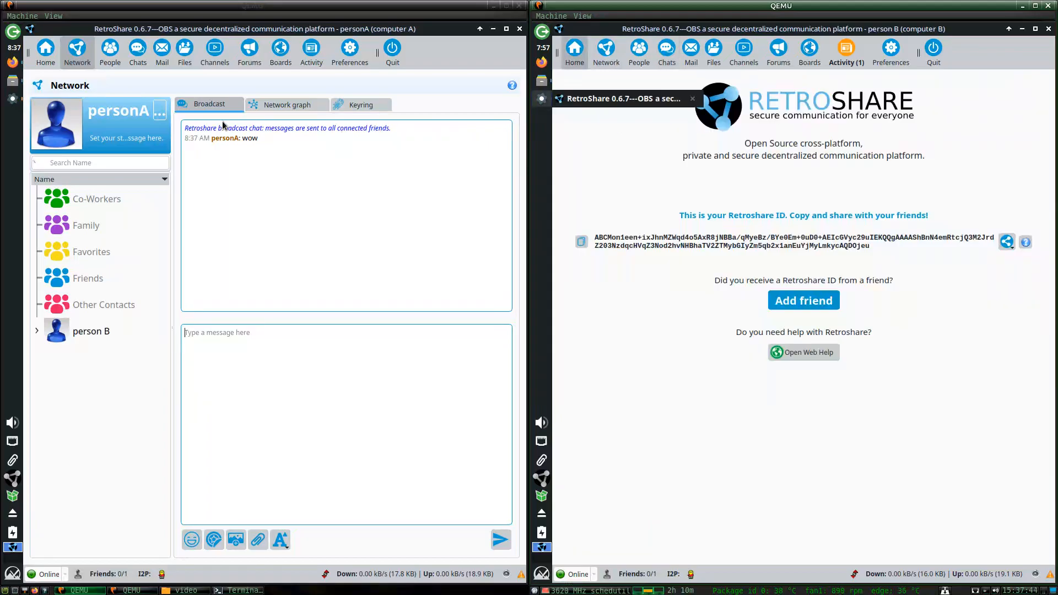
left_click(285, 104)
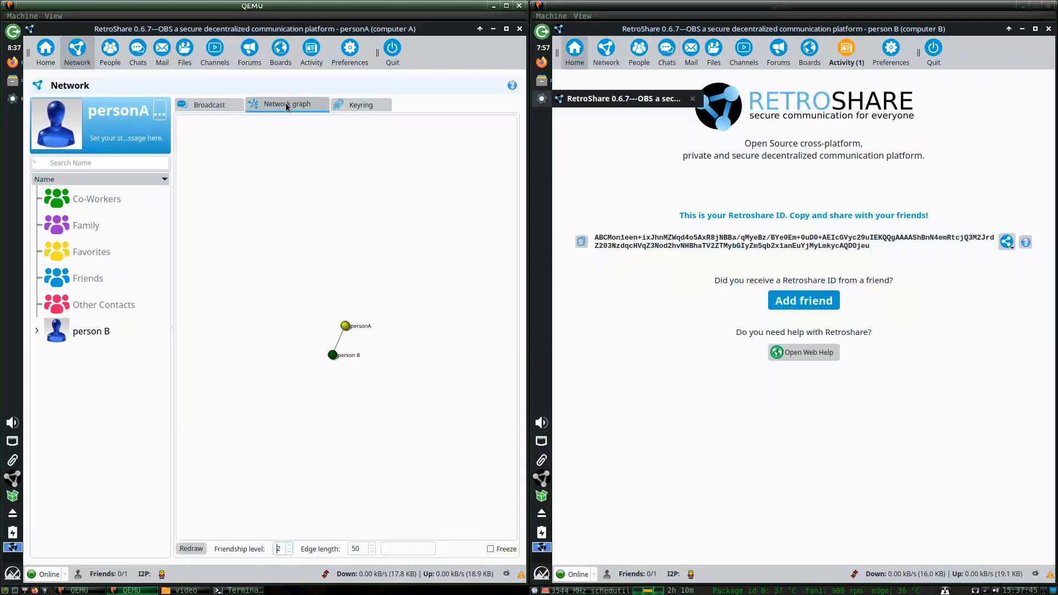
left_click(206, 105)
left_click(116, 60)
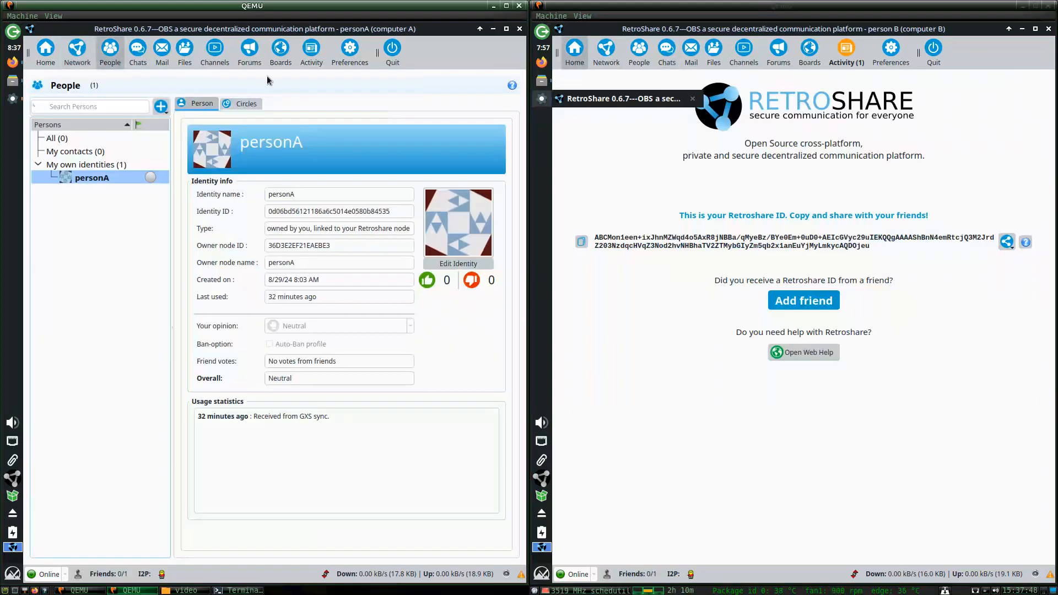
Check person B's activity stream and network graph, then person A's file transfers page.
left_click(595, 142)
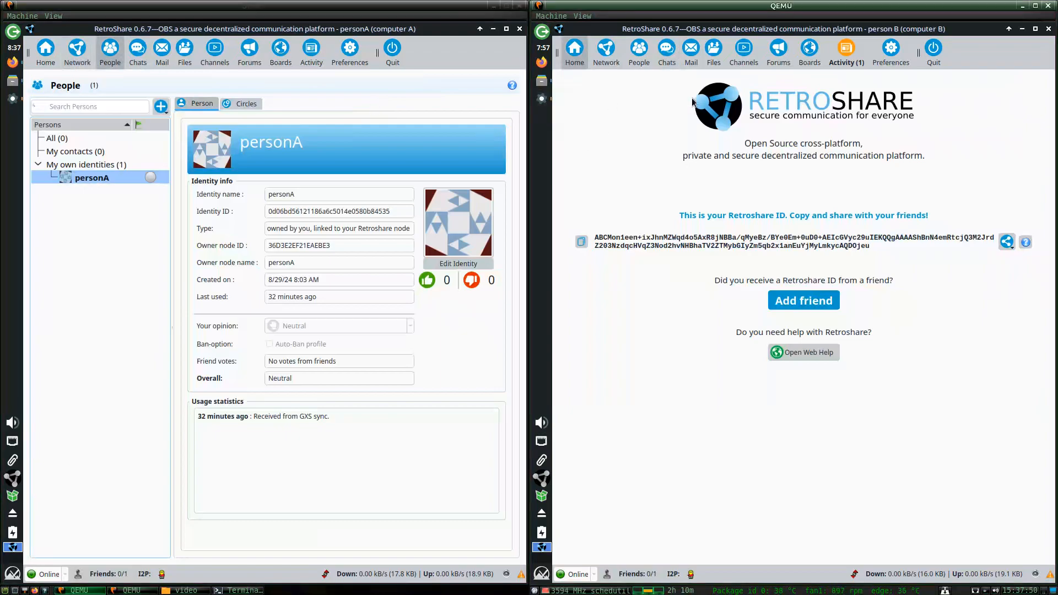
left_click(841, 55)
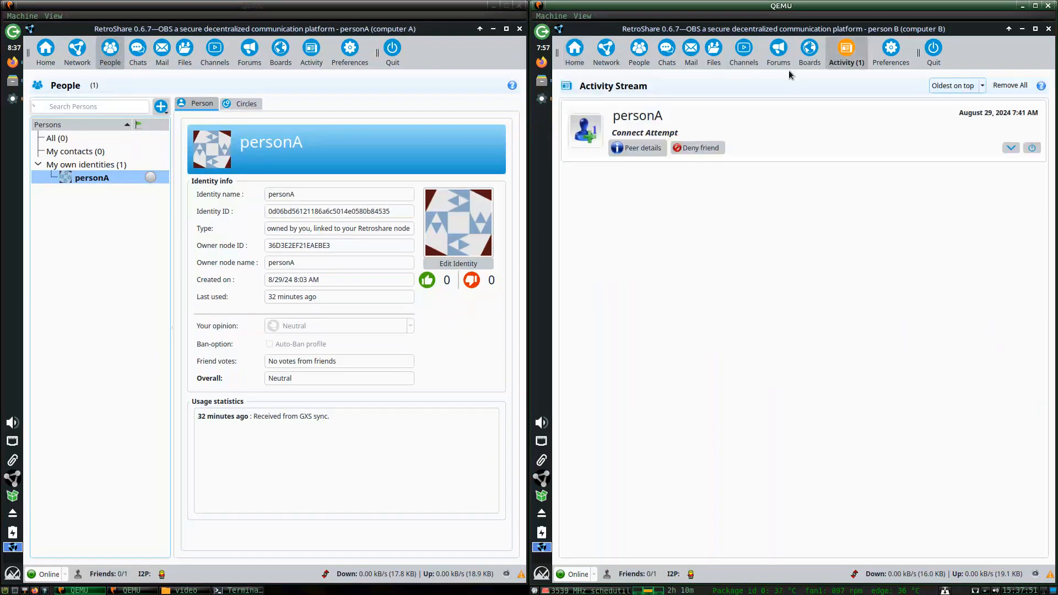
left_click(610, 55)
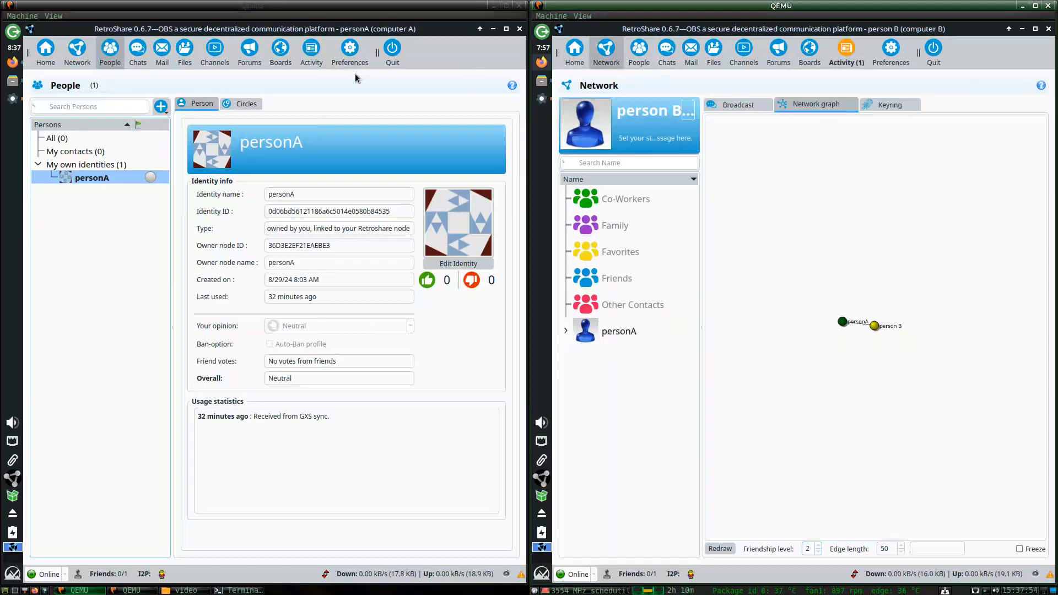
left_click(182, 55)
left_click(182, 55)
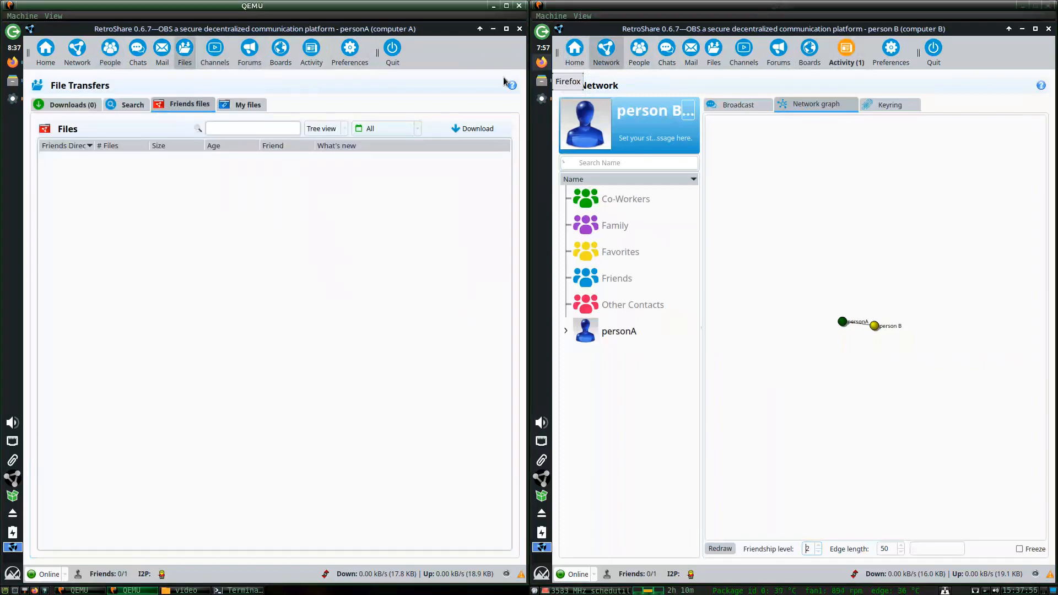
Take person B through Files (Downloads, Search), Chats and Mail to the People page.
left_click(713, 55)
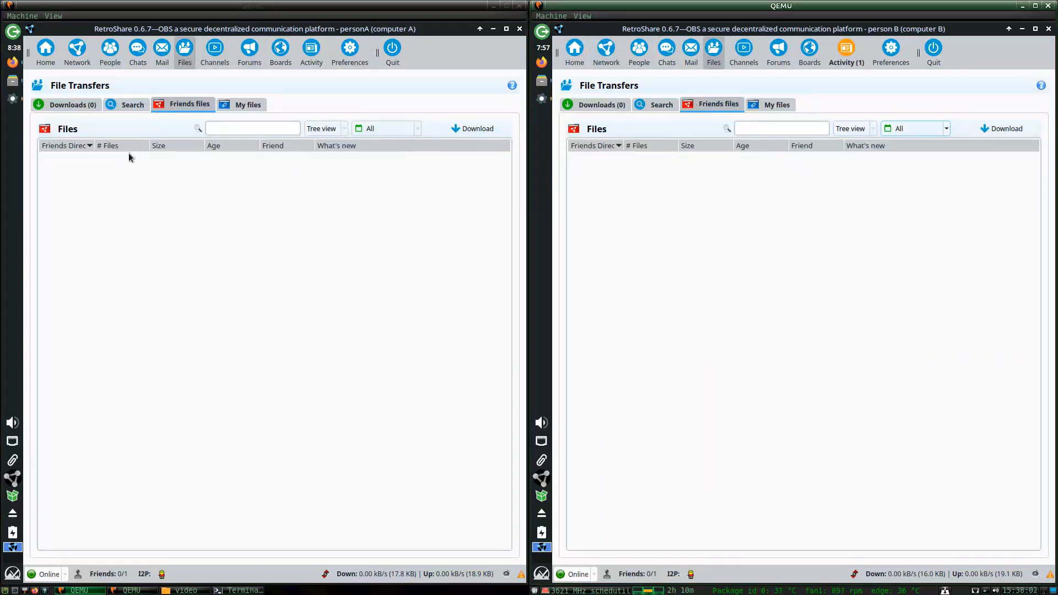
left_click(615, 103)
left_click(642, 104)
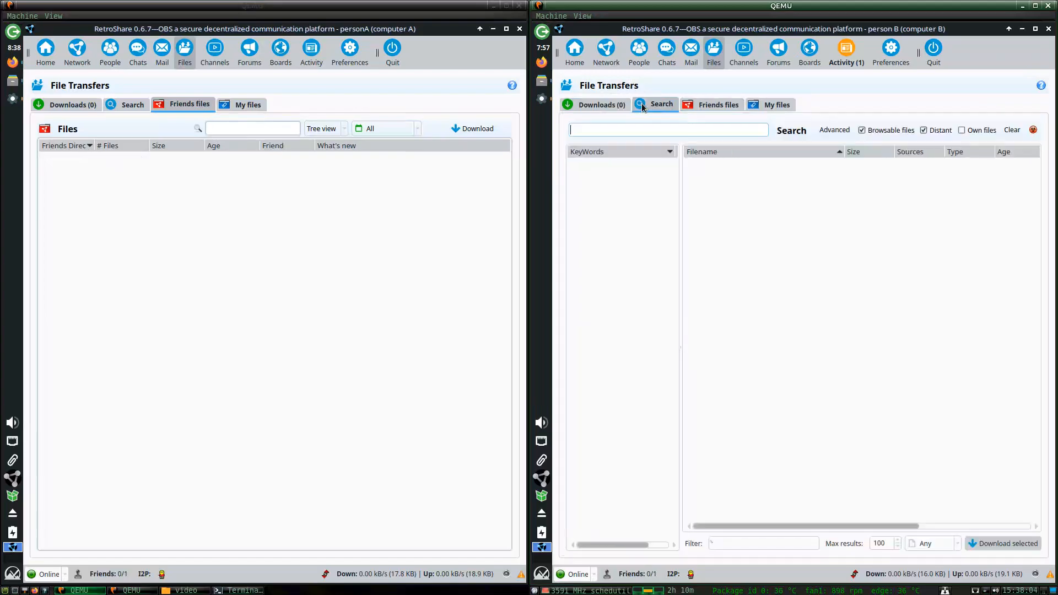
left_click(604, 104)
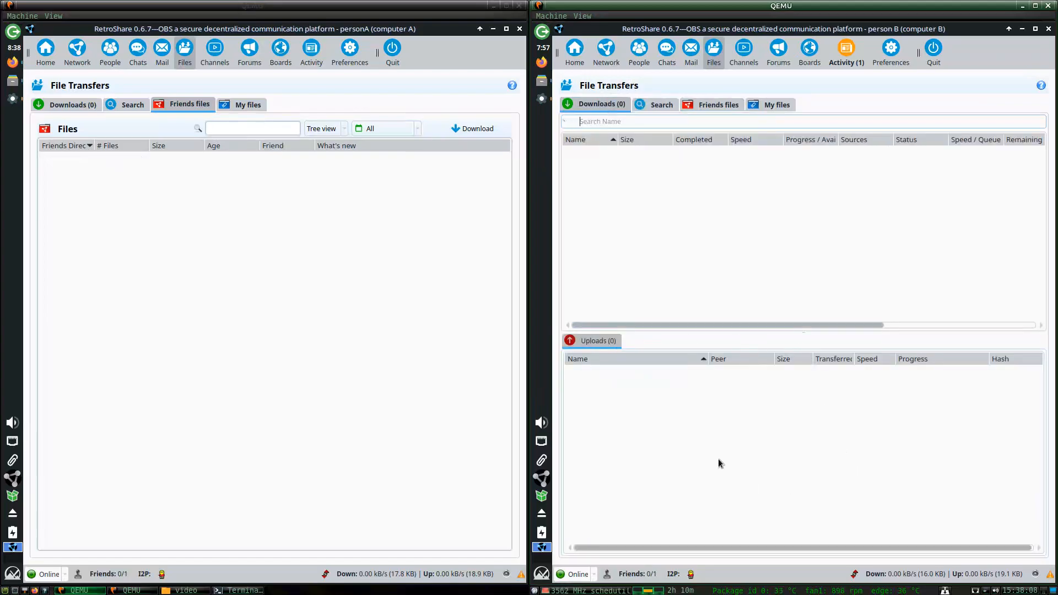
left_click(666, 52)
left_click(689, 55)
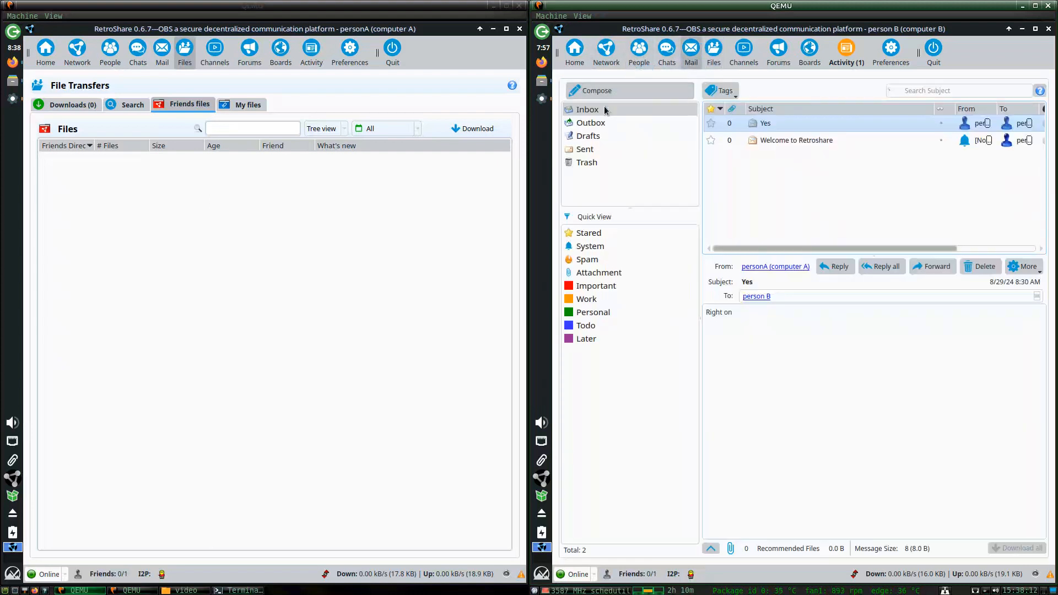
left_click(641, 59)
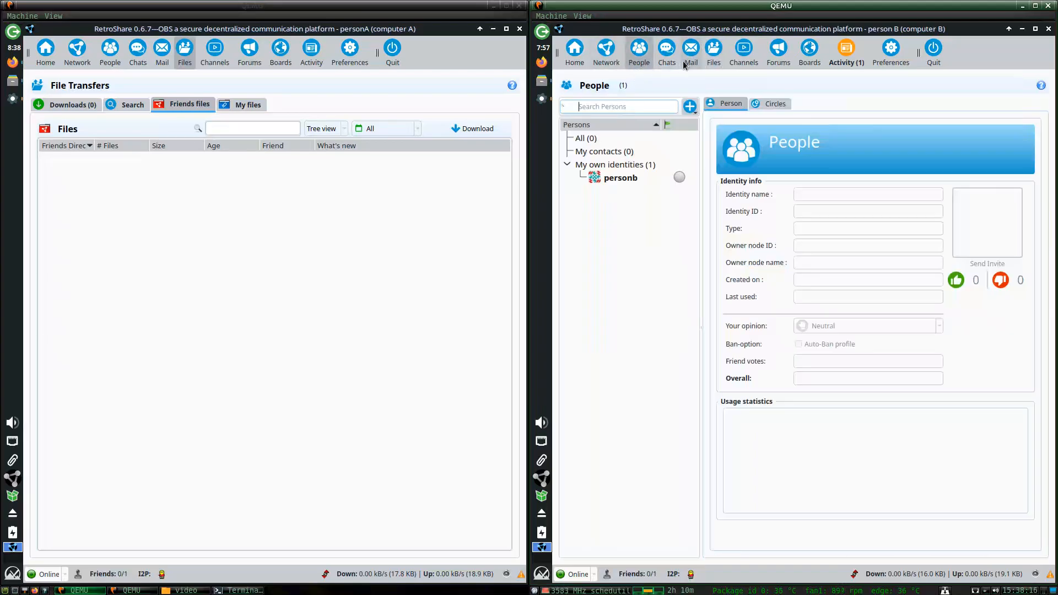
From person B, send personA a test mail with subject 'fgdfgdfgdfg' and body 'sdfsdfgdfg'.
left_click(686, 57)
left_click(620, 88)
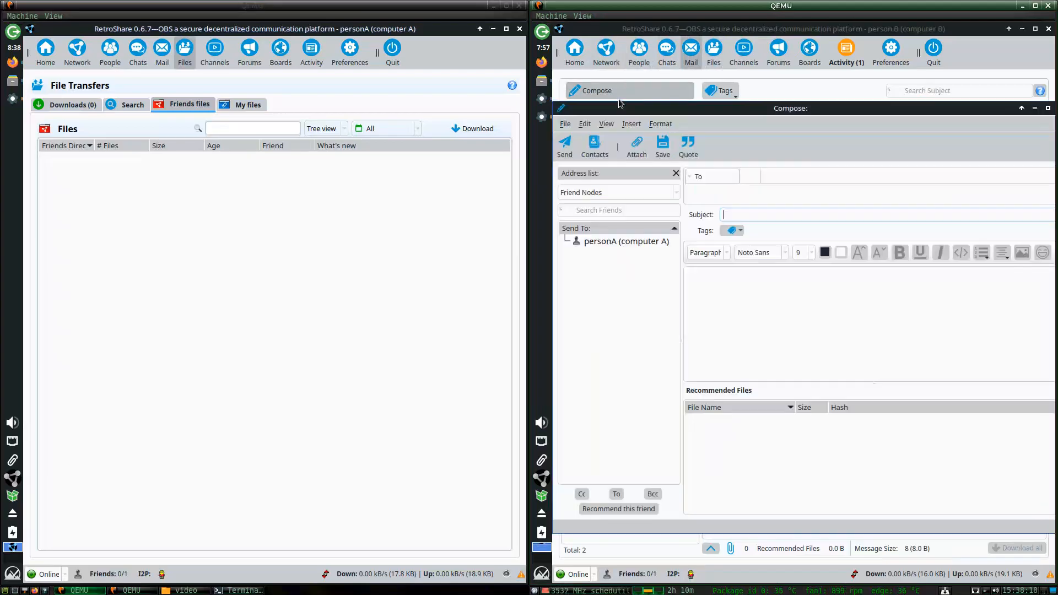
left_click(721, 289)
type("sdfsdfgdfg")
left_click(728, 214)
type("fgdfgdfgdfg")
double_click(628, 241)
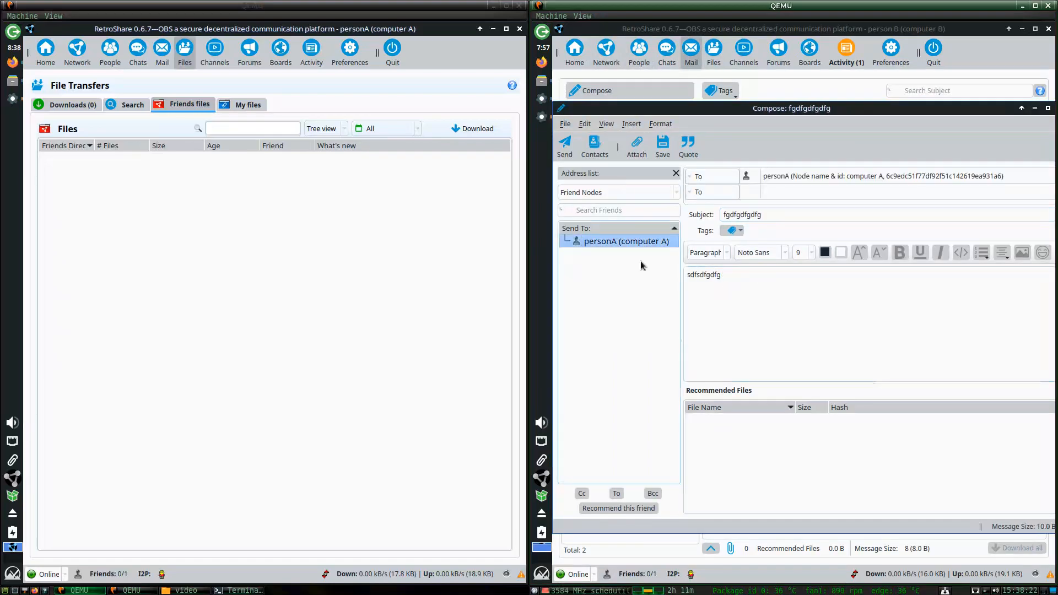
left_click(564, 146)
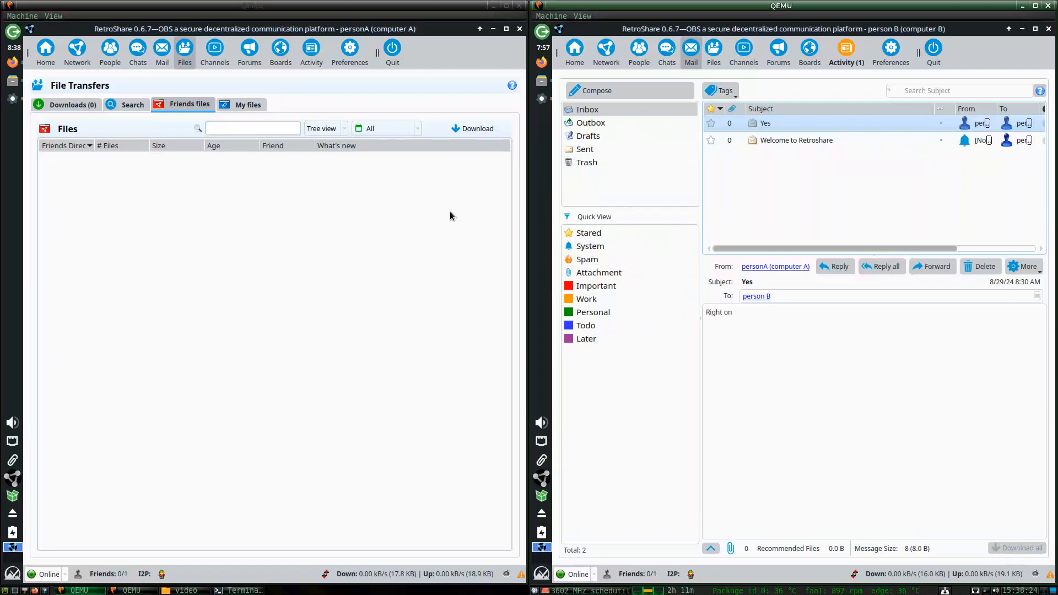
Browse person B's Activity, Boards and Chats pages, ending on the Mail inbox.
left_click(838, 55)
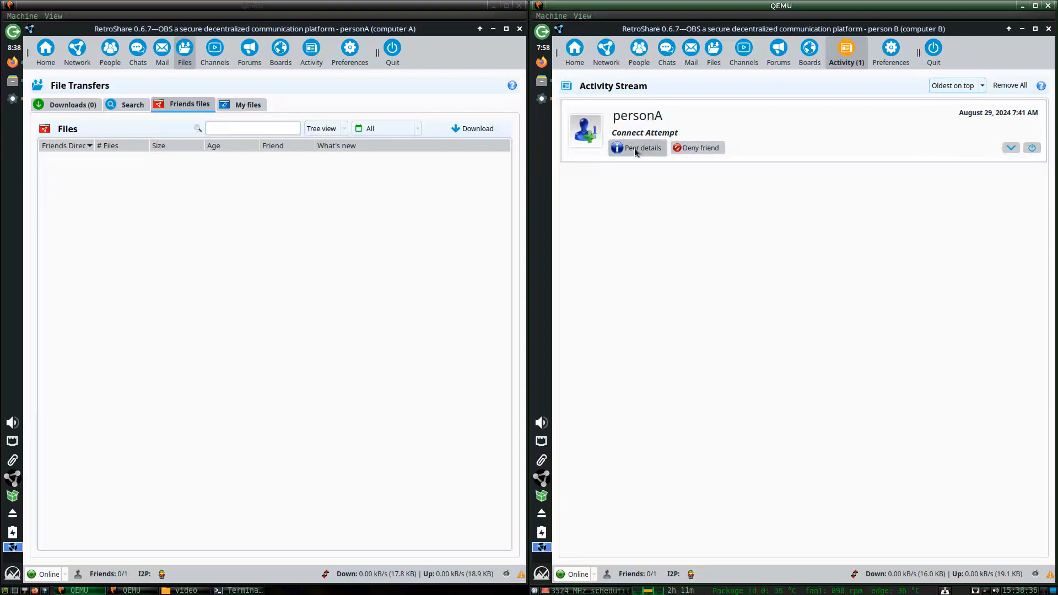
left_click(809, 52)
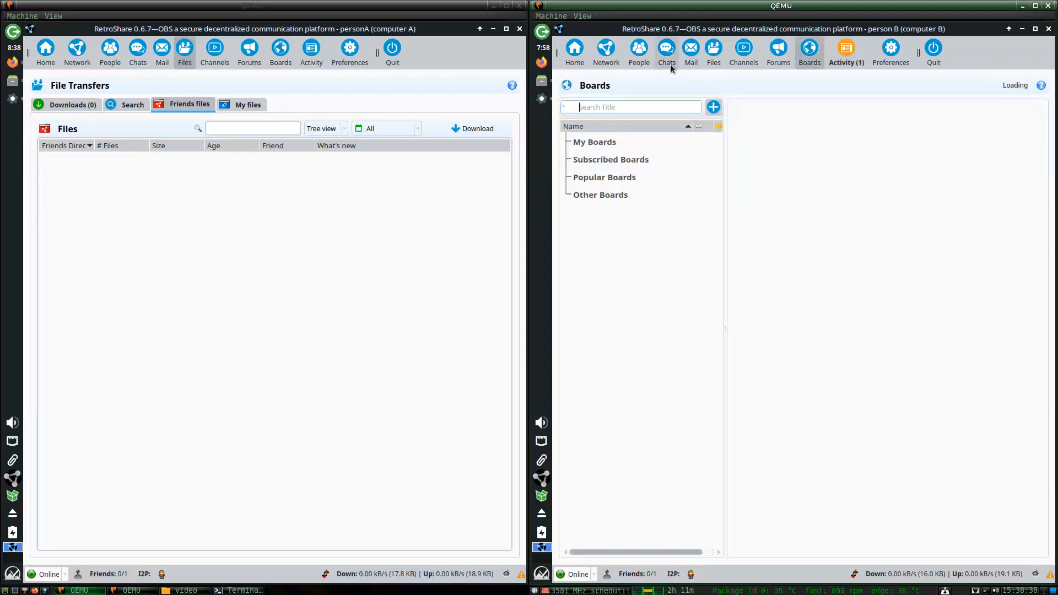
left_click(668, 61)
left_click(691, 52)
Show person A's mail inbox with B's 'yeah' message, and check person B's Trash before returning to the Inbox.
left_click(162, 53)
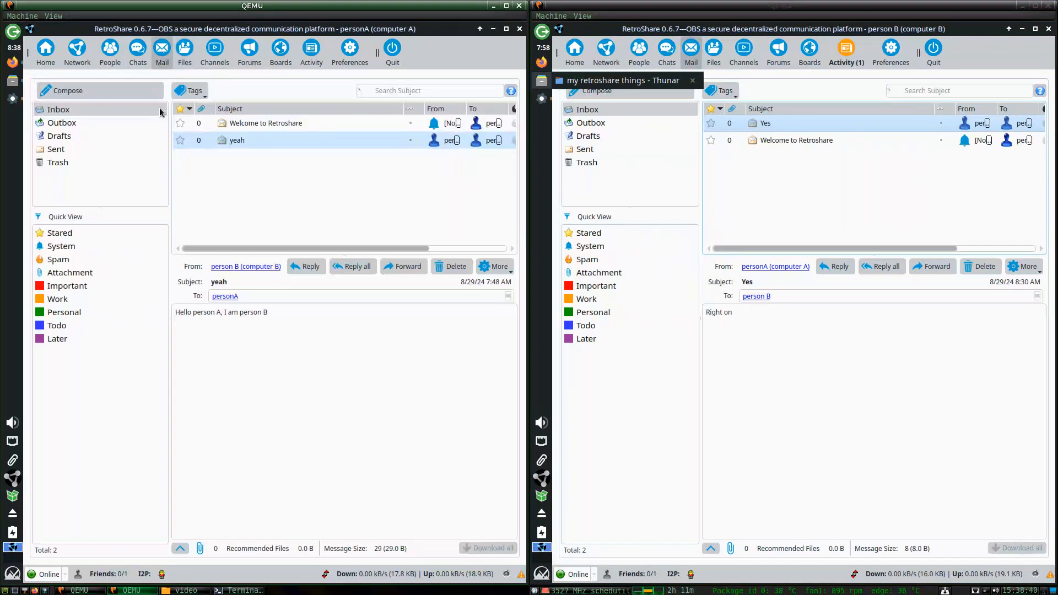
left_click(661, 168)
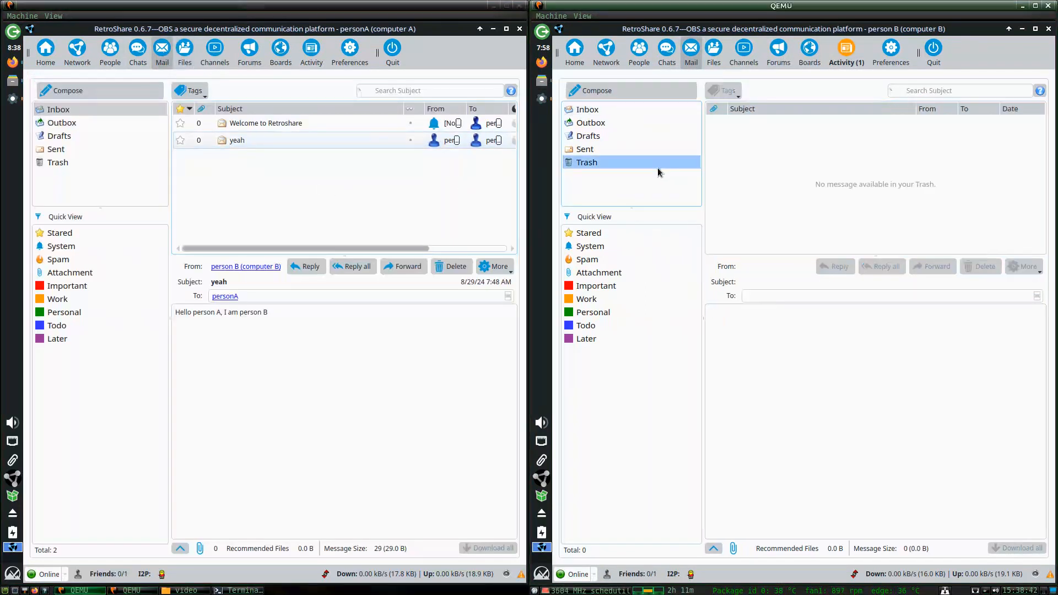
left_click(628, 110)
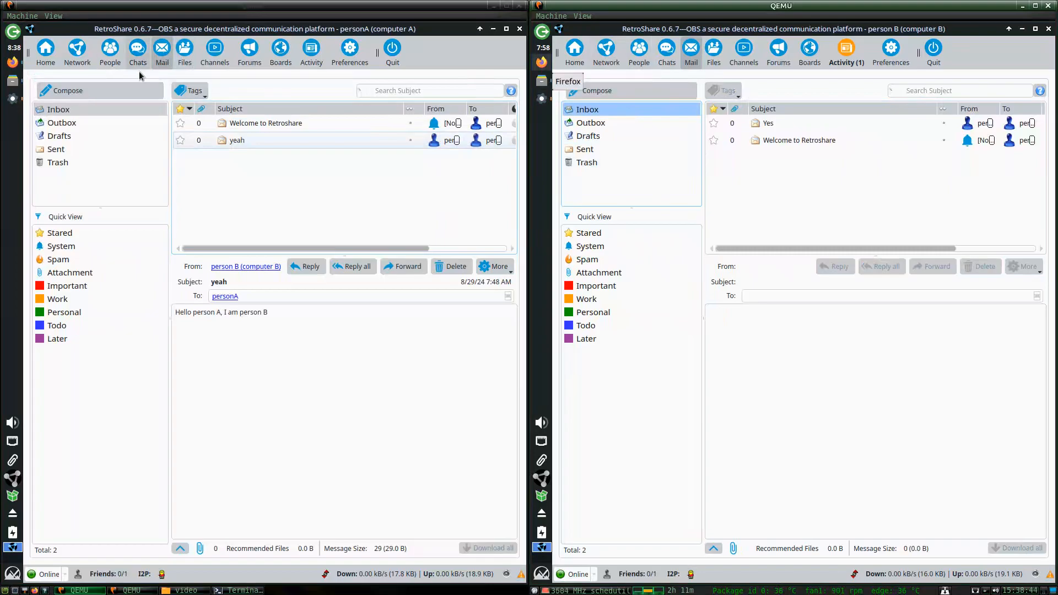
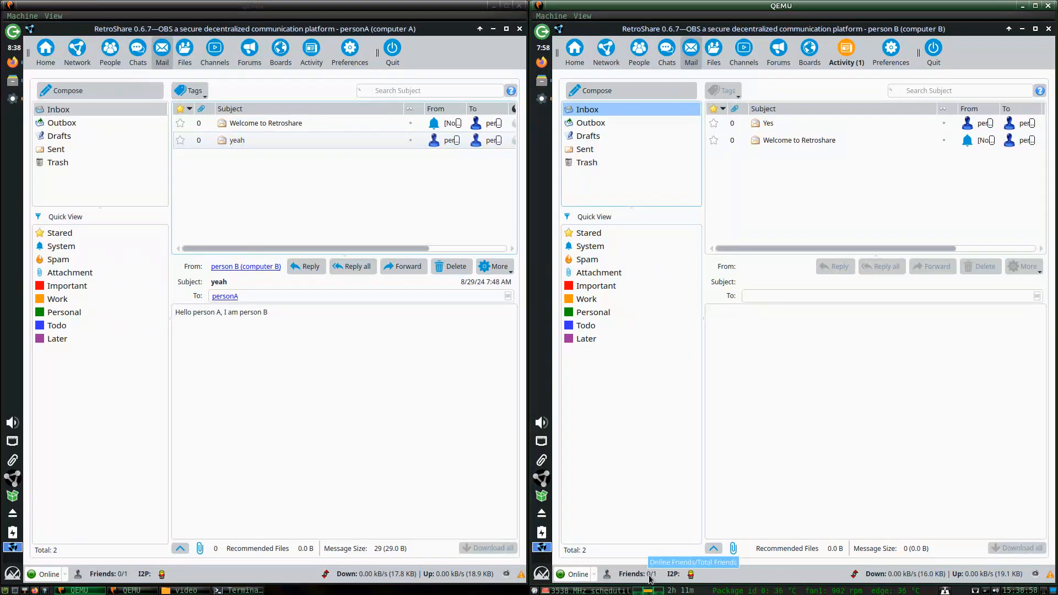
Bring computer A's Firefox window with the Pastebin paste forward and open a blank new tab.
left_click(13, 62)
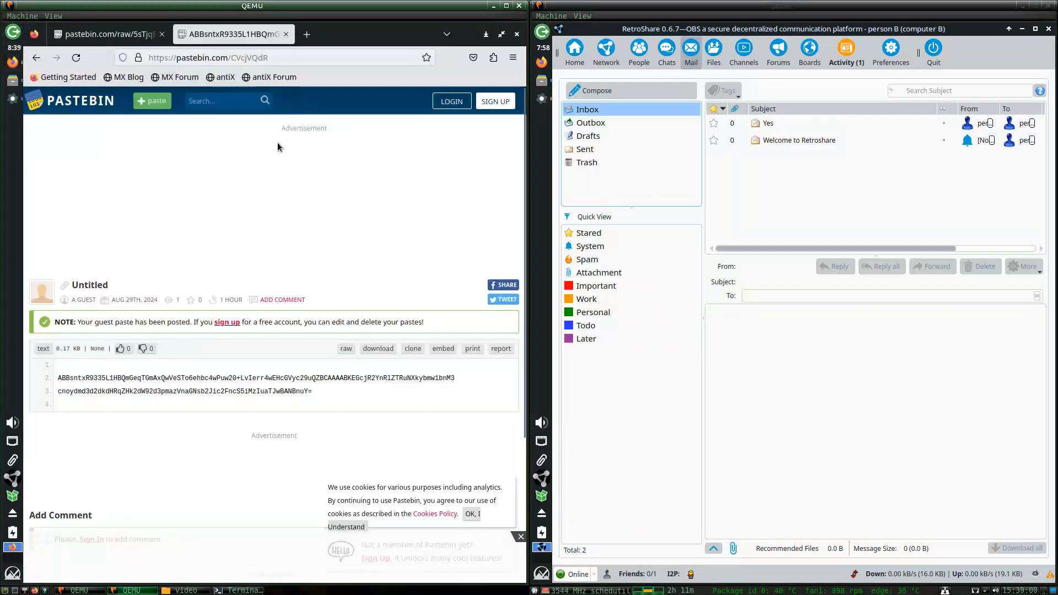
left_click(307, 34)
Close both Pastebin tabs and try loading 127.0.0.1:5765.
left_click(282, 34)
left_click(160, 34)
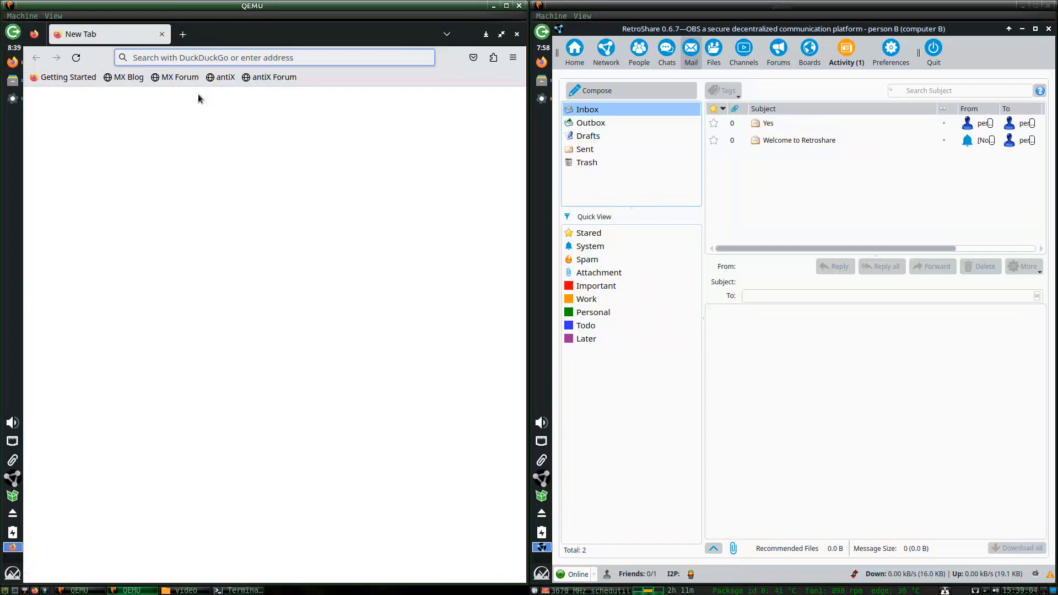
type("12")
type("7.0.")
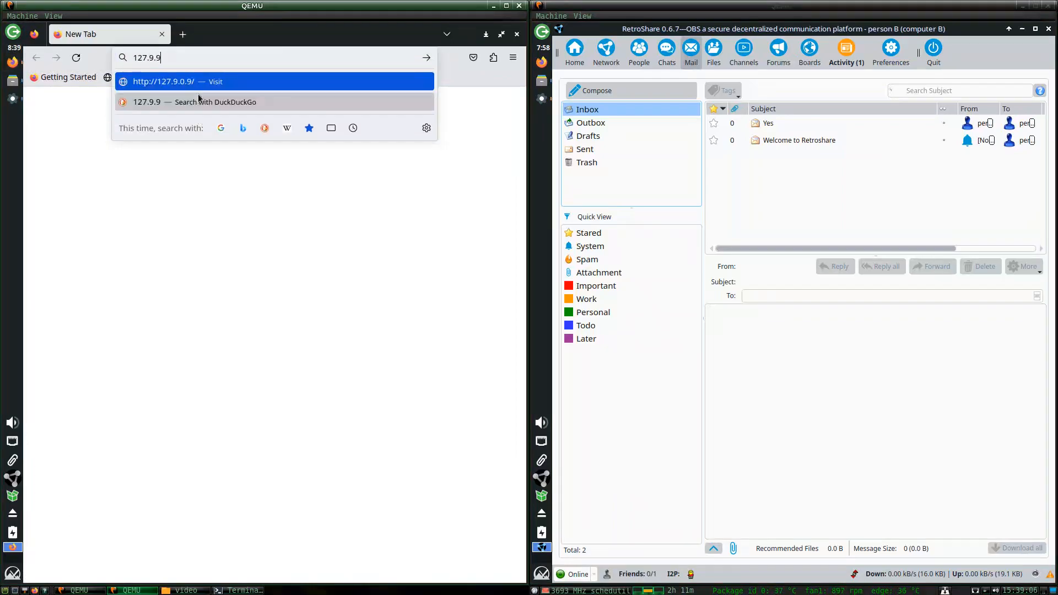
type("0.1>5")
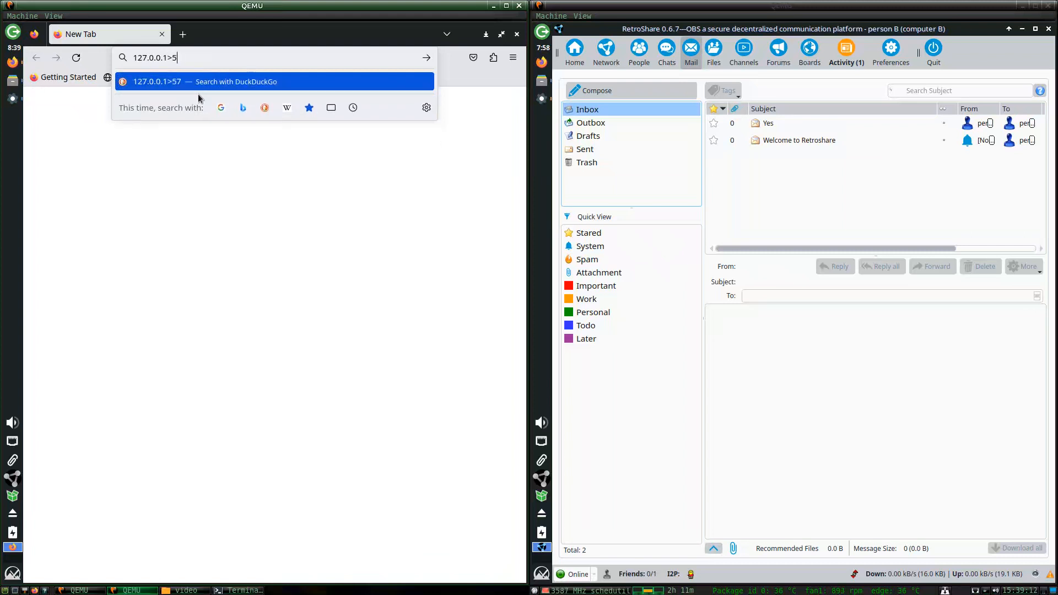
key("BackSpace")
key("BackSpace")
type(":7")
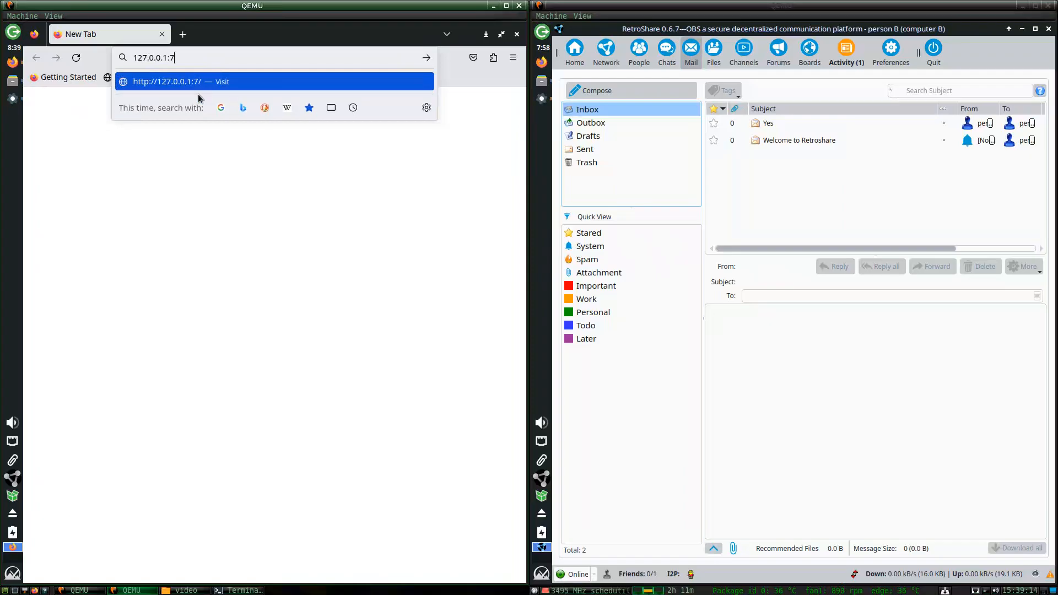
type("566")
key("BackSpace")
key("BackSpace")
key("BackSpace")
key("BackSpace")
type("5765")
key("Return")
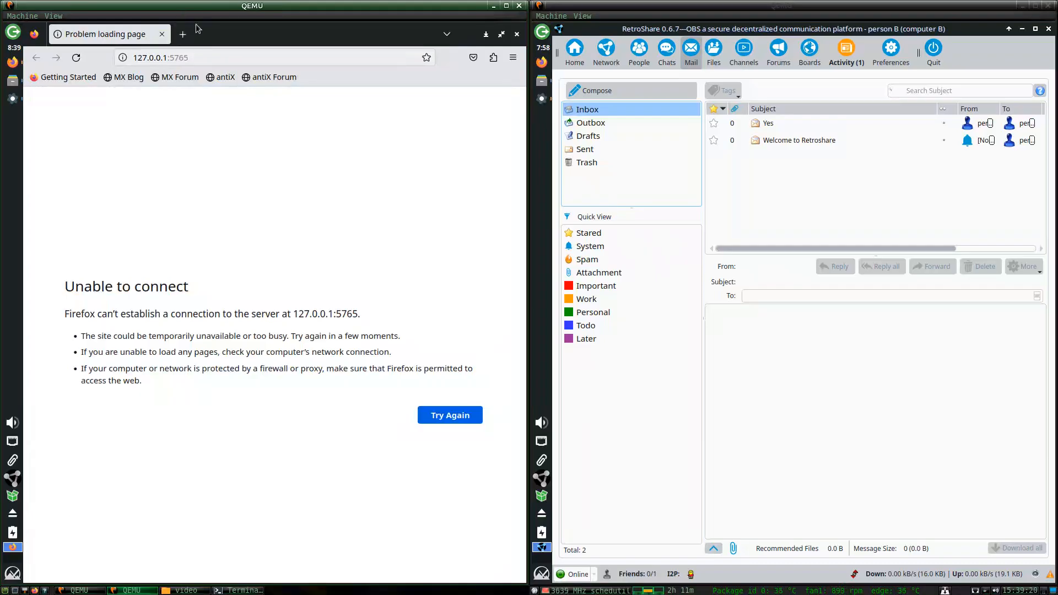
Try 127.0.0.1 on ports 7565 and 7567 instead; neither connects.
left_click(200, 58)
left_click(204, 59)
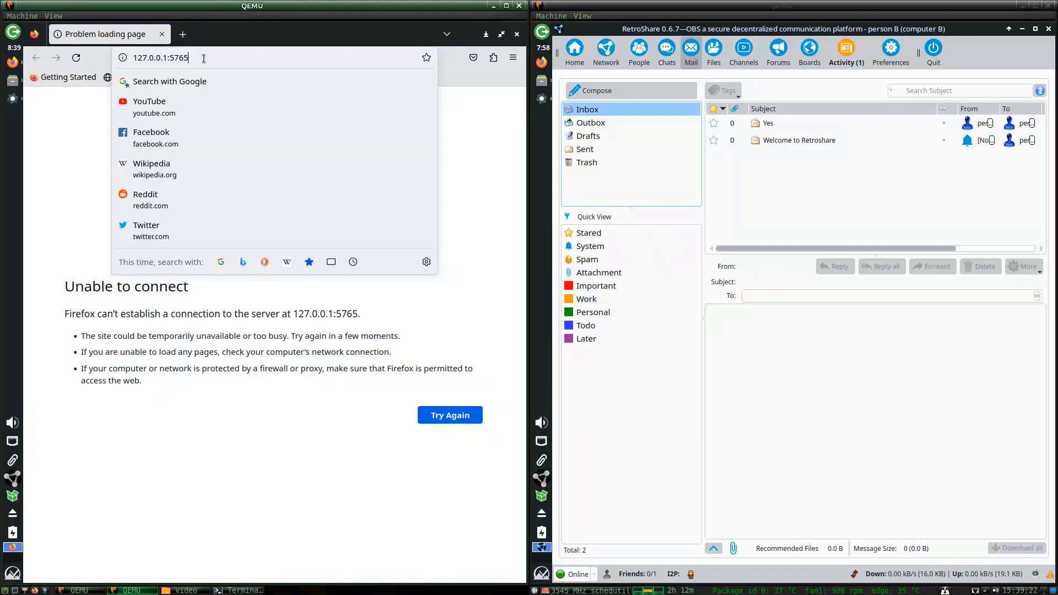
key("BackSpace")
key("BackSpace")
key("BackSpace")
key("BackSpace")
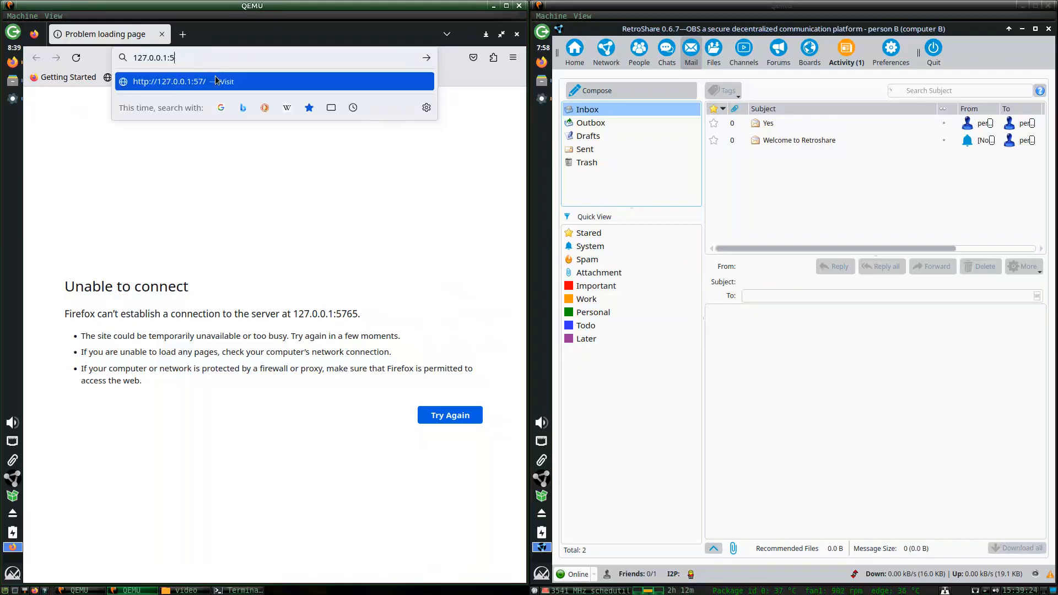
type("7565")
key("Return")
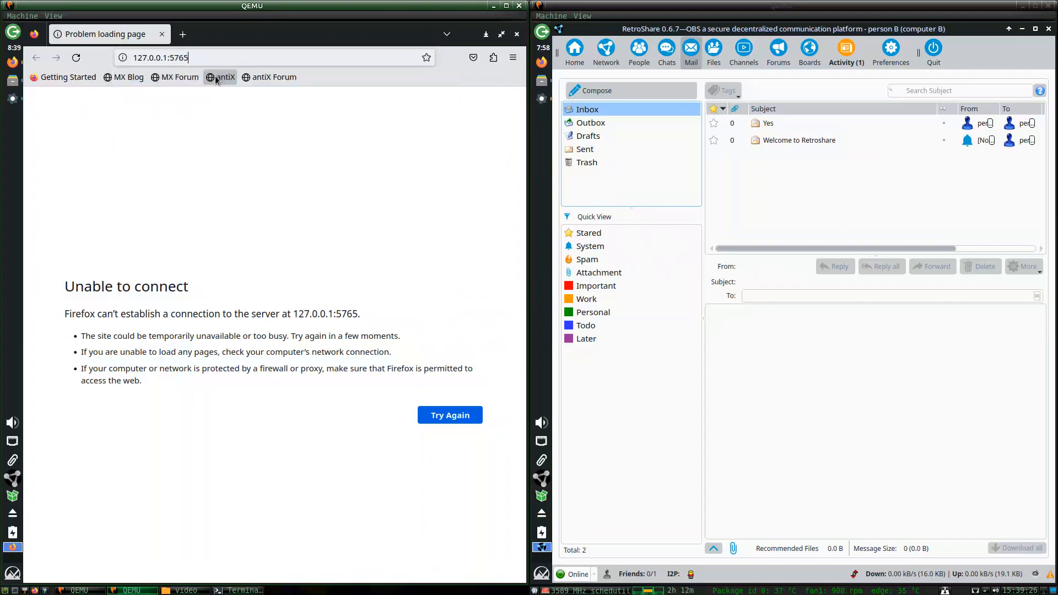
left_click(203, 58)
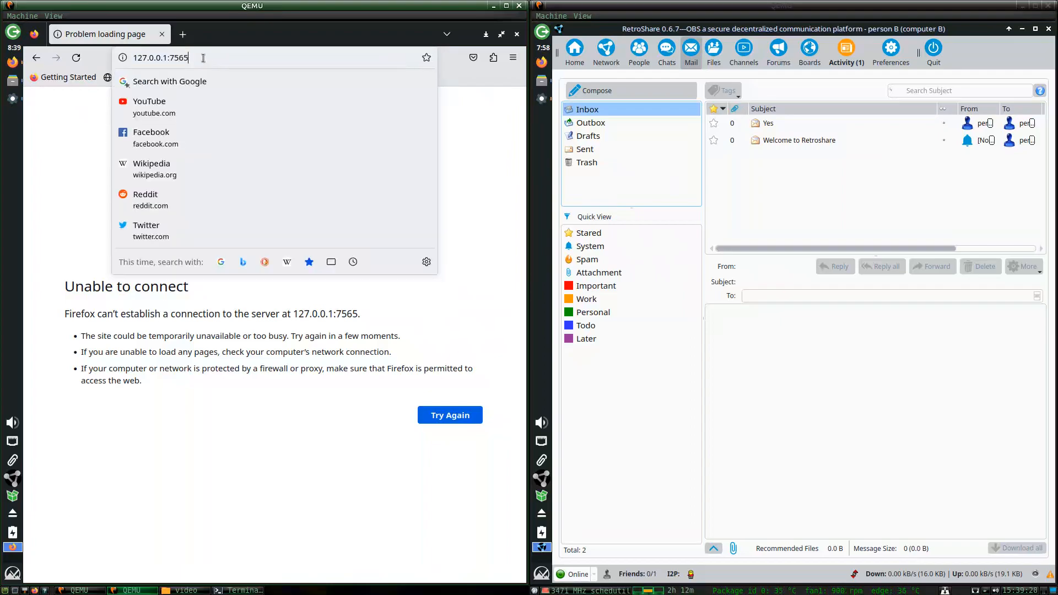
key("BackSpace")
type("7")
key("Return")
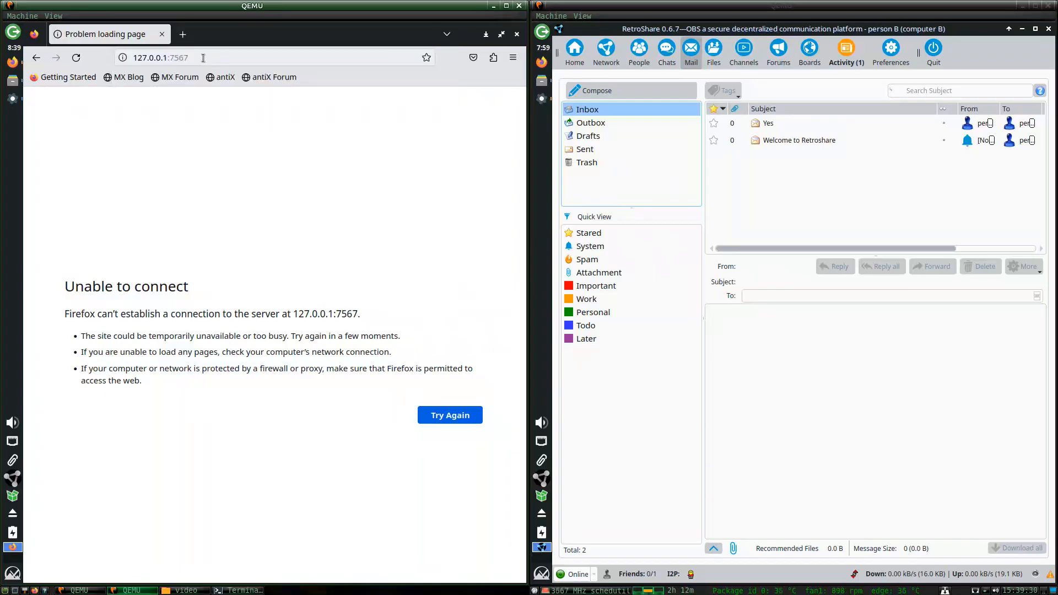
Retry 127.0.0.1:5765, which still fails, then open a second blank tab.
left_click(203, 58)
left_click(210, 55)
key("BackSpace")
key("BackSpace")
key("BackSpace")
key("BackSpace")
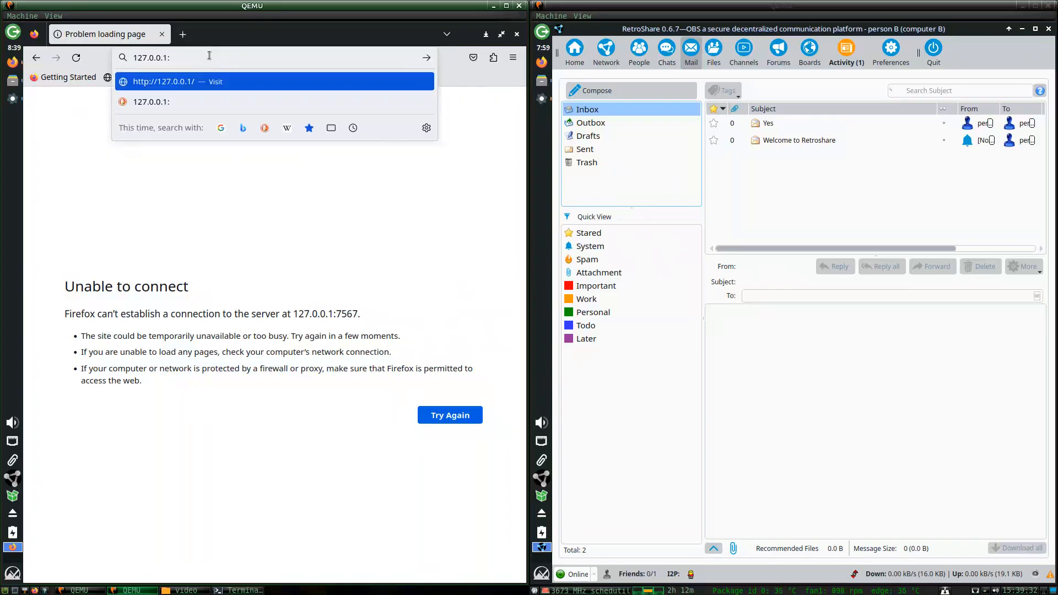
type("5765")
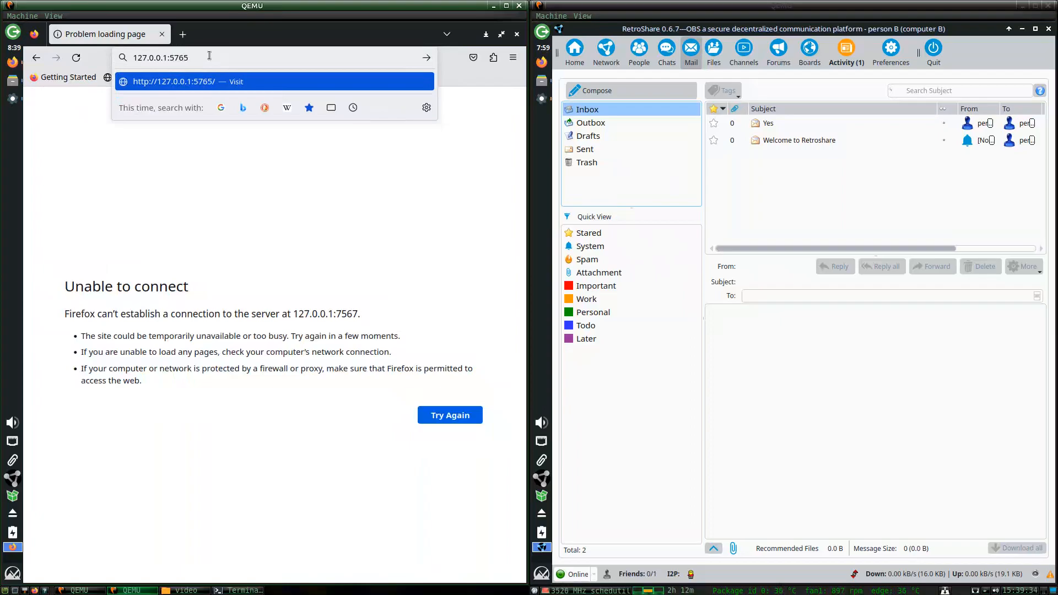
key("Return")
left_click(190, 57)
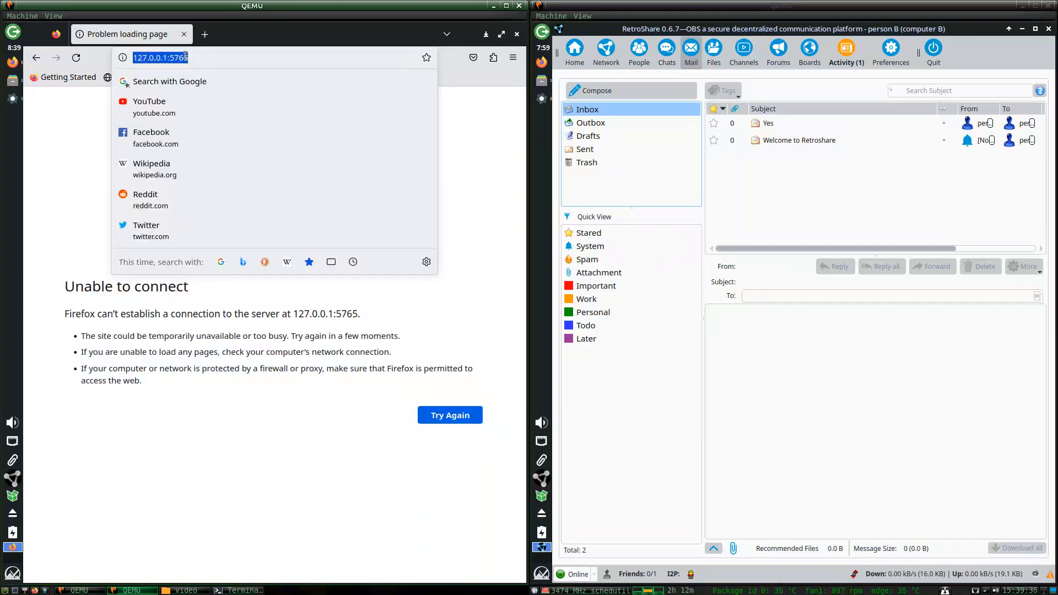
left_click(194, 58)
key("Escape")
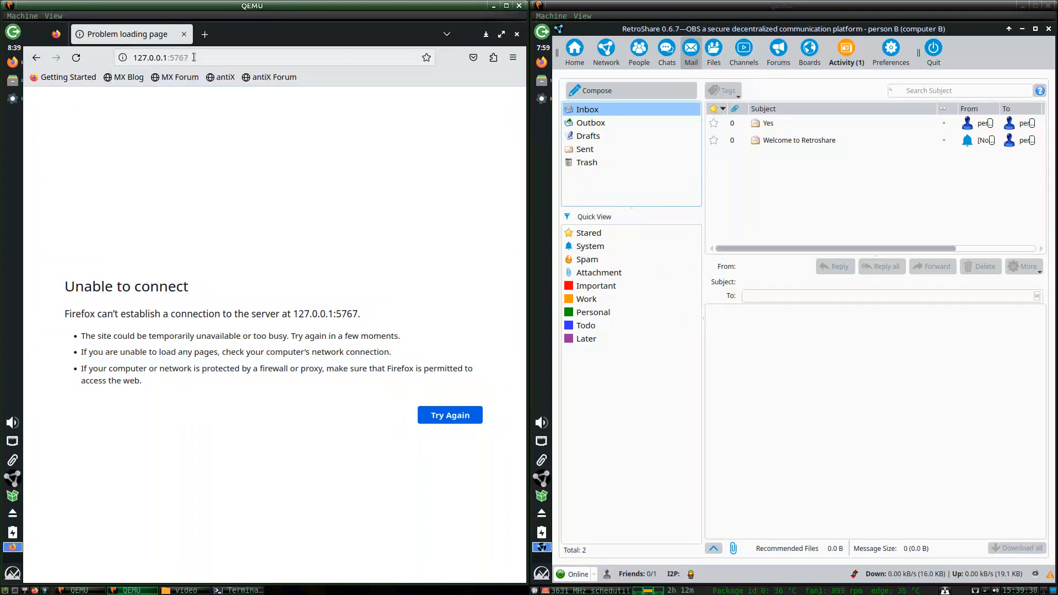
key("ctrl+t")
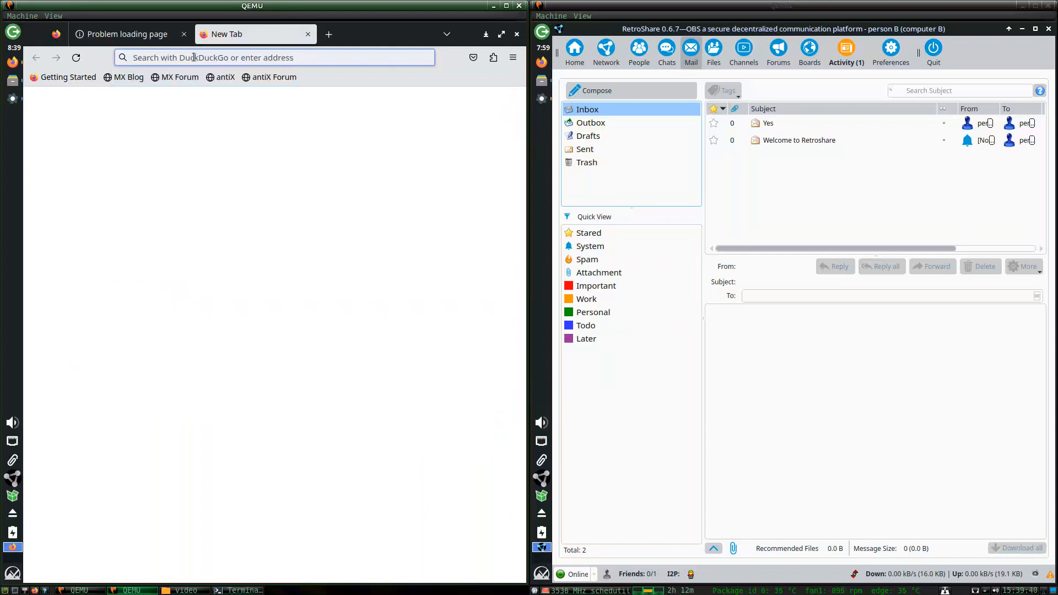
Search 'retroshare i2p' on DuckDuckGo, then repeat the search on startpage.com.
type("retro")
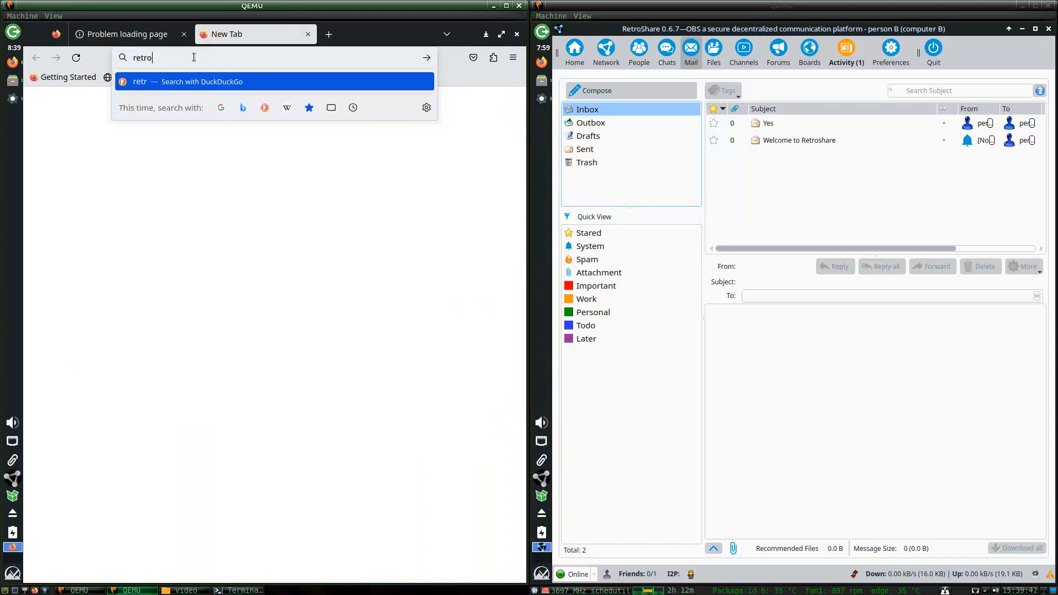
type("share i2p")
key("Return")
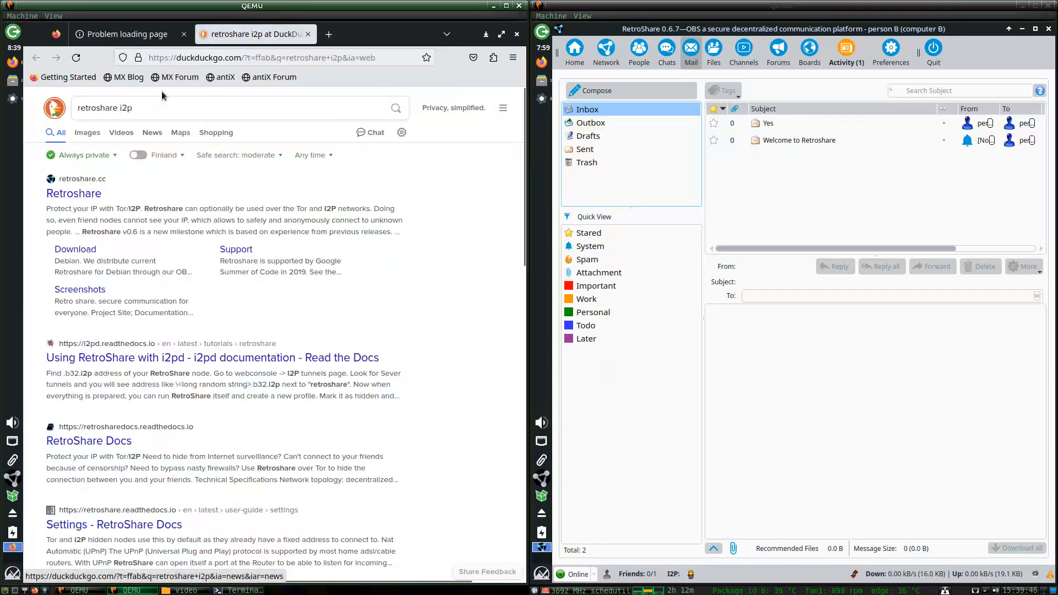
triple_click(161, 107)
key("ctrl+c")
key("ctrl+t")
left_click(308, 34)
type("star")
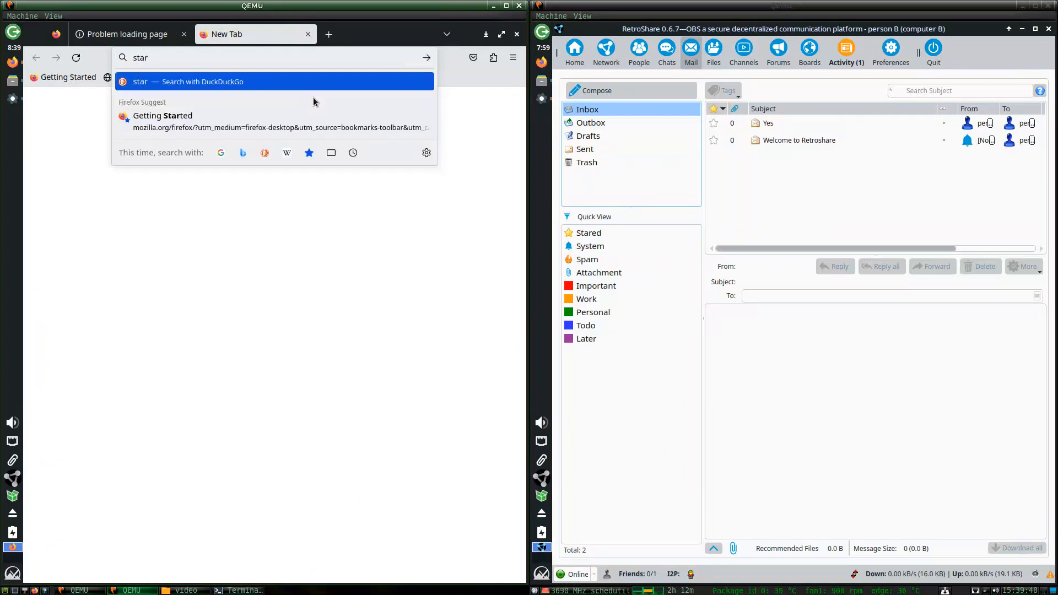
type("tpage.com")
key("Return")
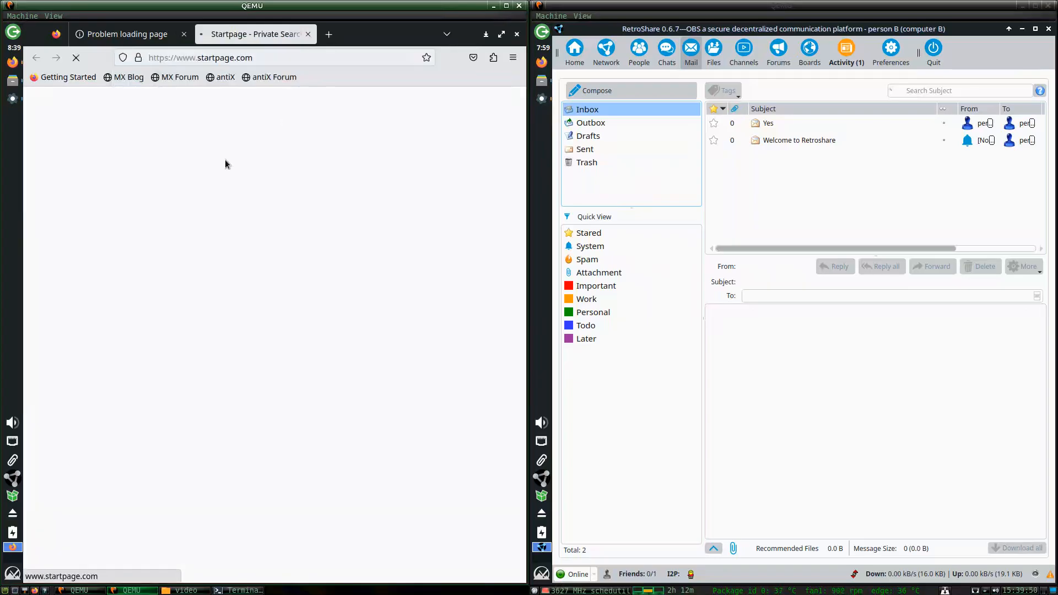
key("ctrl+v")
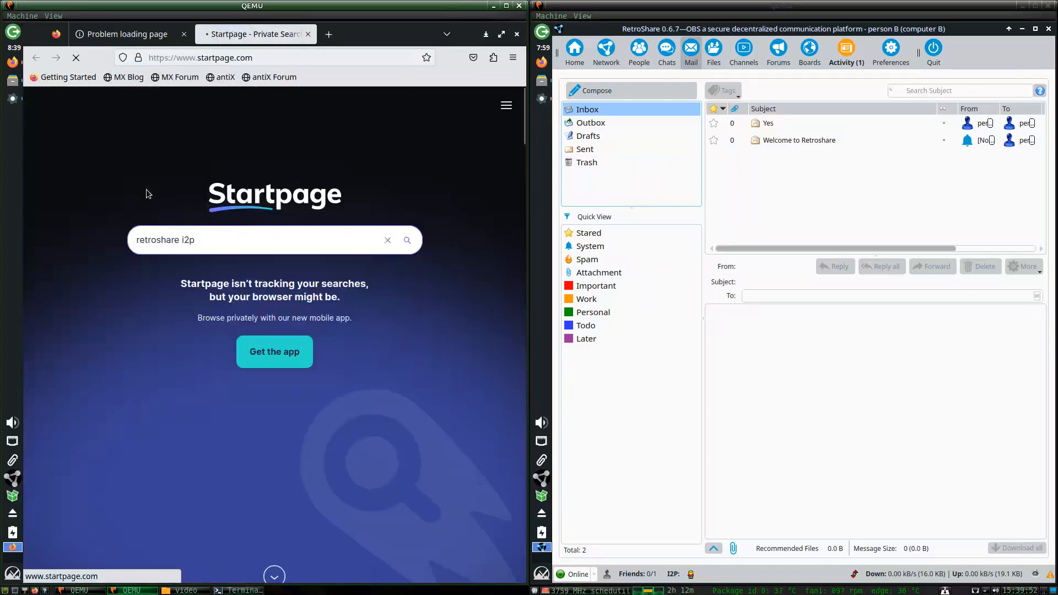
key("Return")
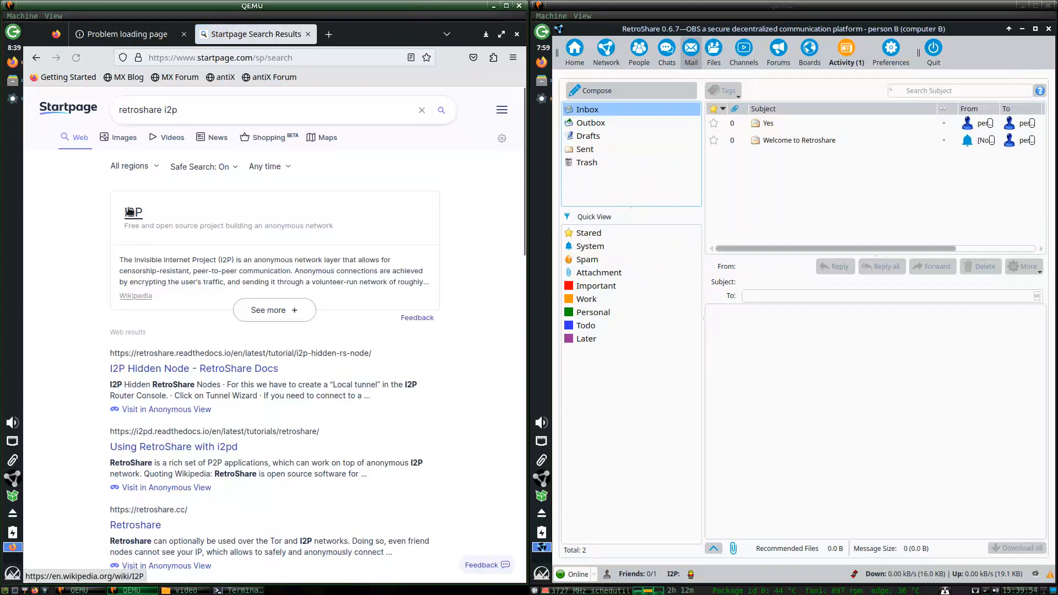
left_click(161, 368)
scroll(281, 220, "down", 2)
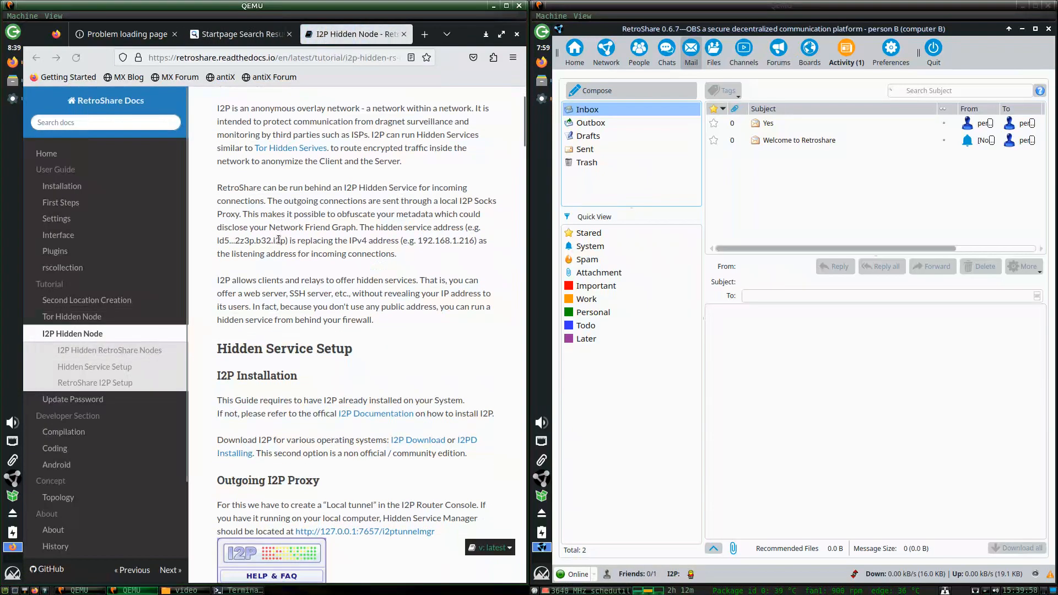
scroll(279, 240, "down", 10)
scroll(278, 240, "up", 6)
scroll(278, 240, "down", 5)
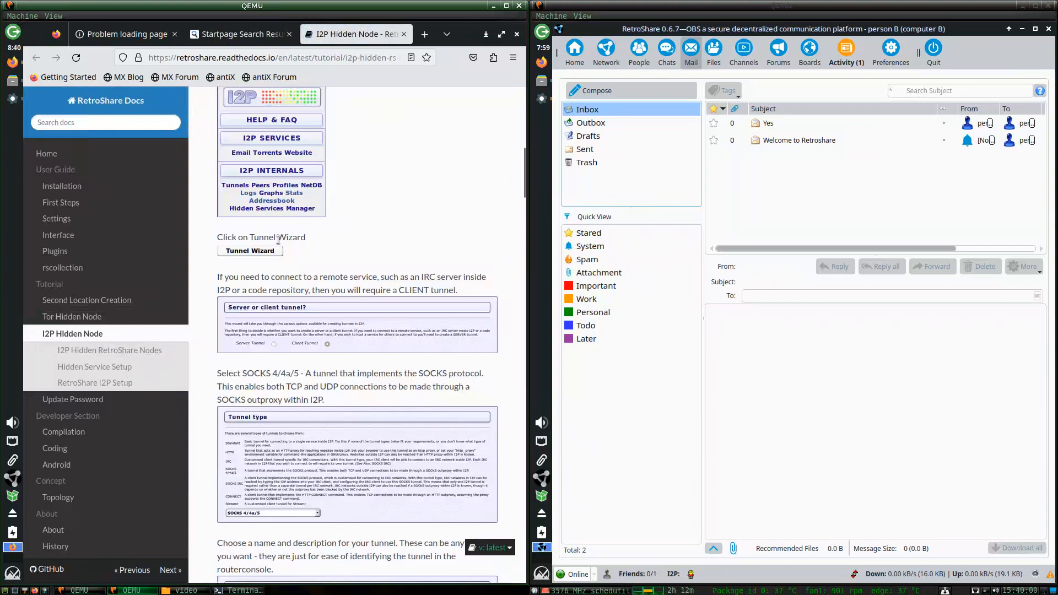
scroll(278, 240, "down", 7)
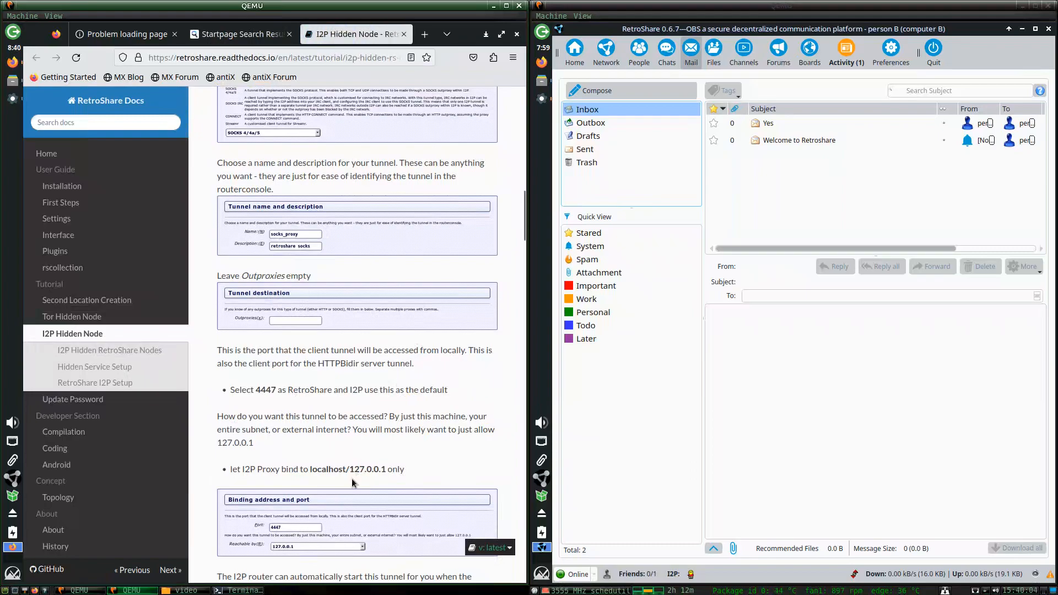
scroll(351, 481, "down", 6)
scroll(303, 452, "down", 3)
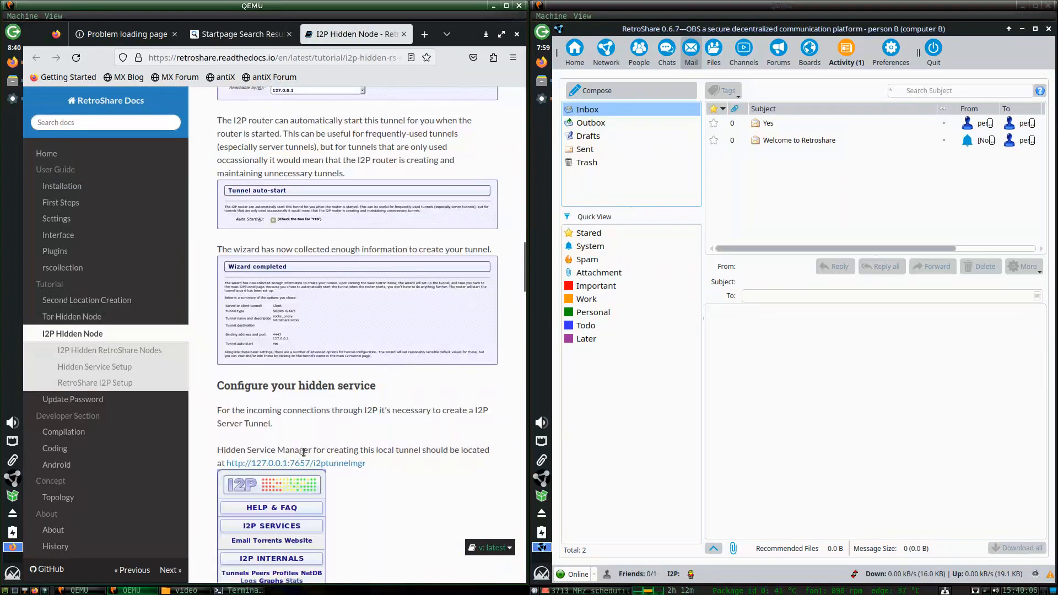
left_click_drag(373, 462, 228, 466)
Load the router console at 127.0.0.1:7657 and open the Hidden Services Manager listing retroshare2.
key("ctrl+c")
key("ctrl+t")
key("ctrl+v")
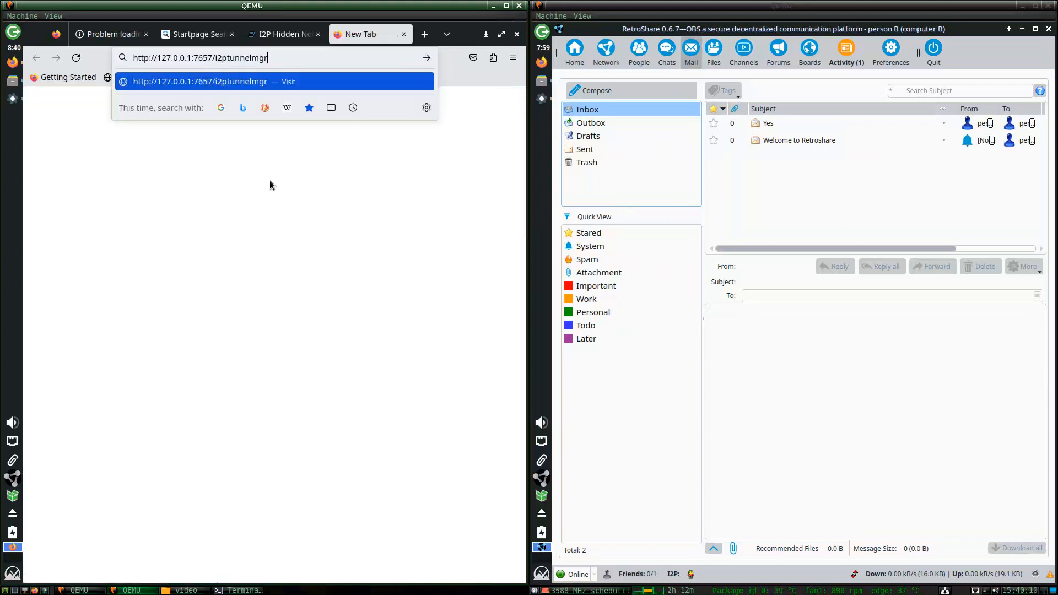
left_click_drag(293, 60, 215, 59)
key("BackSpace")
key("Return")
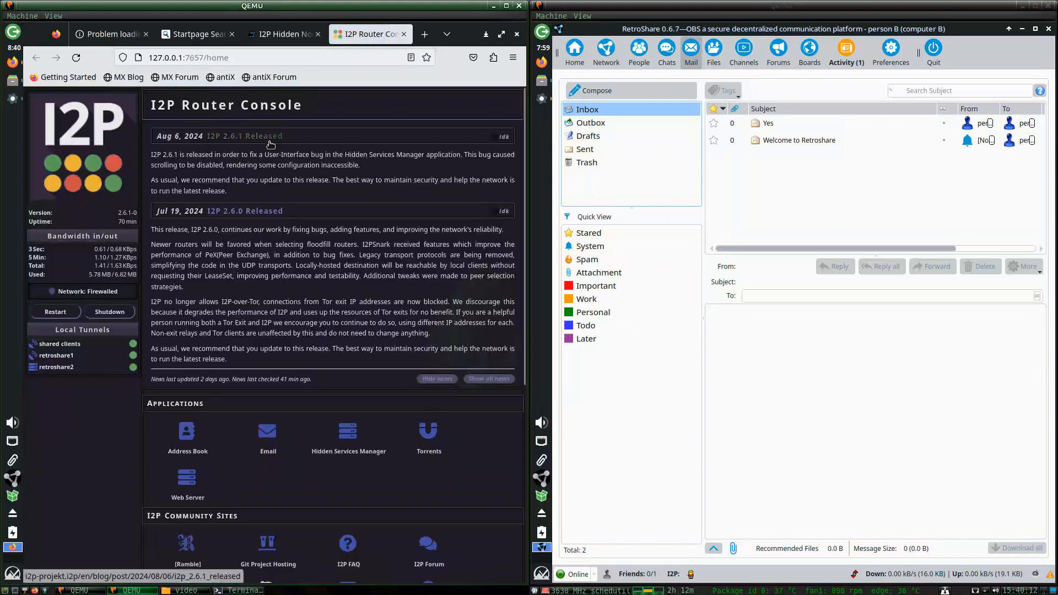
scroll(337, 237, "down", 3)
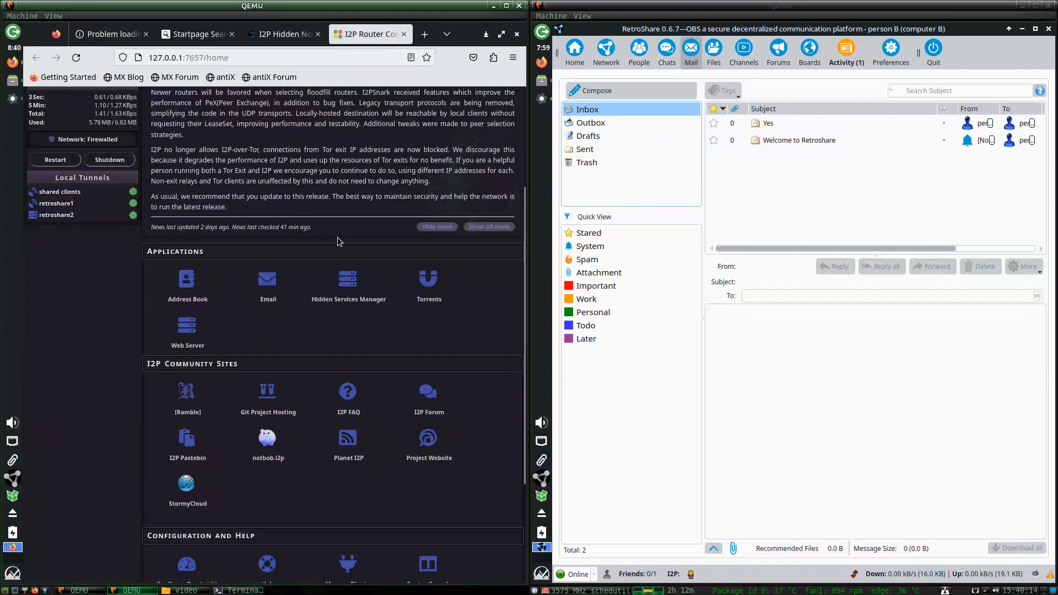
left_click(339, 286)
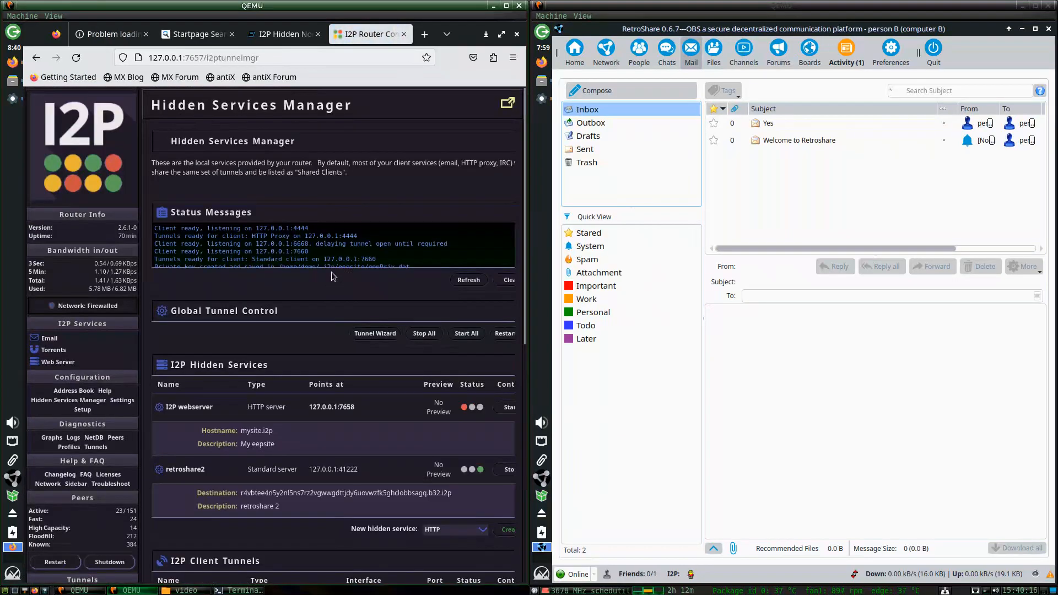
scroll(332, 272, "down", 4)
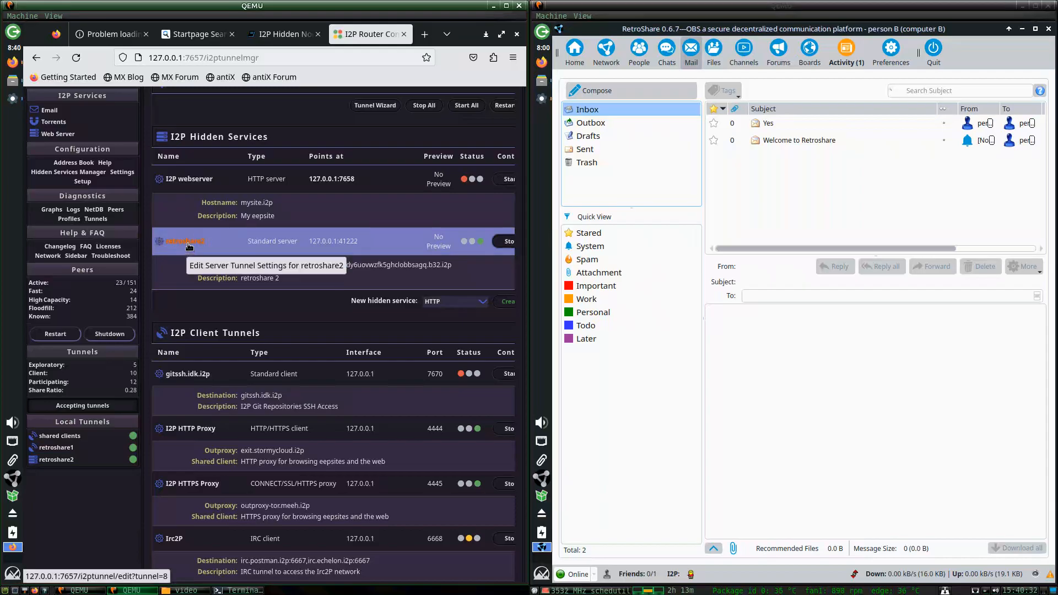
Edit the retroshare2 server tunnel and show its Length options, currently 3 hop tunnel.
left_click(185, 242)
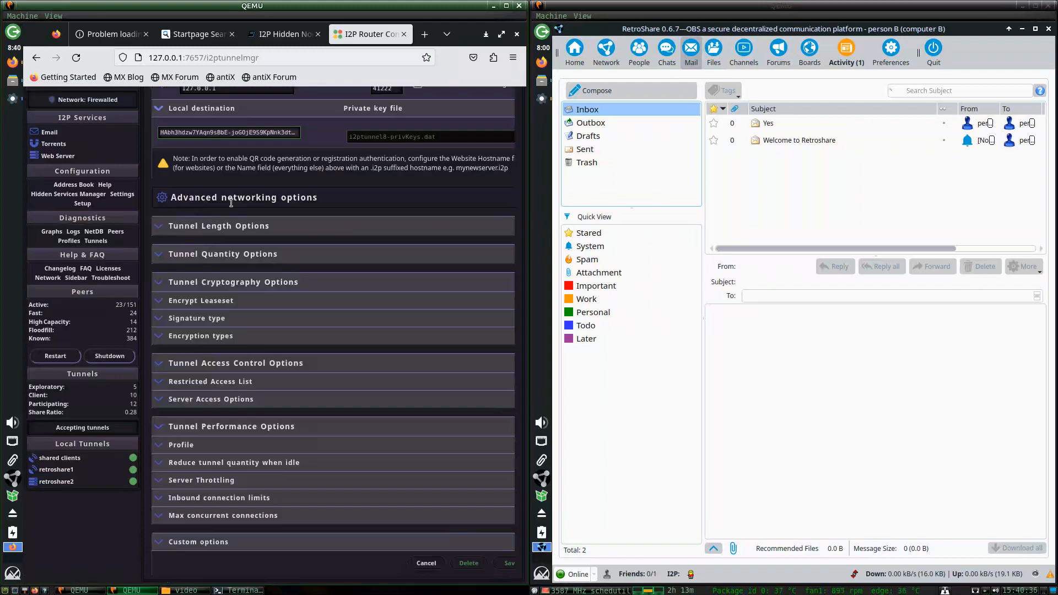
left_click(163, 229)
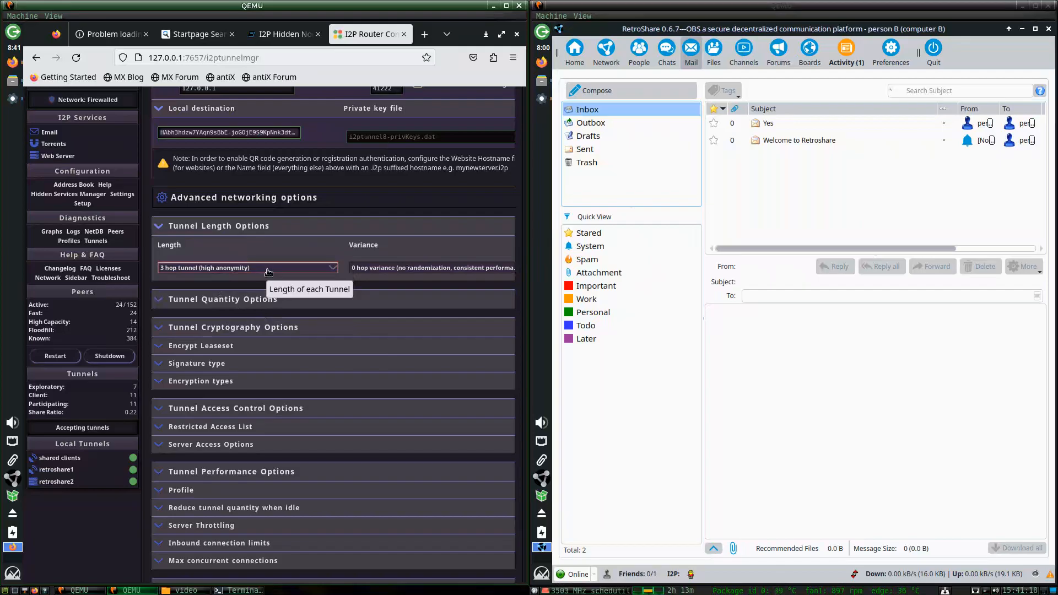
left_click(269, 272)
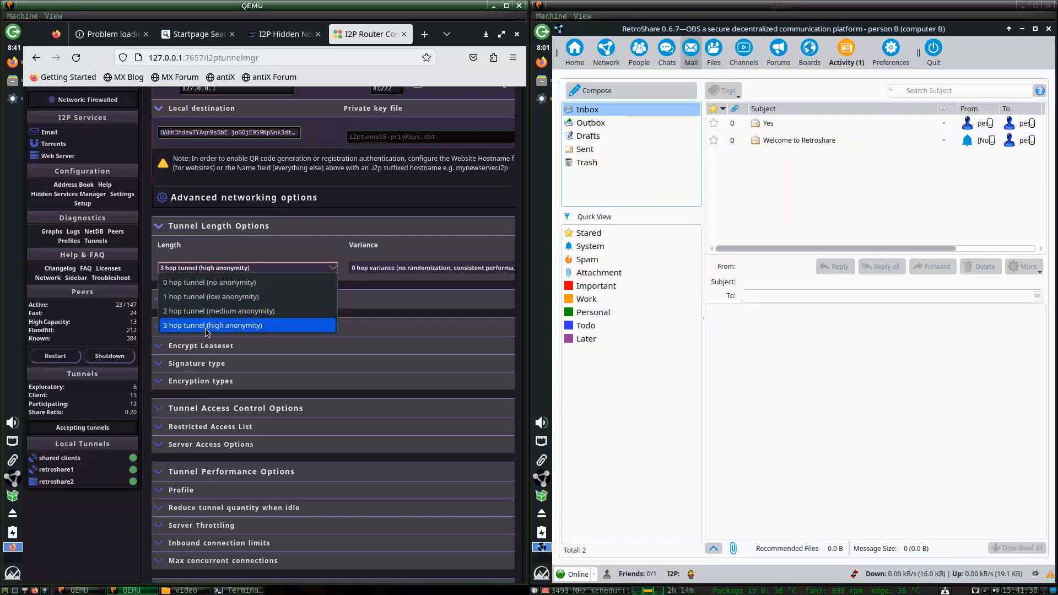
left_click(424, 34)
Search 'i2p tunnel hop length' and open the geti2p Tunnel Routing result.
left_click(424, 34)
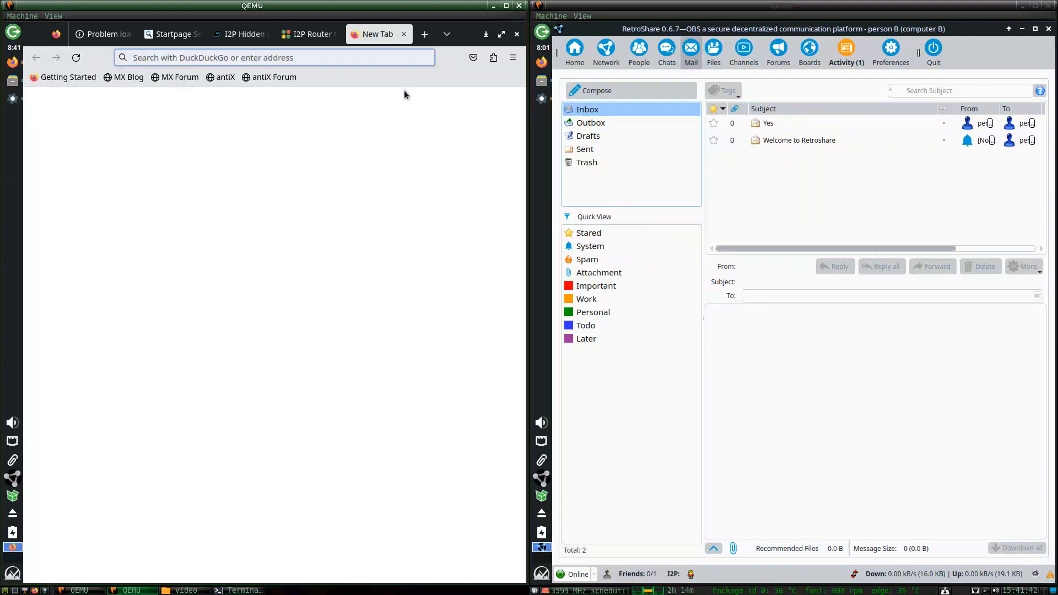
type("i2p")
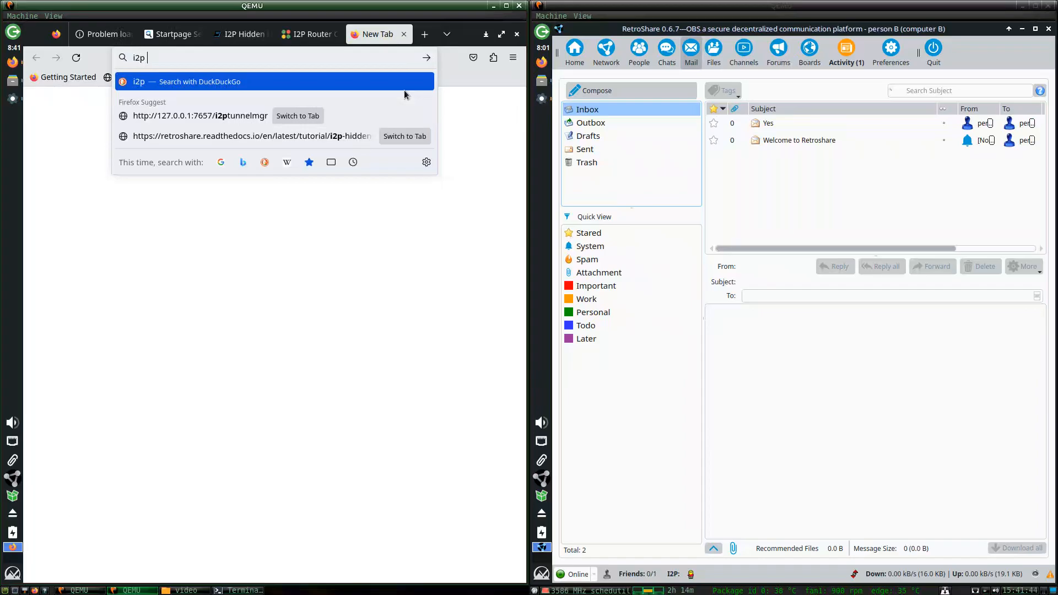
type(" tunnel ")
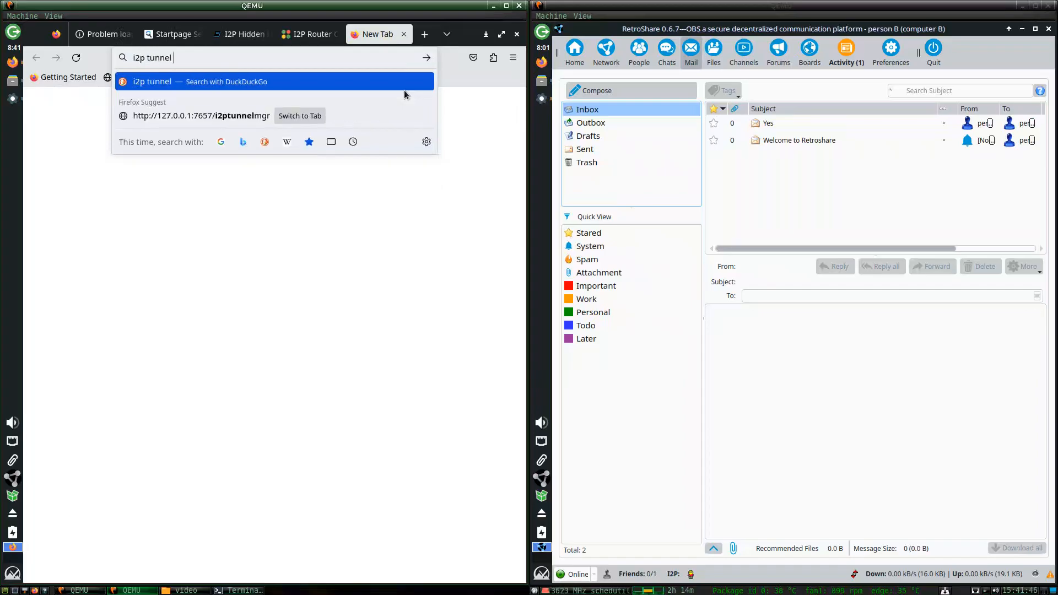
type("hop length")
key("Return")
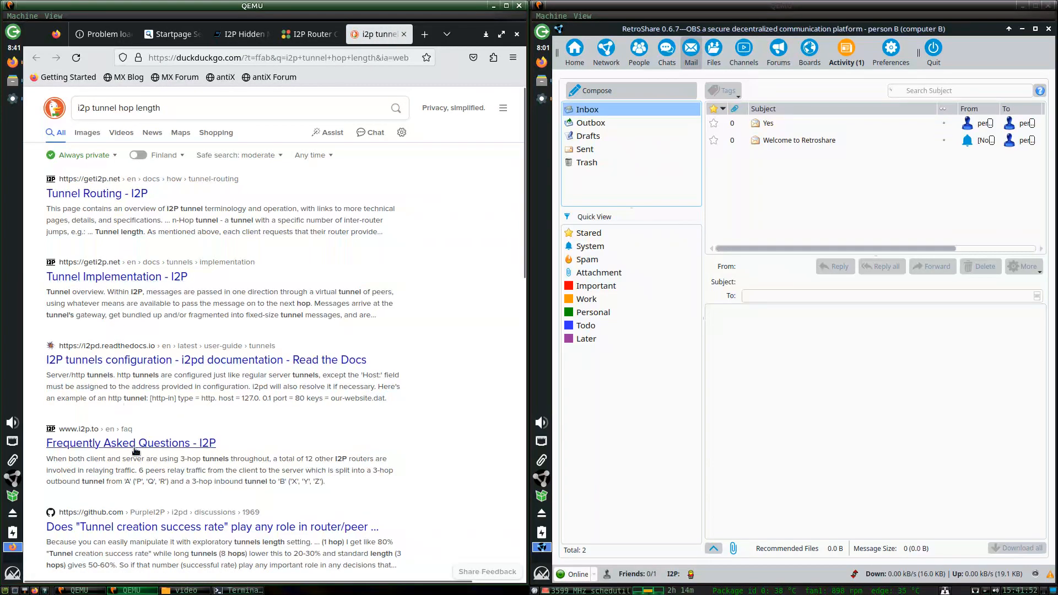
middle_click(99, 194)
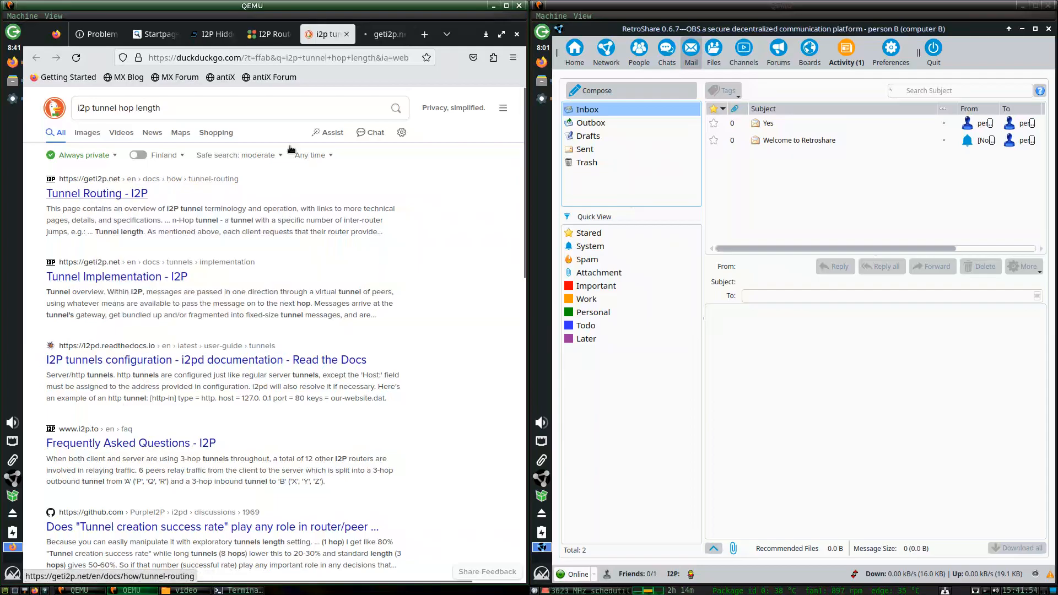
left_click(382, 32)
Find 'hop' on the page and highlight the 0-hop, 1-hop, 2-hop and 3-hop tunnel paragraphs.
key("ctrl+f")
type("hop")
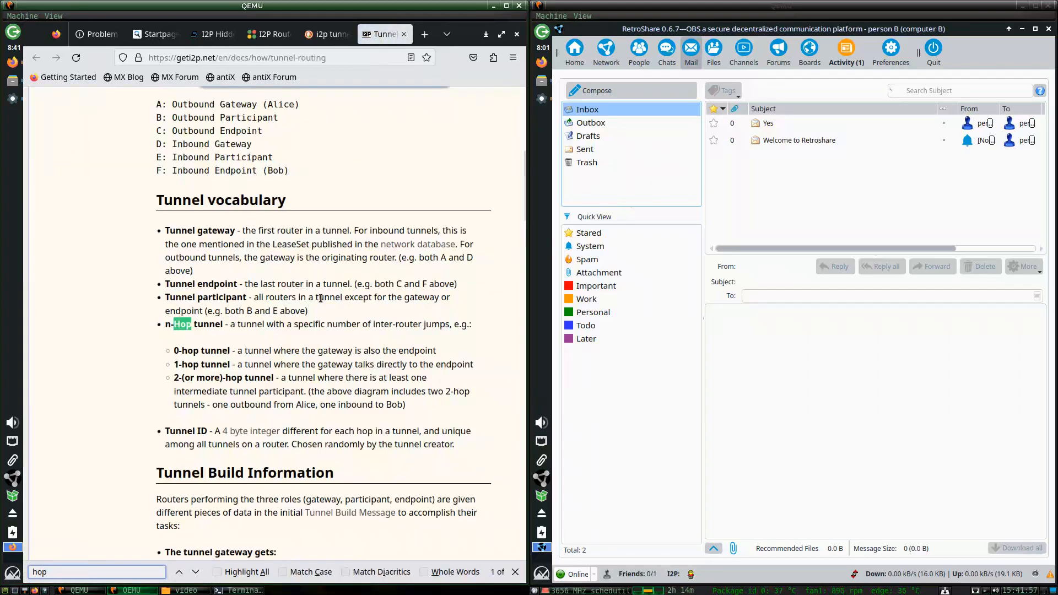
key("ctrl+f")
key("Escape")
scroll(434, 296, "down", 8)
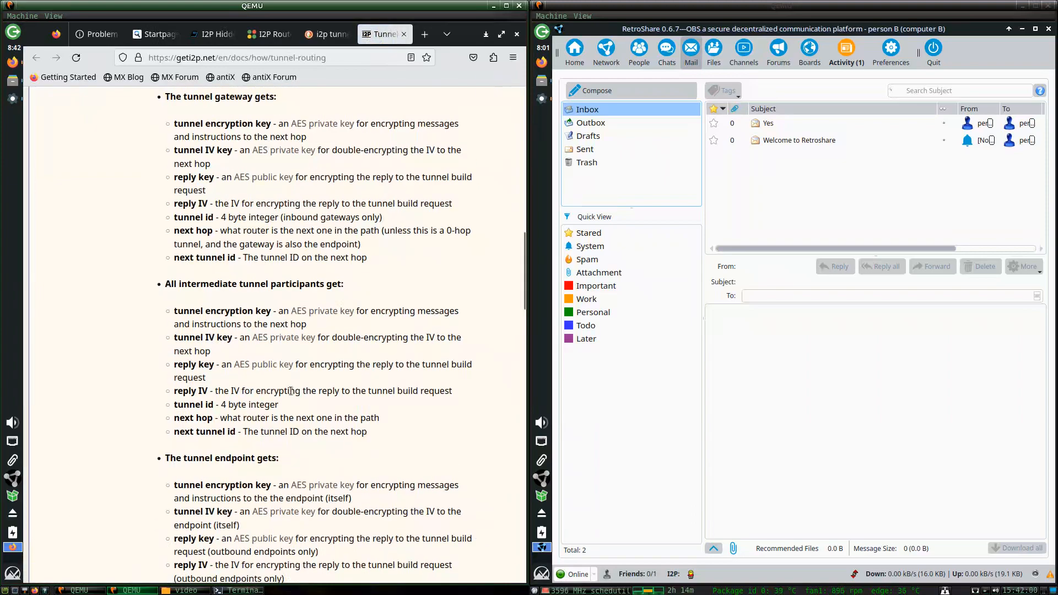
left_click_drag(521, 264, 509, 406)
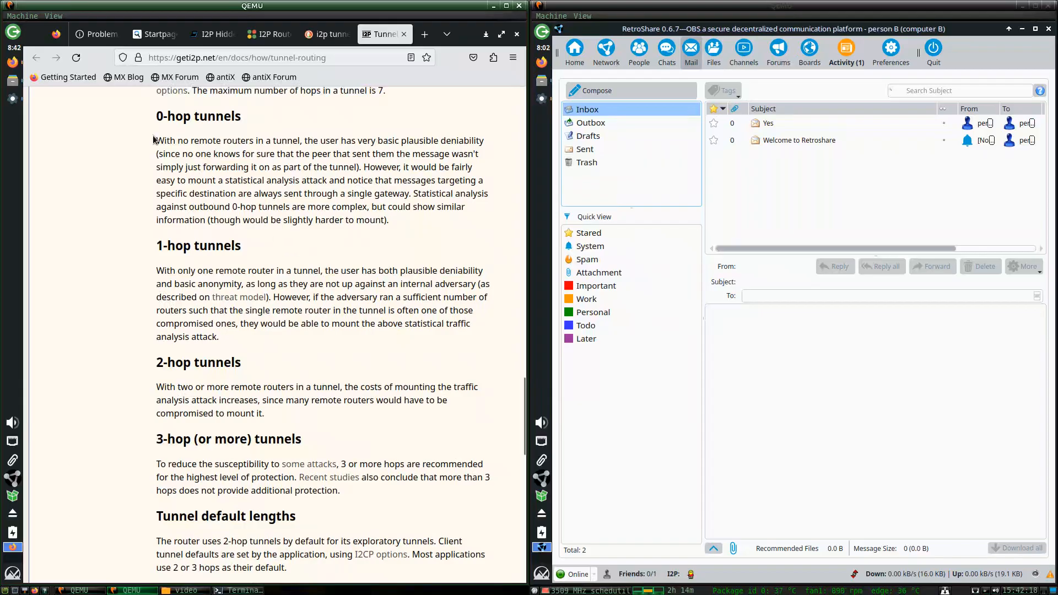
left_click_drag(391, 219, 155, 139)
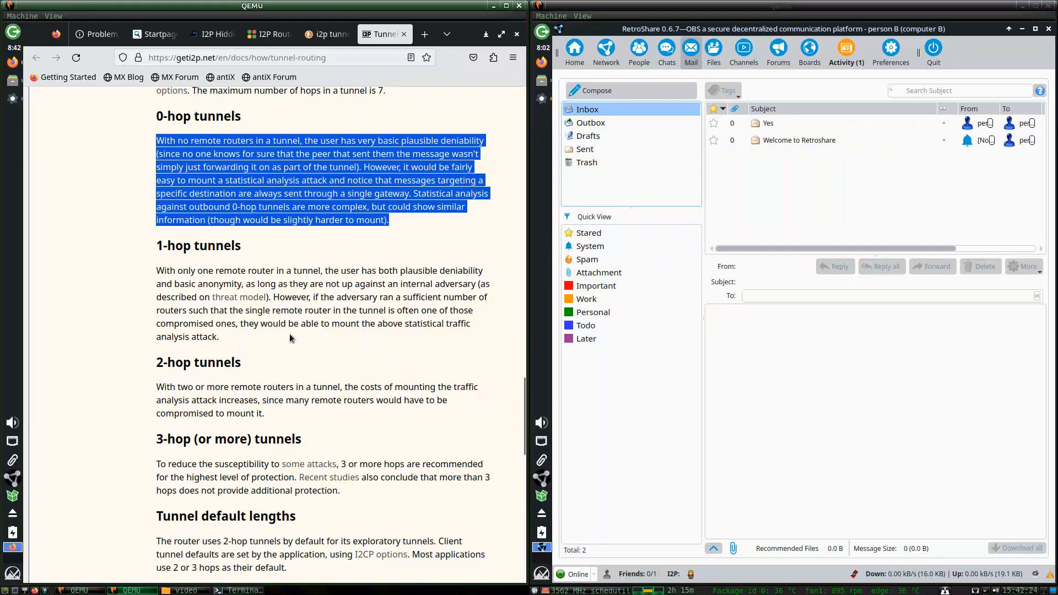
left_click_drag(289, 334, 141, 272)
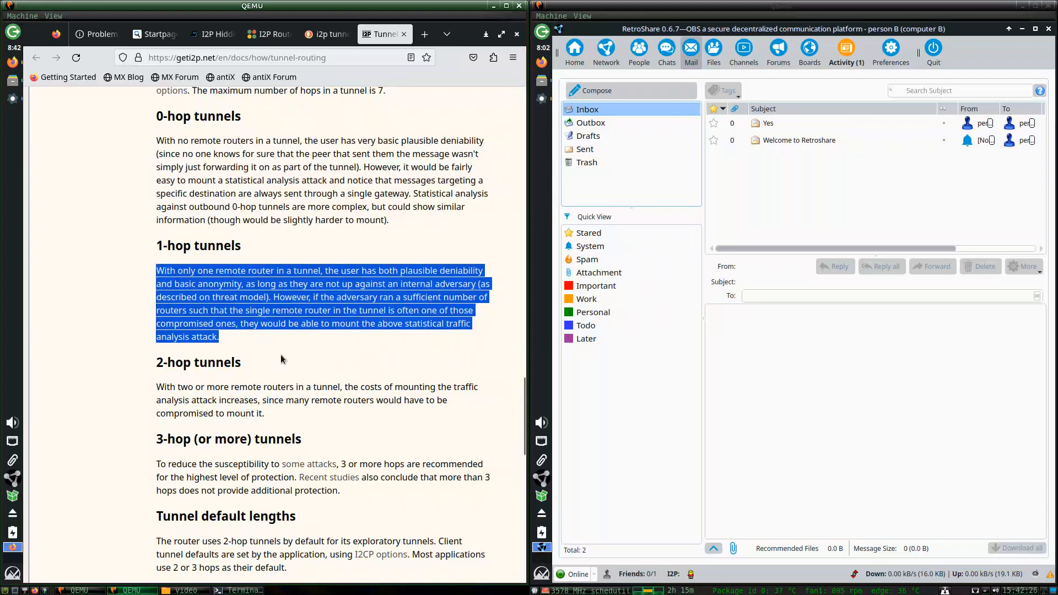
left_click_drag(317, 413, 134, 387)
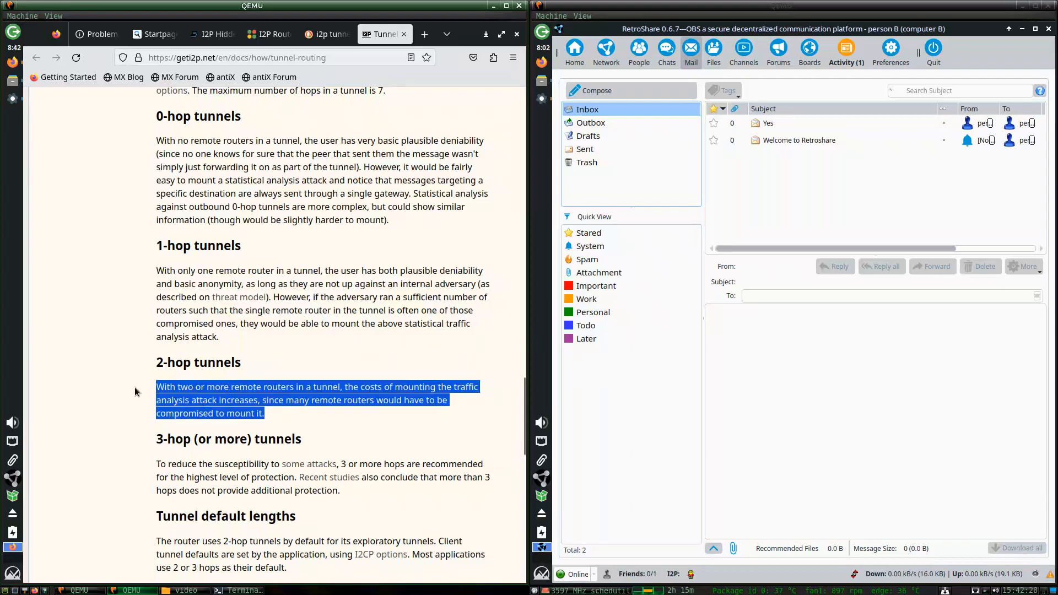
left_click_drag(356, 493, 156, 466)
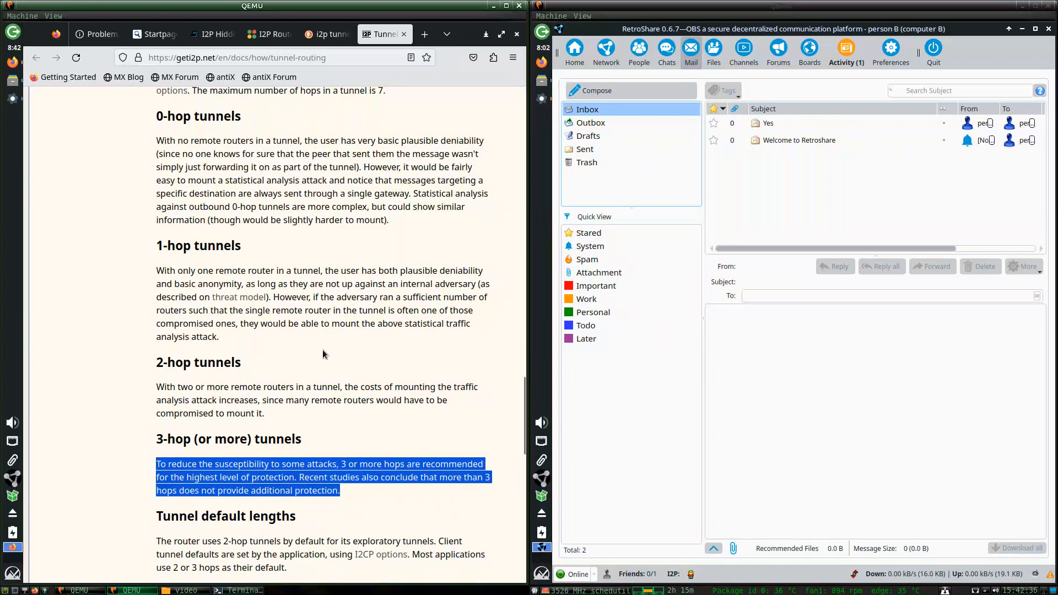
Return to the retroshare2 tunnel edit page and show its Length options, still 3 hop tunnel.
left_click(274, 34)
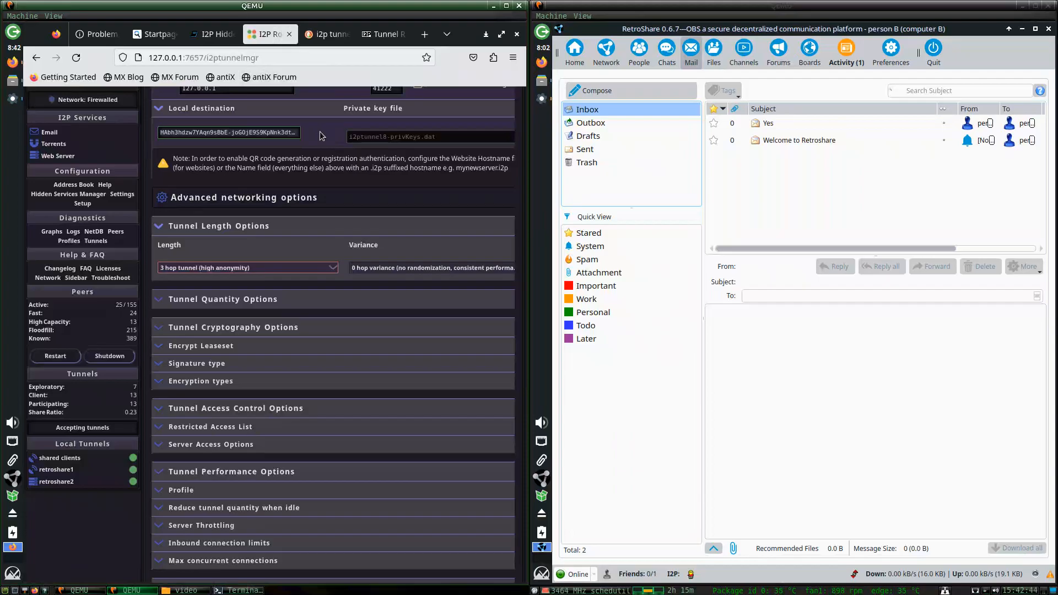
scroll(304, 165, "up", 5)
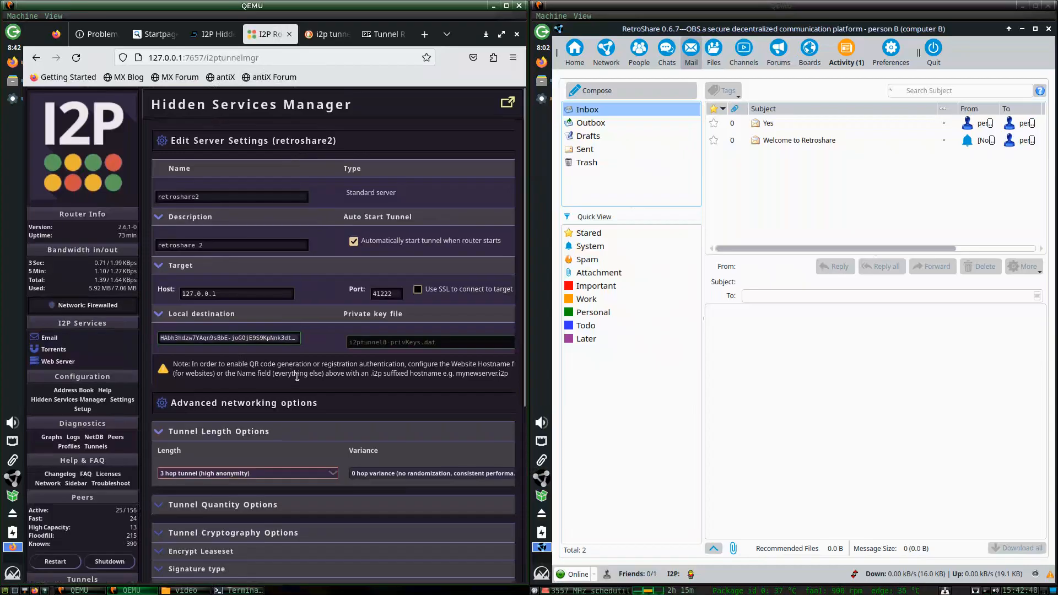
scroll(248, 386, "down", 3)
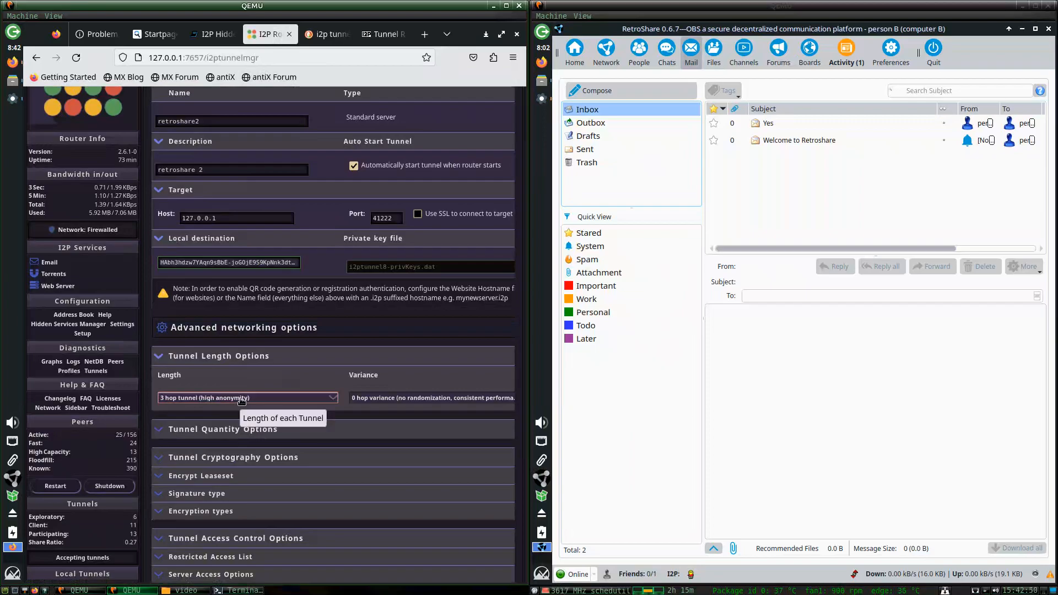
scroll(300, 335, "down", 6)
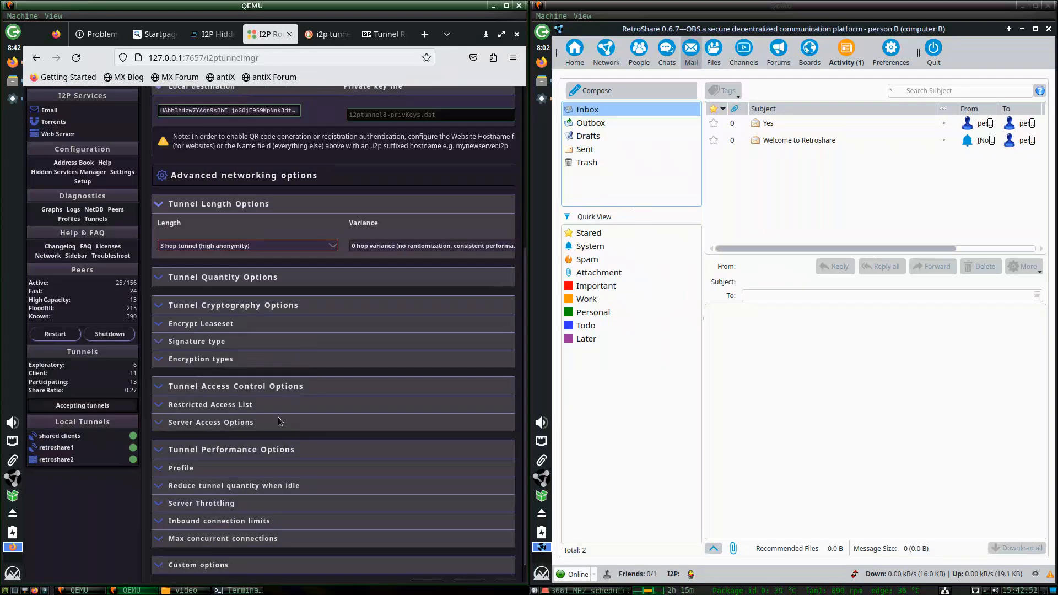
scroll(229, 334, "up", 3)
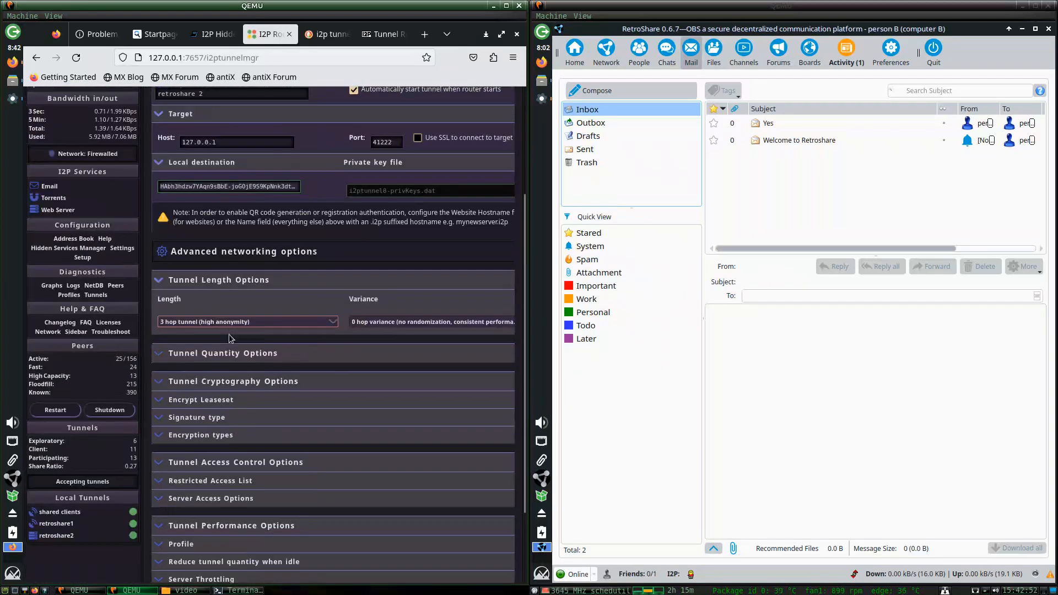
left_click(298, 323)
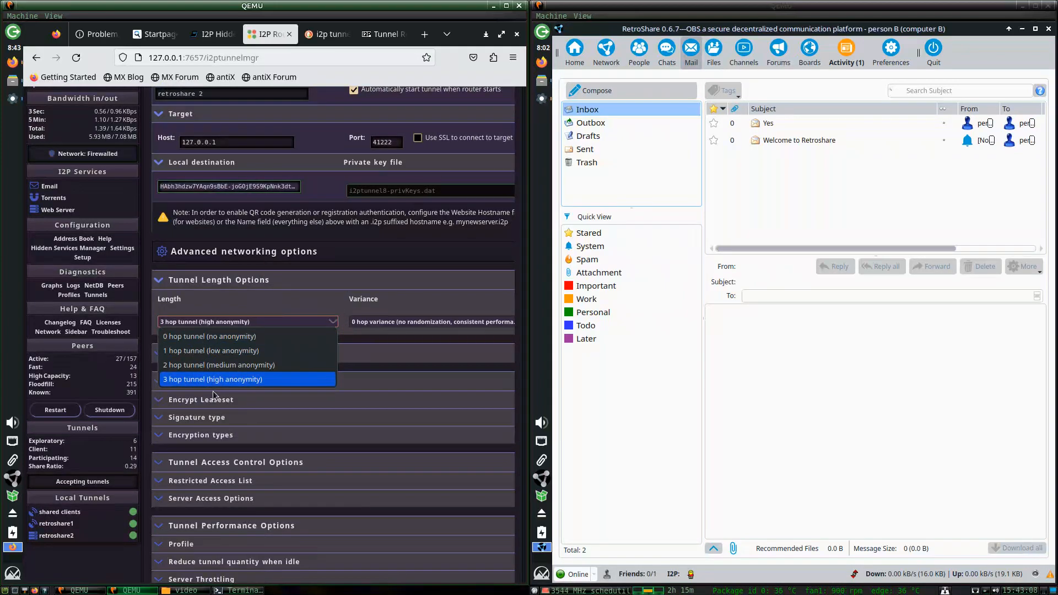
Choose 2 hop tunnel (medium anonymity) for retroshare2, briefly reverting to 3 hop first.
left_click(250, 270)
left_click(229, 323)
left_click(233, 368)
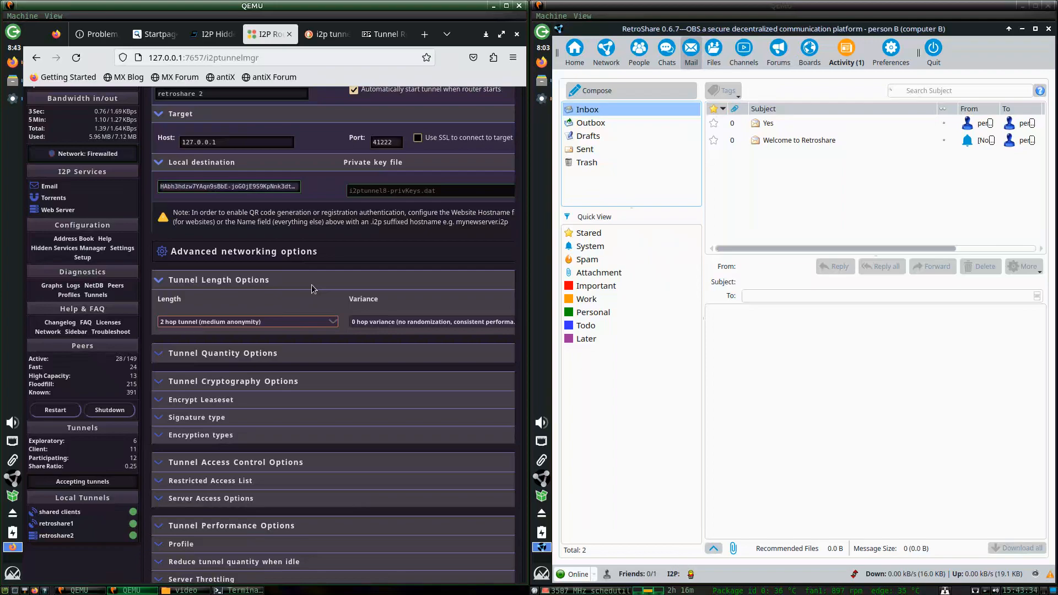
left_click(300, 322)
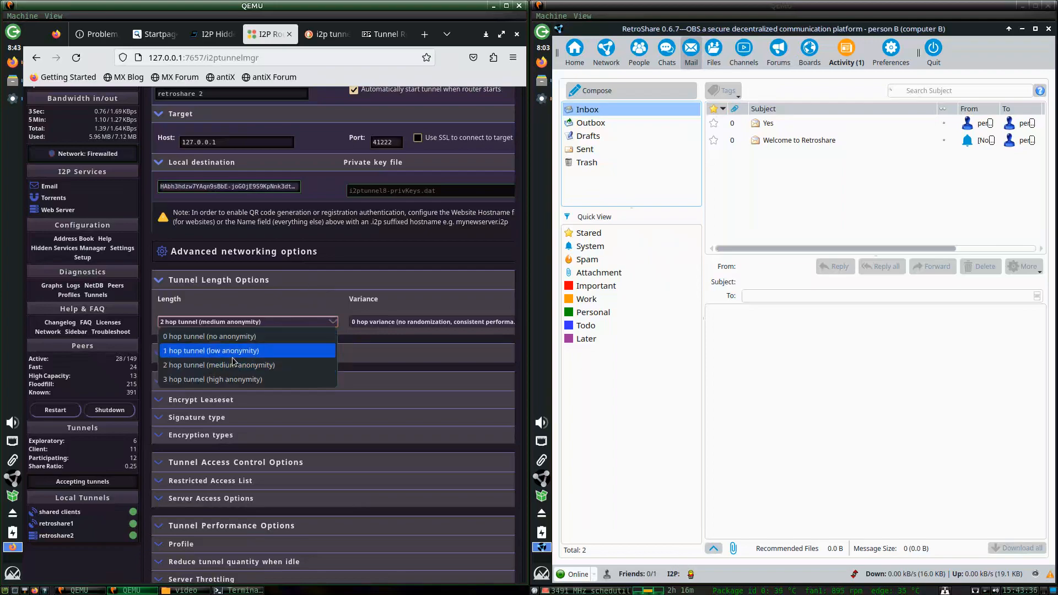
left_click(206, 378)
left_click(323, 320)
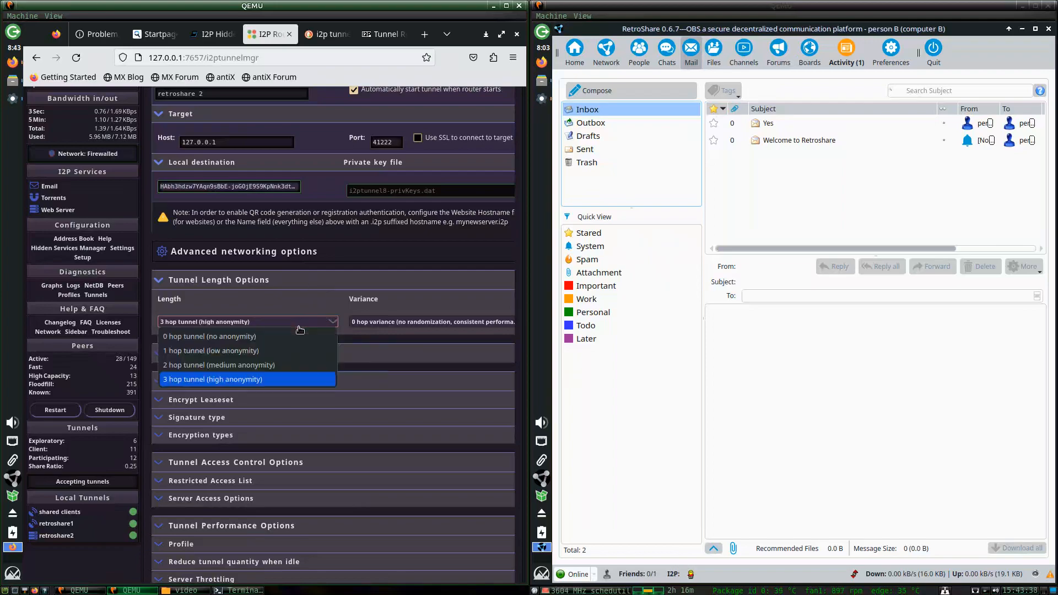
left_click(249, 368)
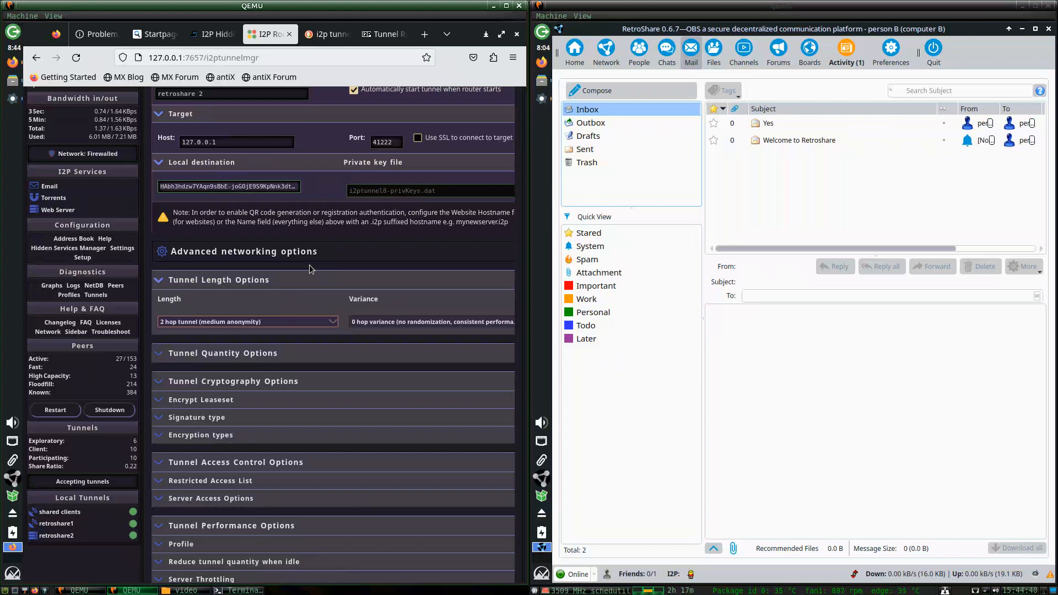
Cycle the tunnel length through 3 and 2 hops, ending on 1 hop tunnel (low anonymity).
left_click(262, 324)
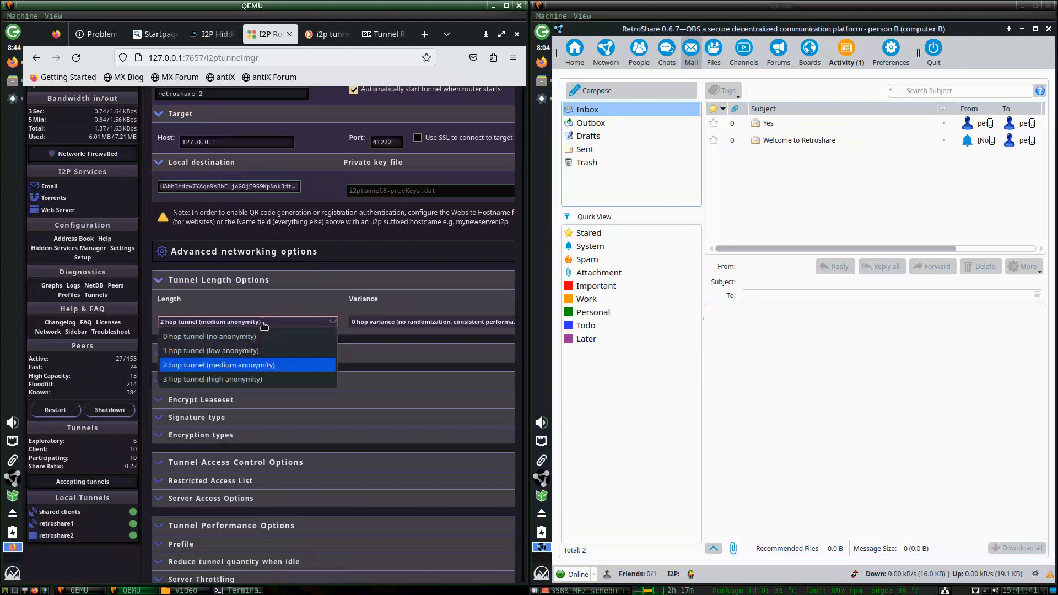
left_click(214, 379)
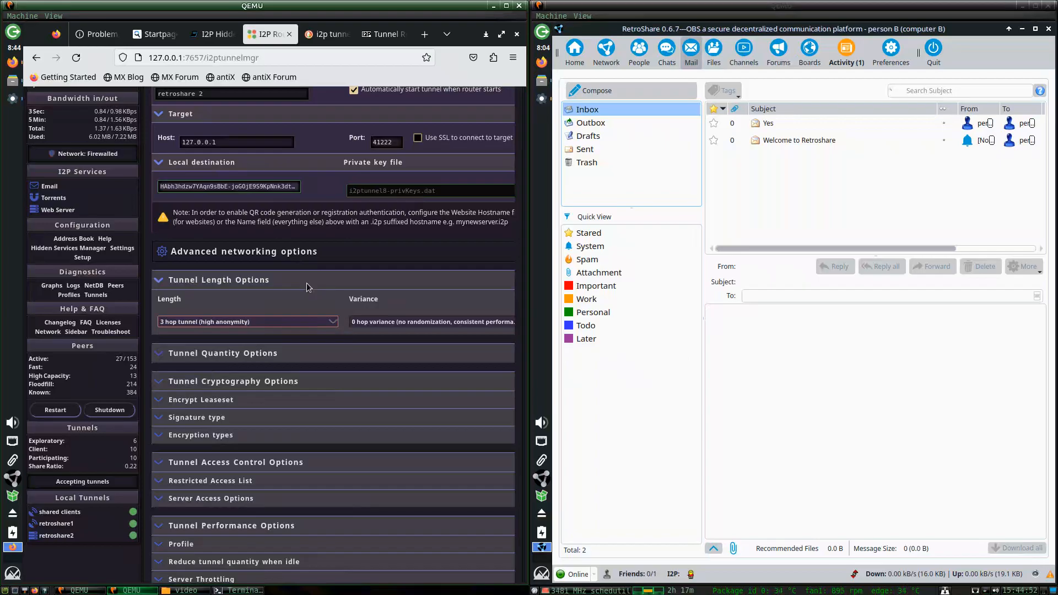
left_click(302, 323)
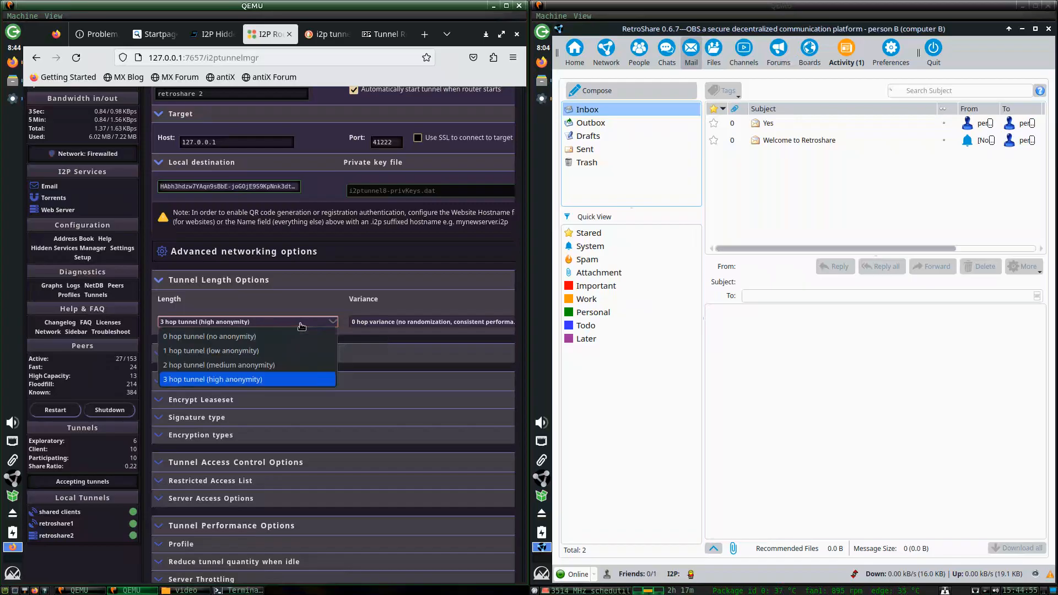
left_click(264, 365)
left_click(298, 324)
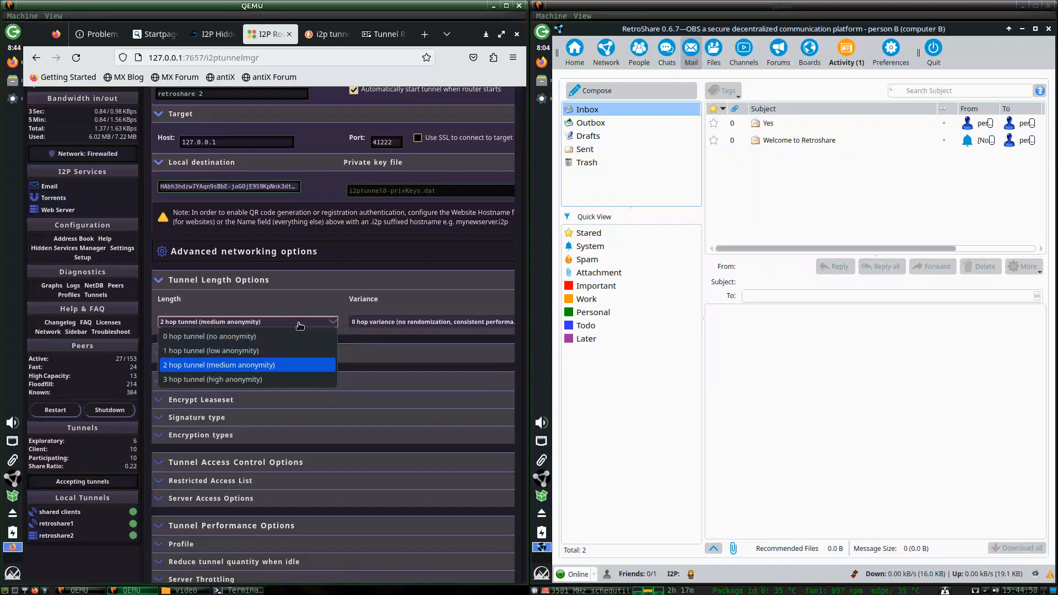
left_click(259, 348)
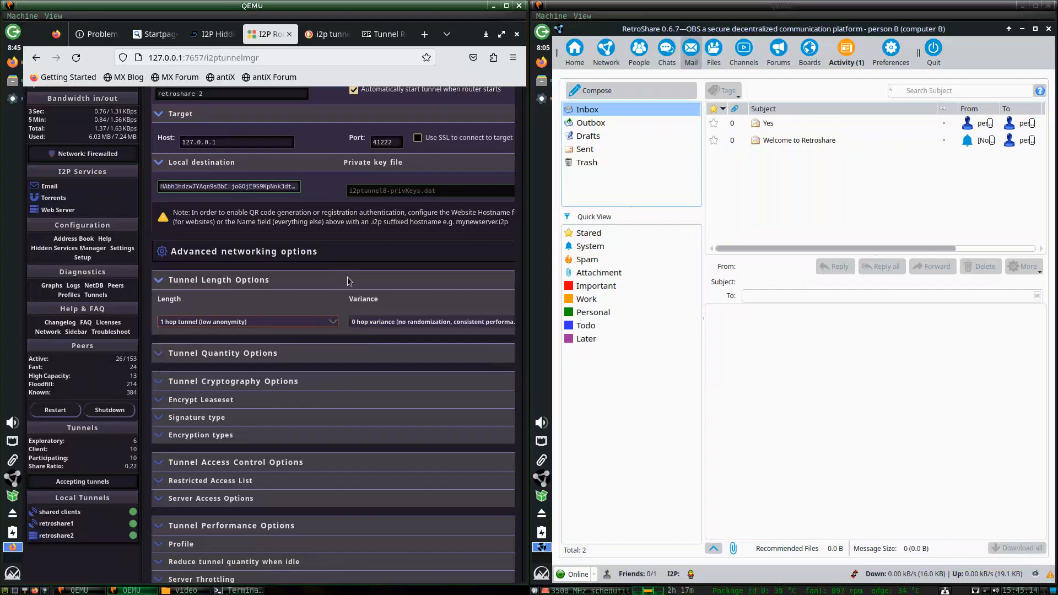
Reread the Tunnel Routing docs, selecting the explanations from 0-hop tunnels onward.
left_click(383, 34)
left_click(235, 144)
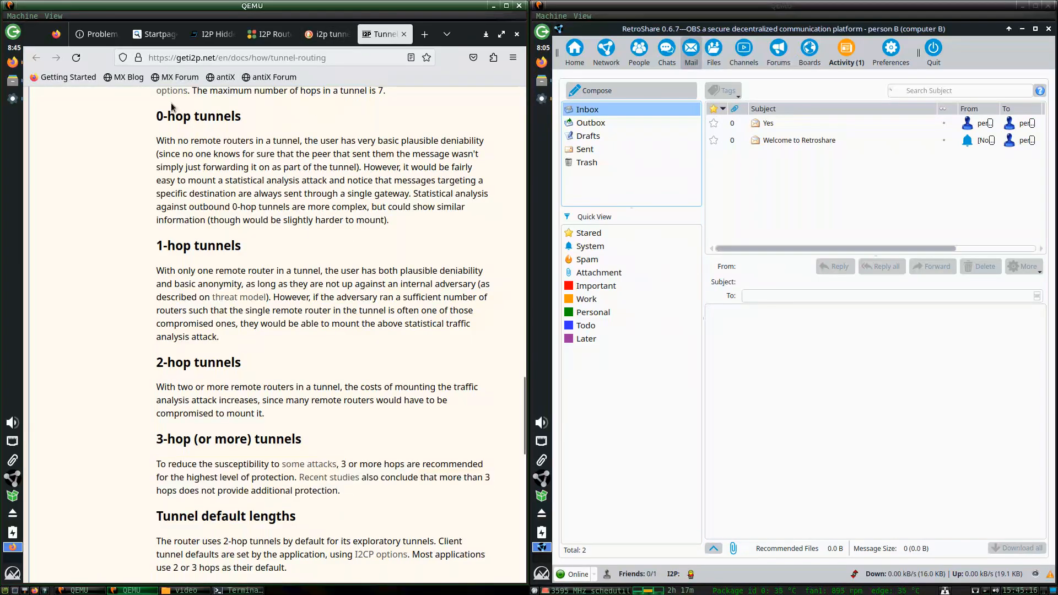
left_click_drag(160, 114, 413, 553)
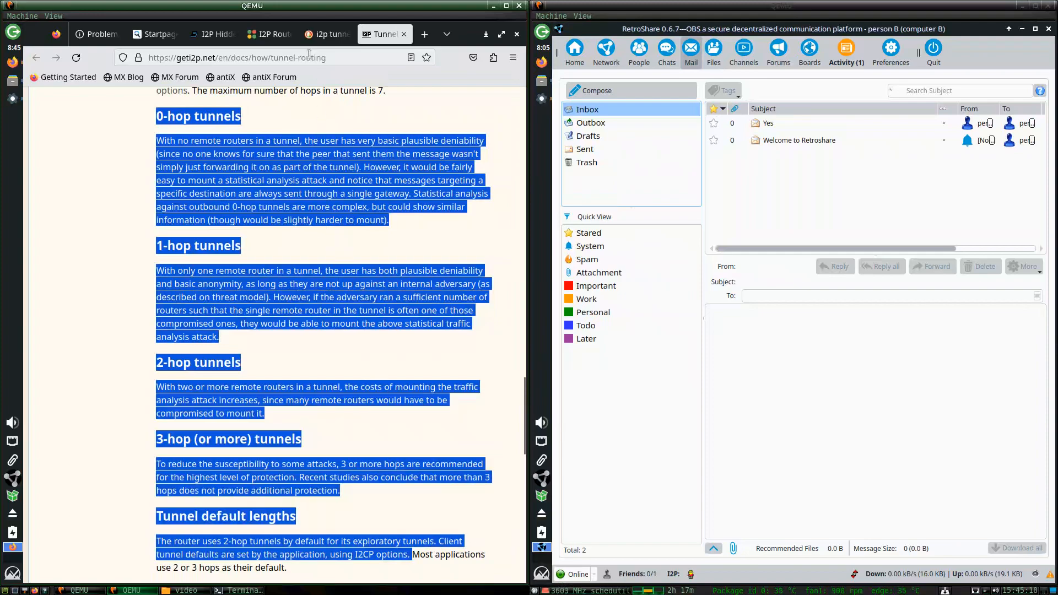
On the tunnel settings, try 3 hops, then settle on 2 hop tunnel (medium anonymity).
left_click(270, 35)
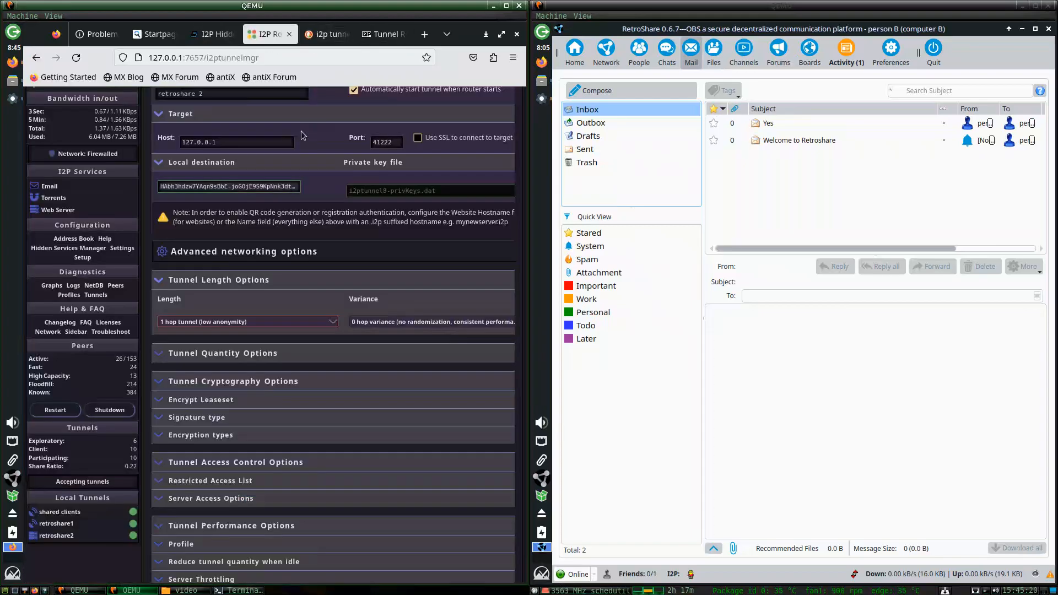
left_click(242, 322)
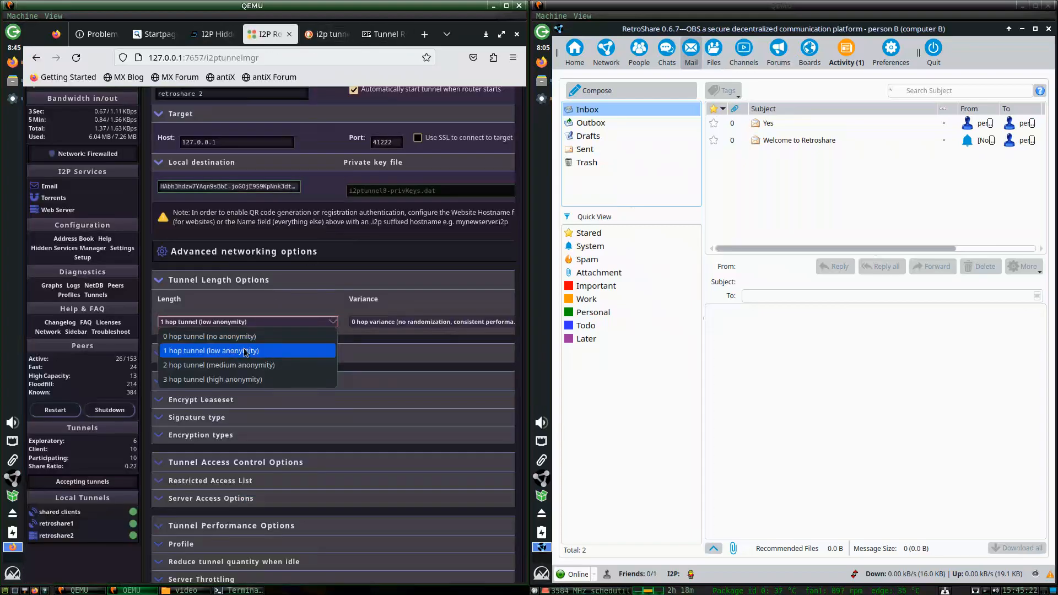
left_click(339, 252)
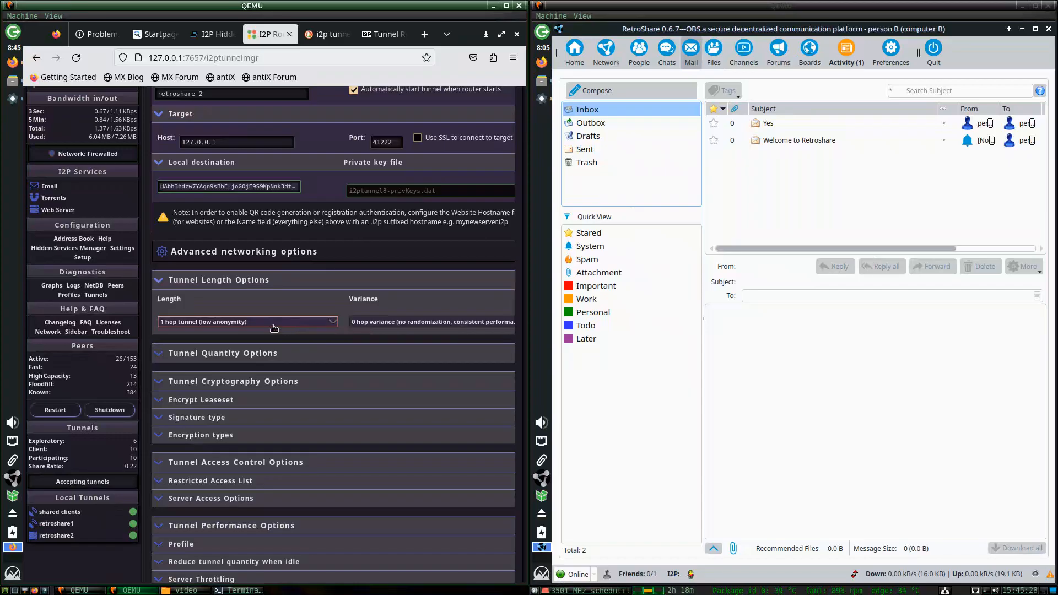
left_click(249, 323)
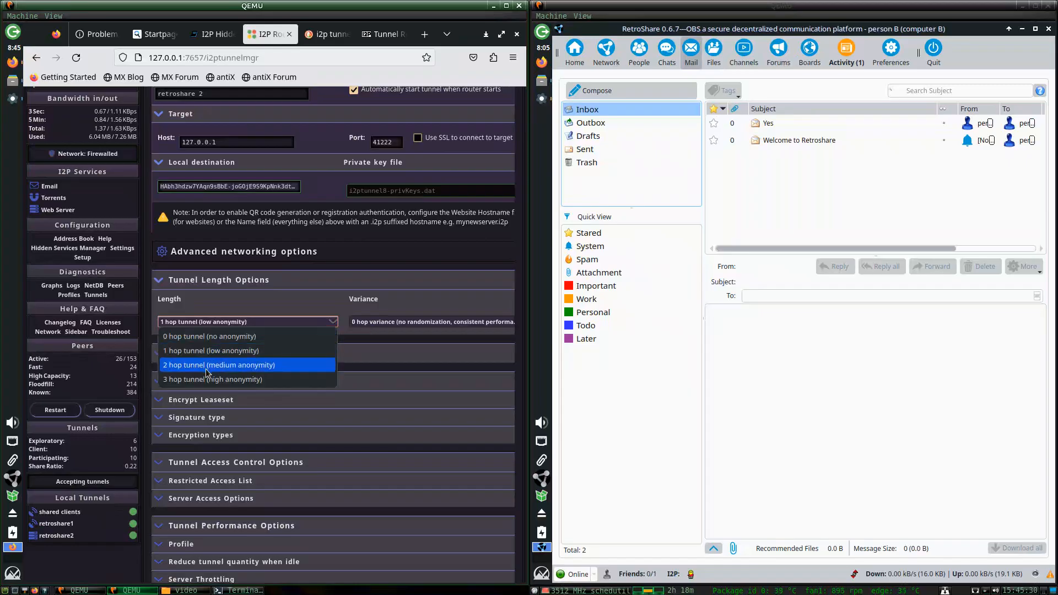
left_click(237, 368)
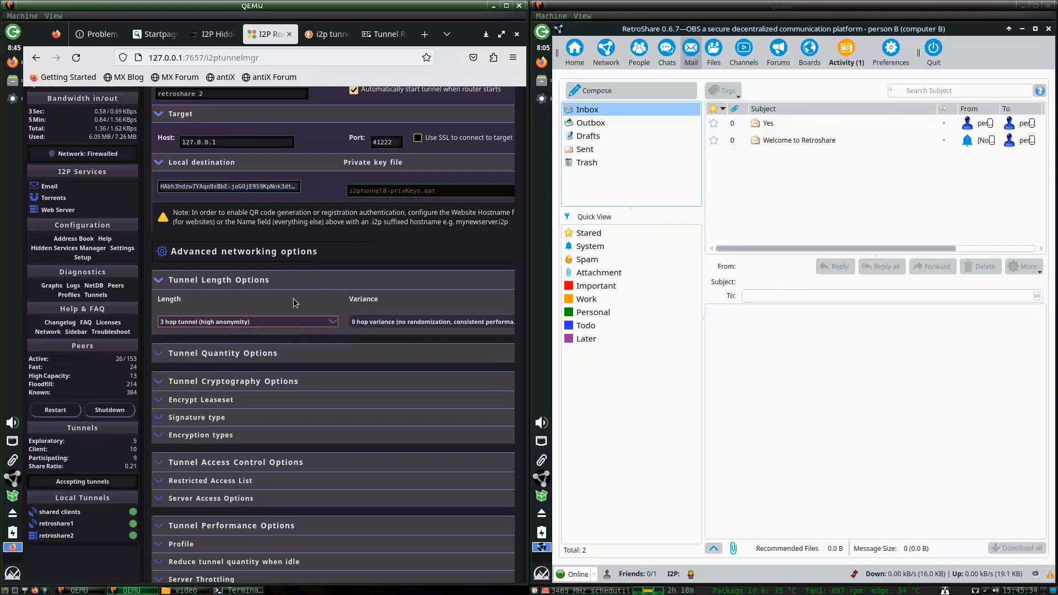
left_click(249, 322)
left_click(237, 357)
Change the retroshare2 tunnel length from 1 hop to '0 hop tunnel (no anonymity)'.
left_click(272, 321)
left_click(217, 352)
left_click(275, 326)
left_click(258, 335)
left_click(365, 324)
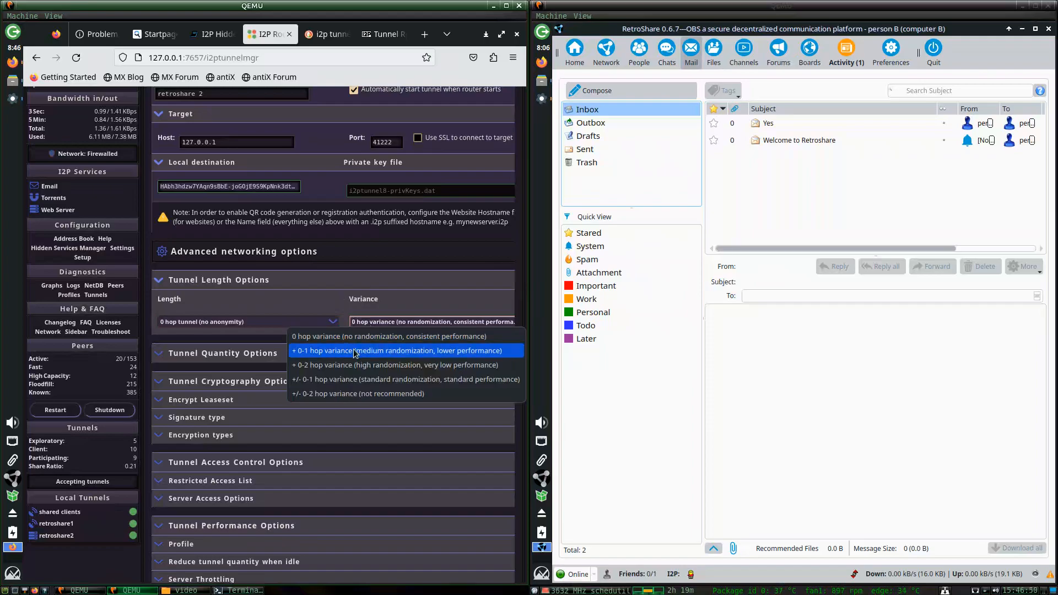
Try + 0-1 and + 0-2 hop variance, then a 2 hop length with +/- 0-1 variance.
left_click(318, 354)
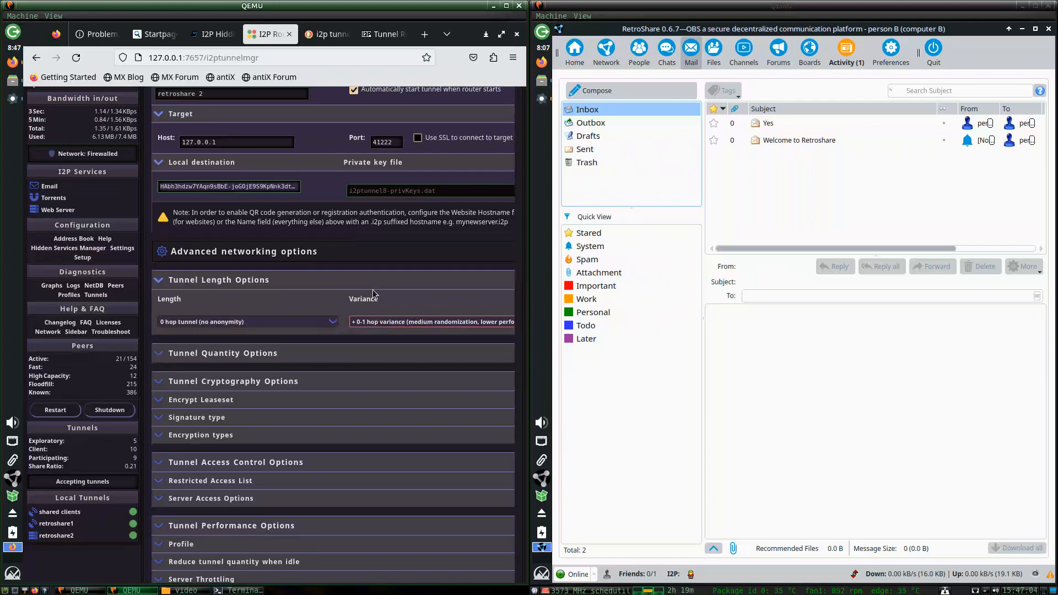
left_click(367, 323)
left_click(344, 364)
left_click(373, 324)
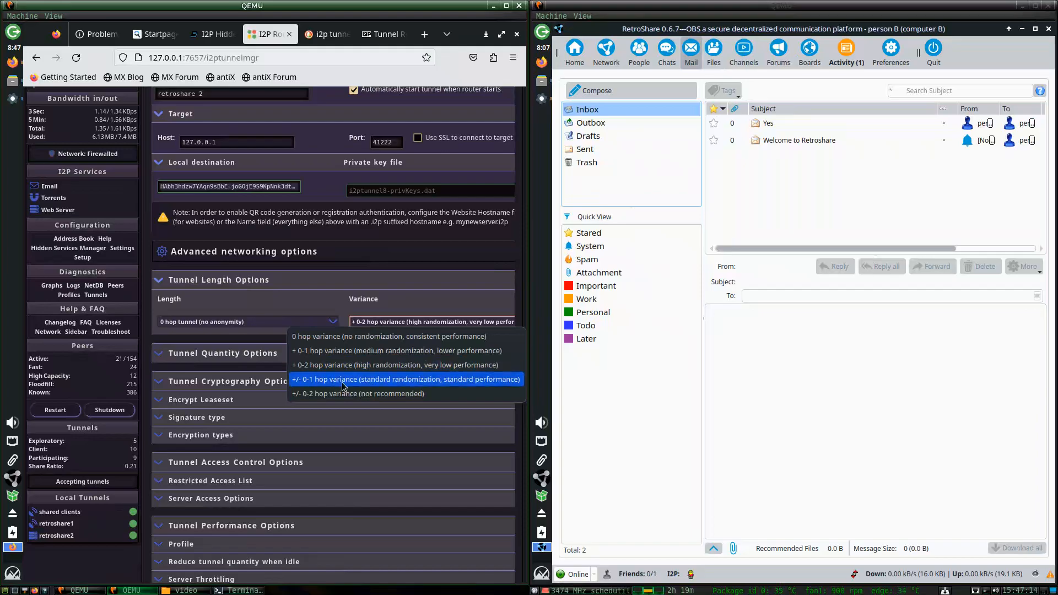
left_click(240, 321)
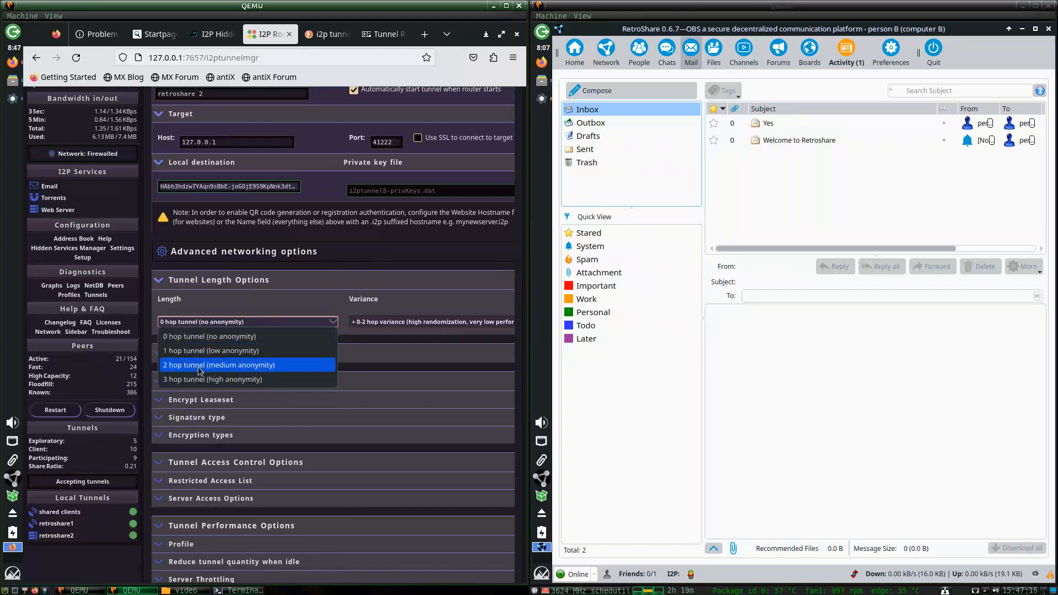
left_click(219, 365)
left_click(366, 322)
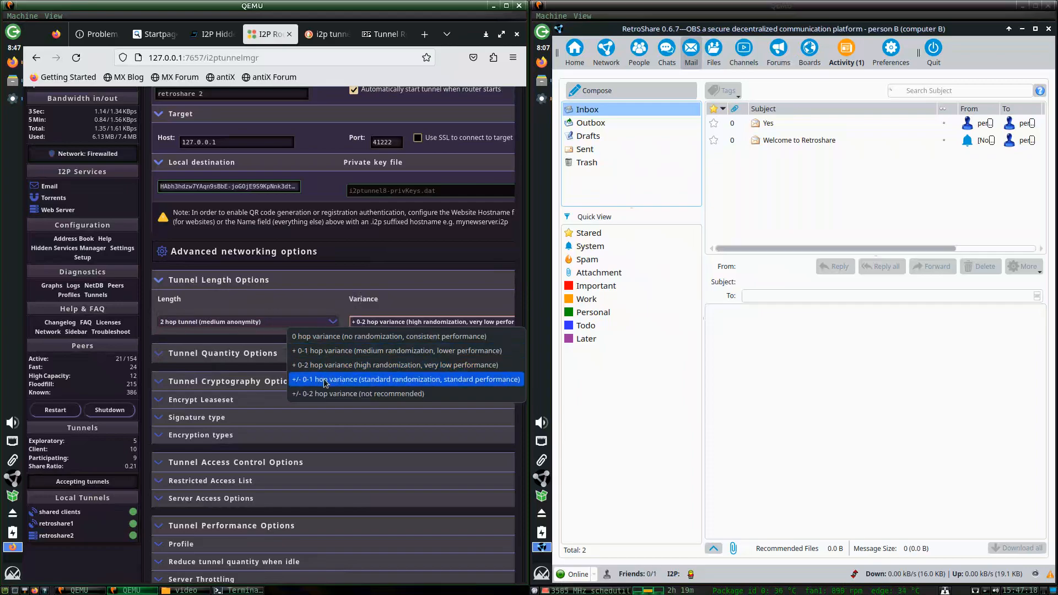
left_click(364, 379)
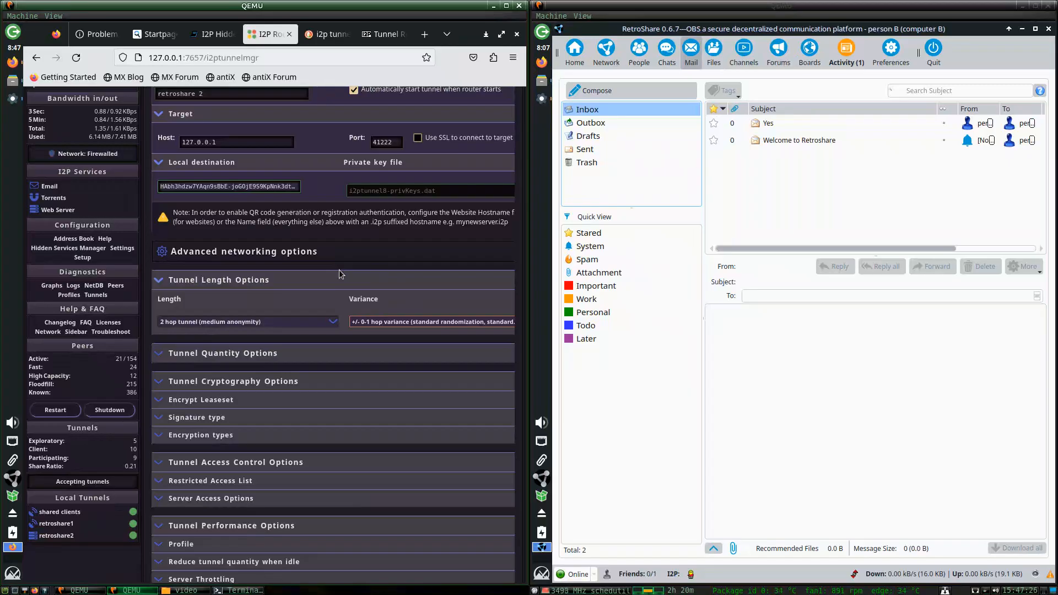
Return the length to 1 hop and try + 0-2 and +/- 0-2 hop variance.
left_click(286, 323)
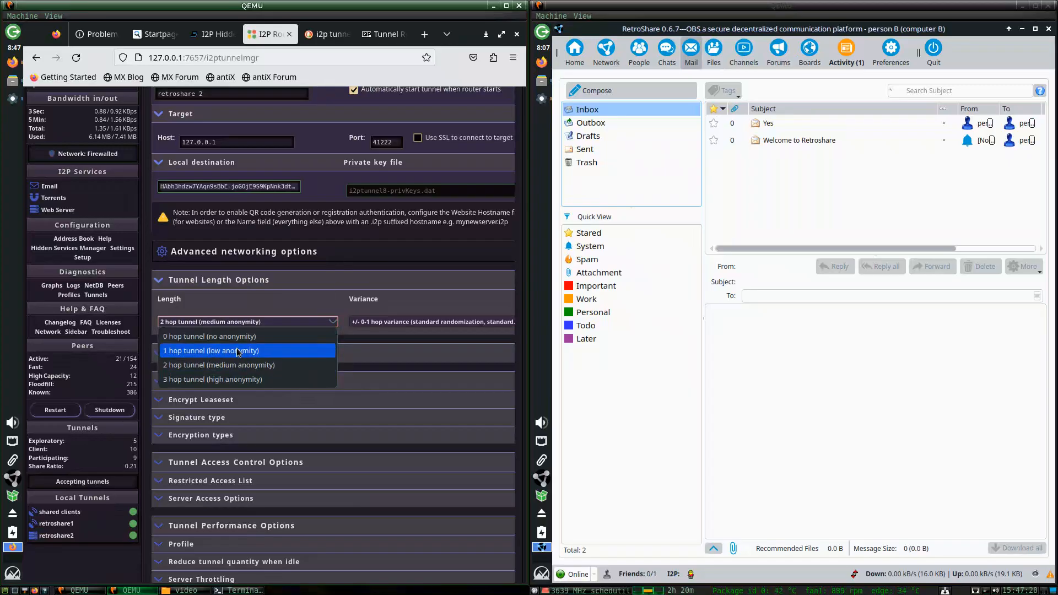
left_click(238, 351)
left_click(364, 322)
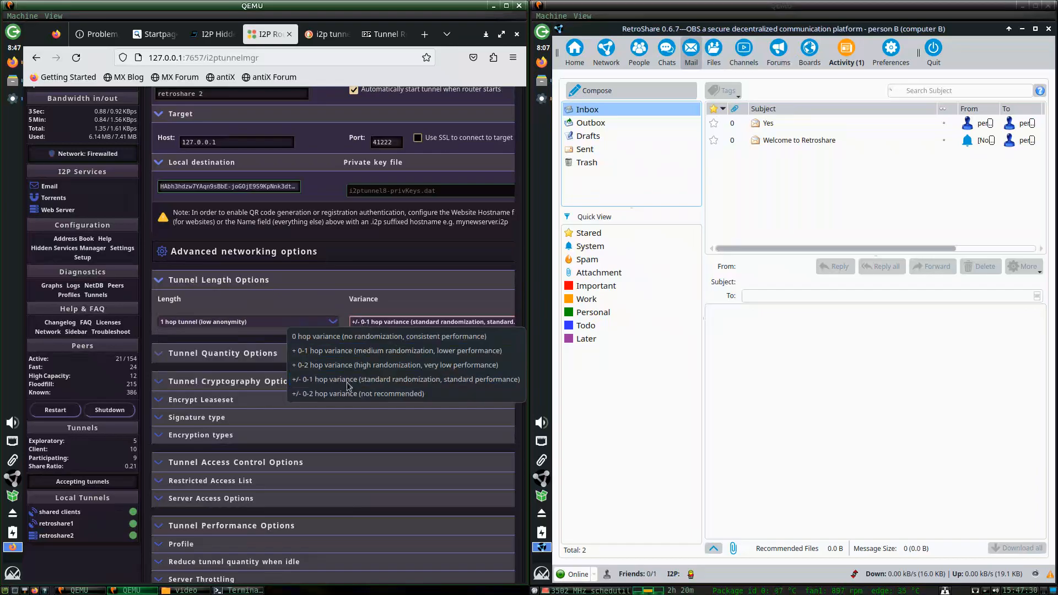
left_click(333, 370)
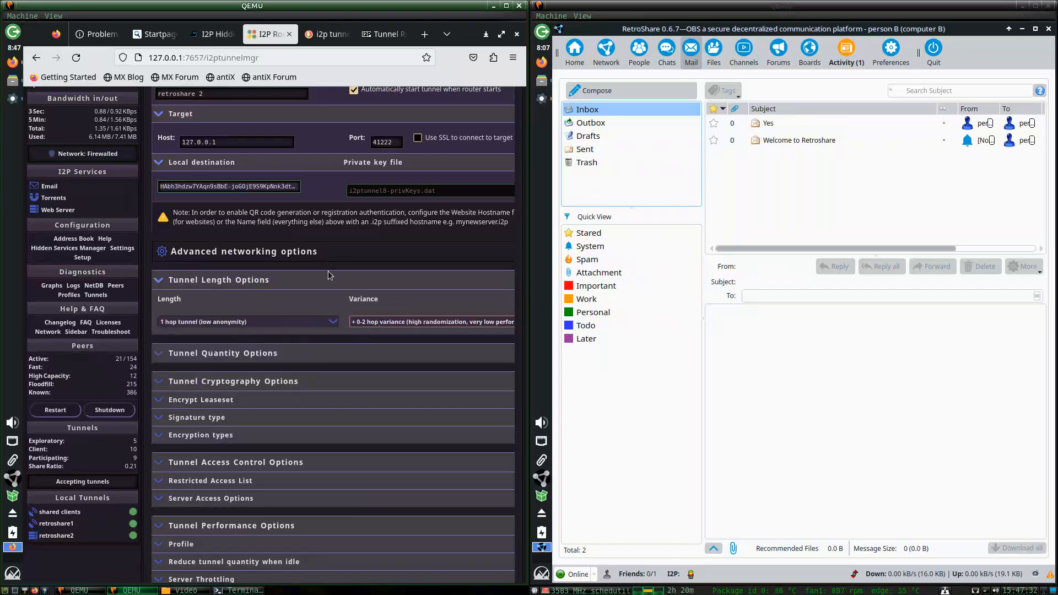
left_click(368, 323)
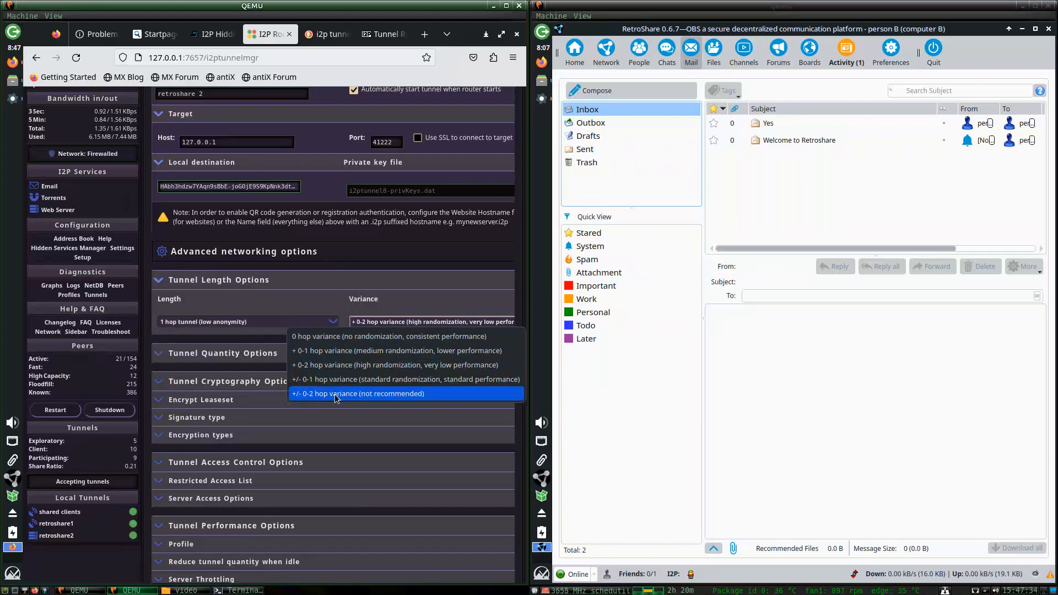
left_click(335, 395)
Keep the 1 hop length and reset the variance to 0 hop variance.
left_click(220, 322)
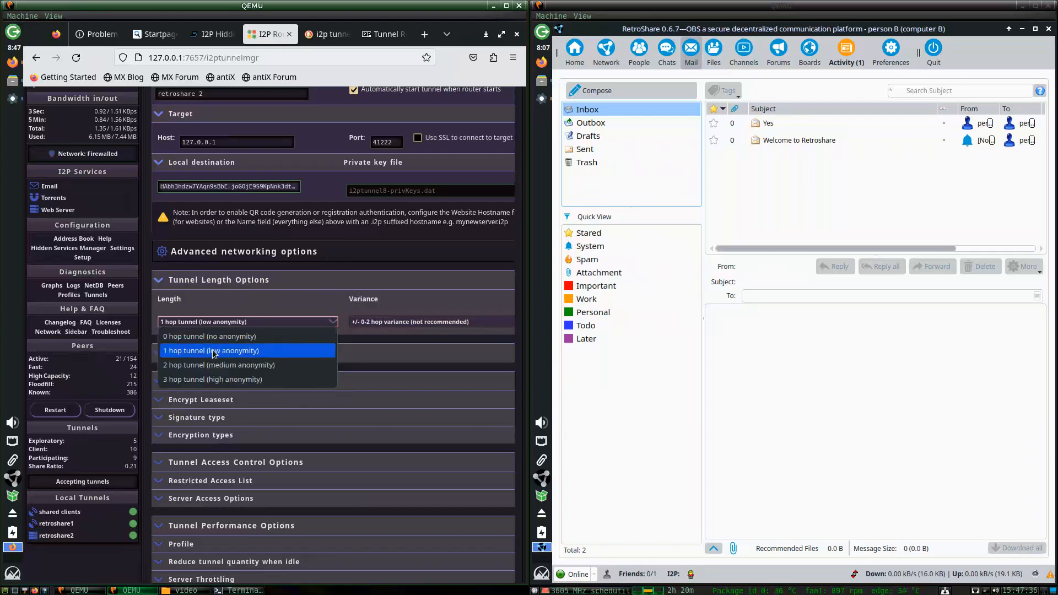
left_click(213, 351)
left_click(364, 321)
left_click(319, 298)
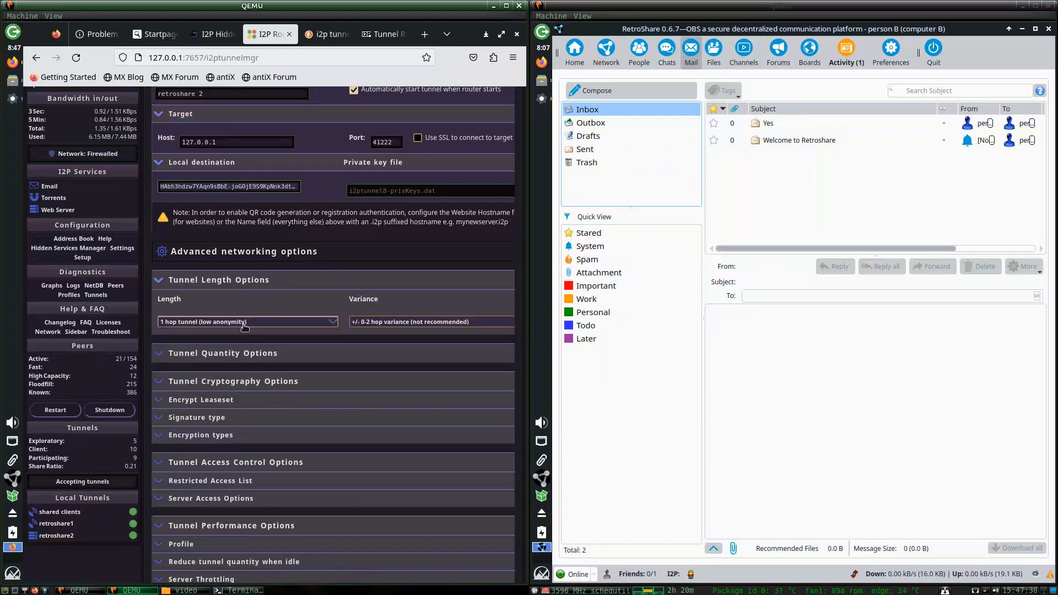
left_click(254, 325)
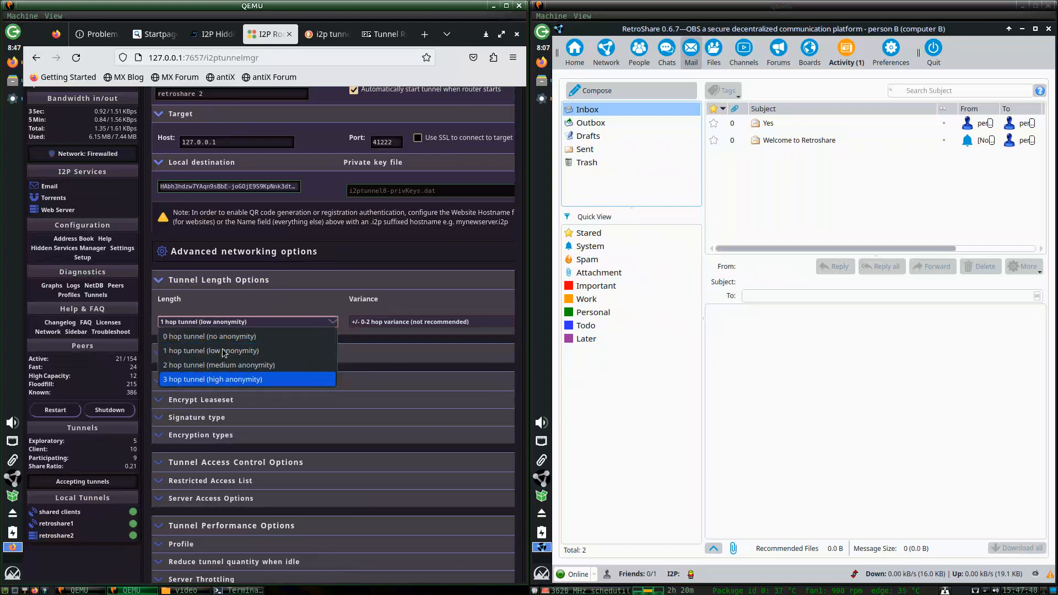
left_click(306, 261)
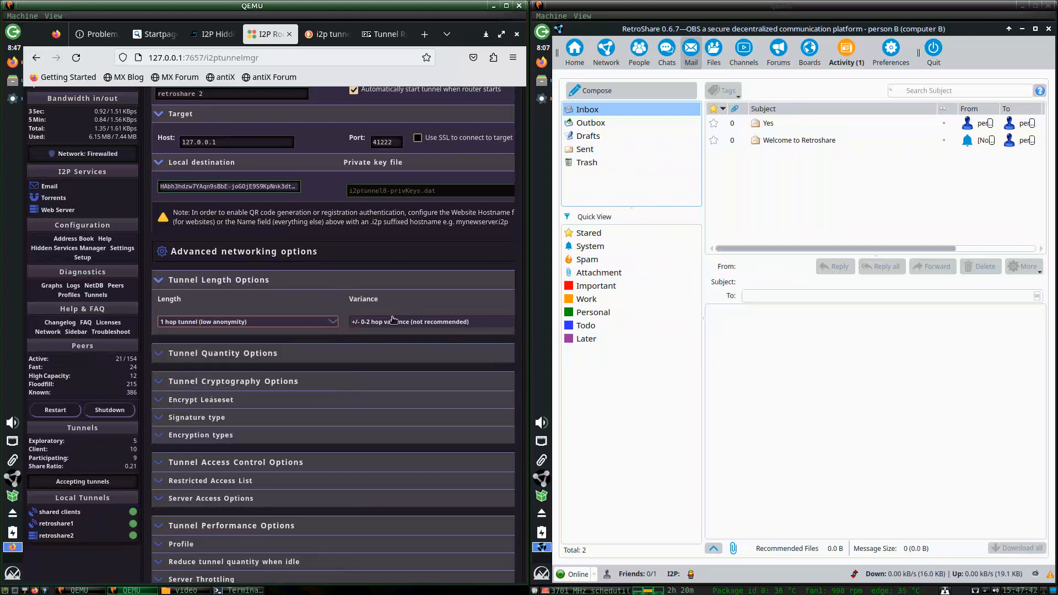
left_click(393, 321)
left_click(361, 337)
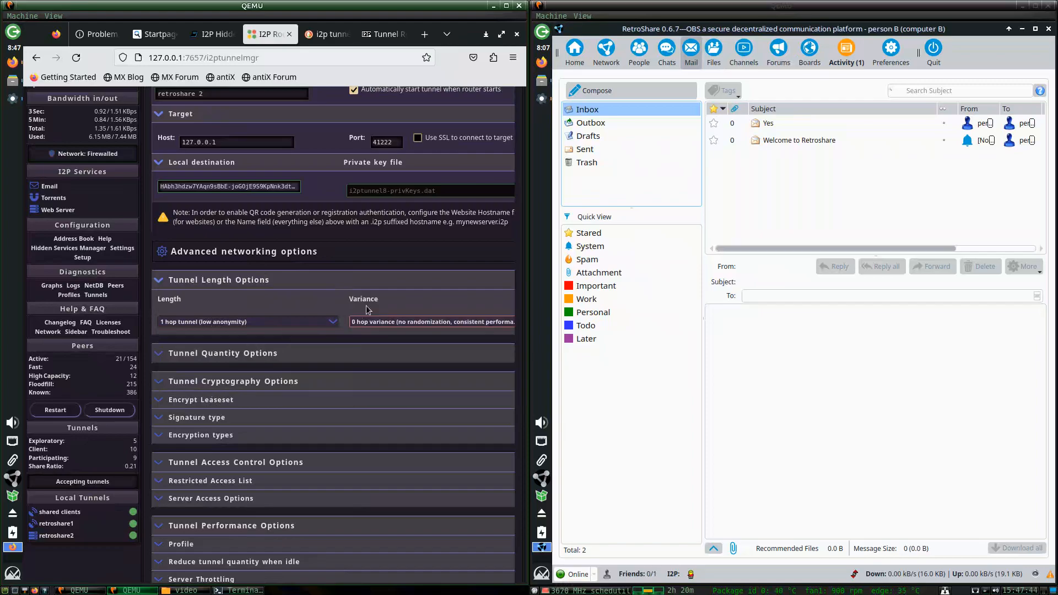
Try 2 and 3 hop lengths before settling back on the 1 hop tunnel.
scroll(420, 275, "down", 3)
left_click(306, 223)
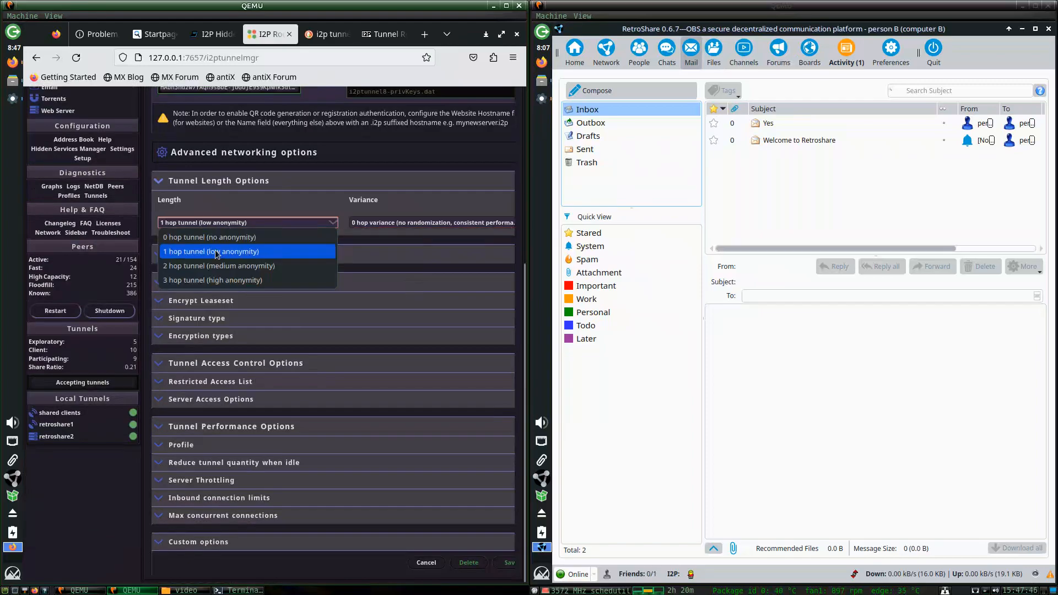
left_click(215, 251)
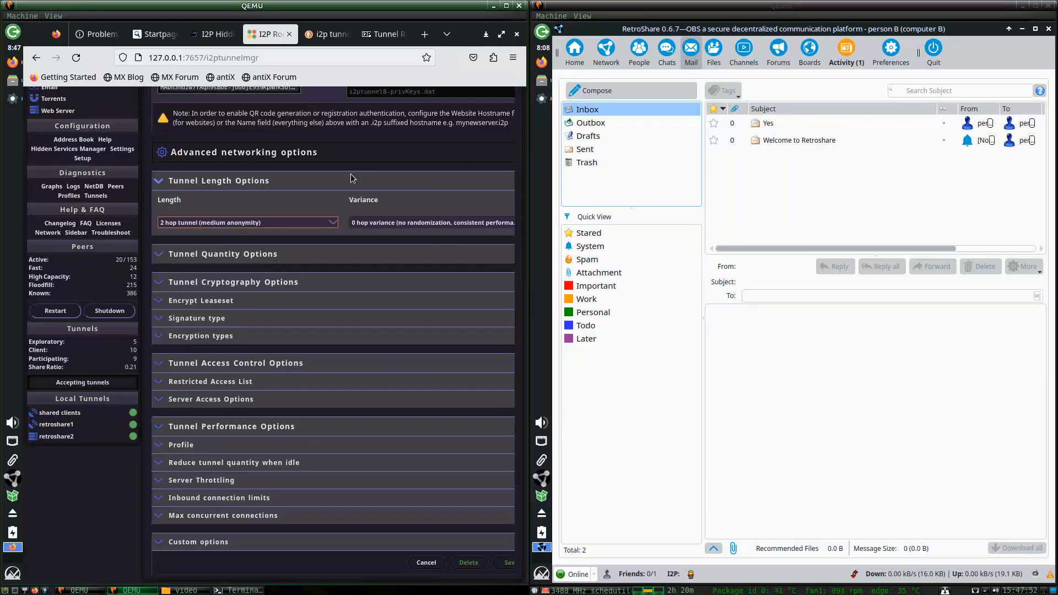
left_click(223, 222)
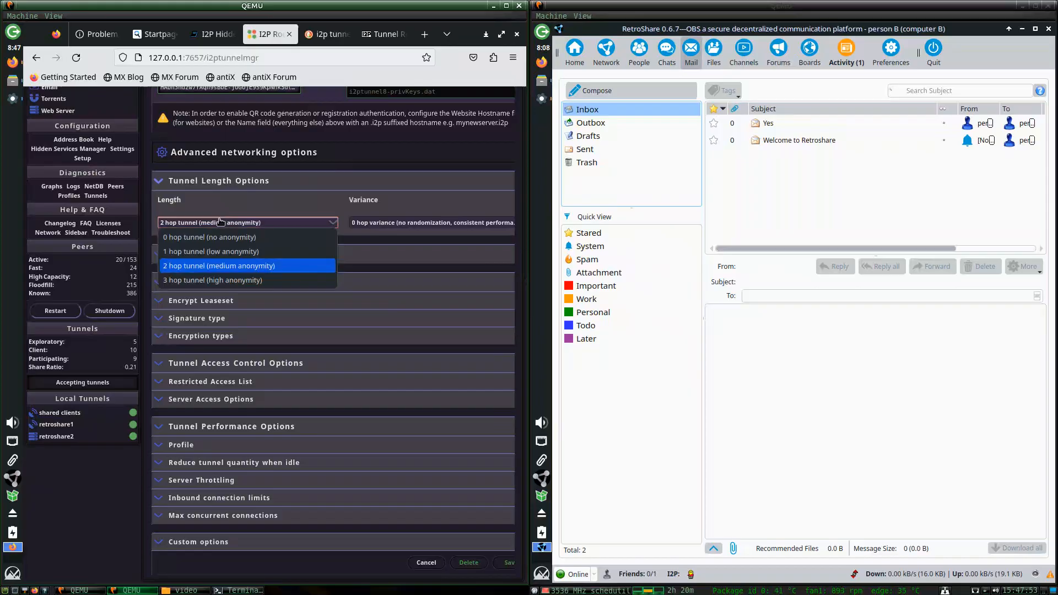
left_click(207, 278)
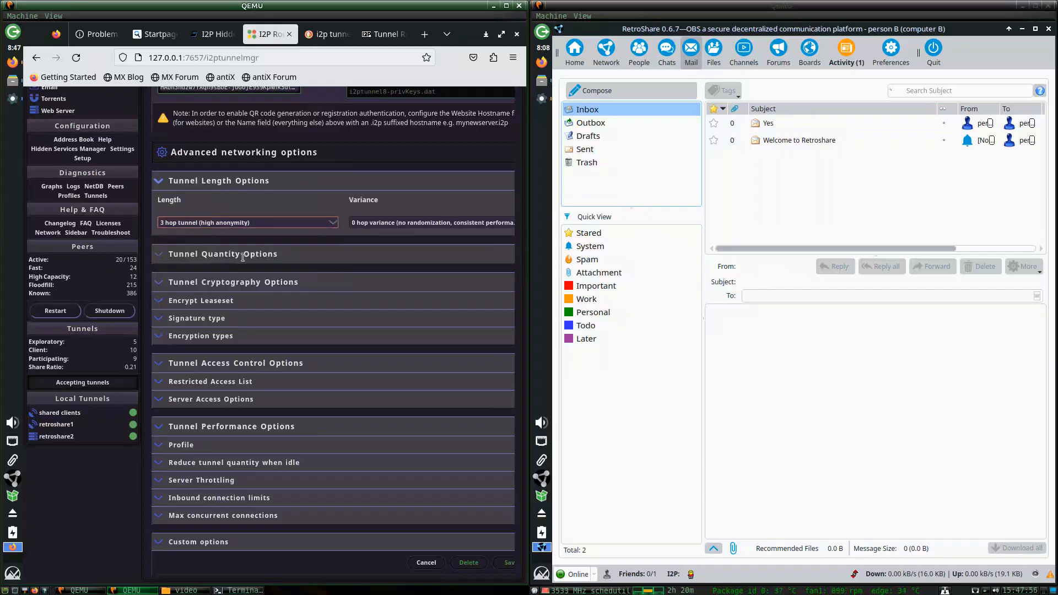
left_click(254, 223)
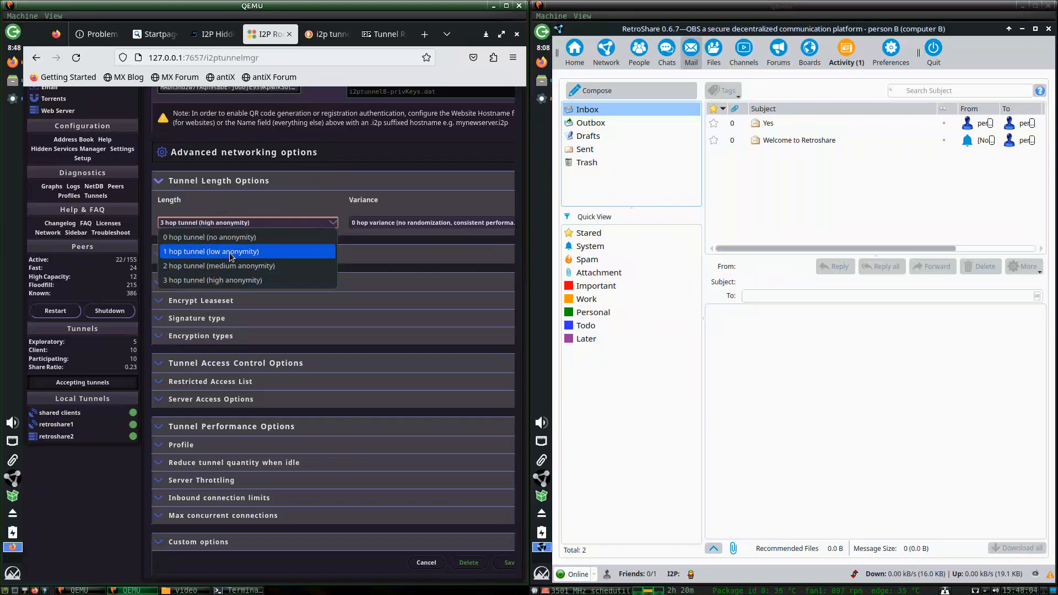
left_click(229, 252)
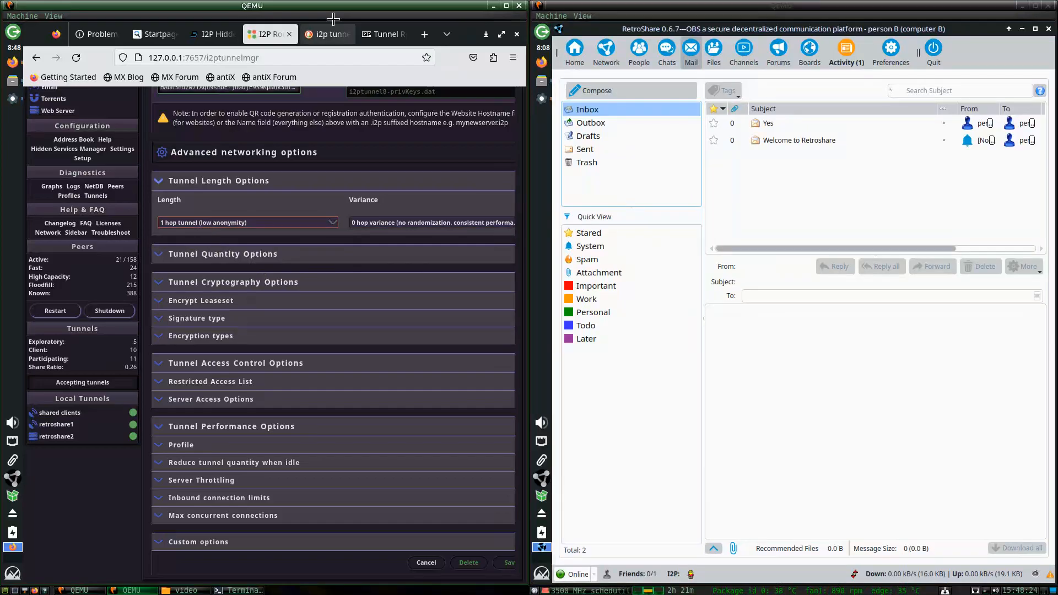
Close the i2p tunnel search results tab and return to the tunnel settings page.
left_click(325, 34)
left_click(371, 37)
left_click(333, 37)
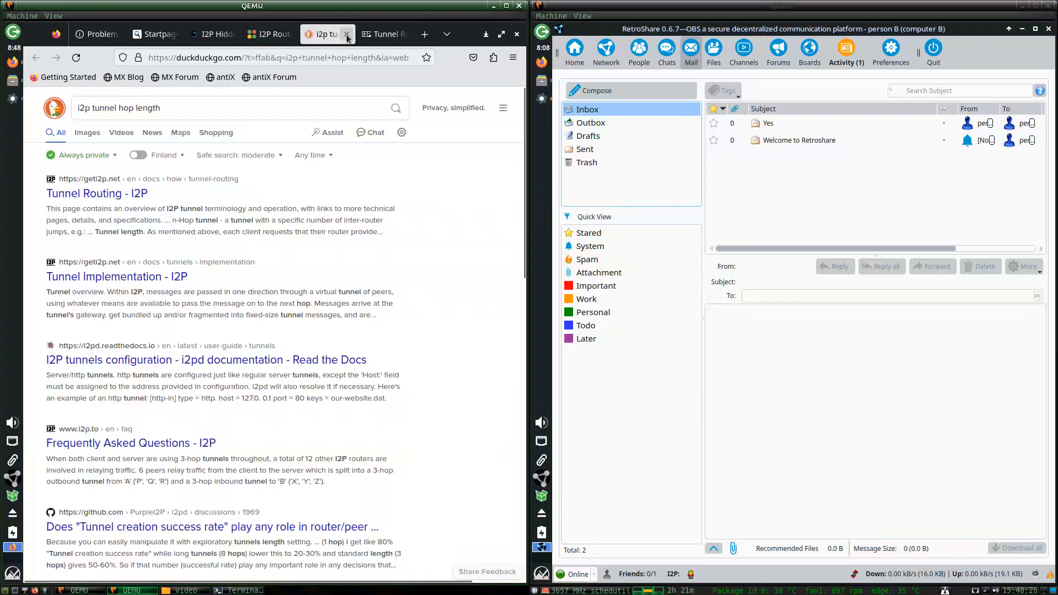
left_click(346, 35)
left_click(337, 249)
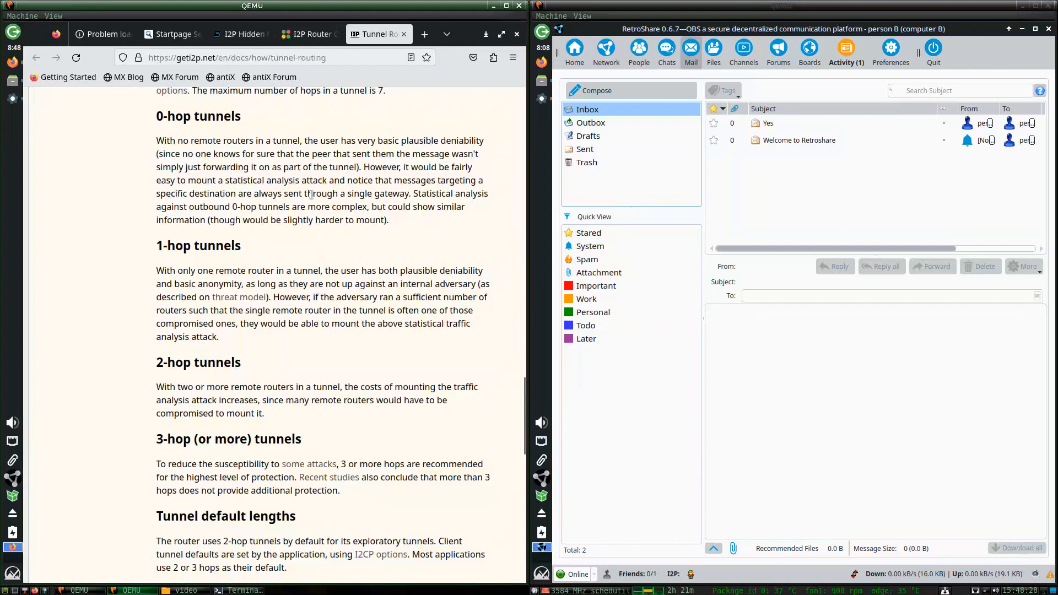
left_click(296, 34)
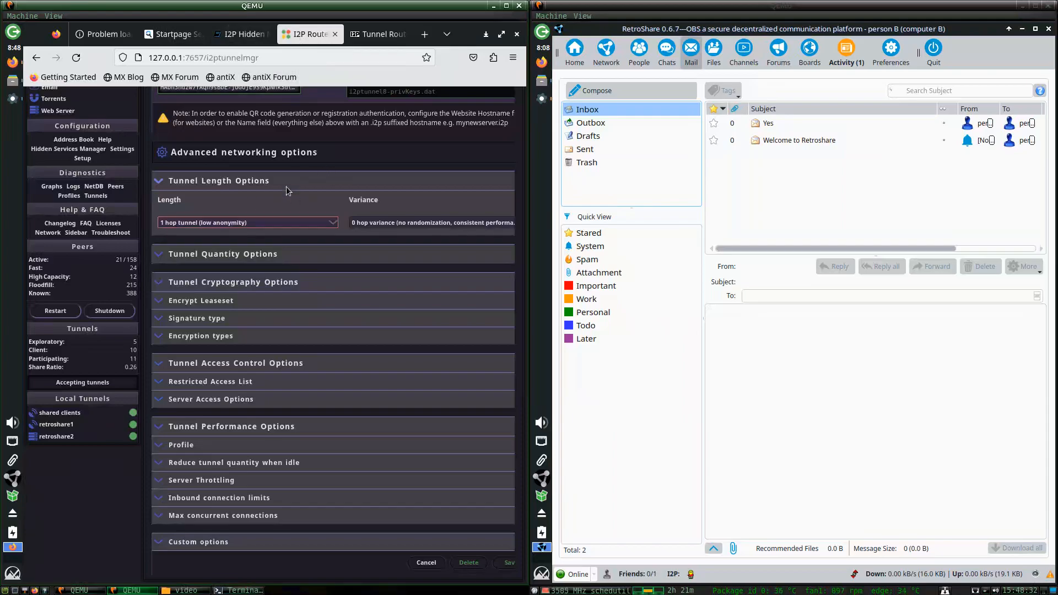
Set the tunnel length to 2 hops with 0 hop variance and save.
left_click(271, 223)
left_click(270, 264)
left_click(353, 222)
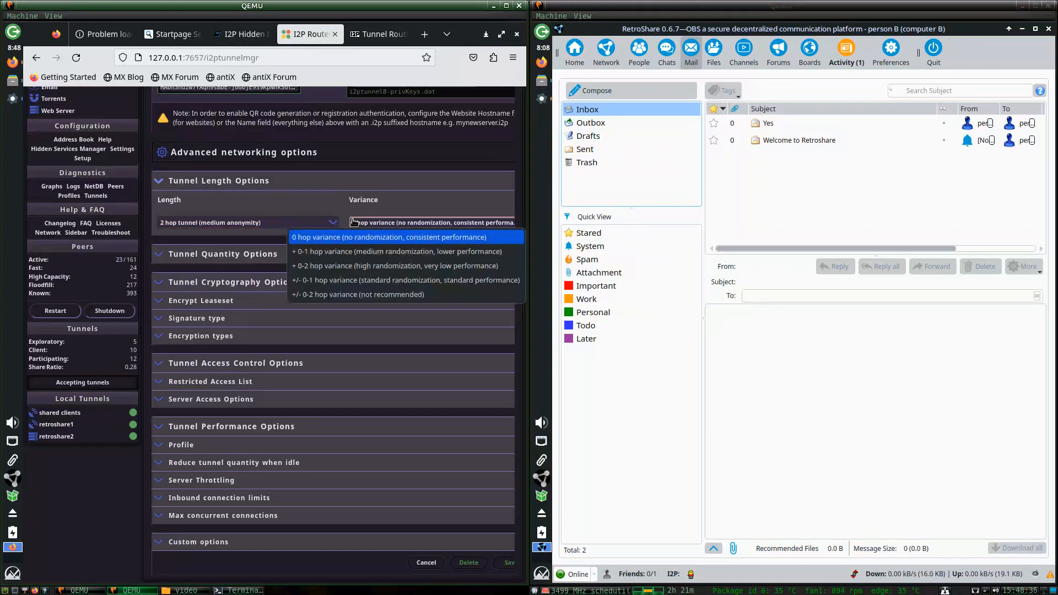
left_click(347, 184)
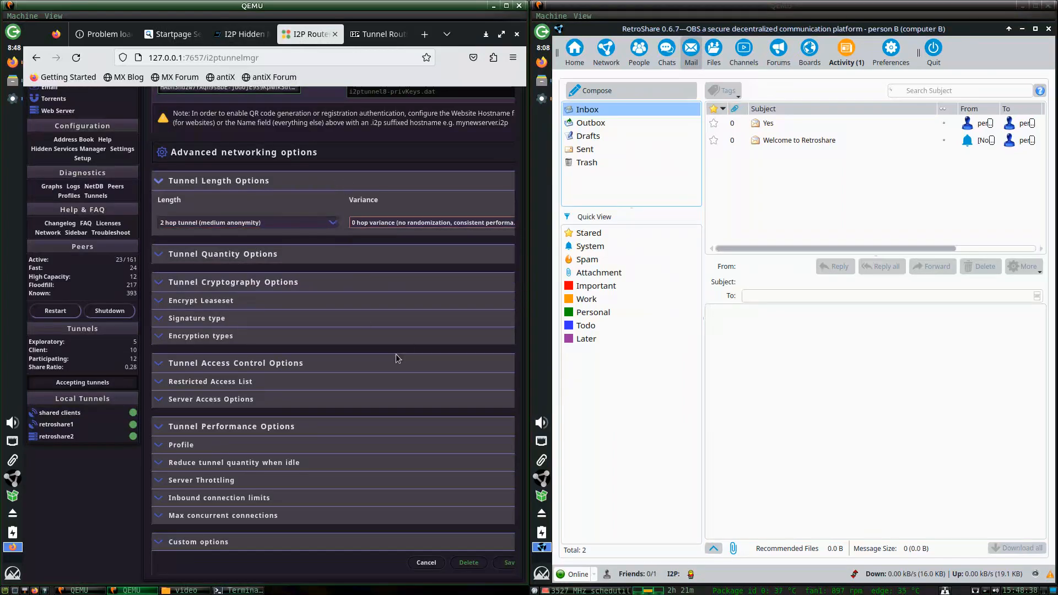
left_click(369, 224)
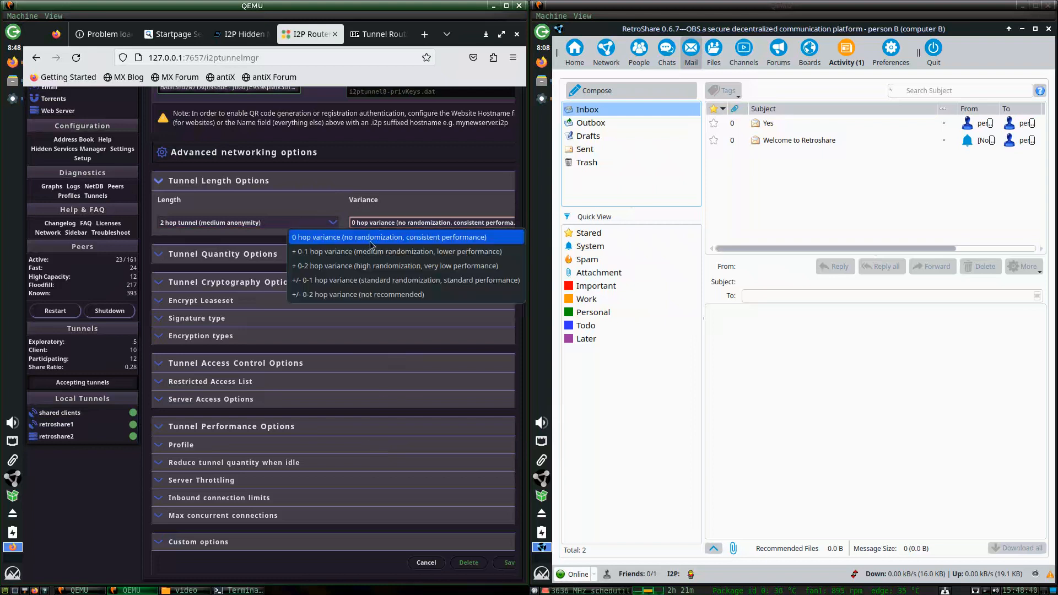
left_click(359, 281)
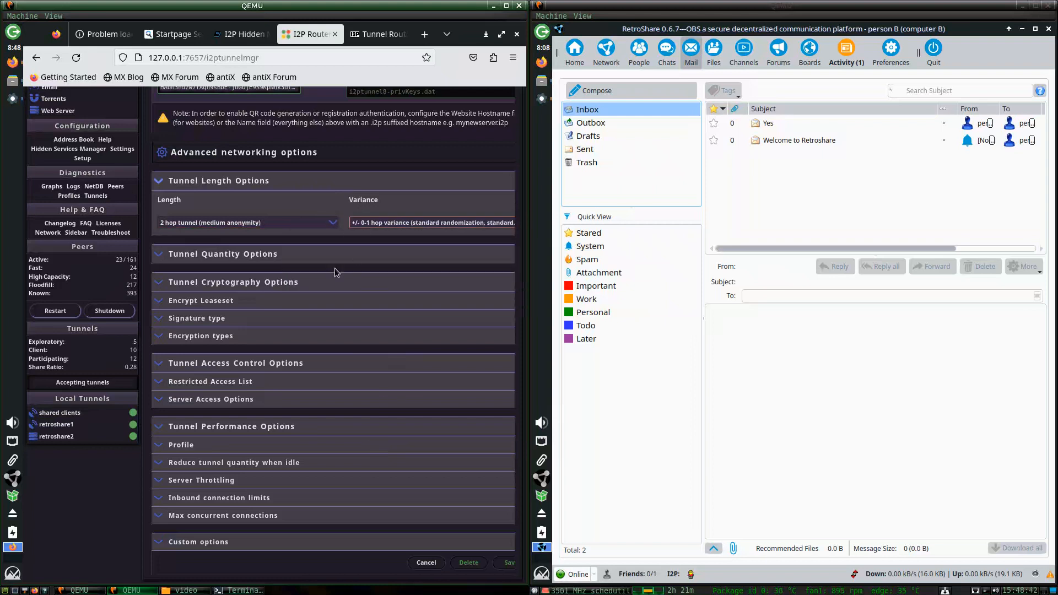
left_click(367, 222)
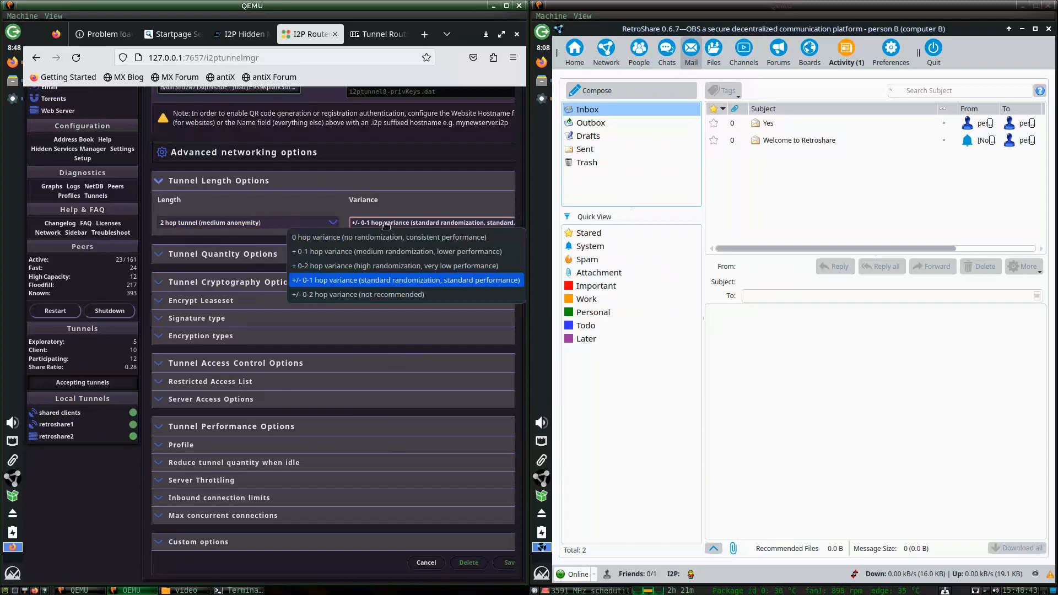
left_click(347, 241)
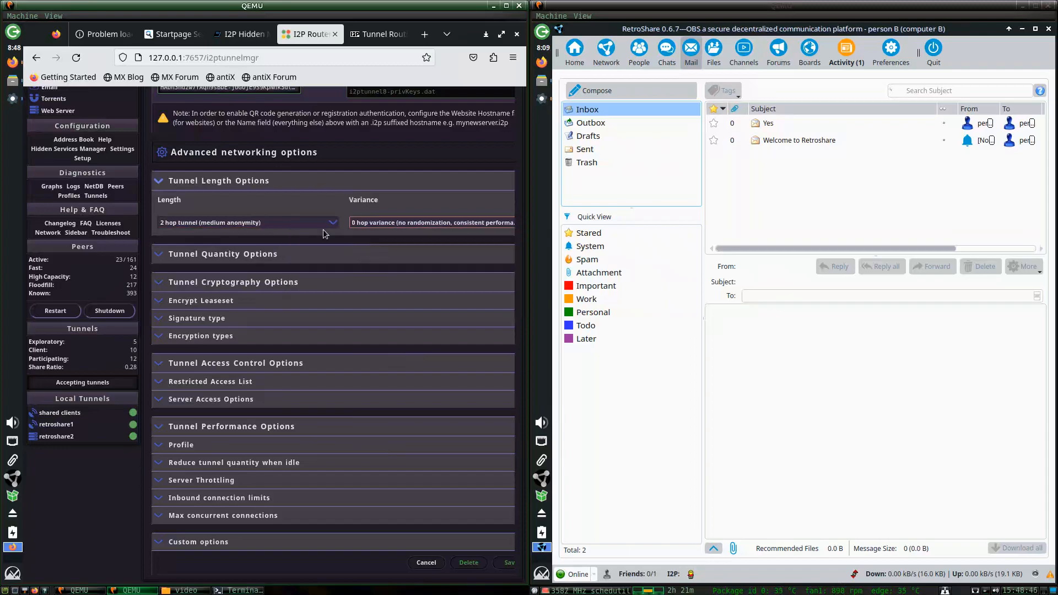
left_click(305, 226)
left_click(305, 226)
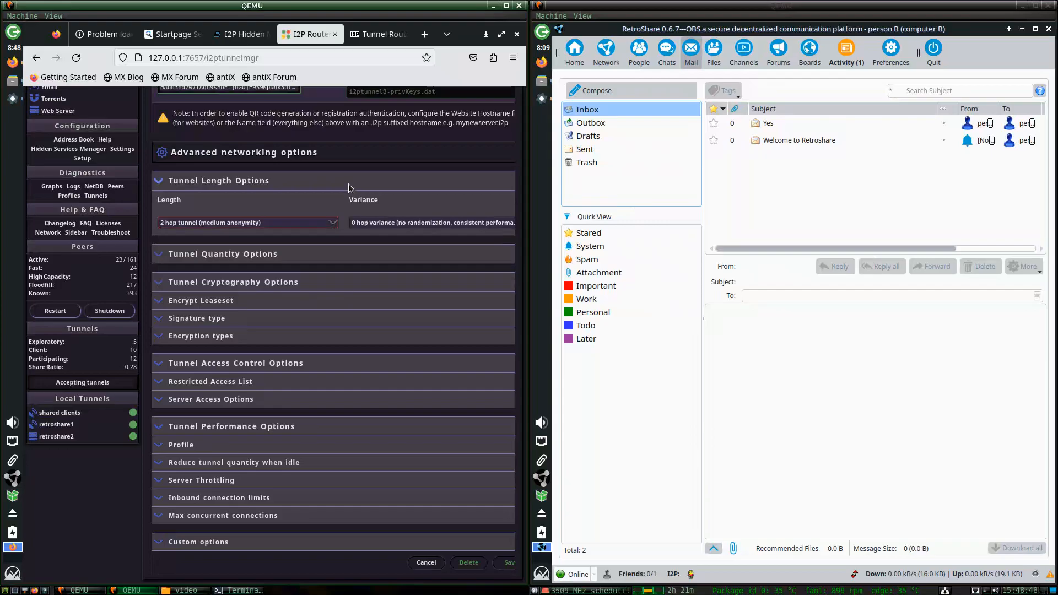
left_click(507, 562)
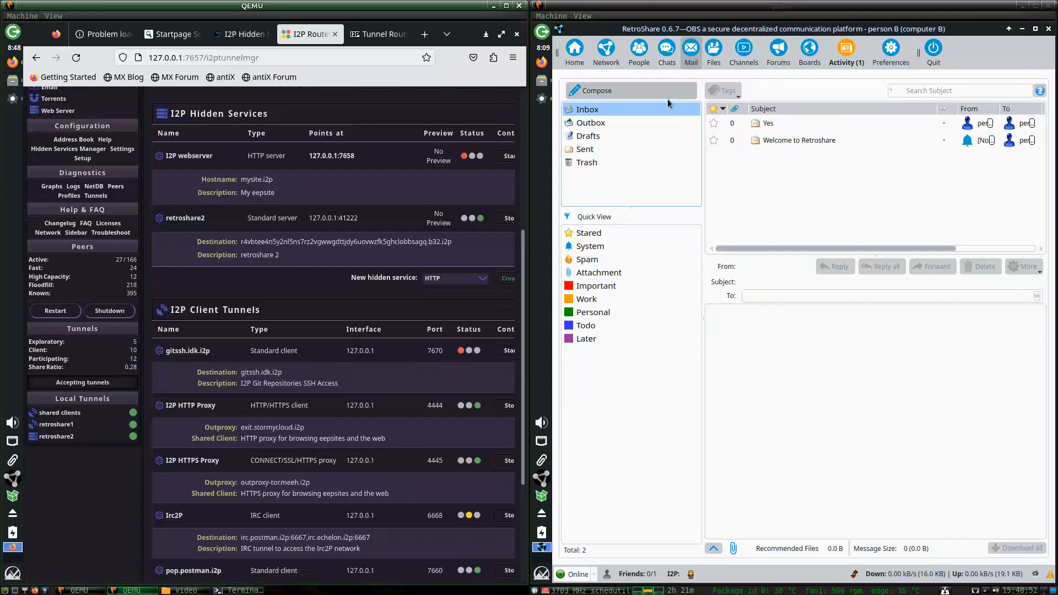
Launch Firefox on the second VM and load the router console at 127.0.0.1:7657.
left_click(543, 63)
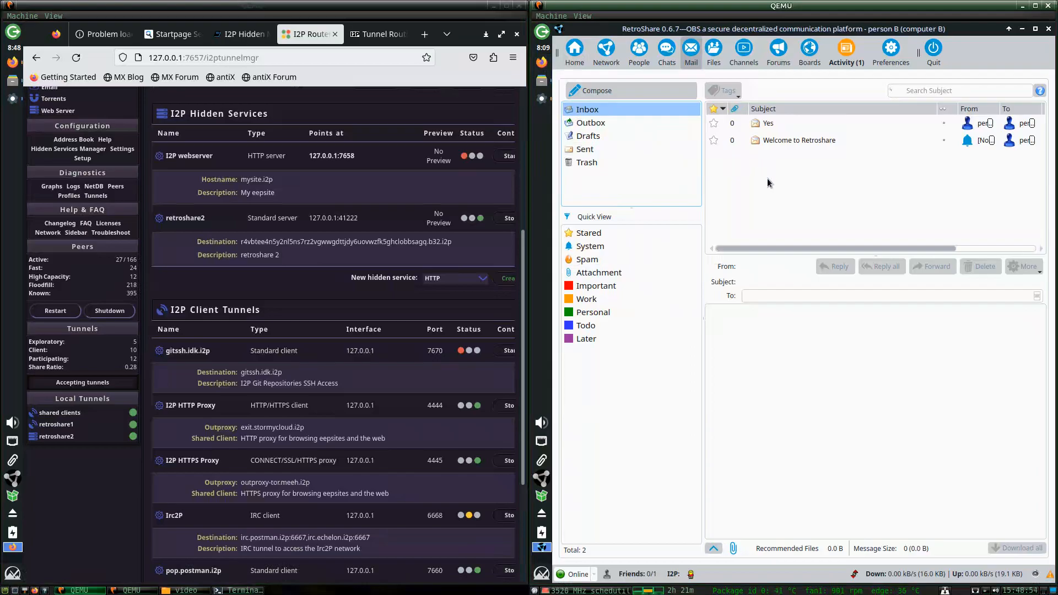
type("12")
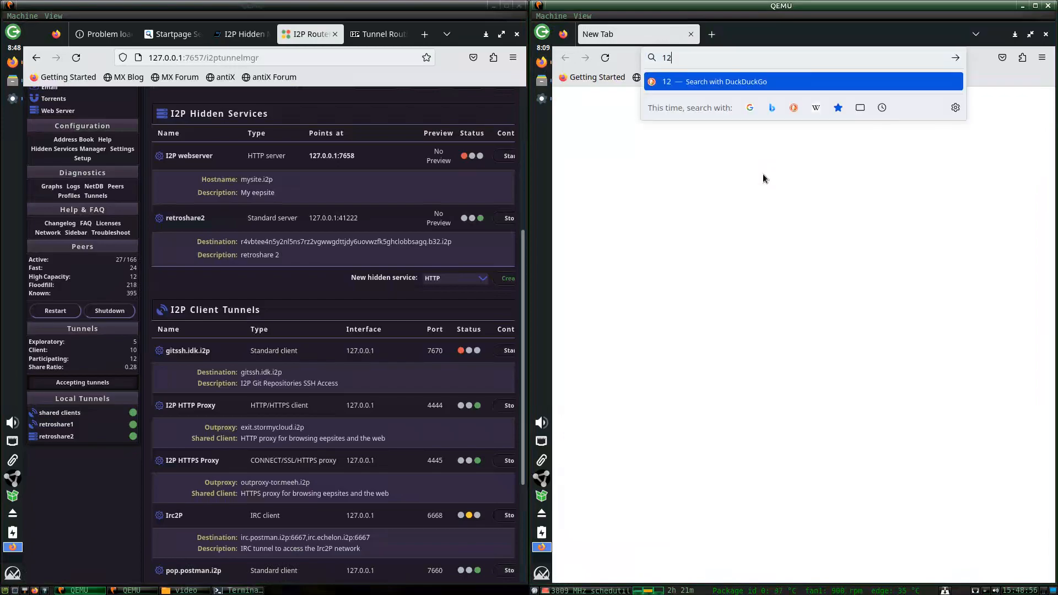
type("7.0.0.")
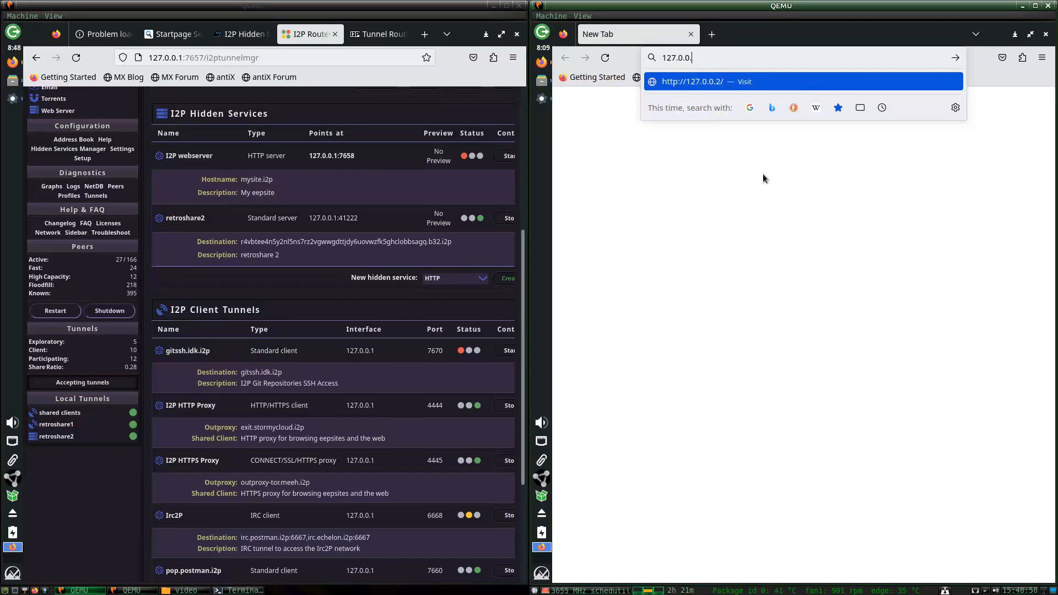
type("1:")
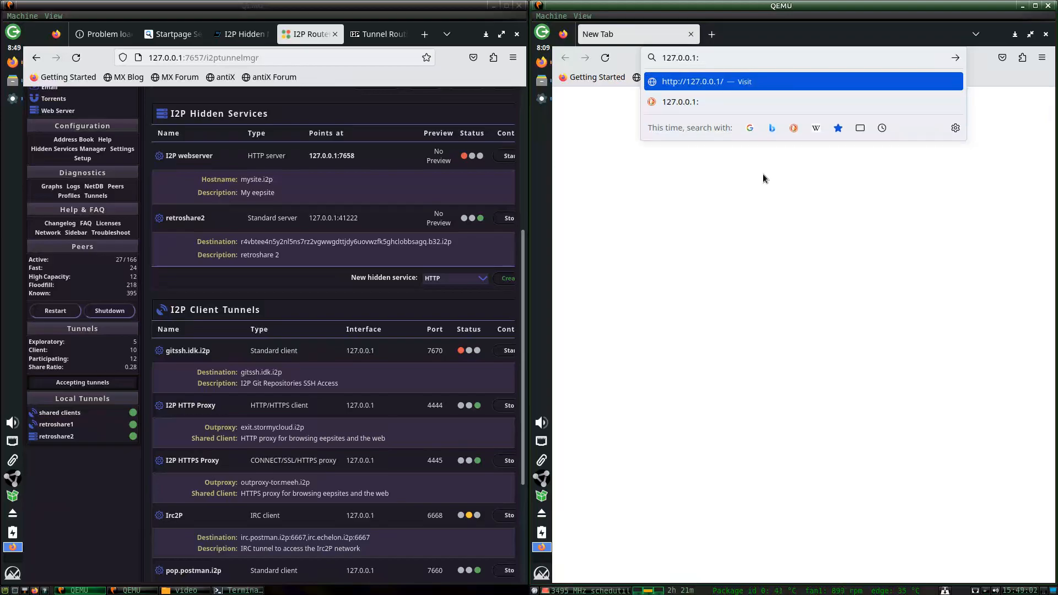
type("7657")
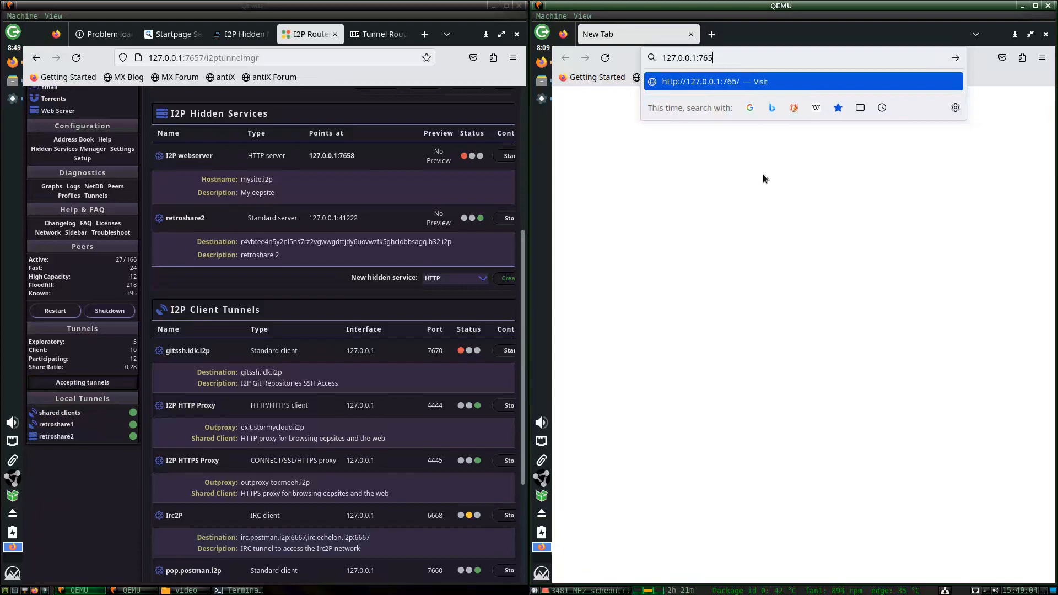
key("Return")
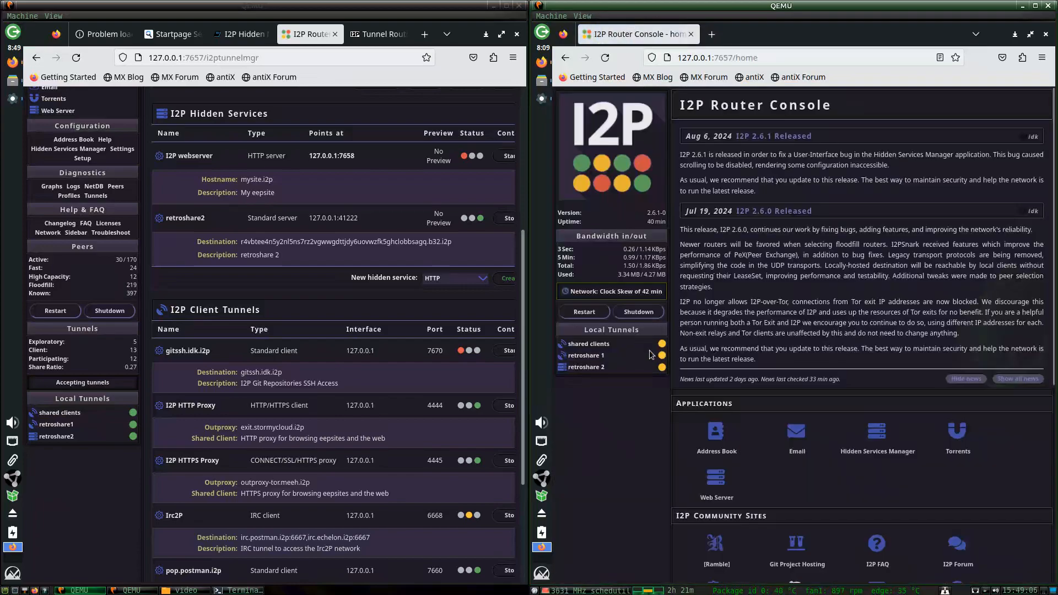
mouse_move(663, 352)
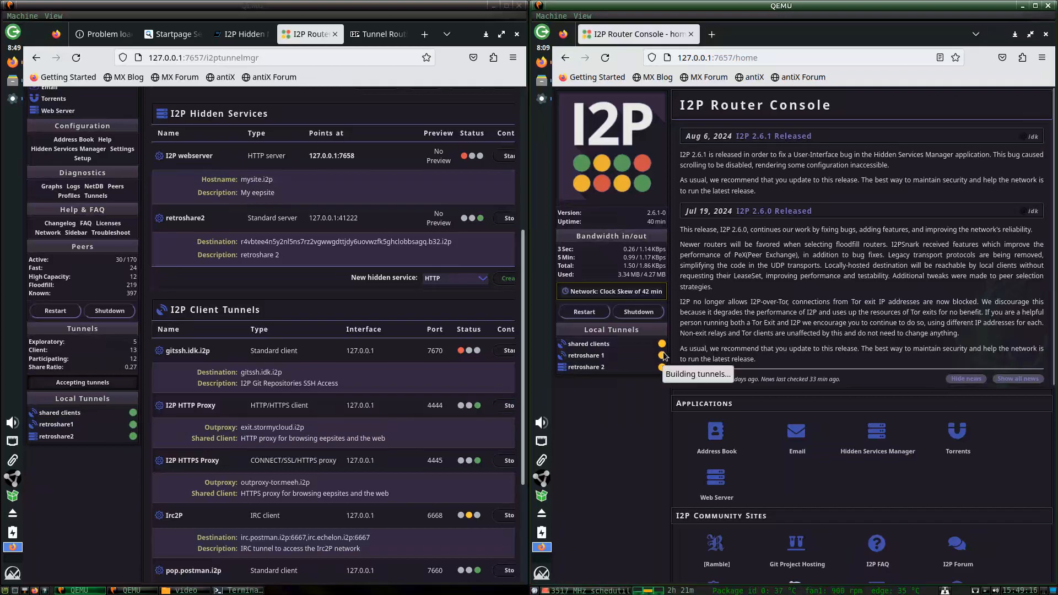
scroll(795, 419, "down", 3)
scroll(796, 415, "down", 3)
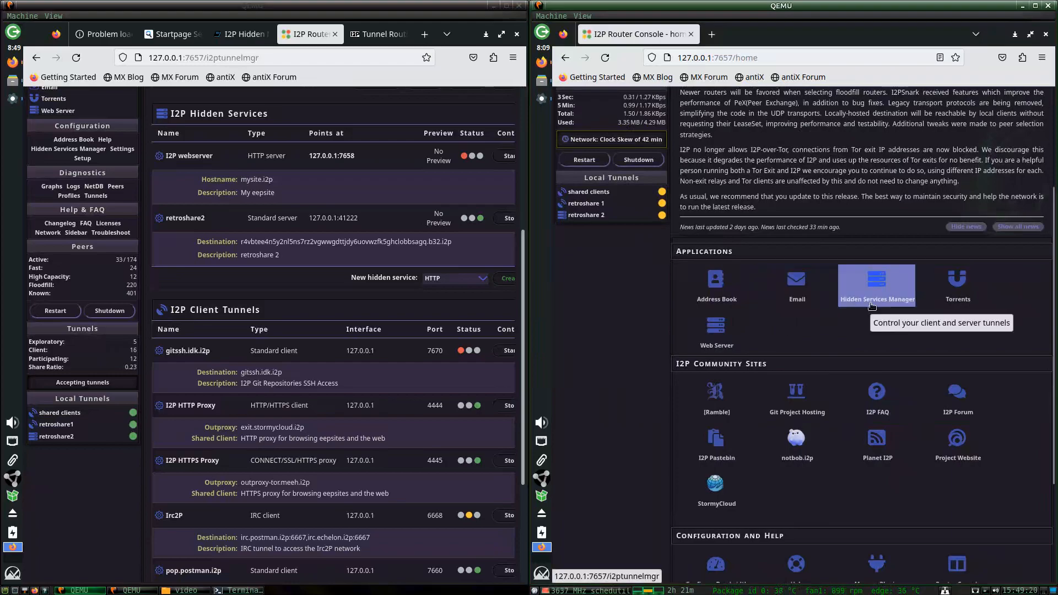
scroll(816, 408, "down", 6)
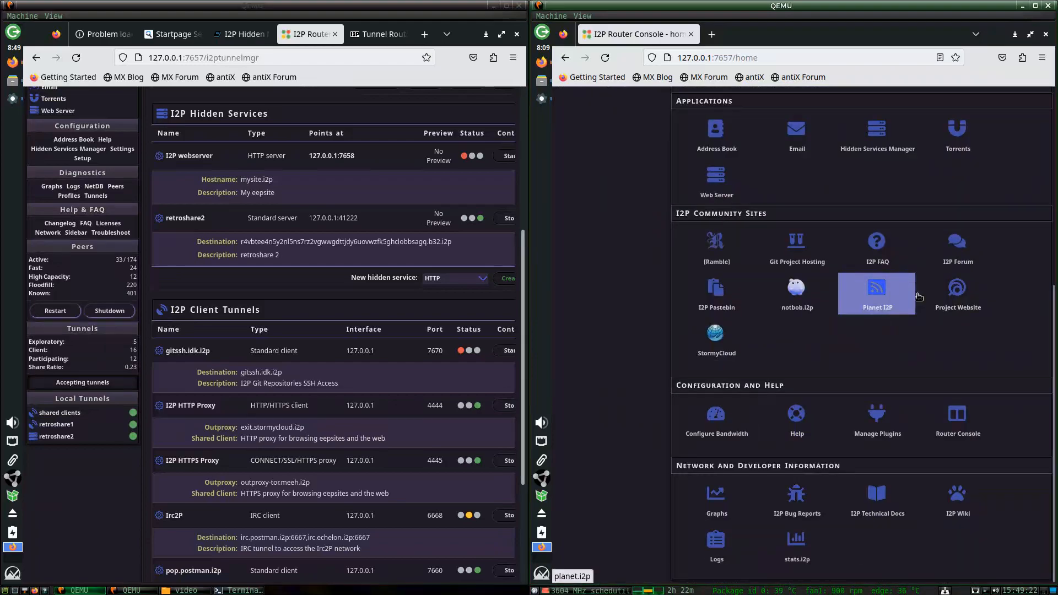
Set inbound and outbound bandwidth to 2048 KBps with a 45% share and save.
left_click(717, 420)
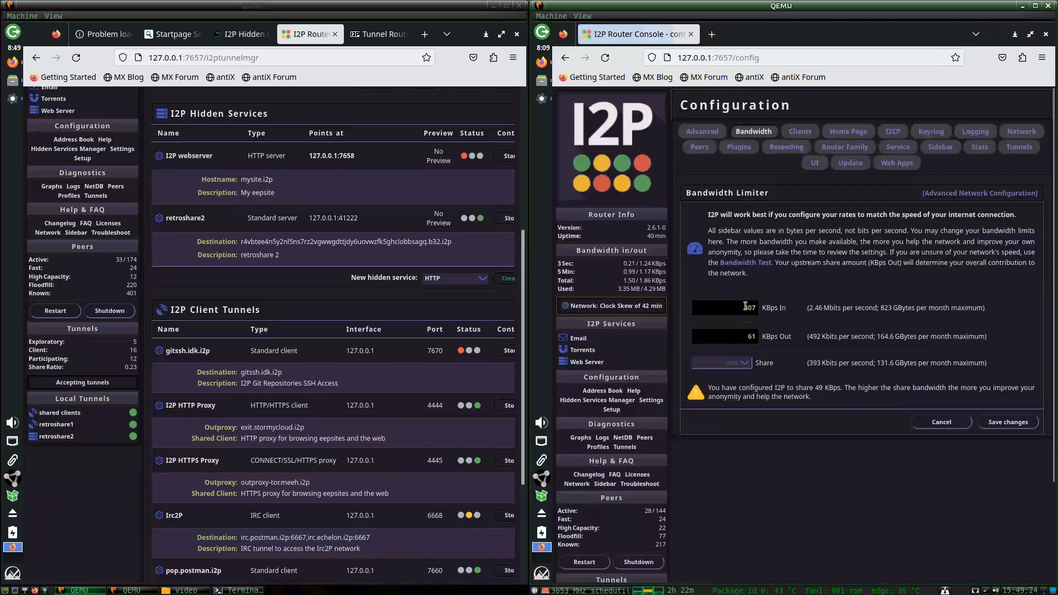
left_click(743, 343)
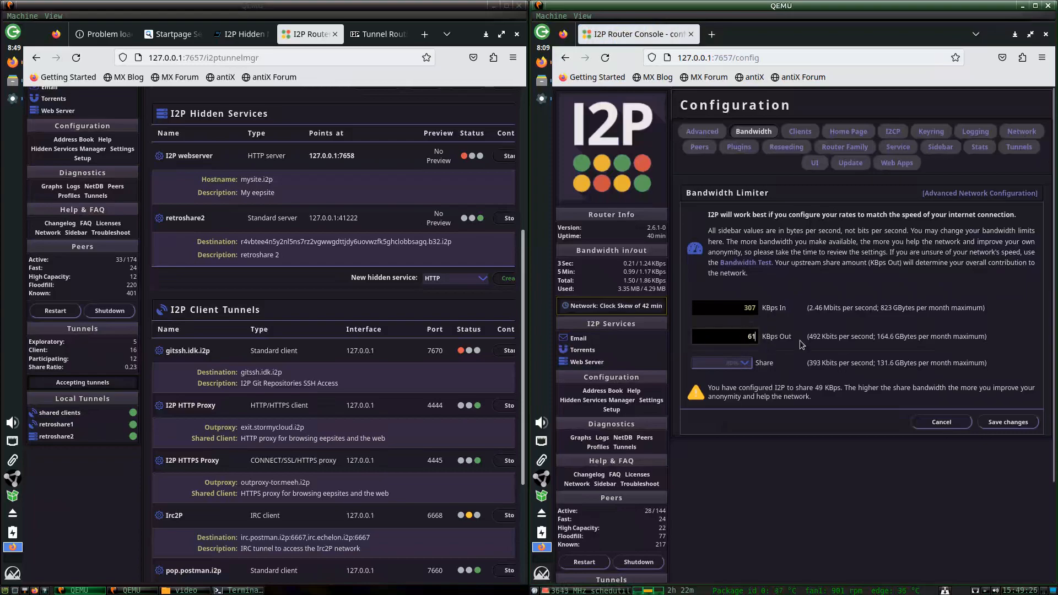
key("BackSpace")
key("BackSpace")
type("1")
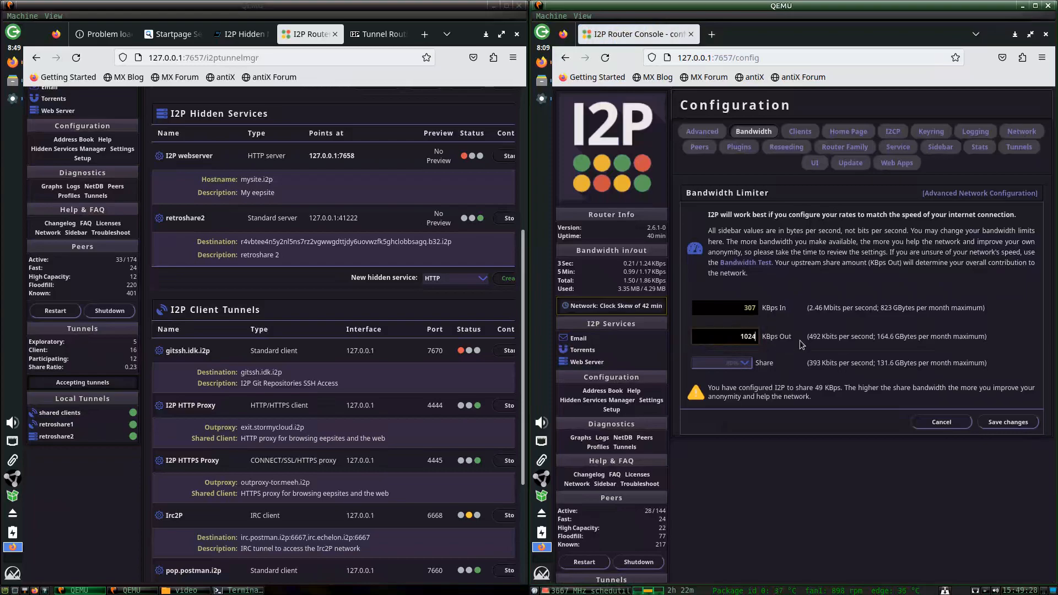
type("2047")
key("BackSpace")
type("8")
key("shift+Tab")
type("20")
left_click(737, 365)
left_click(711, 230)
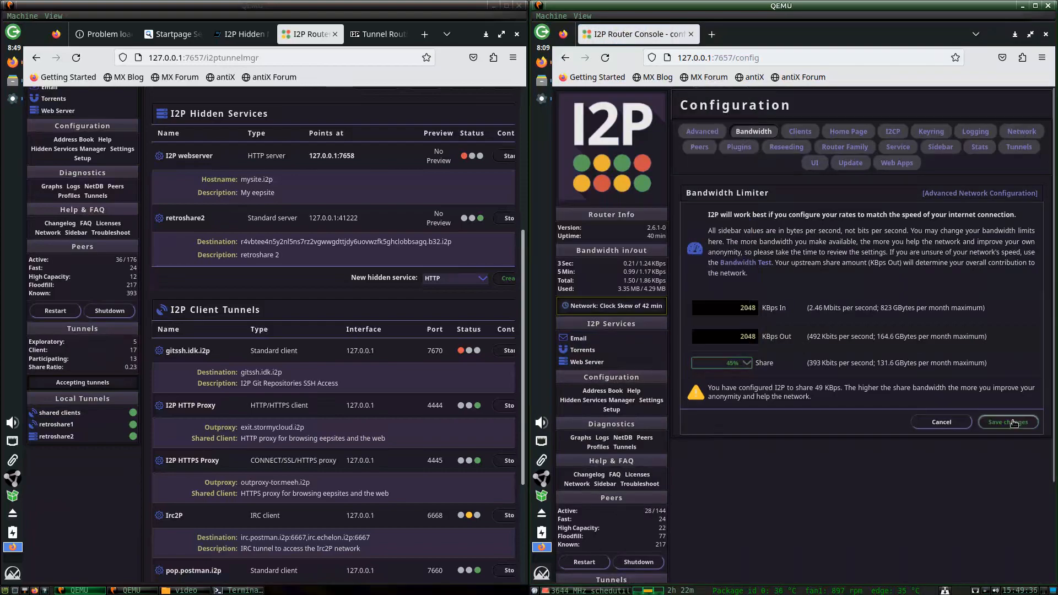
left_click(1014, 423)
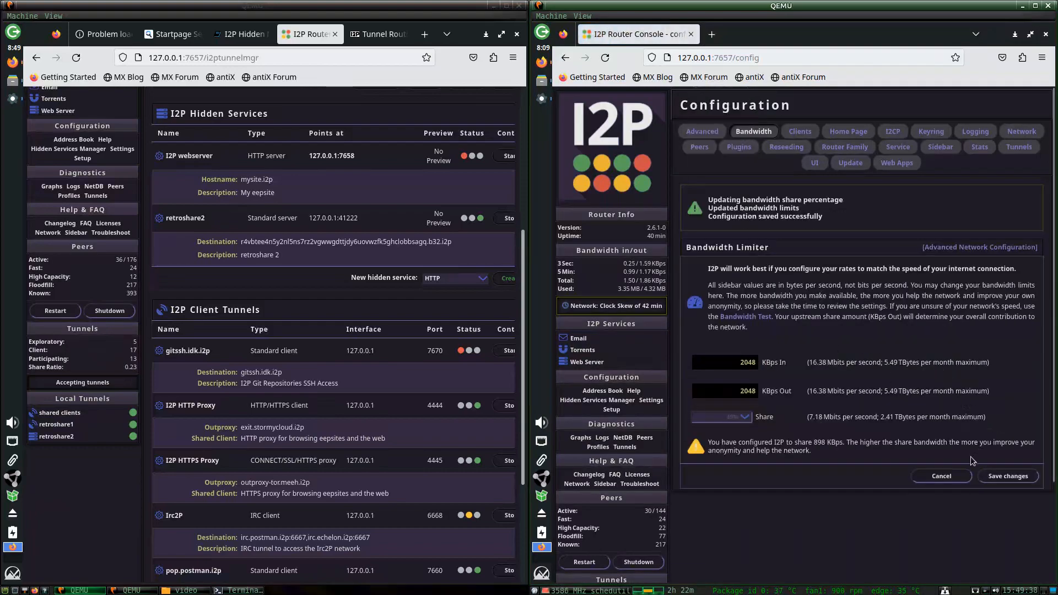
left_click(622, 153)
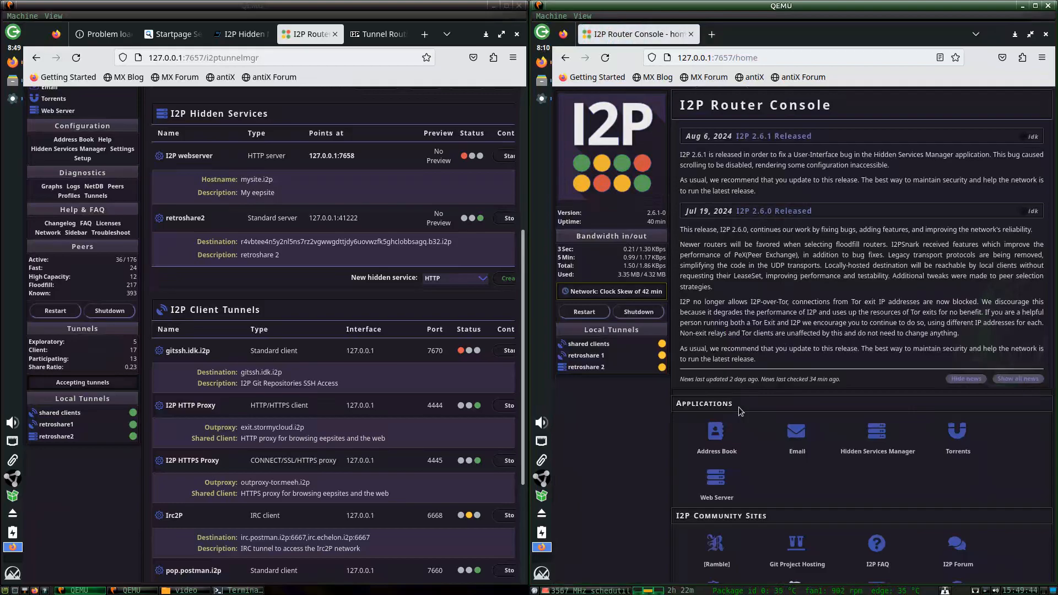
Change the bandwidth share to 70%, save, and return to the console home.
scroll(758, 491, "down", 3)
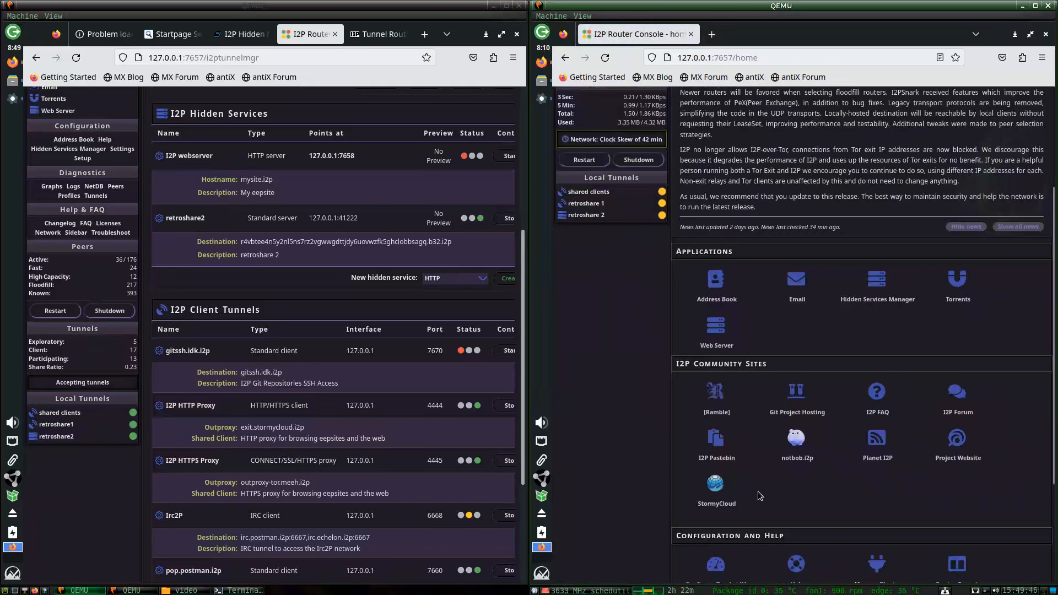
left_click(733, 554)
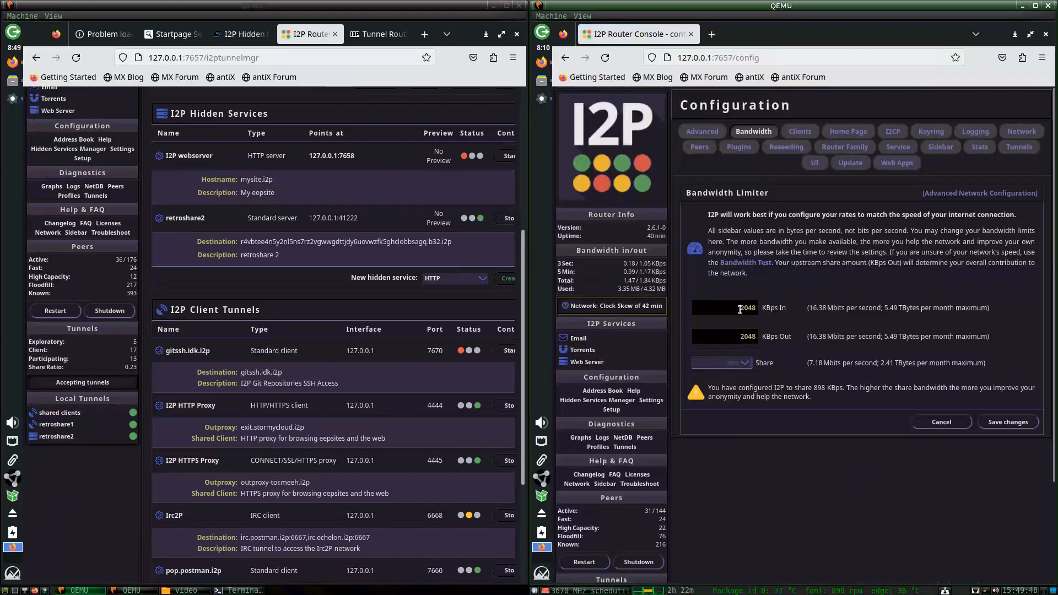
left_click(728, 364)
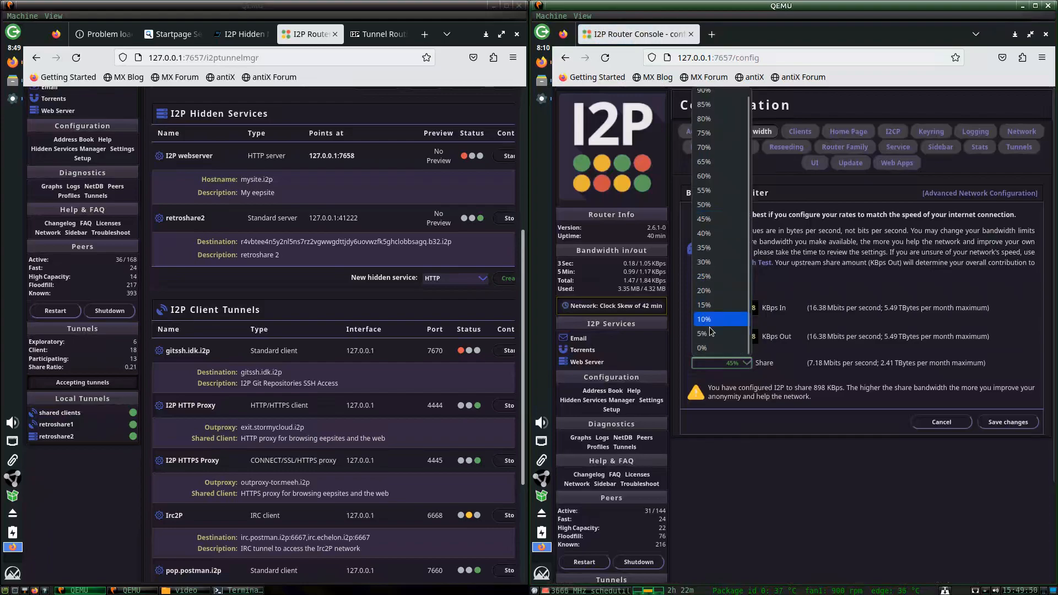
left_click(715, 148)
left_click(1008, 422)
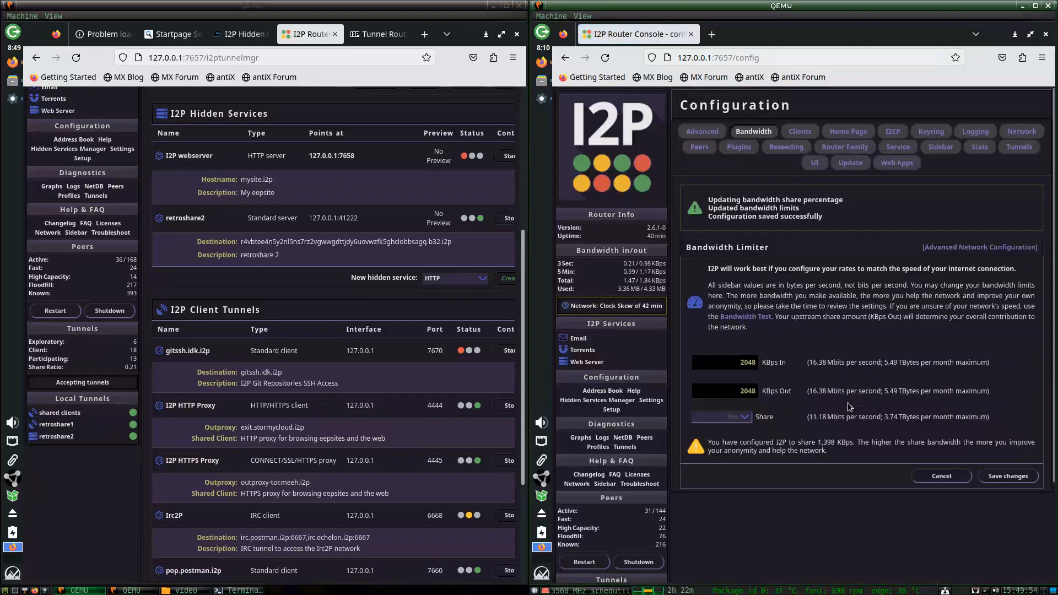
left_click(634, 124)
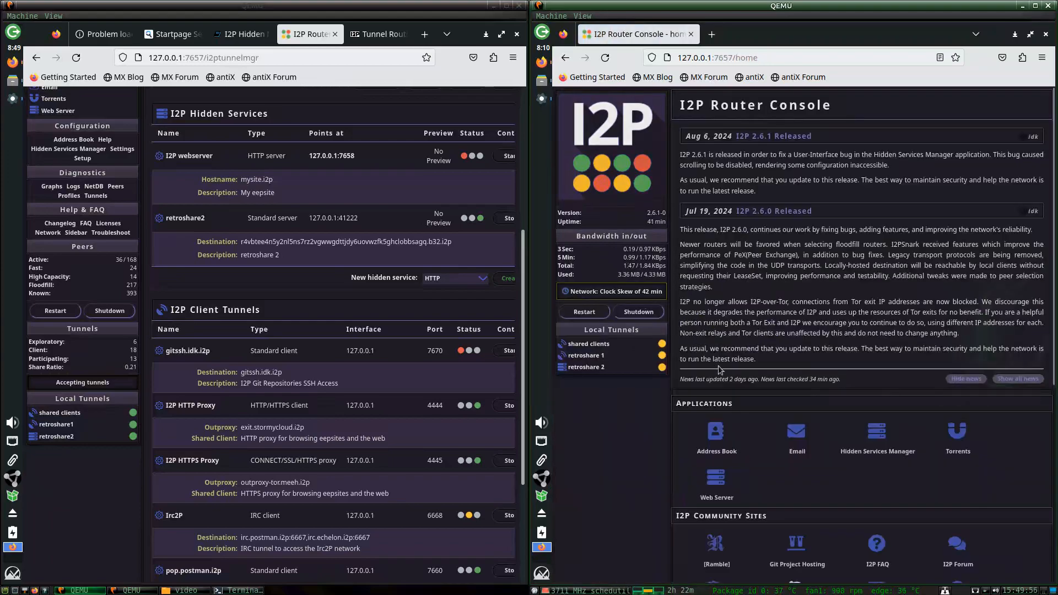
scroll(725, 380, "down", 5)
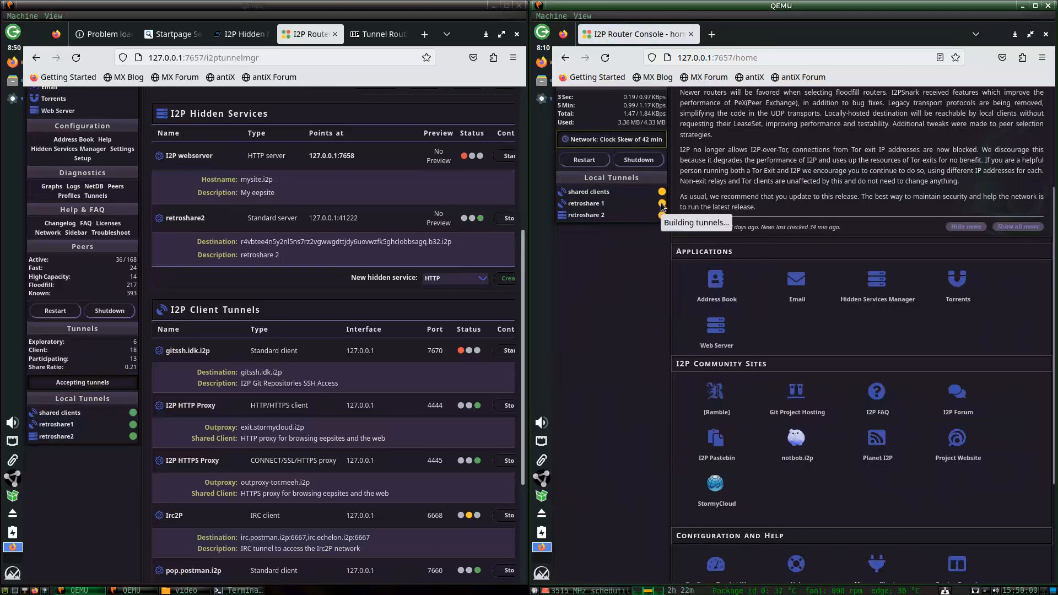
scroll(809, 267, "down", 3)
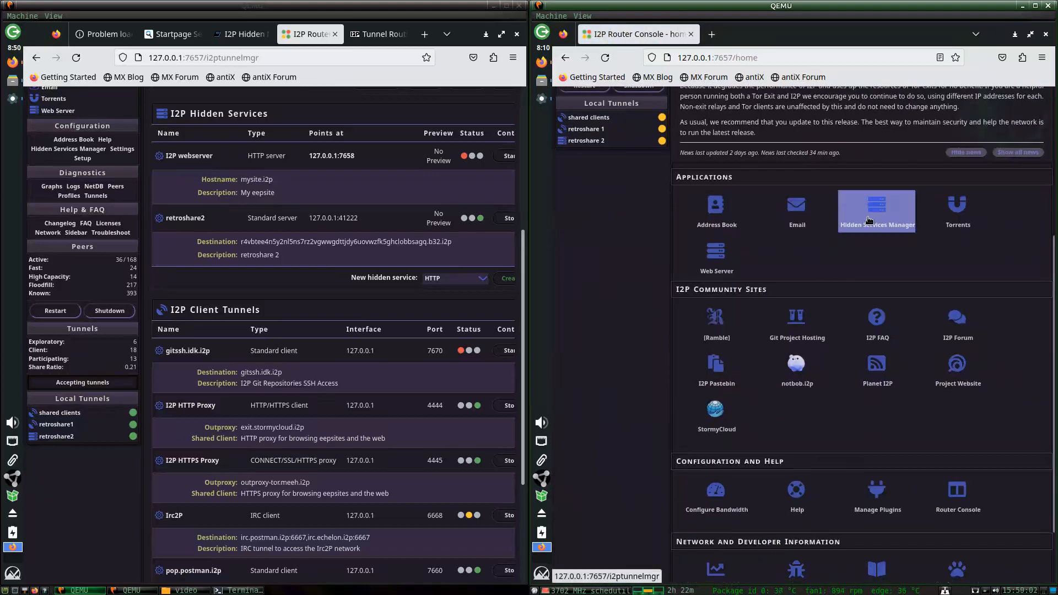
left_click(877, 212)
scroll(948, 314, "down", 2)
scroll(927, 356, "down", 14)
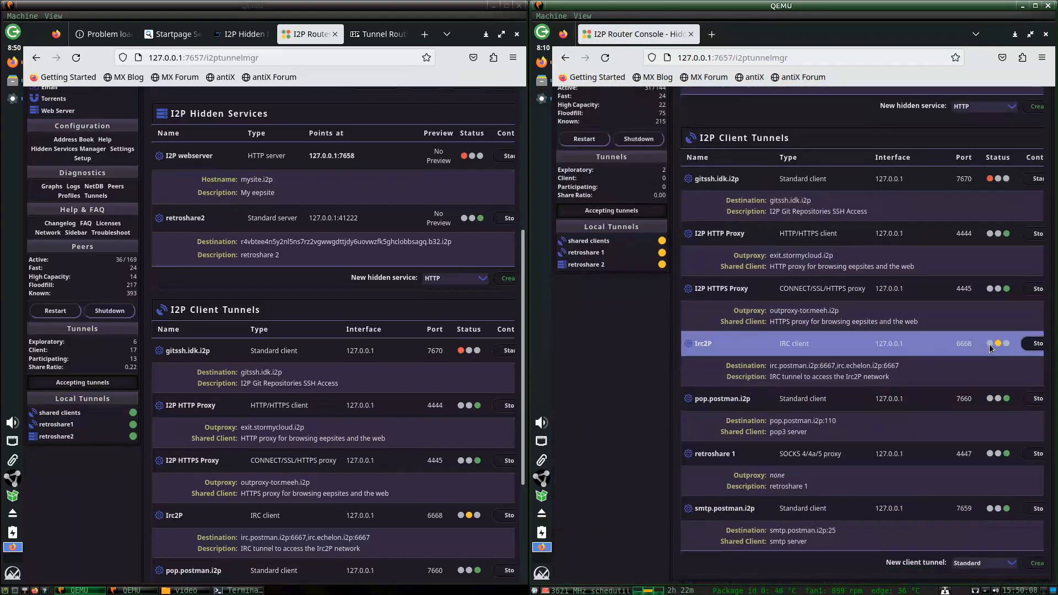
scroll(953, 371, "up", 6)
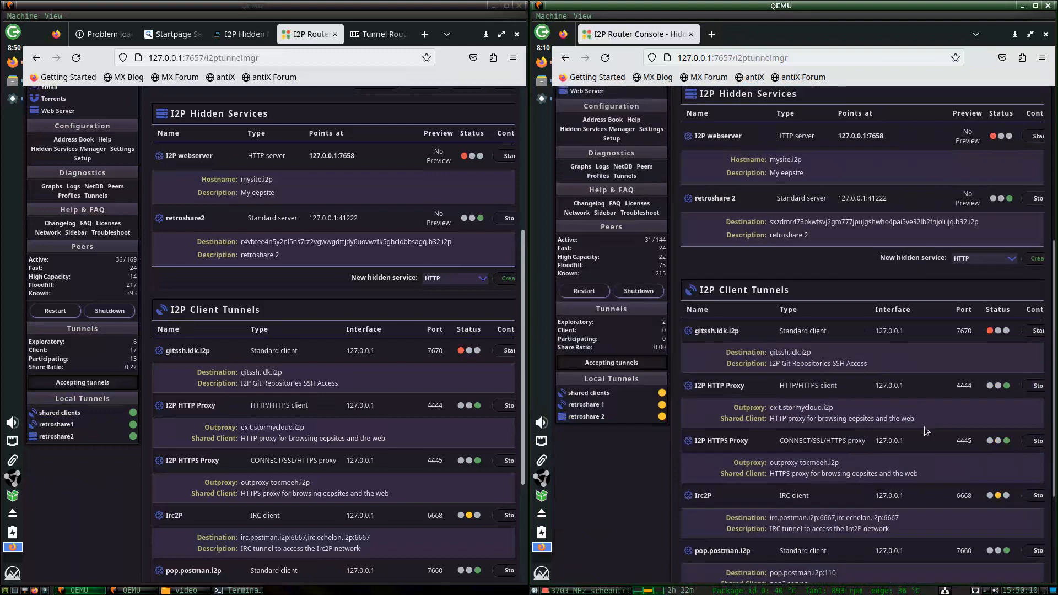
scroll(925, 426, "down", 6)
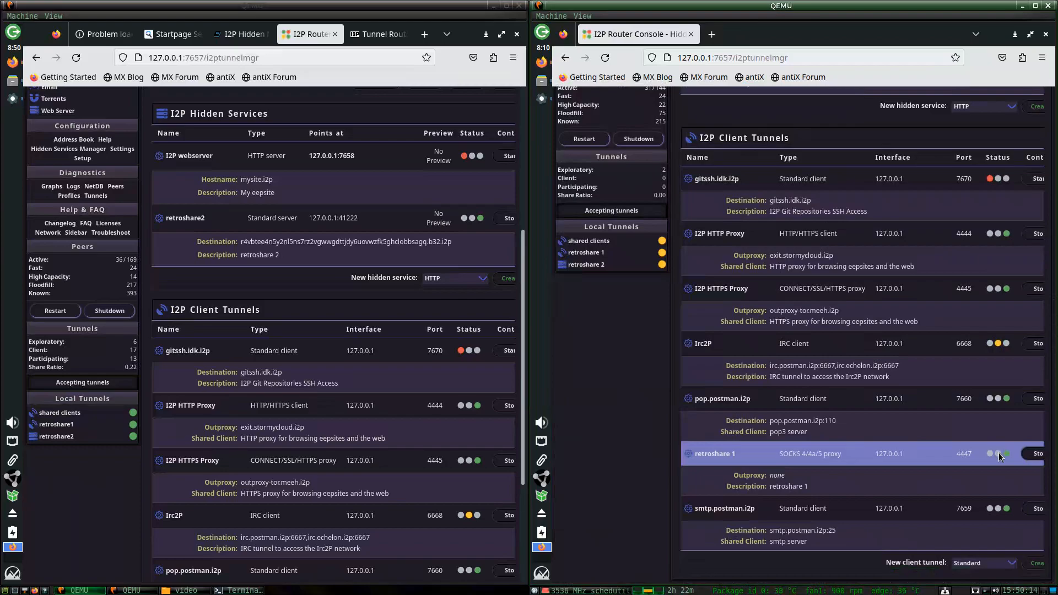
scroll(998, 452, "up", 5)
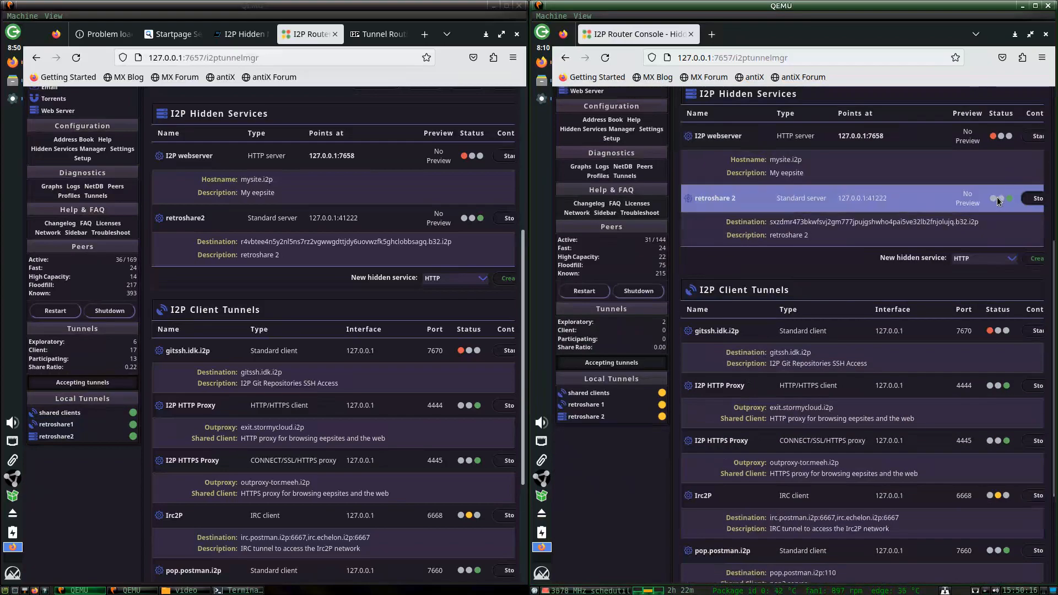
mouse_move(661, 407)
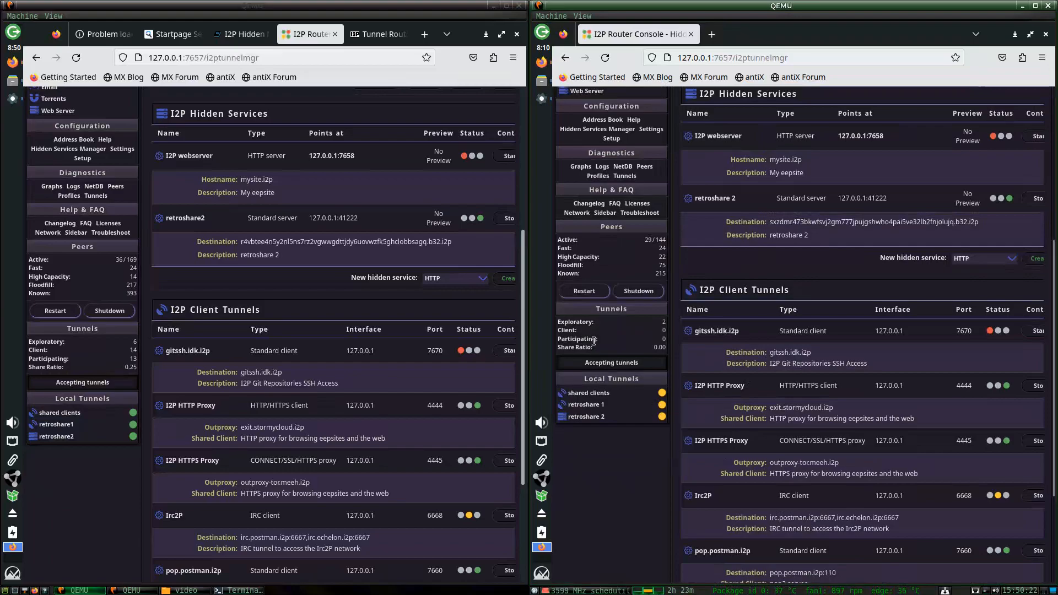
scroll(718, 335, "up", 5)
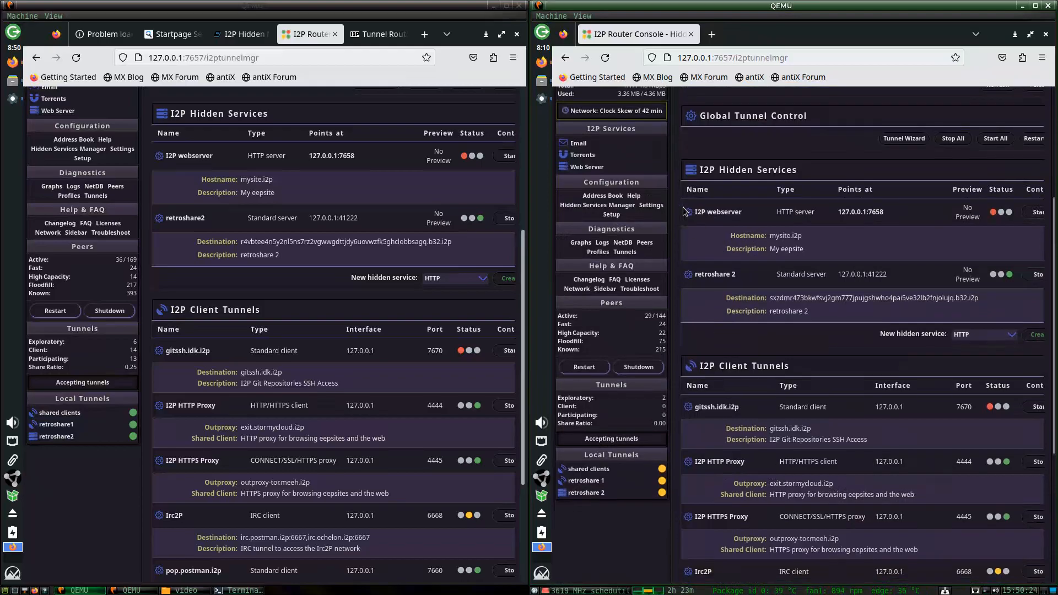
left_click(636, 170)
scroll(761, 375, "down", 10)
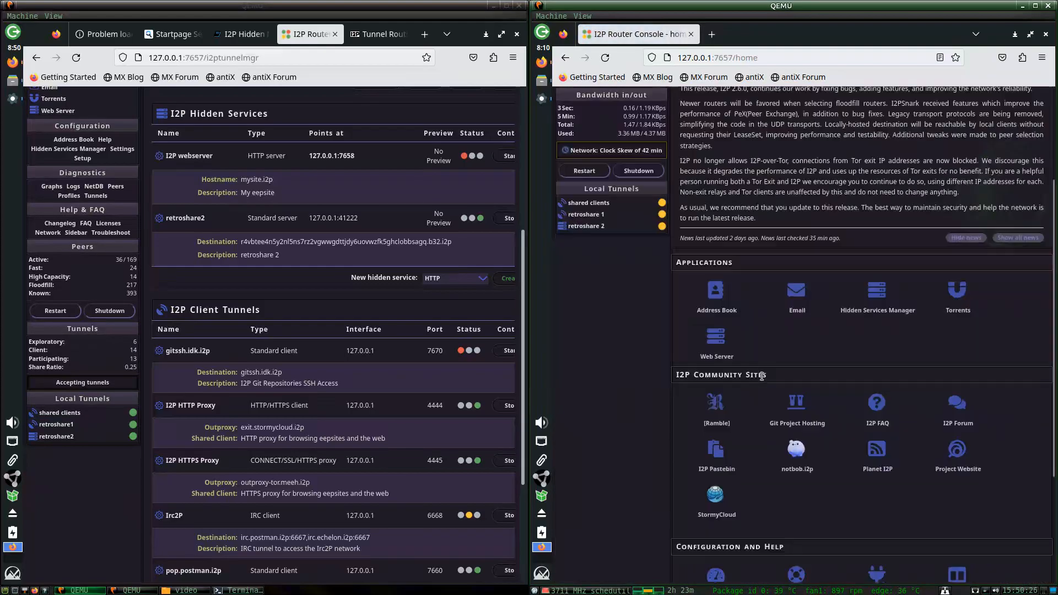
Set bandwidth to 10240 KBps in and 1024 KBps out with an 80% share and save.
left_click(717, 485)
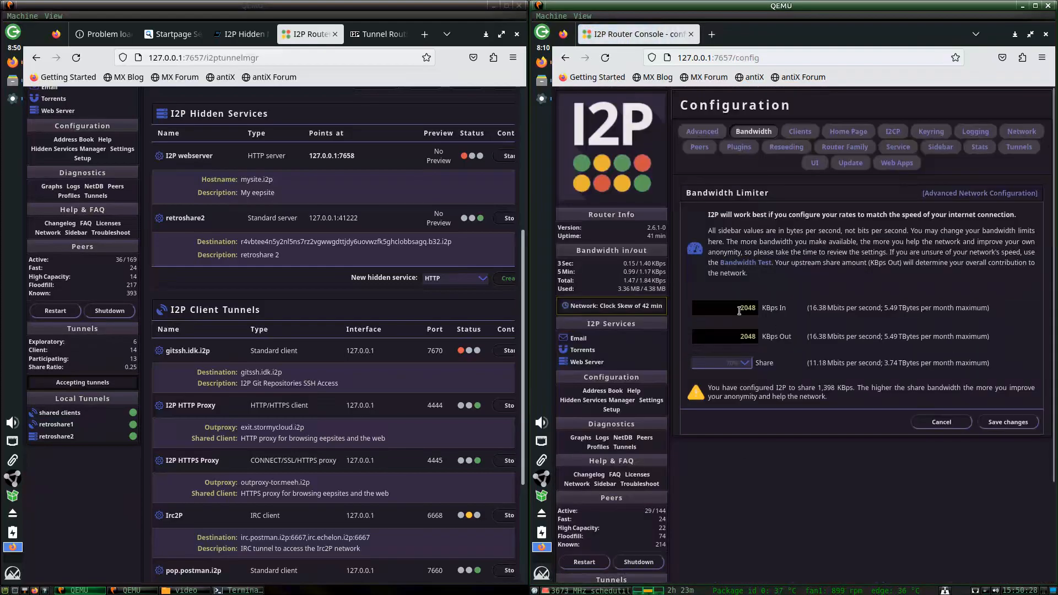
double_click(742, 308)
type("102")
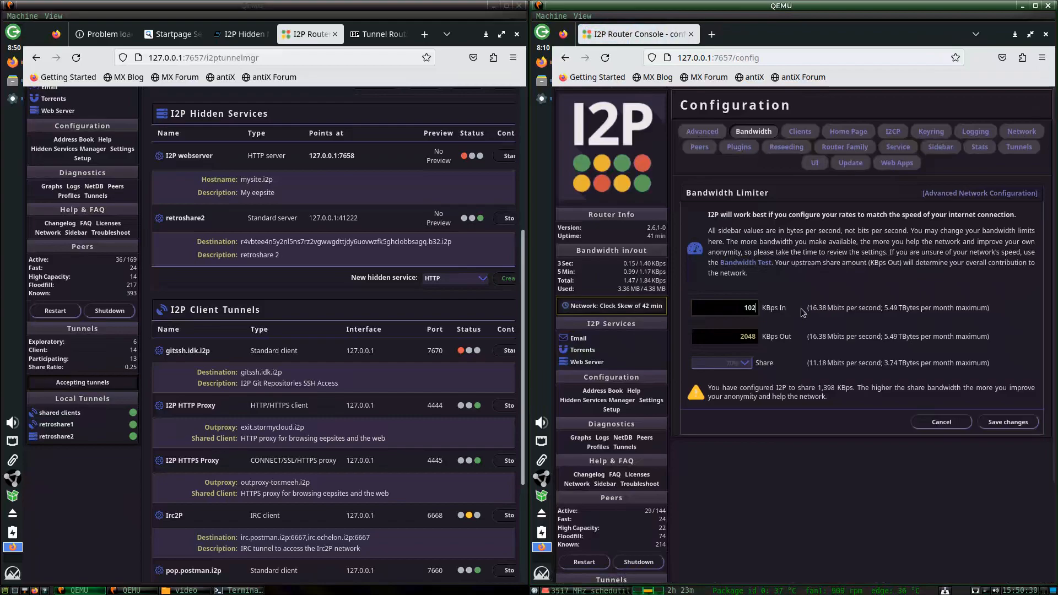
type("40")
key("Tab")
type("1024")
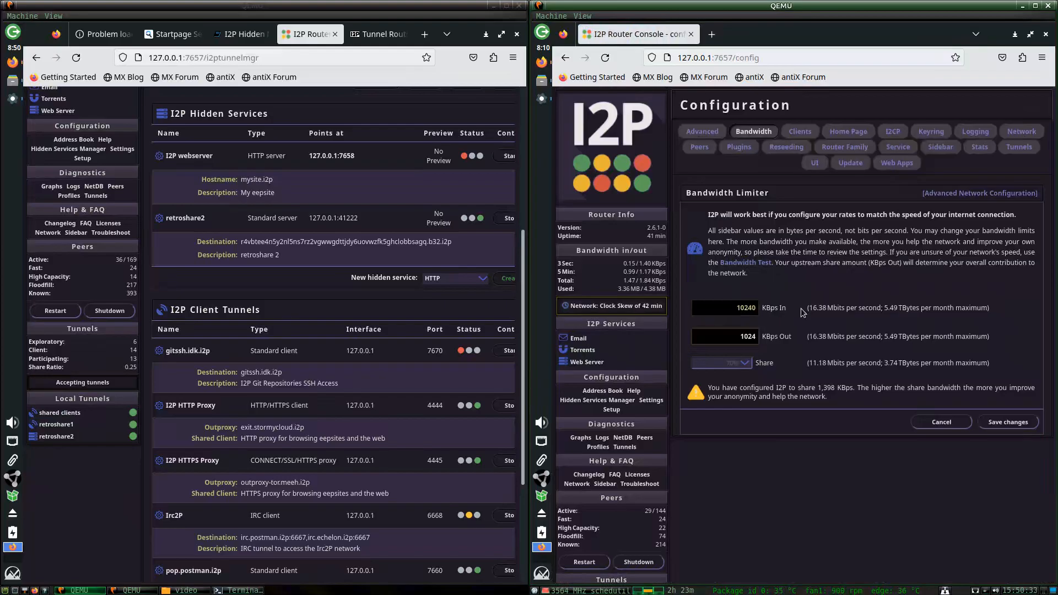
left_click(713, 365)
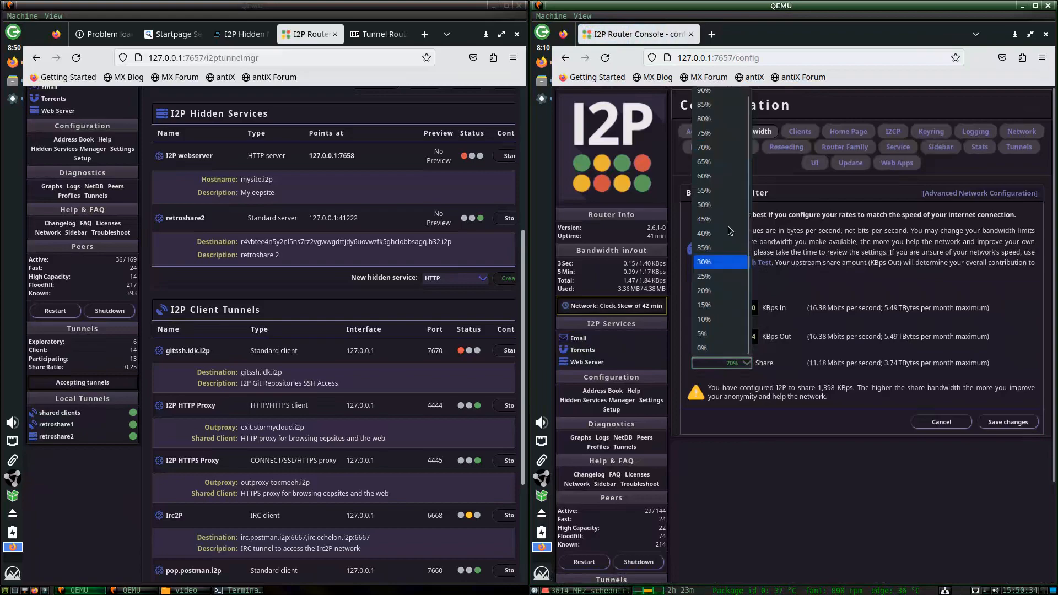
left_click(718, 126)
left_click(1008, 421)
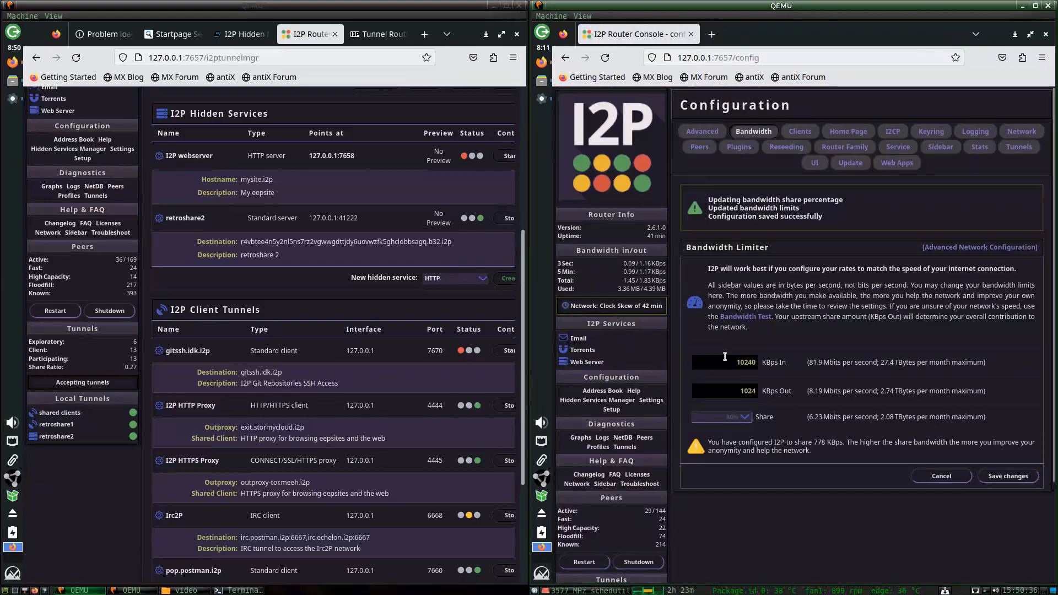
left_click(667, 176)
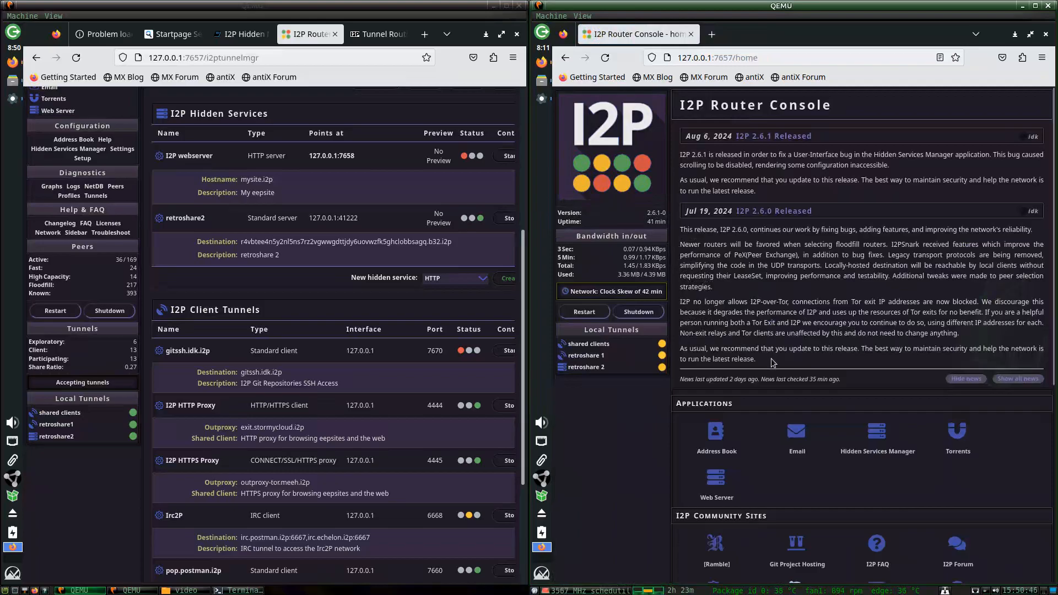
Recheck the saved bandwidth settings and the Hidden Services Manager, then return home.
scroll(774, 362, "down", 6)
left_click(796, 416)
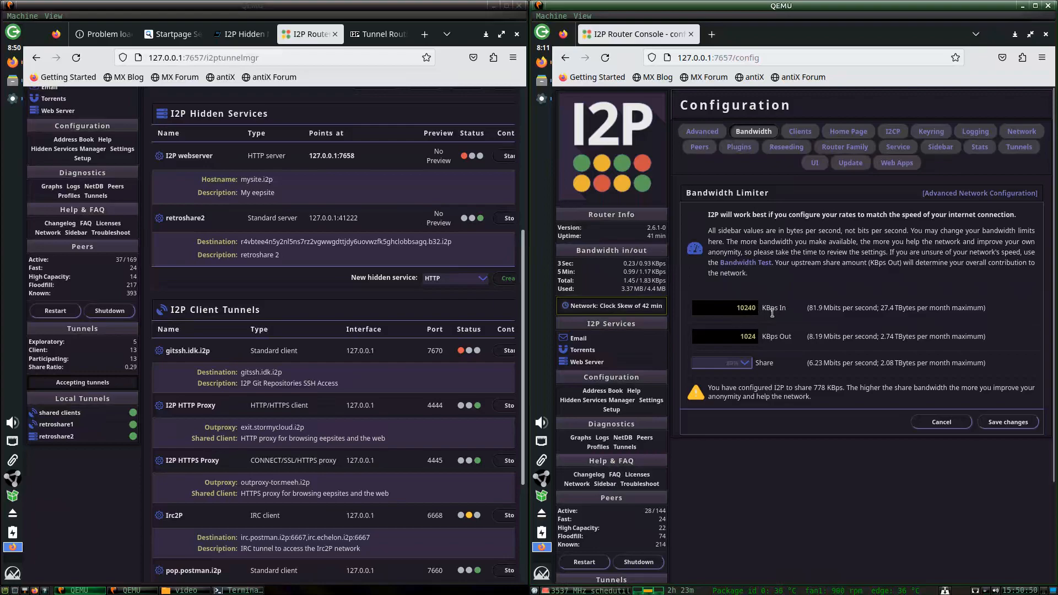
left_click(641, 179)
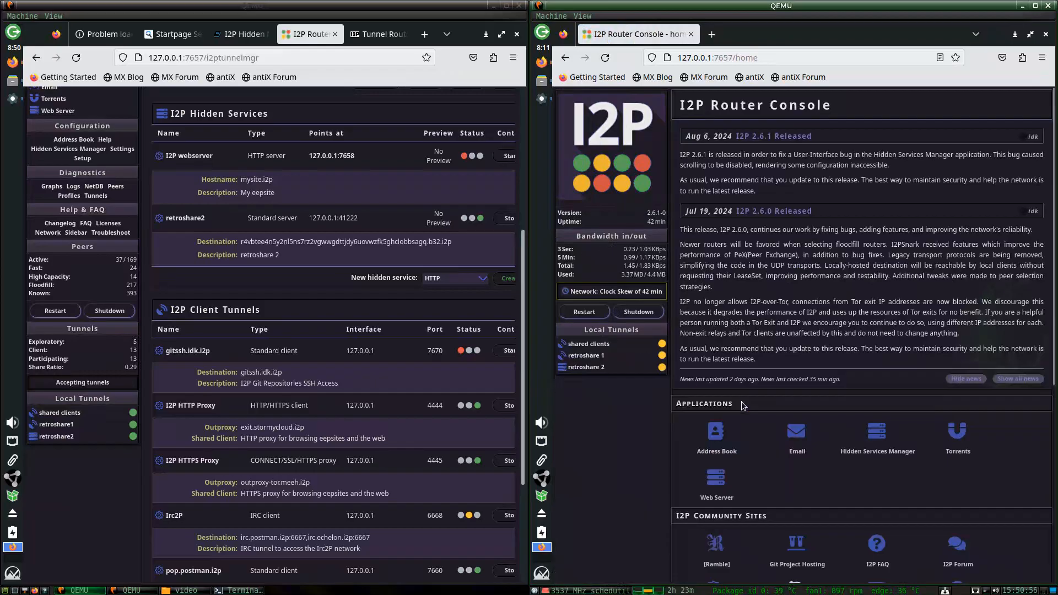
left_click(876, 432)
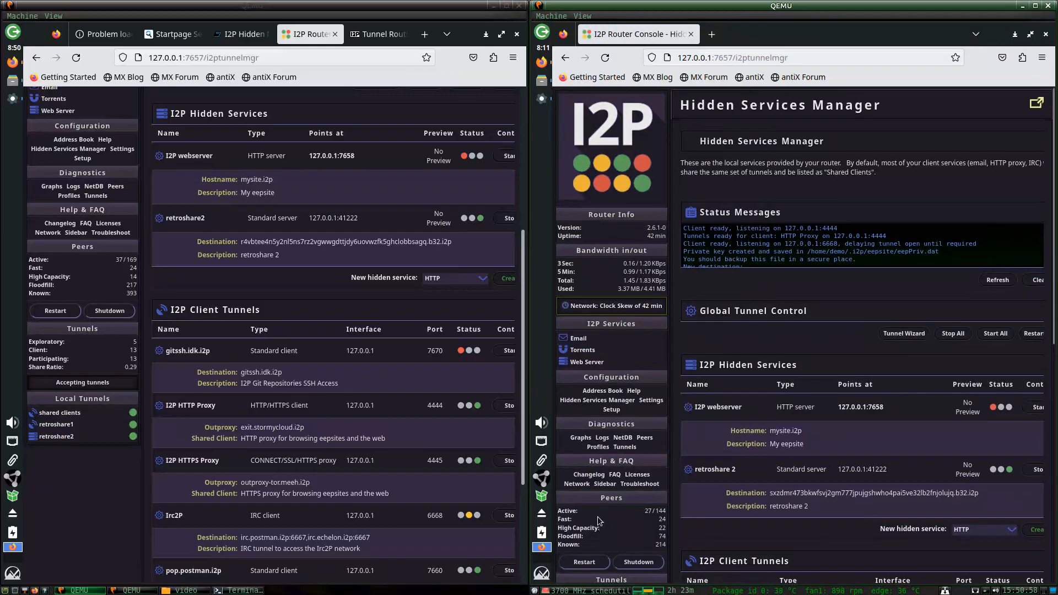
left_click(641, 160)
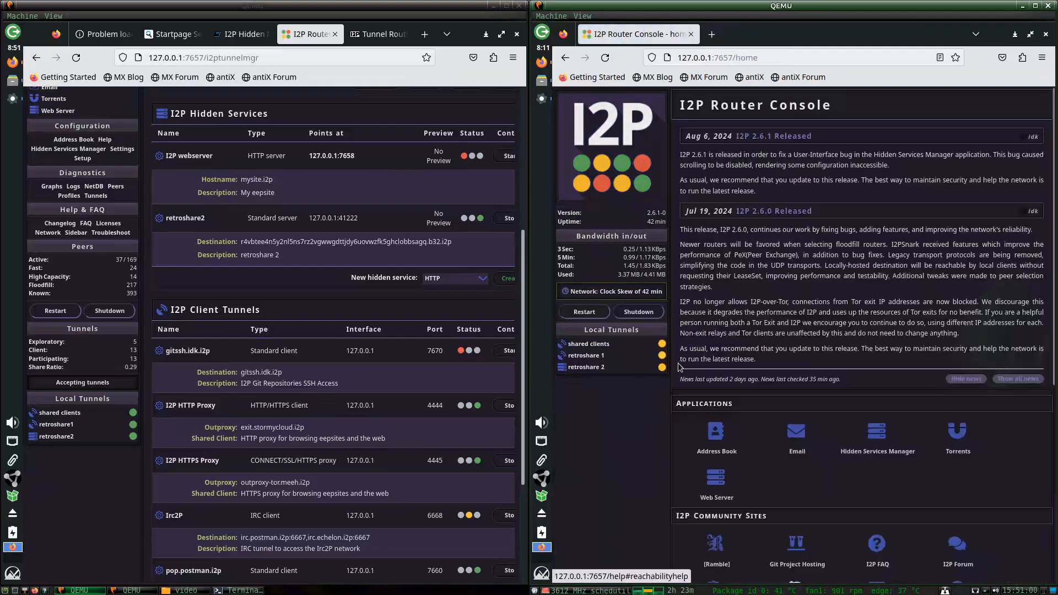
left_click(13, 98)
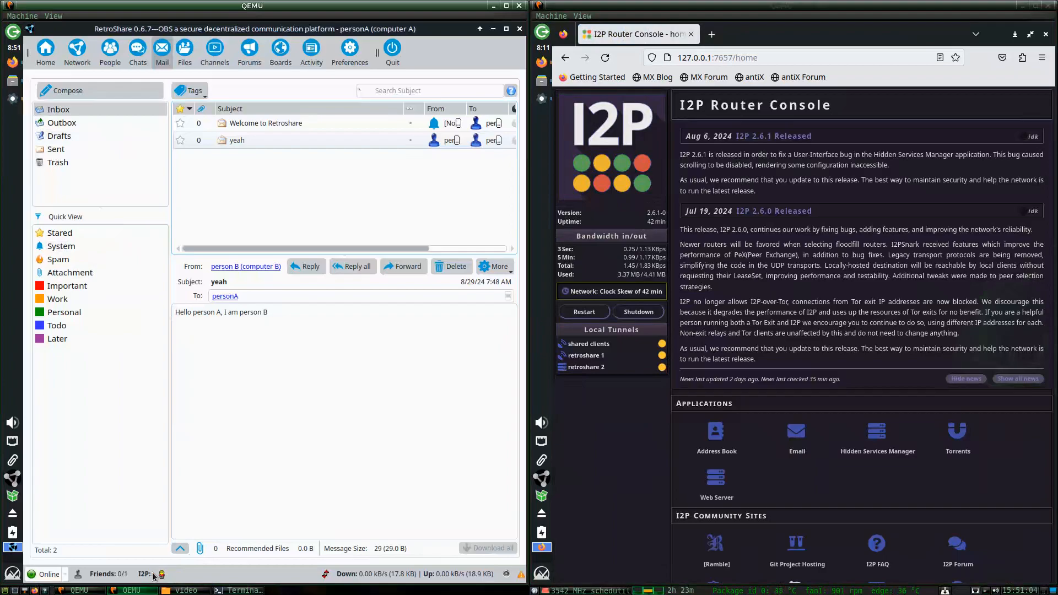
mouse_move(161, 576)
left_click(12, 62)
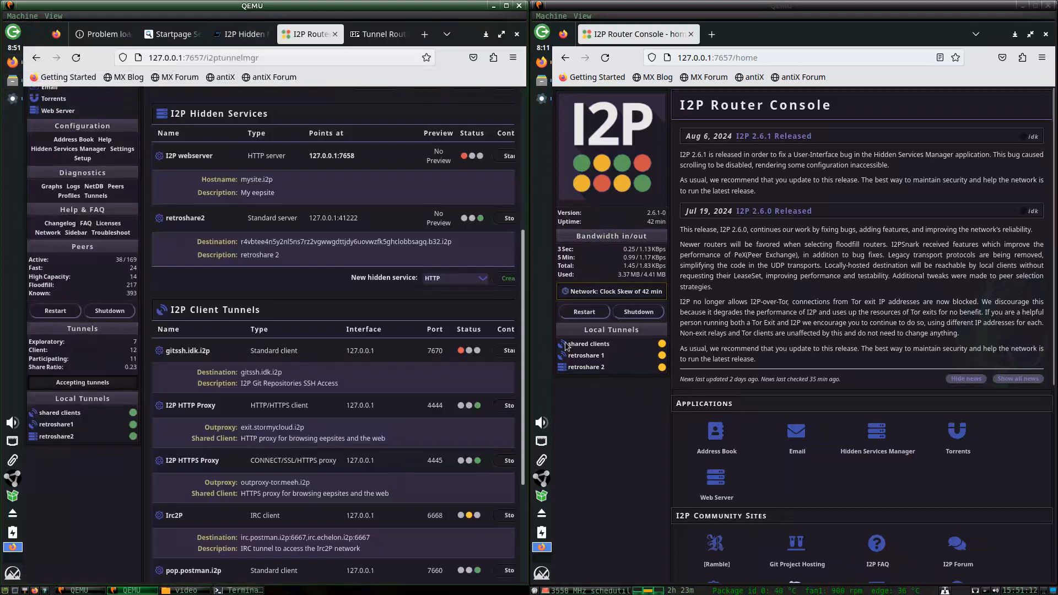
left_click(541, 98)
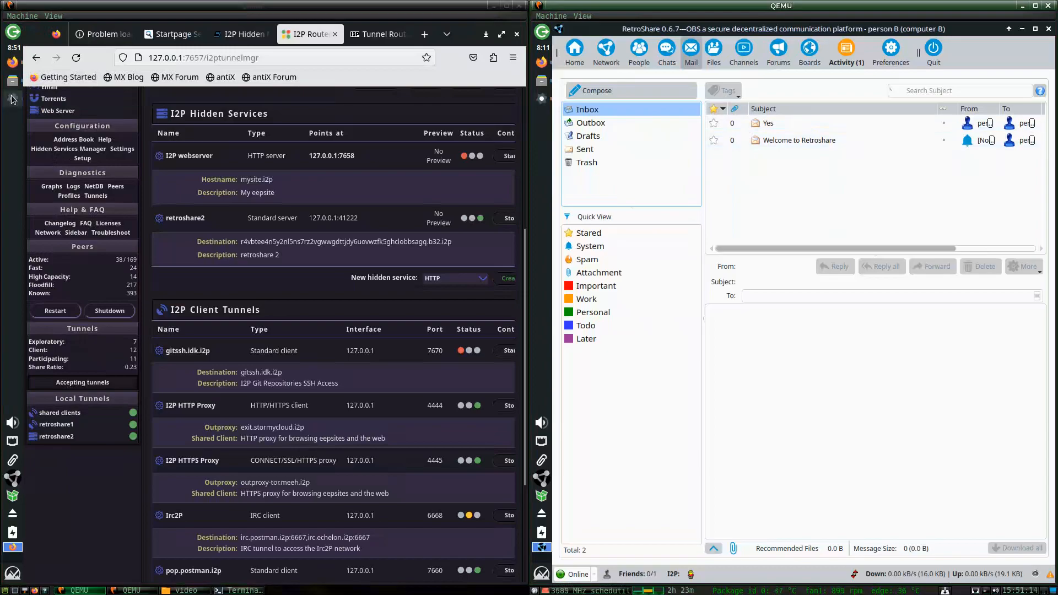
left_click(13, 98)
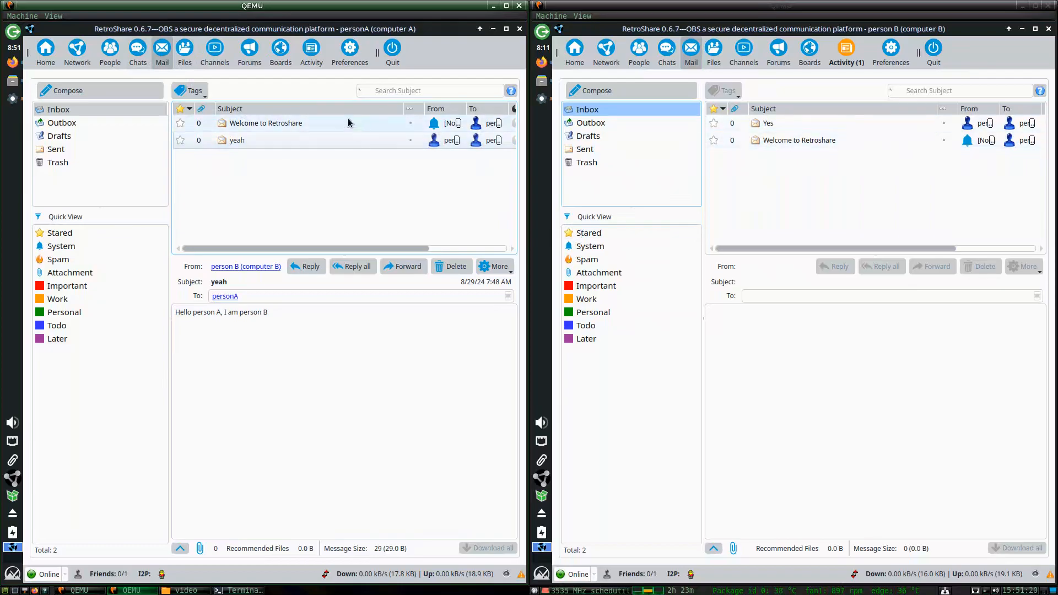
left_click(12, 63)
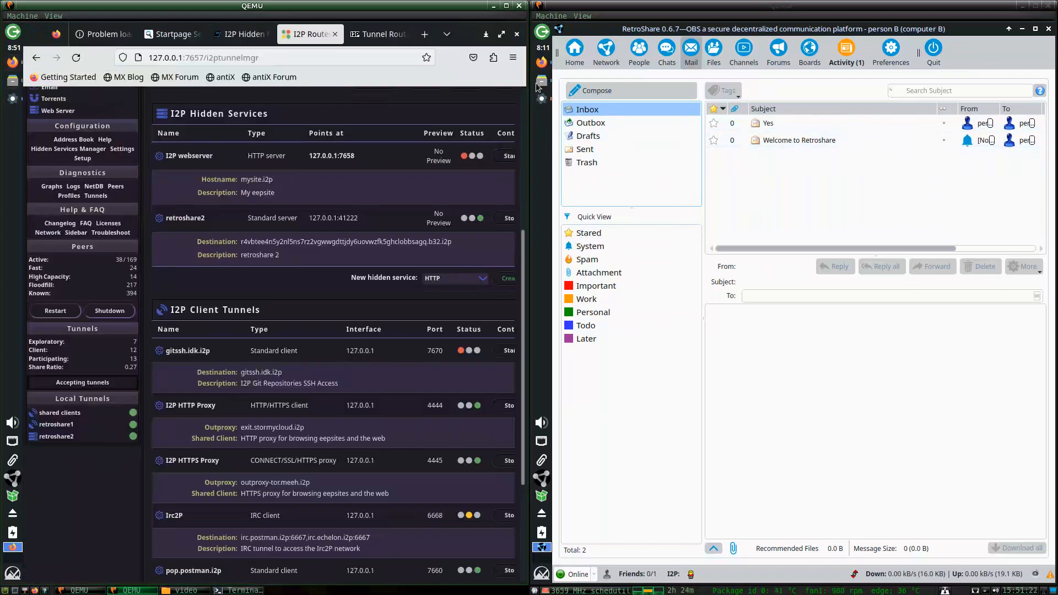
left_click(542, 63)
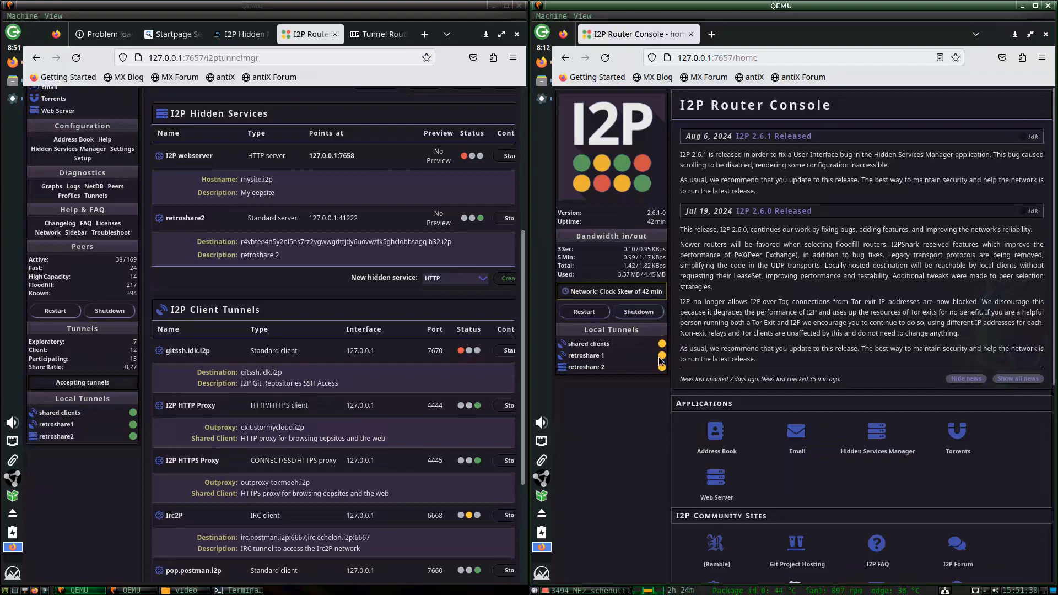
Open the retroshare 2 tunnel from Hidden Services Manager, then return to the tunnel list.
left_click(877, 432)
scroll(618, 414, "down", 3)
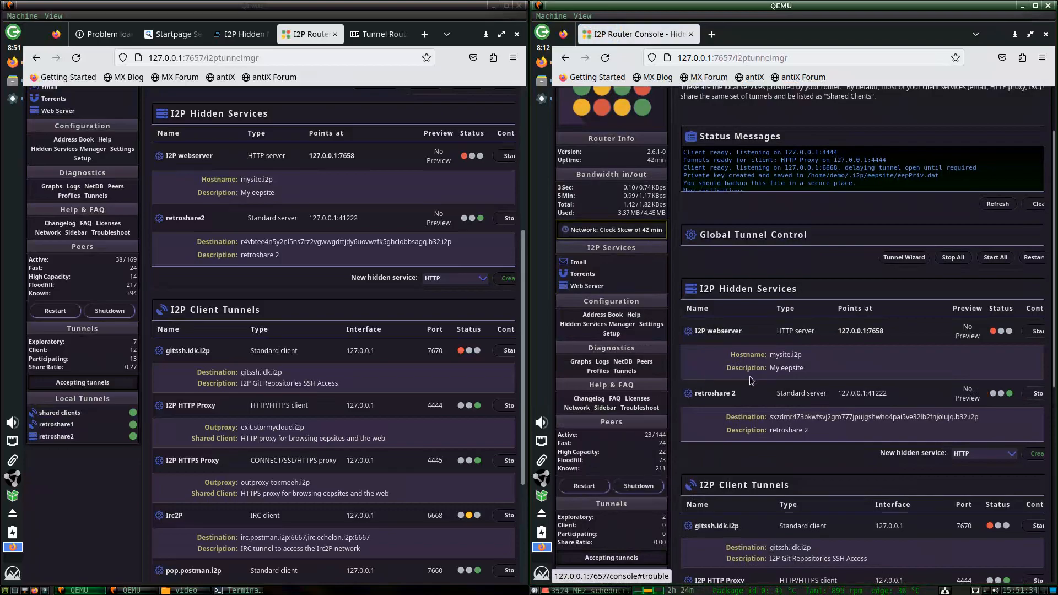
scroll(749, 376, "up", 3)
scroll(762, 403, "down", 5)
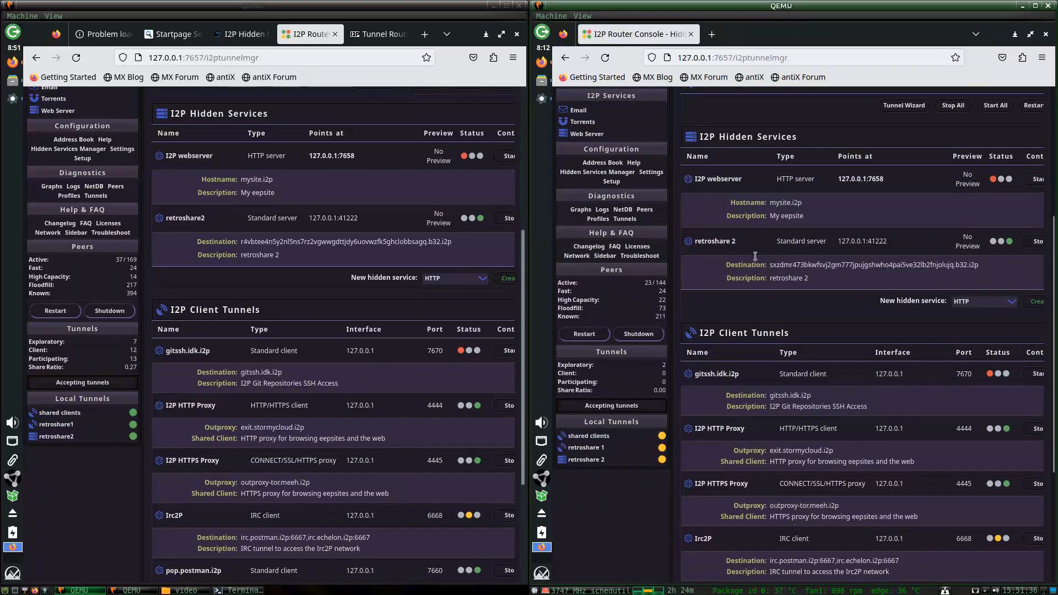
left_click(728, 239)
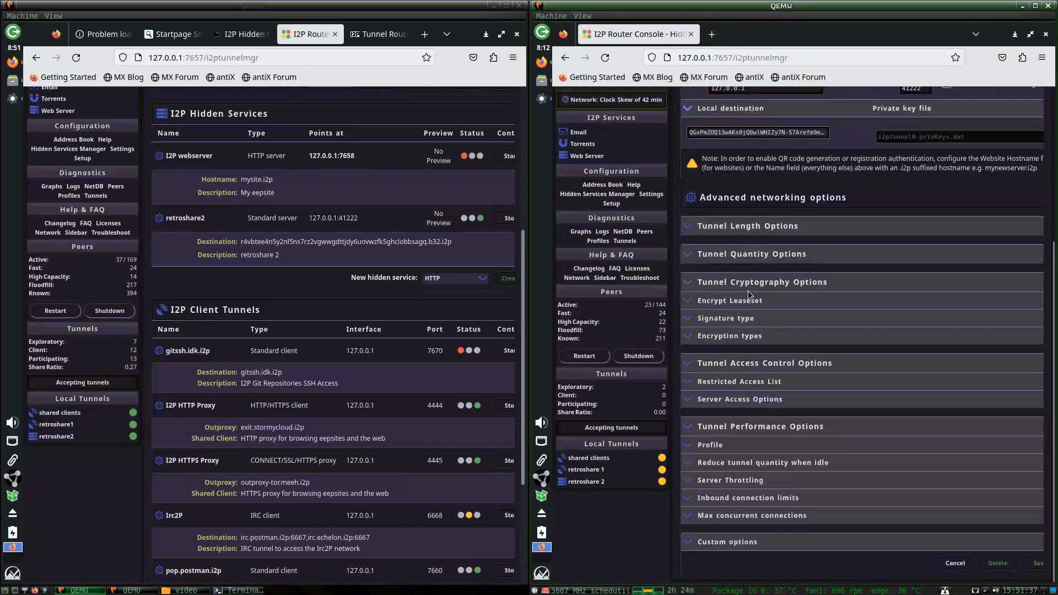
left_click(690, 255)
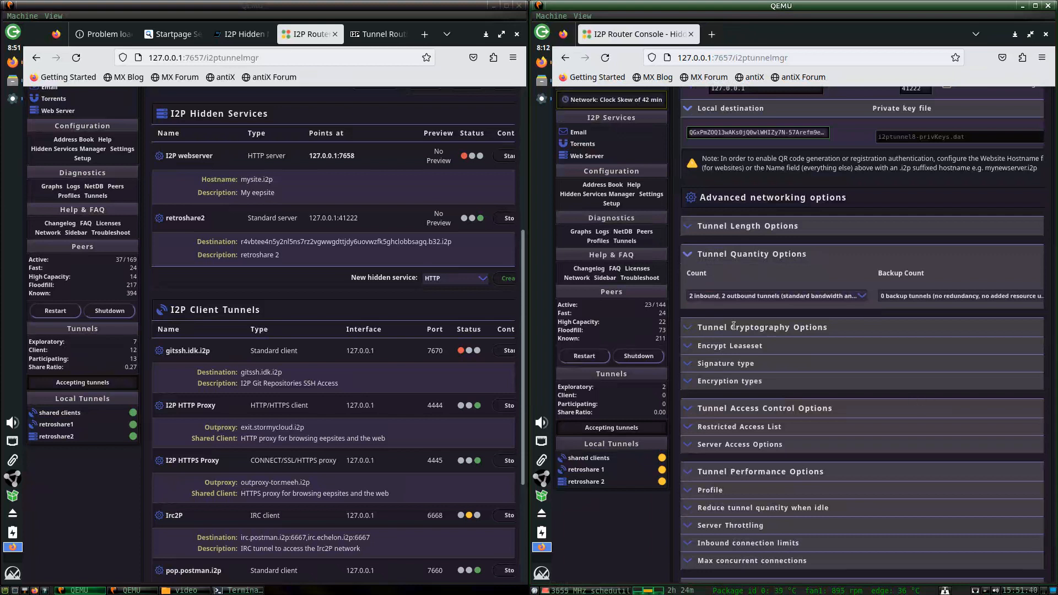
scroll(725, 212, "up", 7)
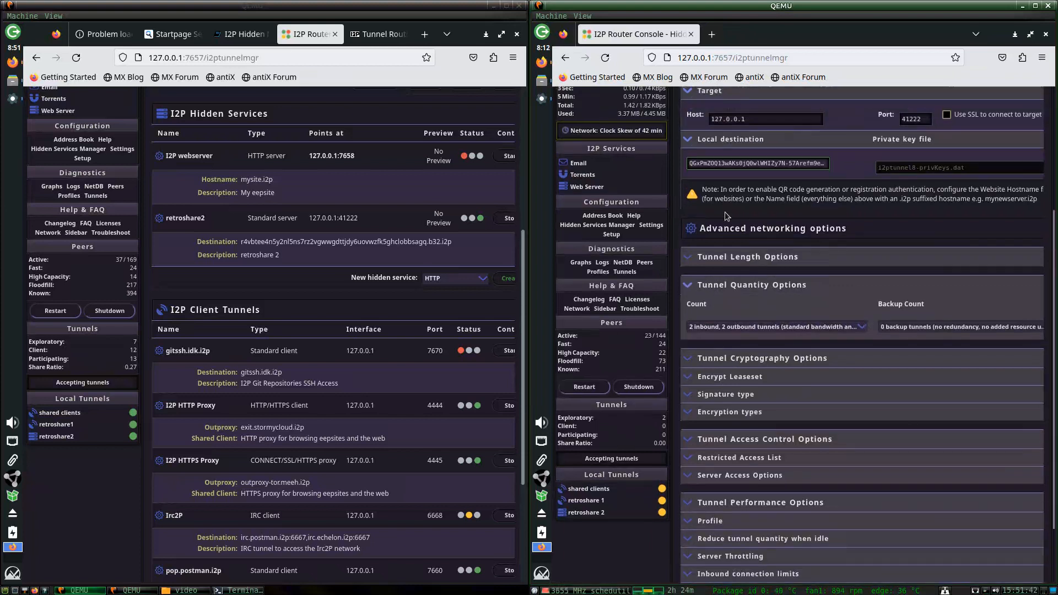
left_click(613, 138)
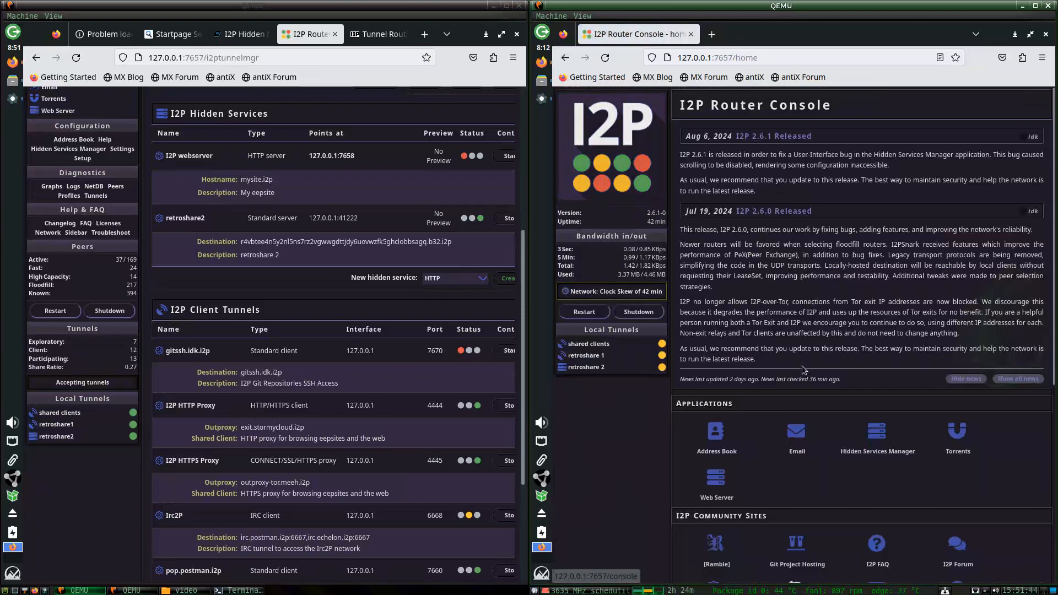
left_click(886, 459)
scroll(792, 371, "down", 5)
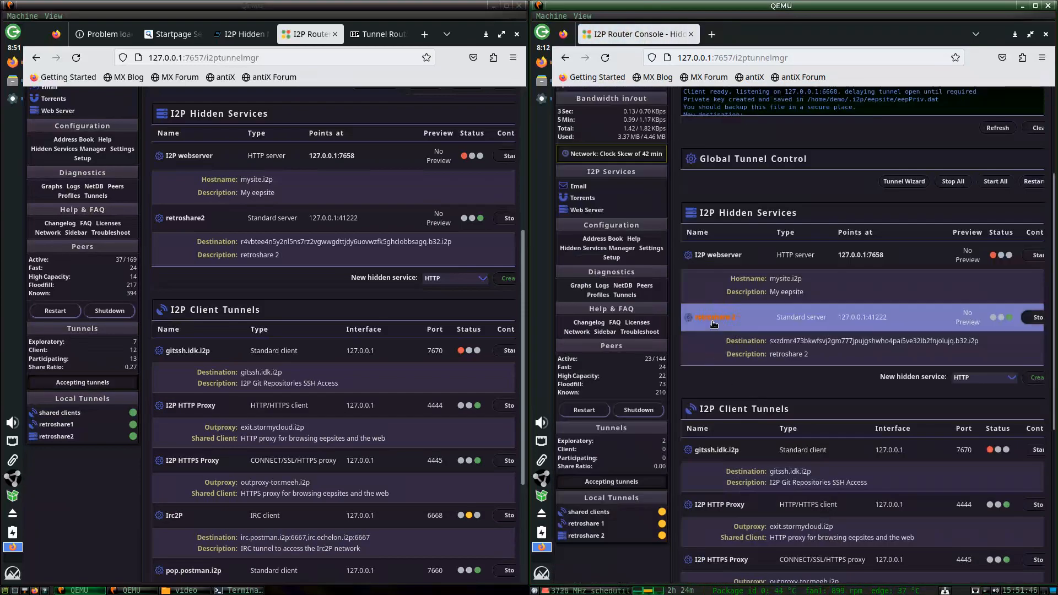
Set retroshare 2's tunnel length to '2 hop tunnel (medium anonymity)' and save.
left_click(716, 318)
left_click(738, 279)
left_click(716, 322)
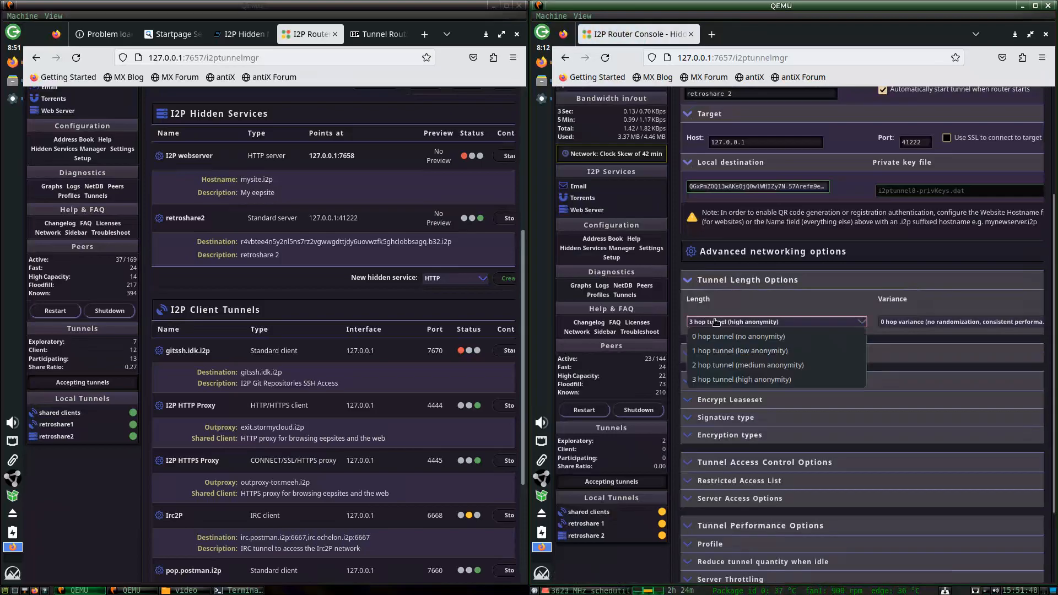
left_click(798, 353)
scroll(840, 462, "down", 4)
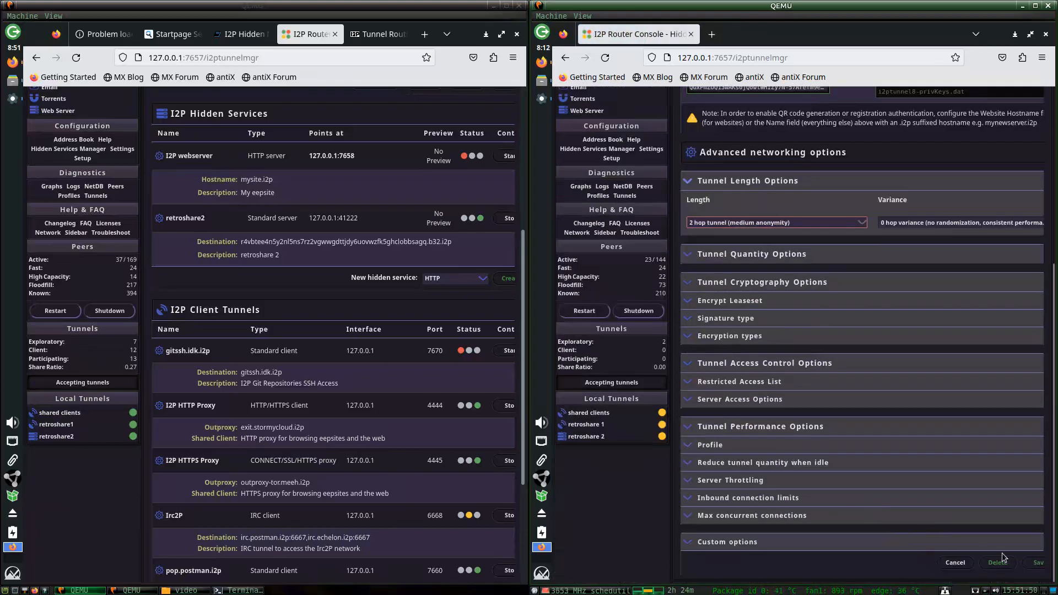
left_click(1033, 563)
Set the retroshare 1 tunnel on the second machine to 2 hops and save.
scroll(864, 421, "down", 3)
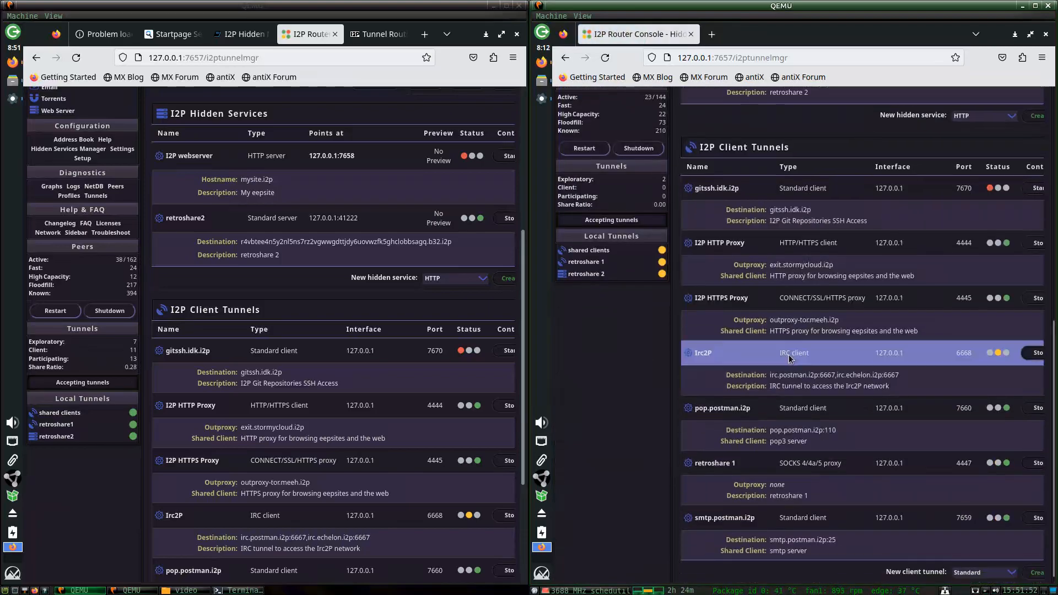
left_click(717, 454)
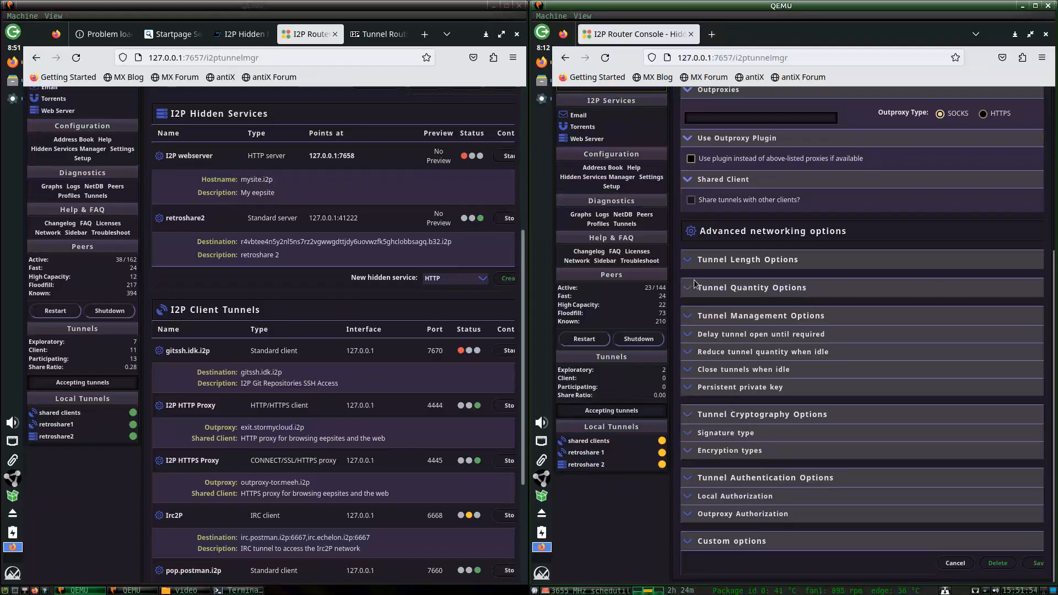
left_click(711, 301)
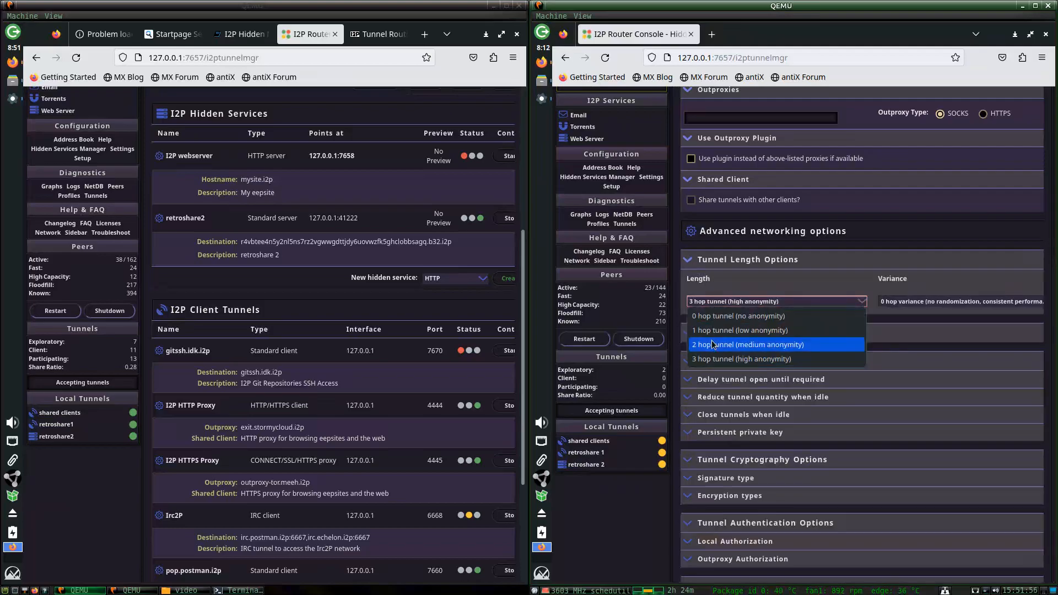
left_click(733, 342)
scroll(882, 440, "down", 2)
left_click(990, 563)
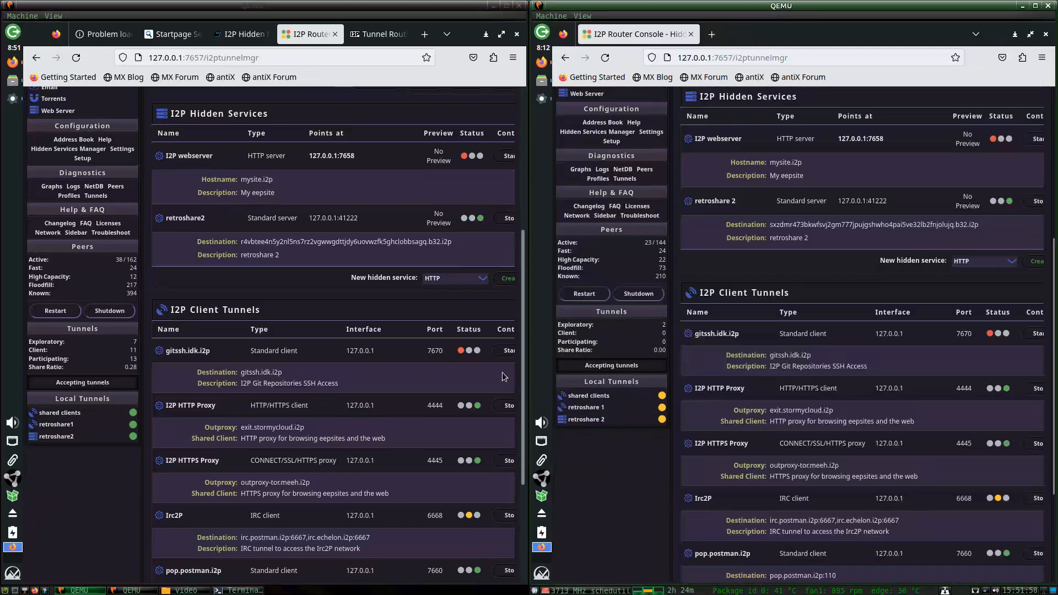
Set the retroshare1 tunnel on the first machine to 2 hops, save, and return home.
scroll(215, 327, "up", 3)
scroll(215, 327, "down", 6)
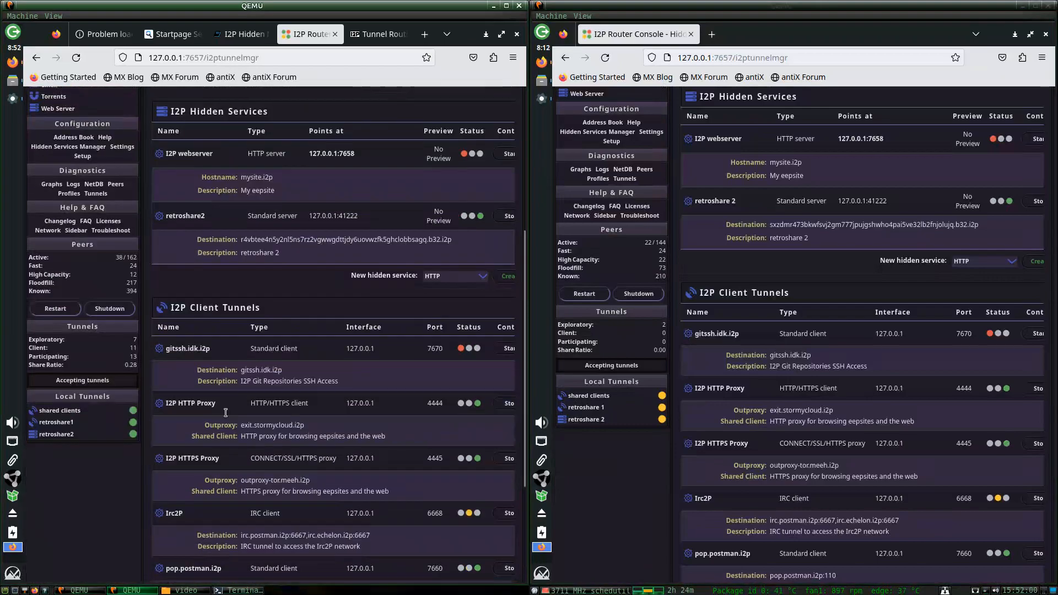
left_click(240, 454)
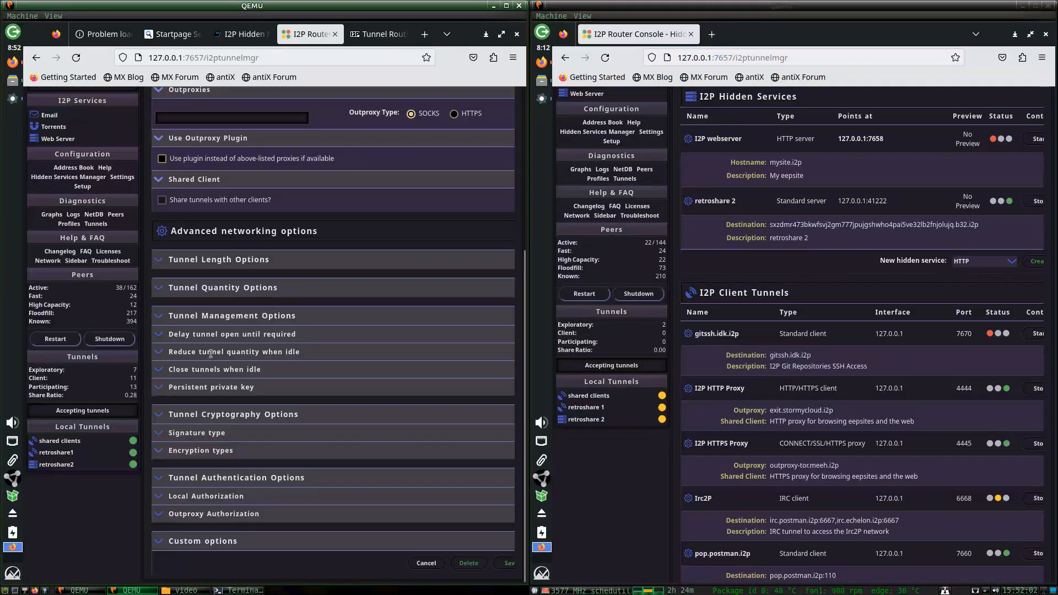
left_click(175, 288)
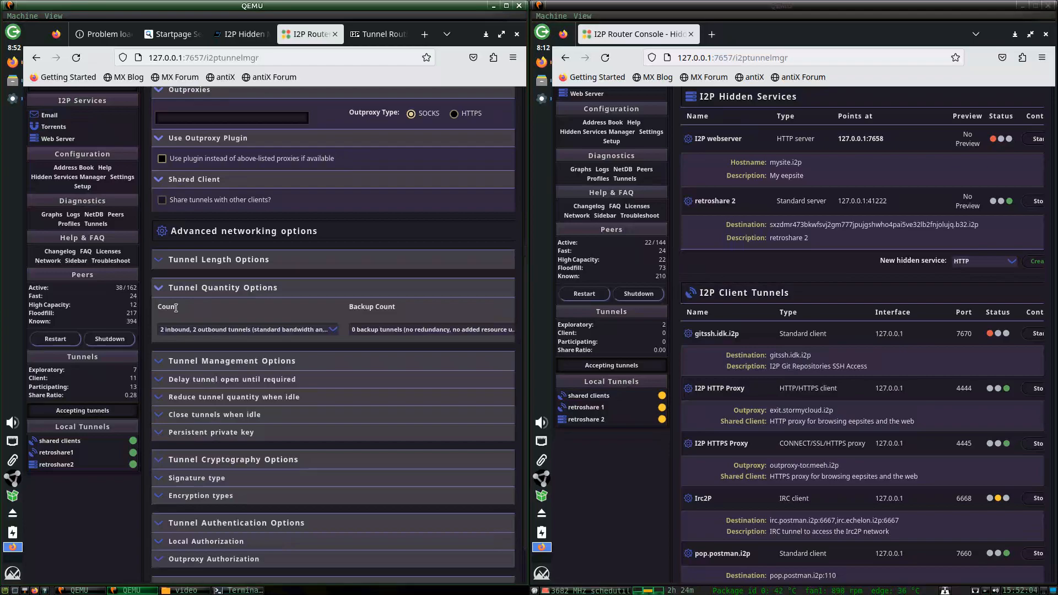
left_click(174, 288)
left_click(184, 262)
left_click(179, 304)
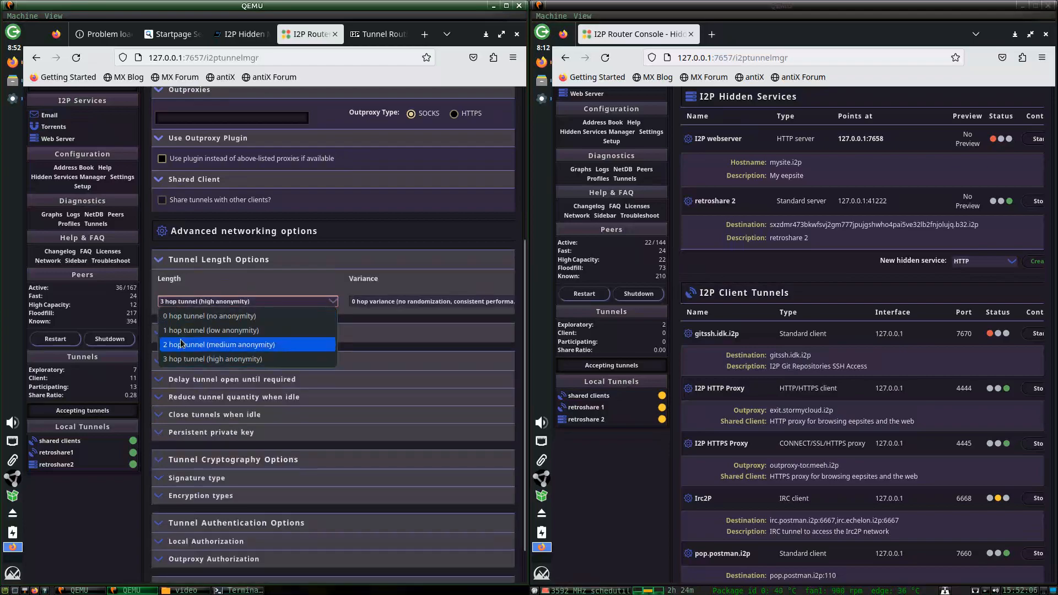
left_click(181, 339)
scroll(352, 436, "down", 2)
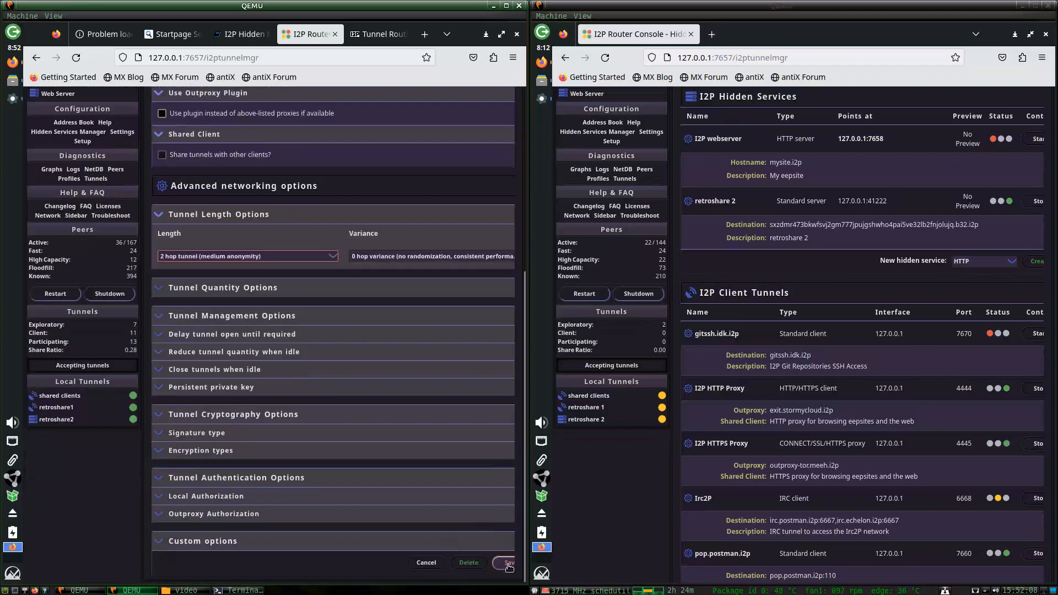
left_click(508, 563)
left_click(99, 146)
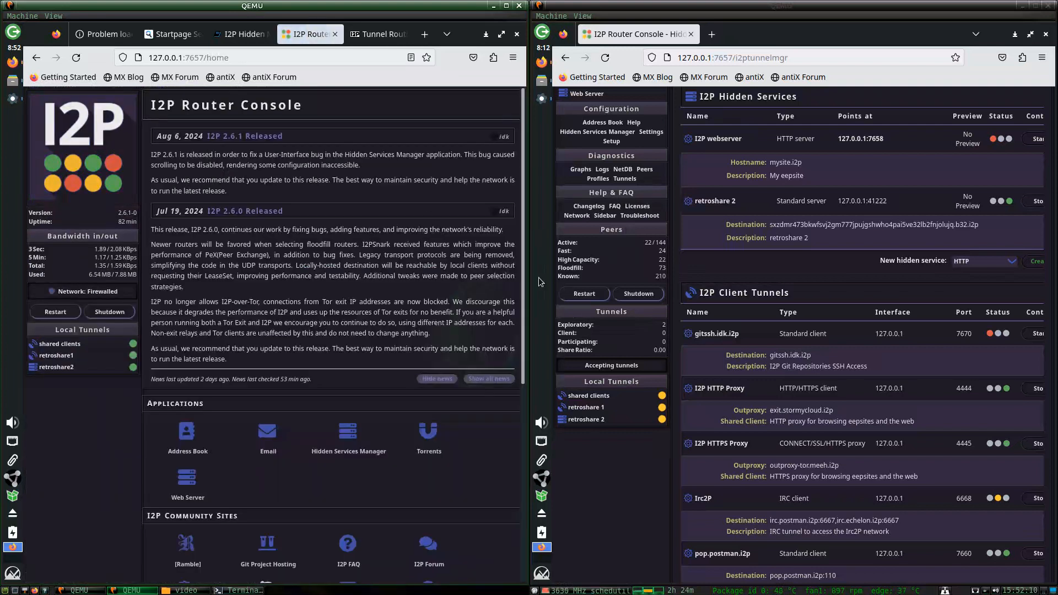
scroll(652, 481, "up", 2)
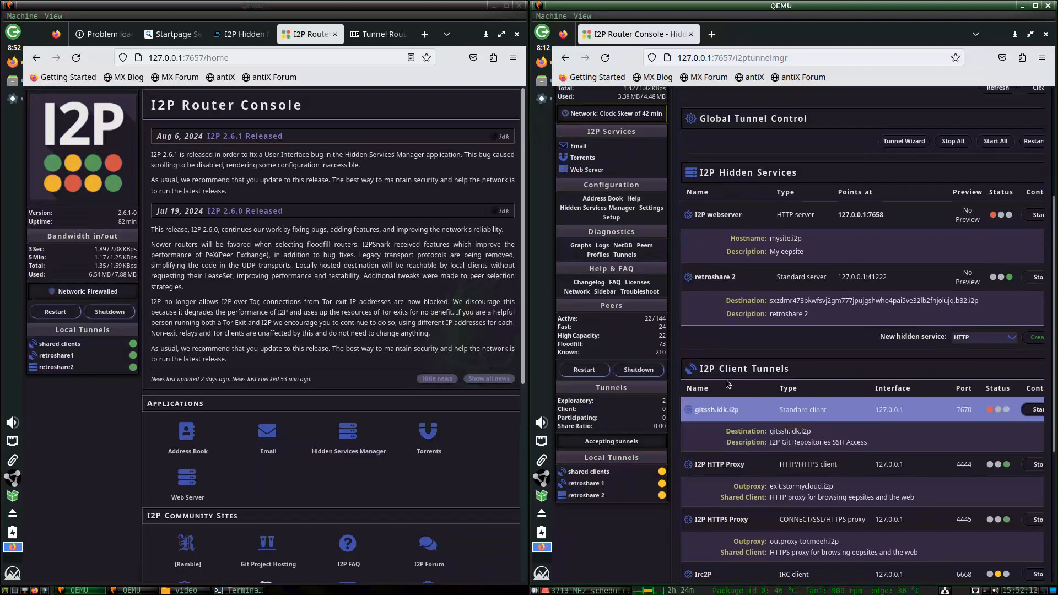
Open the bandwidth configuration and set the inbound limit to 4000 KBps.
scroll(726, 379, "up", 3)
left_click(612, 144)
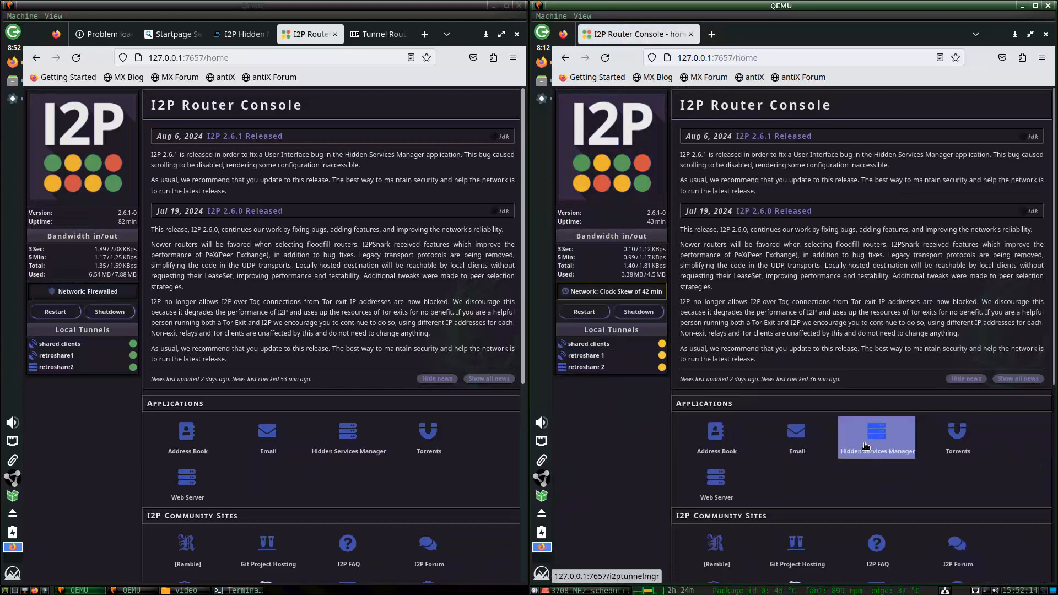
scroll(876, 435, "down", 5)
left_click(726, 422)
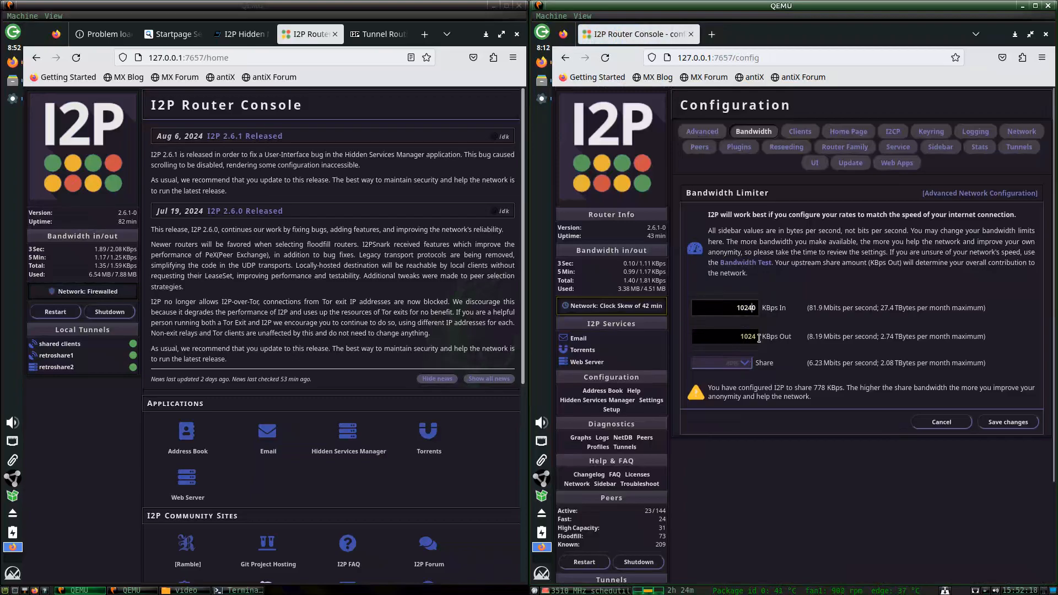
key("Delete")
left_click_drag(737, 305, 784, 313)
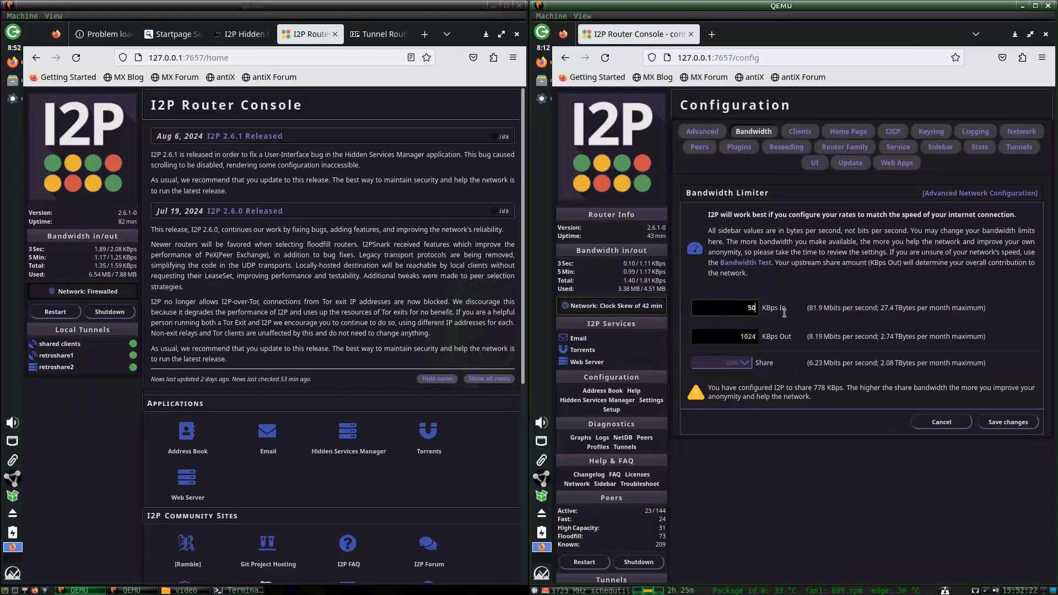
type("4000")
Set the outbound limit to 4000 KBps with a 45% share and save.
double_click(748, 336)
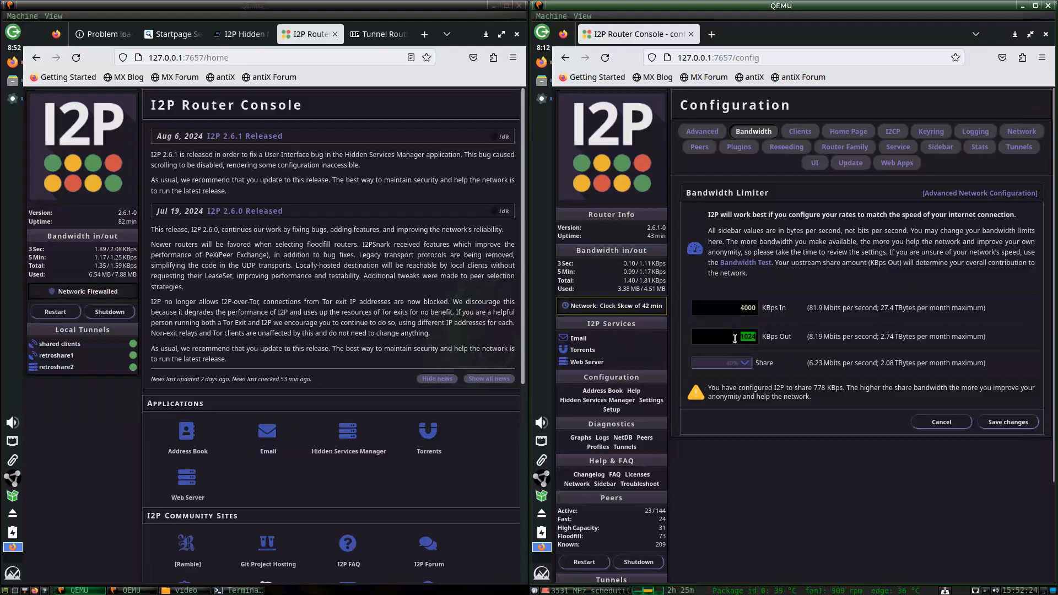
type("4000")
left_click(748, 363)
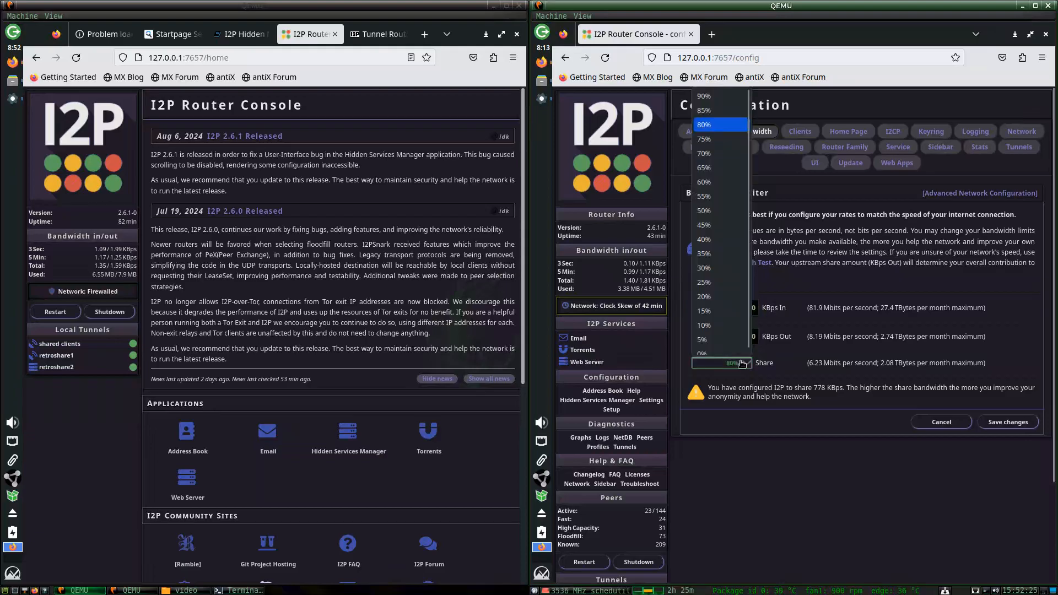
left_click(718, 225)
left_click(1008, 421)
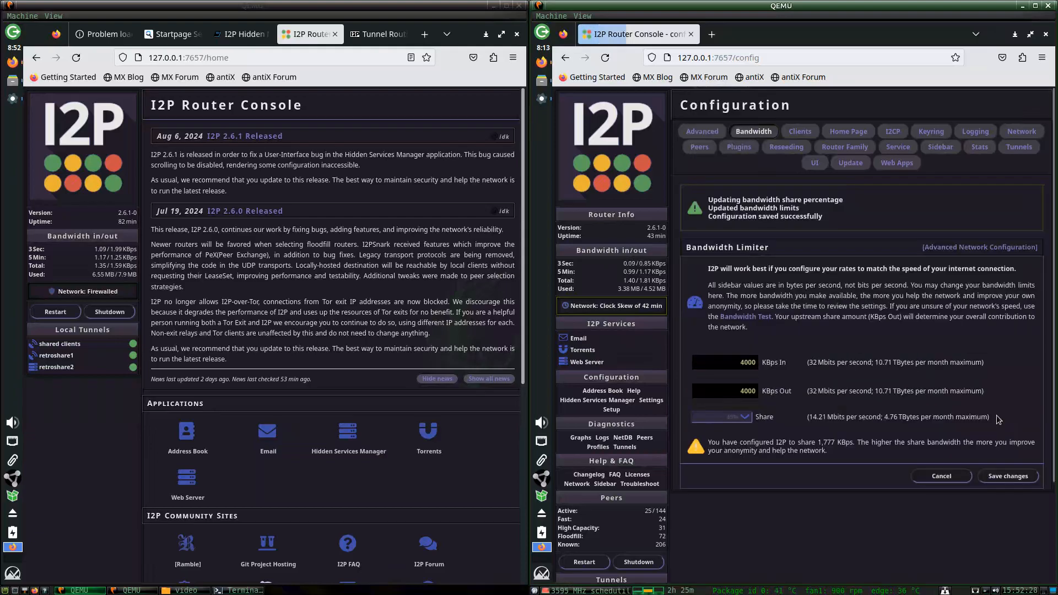
left_click(1008, 476)
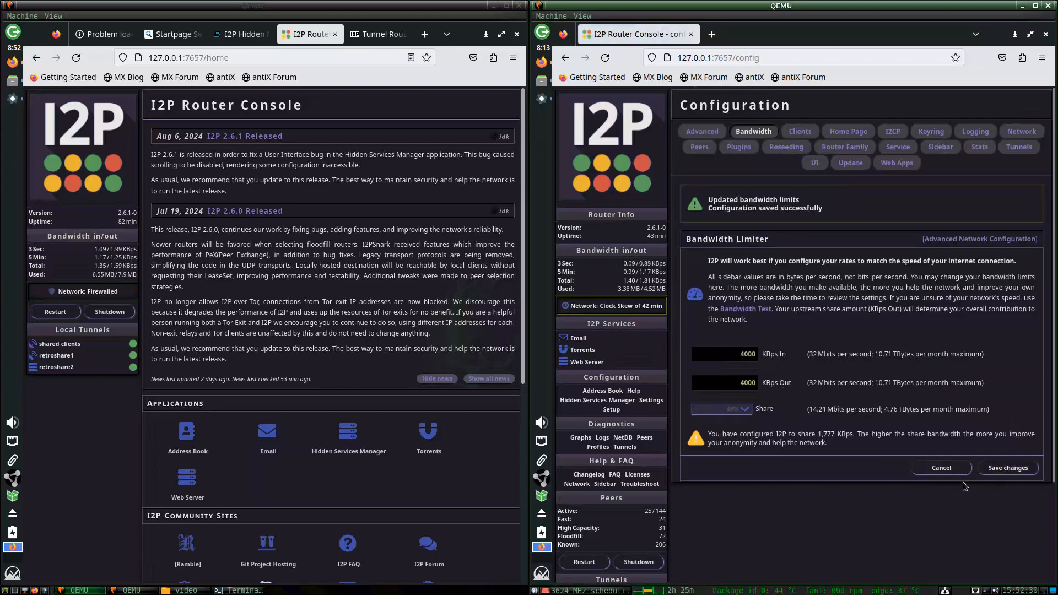
left_click(632, 178)
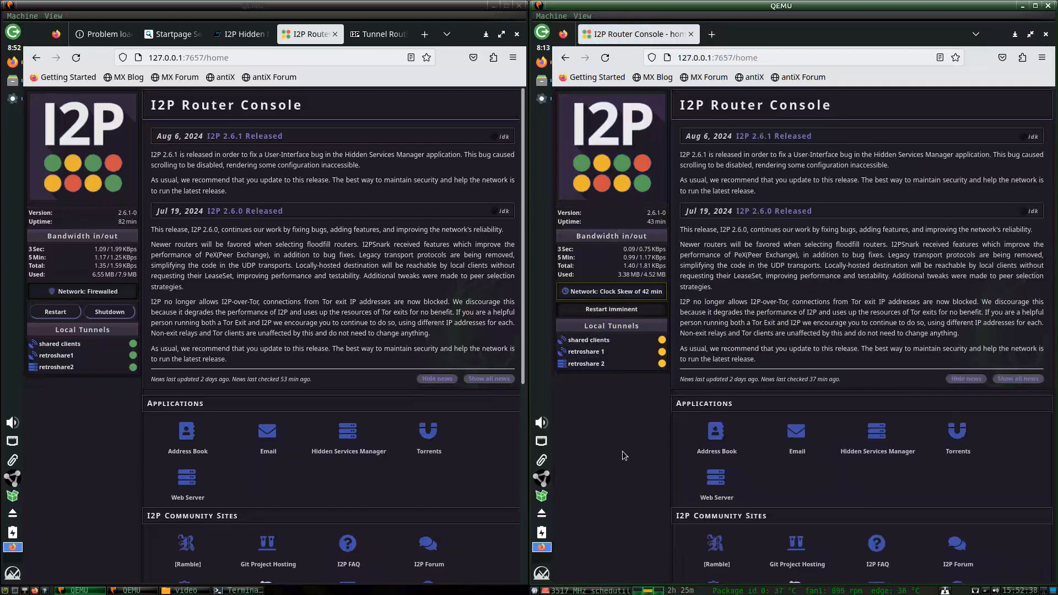
Reload the restarted router's console page and retry until it loads again.
left_click(236, 590)
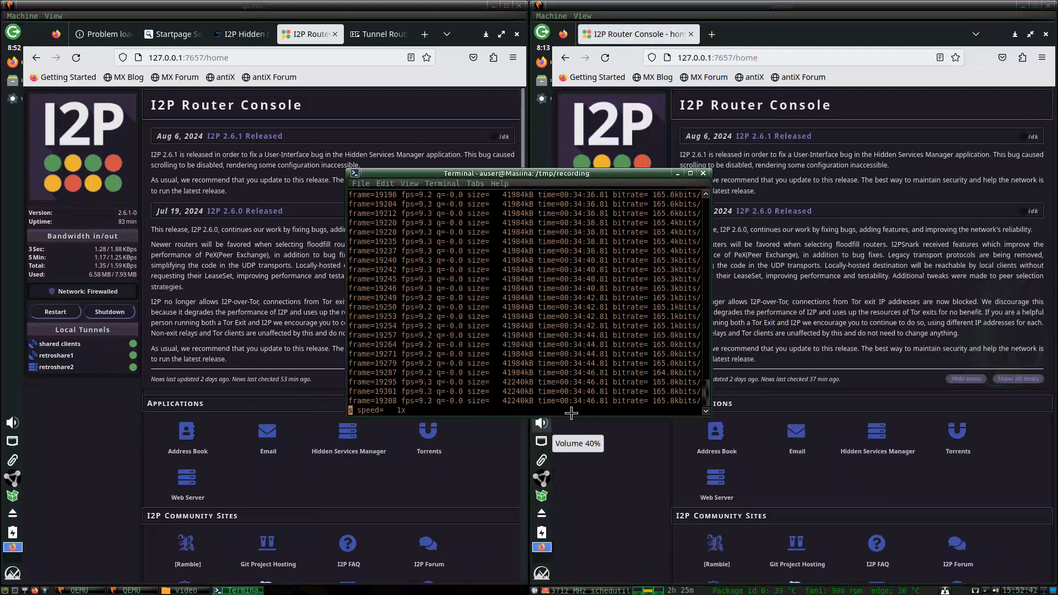
scroll(773, 432, "down", 3)
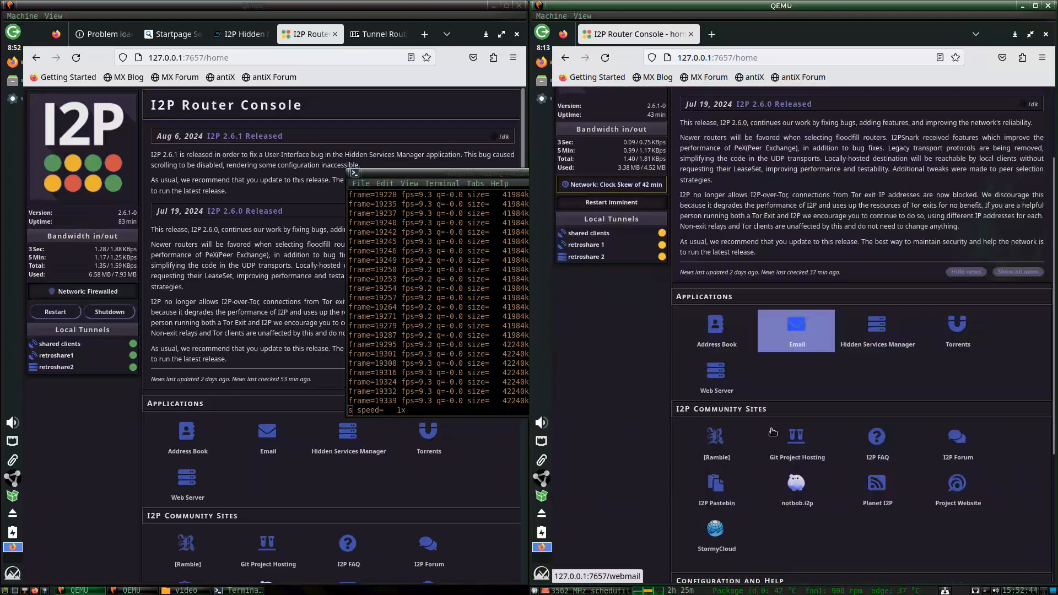
scroll(773, 435, "up", 3)
scroll(772, 436, "down", 2)
scroll(771, 433, "up", 2)
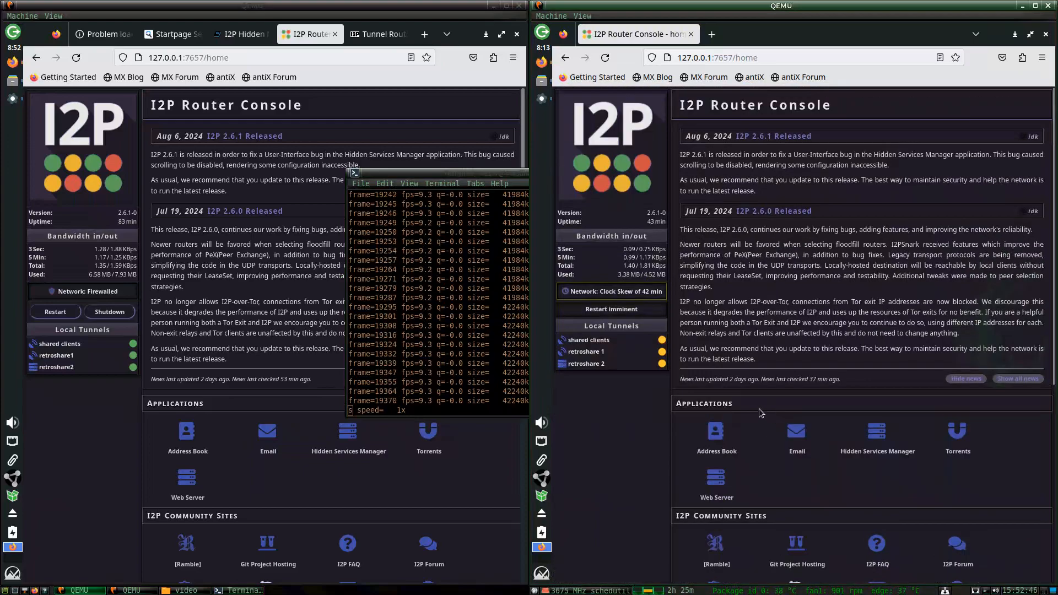
scroll(758, 408, "down", 2)
scroll(722, 386, "up", 2)
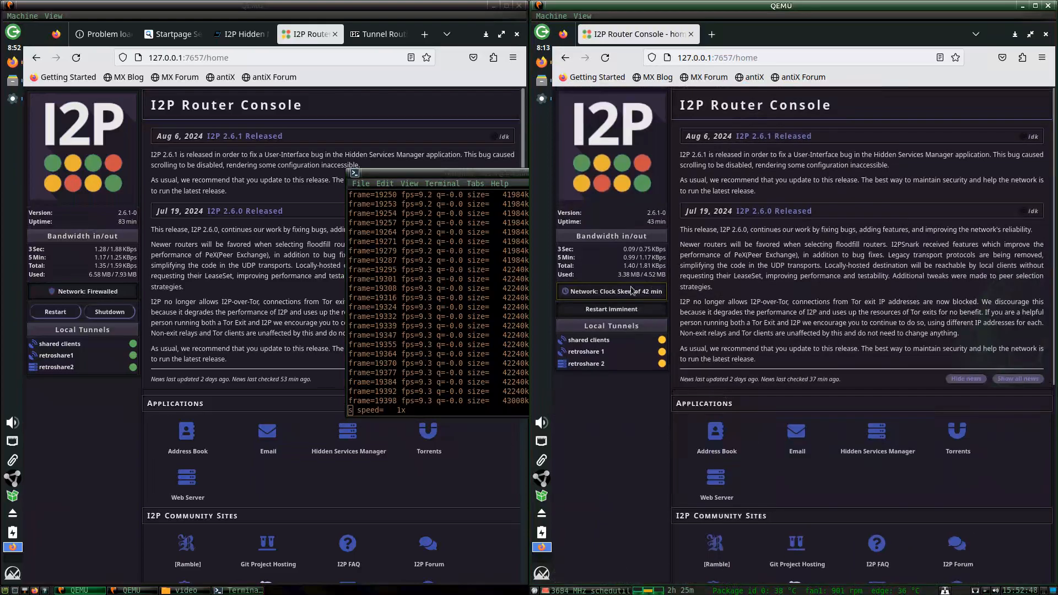
left_click(617, 190)
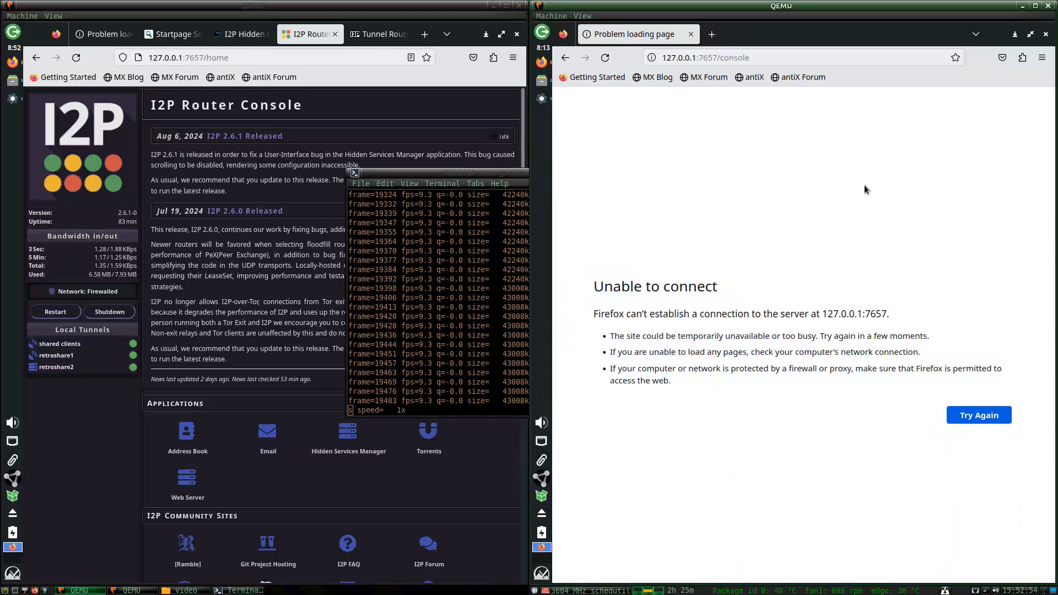
left_click(970, 419)
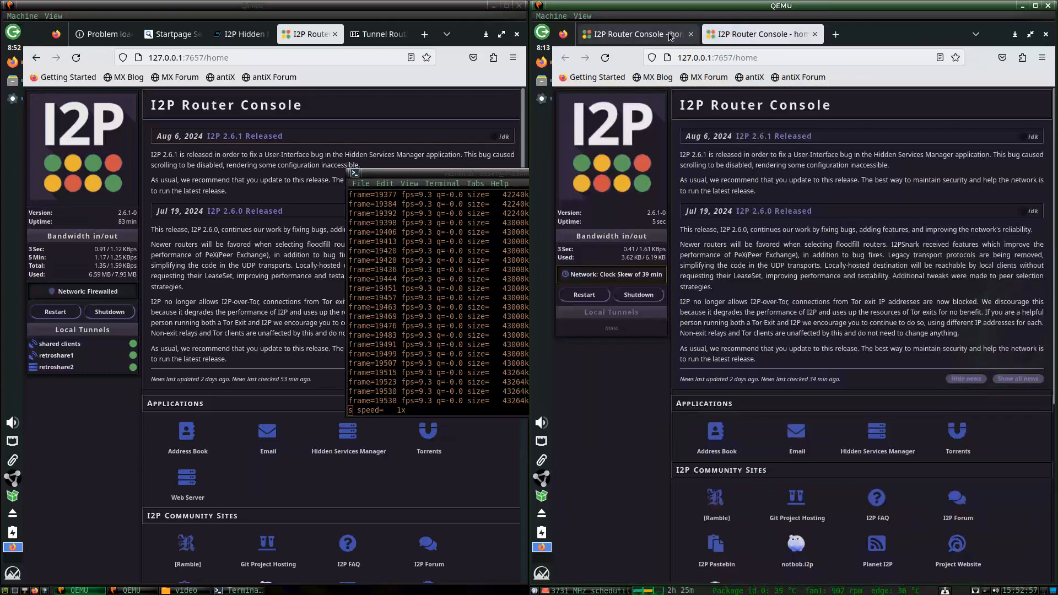
Close the extra console tab and bring the RetroShare window to the front.
left_click(670, 36)
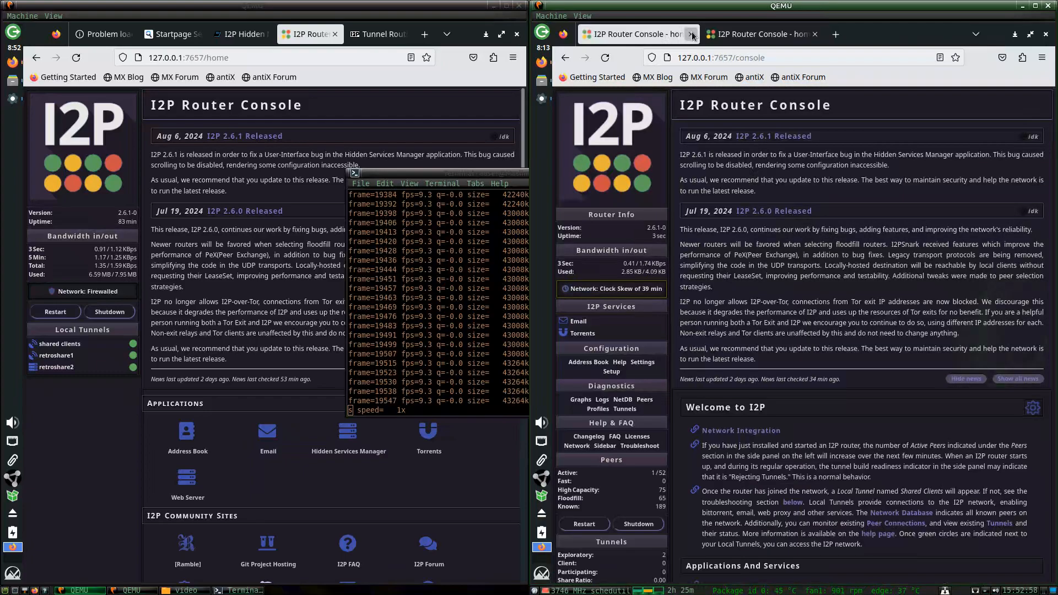
left_click(691, 34)
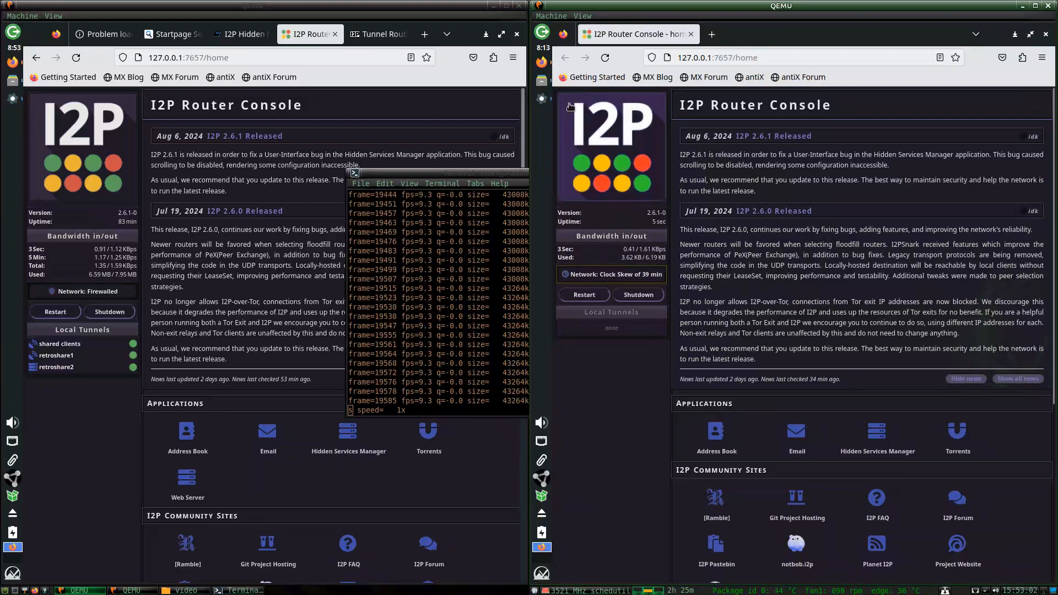
left_click(541, 99)
Quit RetroShare on the second machine and open its Hidden Services Manager.
left_click(934, 50)
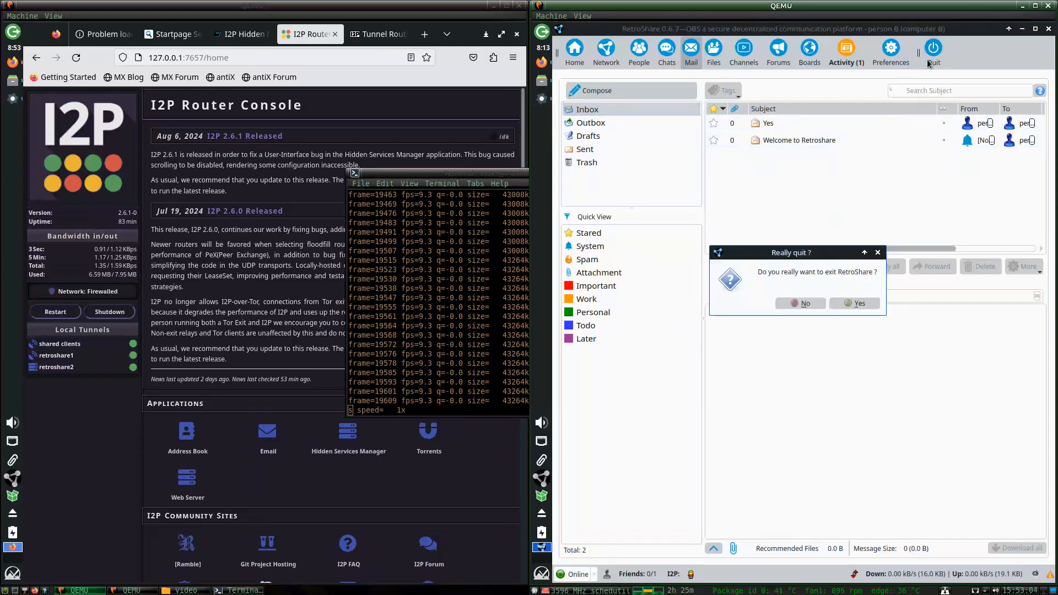
left_click(849, 303)
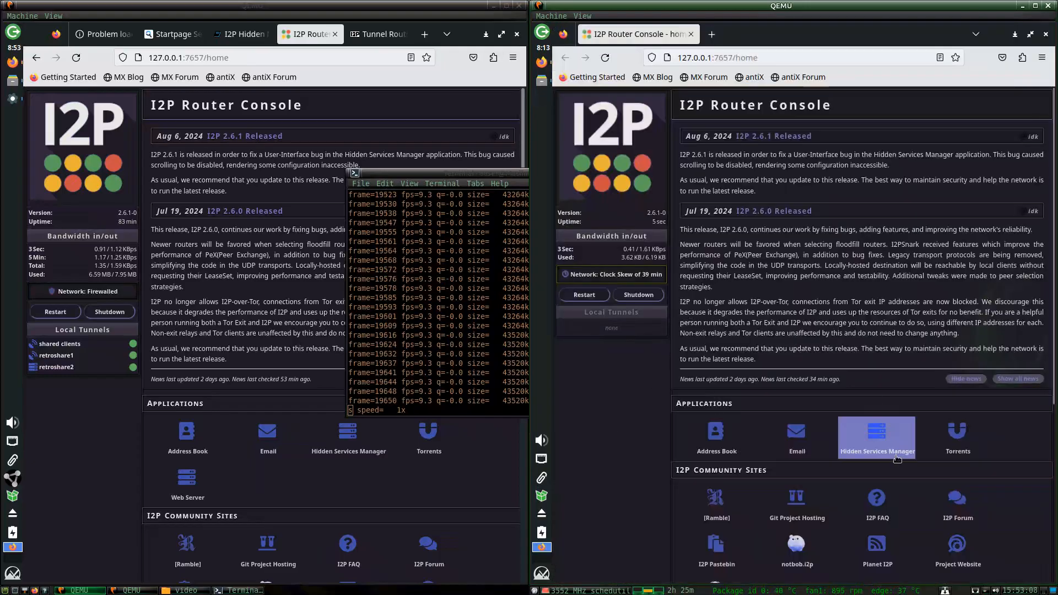
left_click(881, 444)
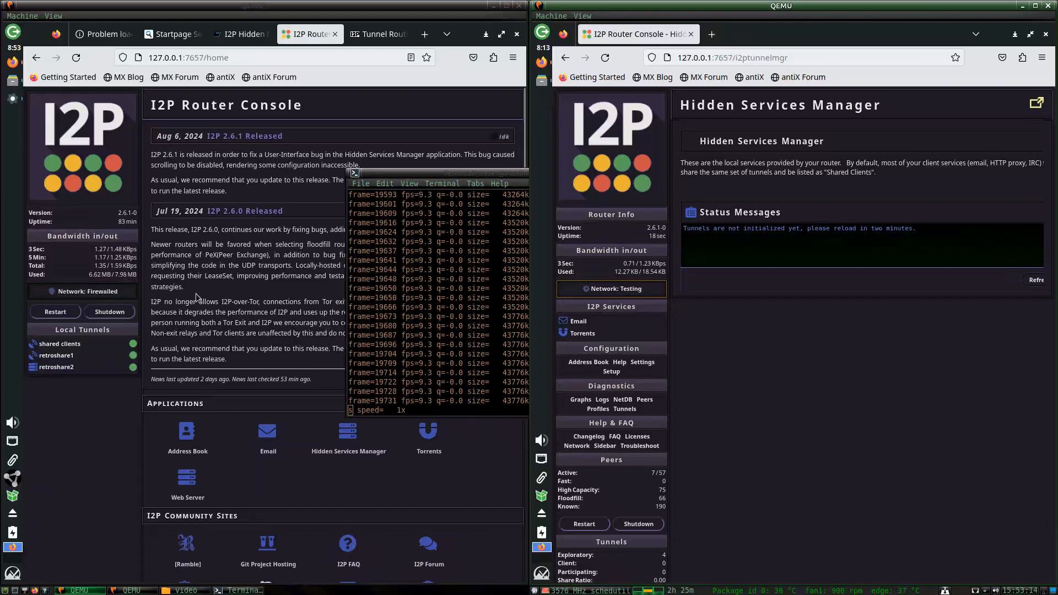
Open the first machine's Hidden Services Manager and check its 0.30 Share Ratio.
left_click(88, 277)
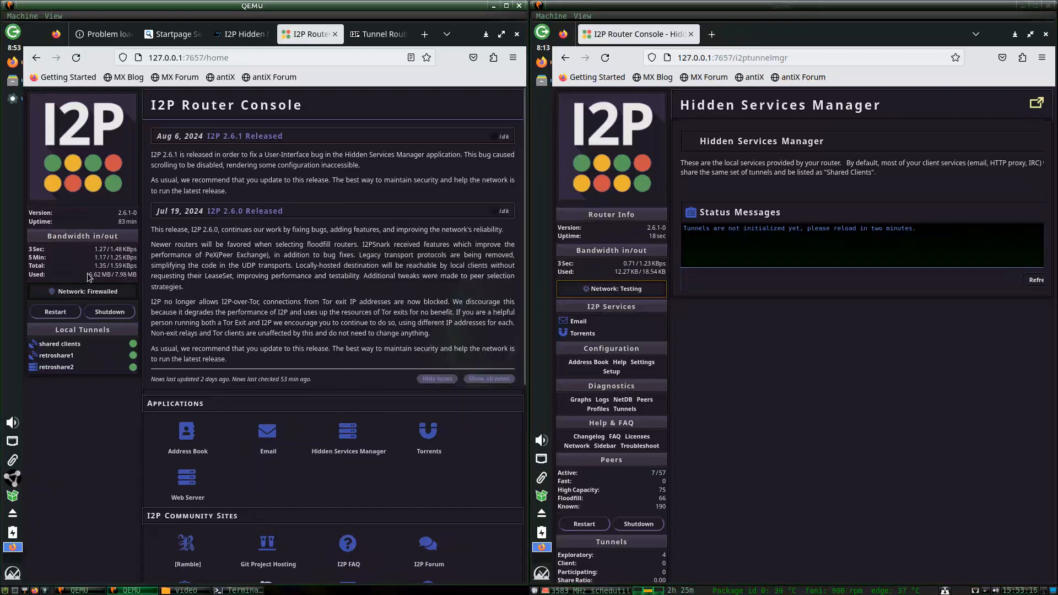
left_click(348, 444)
scroll(249, 467, "down", 5)
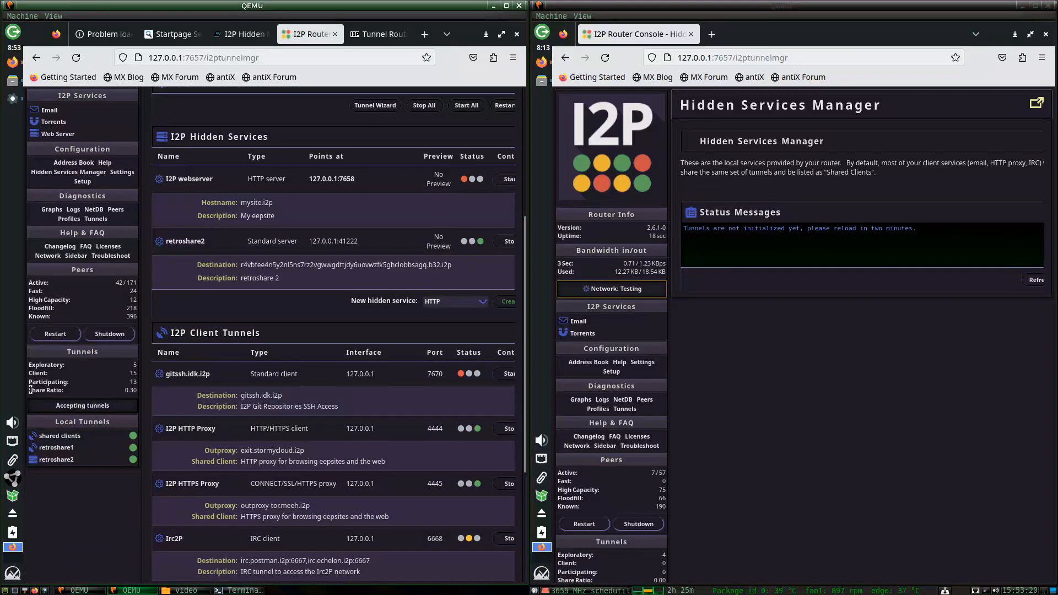
left_click_drag(58, 393, 132, 391)
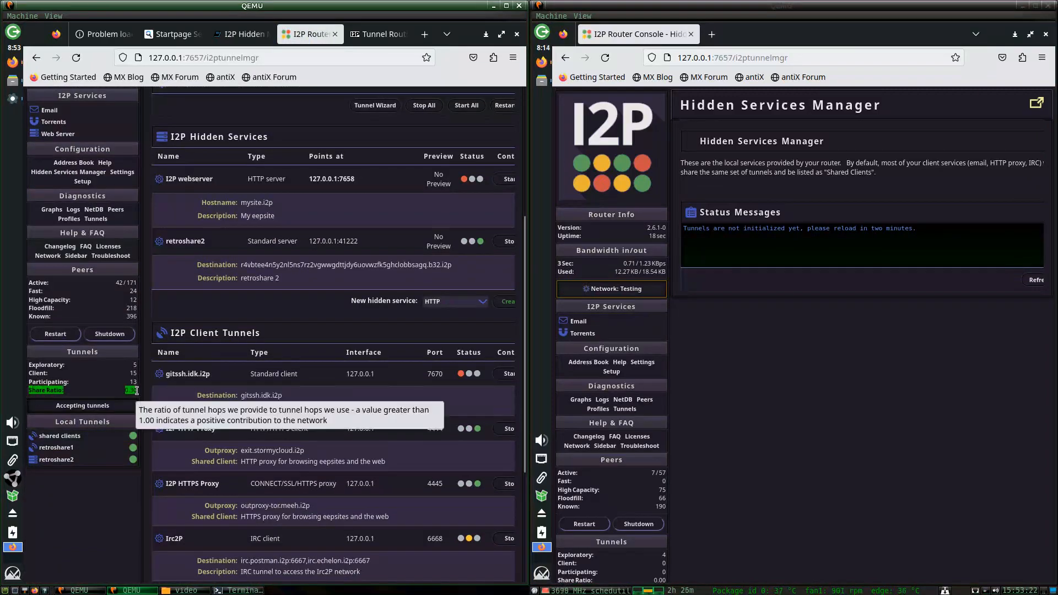
left_click(116, 492)
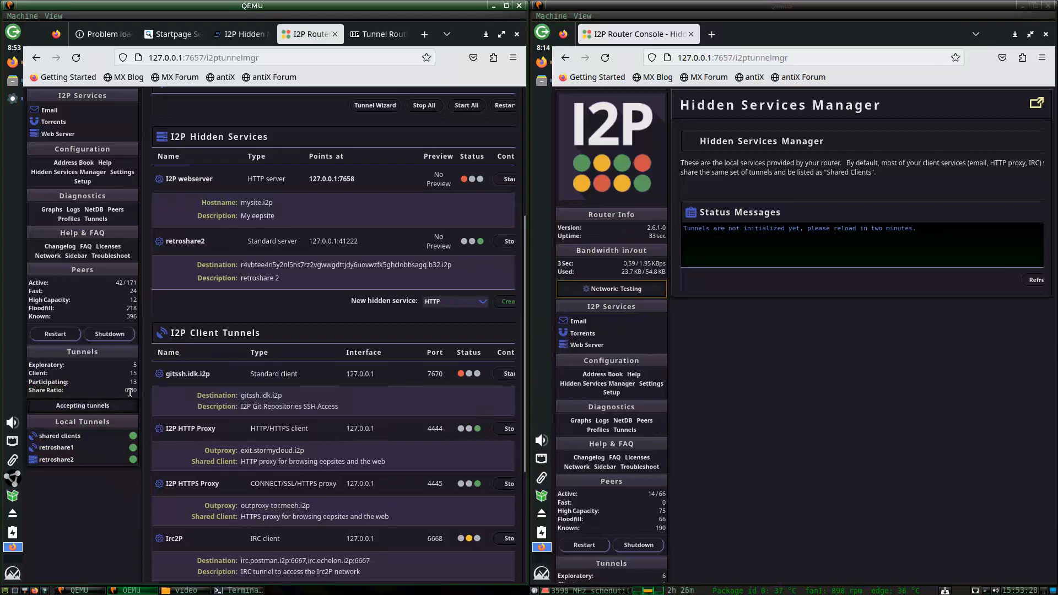
mouse_move(139, 394)
left_click(609, 166)
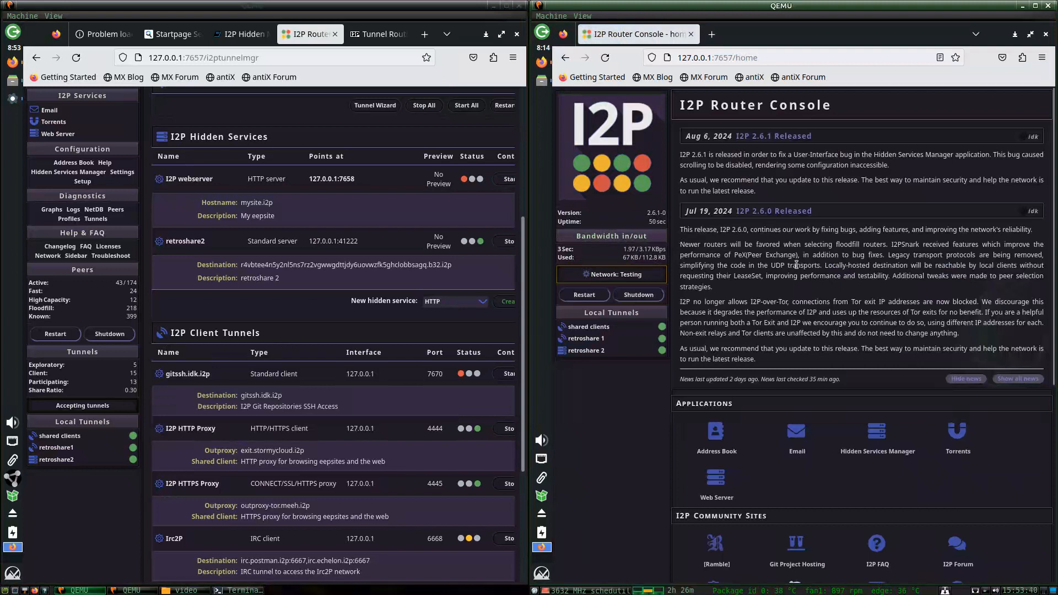
Launch the RetroShare AppImage from Downloads on the second machine and log in as computer B.
left_click(12, 62)
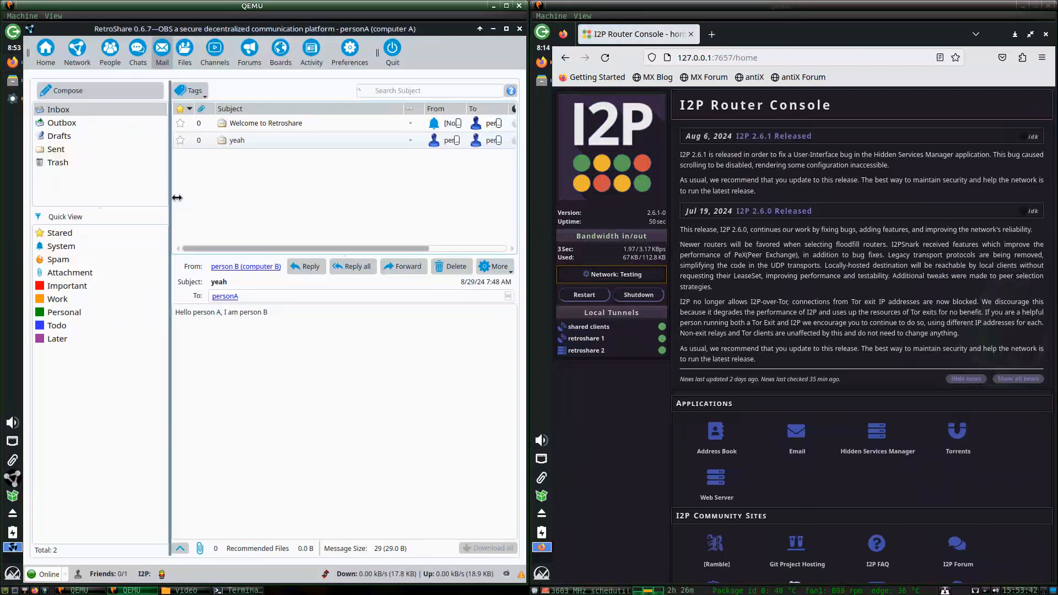
left_click(542, 573)
type("re")
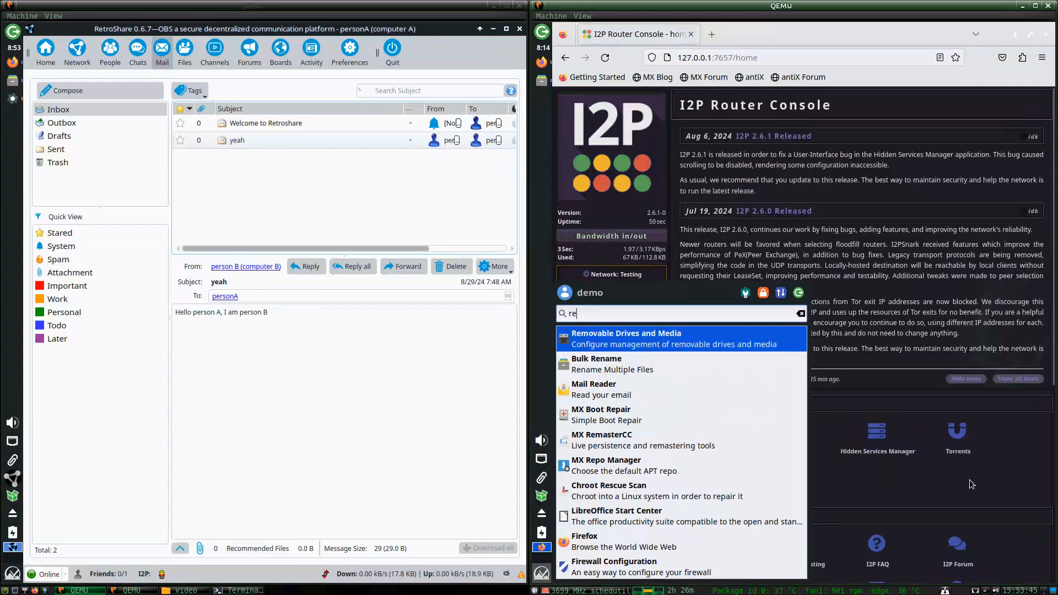
key("Escape")
key("Escape")
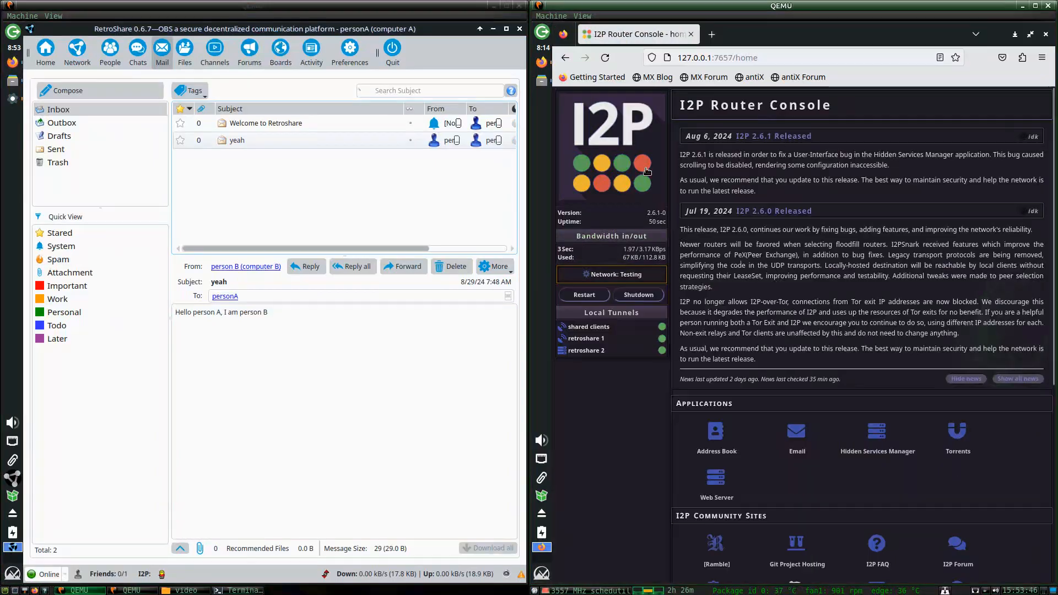
left_click(541, 81)
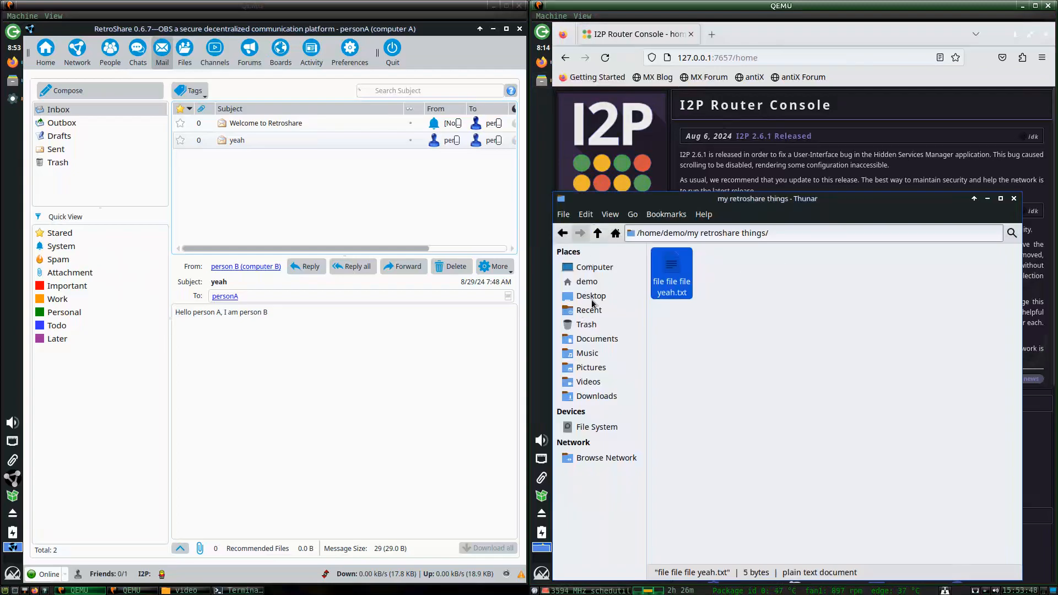
left_click(596, 396)
double_click(754, 263)
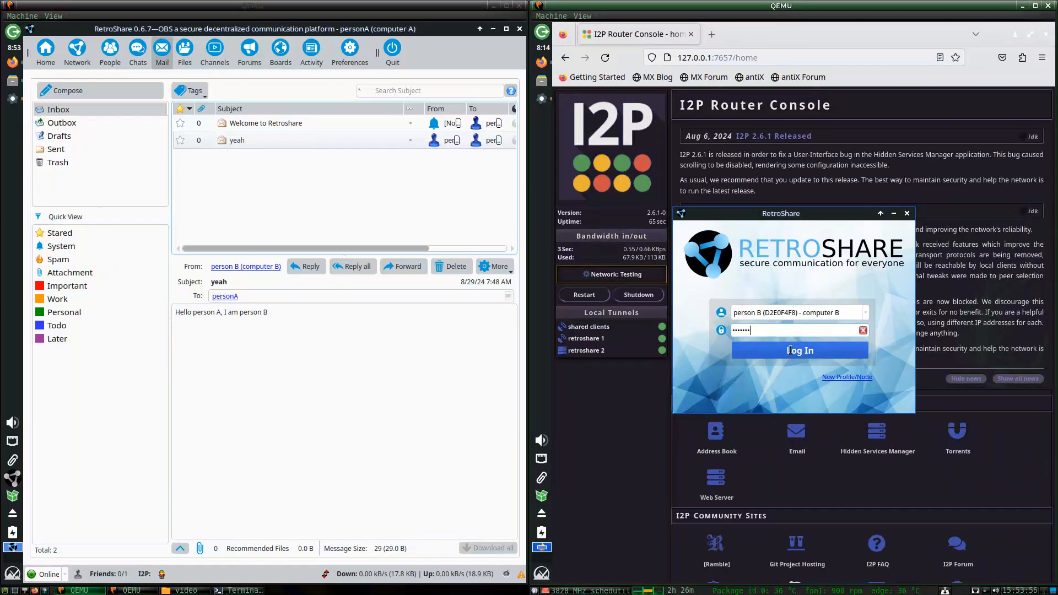
key("Return")
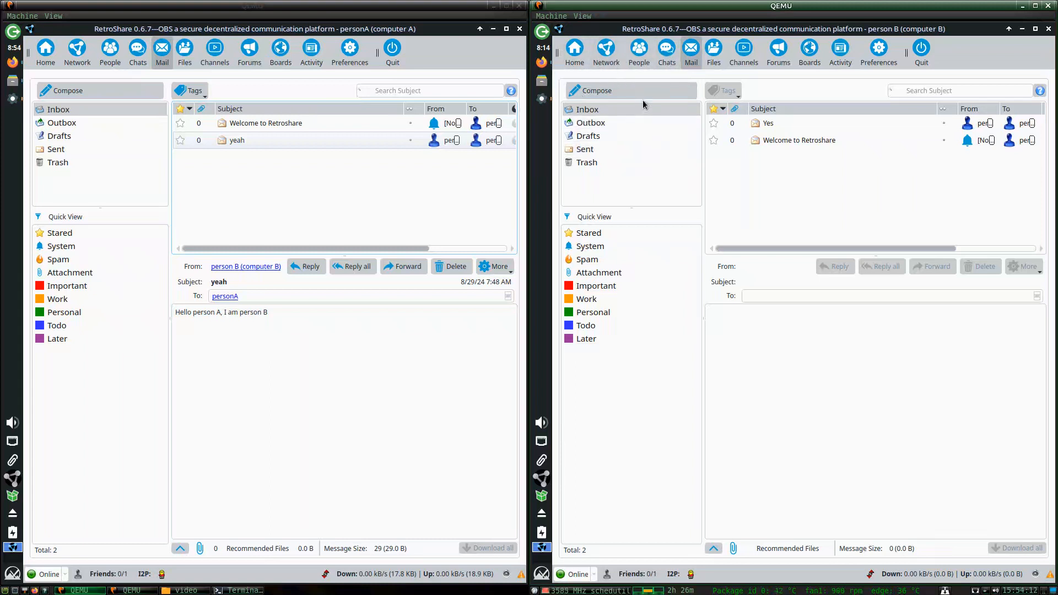
Return the first machine's router console to home and open its bandwidth configuration page.
left_click(12, 63)
scroll(189, 300, "up", 5)
left_click(88, 149)
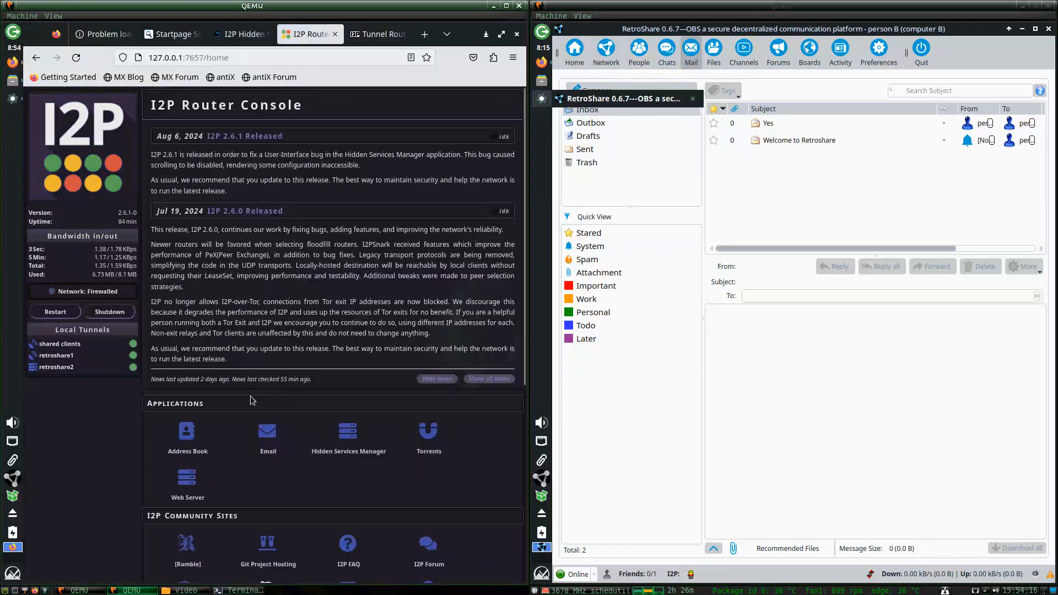
scroll(259, 408, "down", 5)
scroll(187, 408, "up", 3)
left_click(188, 488)
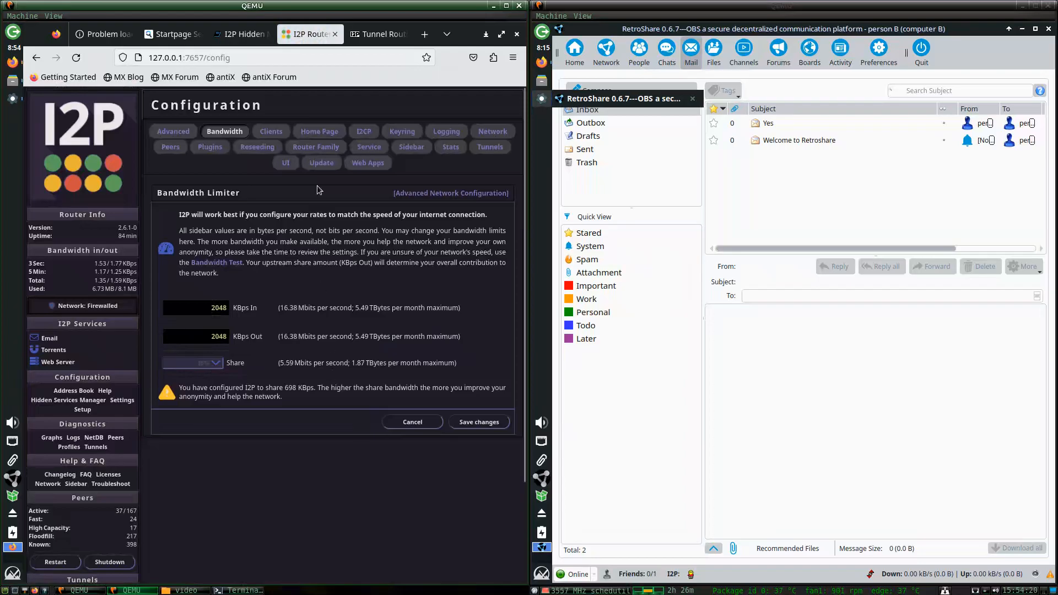
Try other share percentages, including 10%, then cancel to keep the share unchanged.
left_click(670, 186)
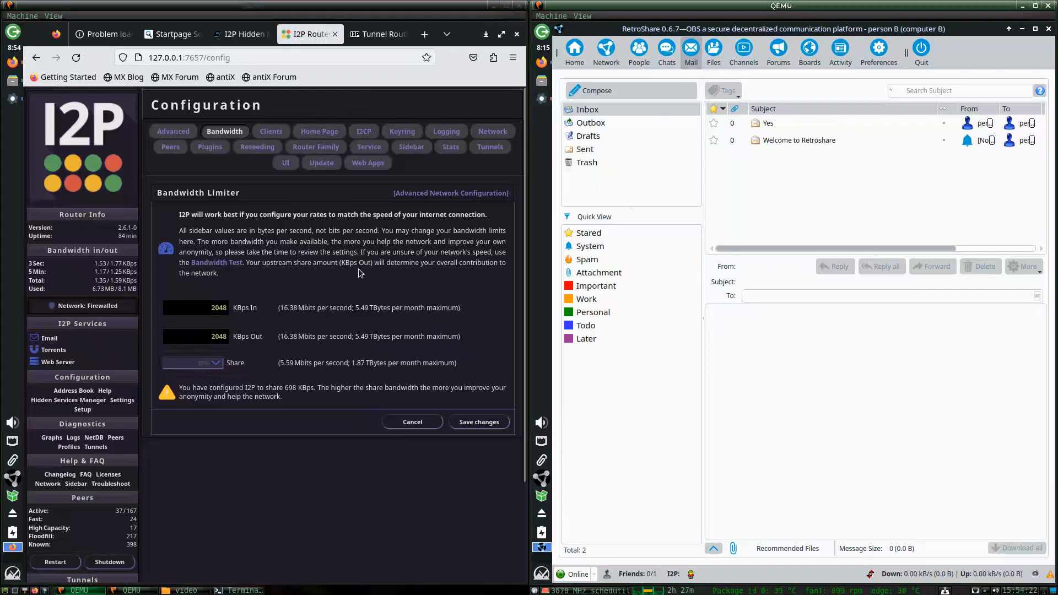
left_click(207, 362)
left_click(214, 374)
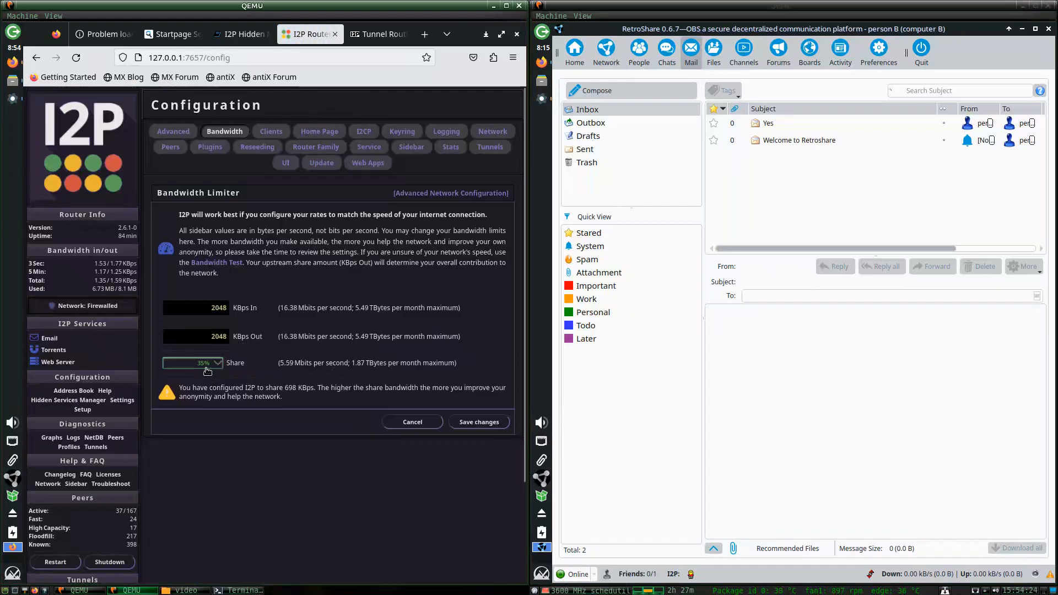
left_click(209, 367)
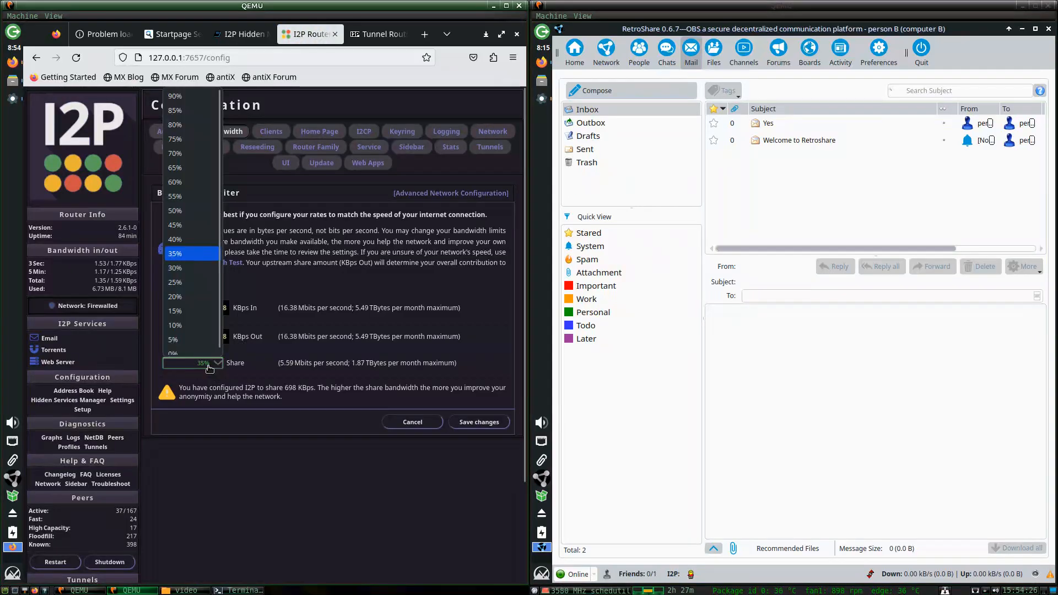
left_click(179, 120)
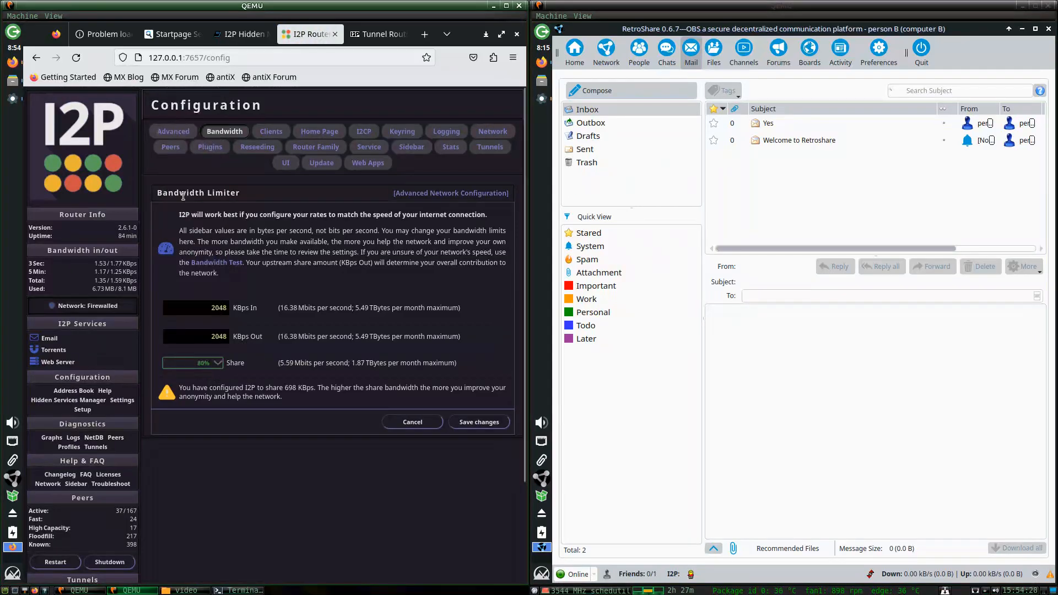
left_click(211, 363)
left_click(185, 319)
left_click(412, 422)
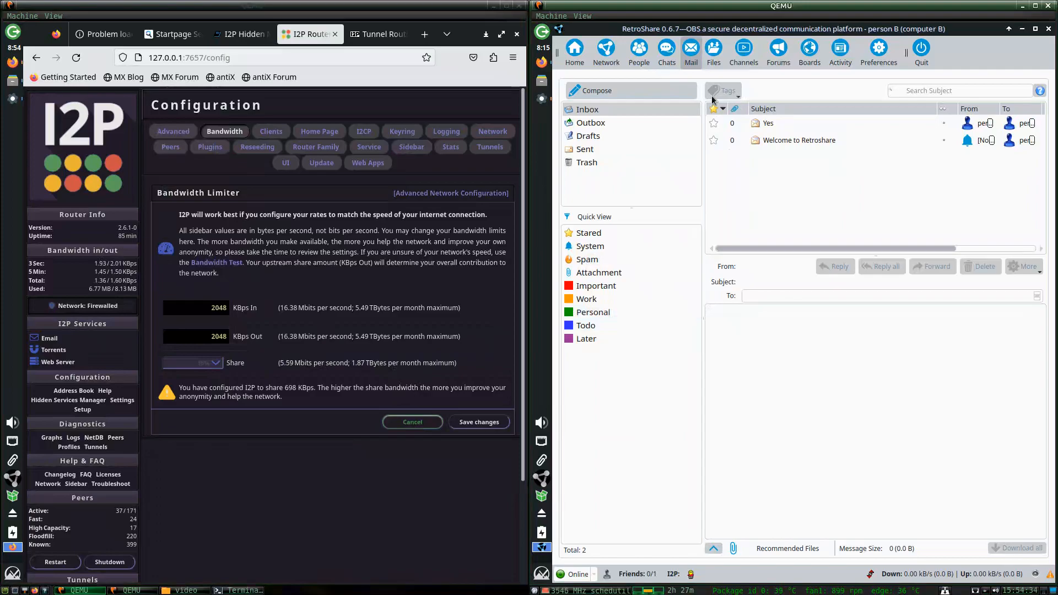
Open RetroShare's Network page on the second machine and return the first to bandwidth settings.
left_click(666, 55)
left_click(690, 55)
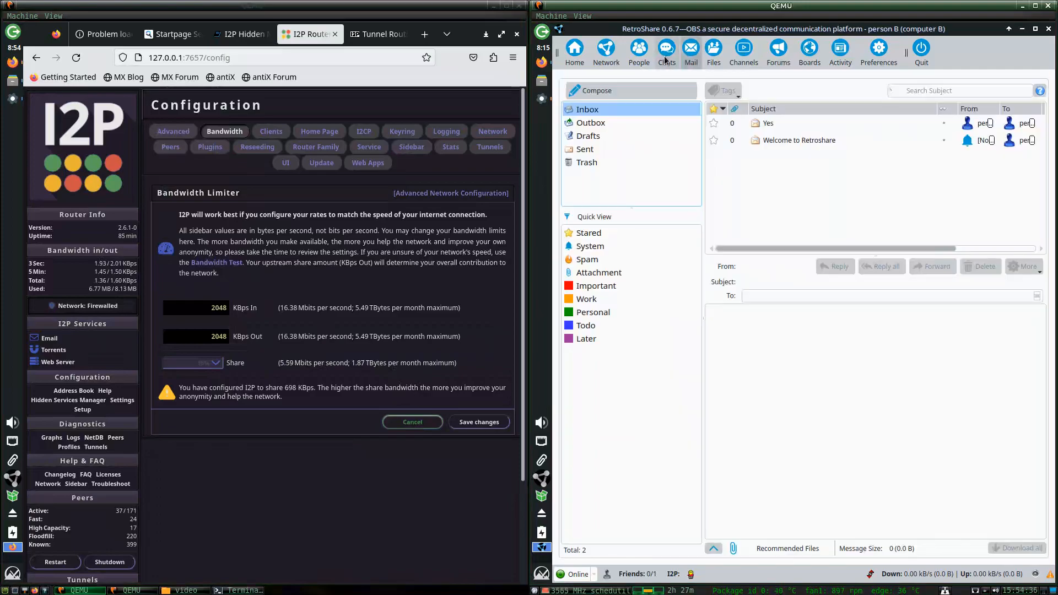
left_click(607, 51)
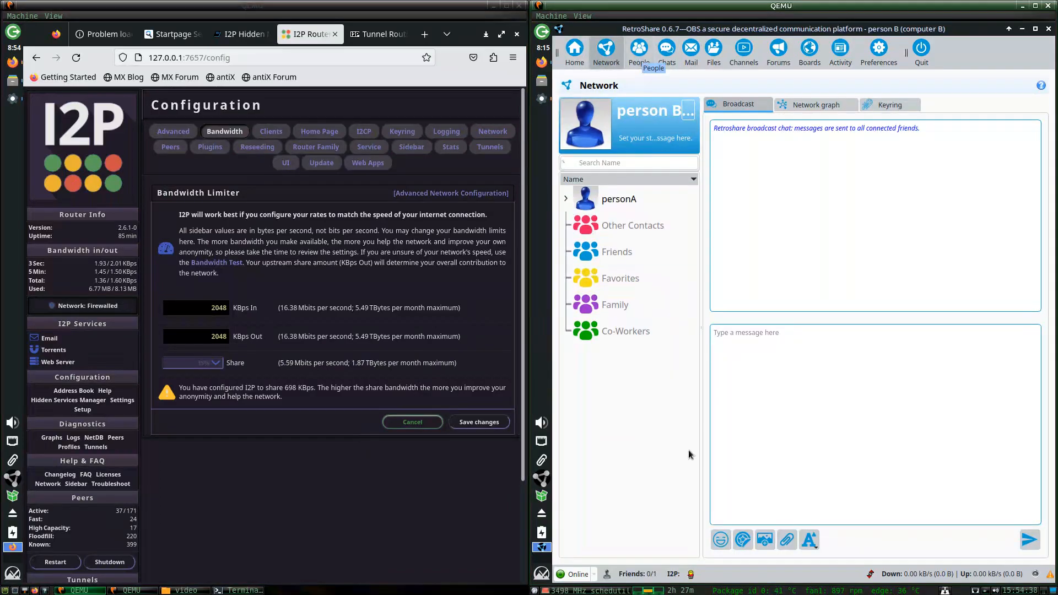
left_click(12, 99)
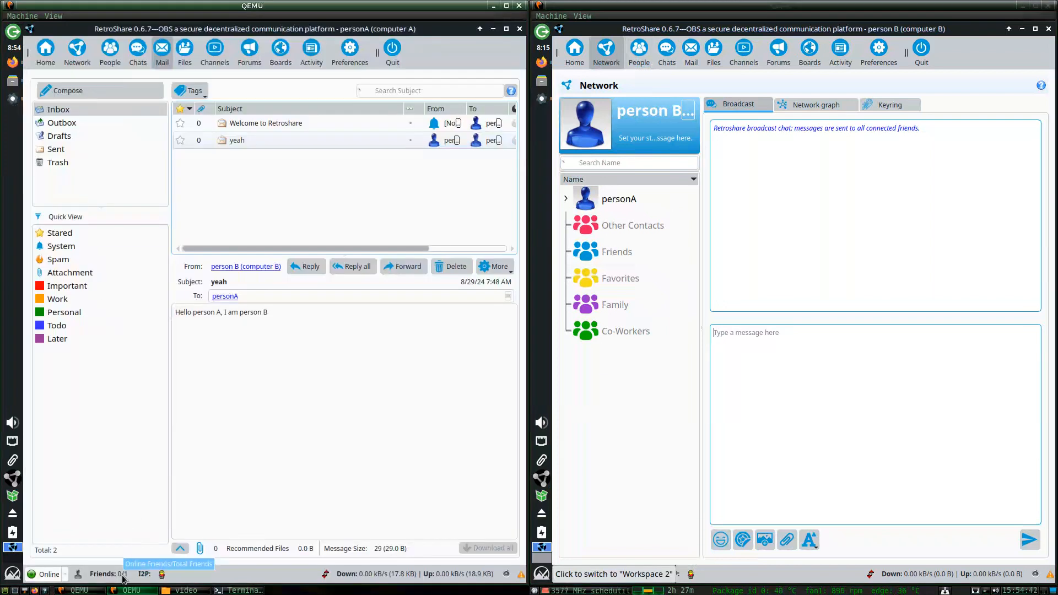
left_click(13, 61)
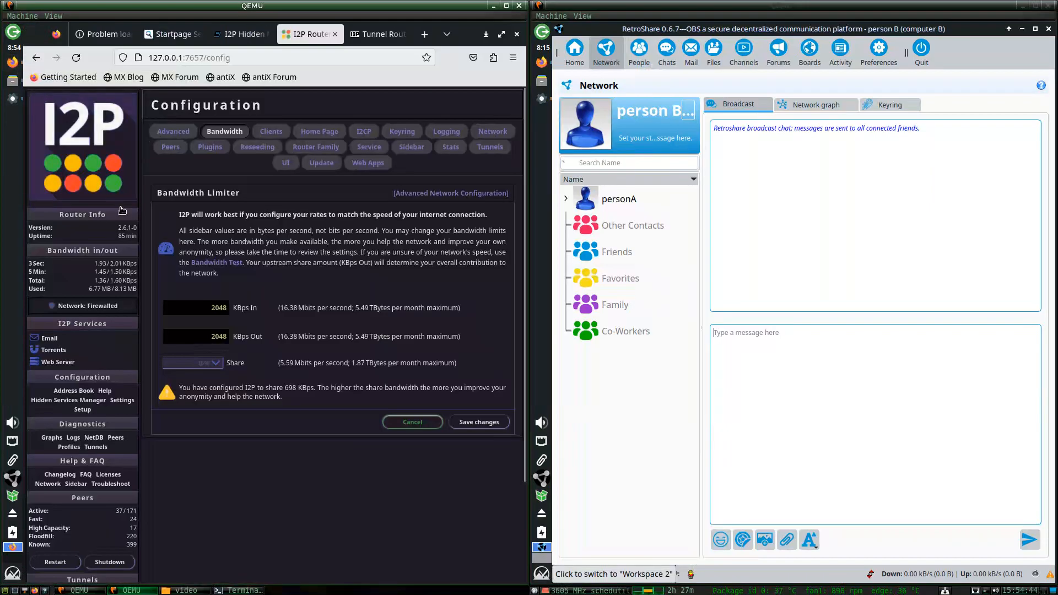
scroll(129, 439, "down", 2)
Return the consoles to their home pages and switch the first machine to RetroShare Mail.
left_click(57, 102)
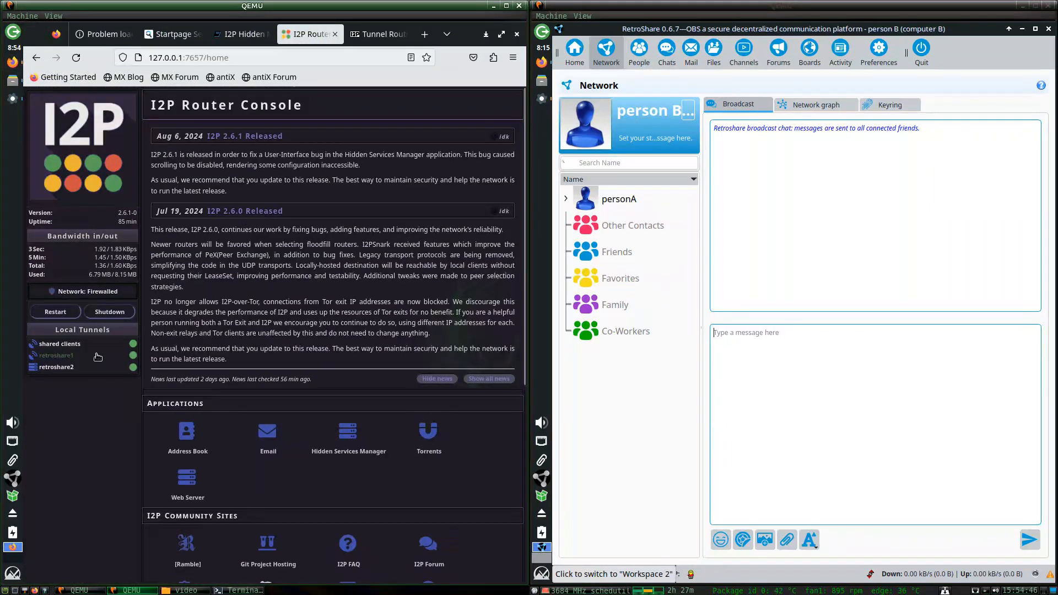
left_click(542, 62)
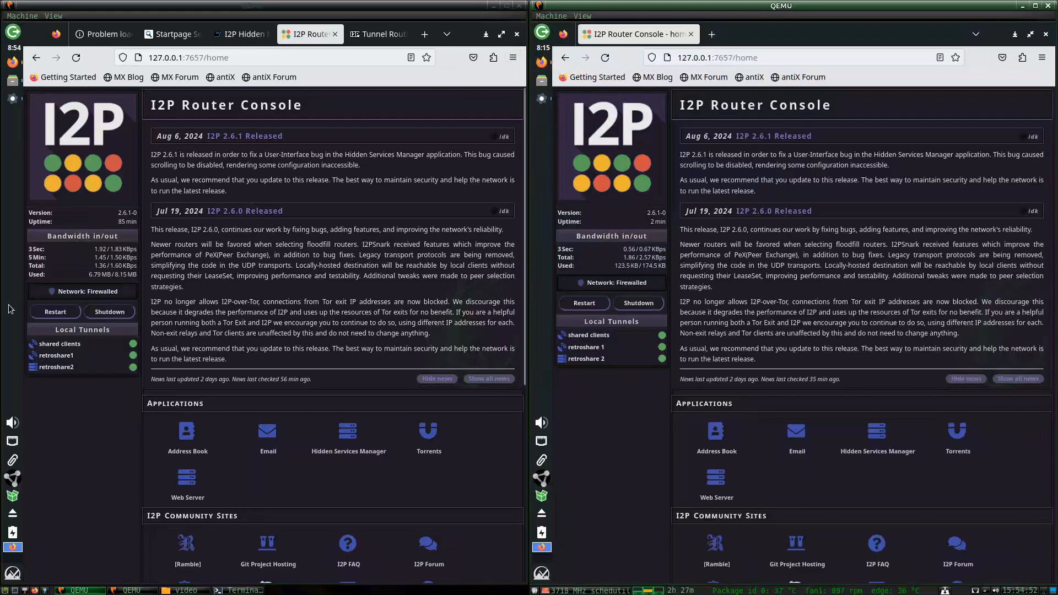
left_click(13, 98)
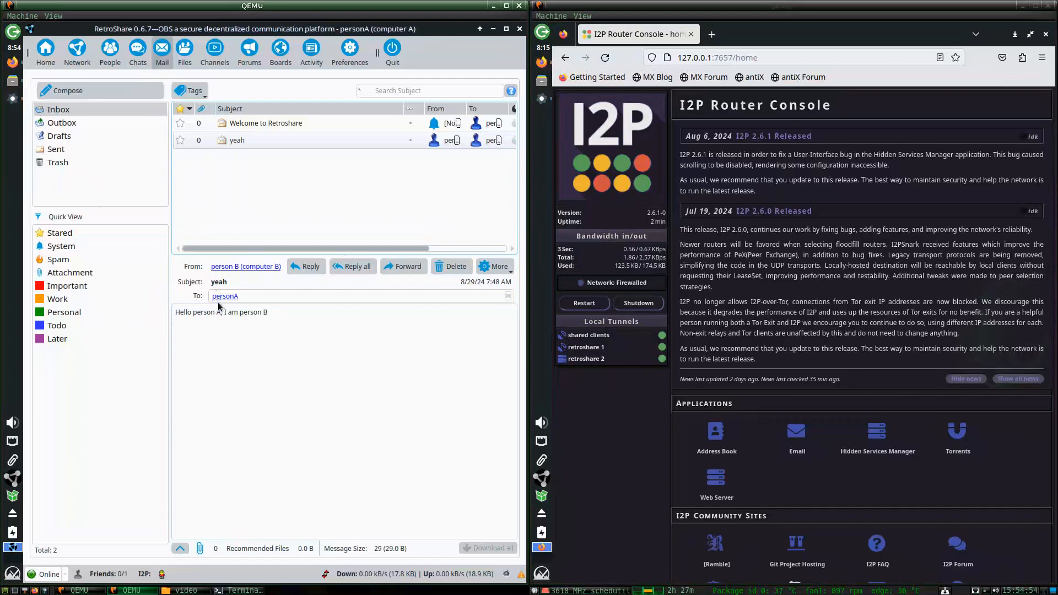
left_click(137, 58)
left_click(161, 57)
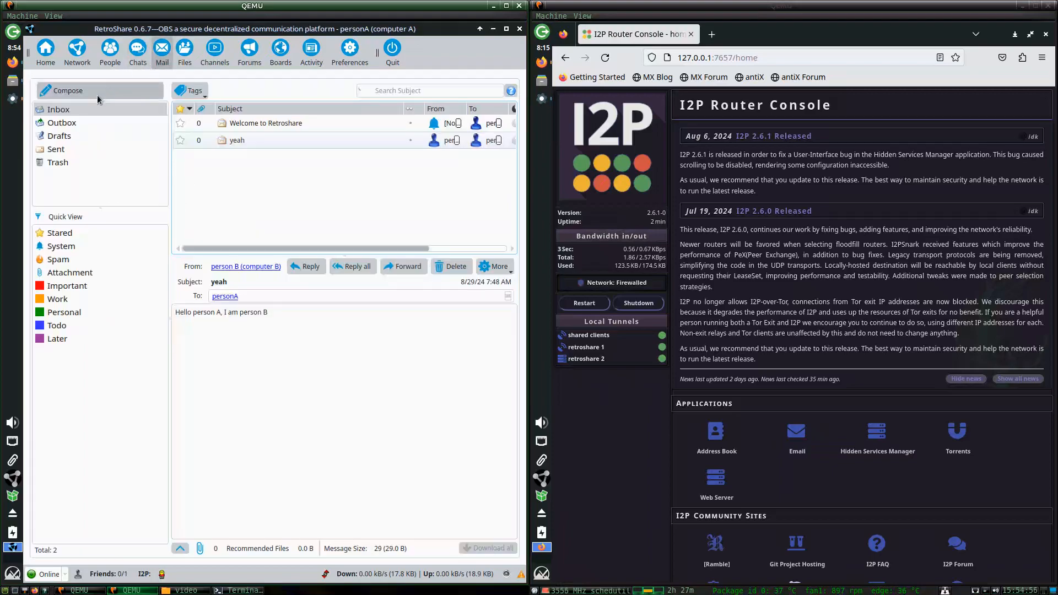
Send computer B a test mail with subject 'asdsdf' and body 'sdfsdfsdf'.
left_click(94, 91)
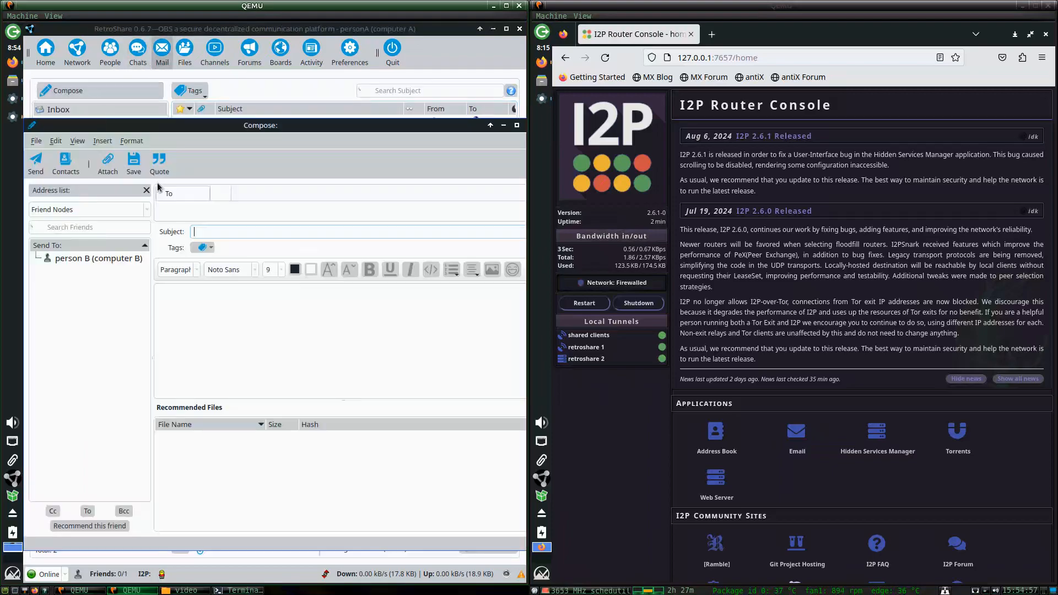
double_click(96, 259)
left_click(221, 234)
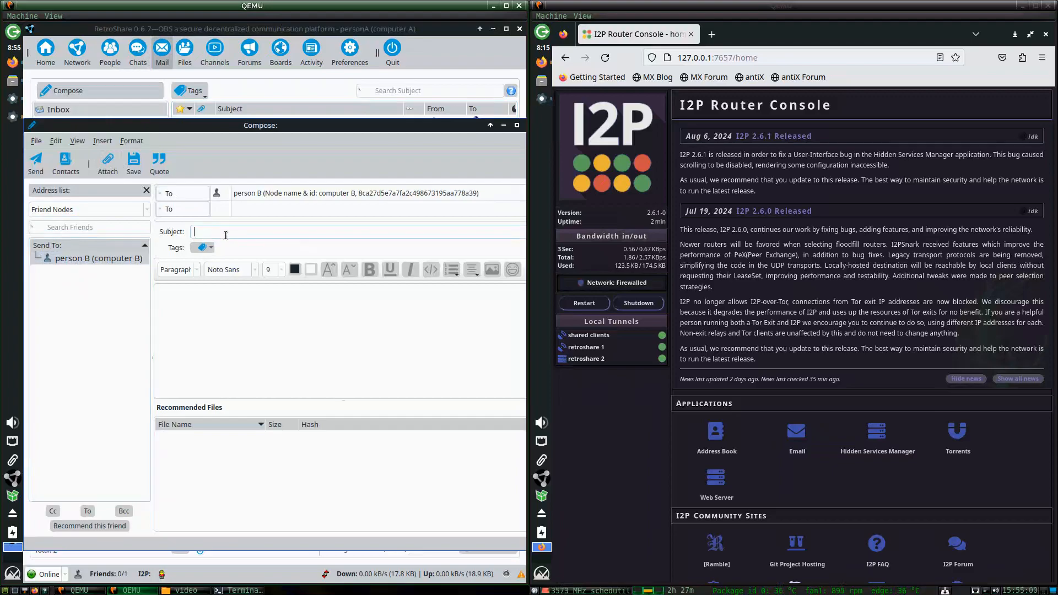
type("asdsdf")
left_click(275, 343)
type("sdfsdfsdf")
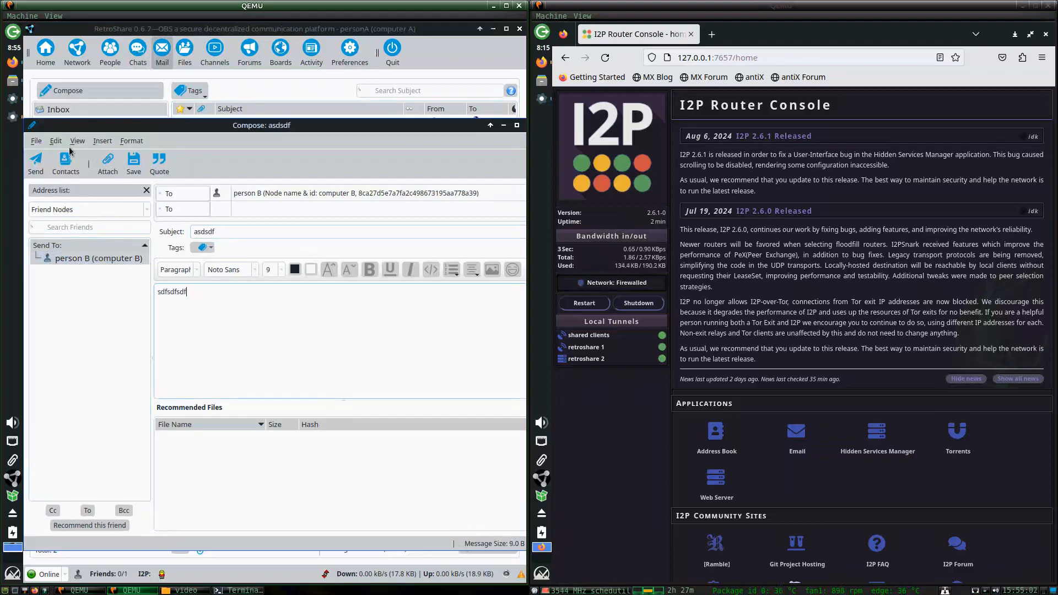
left_click(39, 165)
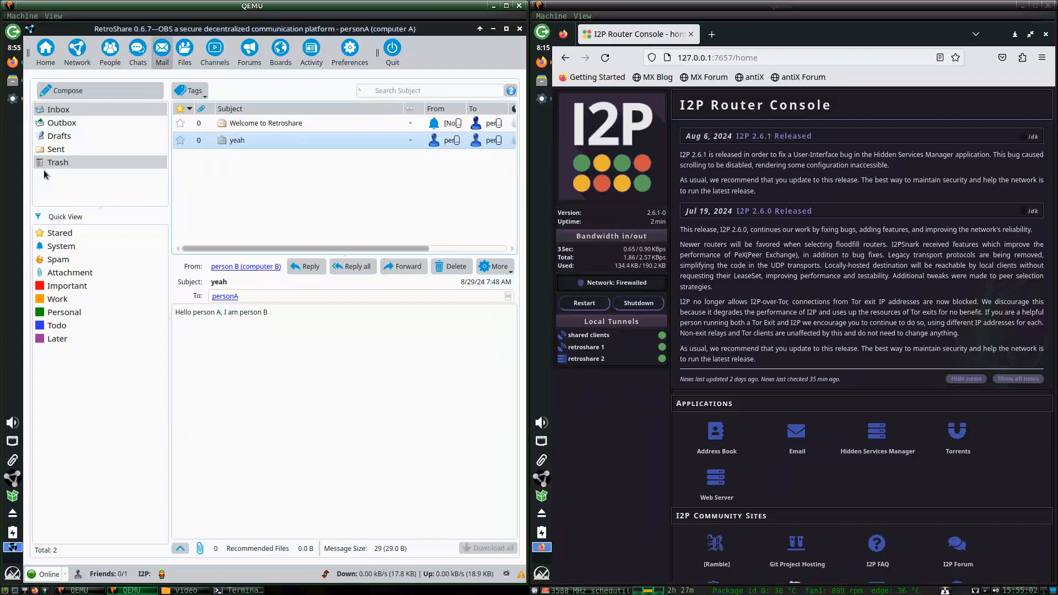
left_click(543, 99)
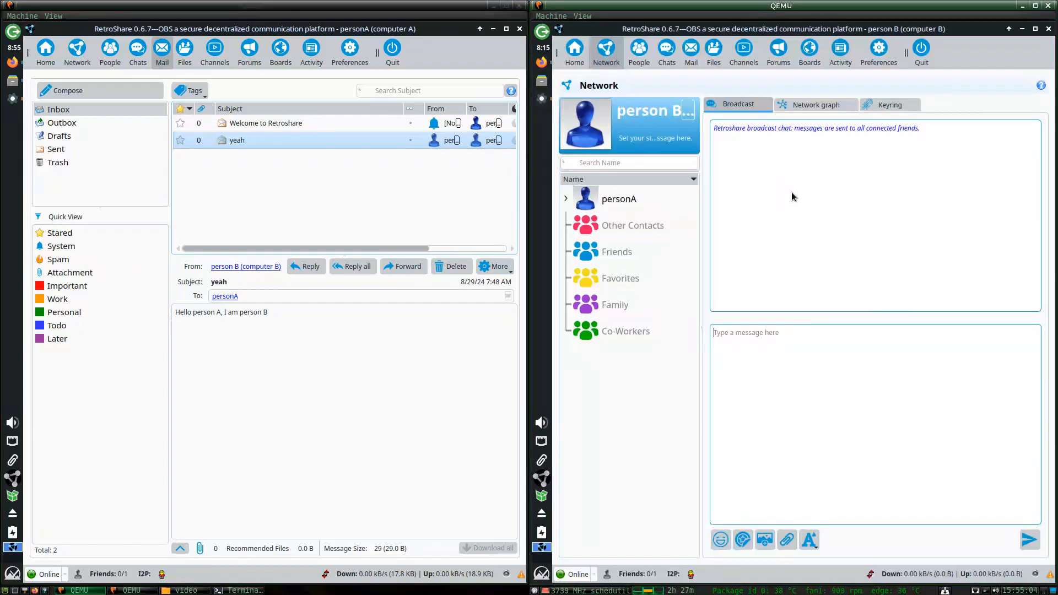
View the personb identity details, then browse RetroShare's pages back to the Mail inbox.
left_click(640, 53)
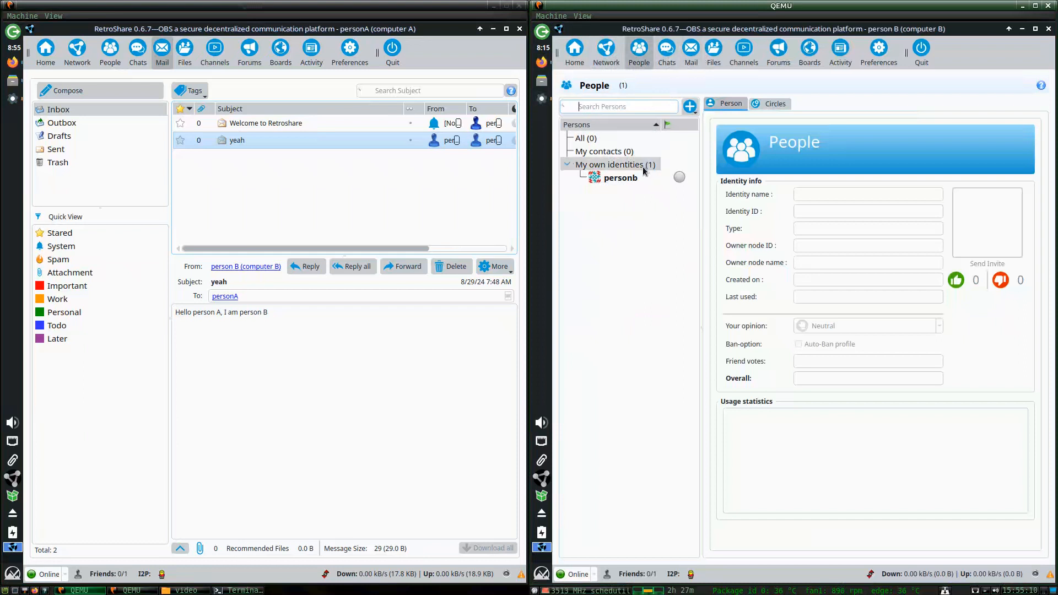
left_click(681, 181)
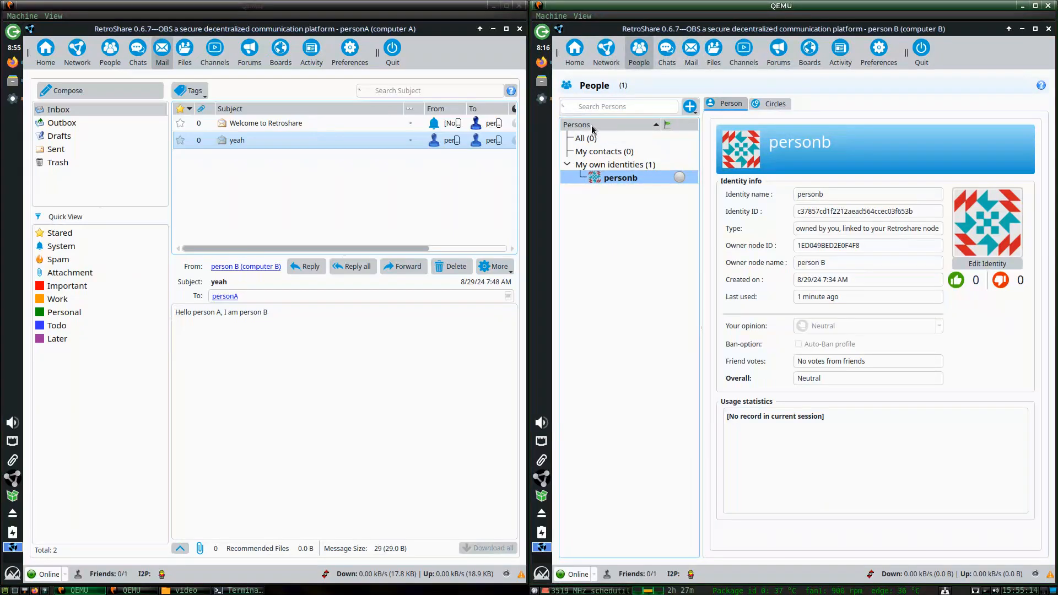
left_click(667, 54)
left_click(691, 54)
left_click(667, 54)
left_click(695, 55)
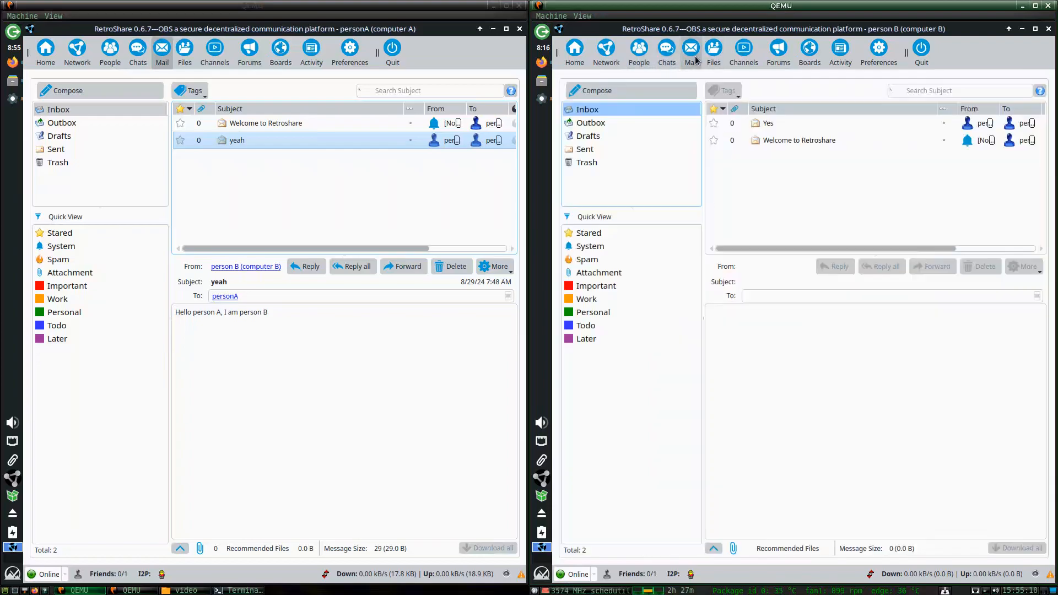
left_click(714, 54)
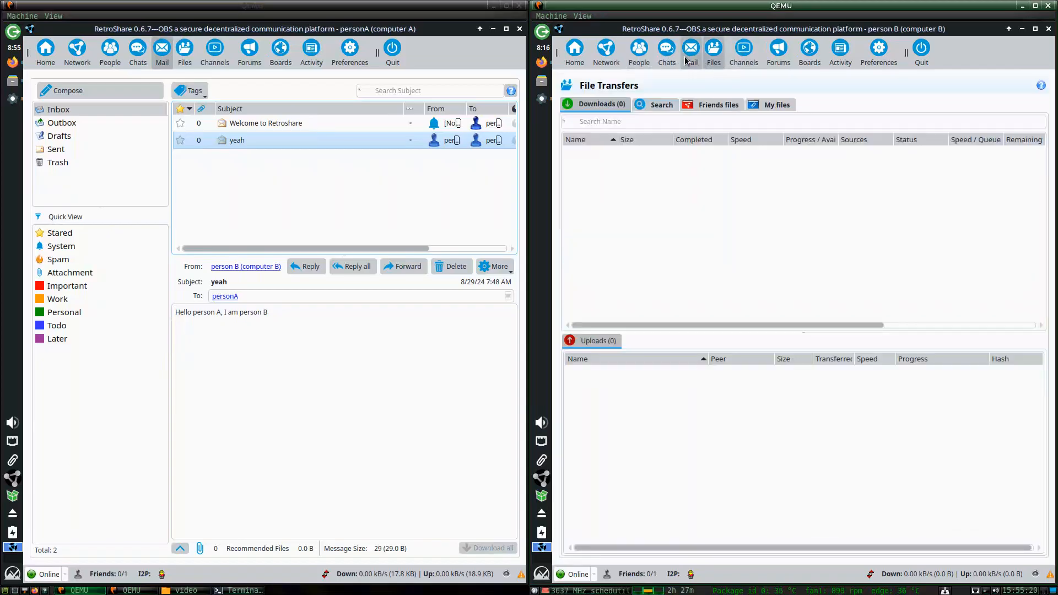
left_click(639, 54)
left_click(688, 54)
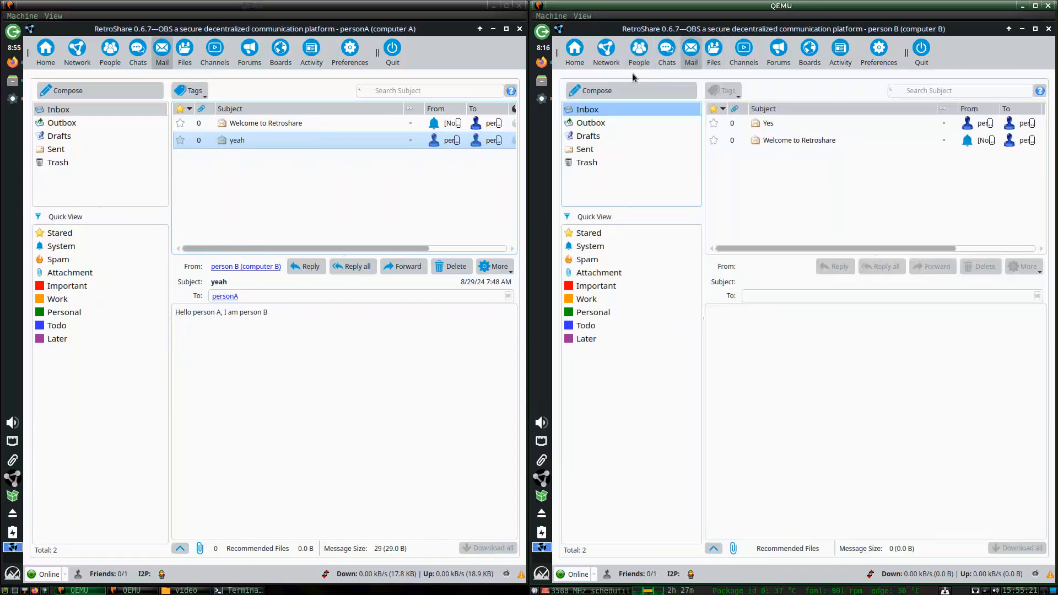
Send personA a test mail with subject 'asdasdasd' and body 'asdas'.
left_click(609, 93)
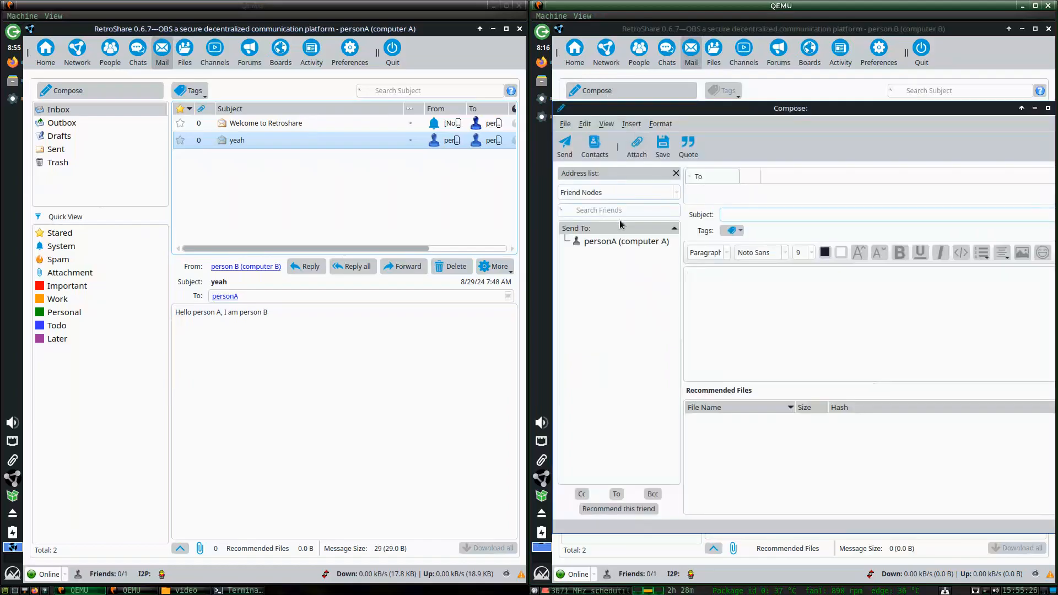
double_click(602, 243)
left_click(755, 215)
type("asdasdasd")
left_click(782, 323)
type("asdas")
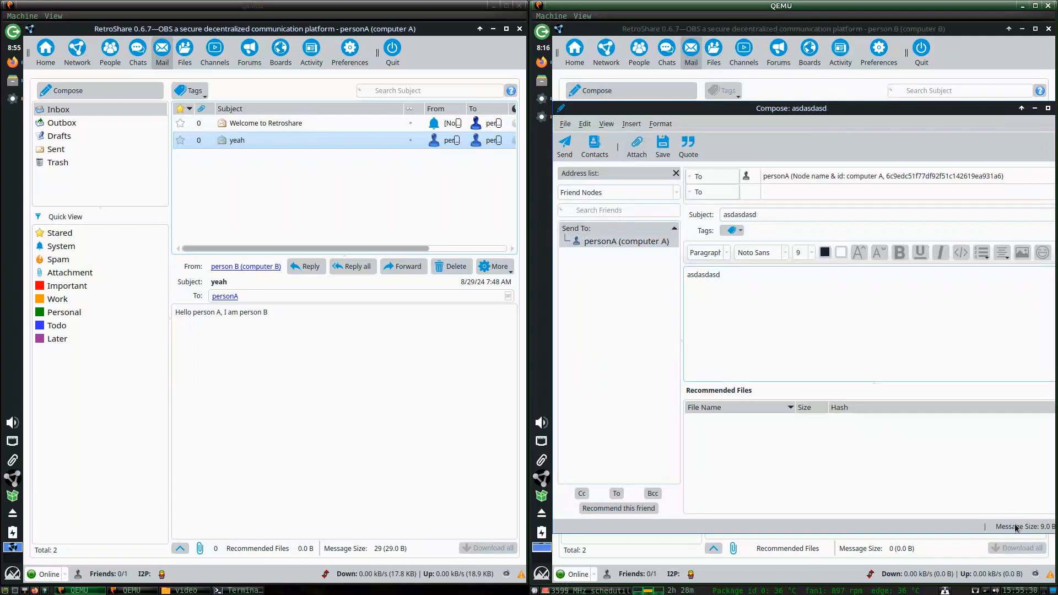
left_click(568, 149)
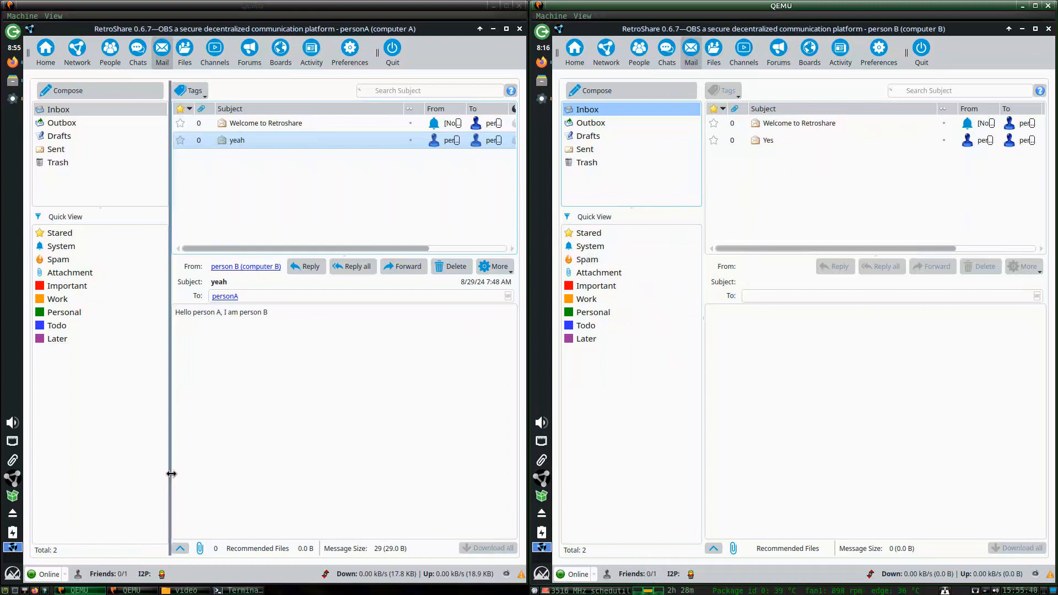
left_click(12, 62)
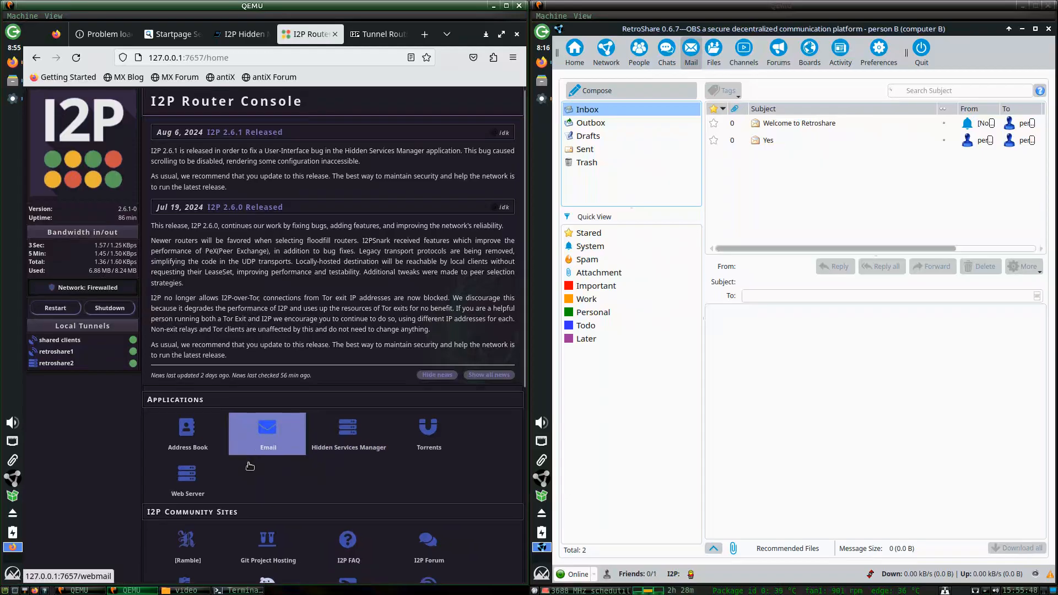
Set the first router's bandwidth to 5000 KBps in and out and save.
scroll(259, 446, "down", 5)
left_click(204, 479)
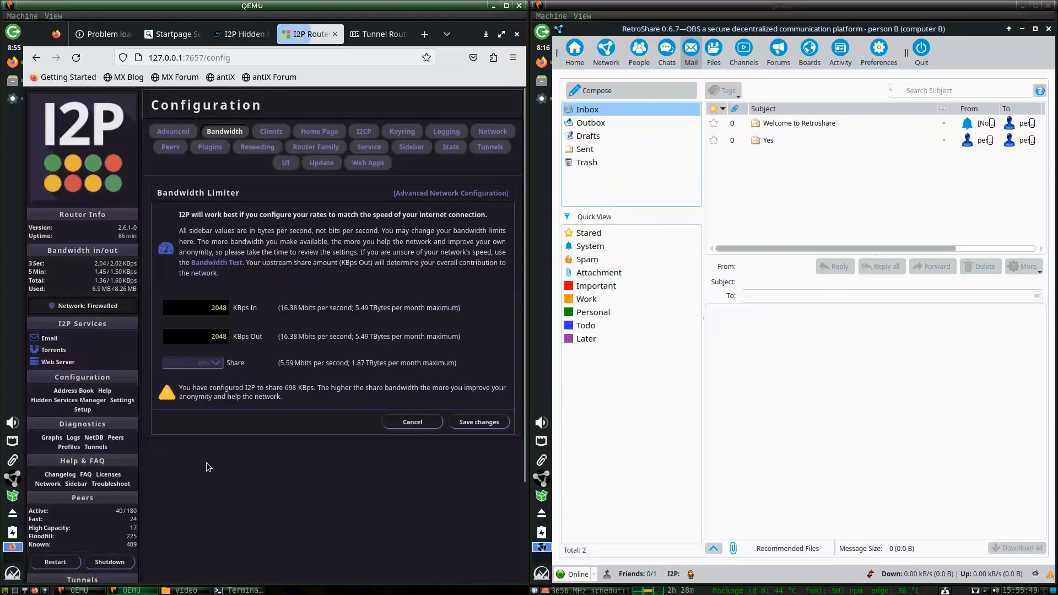
double_click(226, 311)
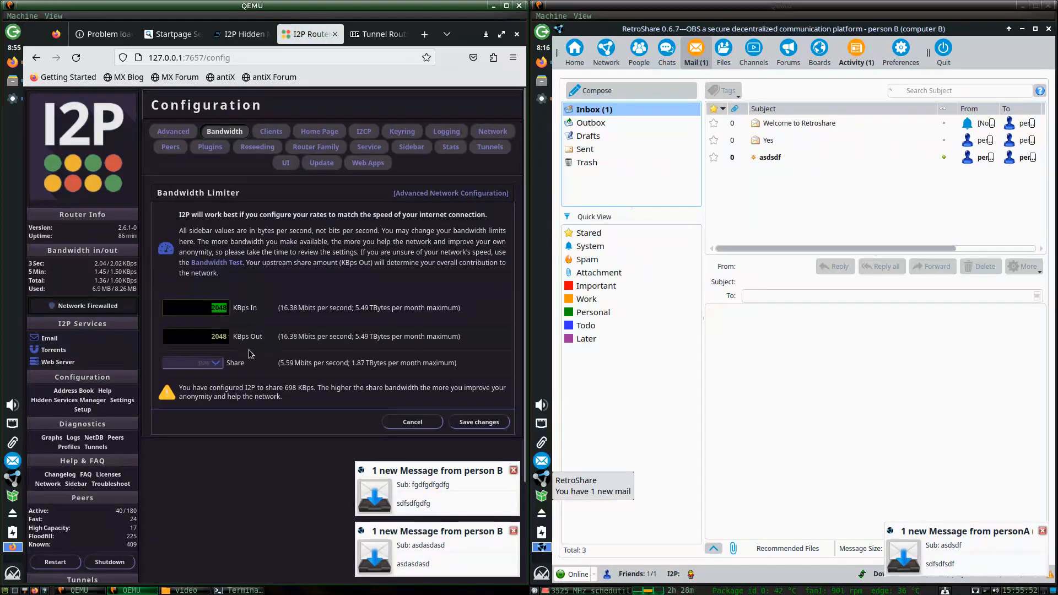
type("5000")
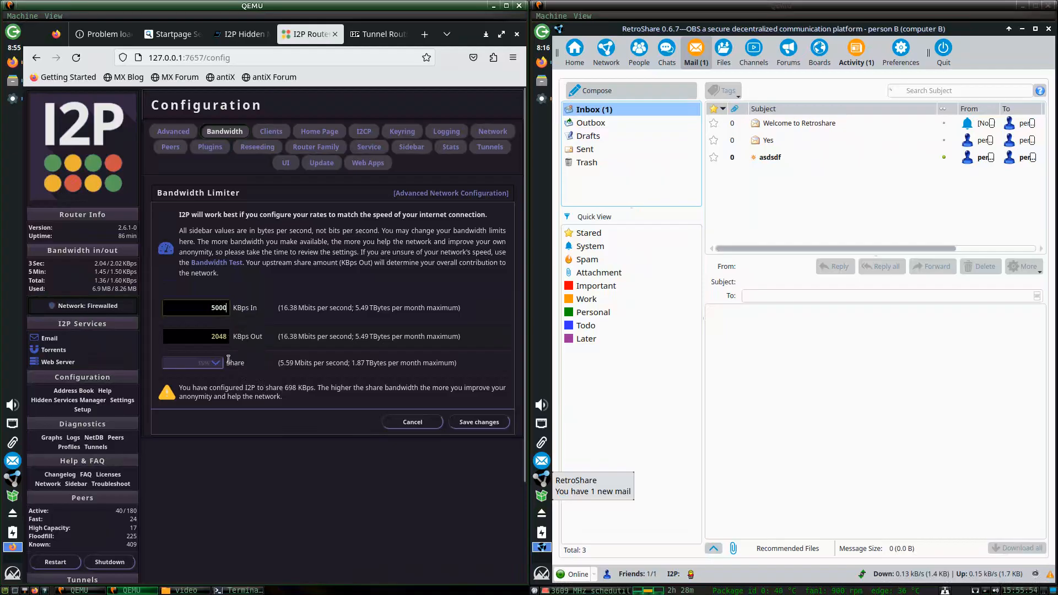
double_click(212, 334)
left_click(470, 422)
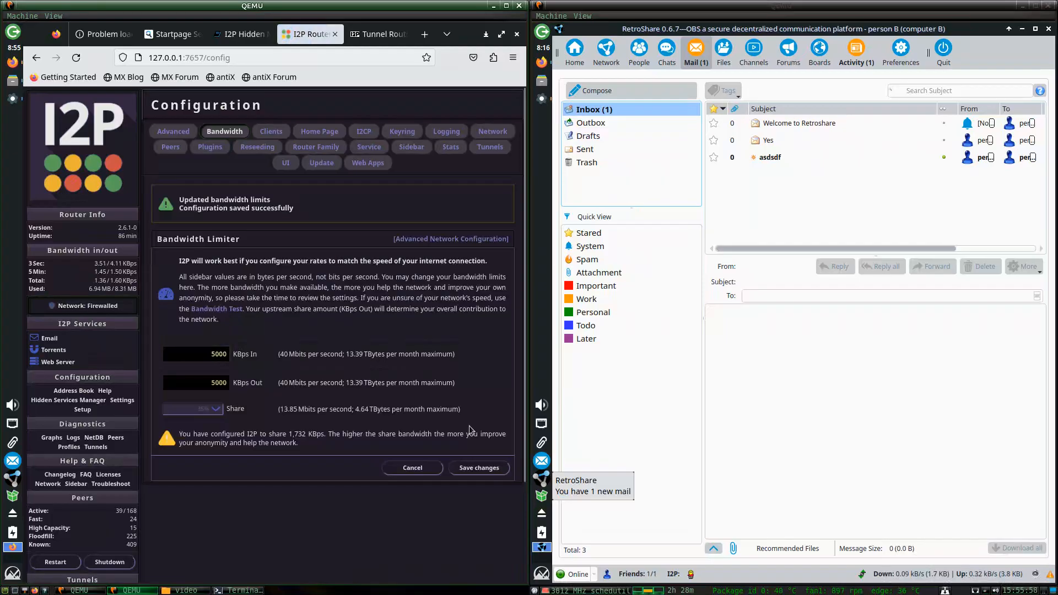
Save a 56% bandwidth share on the first router, then raise it to 70%.
left_click(193, 408)
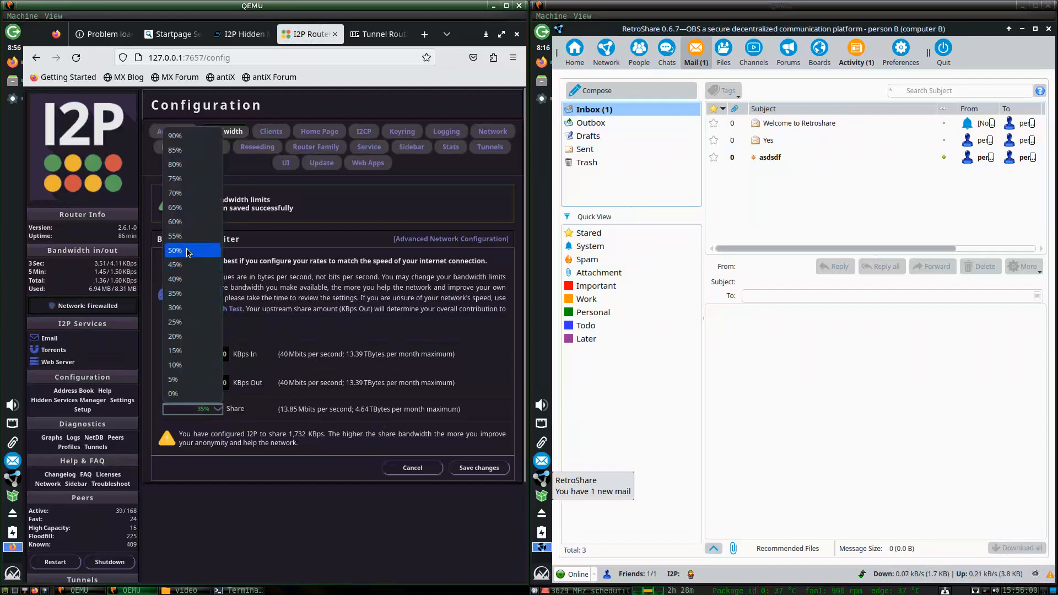
left_click(189, 255)
left_click(475, 468)
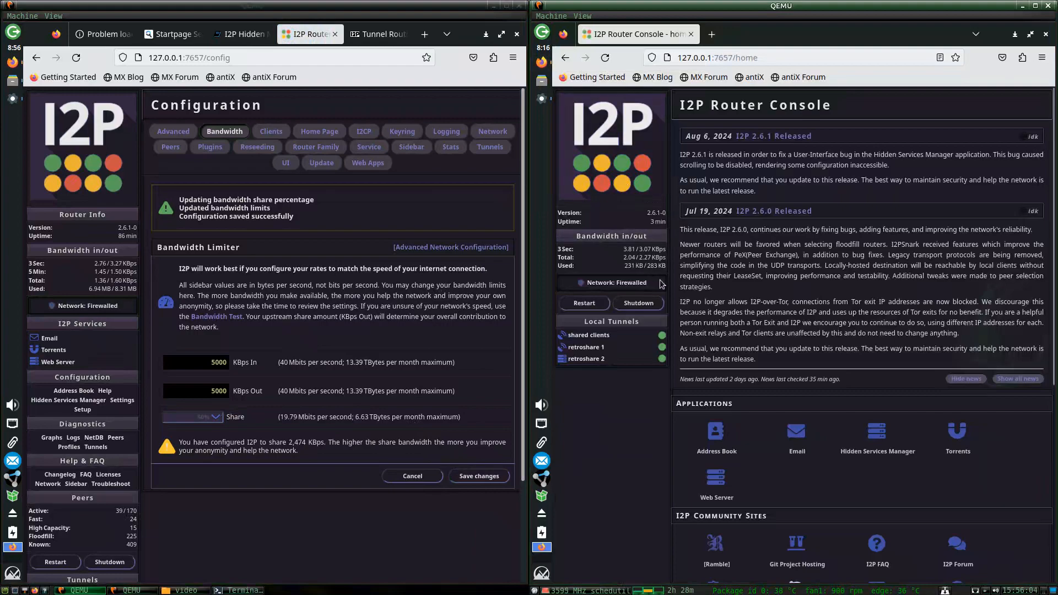
left_click(184, 417)
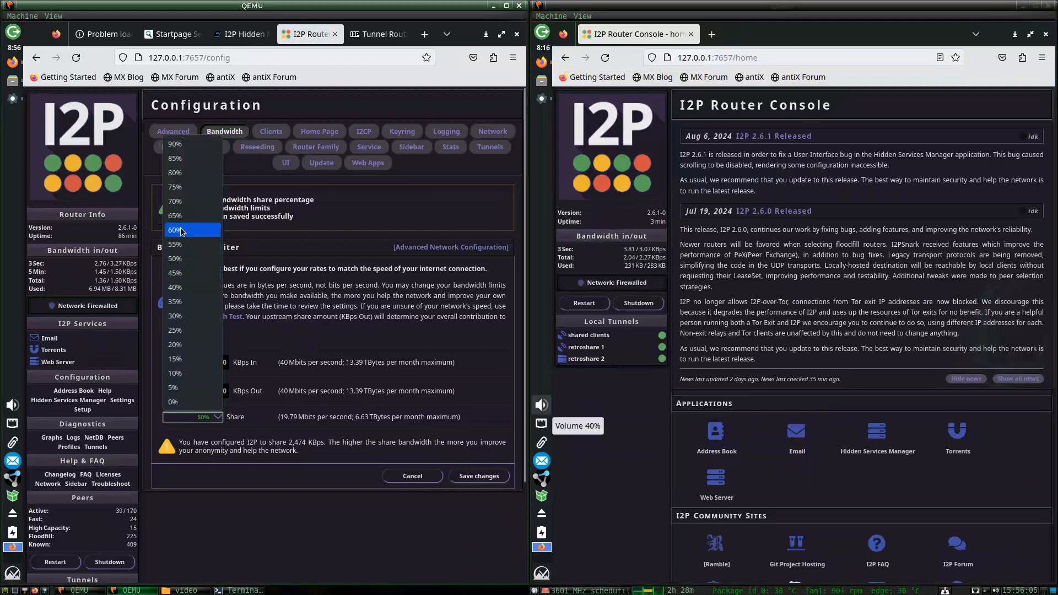
left_click(174, 201)
scroll(724, 346, "down", 3)
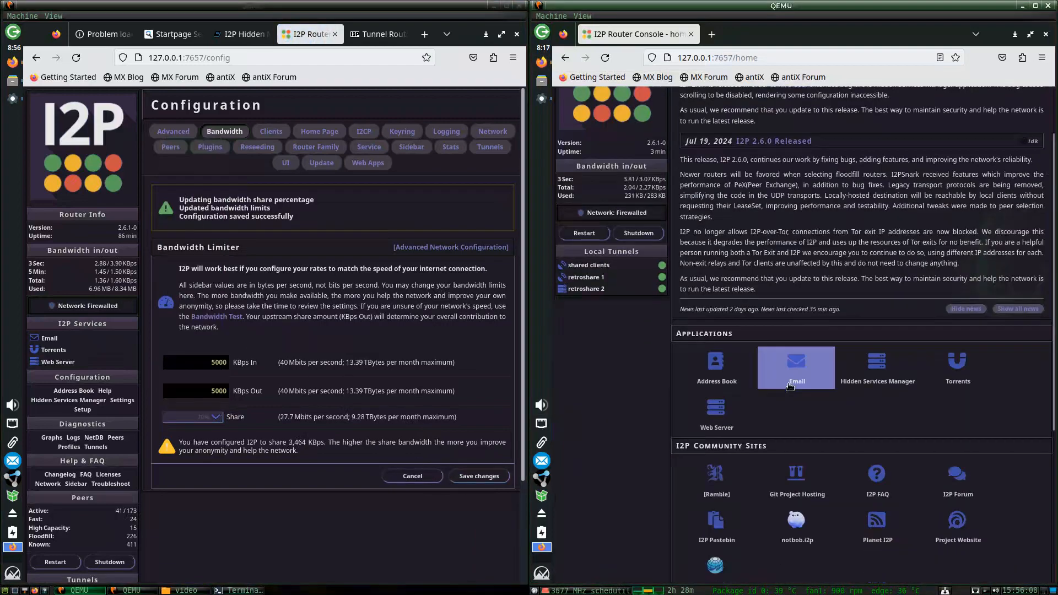
scroll(869, 404, "down", 1)
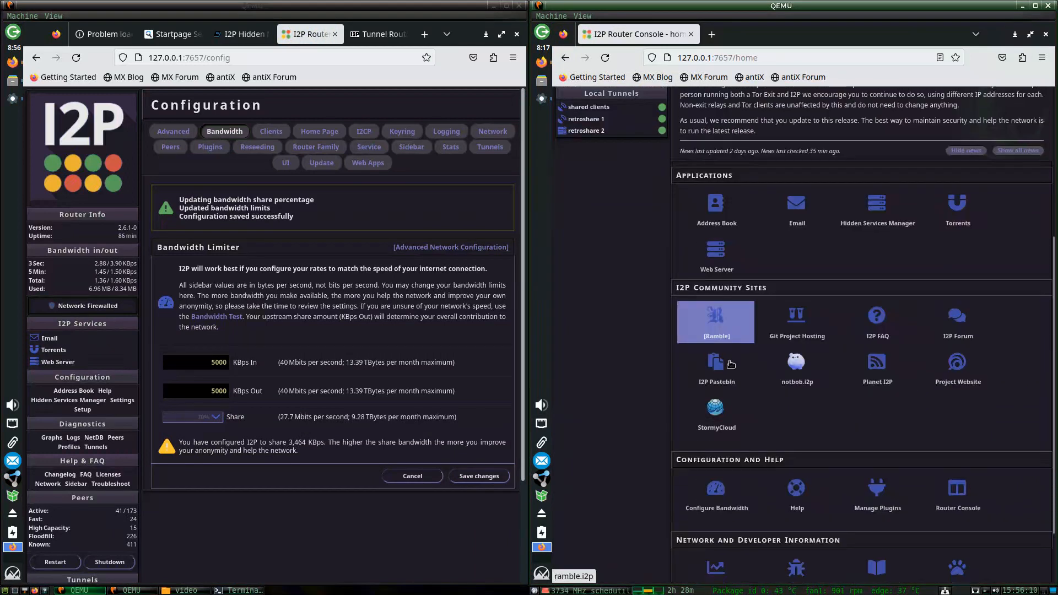
Raise computer B's bandwidth share to about 80%, save, and close its browser.
left_click(732, 488)
left_click(719, 368)
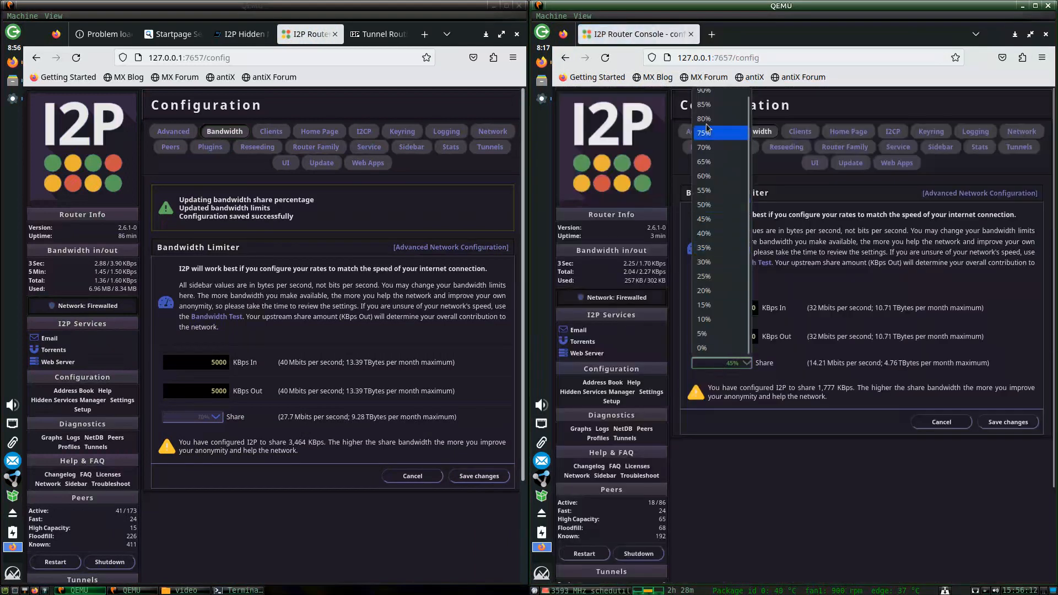
left_click(711, 129)
left_click(1013, 423)
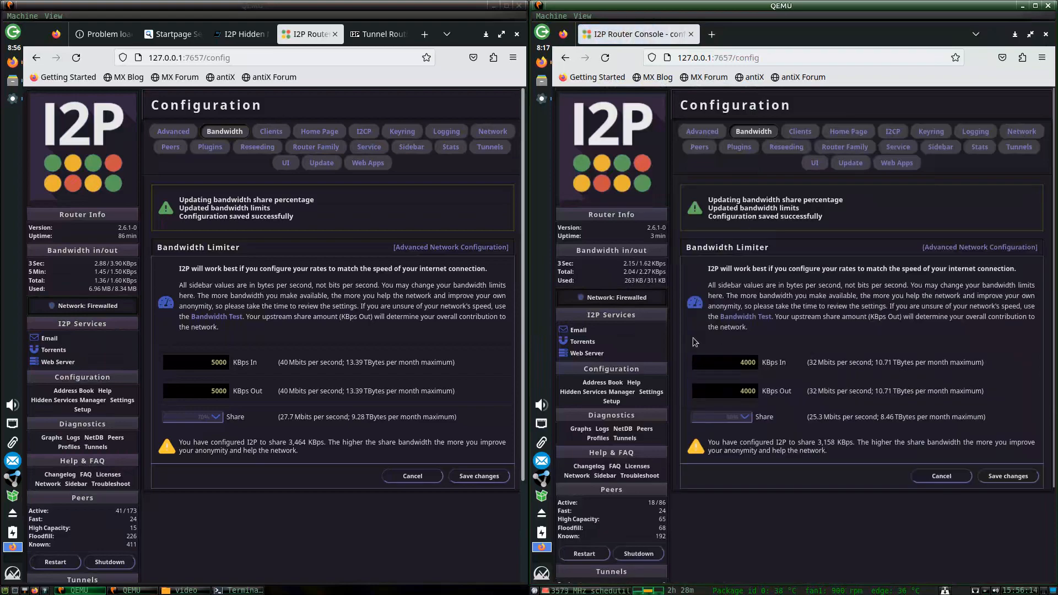
left_click(595, 169)
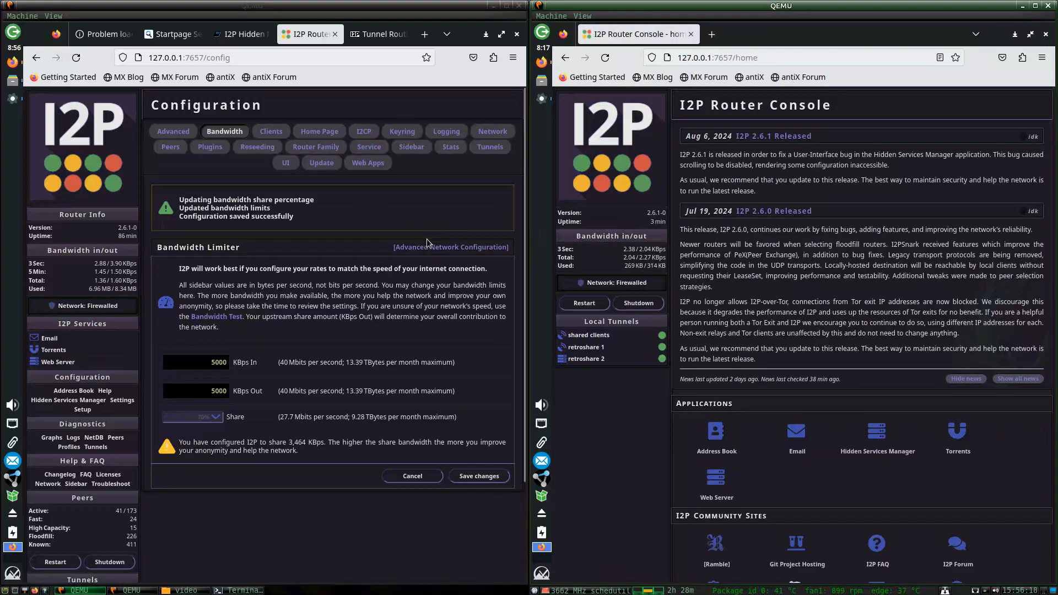
left_click(690, 34)
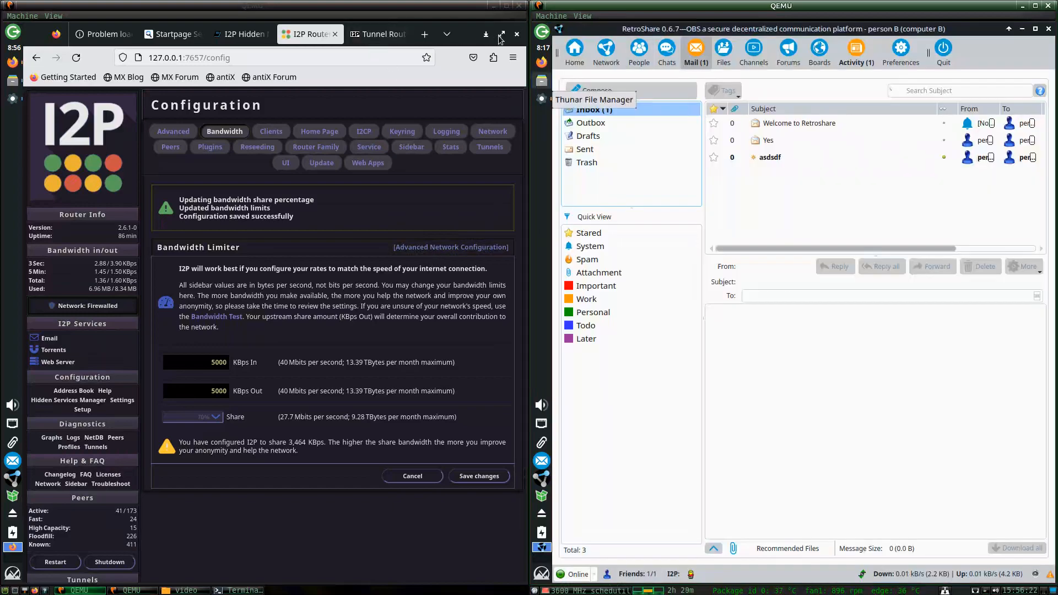
Read the new asdasdasd and fgdfgdfgdfg mails on computer A and asdsdf on computer B.
left_click_drag(479, 35, 359, 492)
left_click(285, 398)
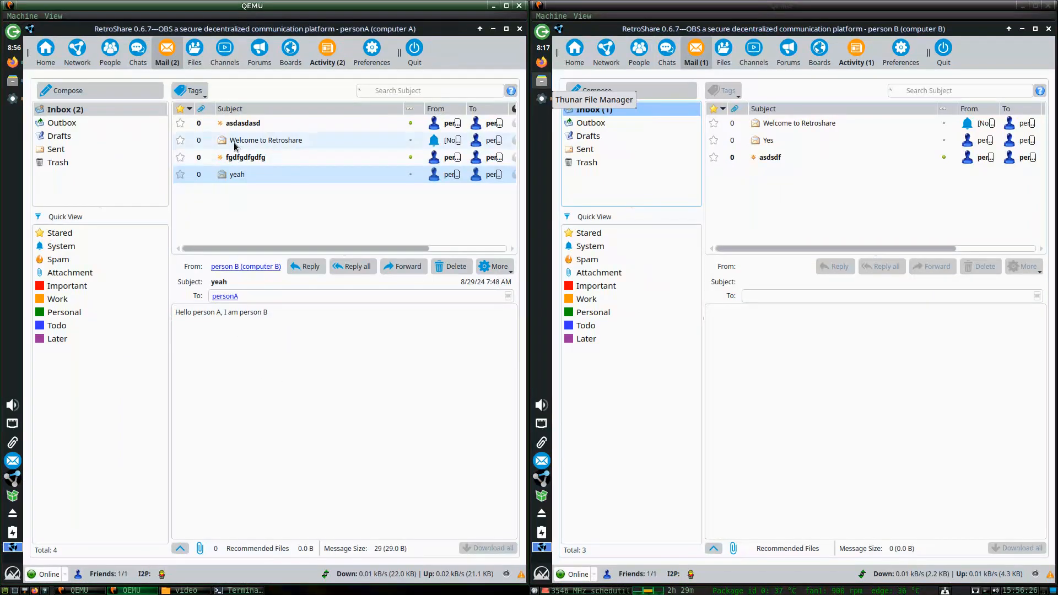
left_click(243, 123)
left_click(248, 157)
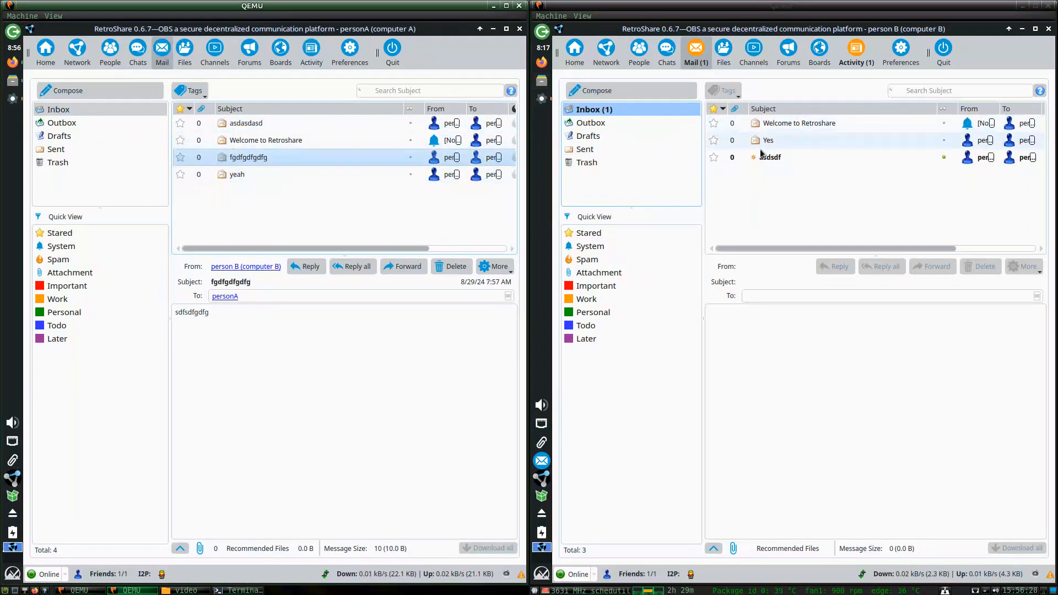
left_click(772, 157)
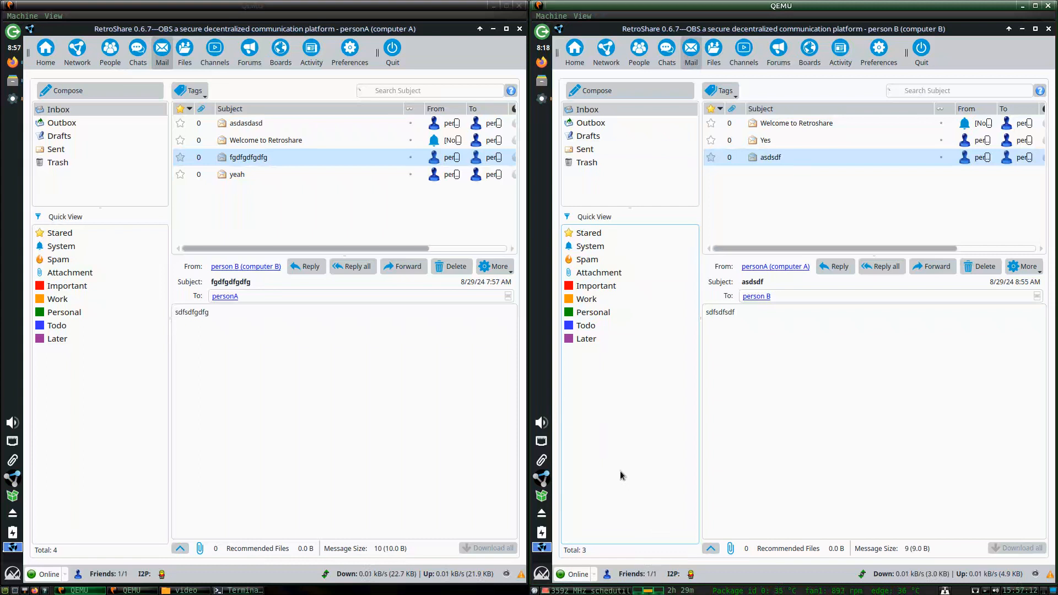
Restore the browser window to full view and bring computer A's RetroShare forward.
key("alt+Tab")
key("alt+Tab")
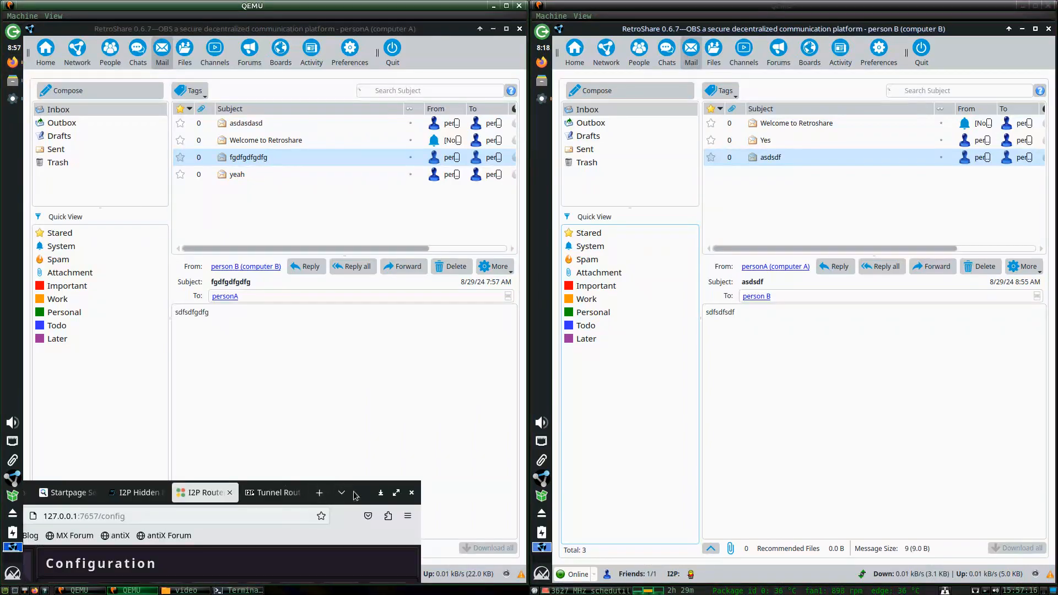
left_click_drag(355, 491, 482, 67)
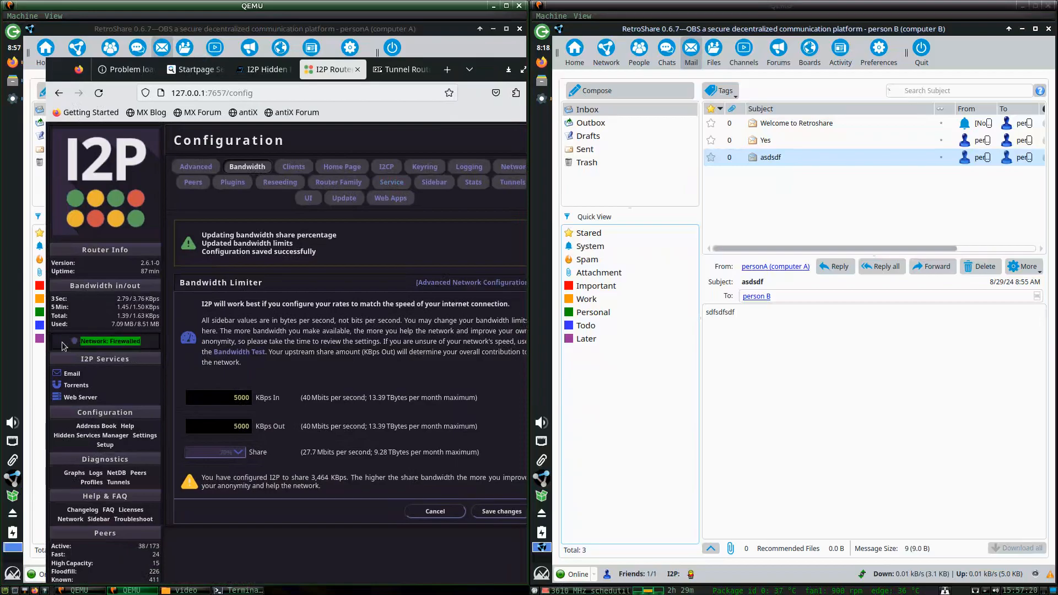
left_click(470, 51)
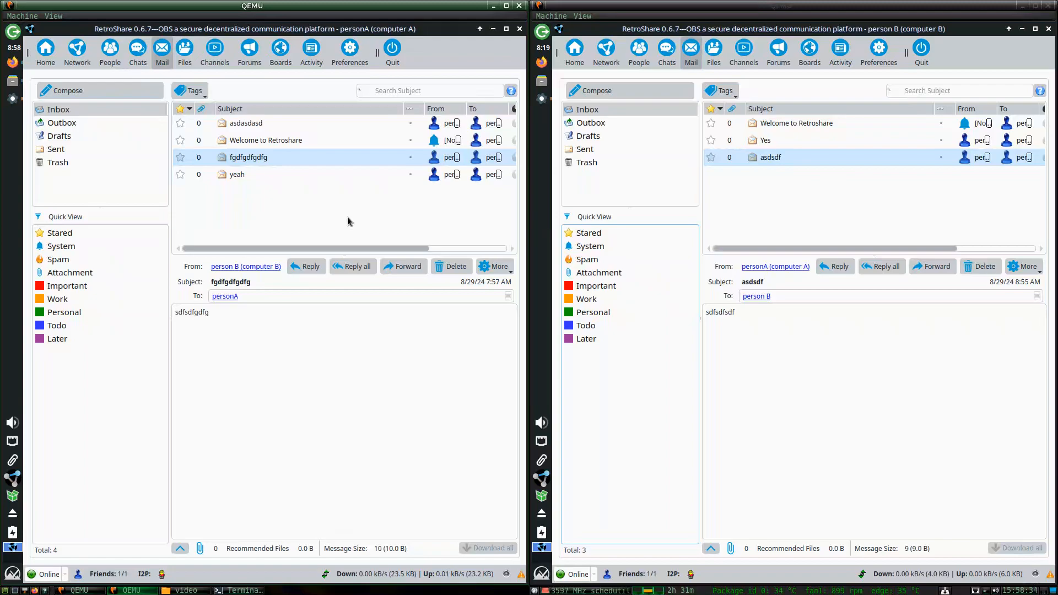
Bring the I2P bandwidth settings forward and begin editing the 5000 KBps incoming limit.
left_click(654, 175)
left_click(12, 62)
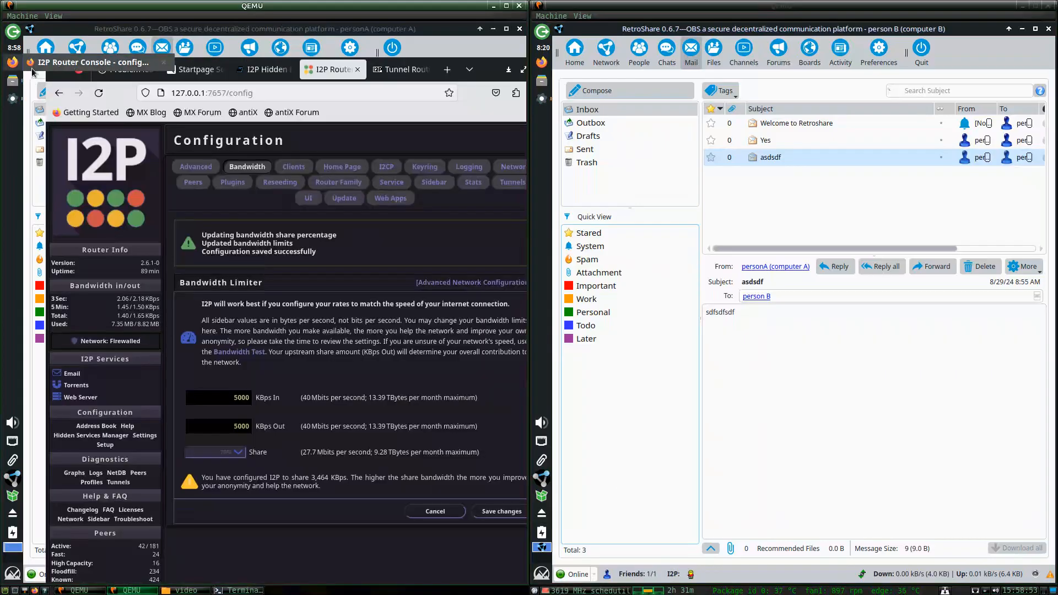
double_click(226, 401)
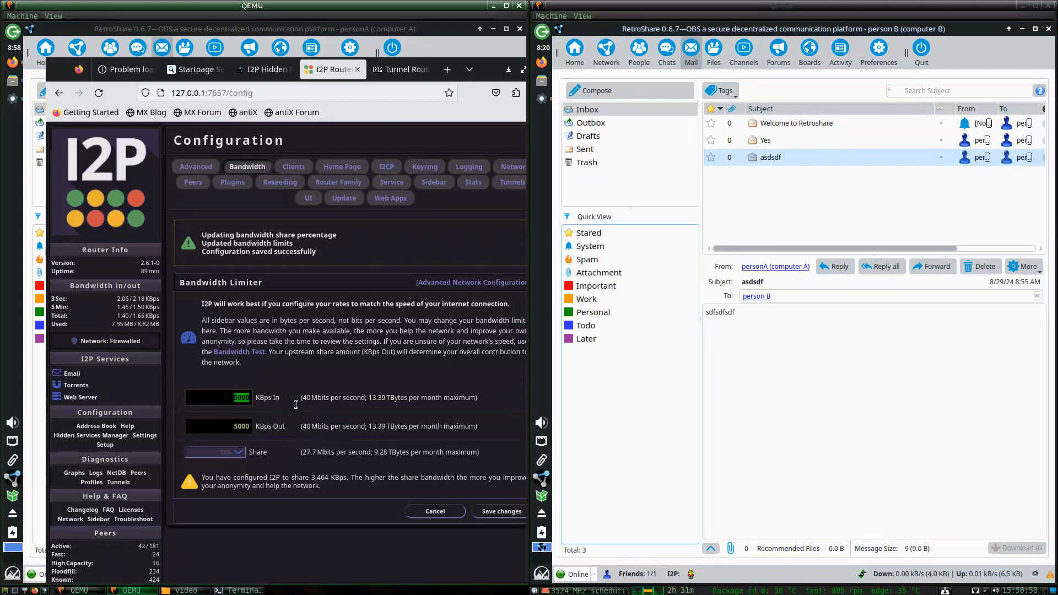
left_click(242, 401)
type("0")
key("BackSpace")
double_click(239, 401)
left_click_drag(302, 398, 329, 395)
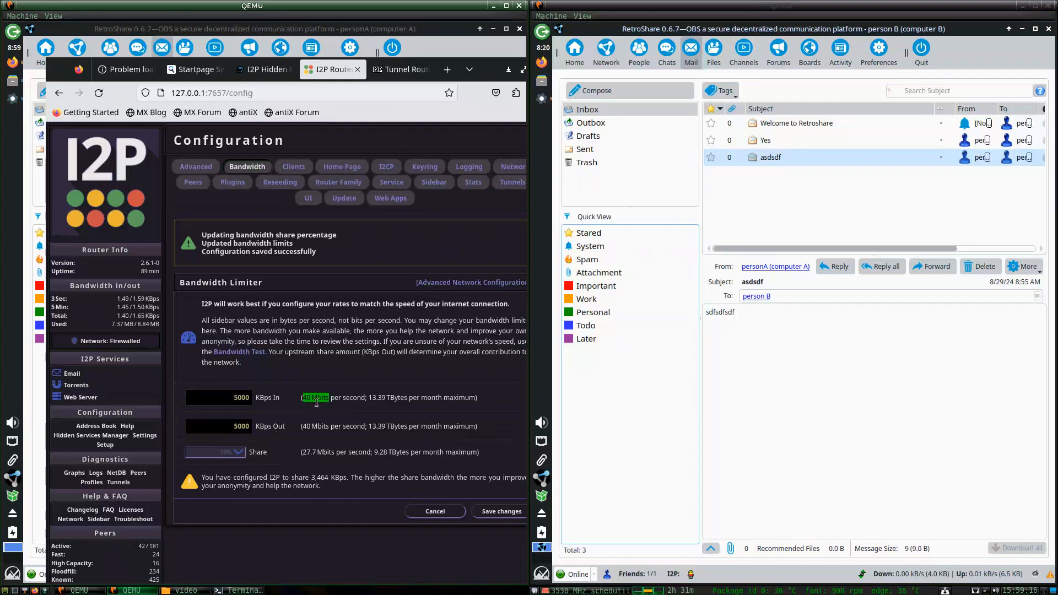
Reopen the Bandwidth page, set KBps In and KBps Out to 10000, and save.
left_click(104, 165)
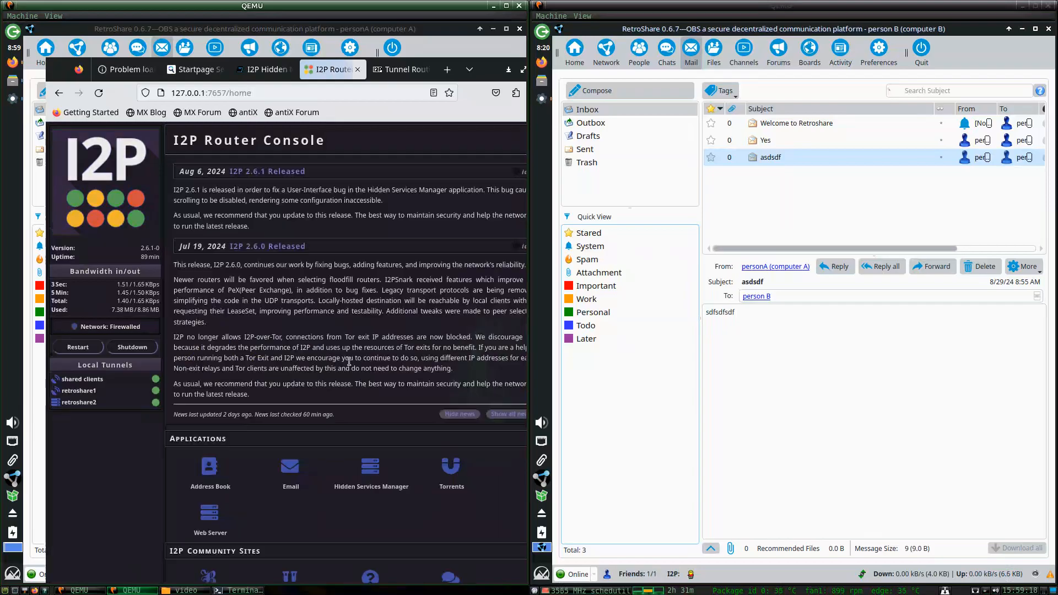
scroll(281, 496, "down", 5)
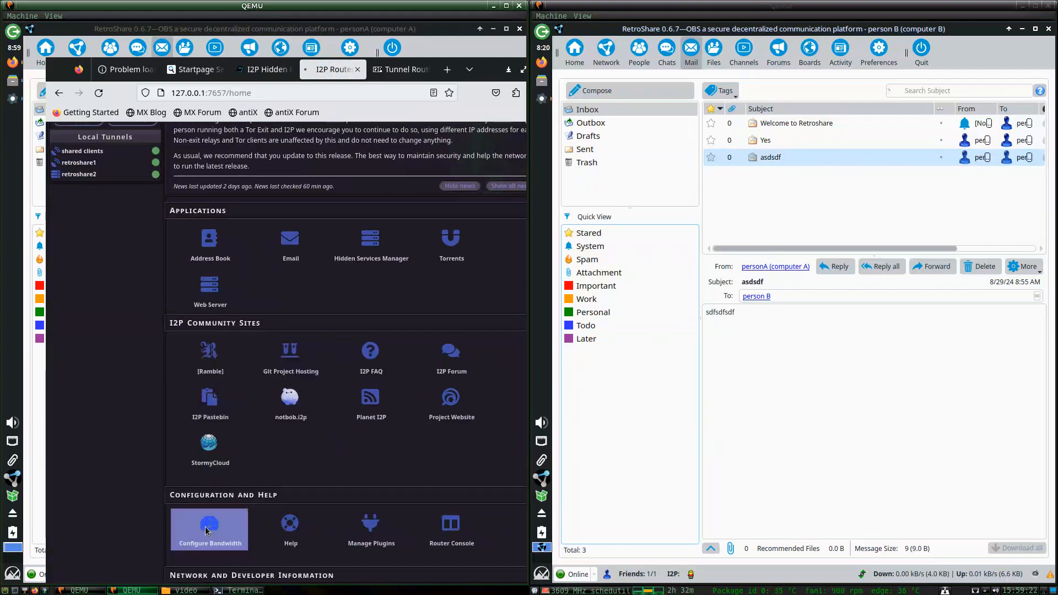
left_click(208, 526)
double_click(235, 344)
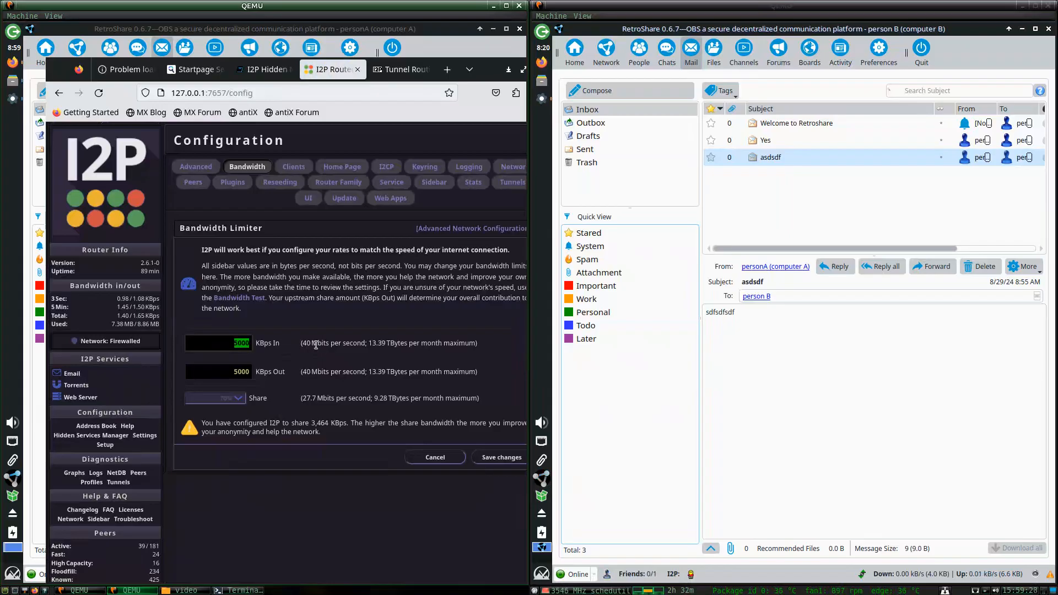
left_click(236, 342)
left_click_drag(237, 339, 240, 340)
type("10")
left_click(236, 370)
type("1")
key("Delete")
type("0")
left_click(500, 461)
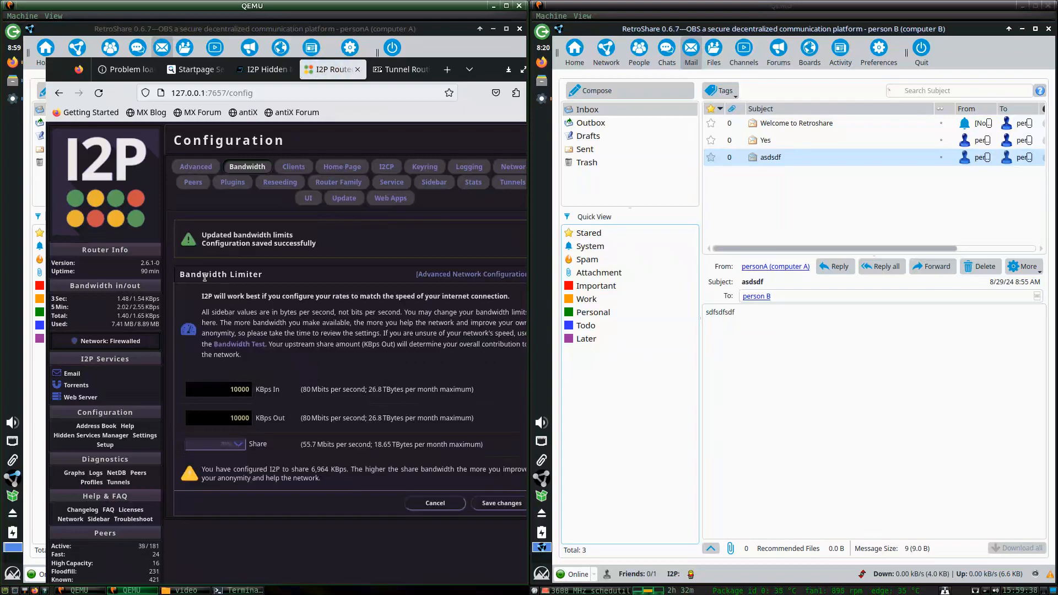
Check the 80 Mbits outgoing rate and select the outgoing limit's leading digits.
left_click_drag(302, 418, 332, 421)
left_click(305, 419)
left_click_drag(307, 420, 328, 421)
left_click(234, 419)
left_click_drag(227, 419, 328, 419)
left_click(447, 70)
type("sp")
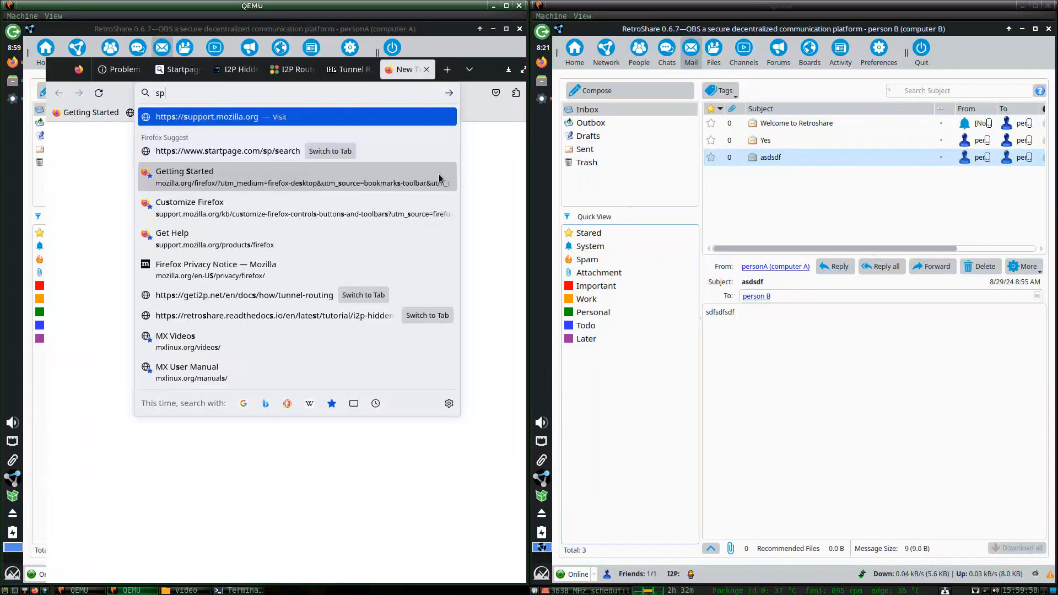
type("eed")
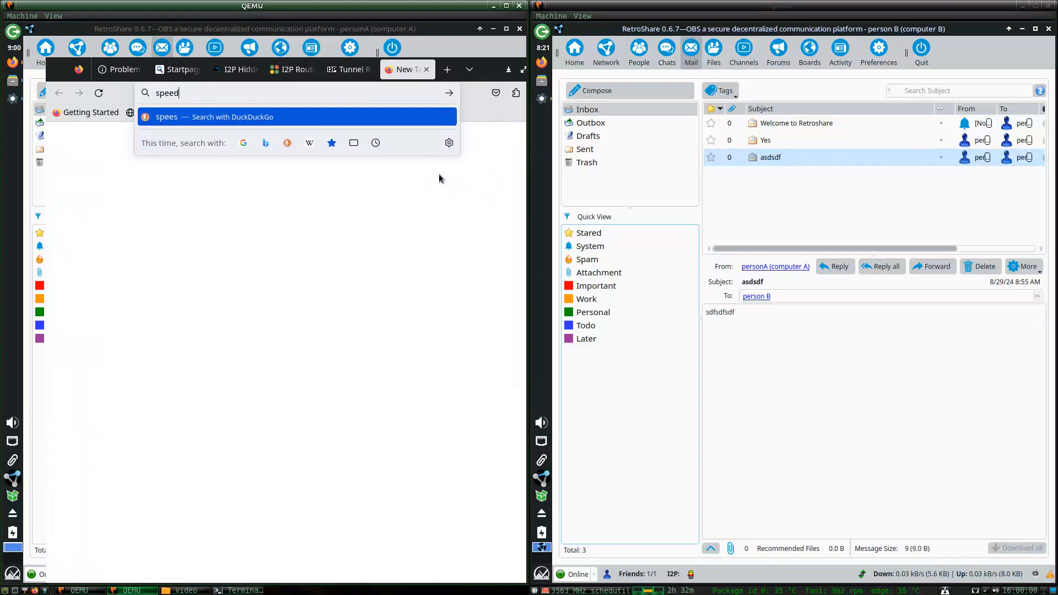
type("s test")
key("Home")
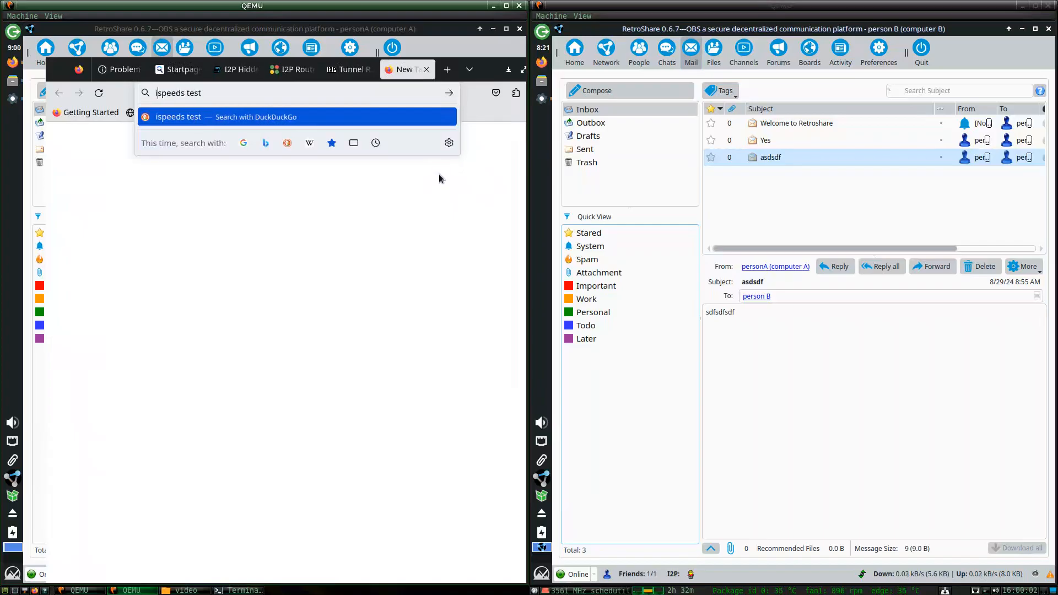
type("internet")
key("Return")
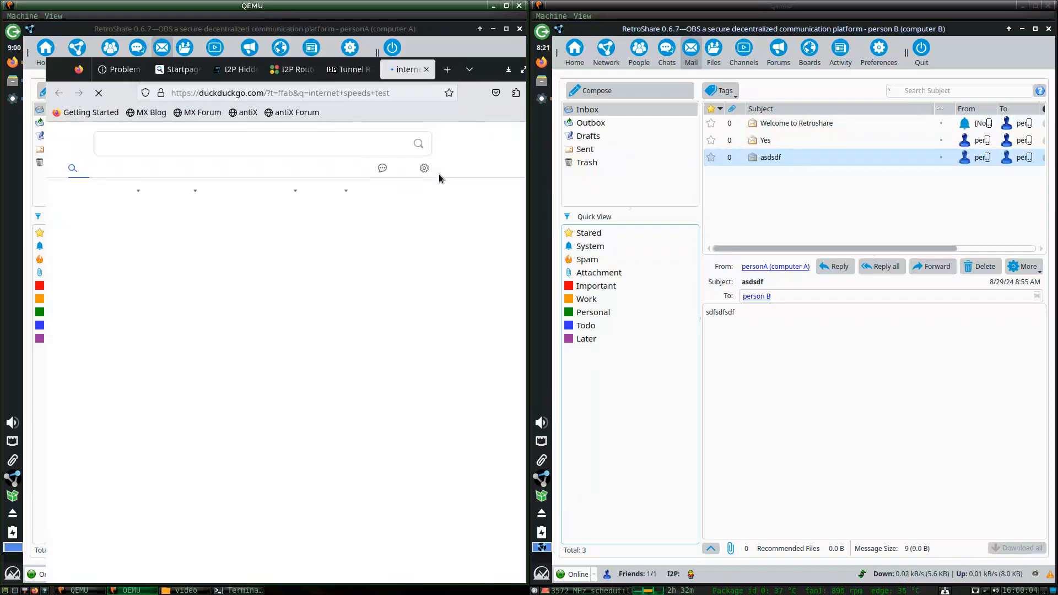
scroll(489, 270, "down", 2)
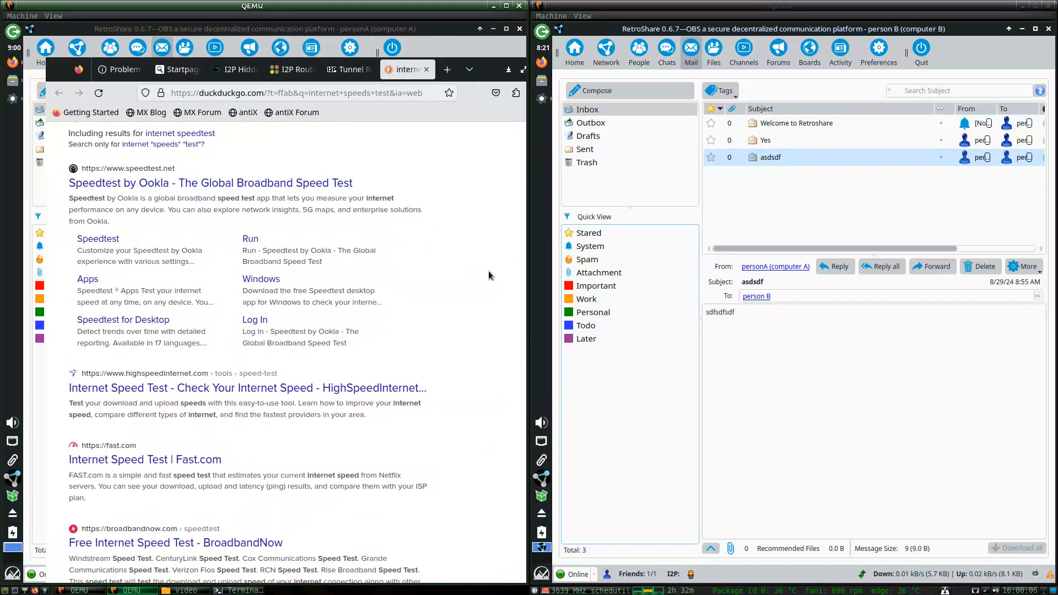
left_click(426, 69)
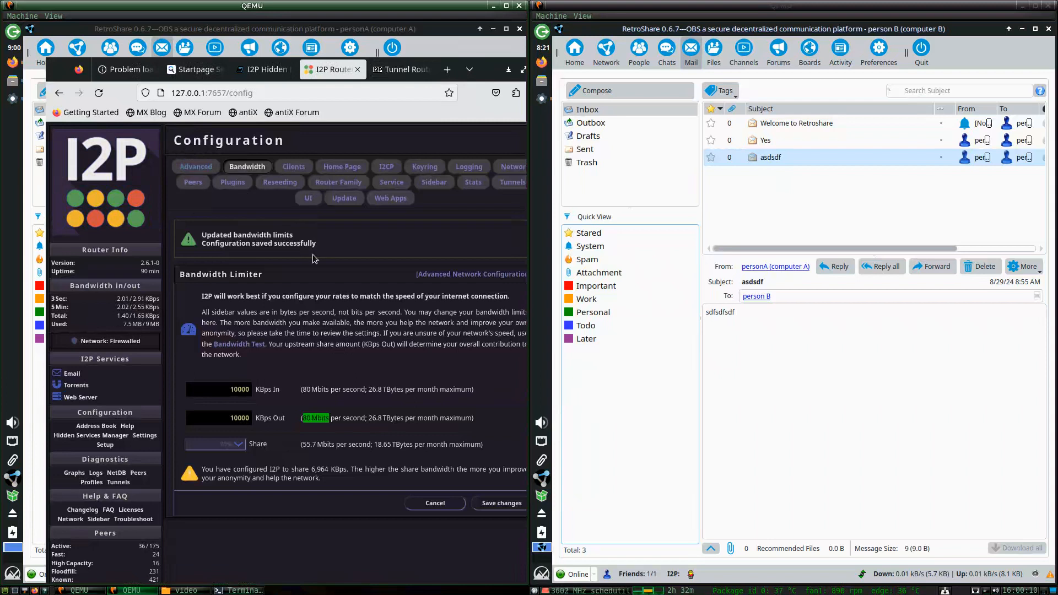
Check the Share percentage dropdown, leaving it at 70%.
left_click(312, 419)
left_click_drag(303, 419, 331, 389)
left_click(304, 389)
left_click(223, 447)
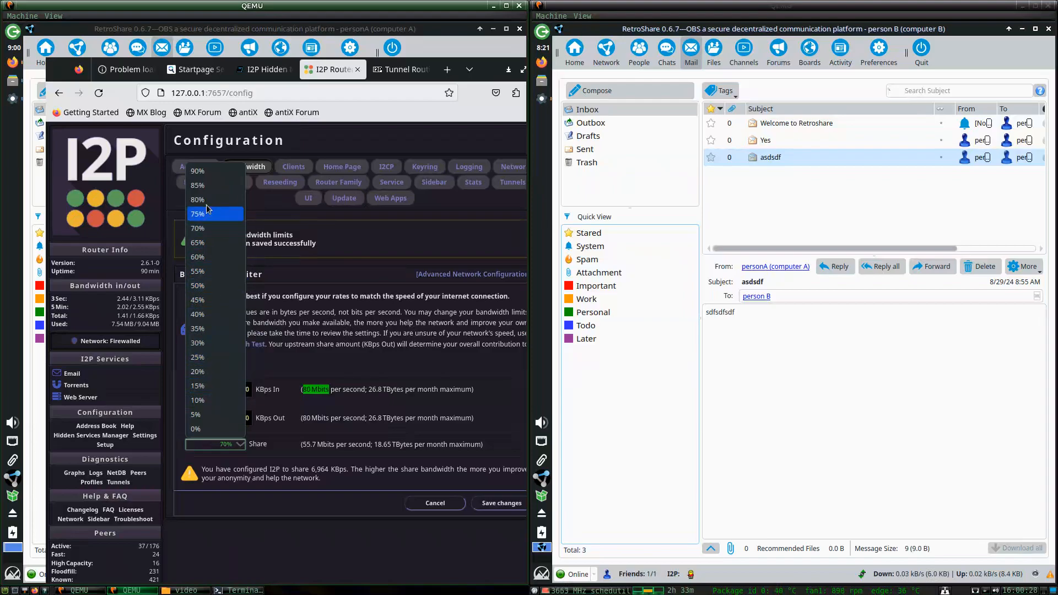
left_click(388, 341)
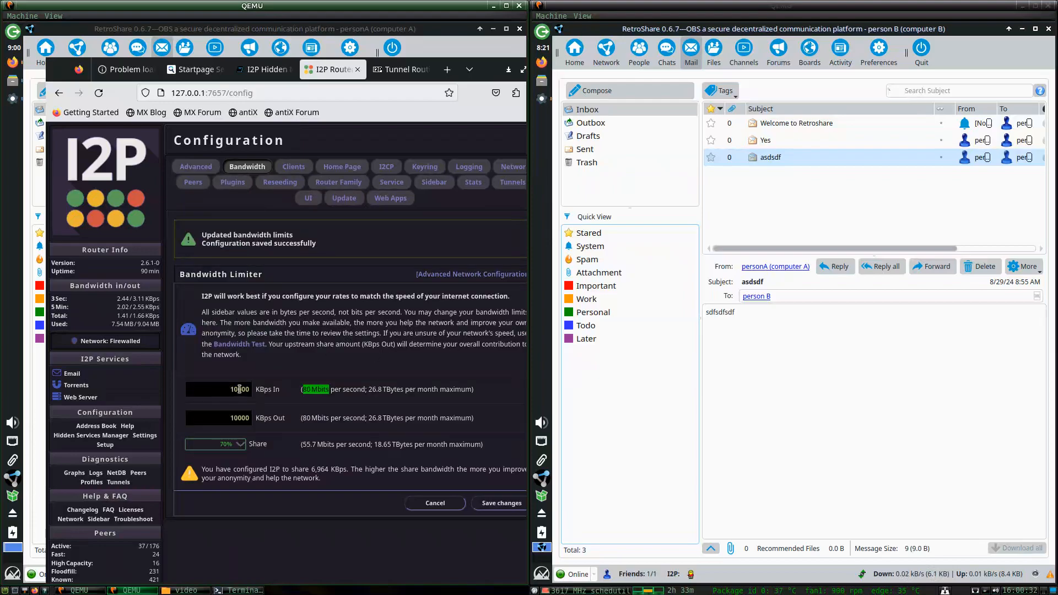
Set KBps In and KBps Out back to 5000, save, and return to the console home.
left_click_drag(234, 389, 227, 419)
type("5")
key("Delete")
type("5")
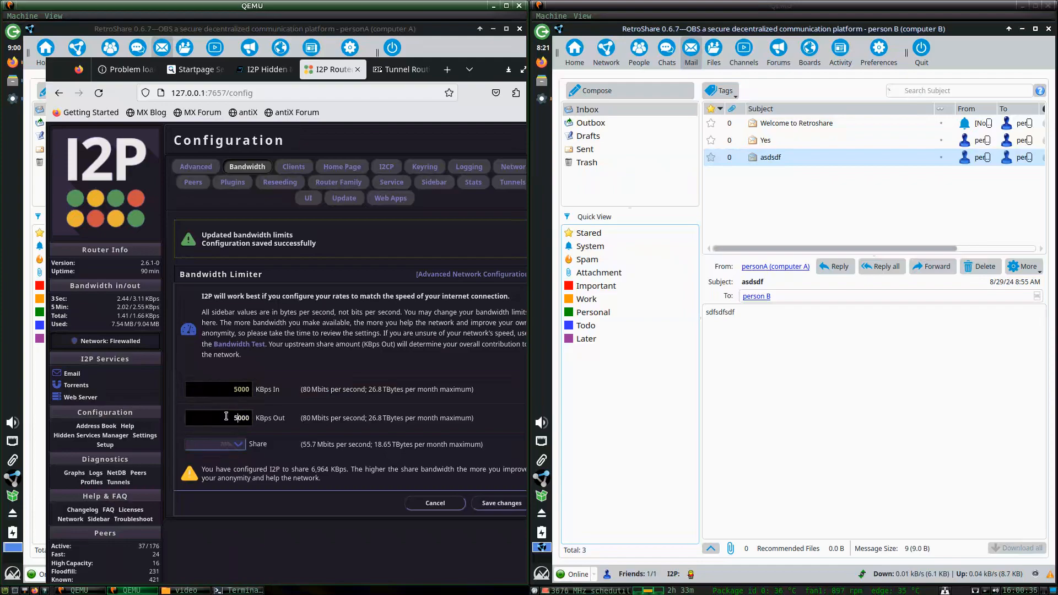
left_click(496, 503)
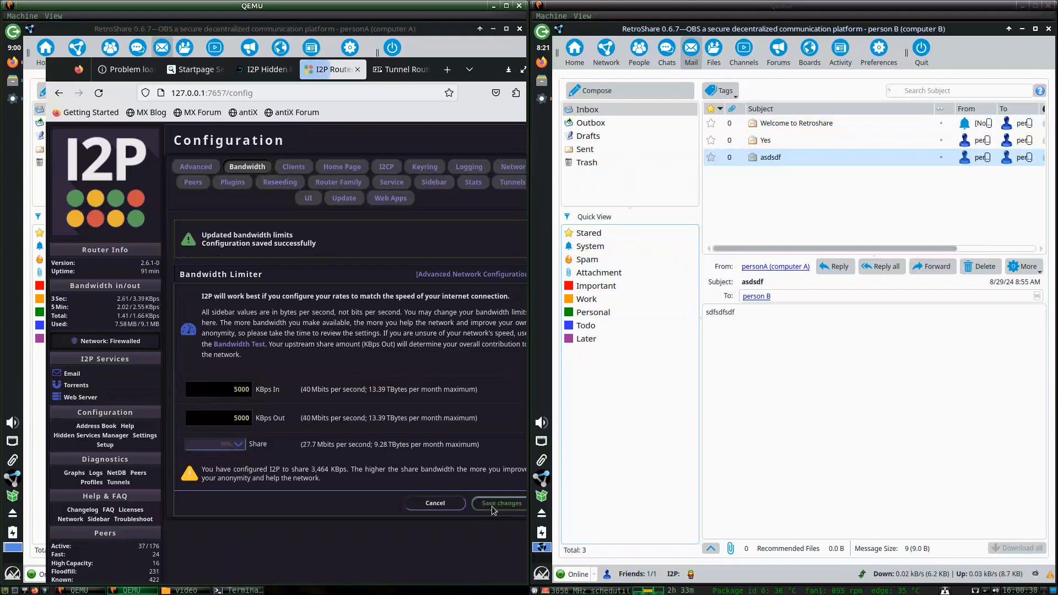
left_click(111, 181)
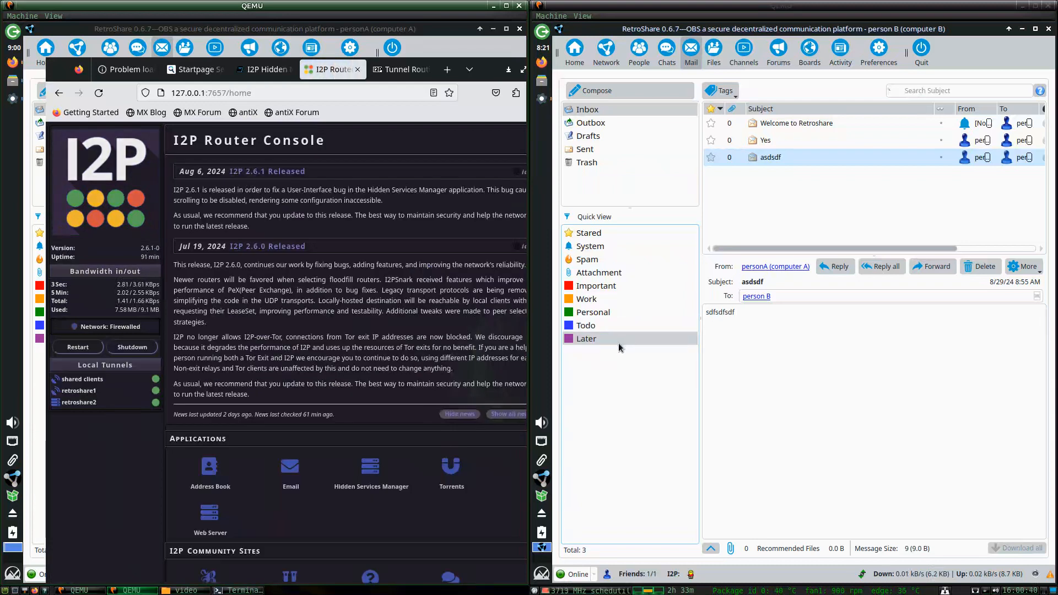
Open the retroshare2 hidden service's settings from the Hidden Services Manager.
scroll(310, 369, "down", 3)
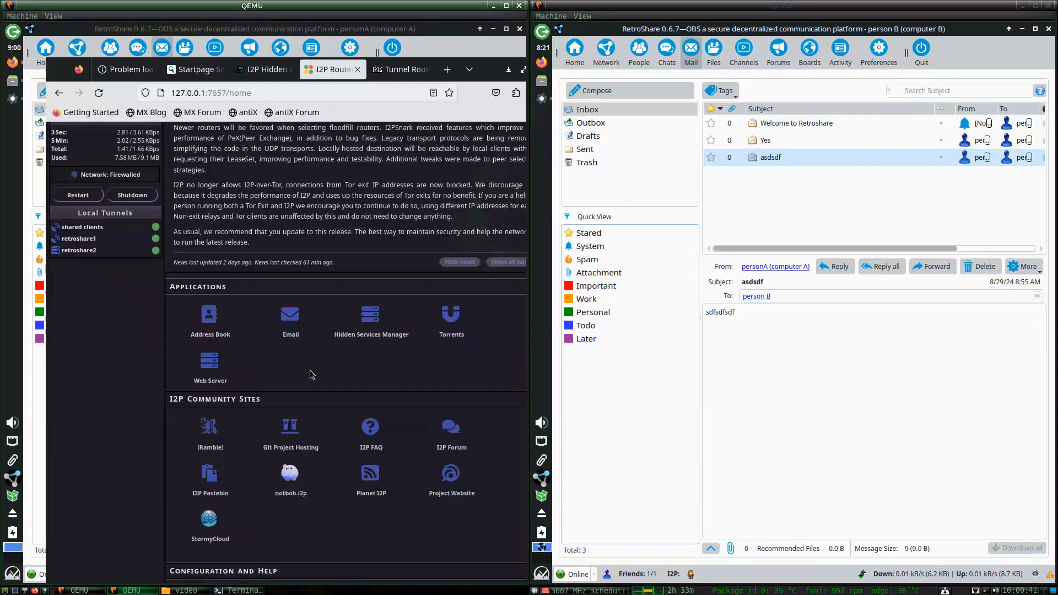
scroll(346, 309, "down", 1)
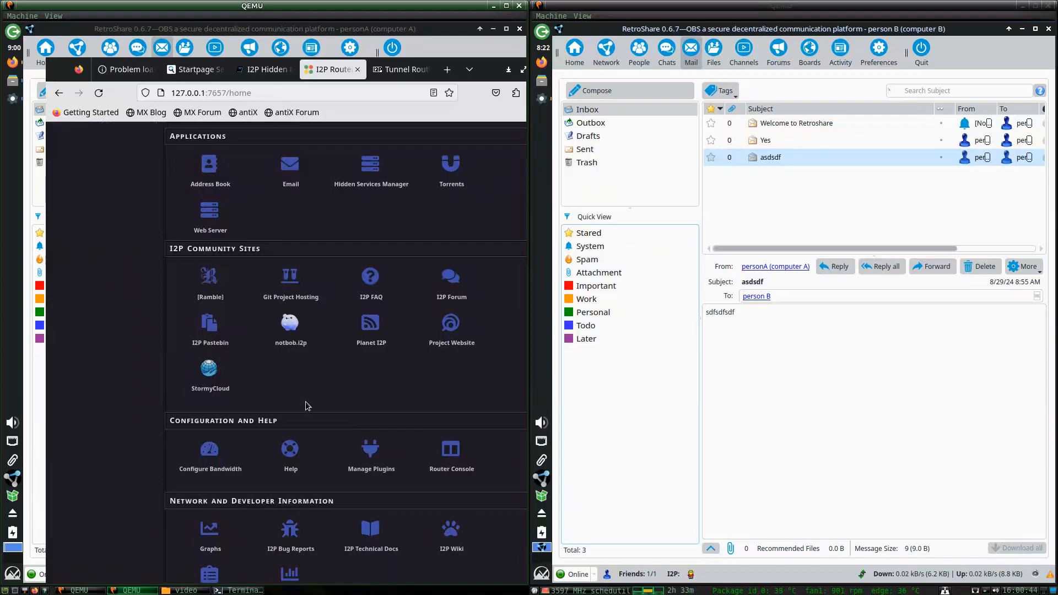
scroll(298, 391, "up", 2)
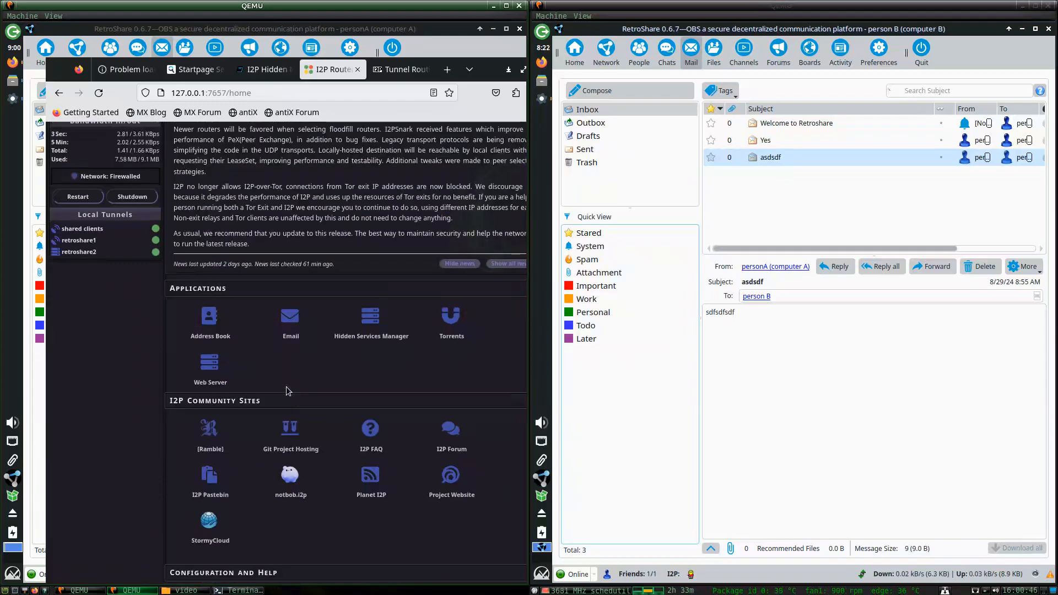
left_click(375, 319)
scroll(237, 375, "down", 5)
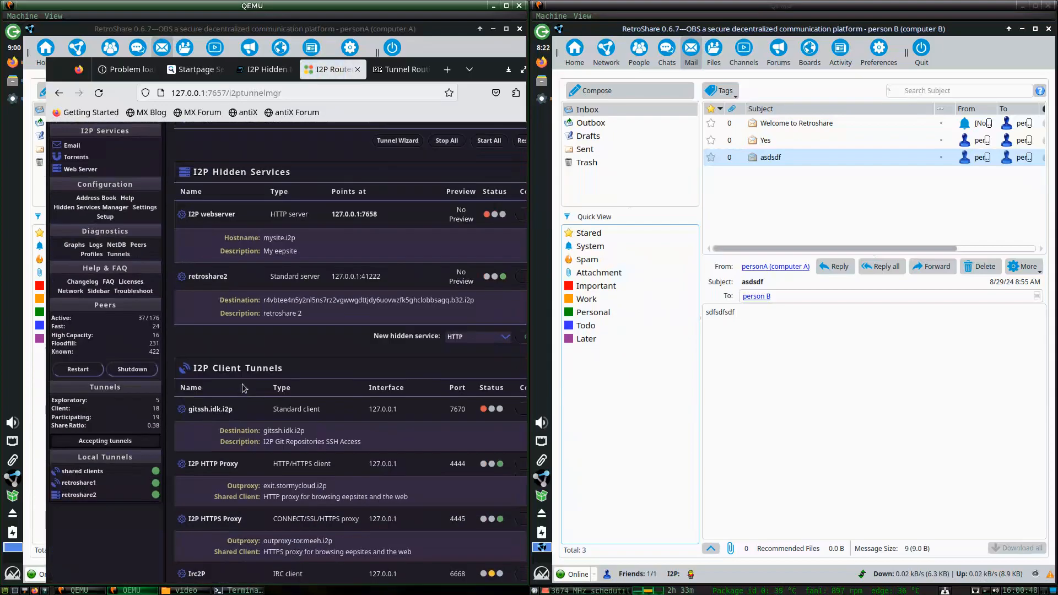
left_click(213, 276)
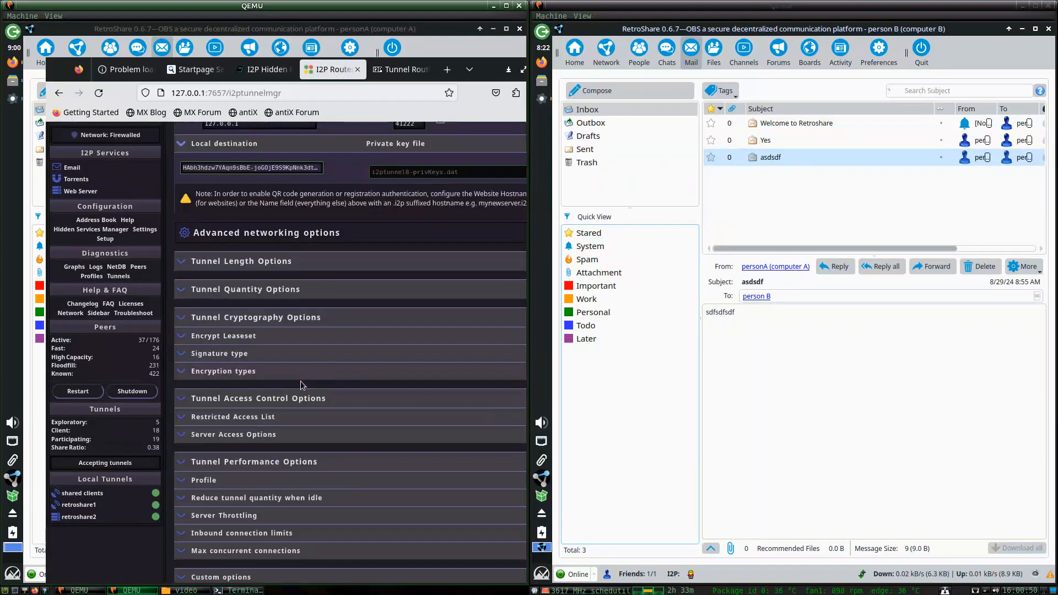
scroll(230, 308, "up", 1)
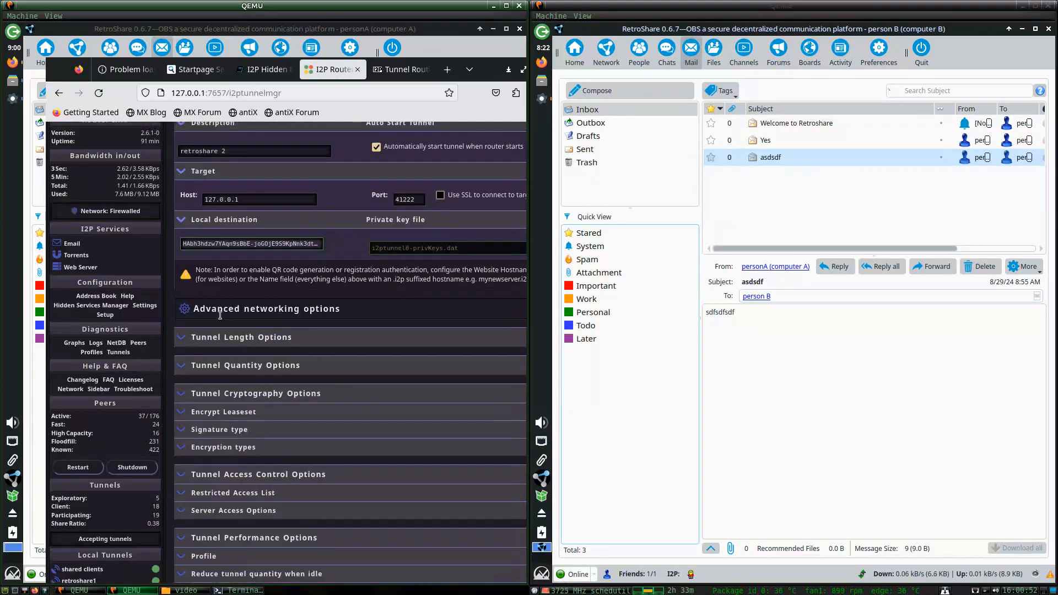
scroll(222, 314, "down", 1)
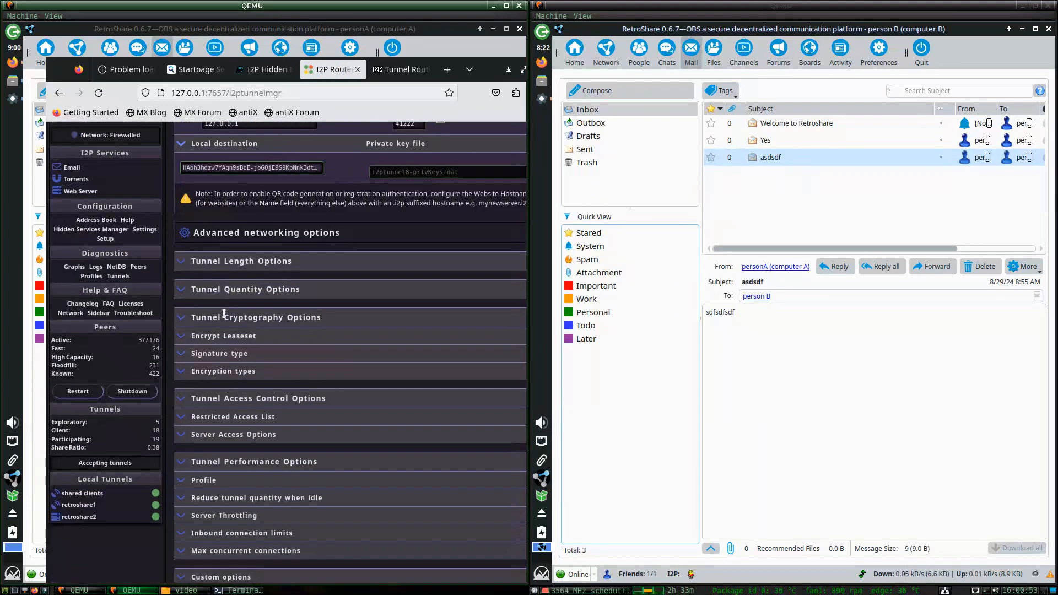
Inspect the tunnel quantity, cryptography, encryption types and server throttling sections.
left_click(184, 291)
left_click(184, 293)
left_click(184, 323)
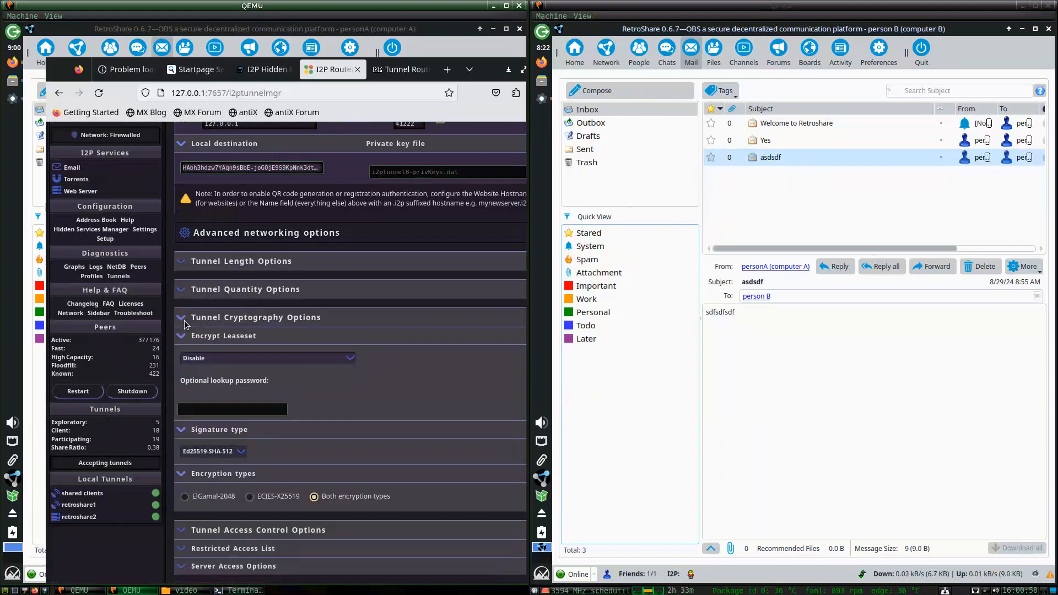
left_click(185, 323)
left_click(186, 374)
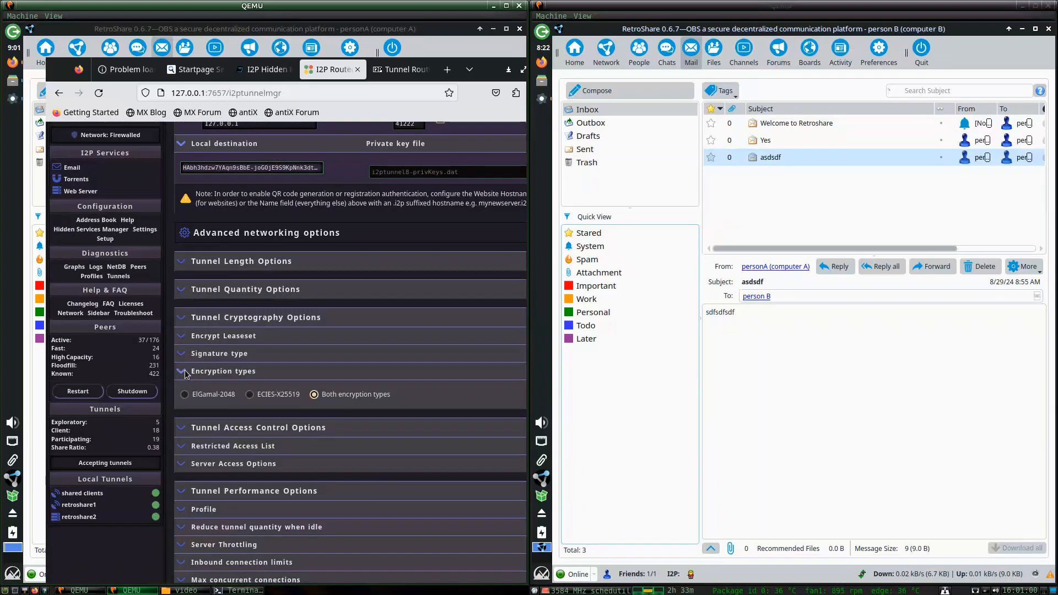
left_click(186, 374)
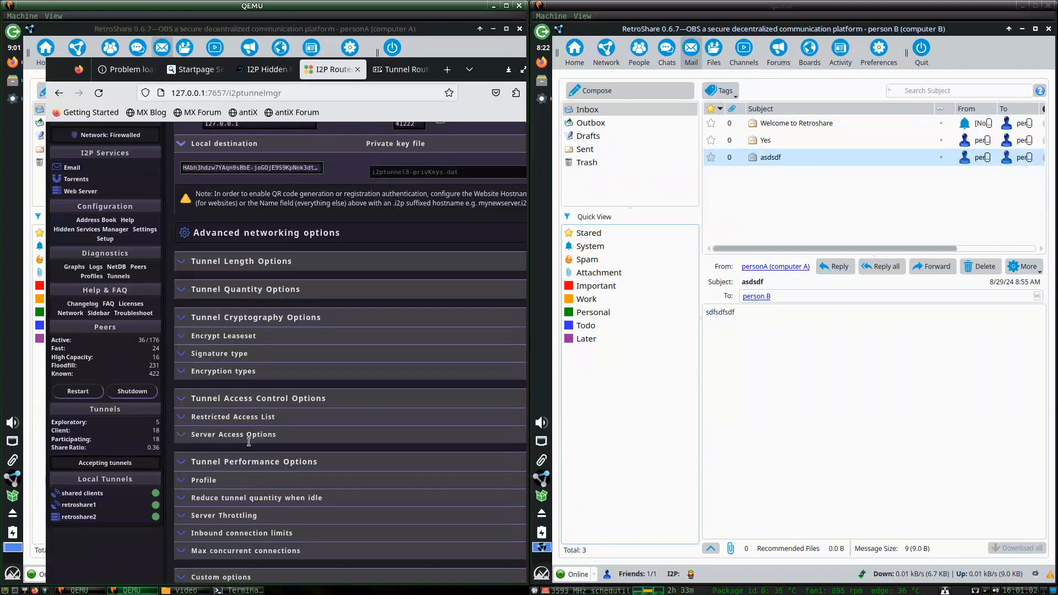
left_click(192, 516)
scroll(253, 495, "down", 3)
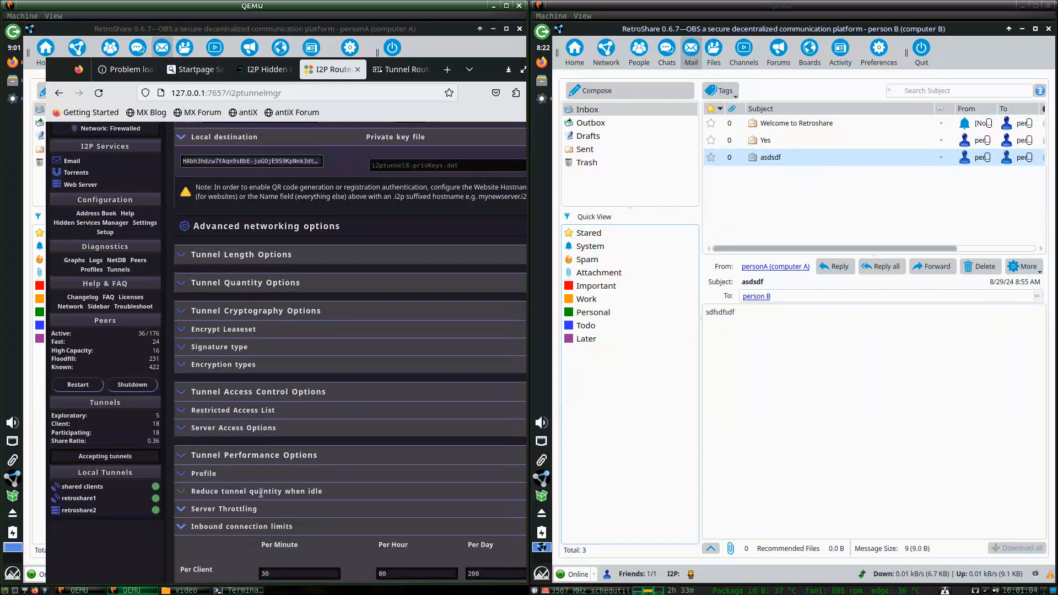
left_click(181, 423)
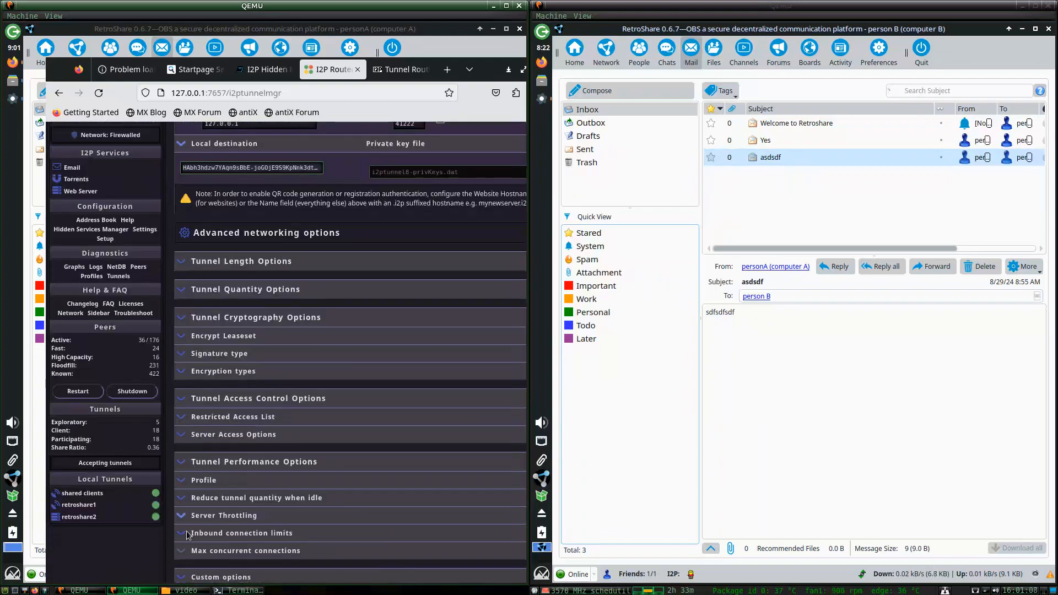
Inspect the restricted access, encryption types, signature type, leaseset and tunnel quantity sections.
left_click(184, 420)
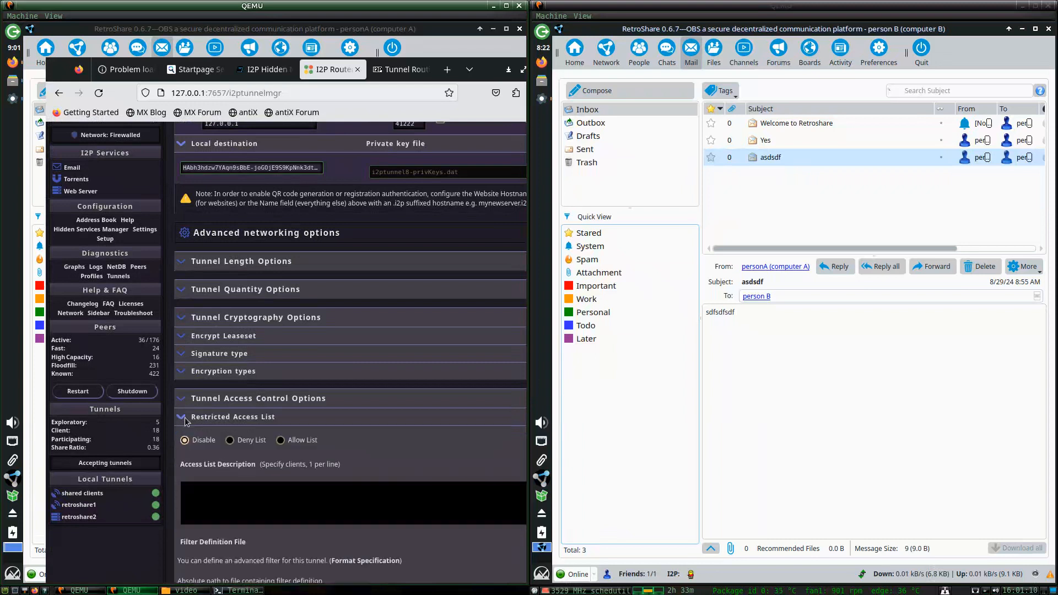
left_click(184, 419)
left_click(184, 419)
left_click(184, 419)
left_click(184, 372)
left_click(184, 372)
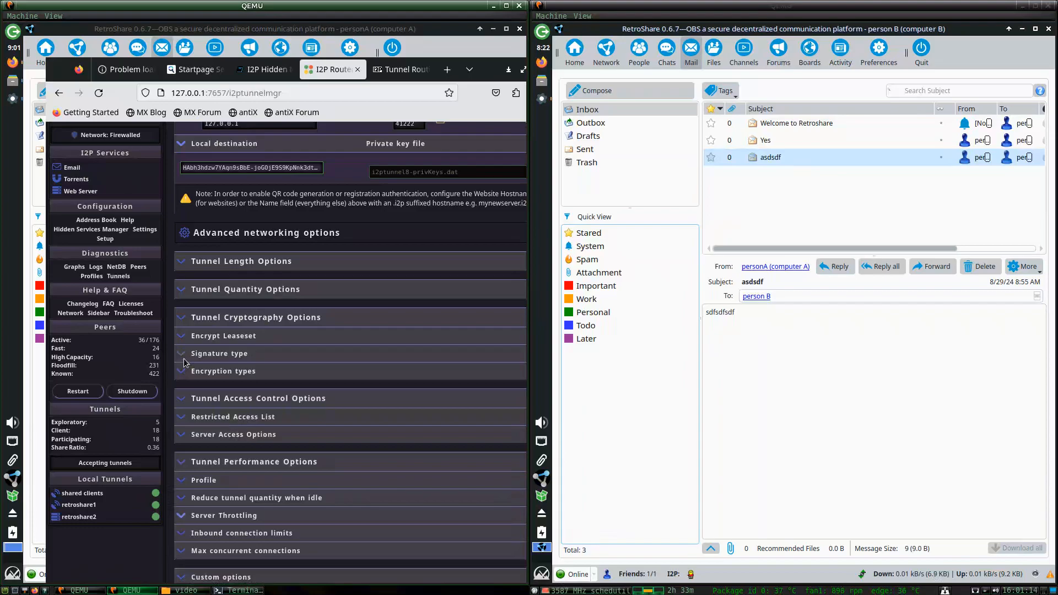
left_click(184, 363)
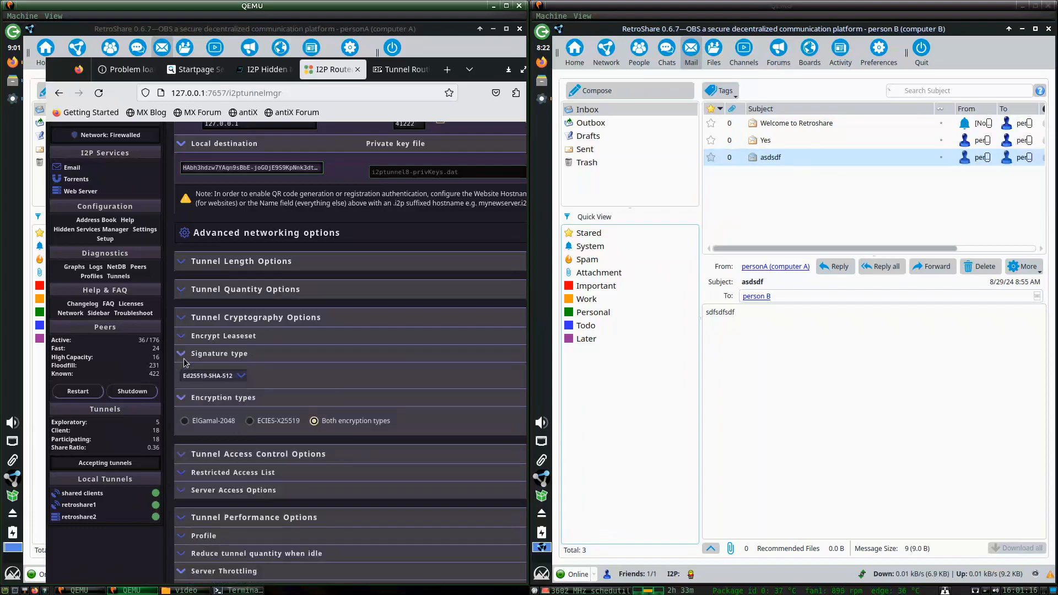
left_click(185, 337)
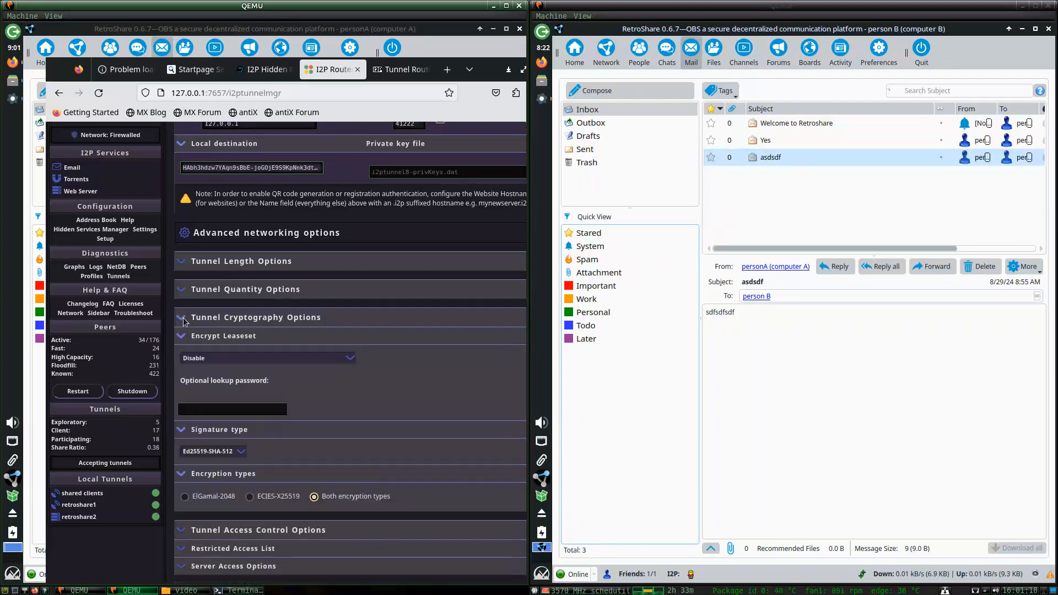
left_click(184, 320)
left_click(184, 291)
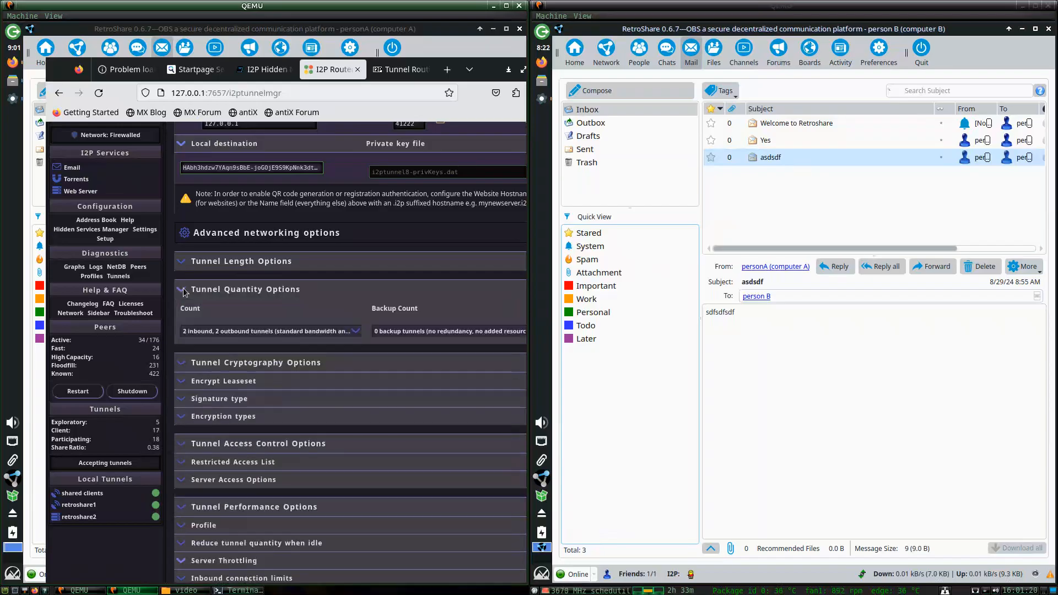
left_click(184, 291)
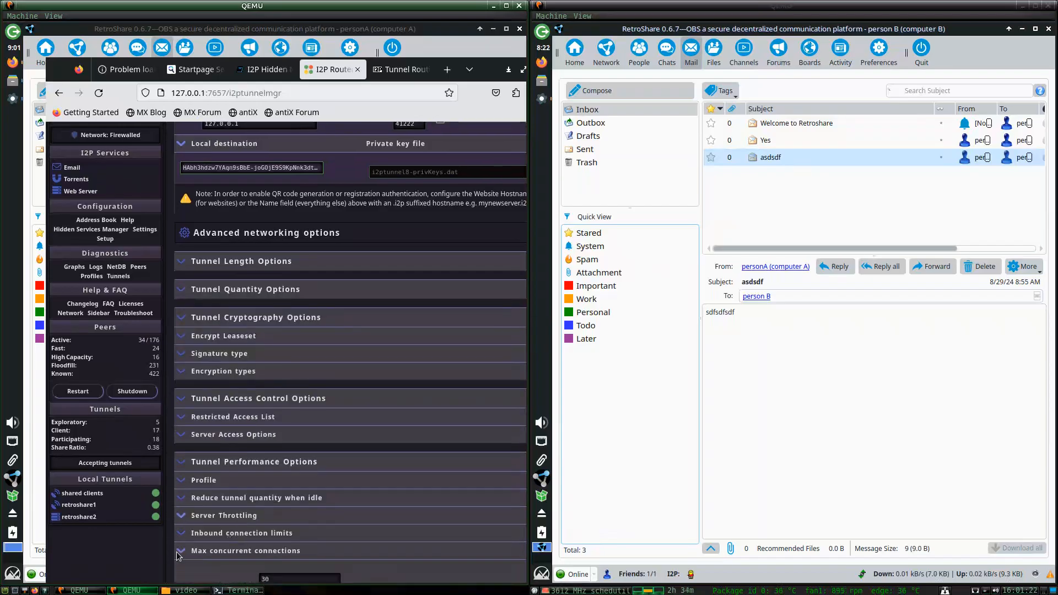
Review the tunnel performance options, then return to the router console home page.
scroll(276, 502, "down", 1)
left_click(180, 522)
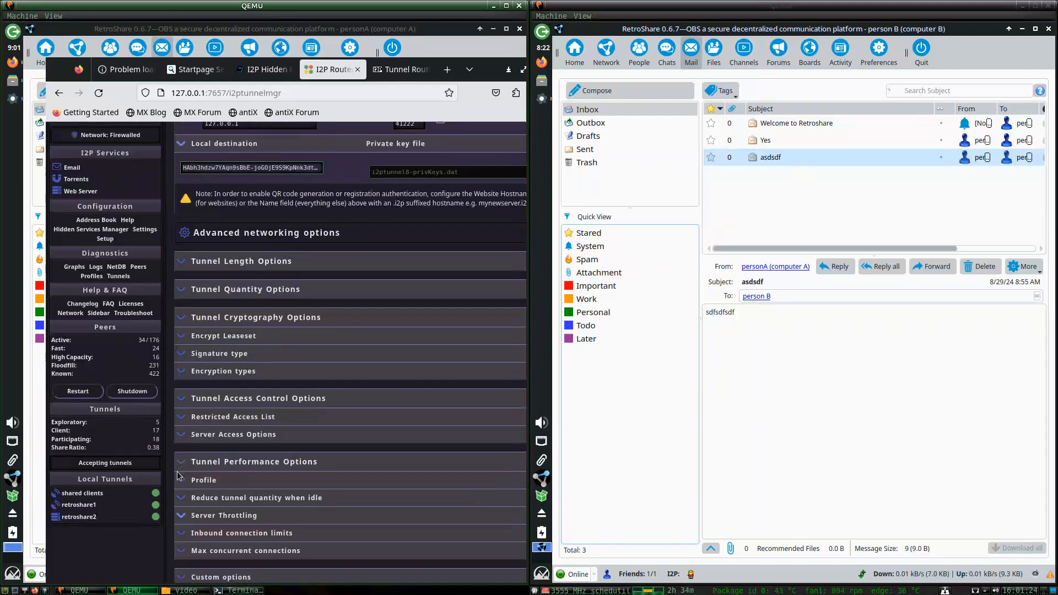
left_click(183, 466)
left_click(183, 466)
scroll(113, 193, "up", 4)
left_click(114, 187)
Open the retroshare1 client tunnel's settings in the Hidden Services Manager.
scroll(183, 301, "down", 5)
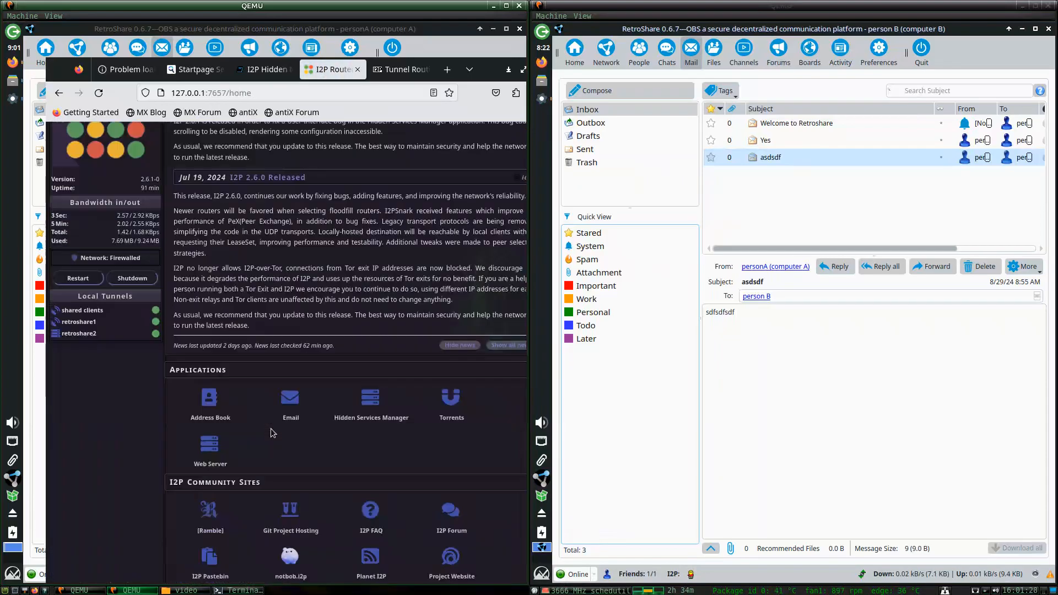
left_click(365, 184)
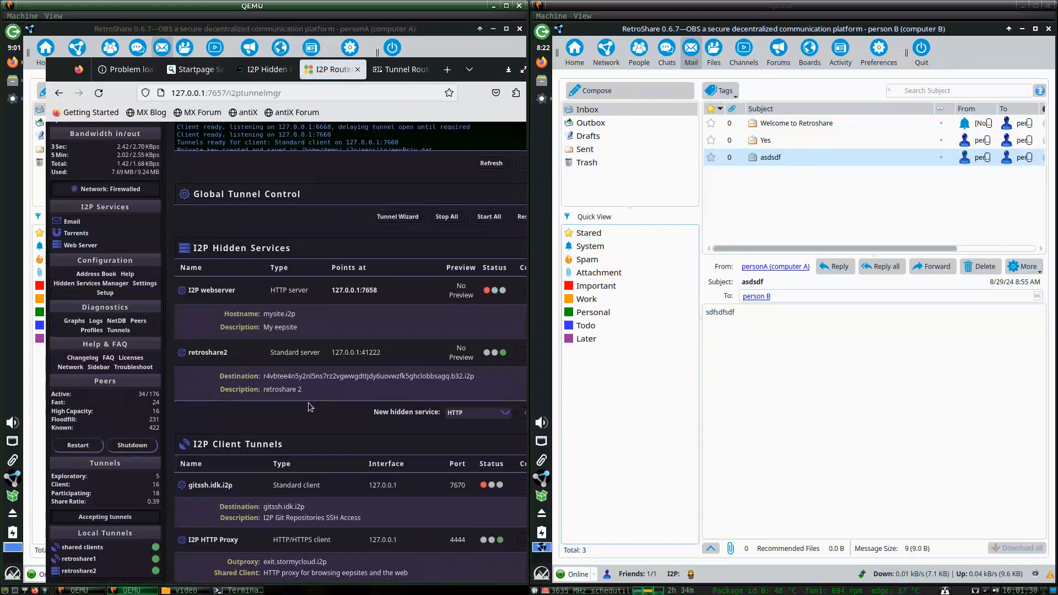
scroll(300, 421, "down", 5)
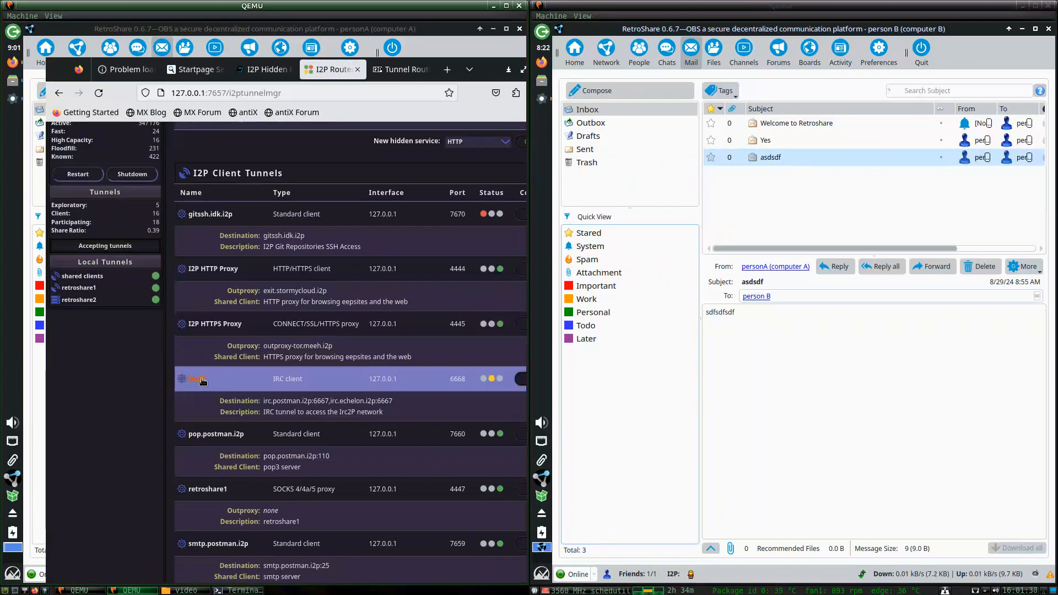
scroll(253, 345, "up", 1)
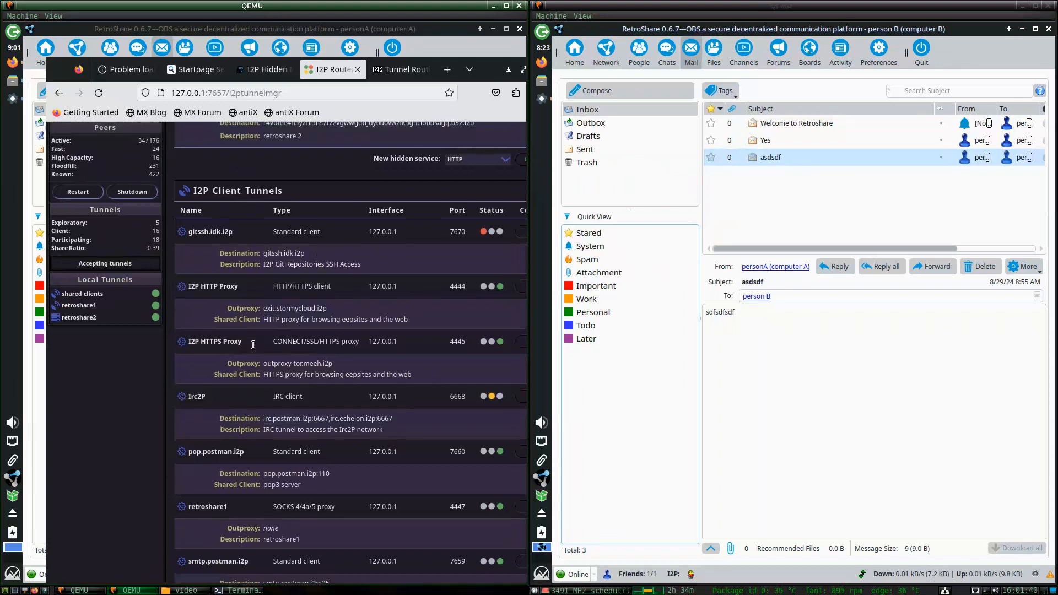
scroll(253, 344, "down", 1)
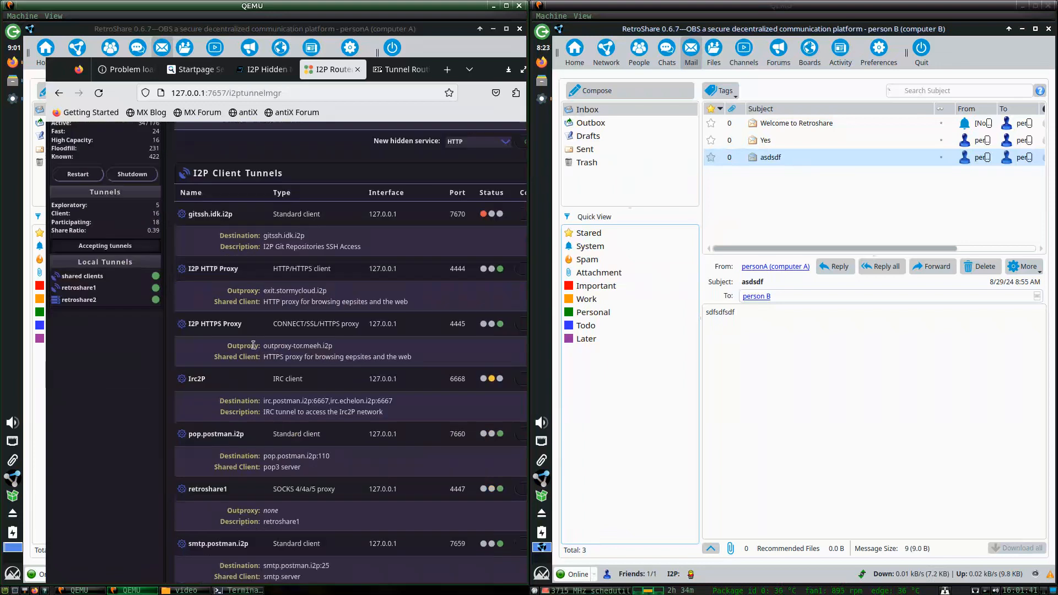
left_click(228, 485)
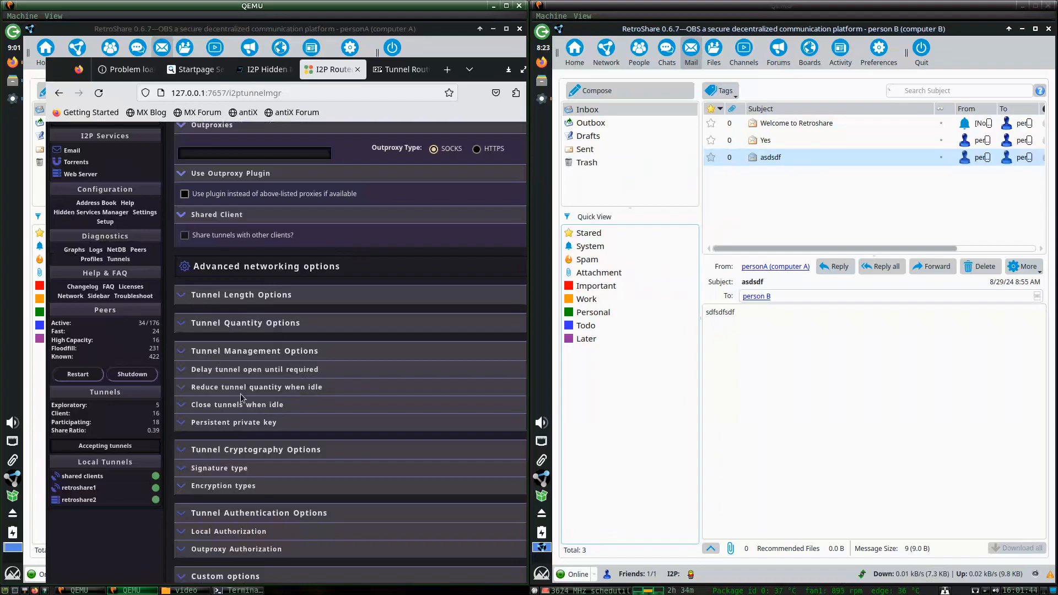
Show the close-when-idle options (off, 30 minutes) and move the browser aside.
left_click(181, 405)
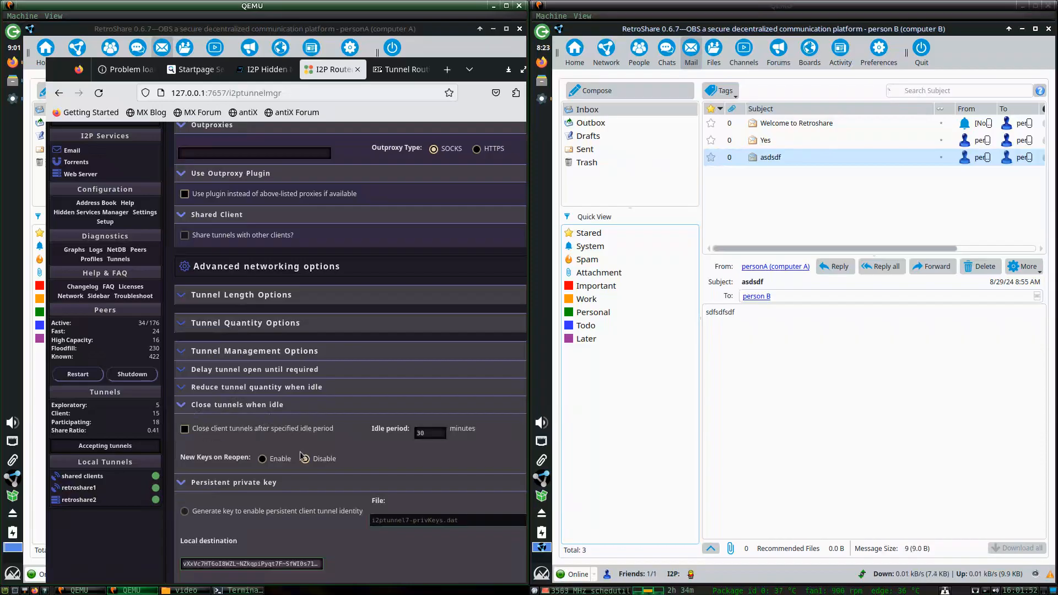
scroll(301, 456, "down", 3)
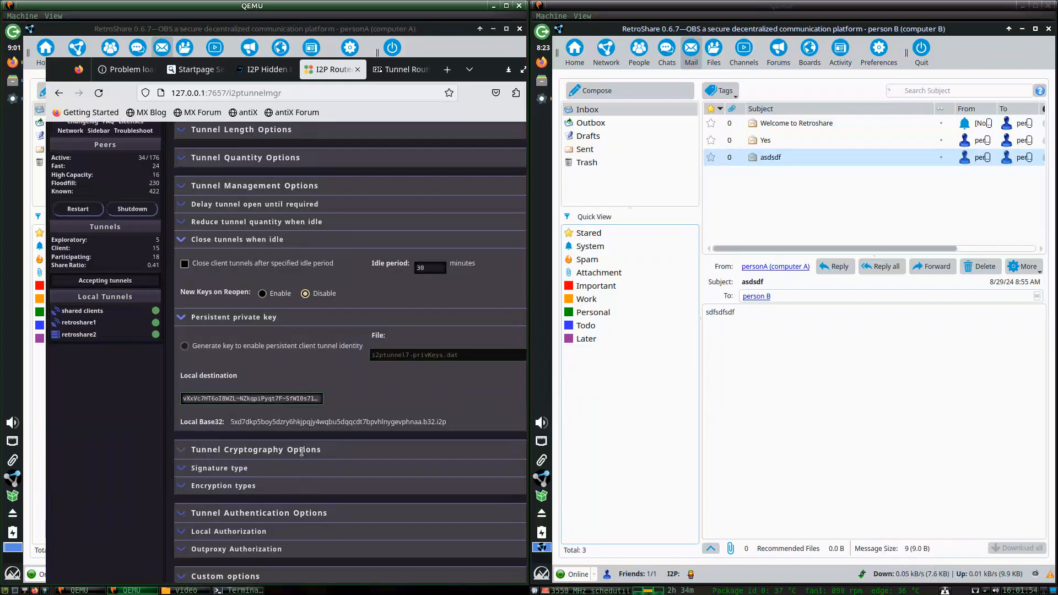
scroll(206, 345, "up", 1)
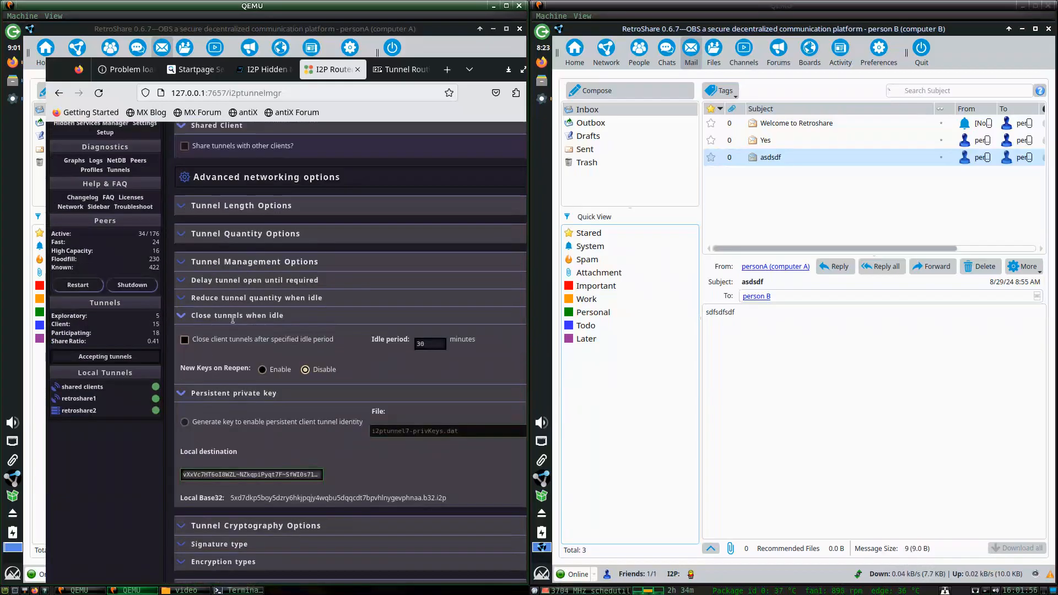
scroll(189, 317, "up", 3)
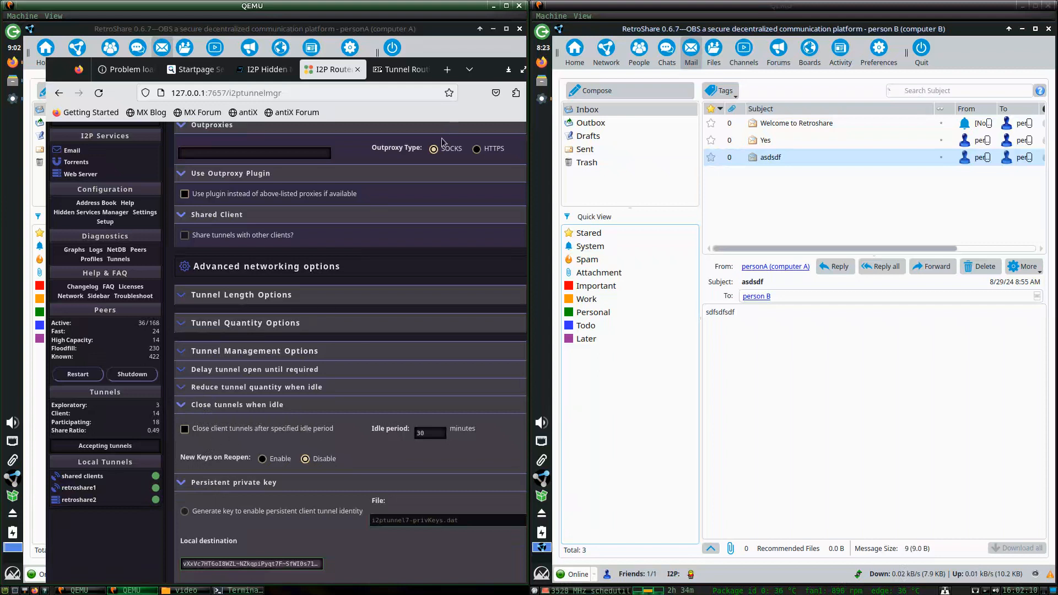
left_click_drag(483, 76, 393, 103)
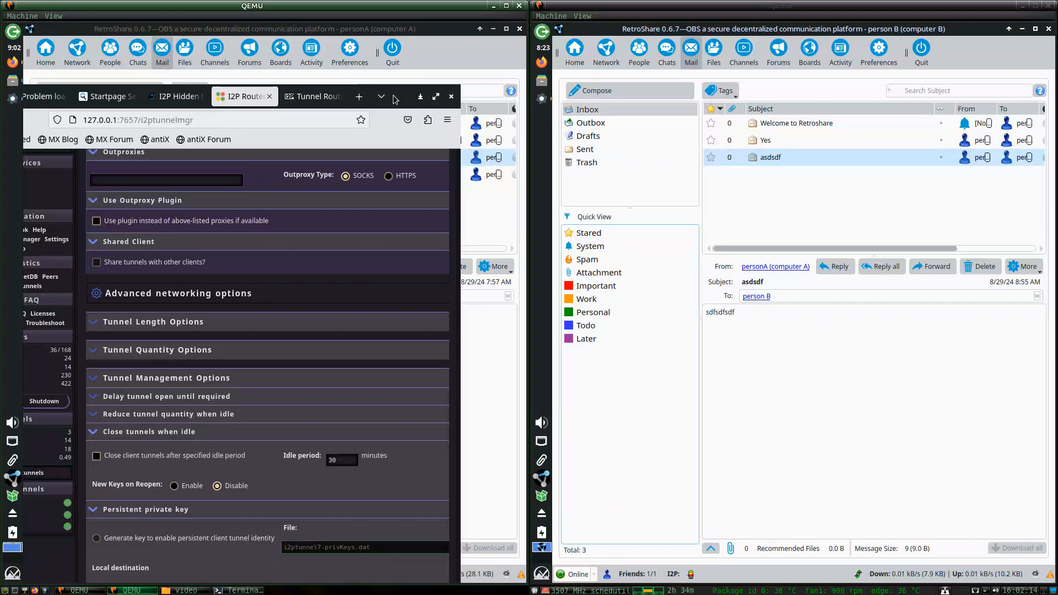
Bring both RetroShare windows forward and show the file transfers page on each node.
left_click_drag(405, 99, 348, 410)
left_click(339, 343)
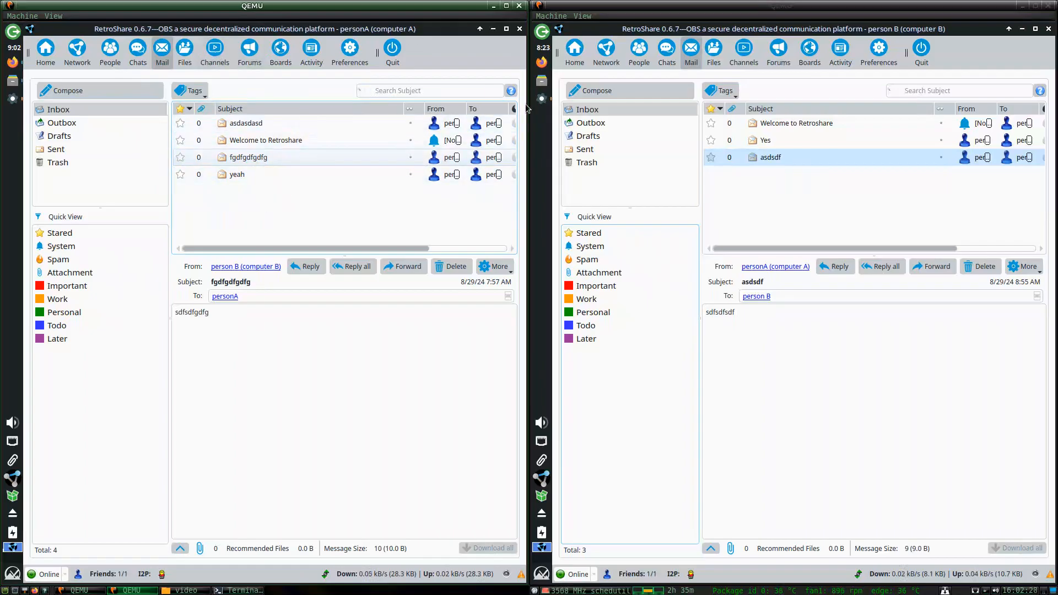
left_click(739, 163)
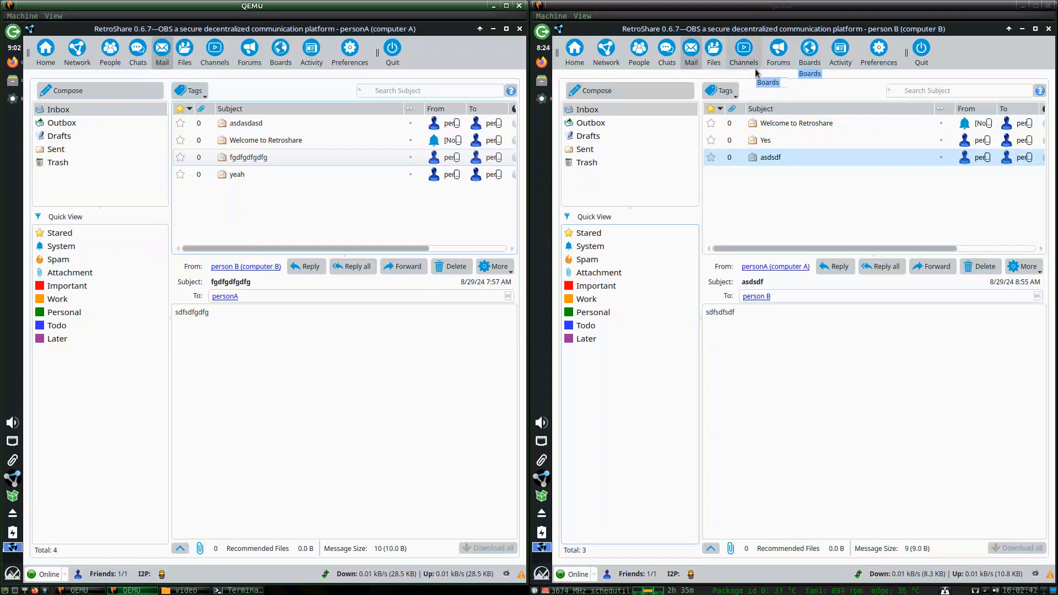
left_click(713, 52)
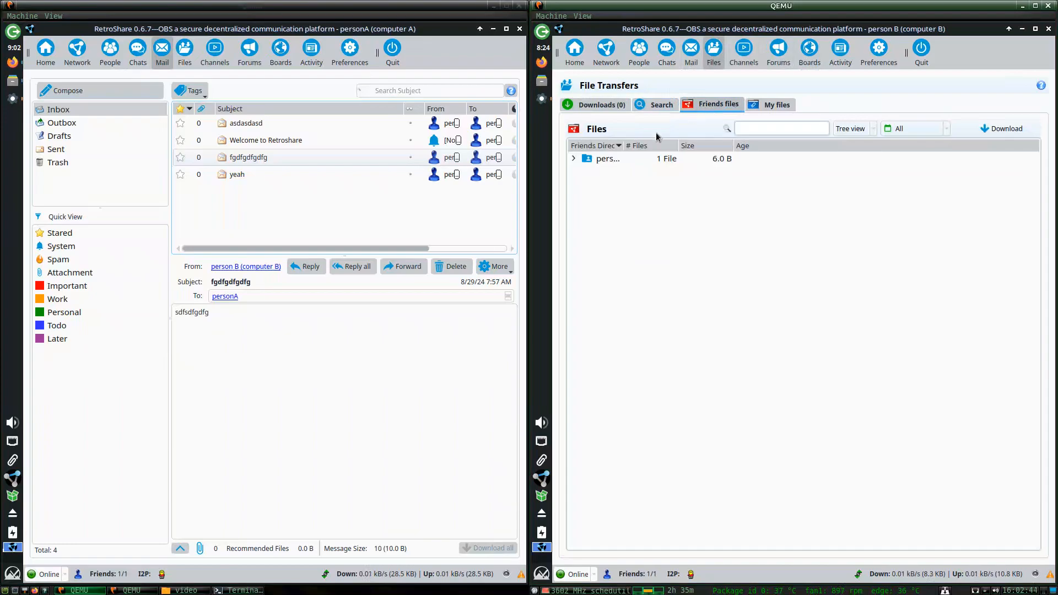
left_click(187, 53)
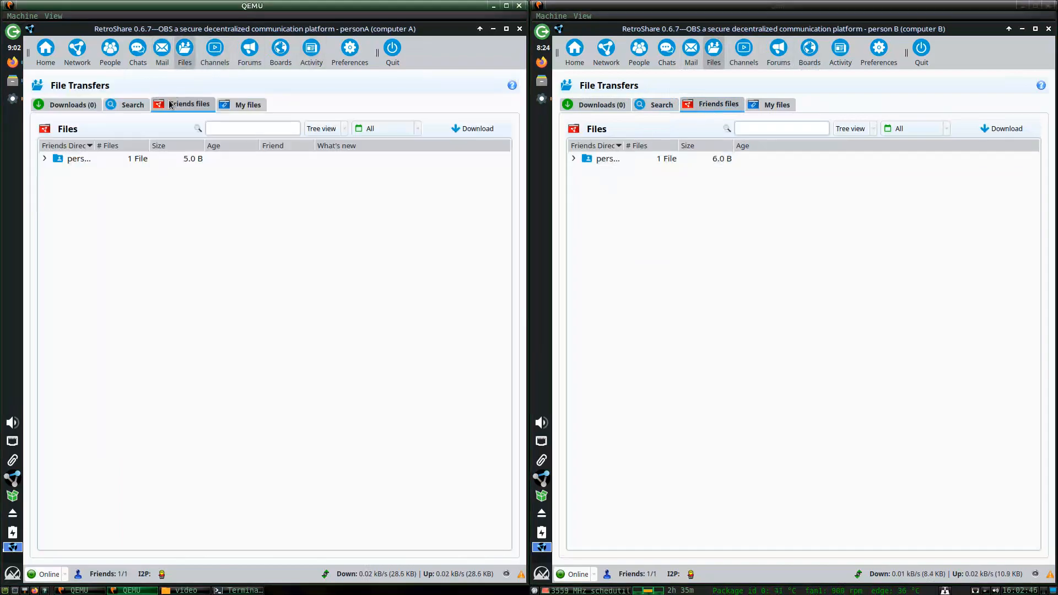
Expand the friend's shared folder and download its shared file on computer A.
left_click(42, 158)
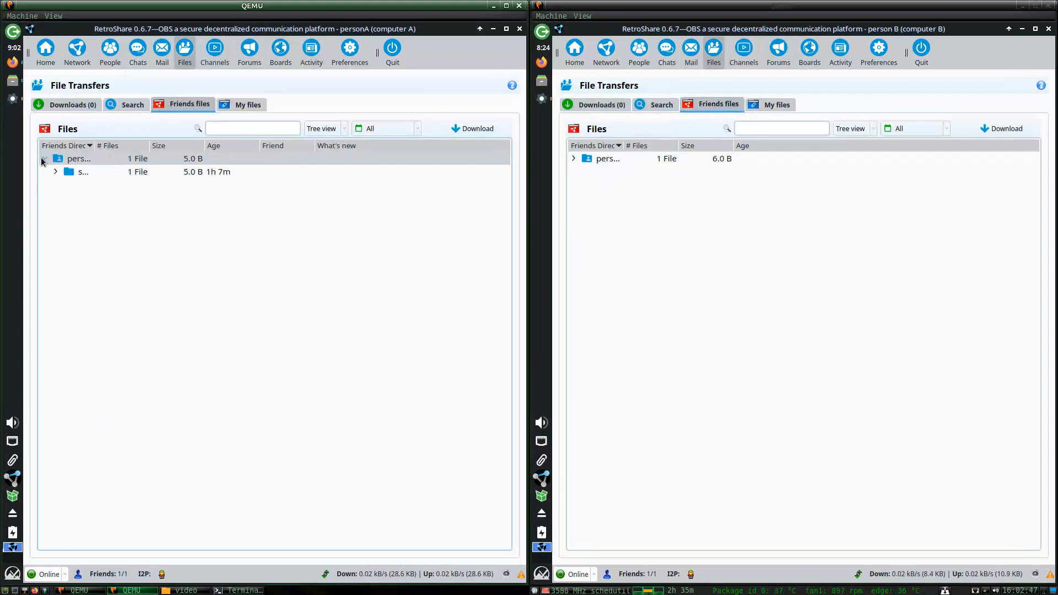
left_click(573, 159)
left_click(584, 171)
double_click(68, 172)
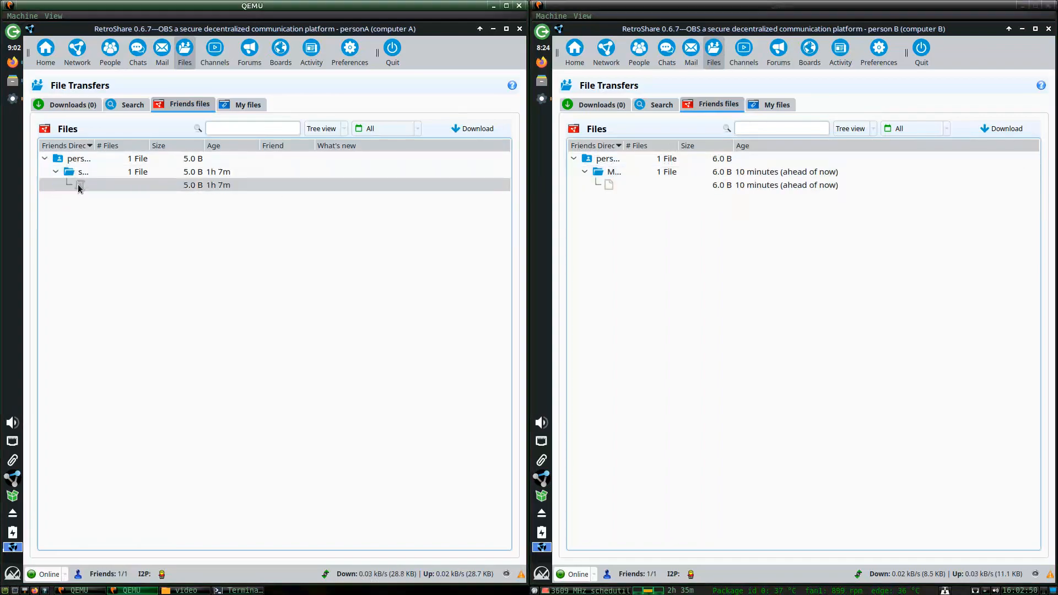
left_click(79, 185)
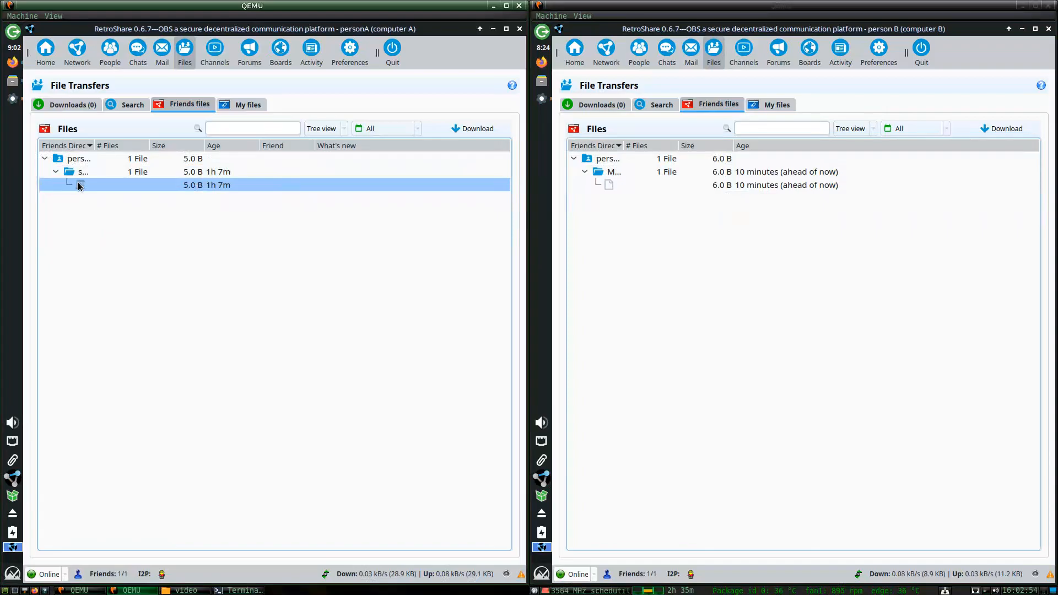
left_click(473, 129)
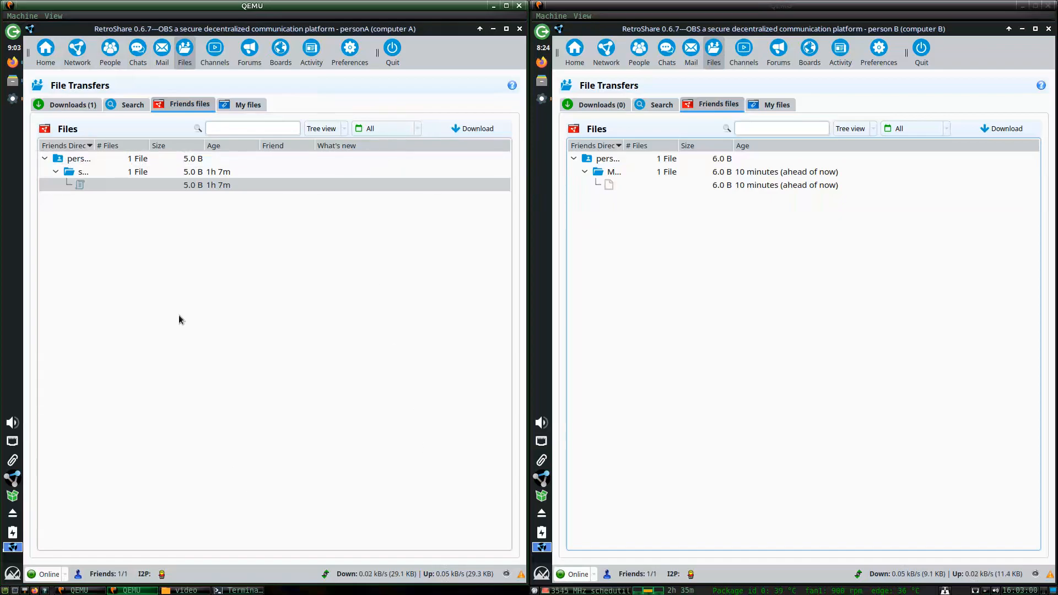
Check the shared file's actions and view the shared folder in the file manager.
right_click(75, 184)
left_click(104, 193)
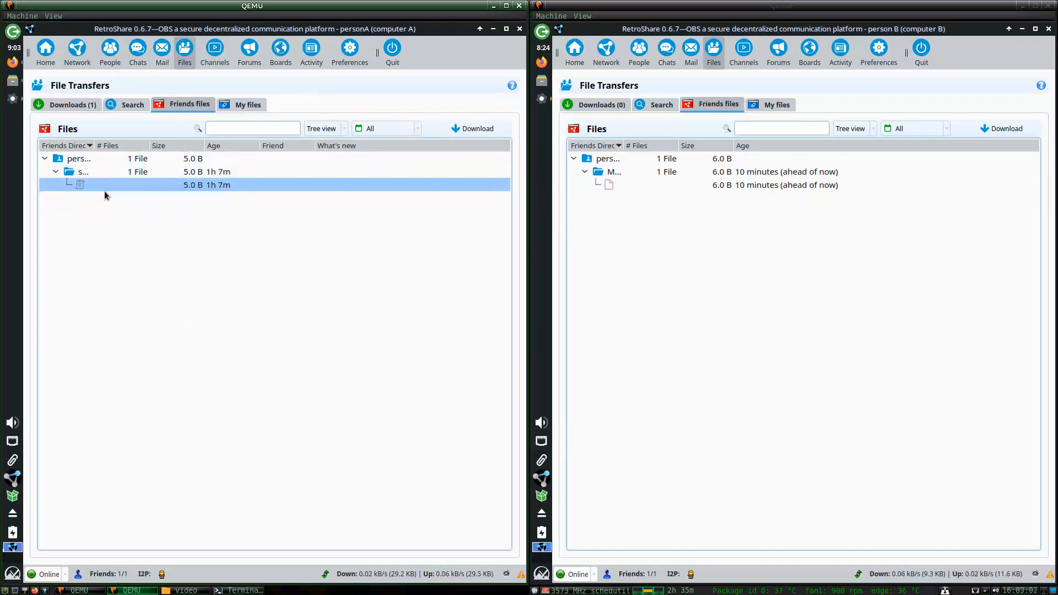
right_click(105, 192)
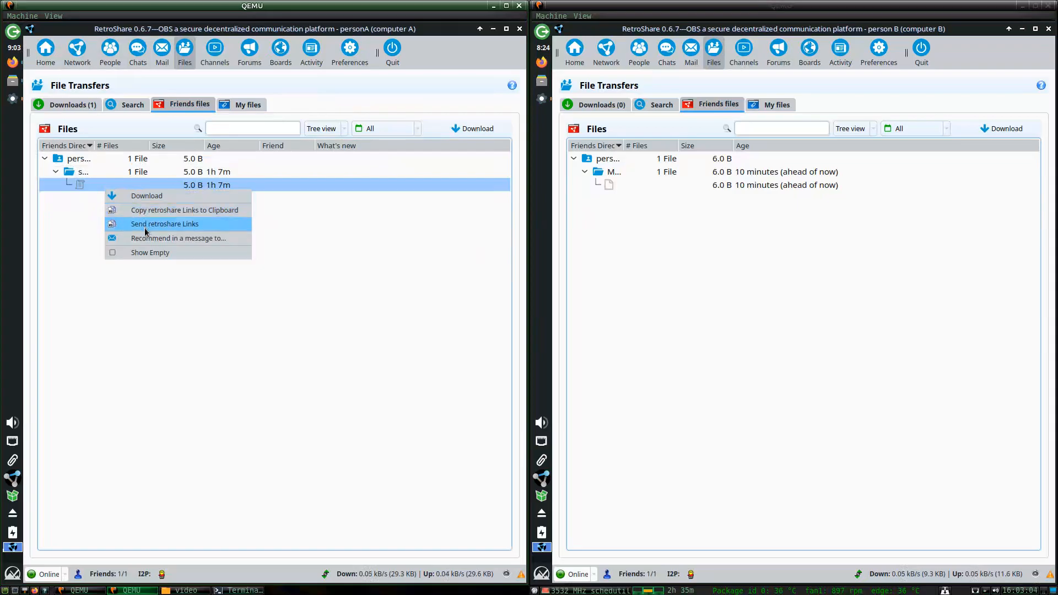
left_click(81, 232)
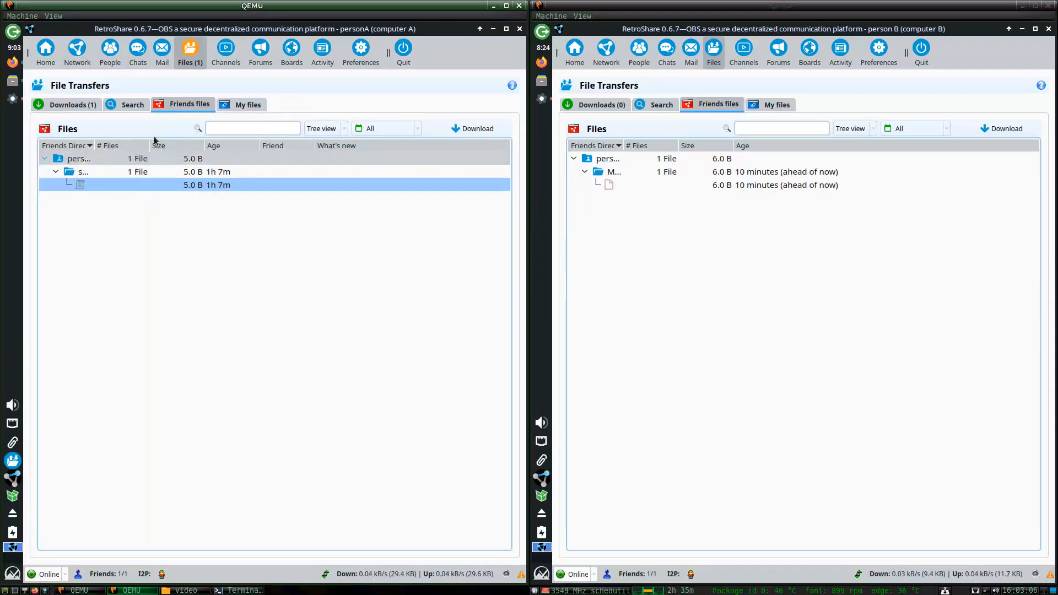
left_click(13, 102)
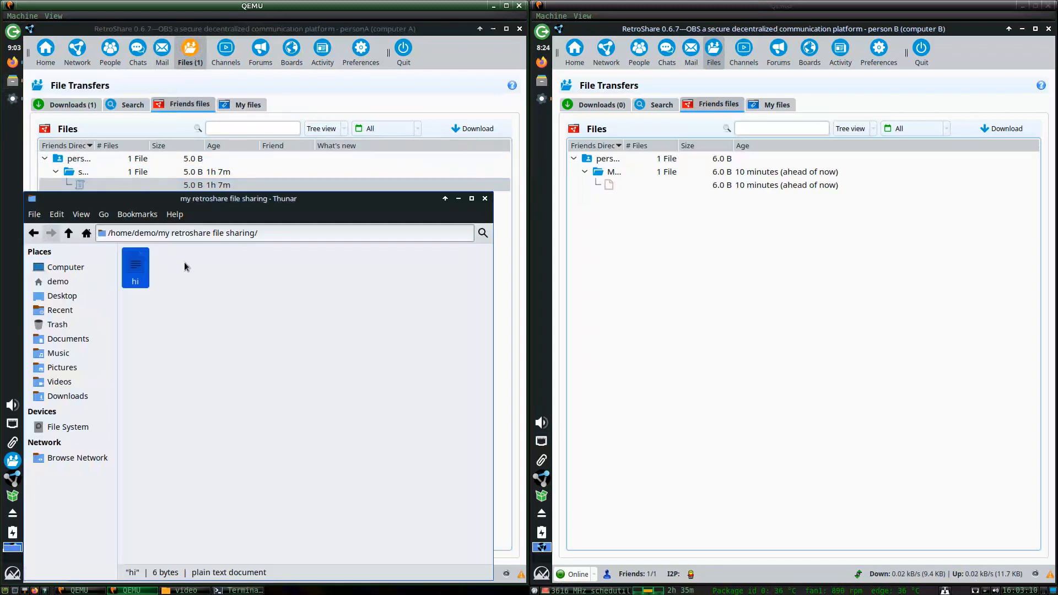
left_click(486, 203)
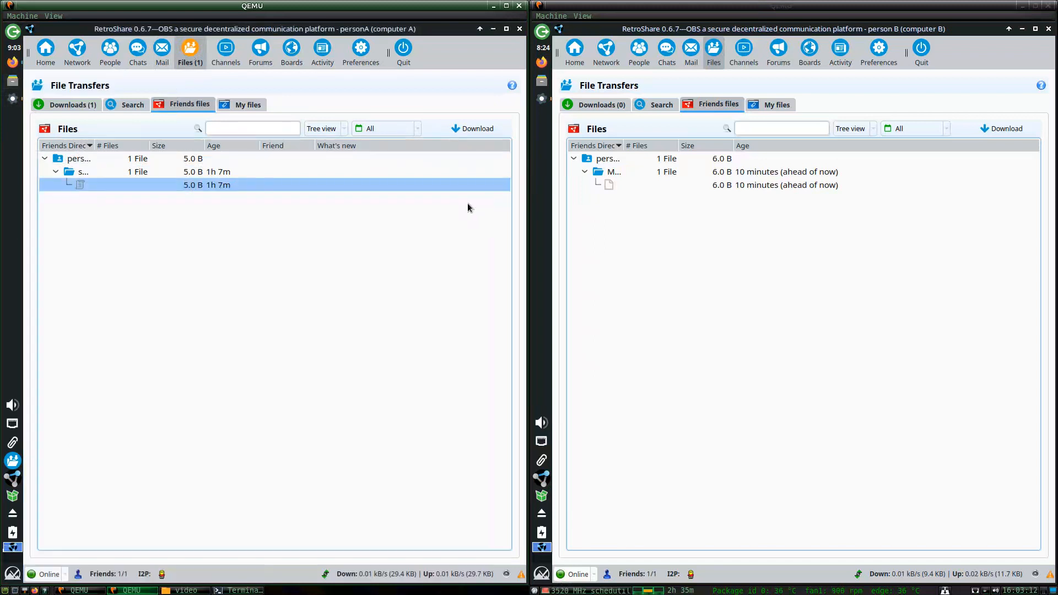
Browse the home and my retroshare sharing folders, then go back to RetroShare.
right_click(18, 462)
key("Escape")
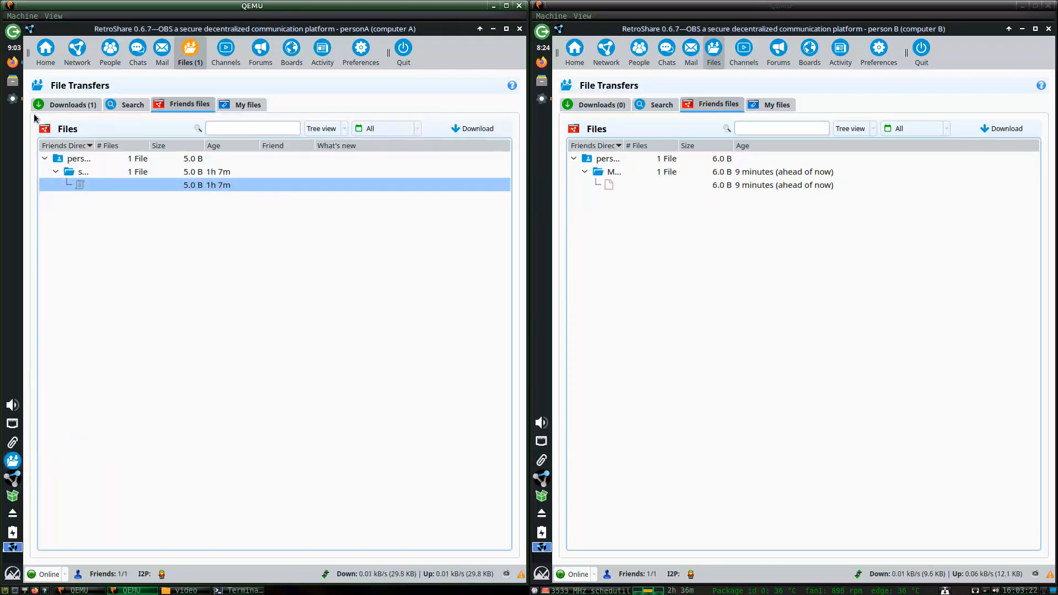
left_click(13, 81)
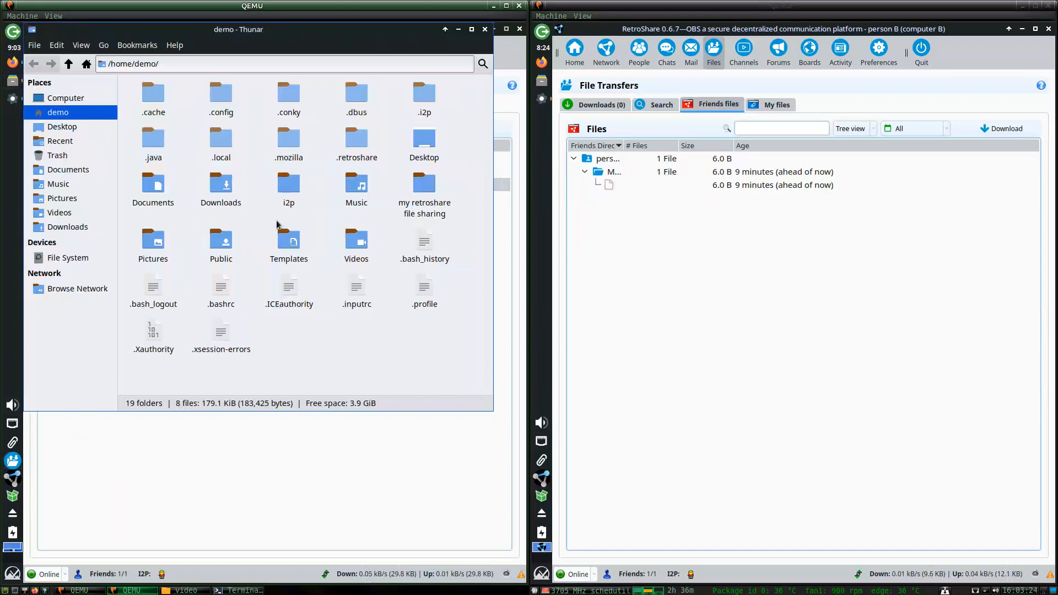
double_click(423, 193)
left_click(69, 65)
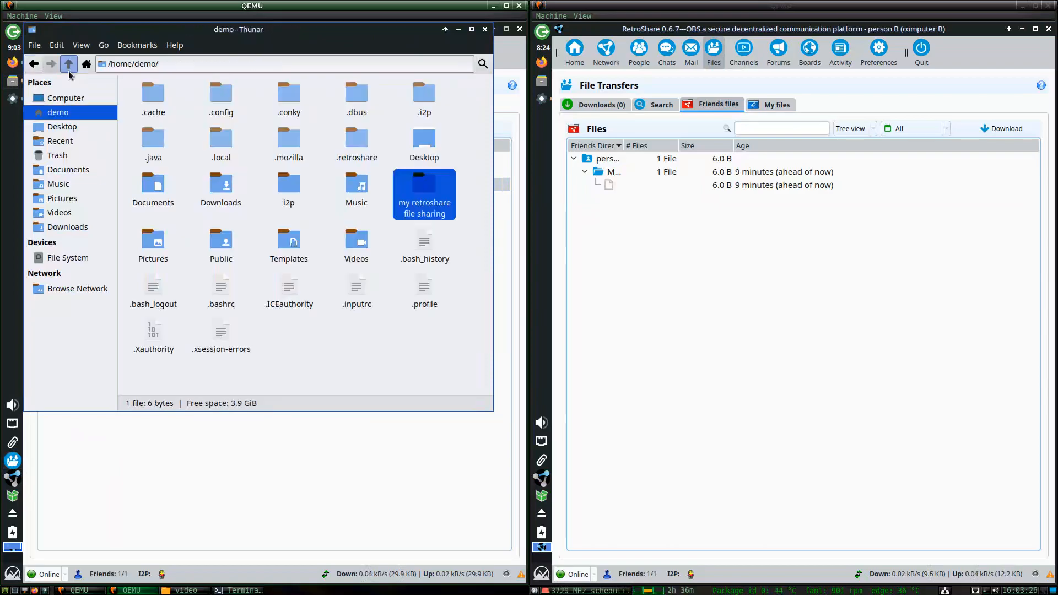
left_click(239, 442)
List the downloads and select the completed file file file download.
left_click(217, 108)
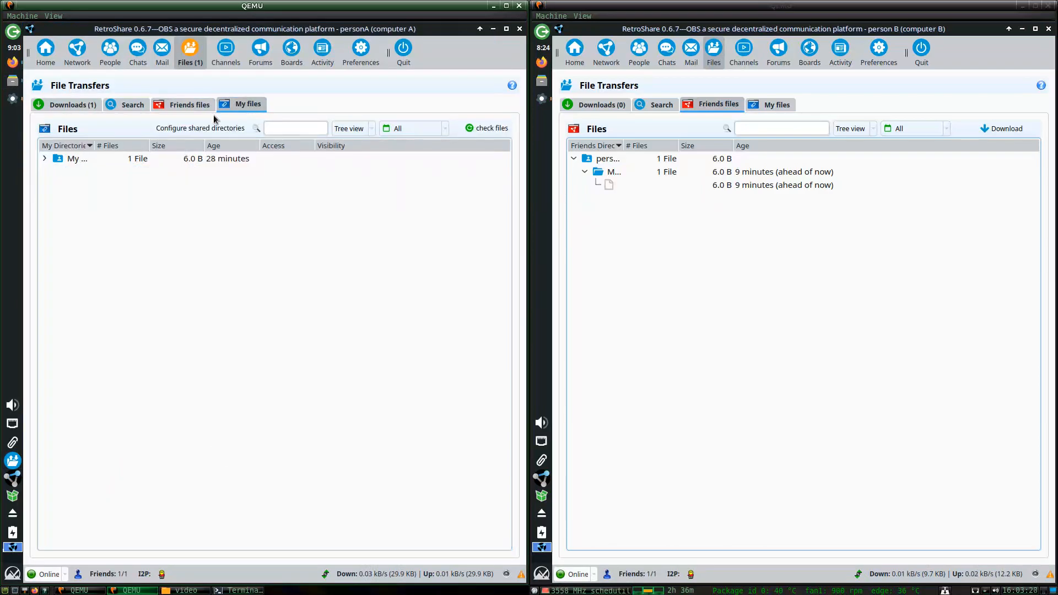
left_click(70, 104)
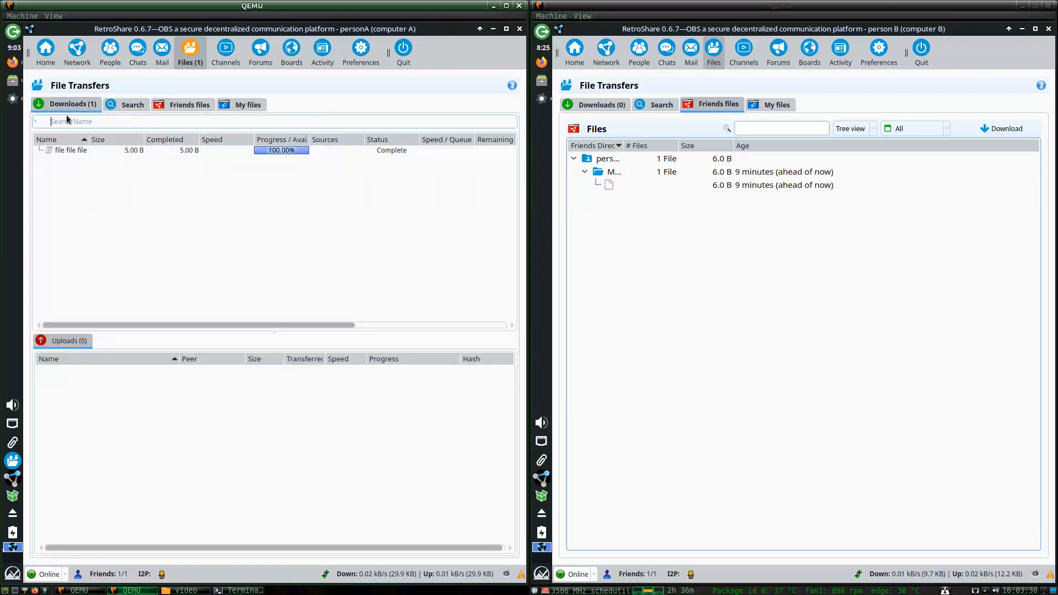
left_click(65, 150)
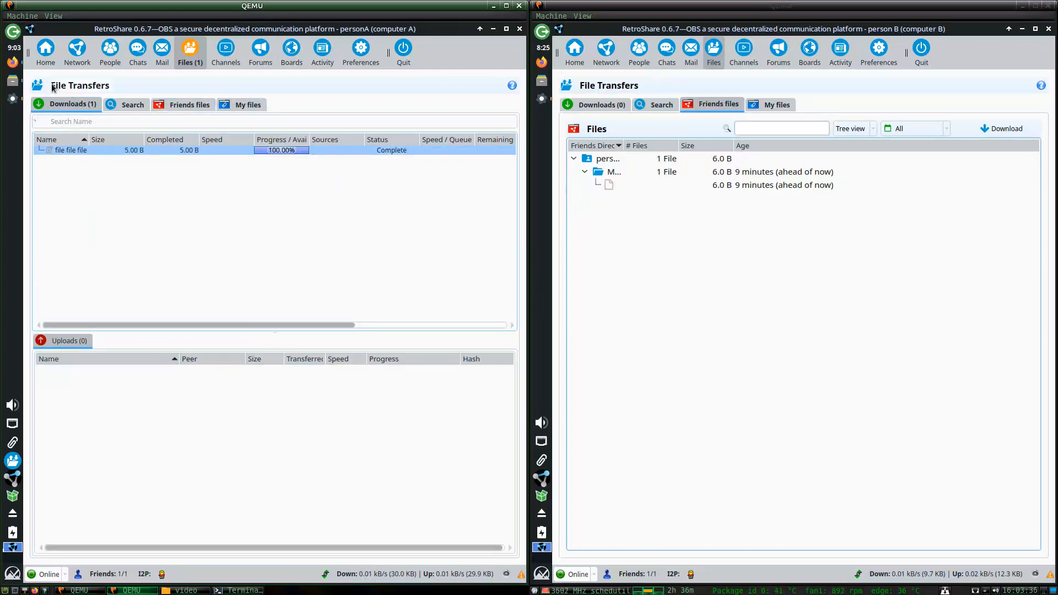
left_click(12, 81)
left_click(485, 29)
Open the completed download's folder, then review its transfer details and close them.
right_click(119, 154)
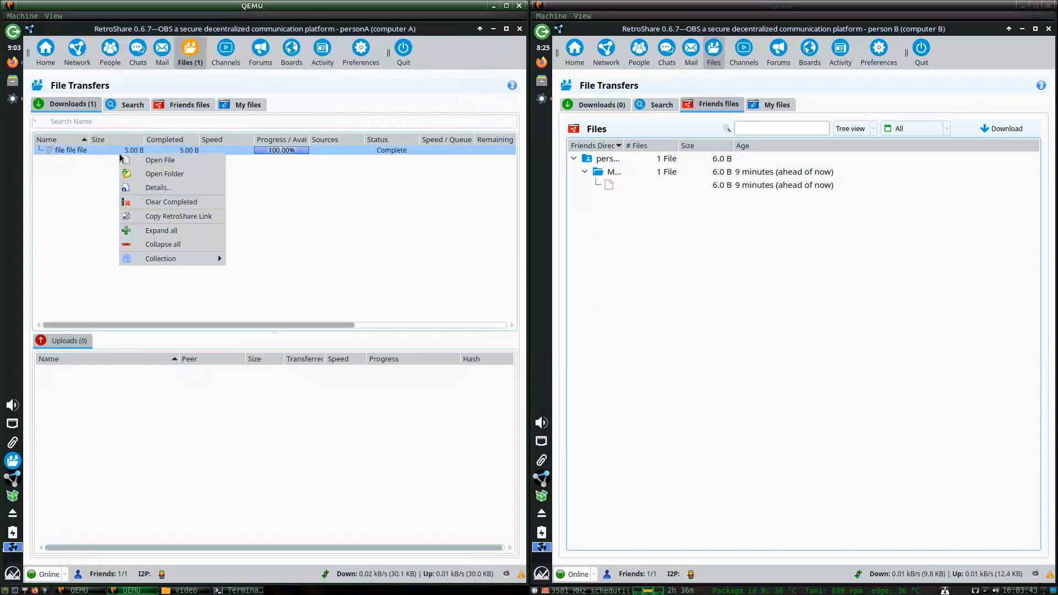
left_click(165, 173)
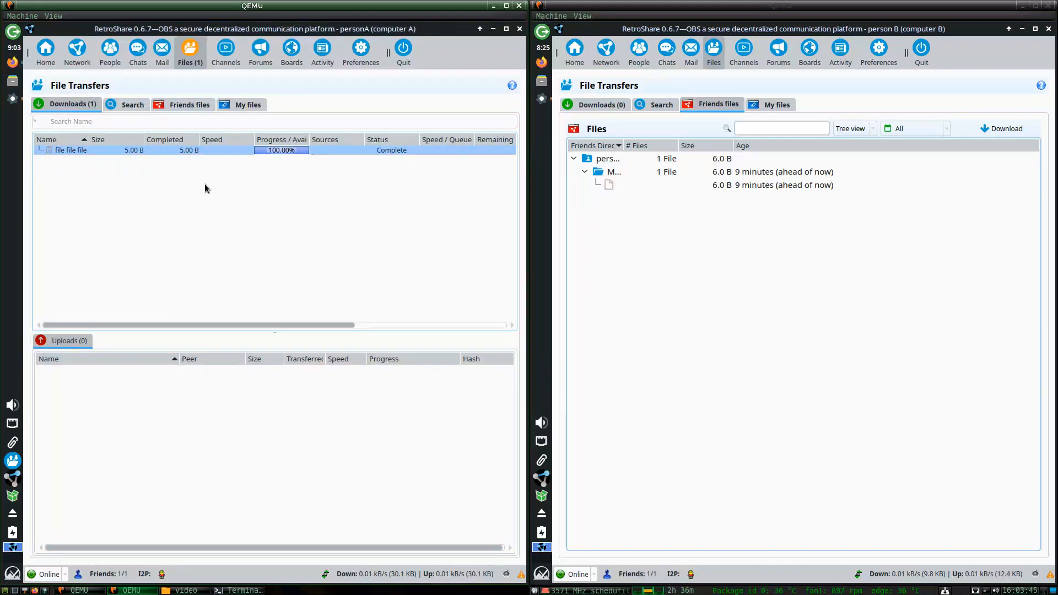
right_click(128, 147)
left_click(142, 168)
right_click(141, 155)
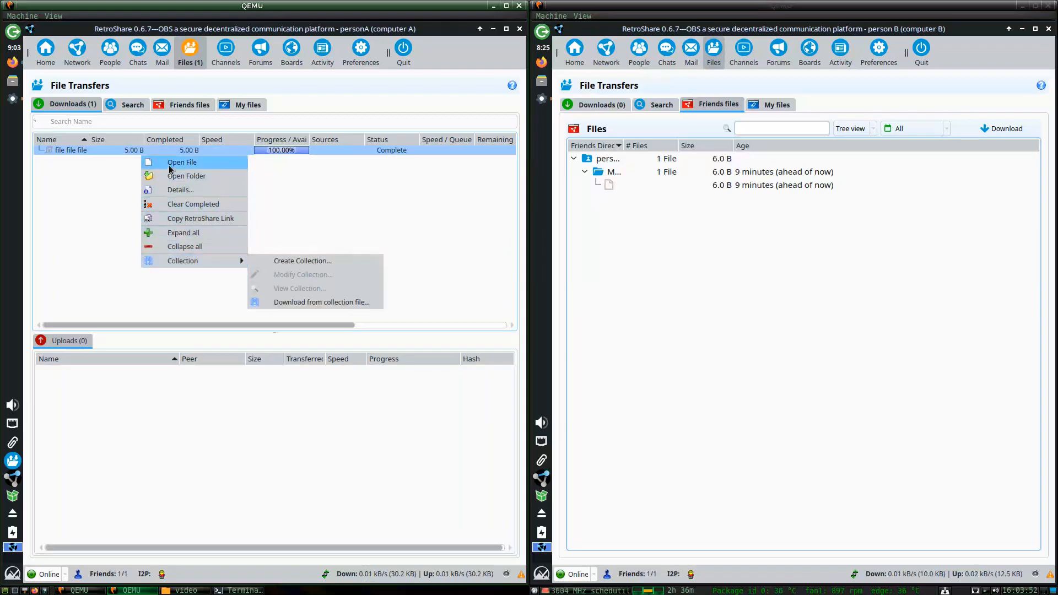
left_click(148, 161)
right_click(144, 152)
left_click(172, 193)
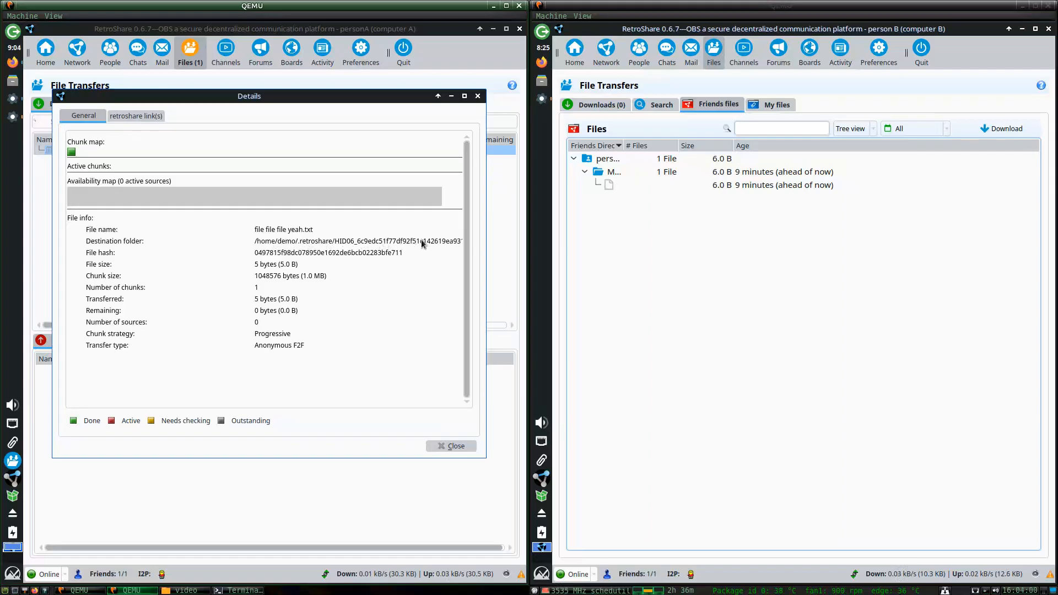
left_click(450, 445)
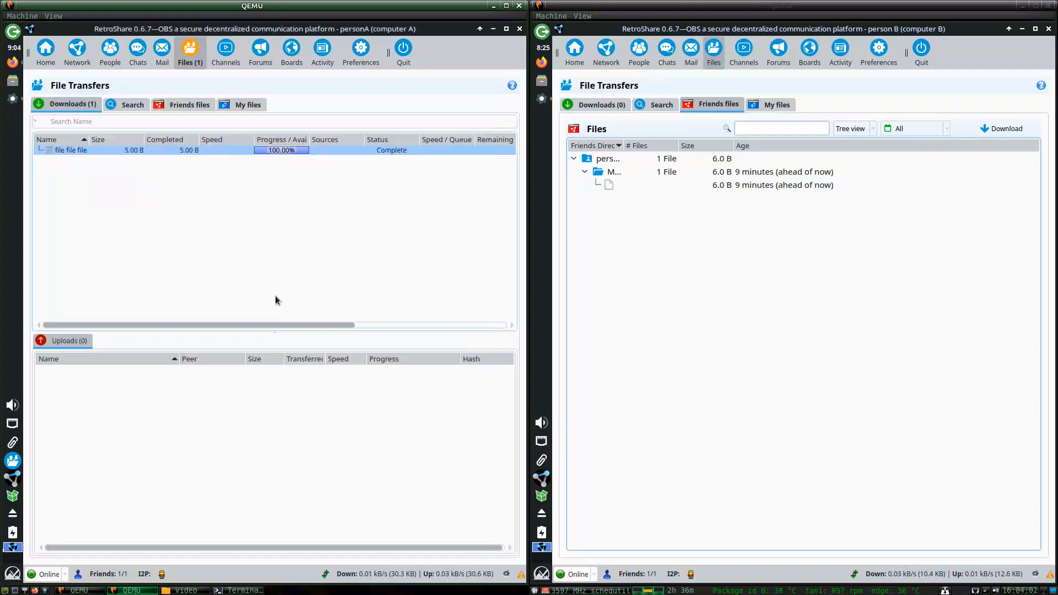
Browse the home folder's .retroshare profile folder and its Downloads subfolder.
left_click(12, 81)
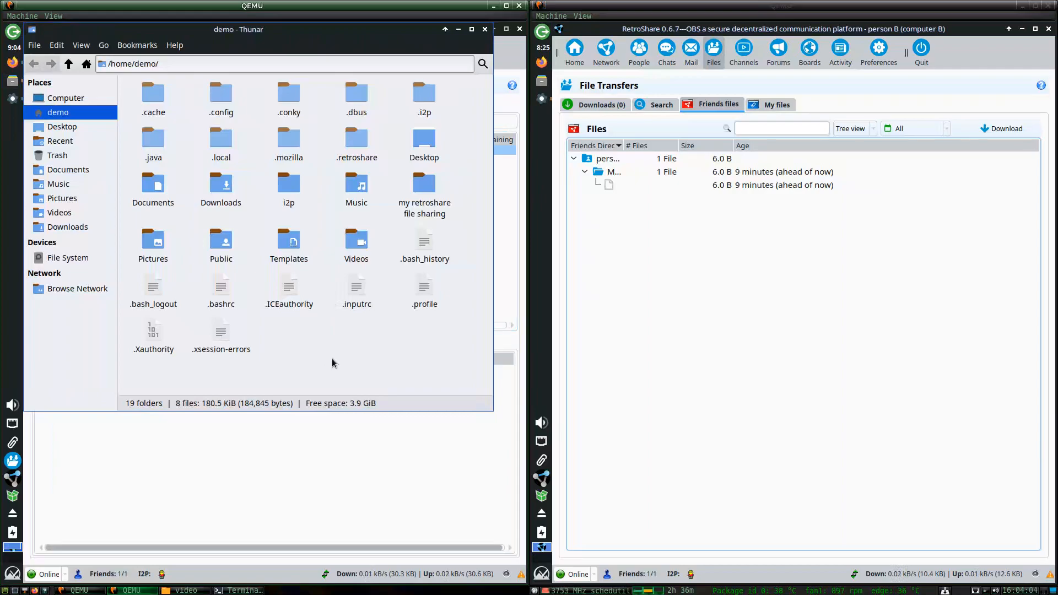
type(".d")
key("BackSpace")
type("re")
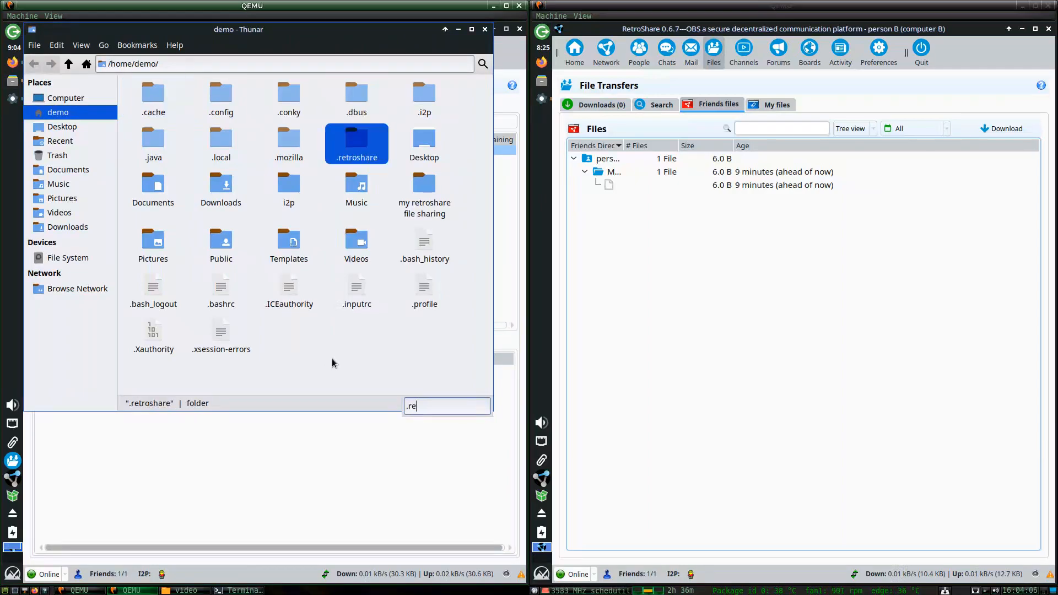
key("Return")
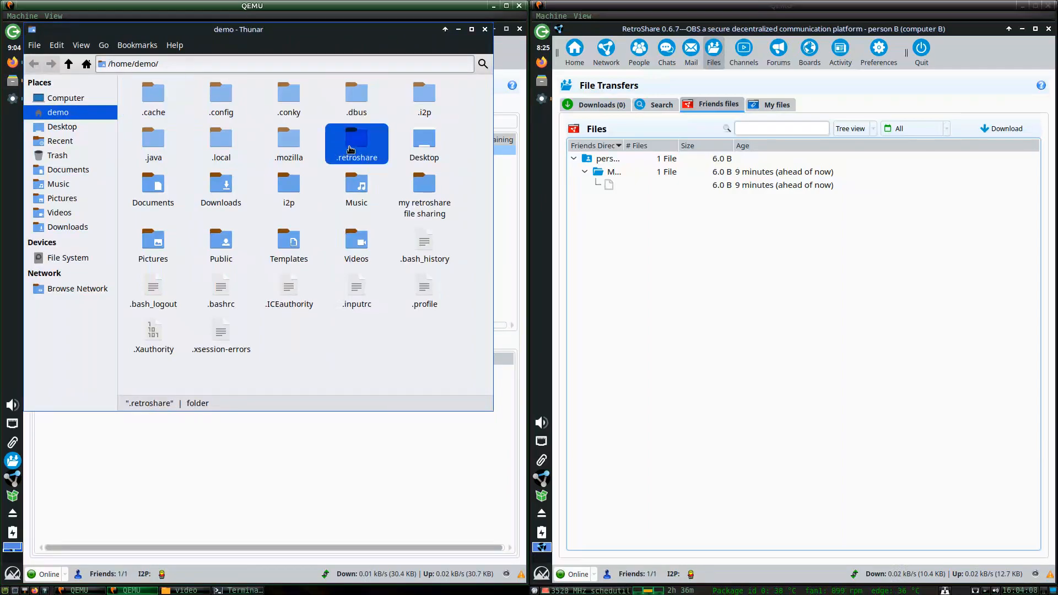
key("Return")
double_click(216, 125)
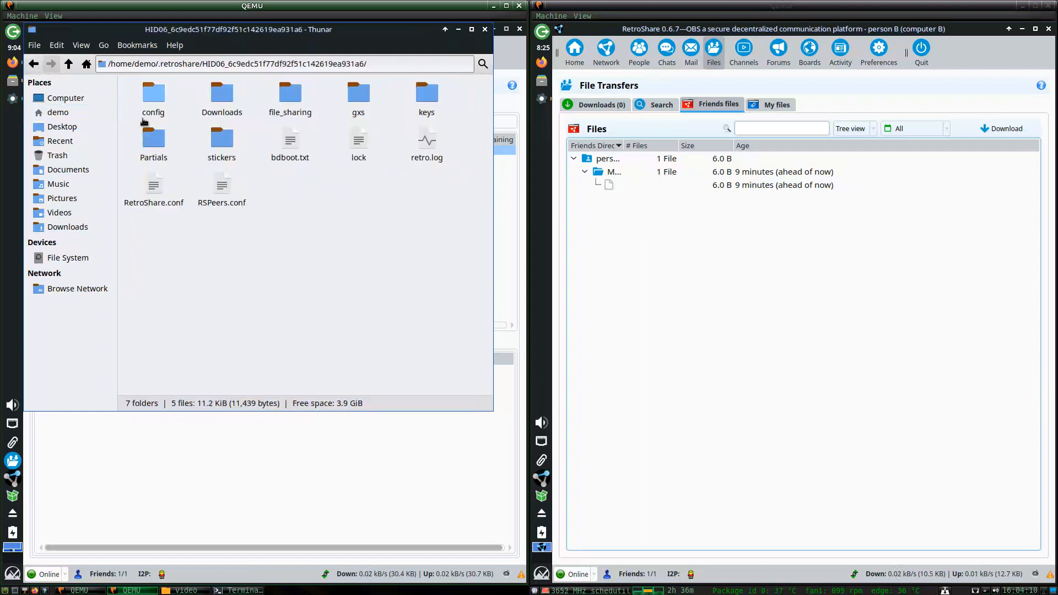
double_click(223, 102)
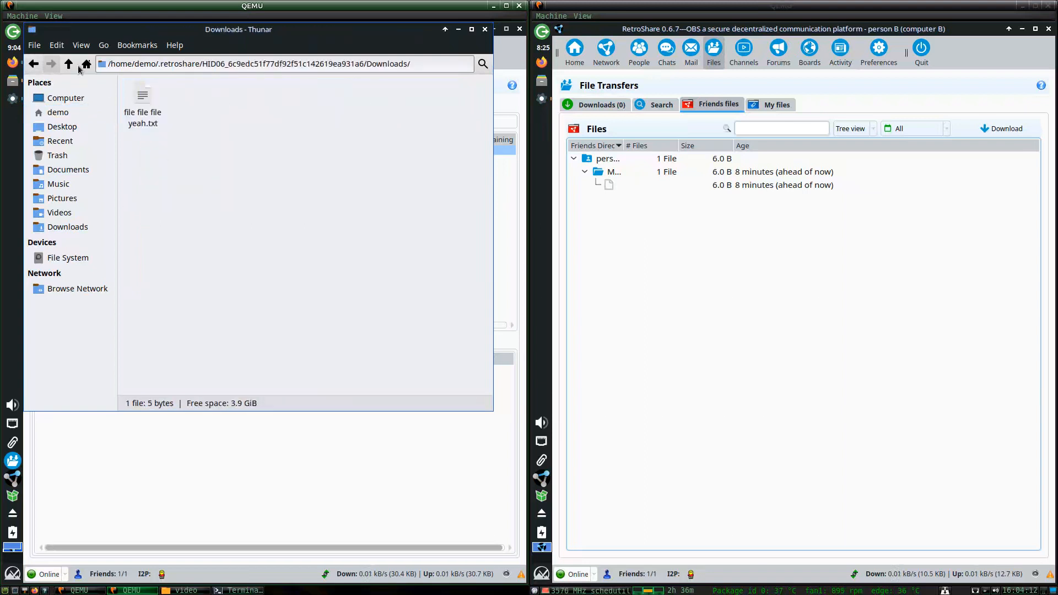
double_click(68, 64)
Create a symbolic link to the RetroShare profile folder and move it into the home folder.
right_click(227, 122)
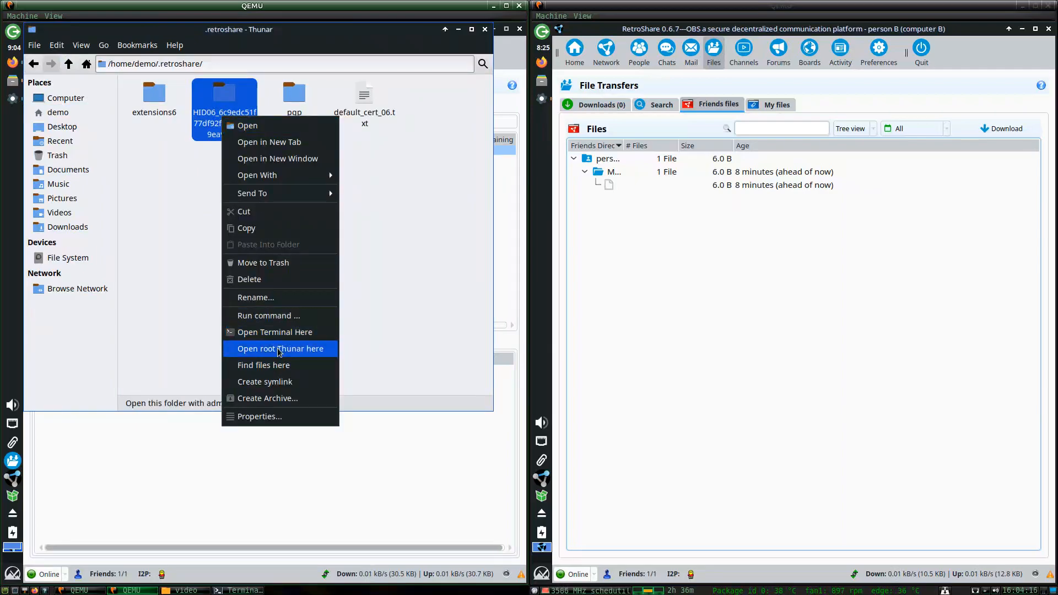
left_click(283, 382)
left_click(284, 97)
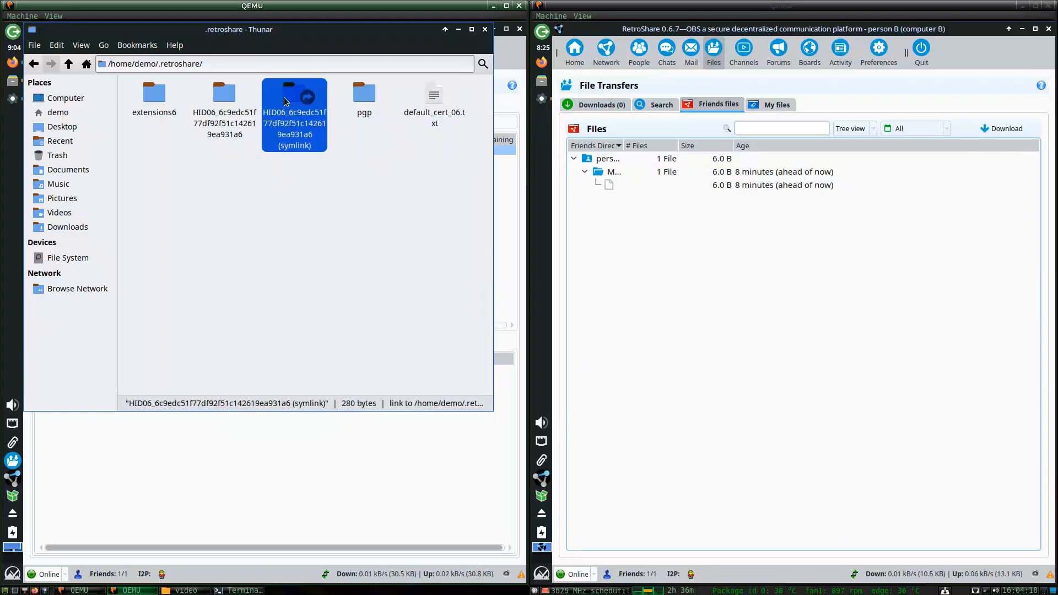
right_click(284, 97)
left_click(300, 158)
left_click(68, 63)
right_click(211, 173)
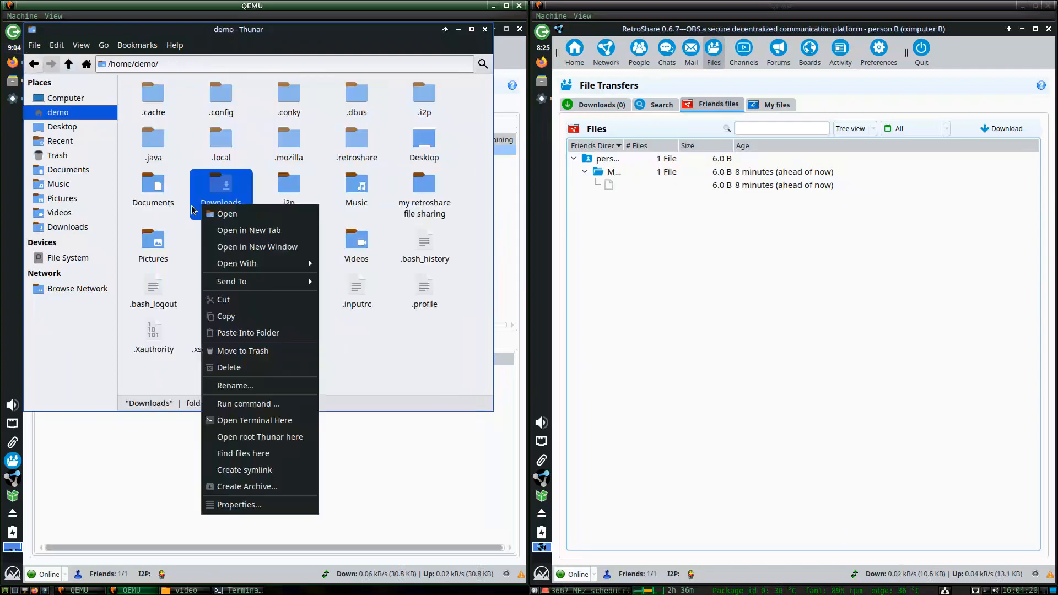
right_click(192, 171)
left_click(226, 273)
Rename the pasted link to 'my retroshare downloads'.
right_click(294, 204)
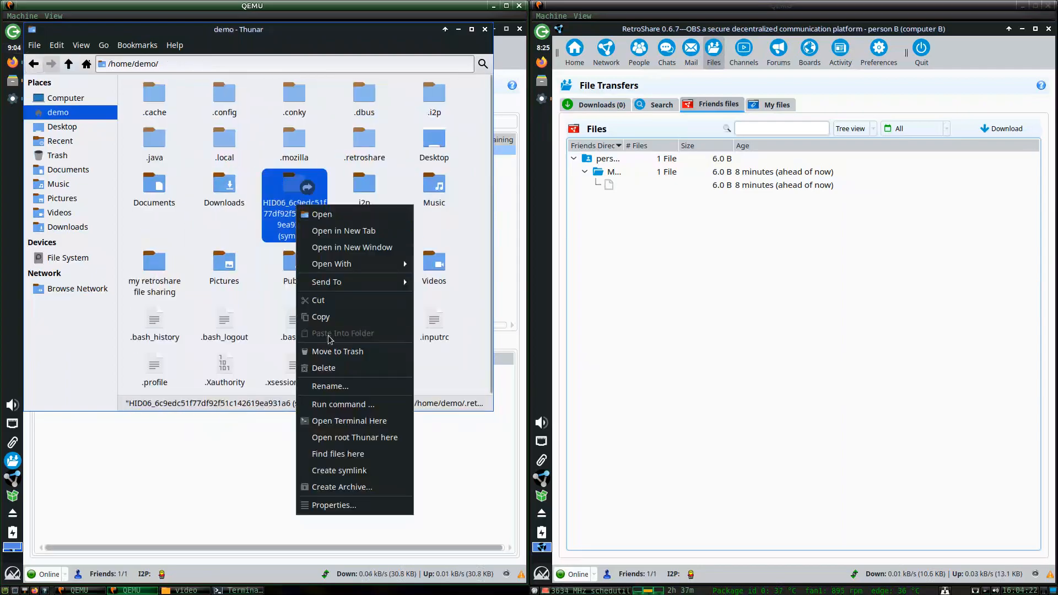
left_click(338, 384)
type("my r")
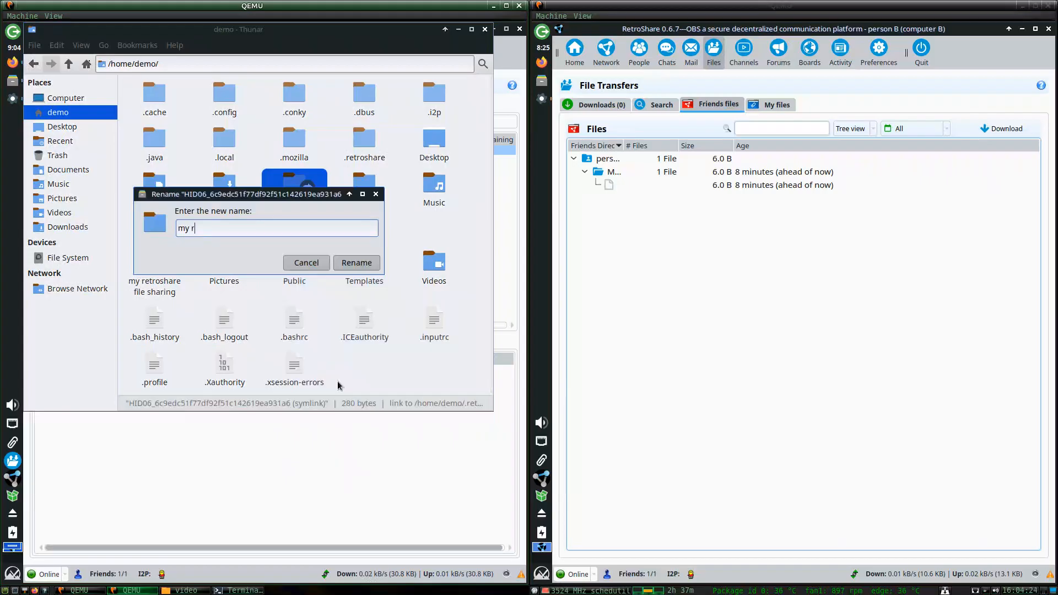
type("etroshare downloads")
key("Return")
Open the link's Downloads folder and confirm file file file yeah.txt reads YESS.
key("Right")
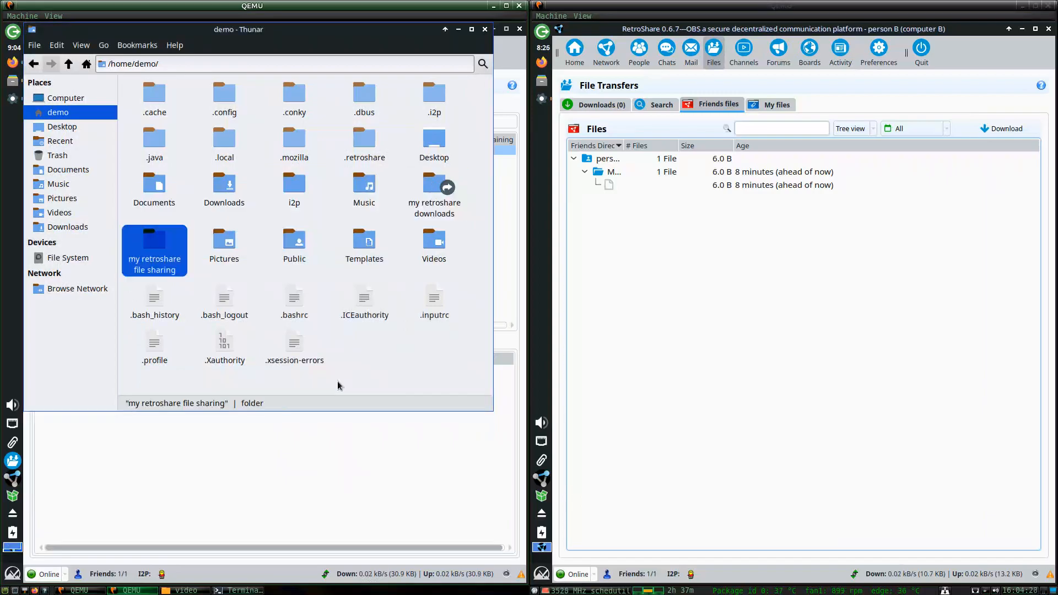
key("Left")
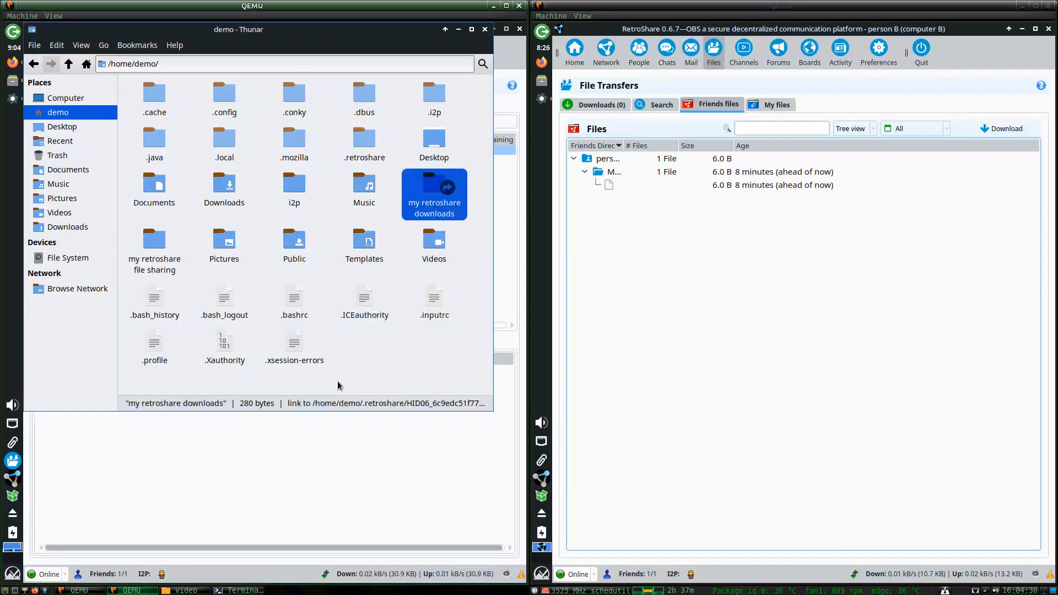
key("Return")
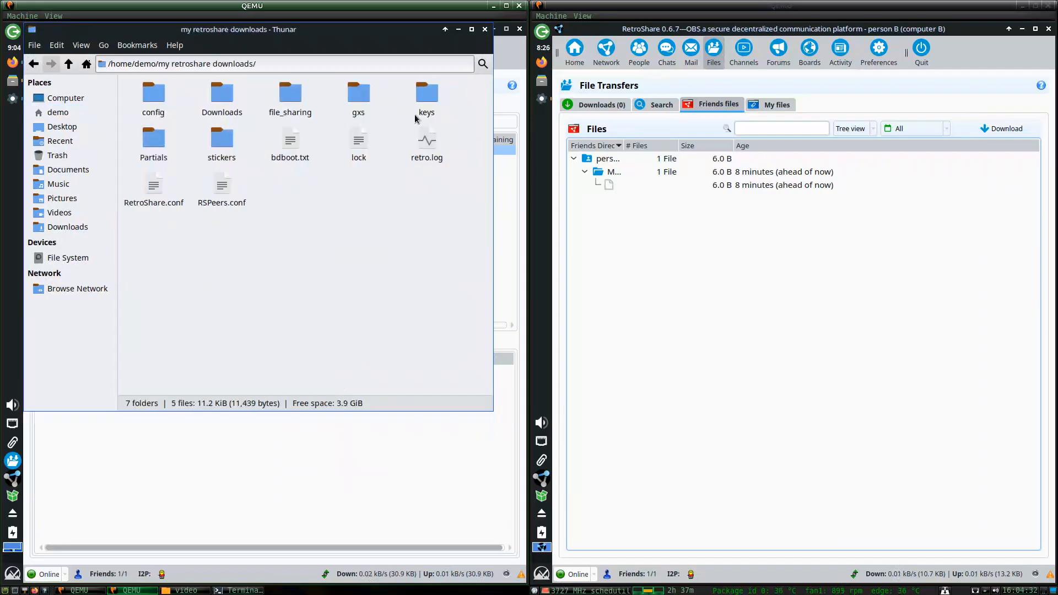
double_click(226, 99)
double_click(152, 133)
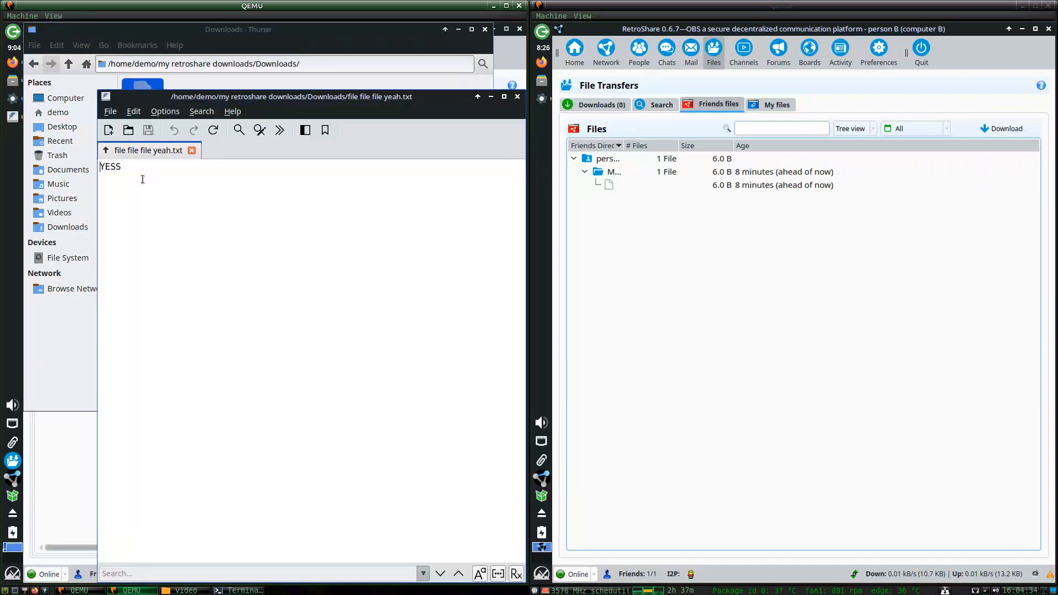
left_click(449, 98)
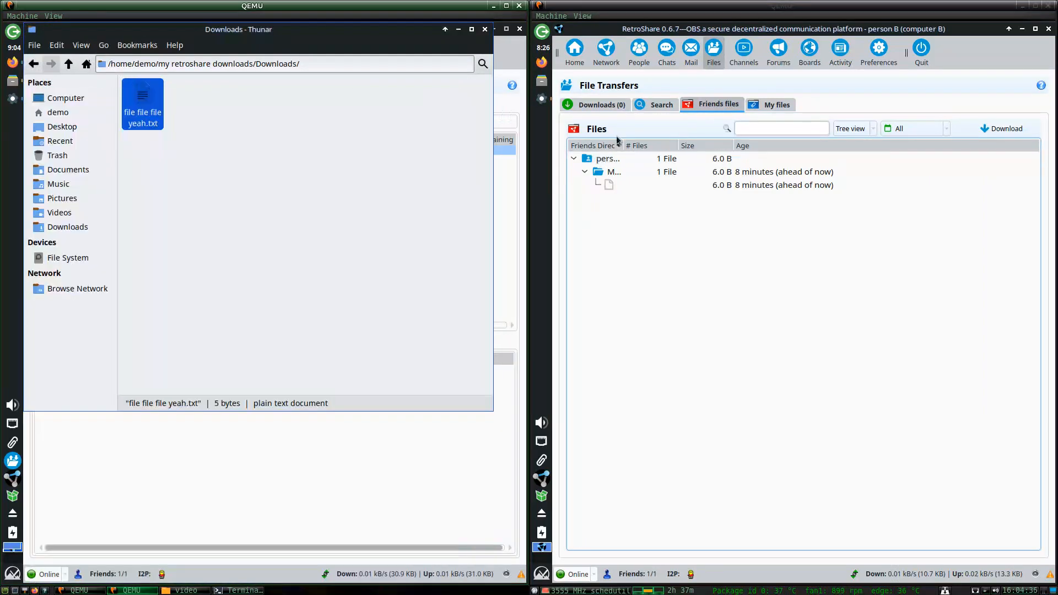
left_click(505, 180)
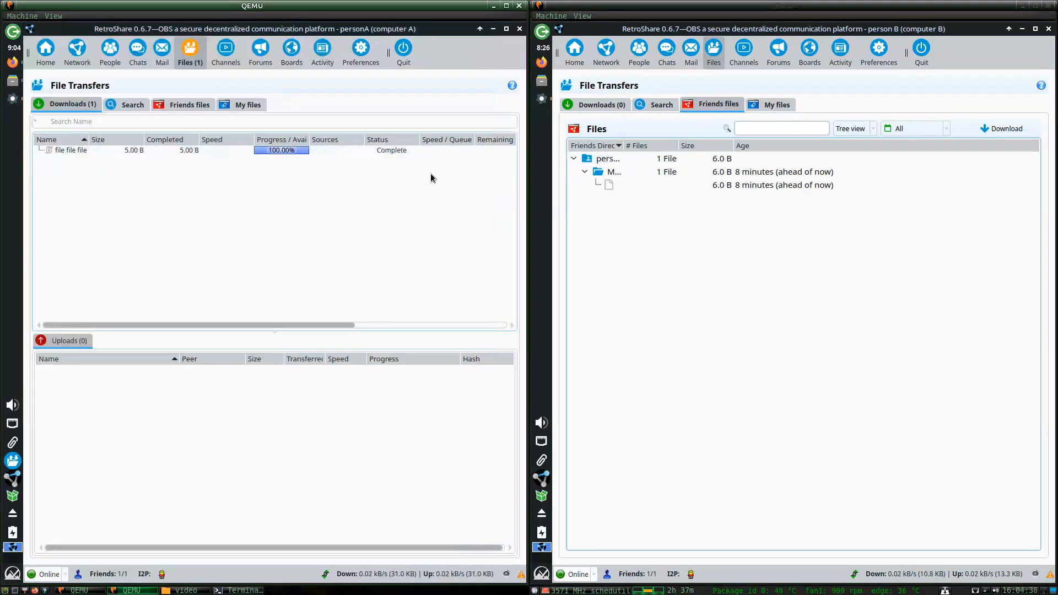
left_click(542, 81)
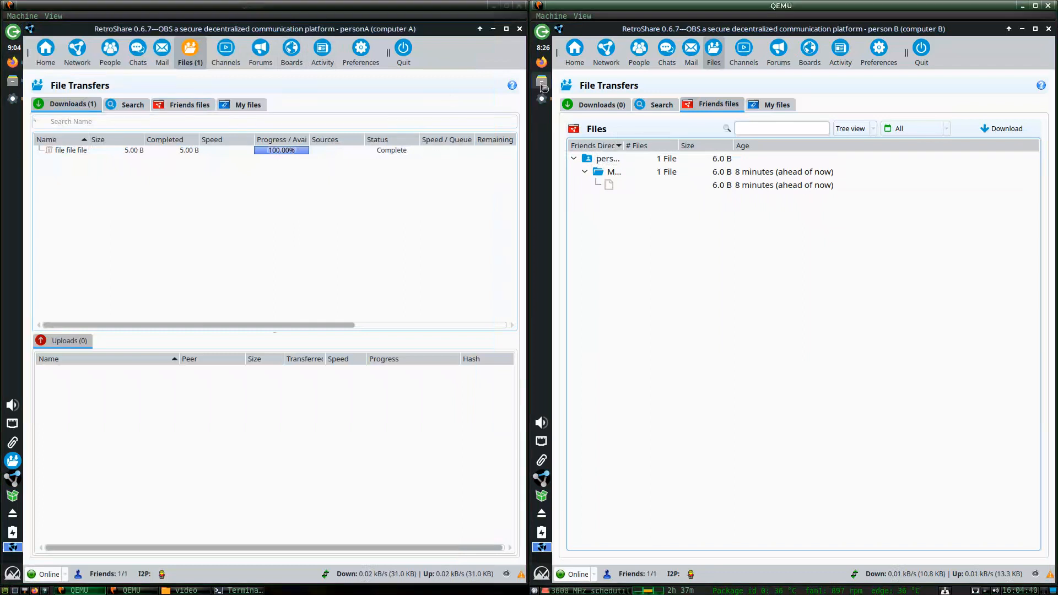
Create an empty file named 'new file the one that's new' in my retroshare things.
left_click(861, 277)
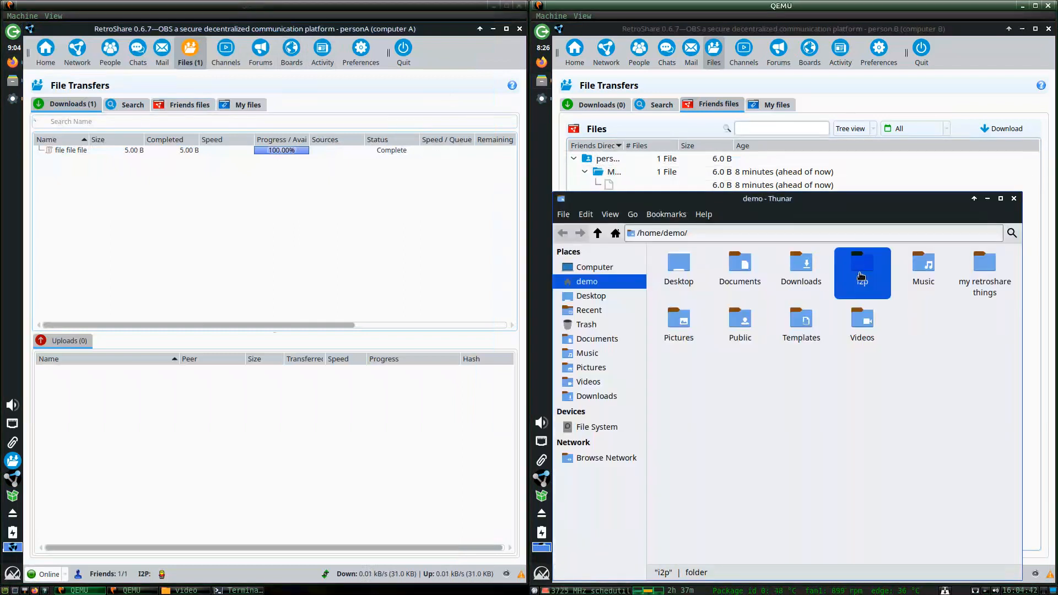
double_click(985, 267)
right_click(754, 322)
mouse_move(794, 346)
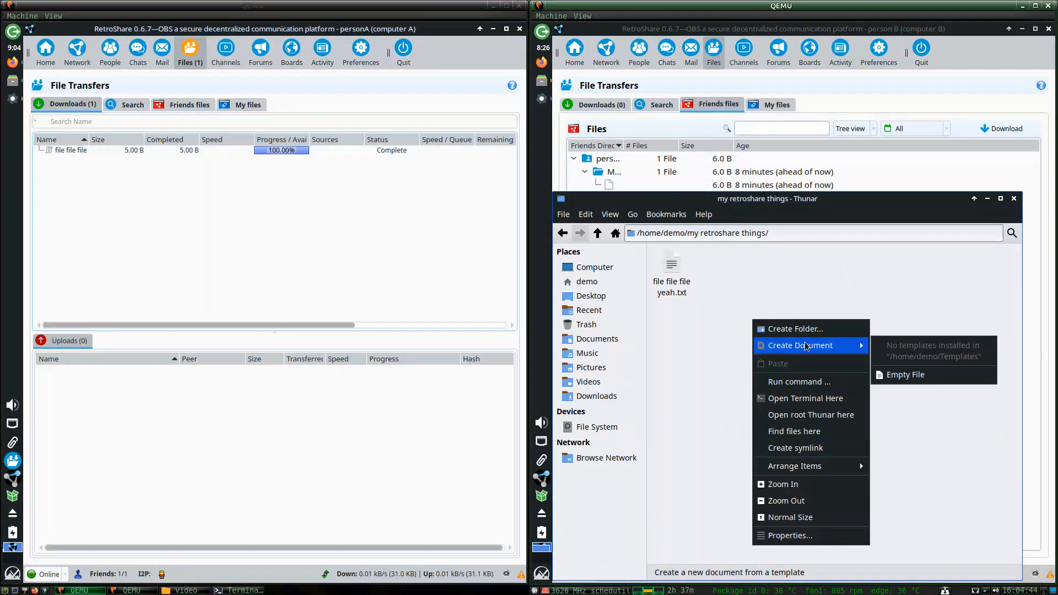
left_click(902, 373)
type("new ")
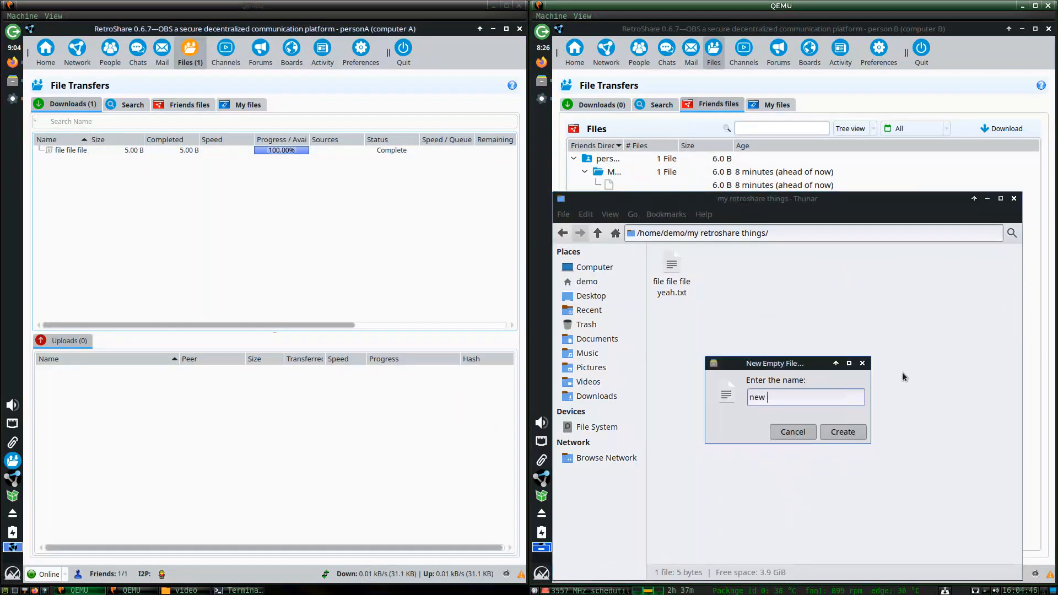
type("file the one that's new")
key("Return")
key("Return")
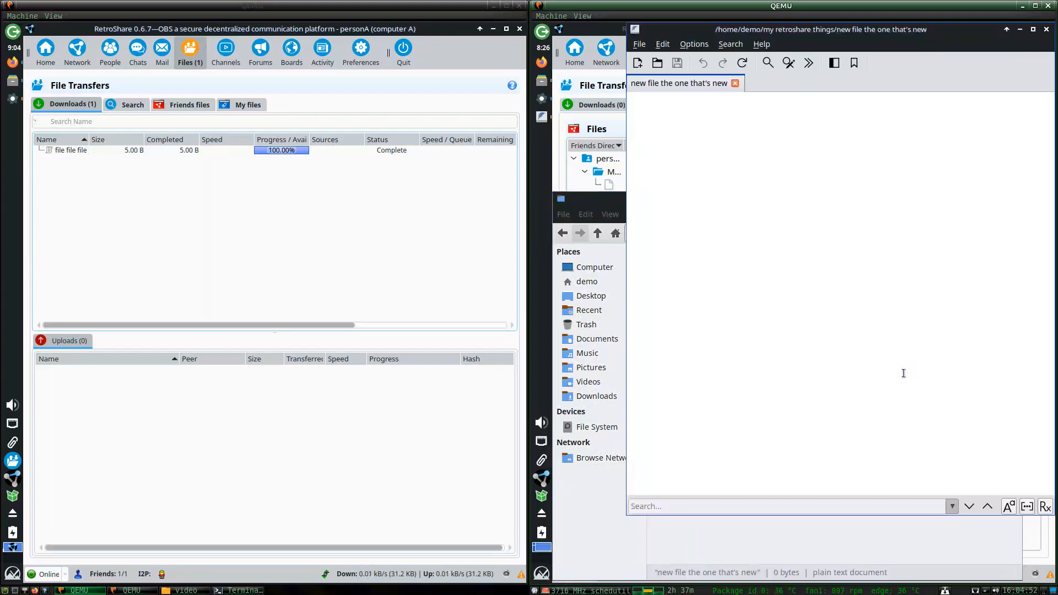
Write 'this is a text document, everything works great' in the file and save it.
type("this")
type(" is a tex")
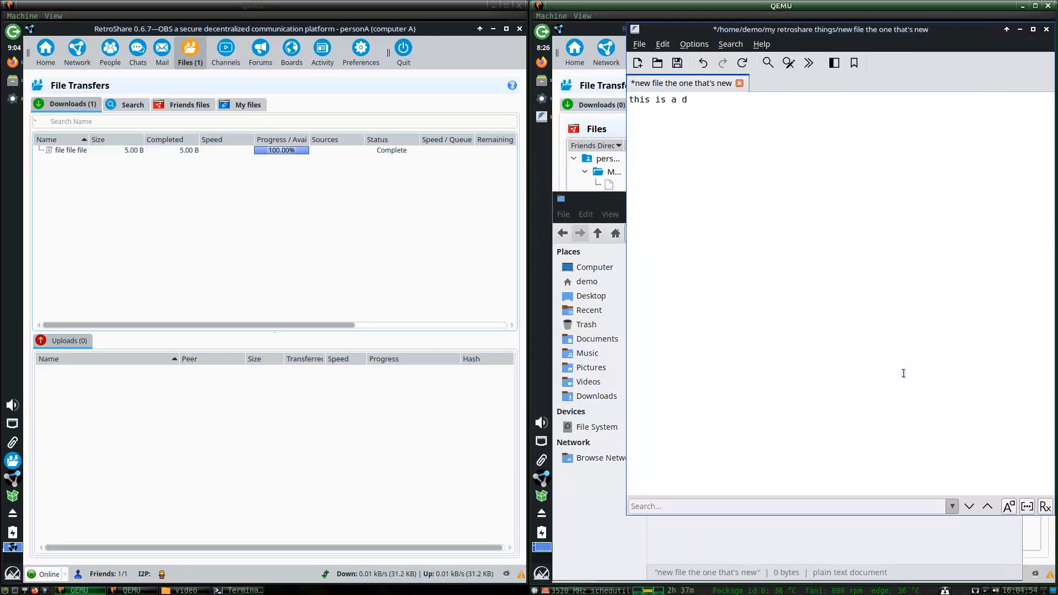
type("t document, everything")
key("BackSpace")
type("ng works gr")
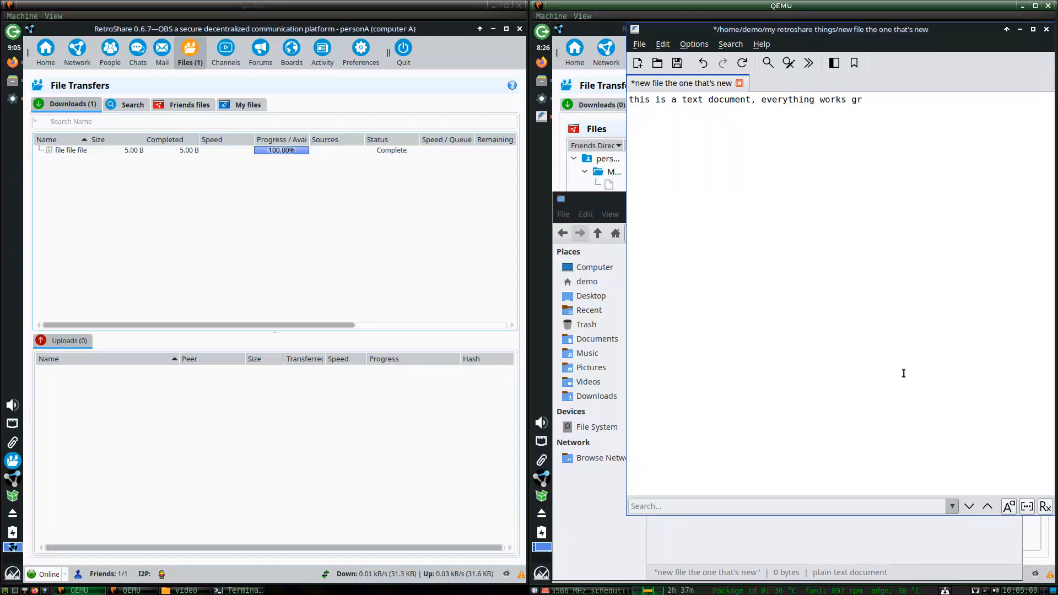
type("eat")
key("Return")
key("ctrl+s")
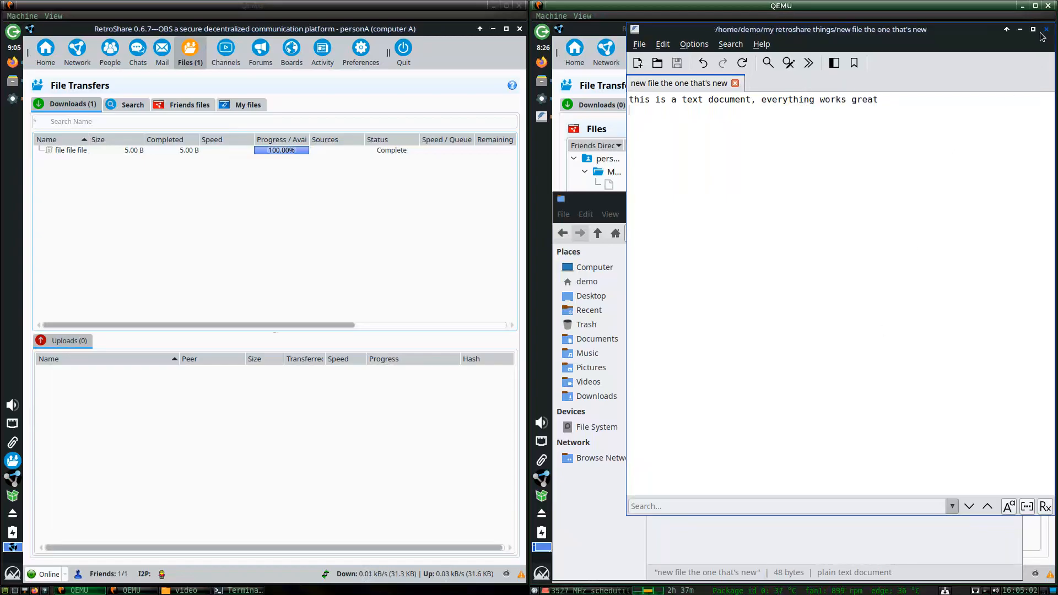
left_click(1045, 30)
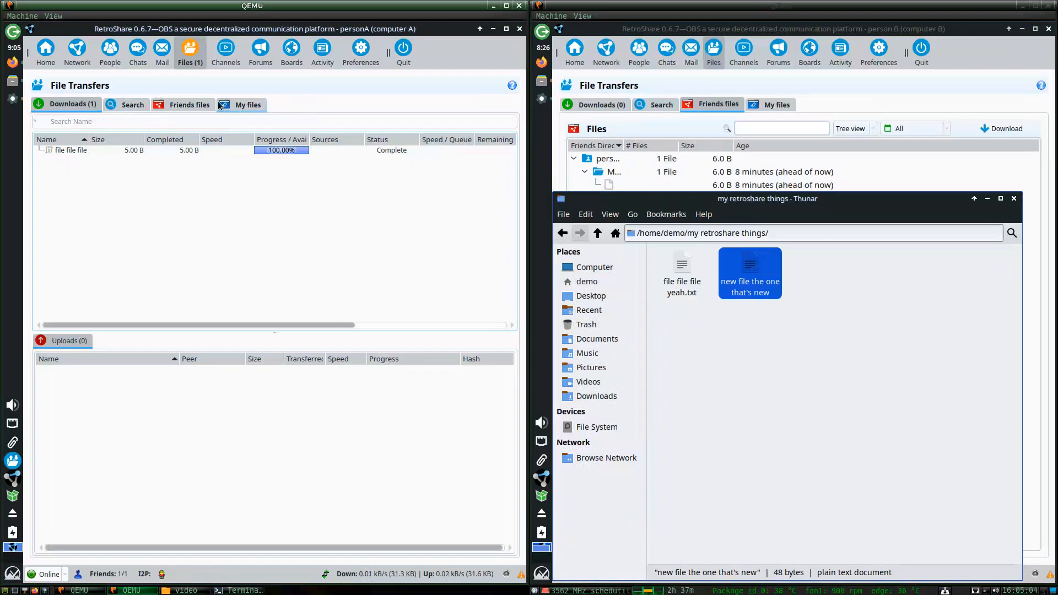
left_click(167, 105)
left_click(57, 173)
Expand the friend's shared folder, then view Preferences > Files on the Directories tab.
left_click(56, 173)
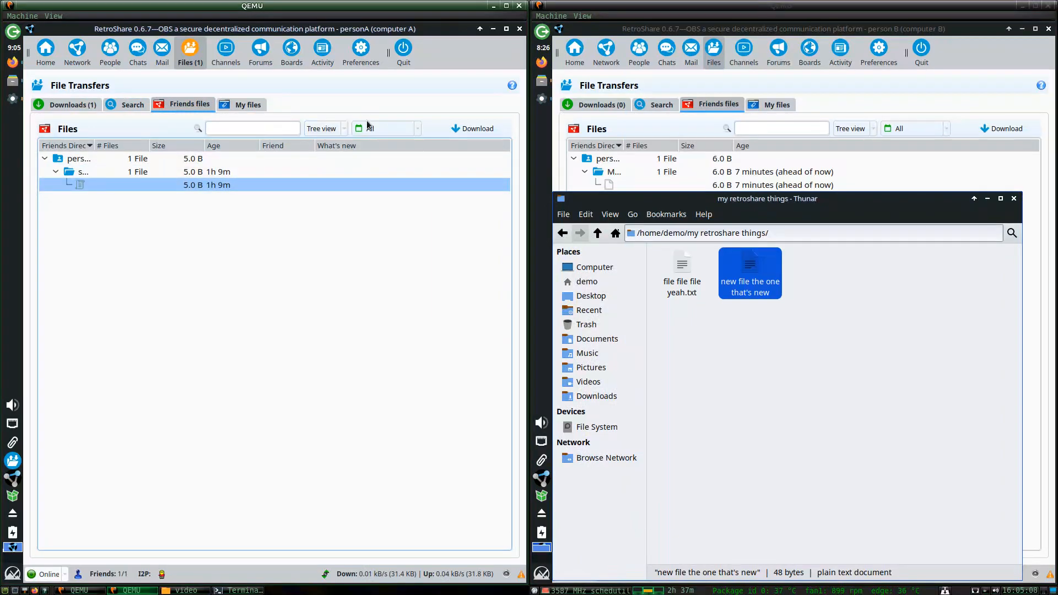
left_click(348, 61)
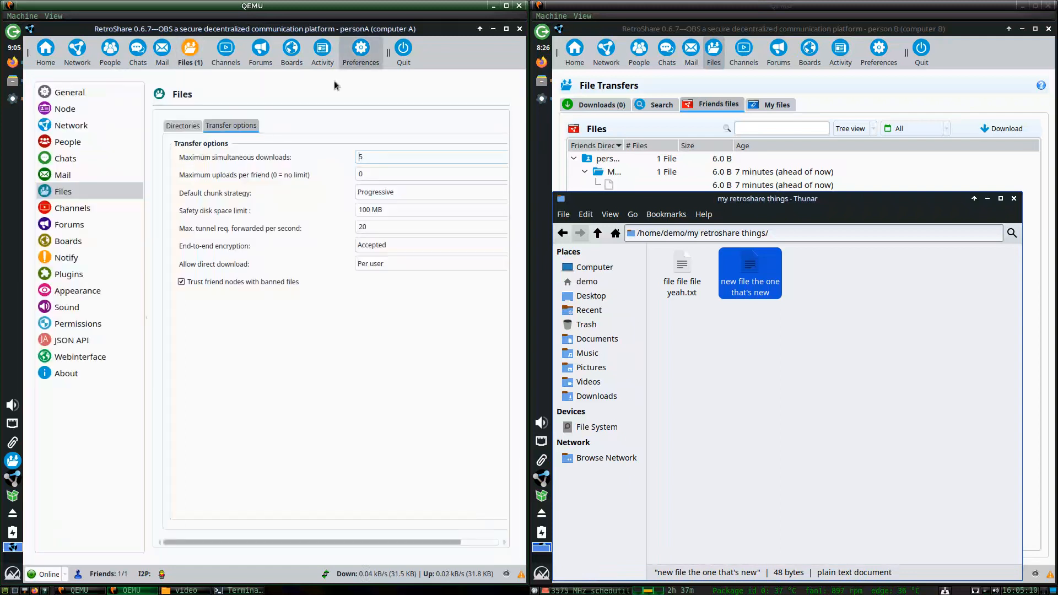
left_click(183, 125)
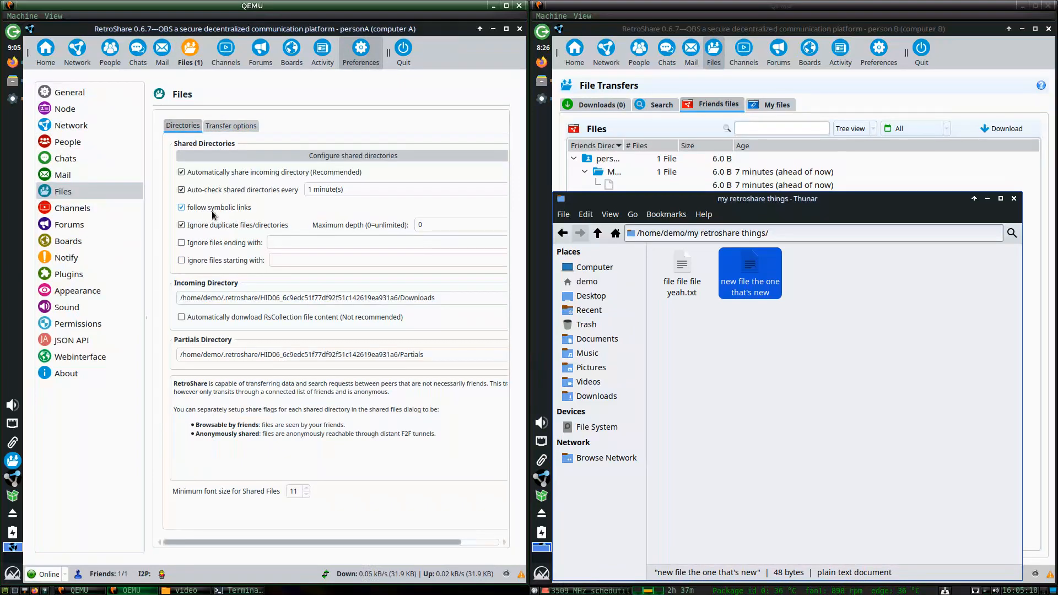
mouse_move(210, 214)
Set Maximum simultaneous downloads to 99 in the Transfer options.
left_click(232, 126)
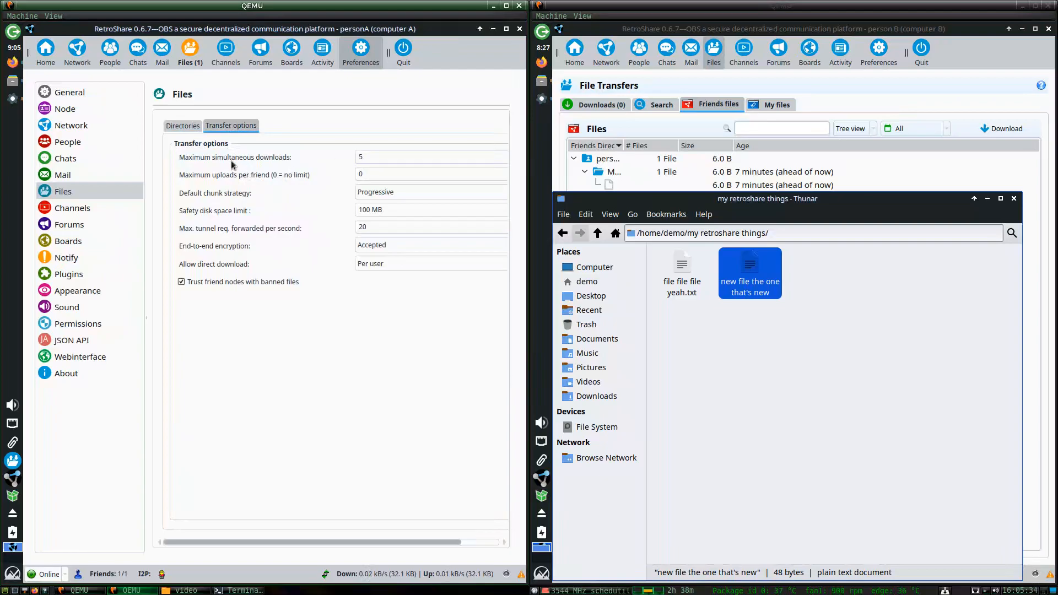
double_click(397, 160)
type("10")
left_click_drag(362, 157, 350, 160)
type("5")
key("BackSpace")
type("1")
type("99")
left_click(366, 173)
Set the safety disk space limit to 999 MB.
mouse_move(366, 211)
key("BackSpace")
type("99")
left_click(381, 227)
left_click_drag(385, 210, 302, 213)
left_click(357, 229)
Set end-to-end encryption to Enforced.
left_click(366, 250)
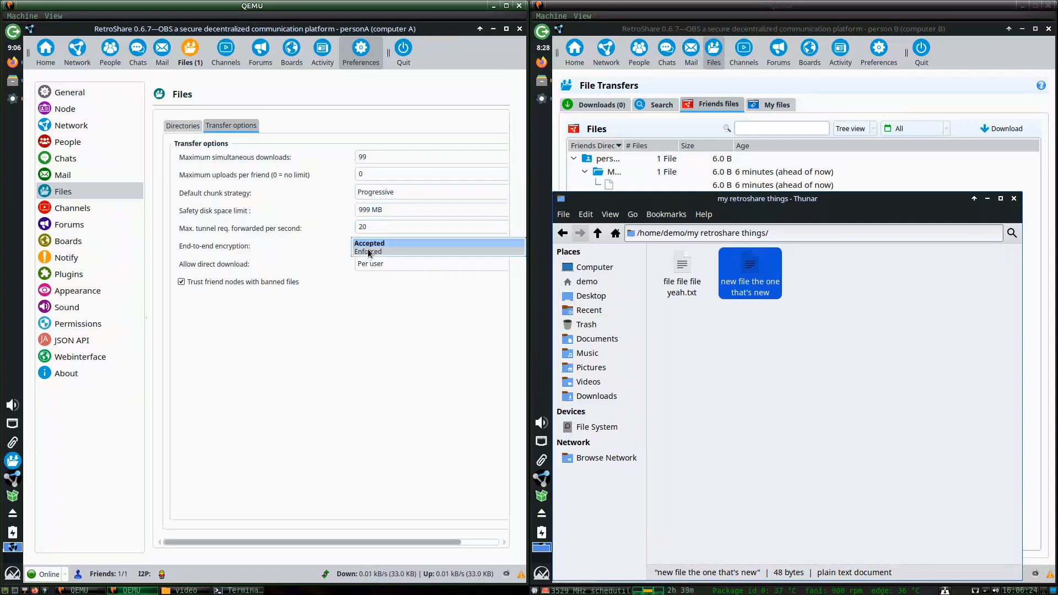
left_click(370, 255)
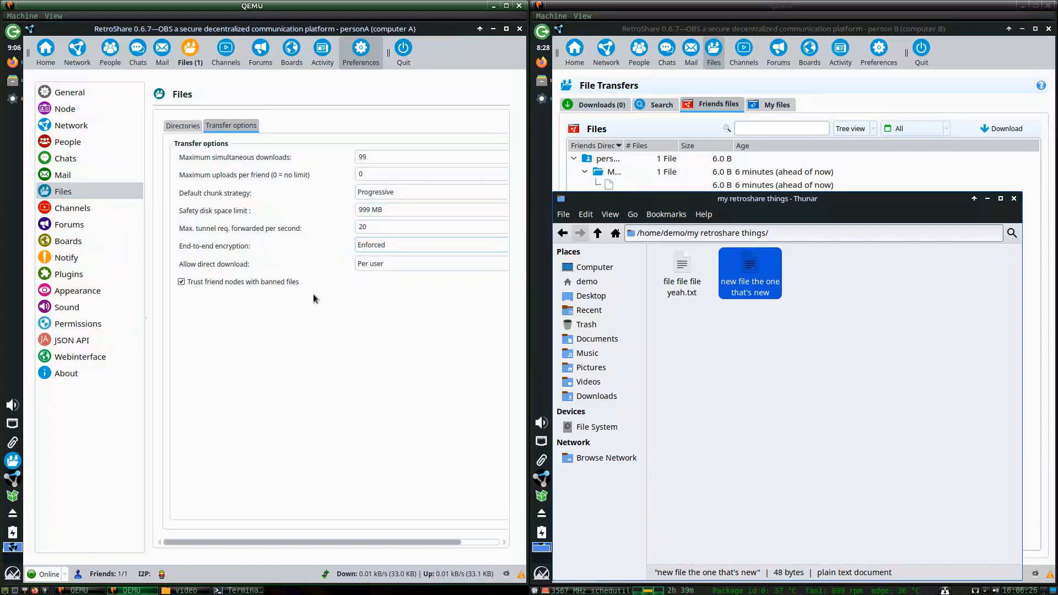
left_click(369, 246)
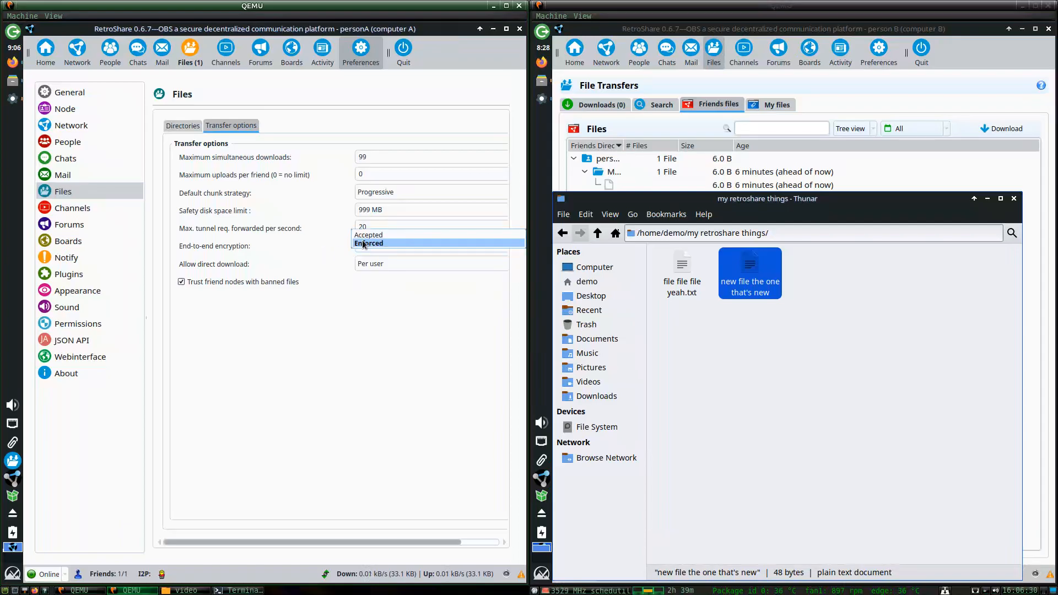
left_click(364, 244)
Enforce end-to-end encryption on computer B's file transfers, then go back to its File Transfers page.
left_click(804, 107)
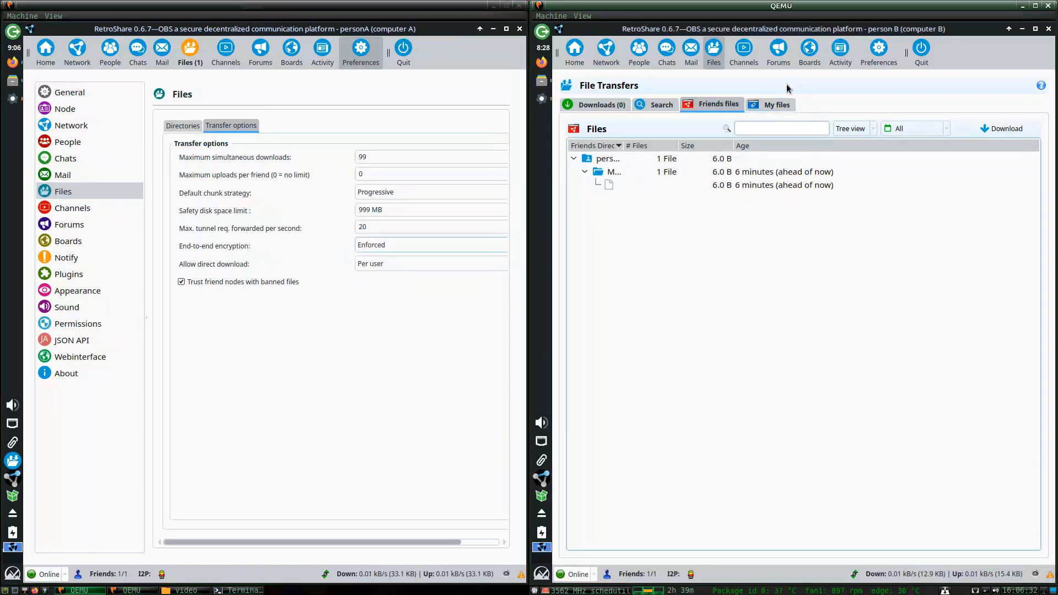
left_click(878, 51)
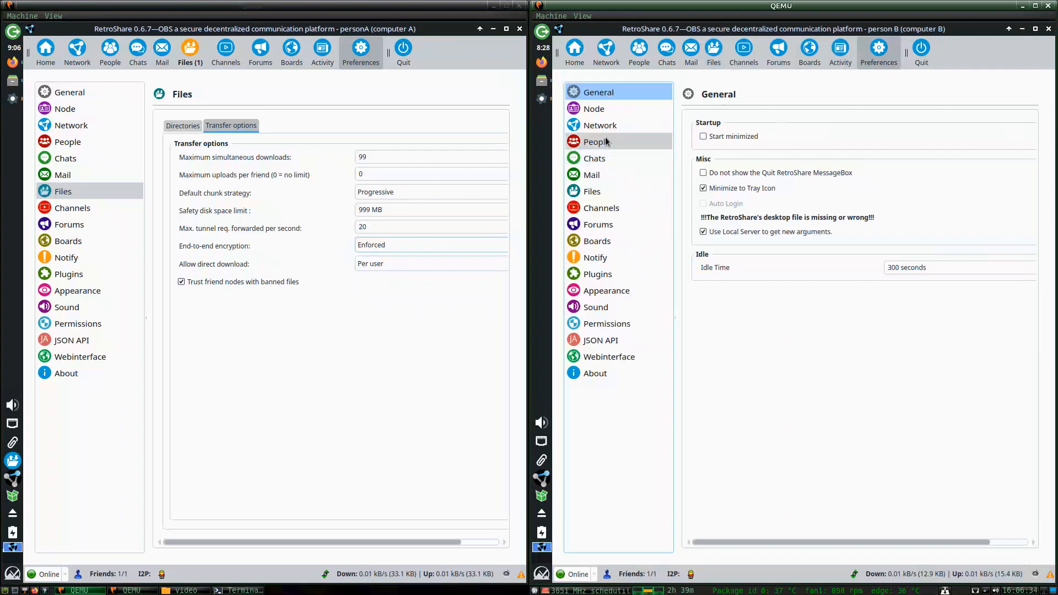
left_click(595, 158)
left_click(593, 191)
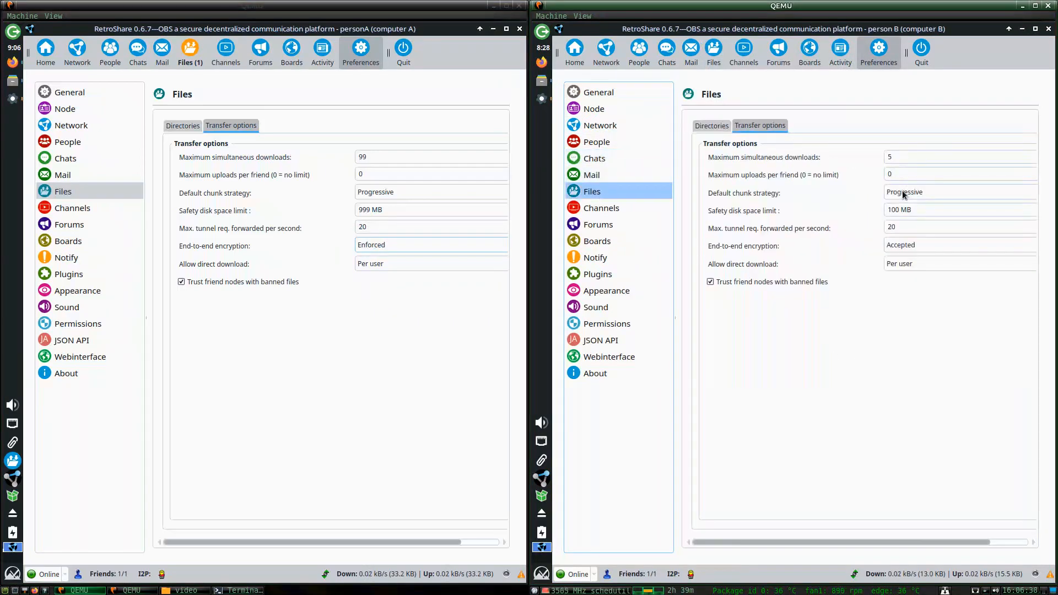
left_click(911, 245)
left_click(912, 250)
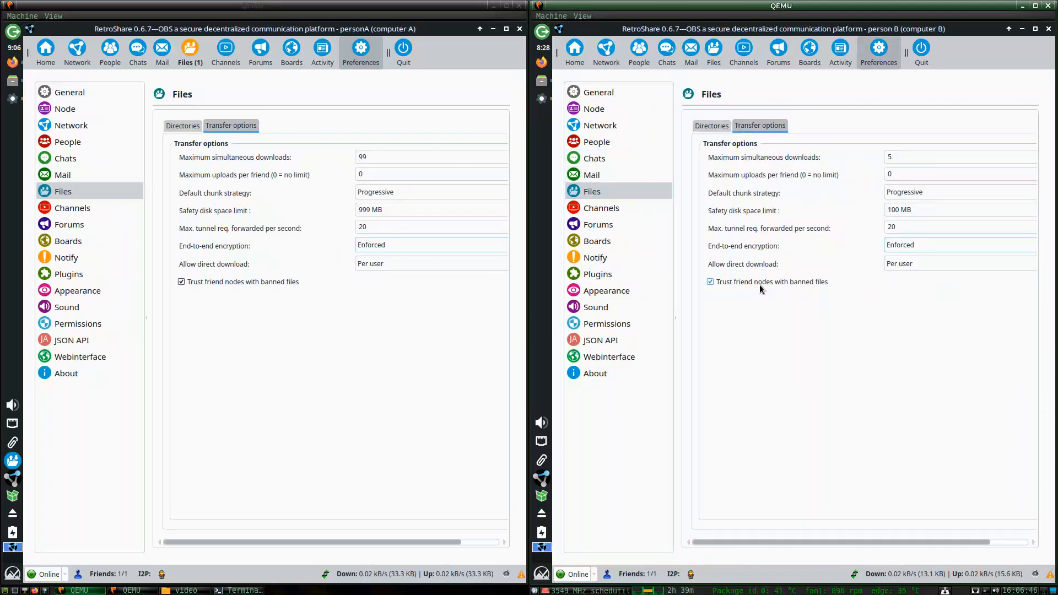
left_click(720, 127)
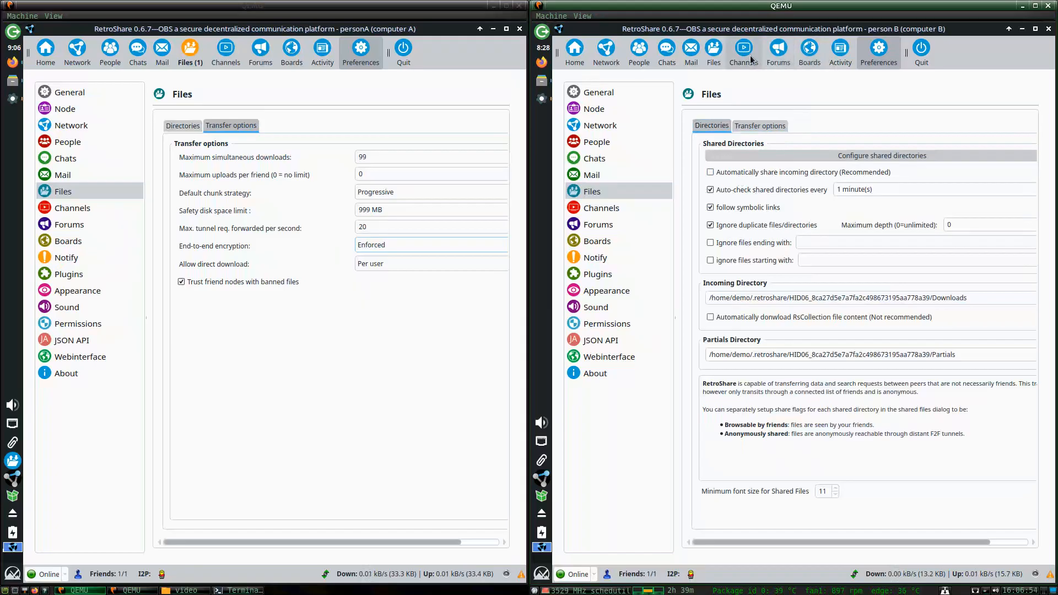
left_click(715, 55)
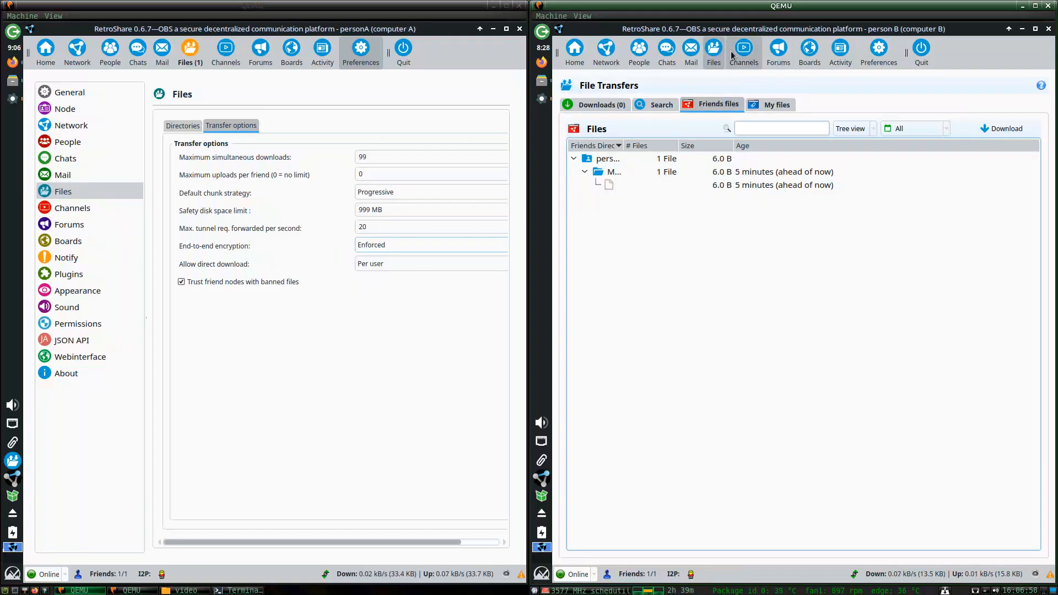
Return computer B to its friends' files and expand the friend's shared folder on computer A.
left_click(740, 57)
left_click(714, 62)
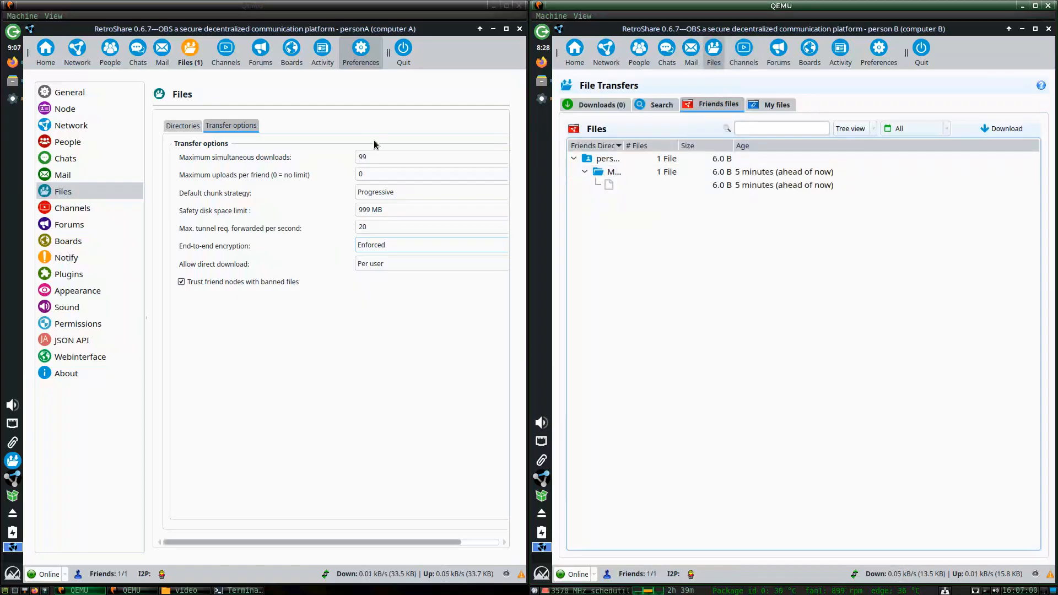
left_click(191, 55)
left_click(56, 172)
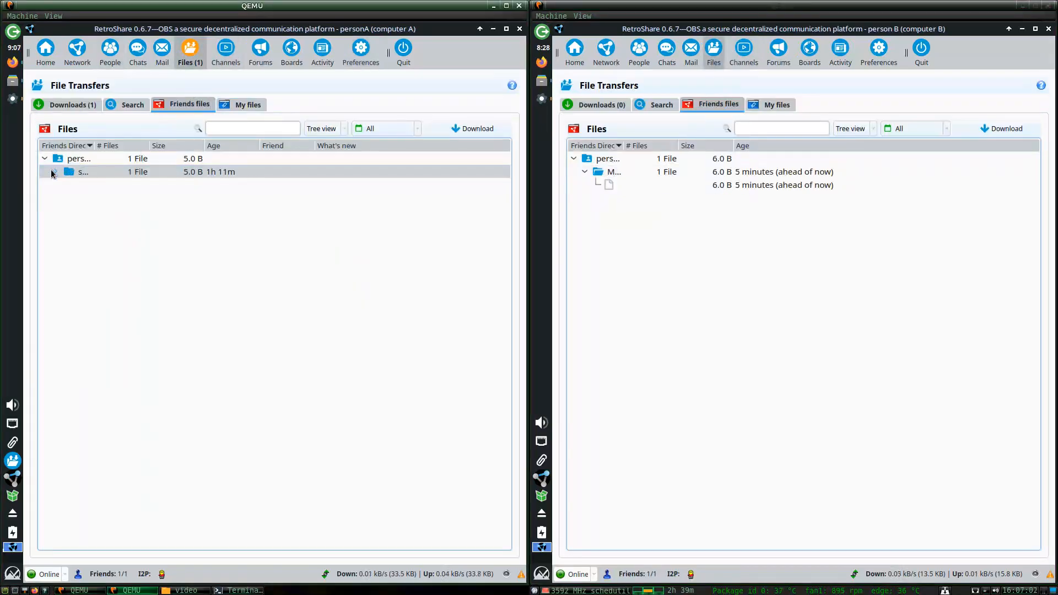
left_click(56, 172)
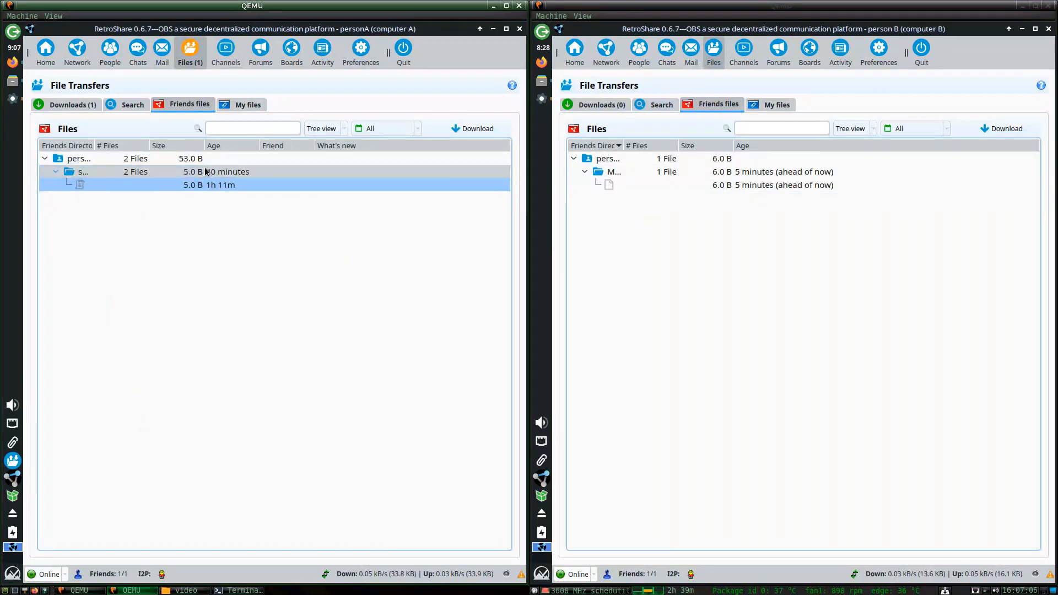
left_click(85, 173)
left_click(91, 181)
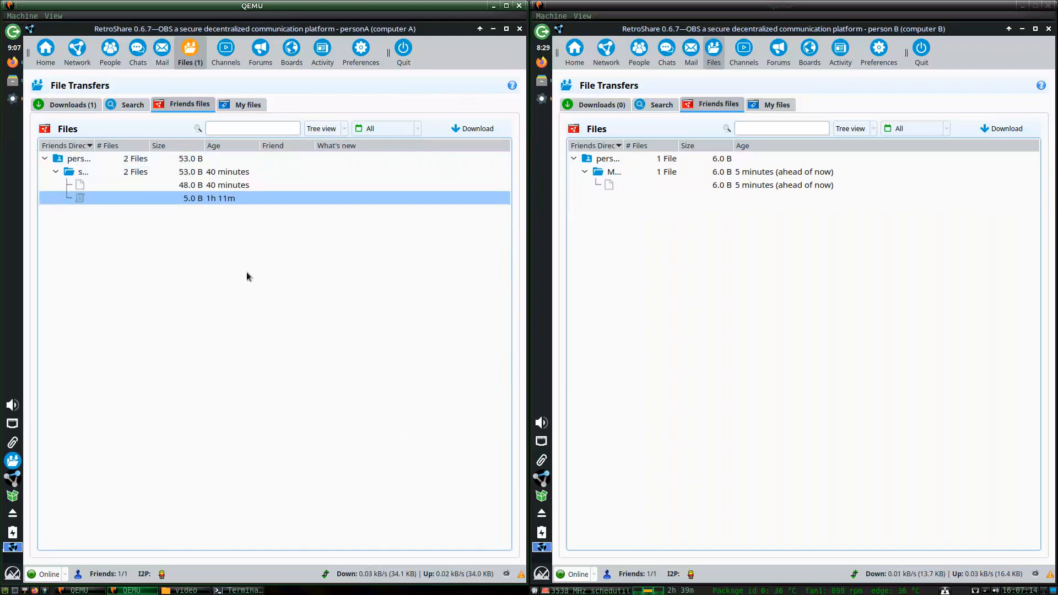
left_click(85, 184)
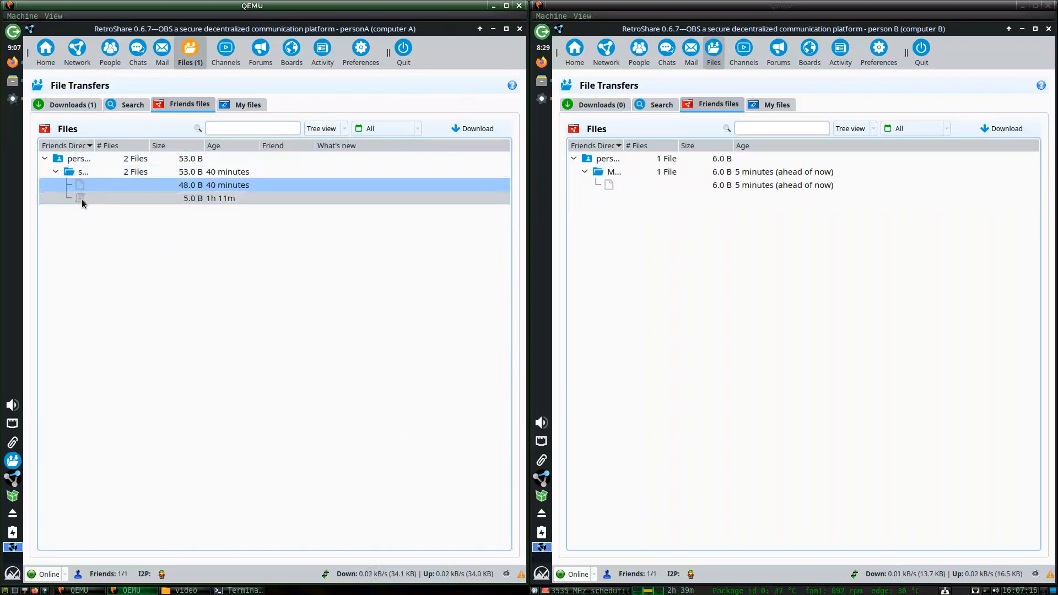
Download the new 48-byte file and the 5-byte file, then view computer A's Downloads list.
right_click(82, 189)
left_click(94, 192)
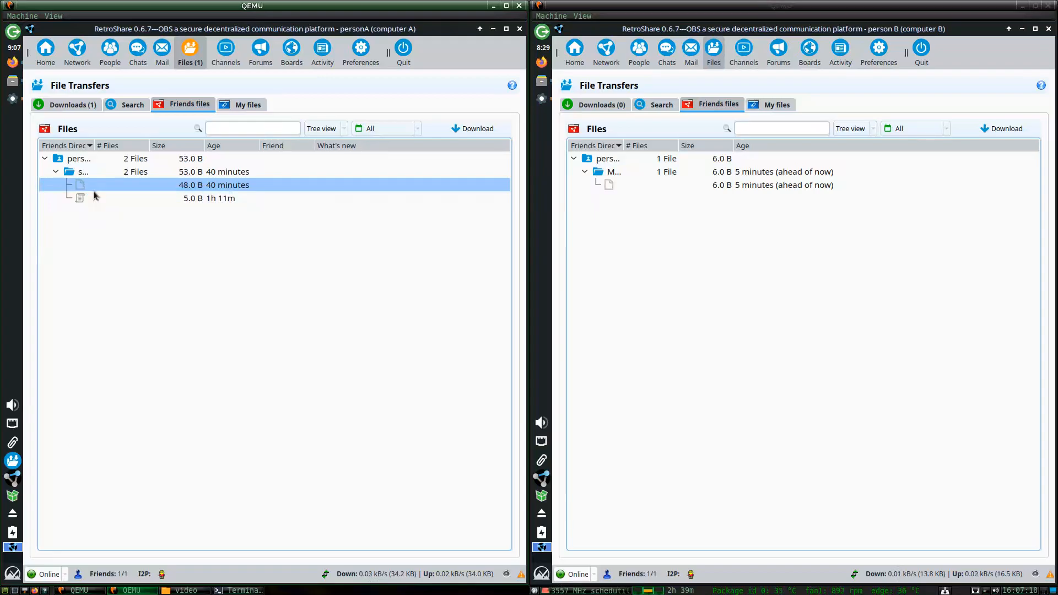
right_click(94, 192)
left_click(100, 199)
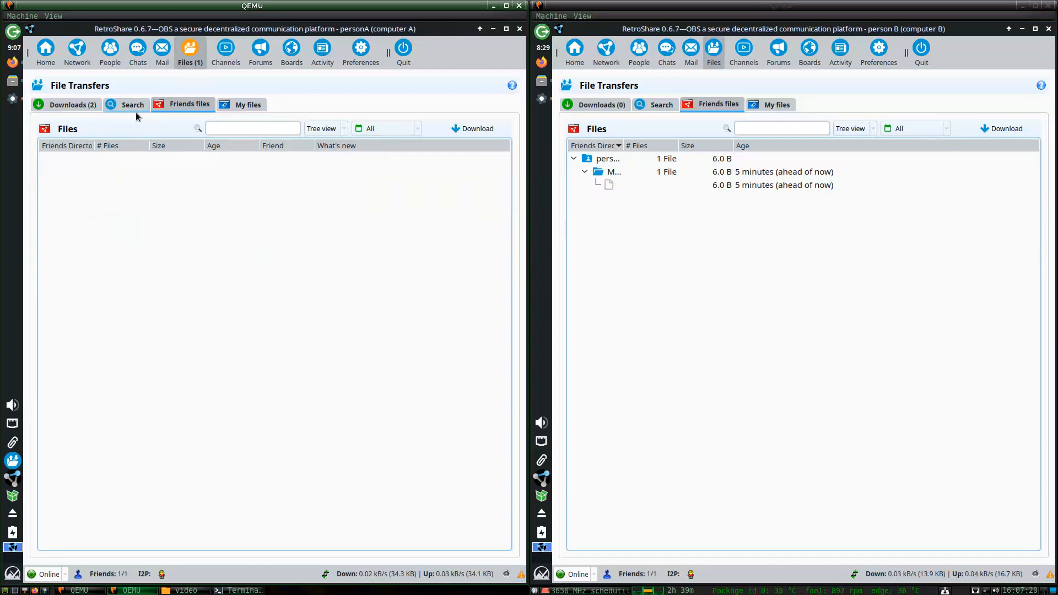
left_click(77, 106)
left_click(63, 160)
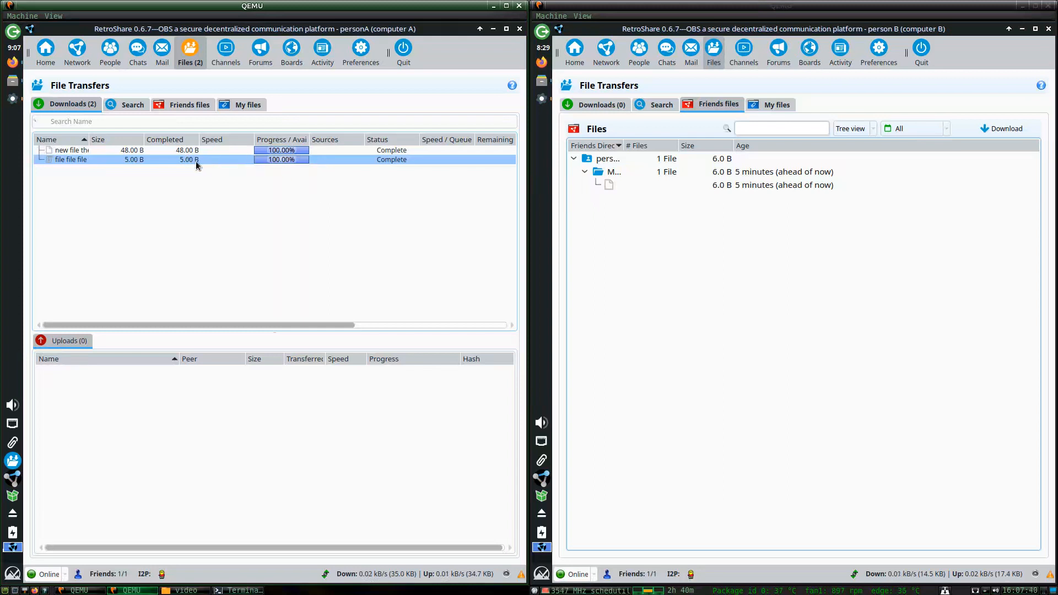
Open the folder holding the completed download from its context menu.
right_click(159, 160)
left_click(164, 170)
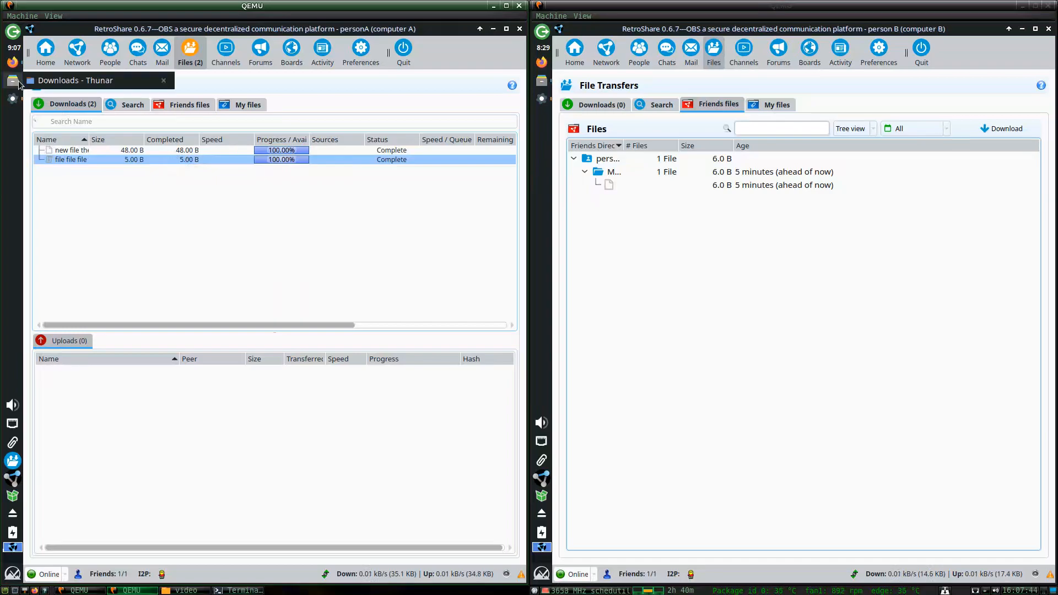
right_click(187, 160)
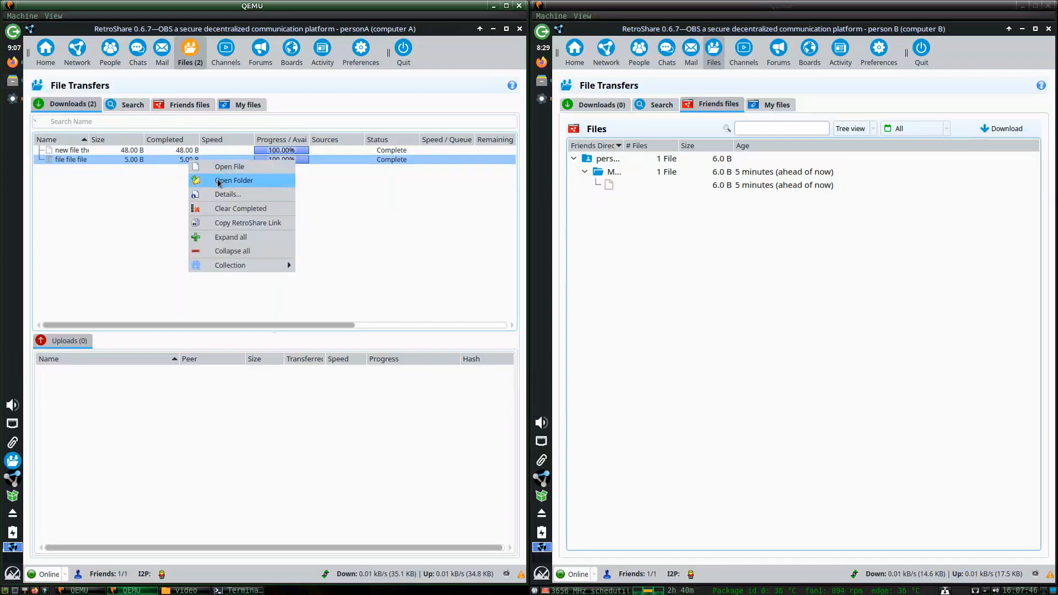
right_click(222, 164)
left_click(230, 175)
right_click(231, 162)
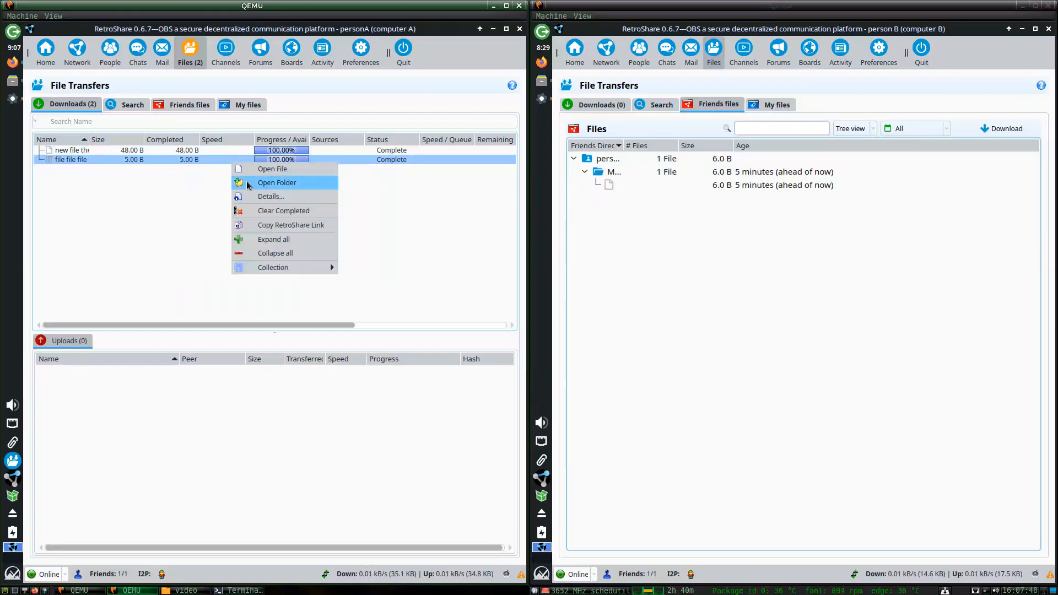
left_click(244, 182)
right_click(232, 161)
left_click(246, 181)
right_click(242, 164)
left_click(251, 167)
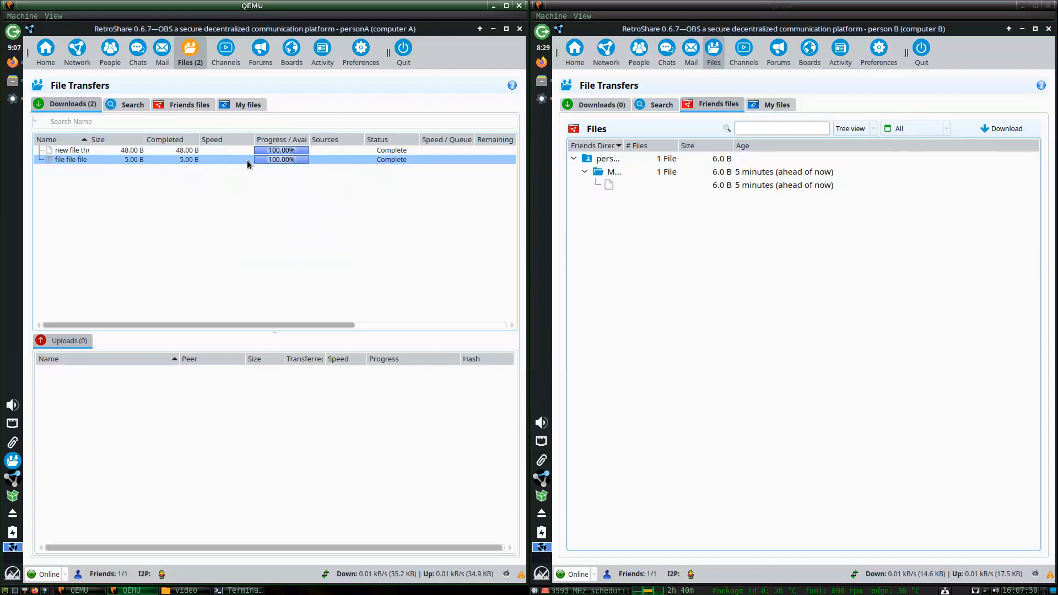
right_click(247, 159)
left_click(247, 176)
right_click(246, 160)
left_click(252, 167)
right_click(247, 160)
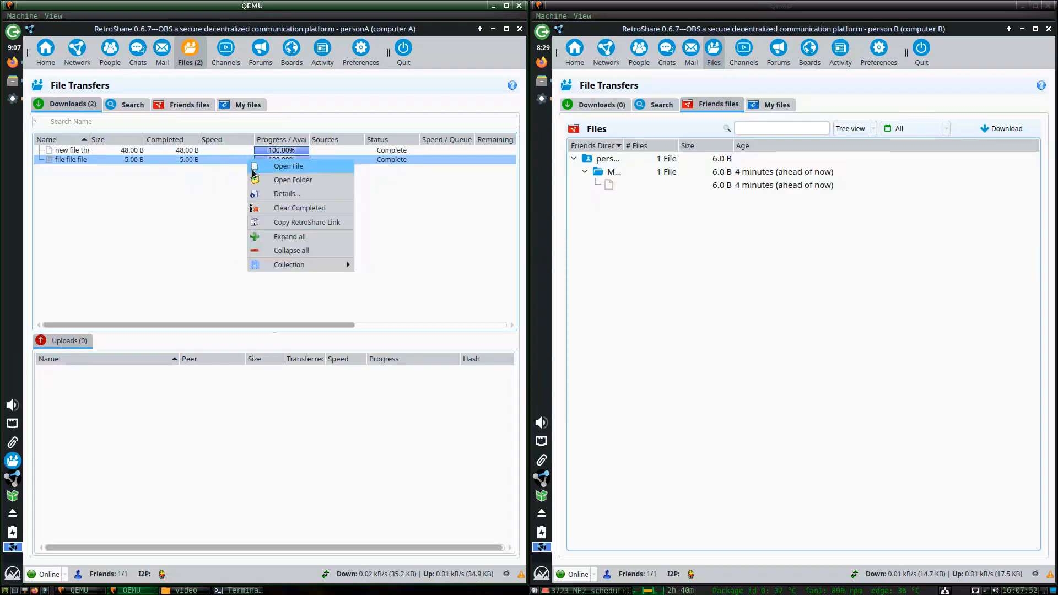
left_click(253, 169)
right_click(244, 160)
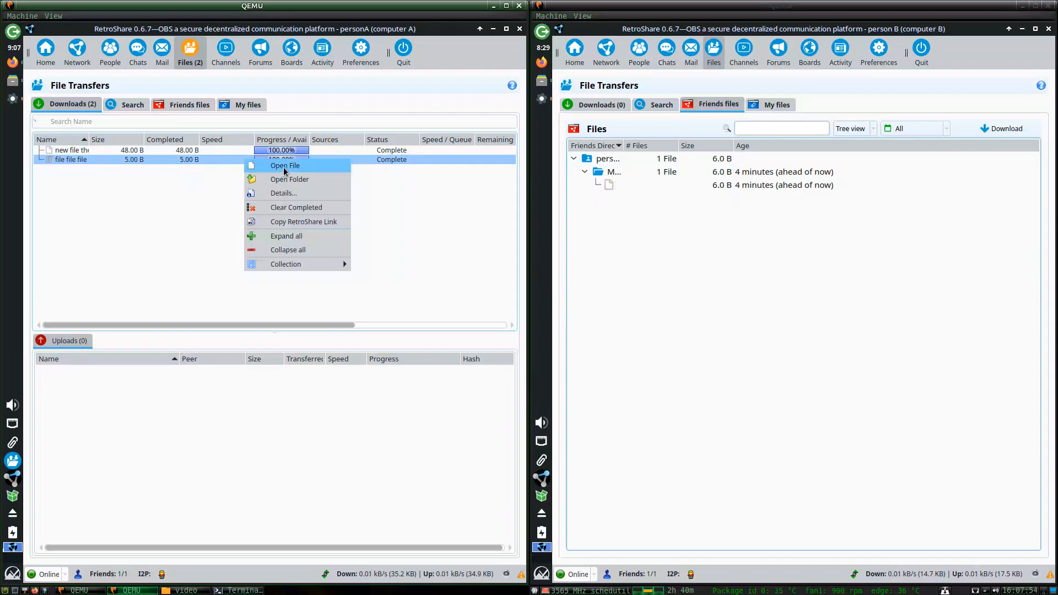
left_click(282, 170)
right_click(239, 163)
left_click(262, 171)
right_click(221, 162)
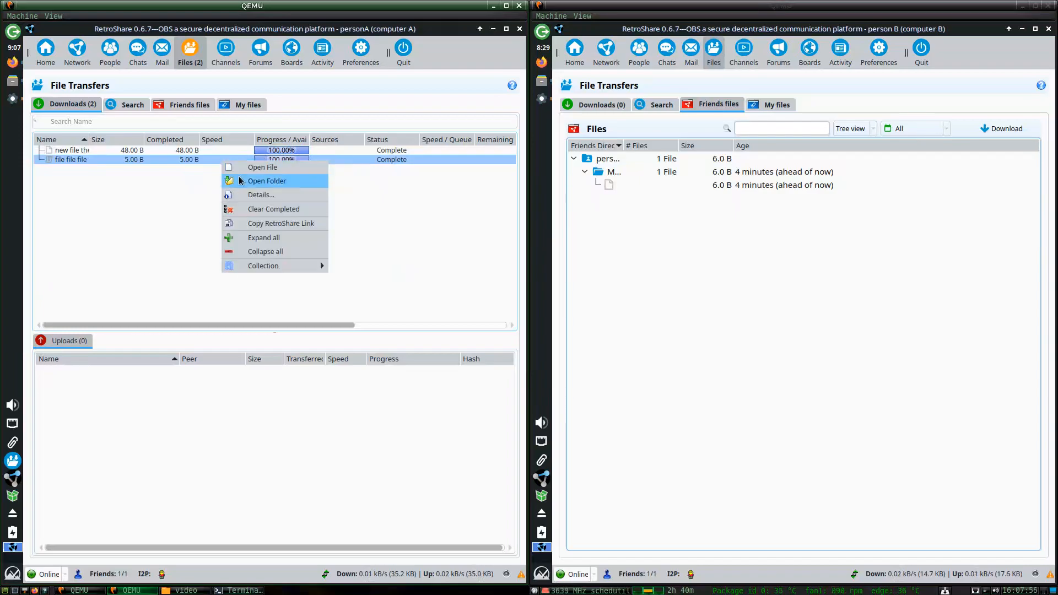
left_click(234, 178)
Open 'new file the one that's new' in the text editor, read it and close it.
key("Right")
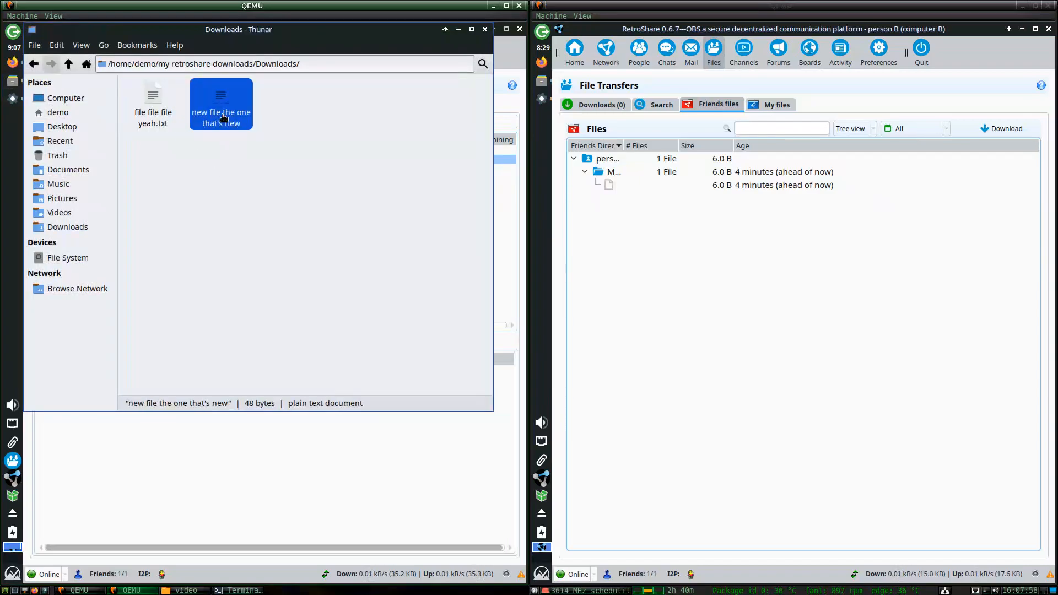
key("Return")
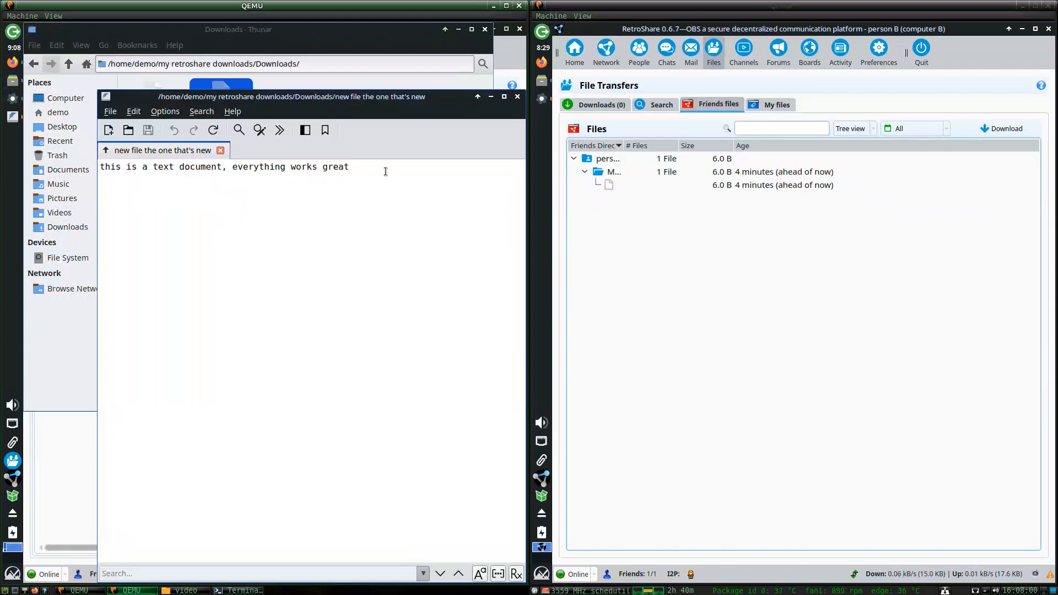
left_click(517, 96)
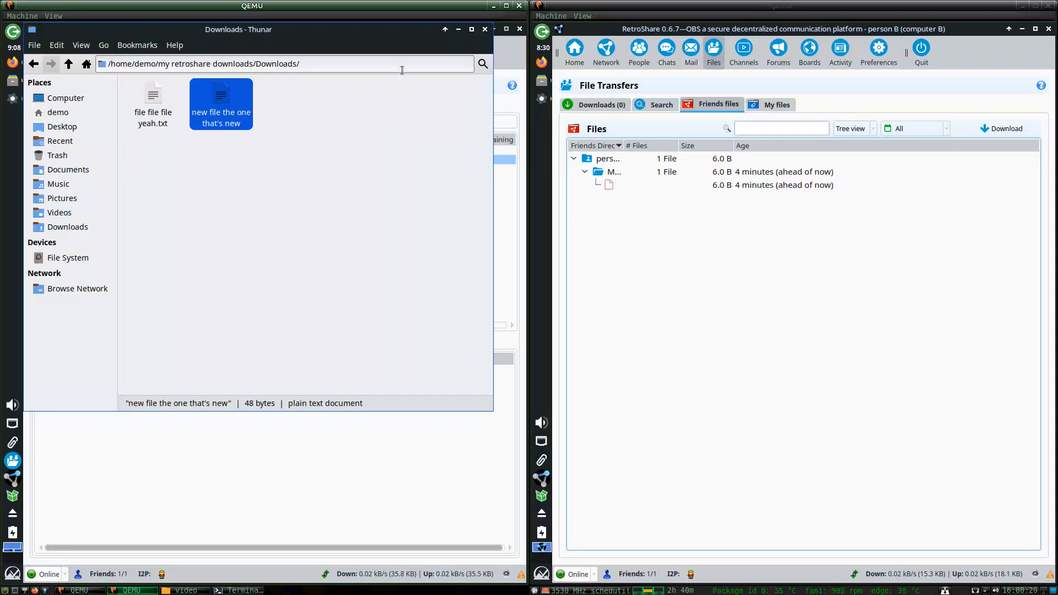
left_click(238, 590)
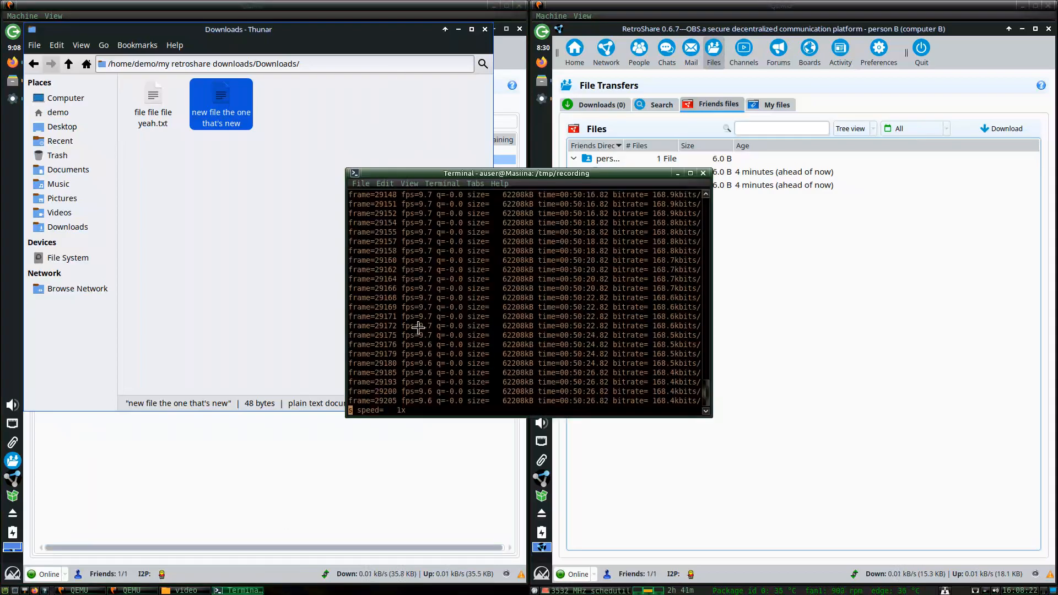